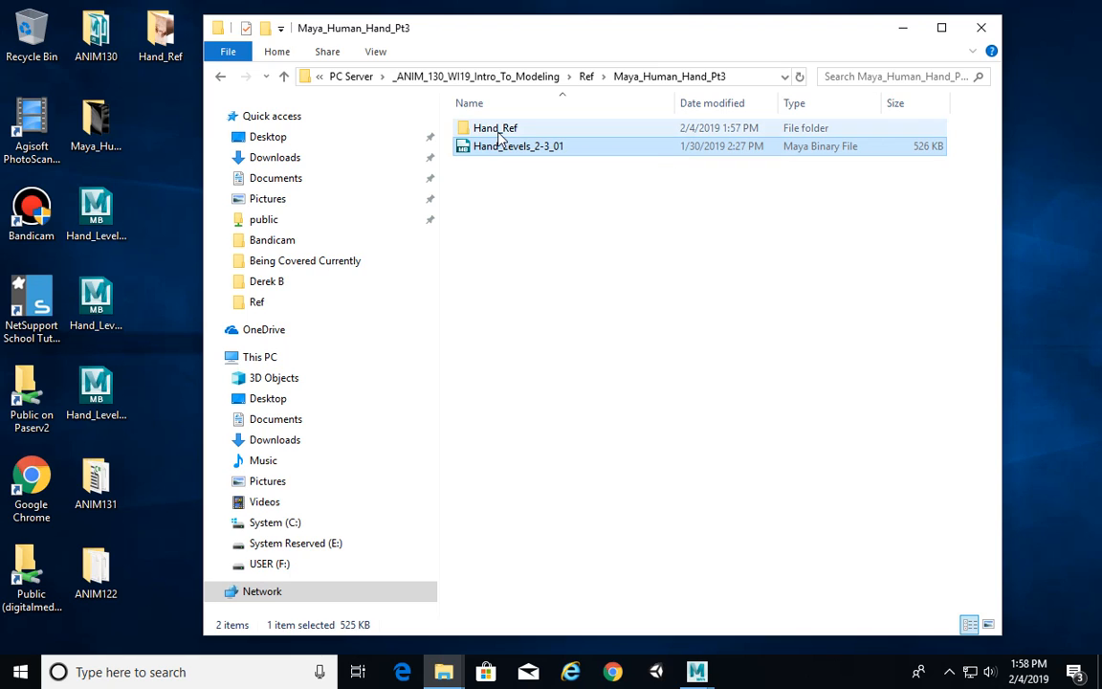
Open the Hand_Ref folder and show its reference images as extra large thumbnails
left_click(488, 129)
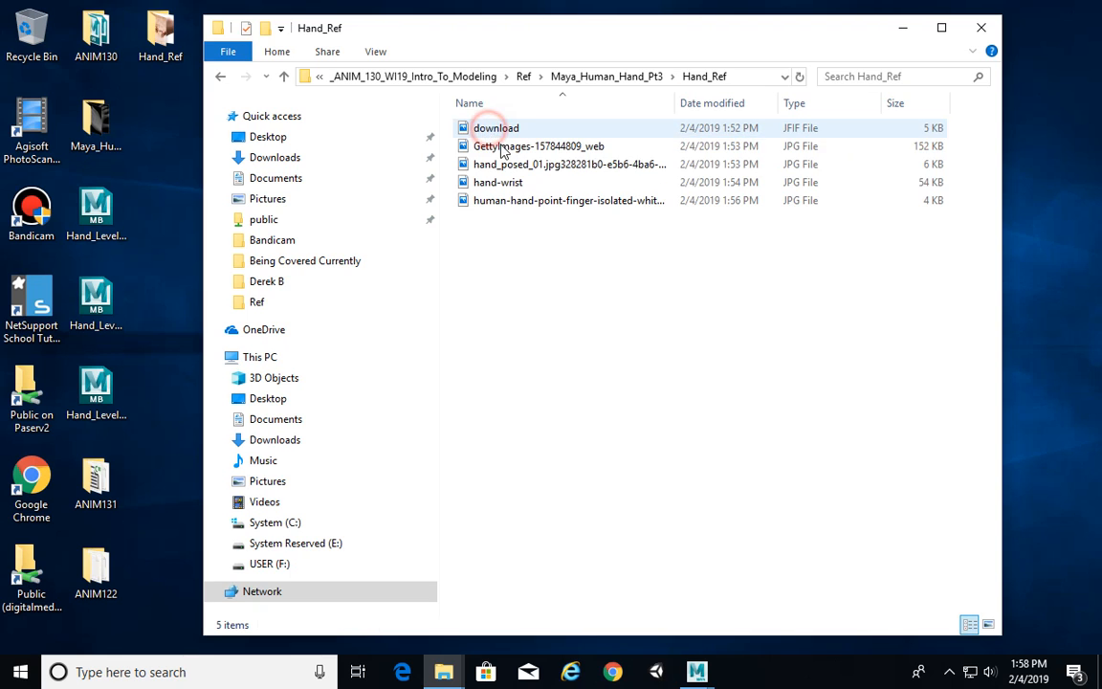
right_click(568, 282)
mouse_move(647, 291)
left_click(799, 292)
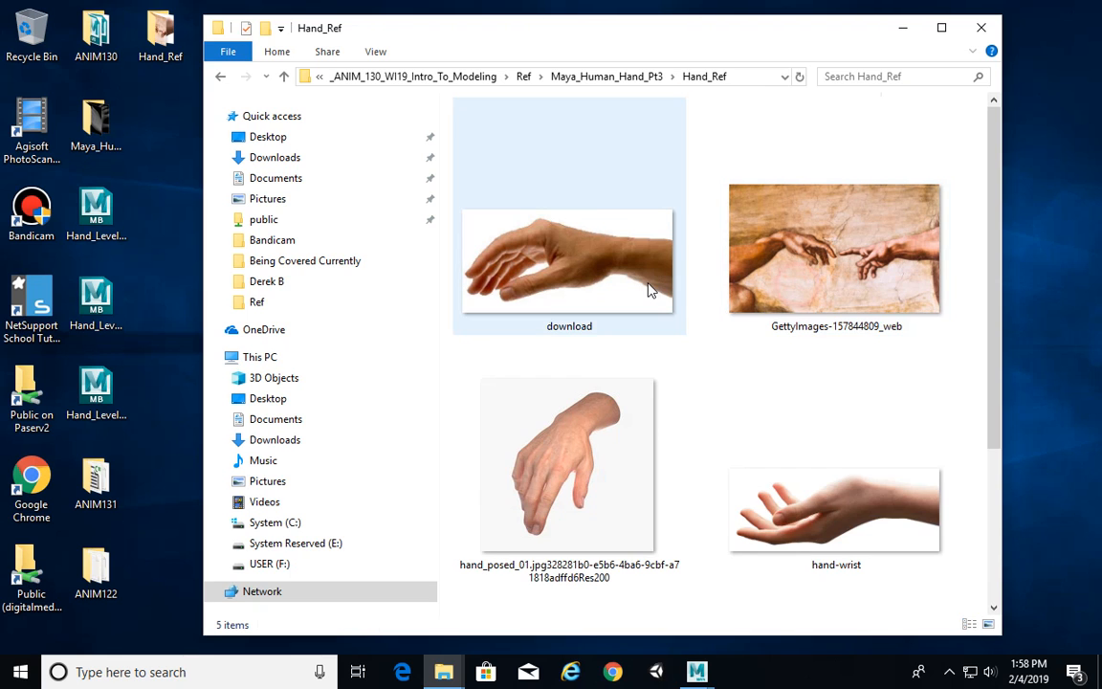
scroll(641, 239, "down", 1)
left_click_drag(552, 27, 536, 32)
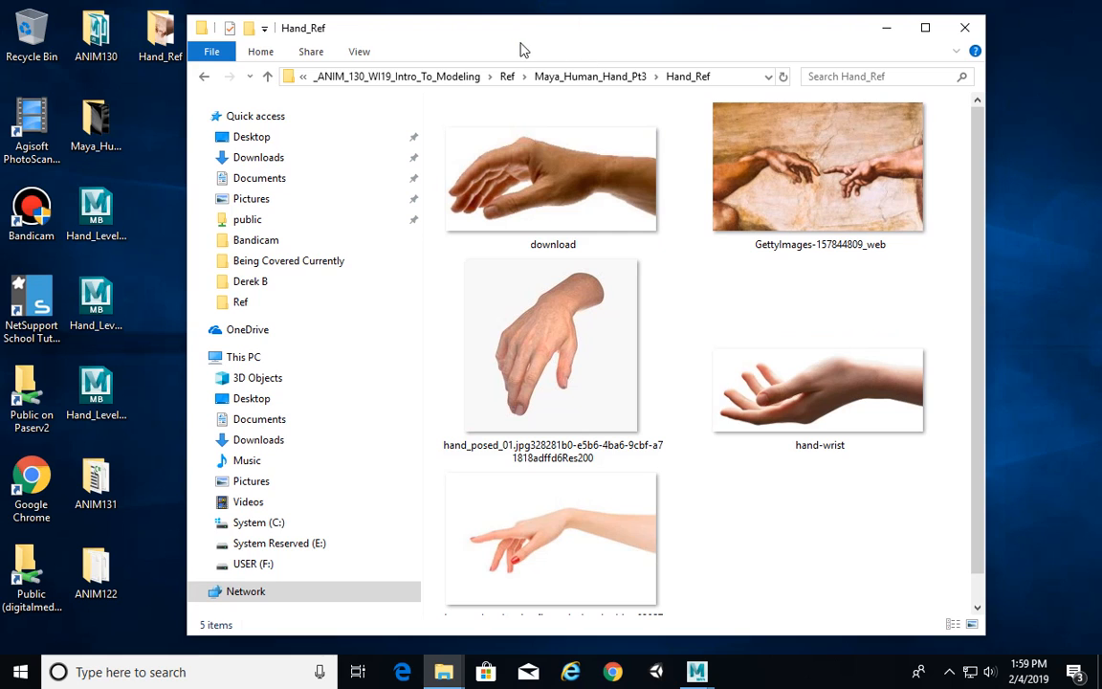
left_click_drag(513, 31, 522, 32)
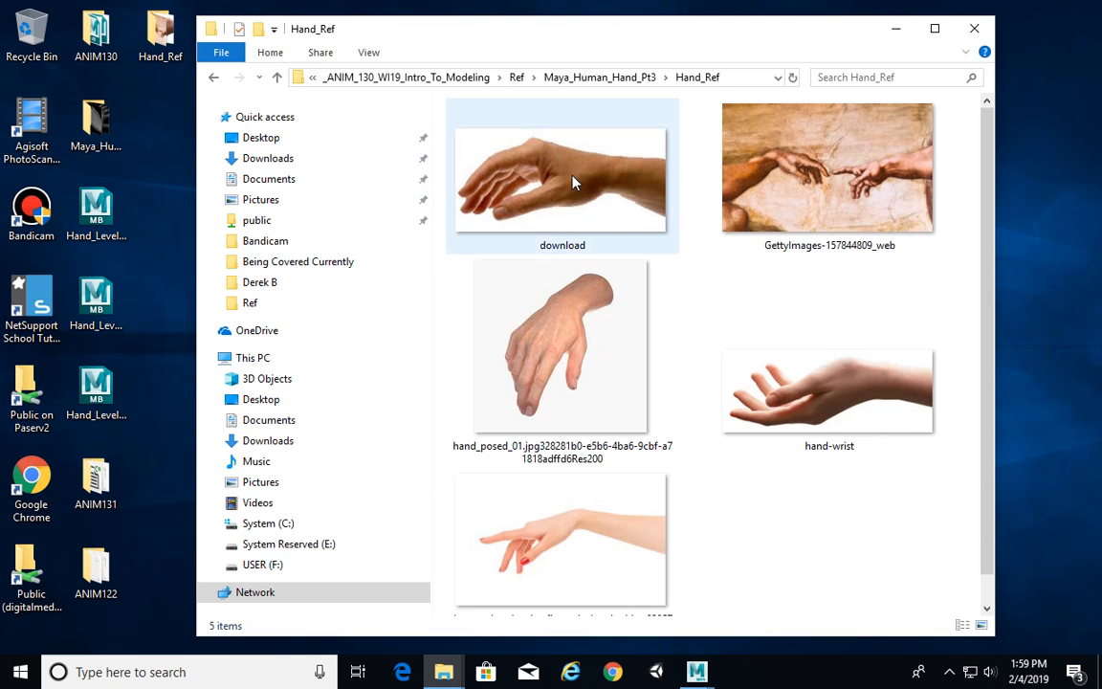
Look through all five hand reference photos full size, starting with the download image, and close the viewer
left_click(536, 182)
double_click(536, 181)
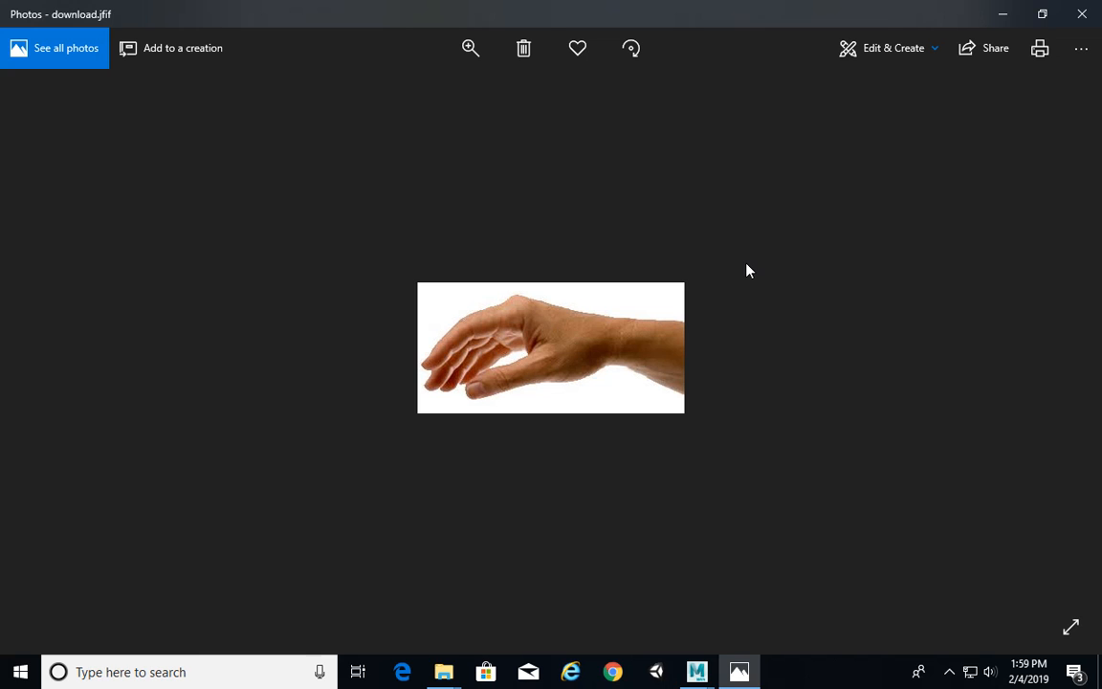
left_click(1057, 360)
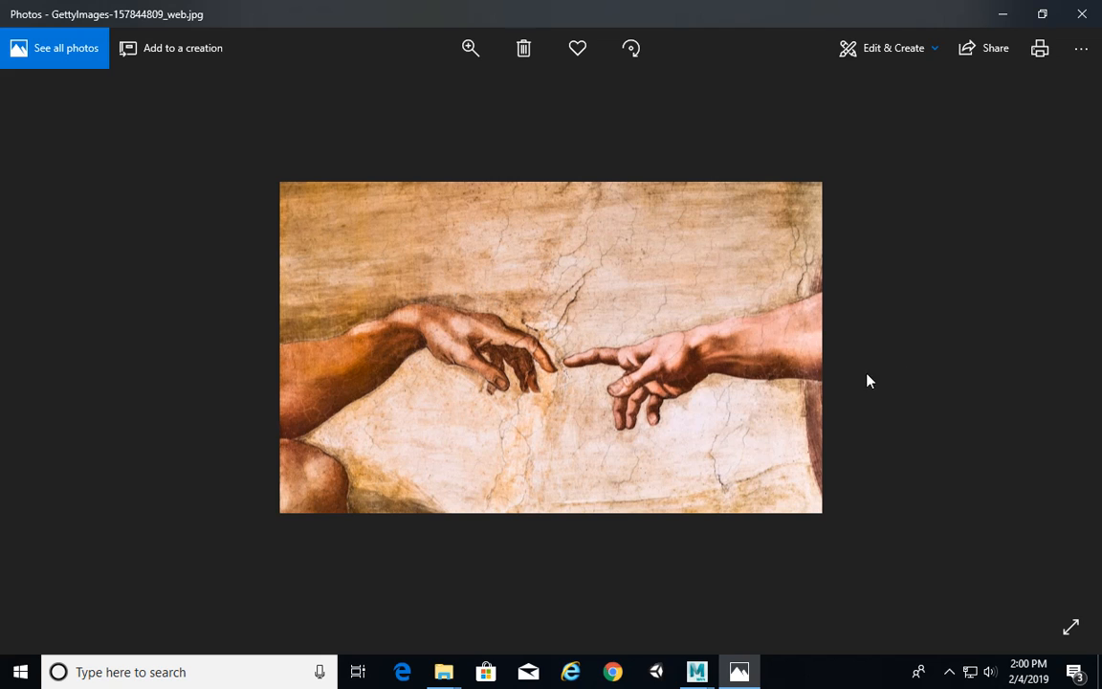
left_click(1058, 363)
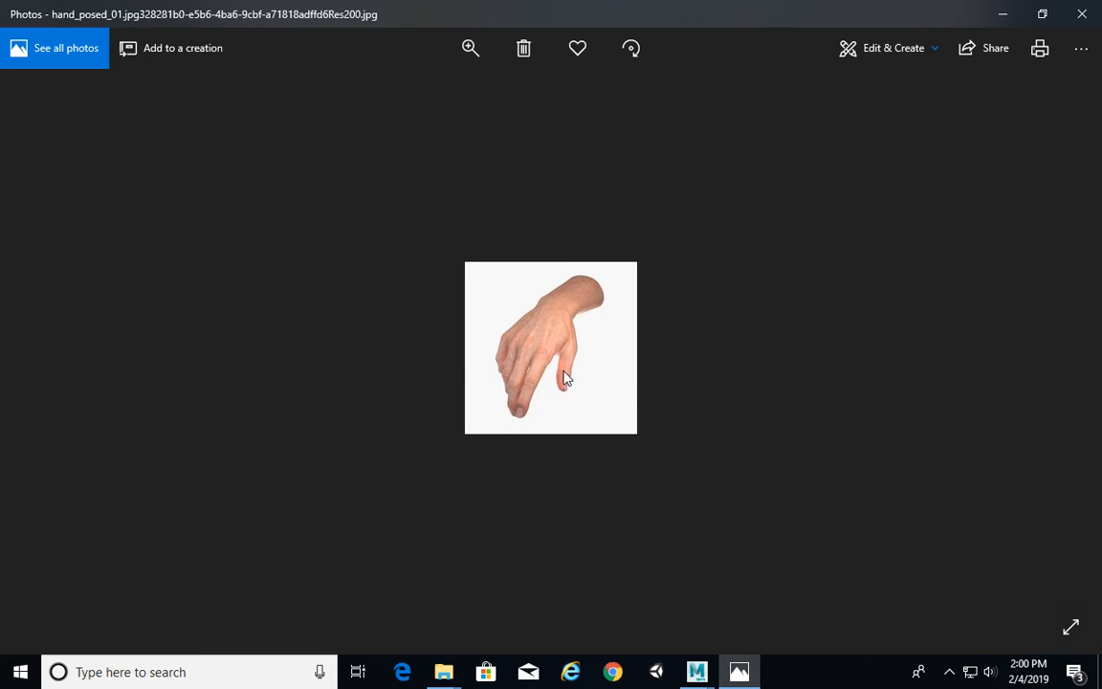
left_click(1060, 361)
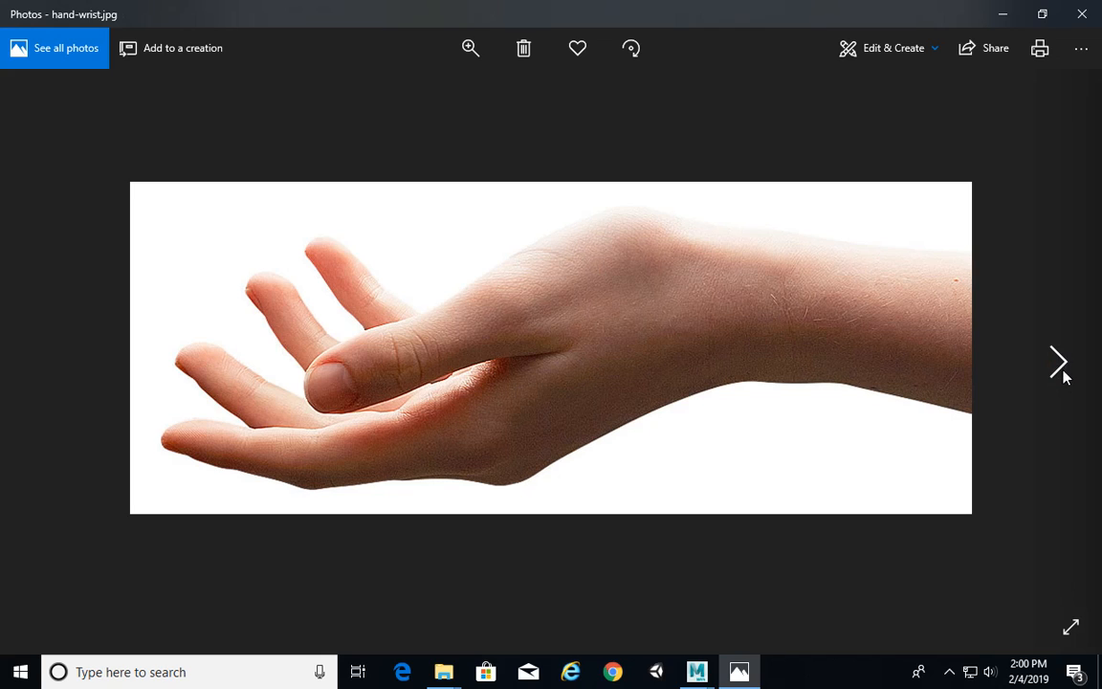
left_click(1060, 363)
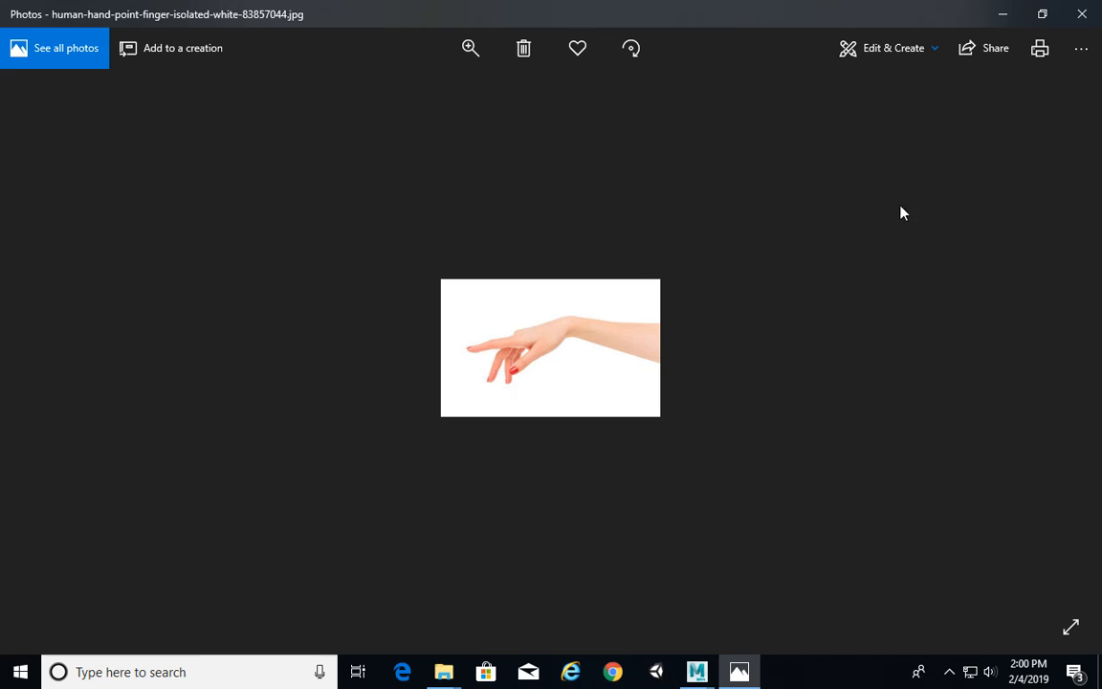
left_click(1082, 14)
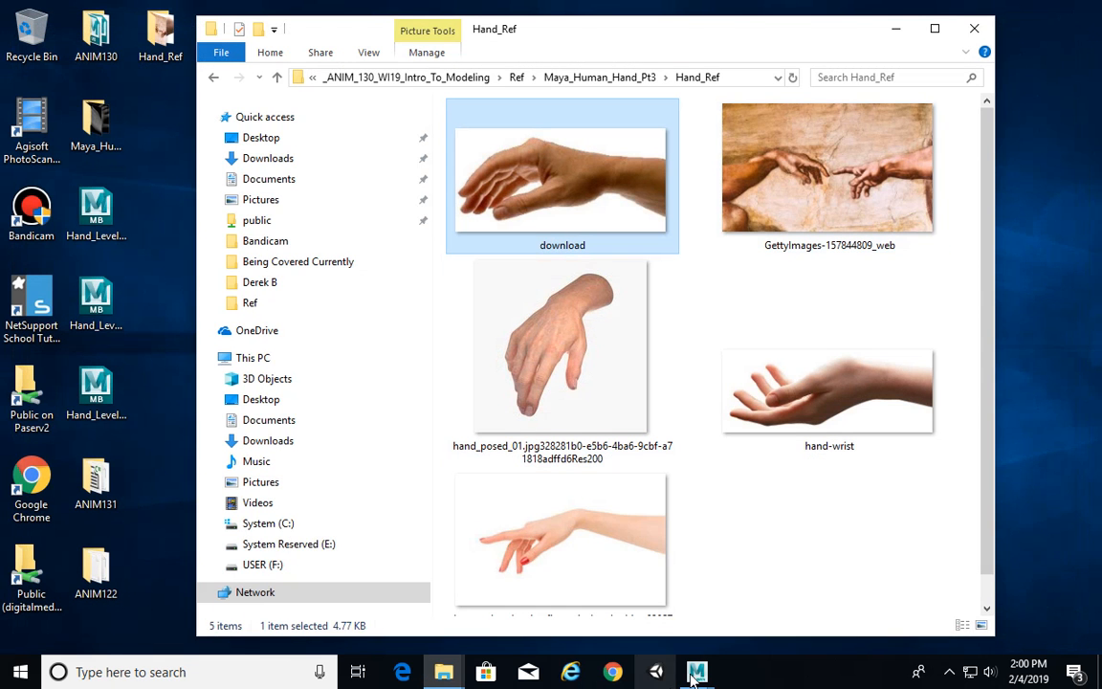
Switch to the Hand_Levels_2-3_01 scene in Maya and select the hand mesh
mouse_move(695, 676)
left_click(756, 574)
left_click(516, 313)
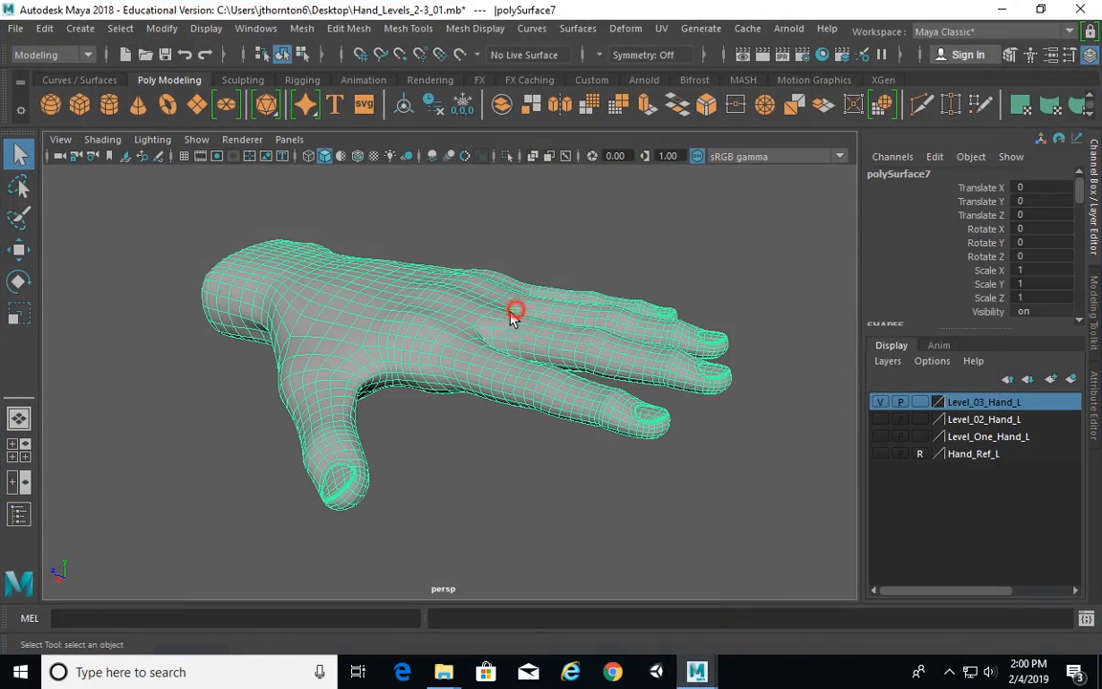
left_click_drag(521, 406, 631, 395, "alt")
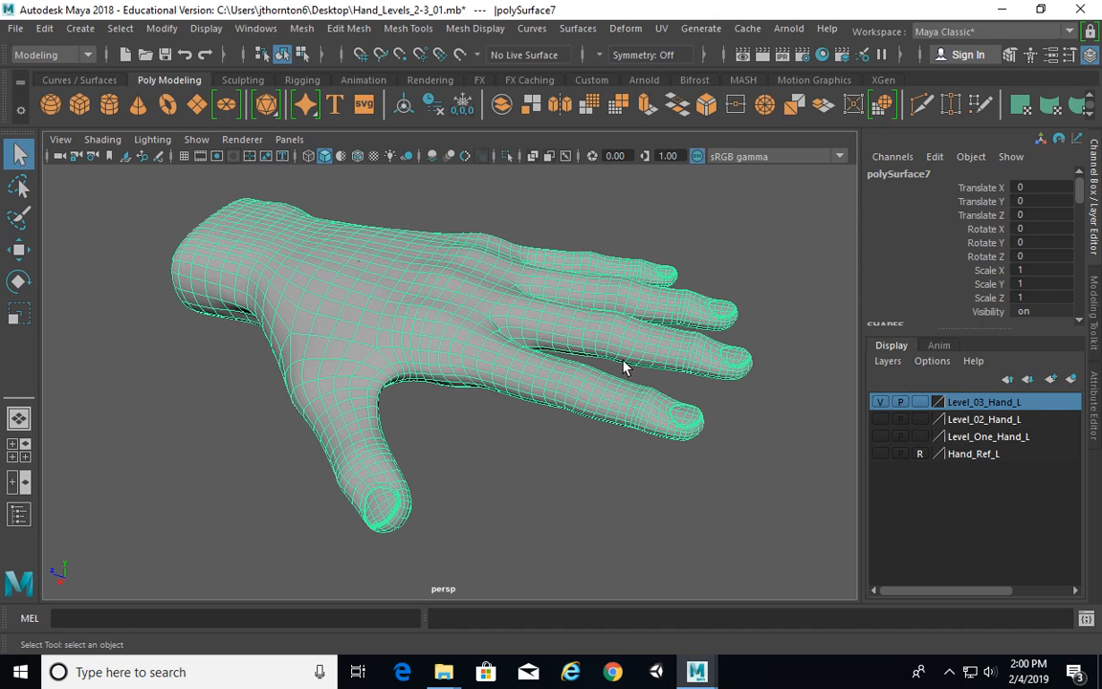
middle_click_drag(502, 323, 480, 332, "alt")
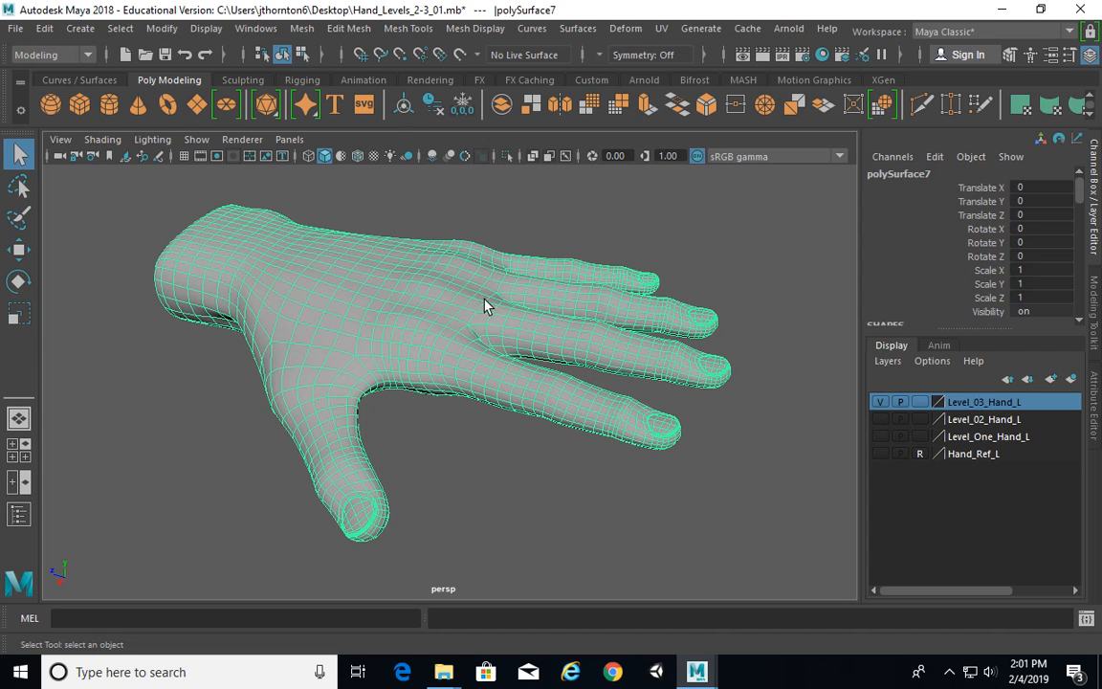
left_click_drag(485, 304, 483, 270, "alt")
Smooth the selected hand mesh with one division and inspect its back and palm
left_click(301, 28)
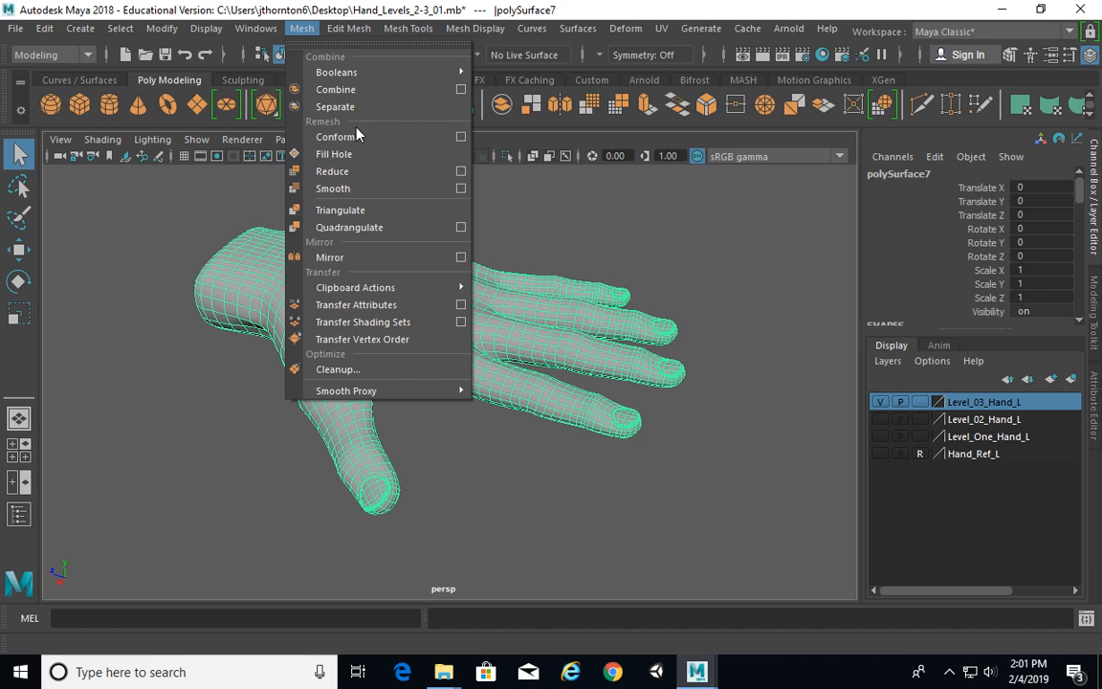
left_click(362, 189)
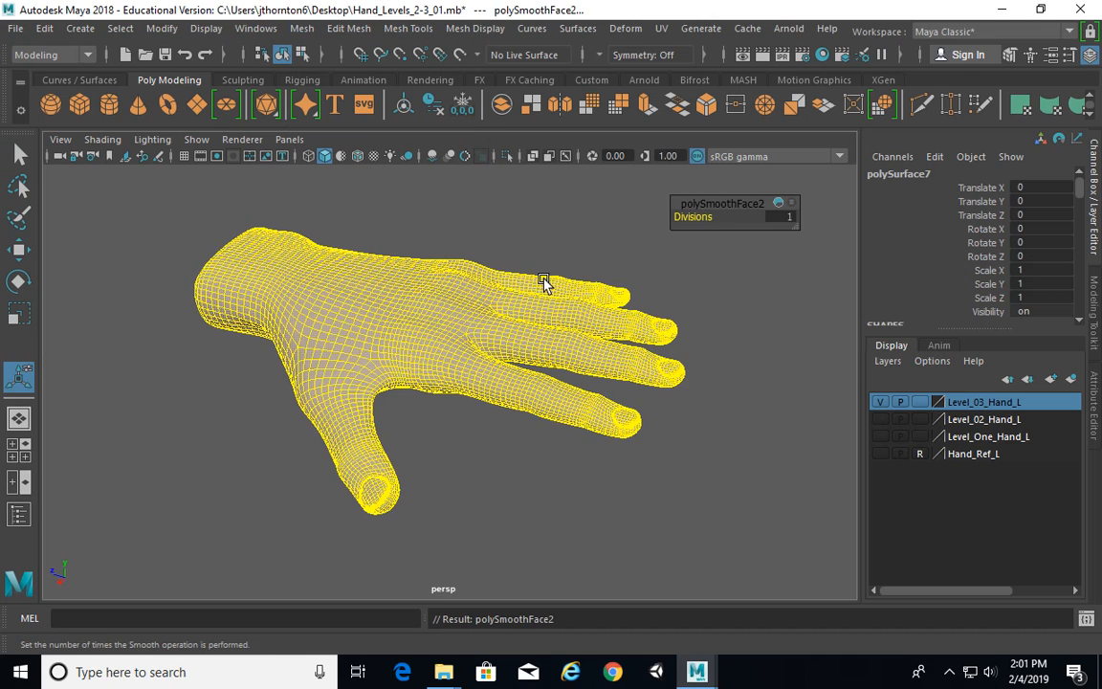
left_click_drag(543, 283, 599, 315, "alt")
left_click(578, 216)
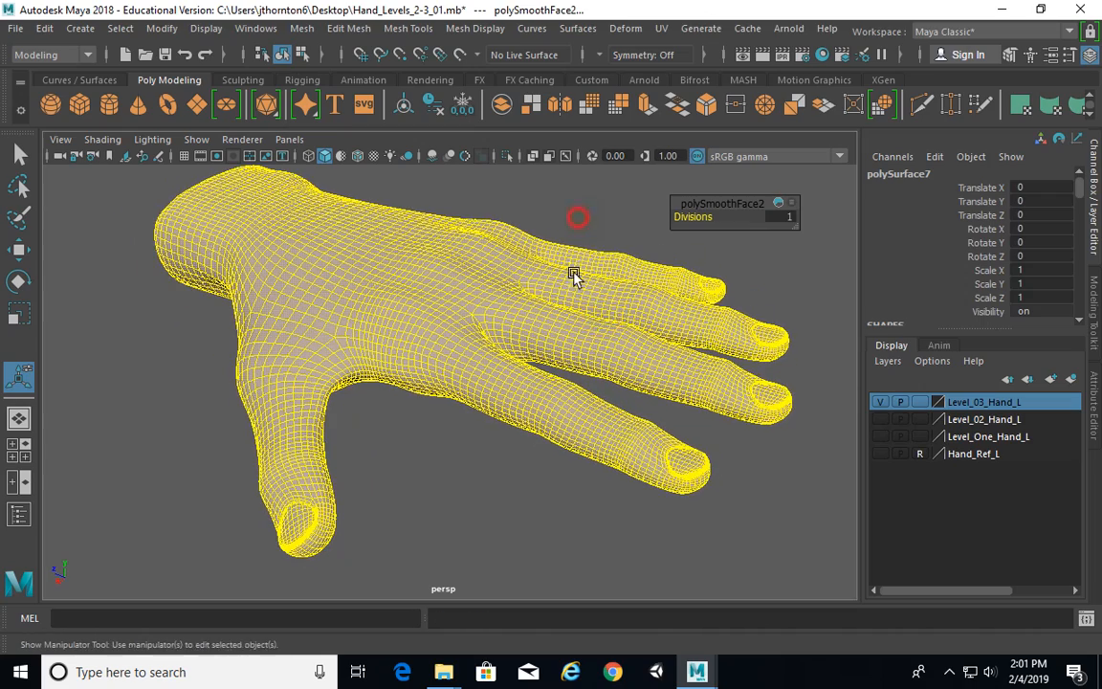
left_click(496, 381)
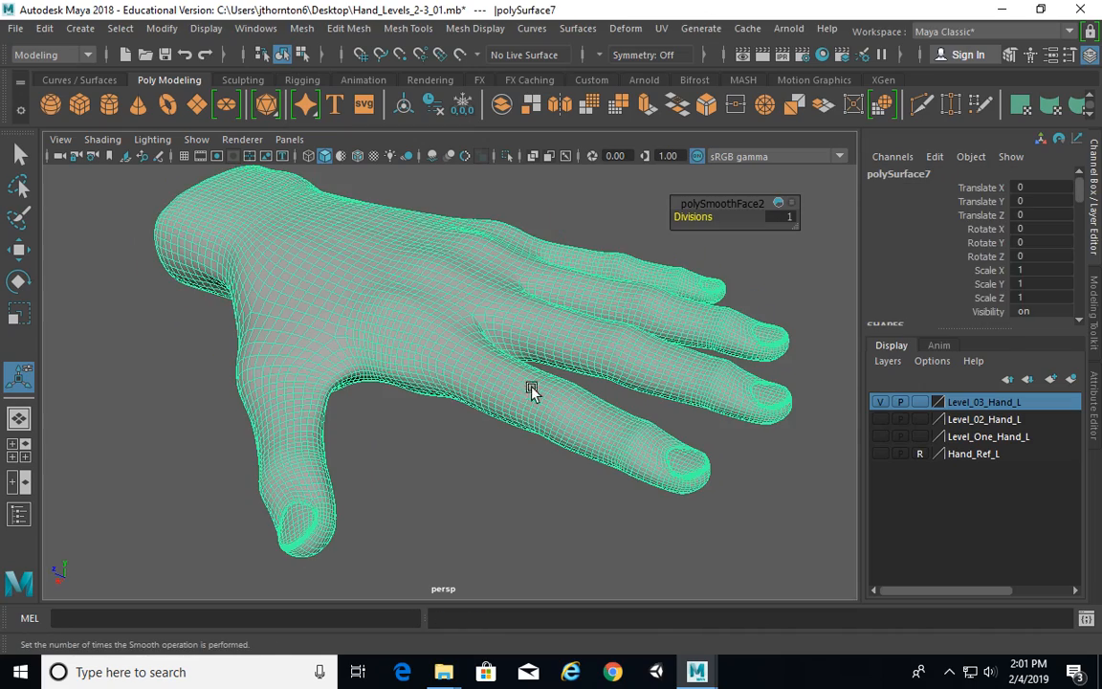
left_click_drag(667, 437, 613, 305, "alt")
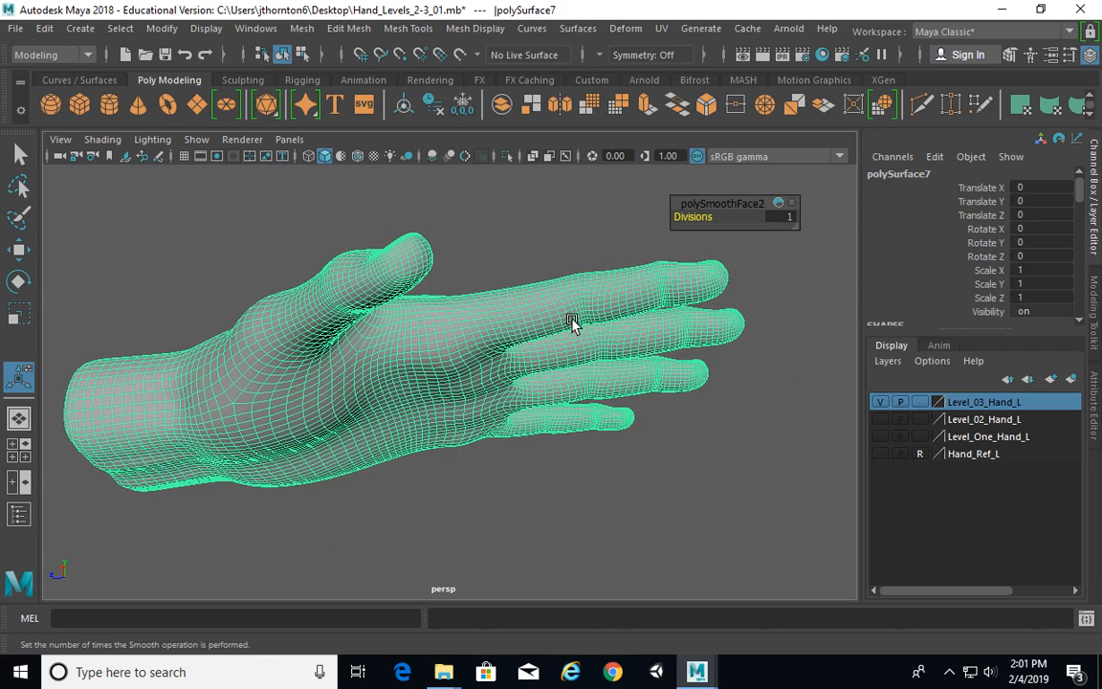
left_click_drag(573, 322, 445, 374, "alt")
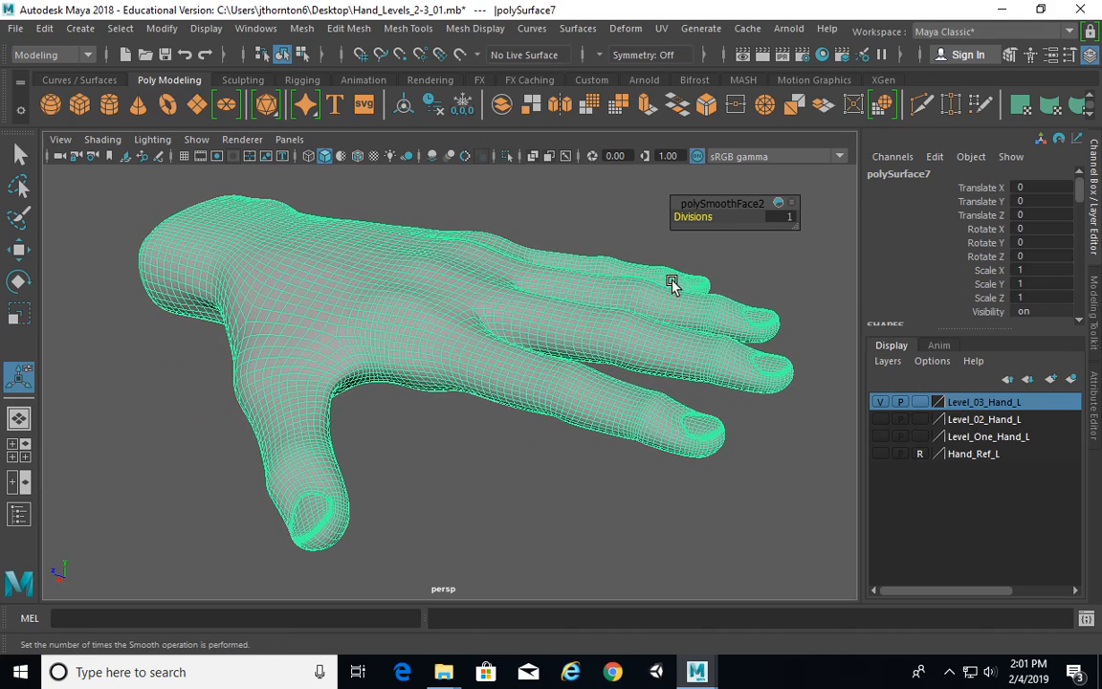
Set the smooth operation's divisions to 0 and reselect the hand mesh
left_click(777, 217)
type("0")
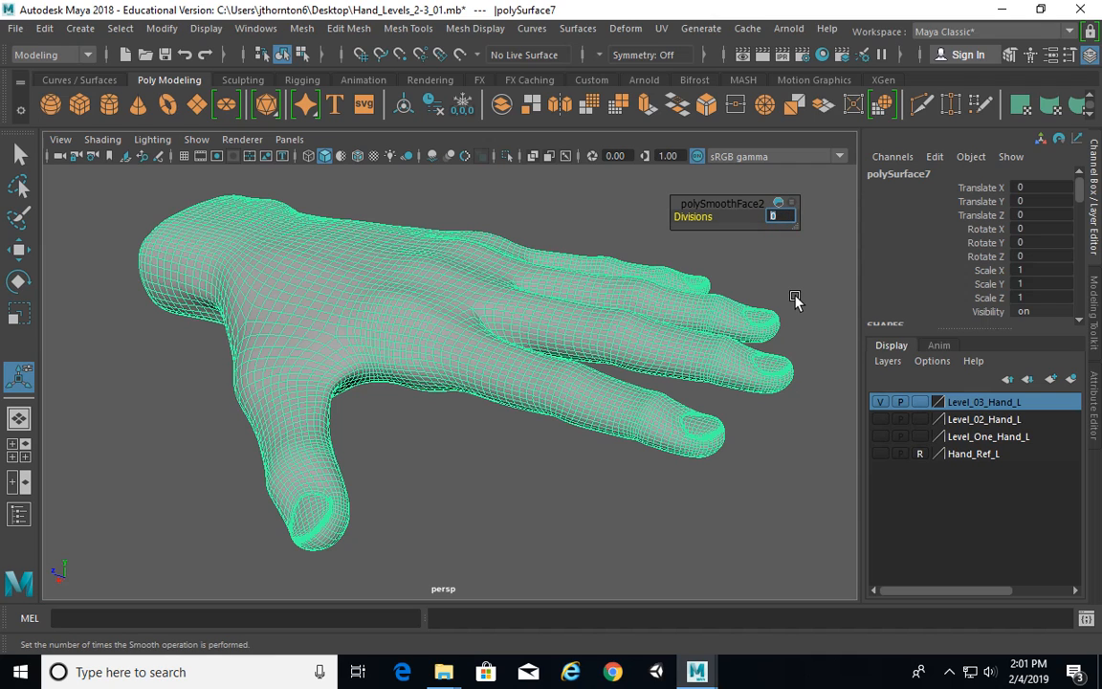
key("Return")
left_click(598, 221)
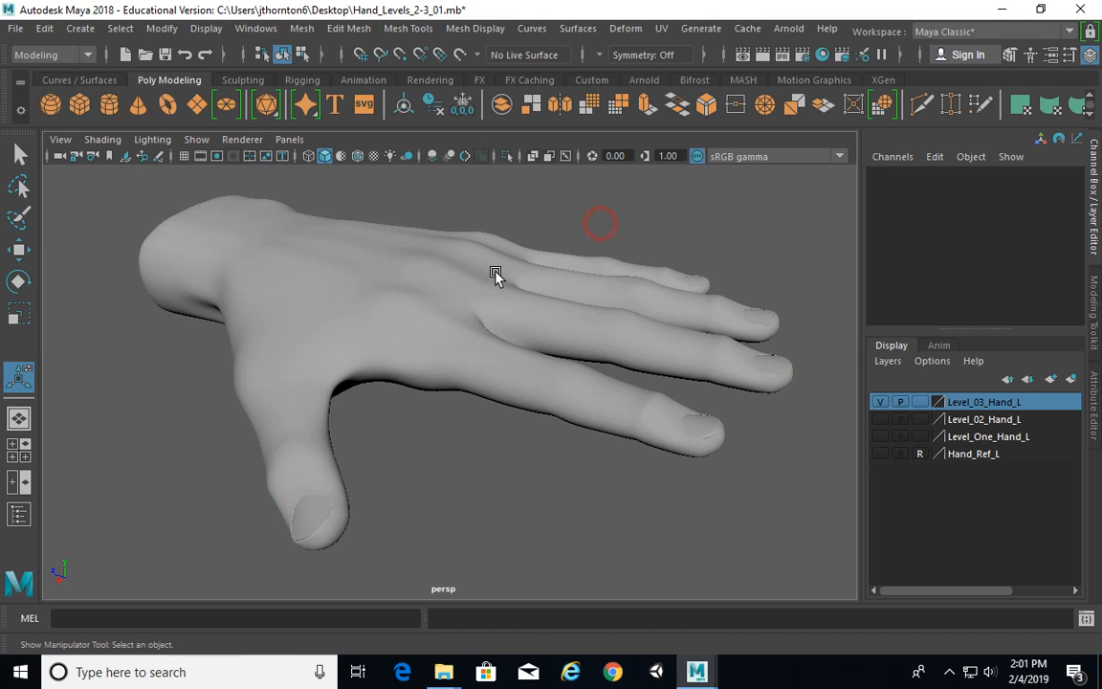
left_click(492, 275)
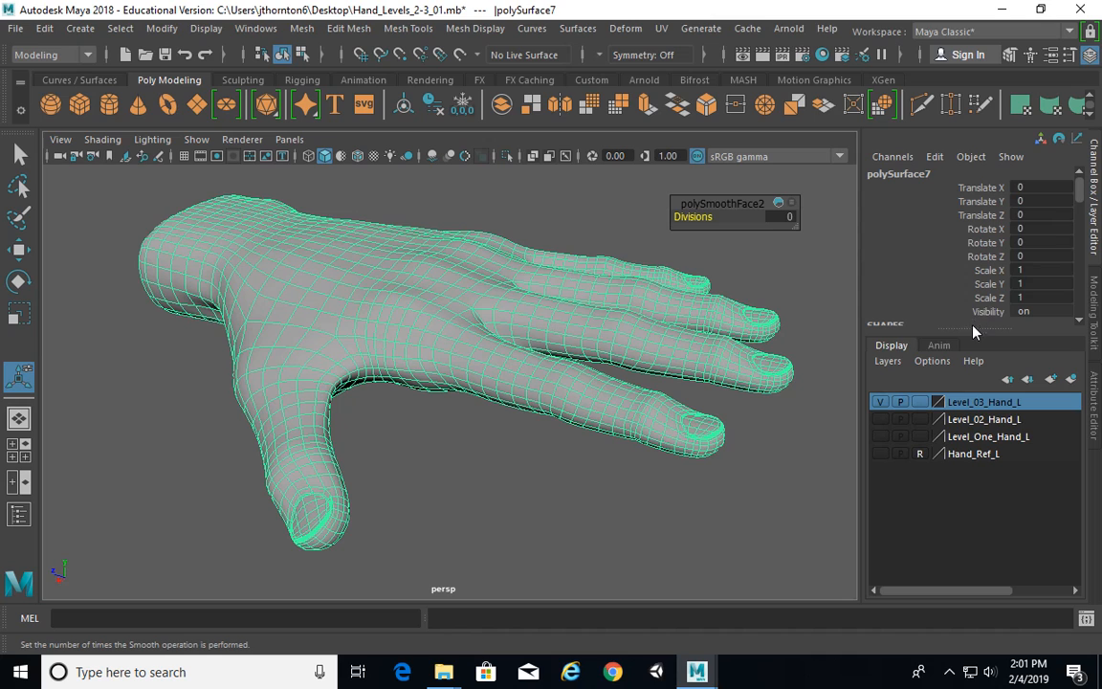
Review the hand mesh's construction inputs, delete its history and deselect the mesh
left_click_drag(1081, 195, 1085, 278)
scroll(976, 266, "down", 3)
scroll(976, 266, "up", 10)
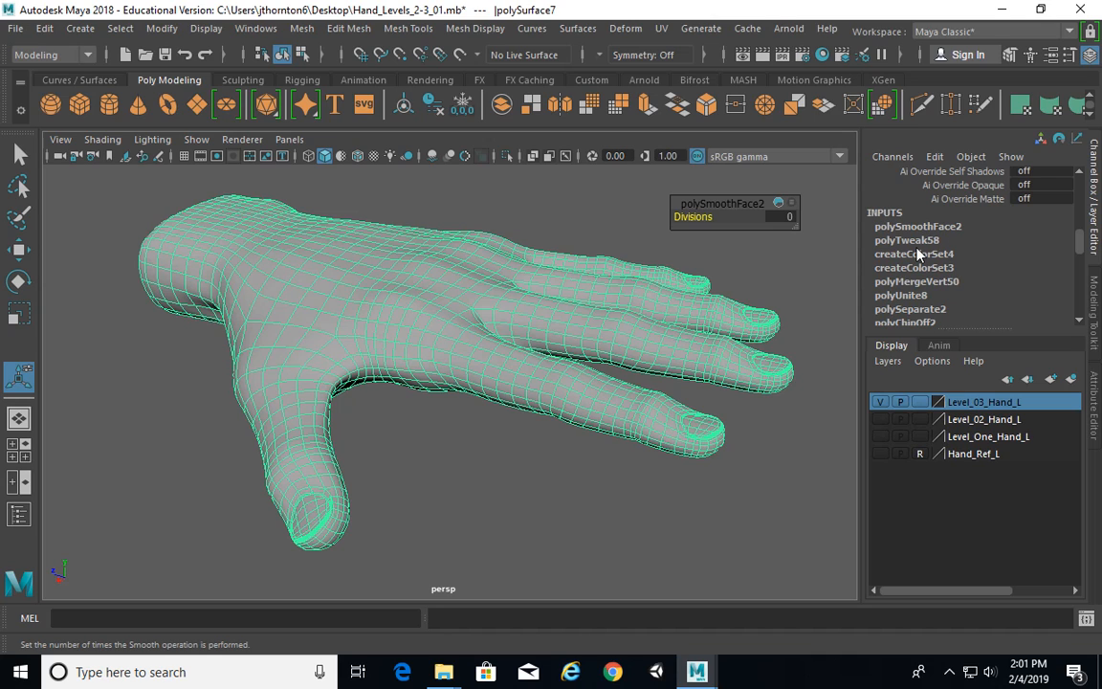
left_click_drag(1081, 244, 1079, 298)
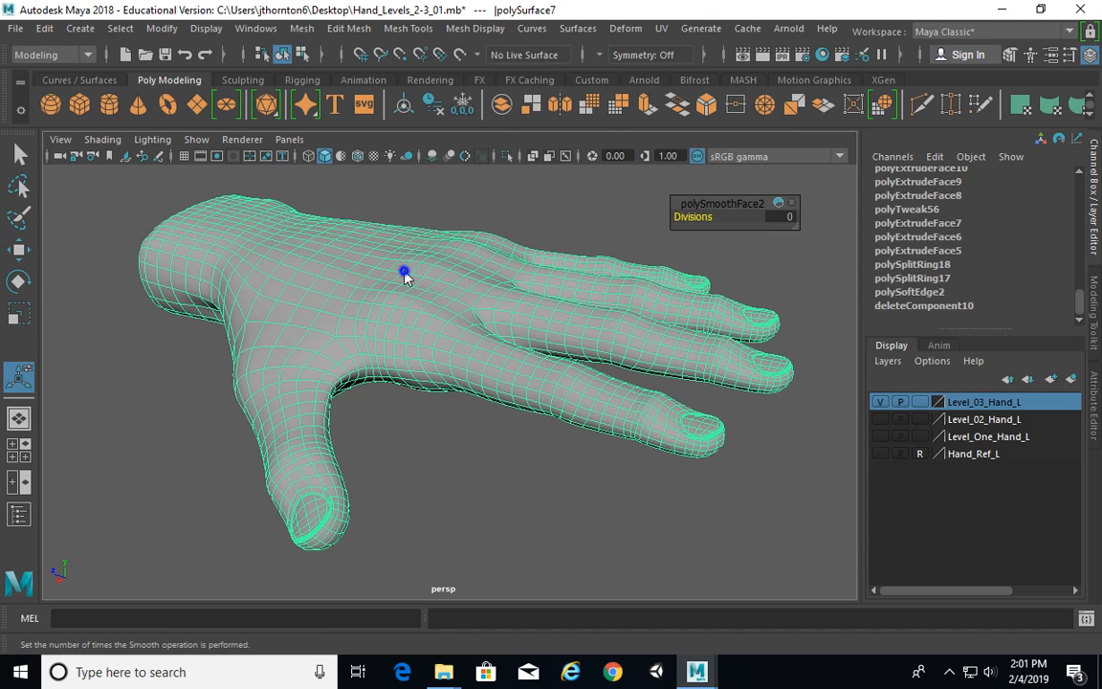
right_click_drag(404, 181, 473, 146)
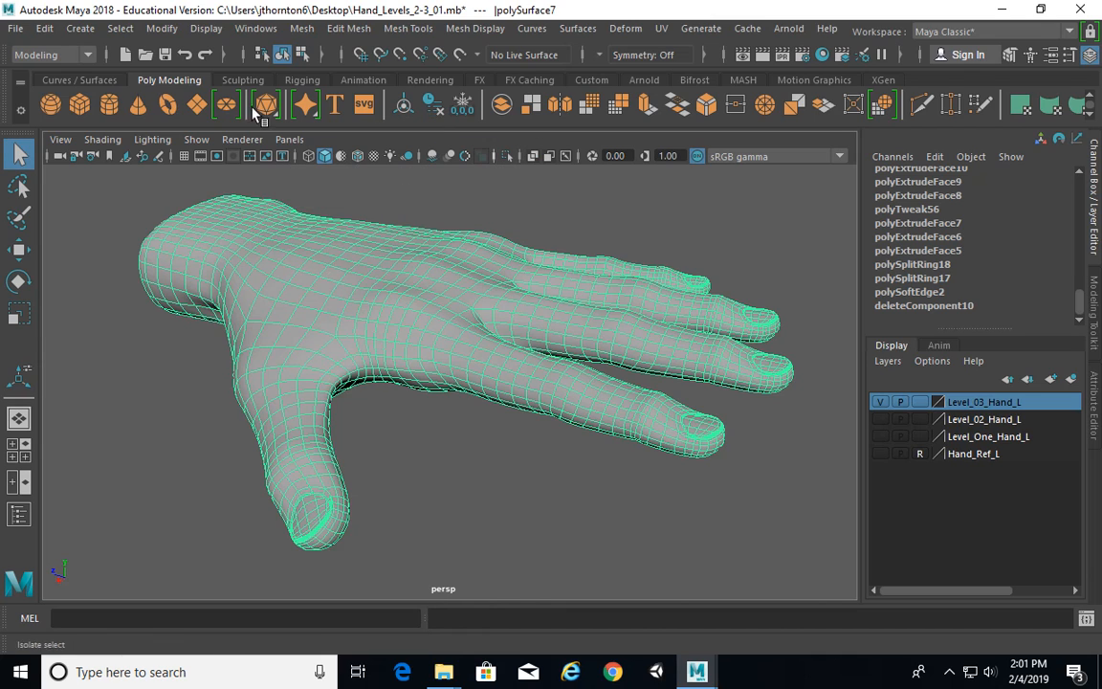
left_click(42, 29)
mouse_move(105, 231)
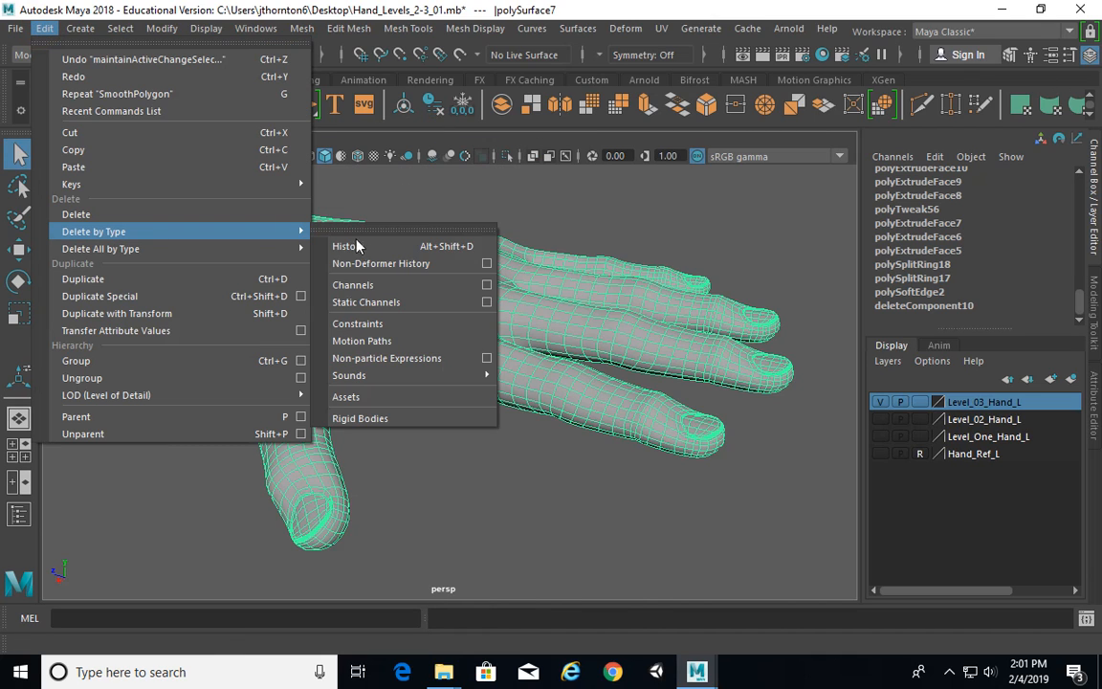
left_click(337, 241)
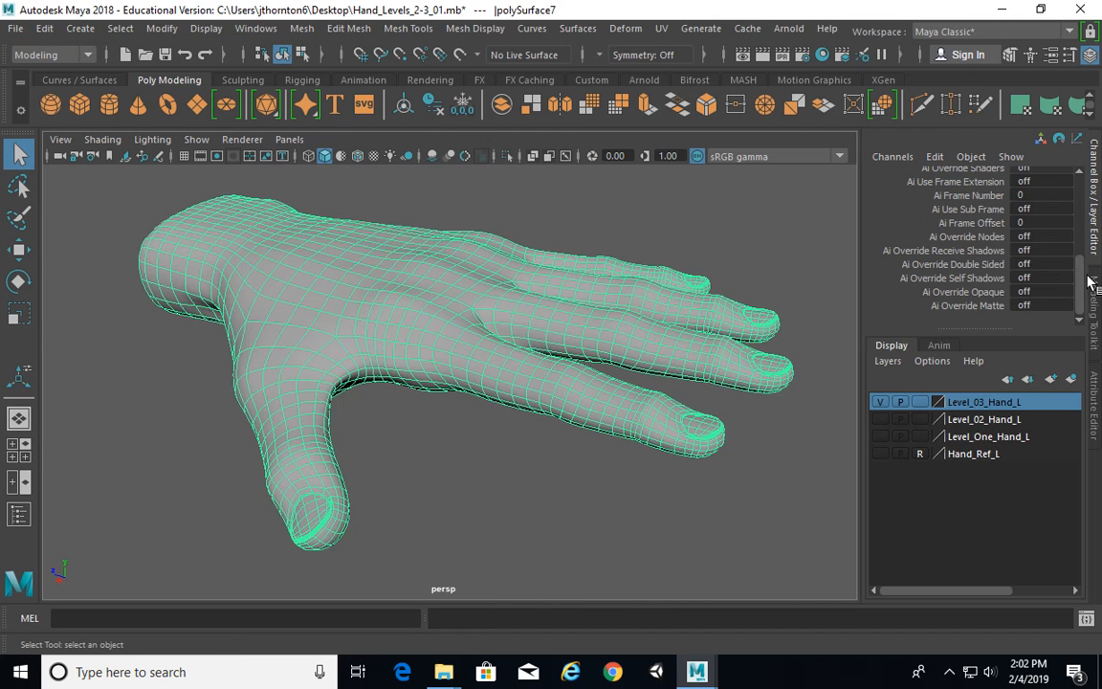
left_click_drag(491, 330, 547, 237, "alt")
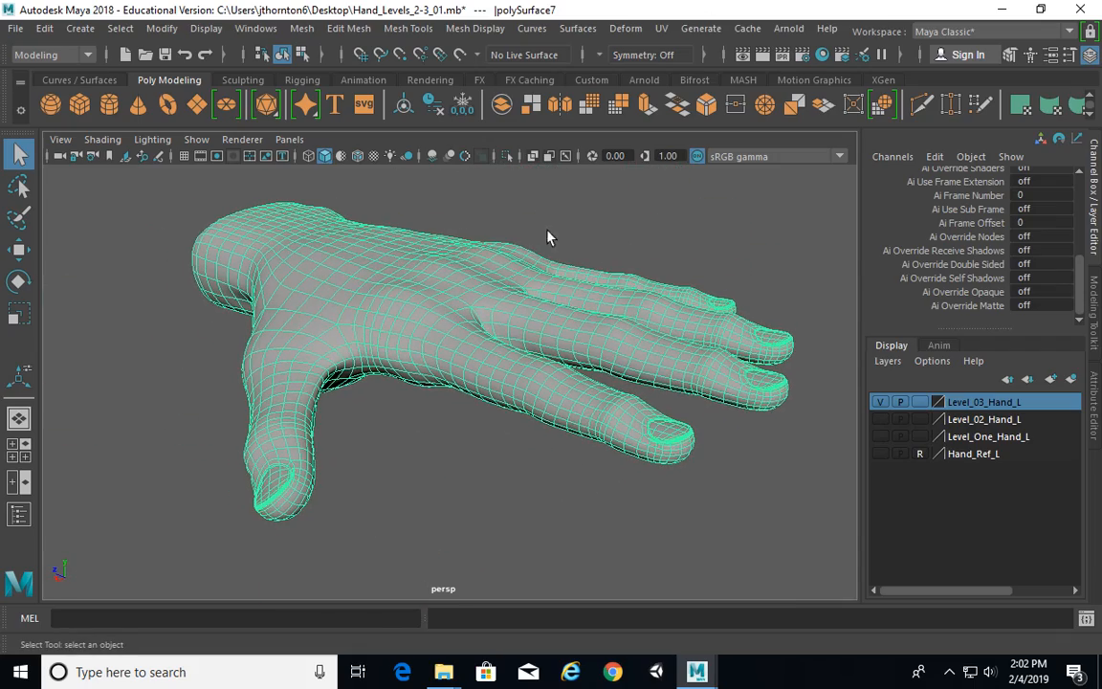
left_click_drag(478, 298, 520, 330, "alt")
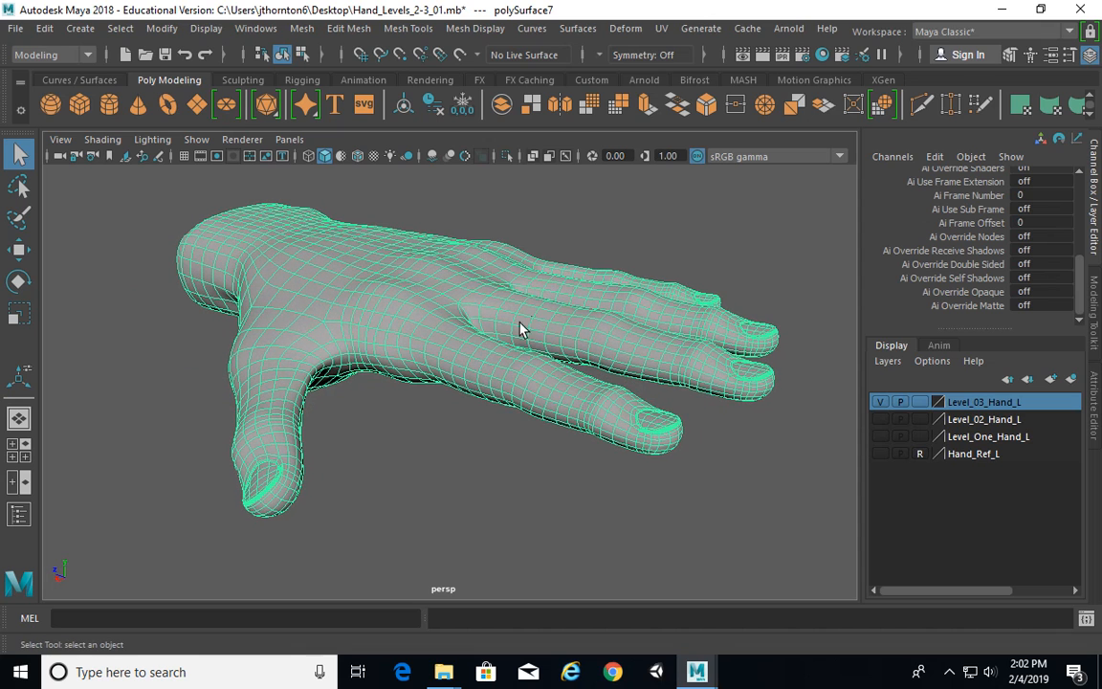
left_click(499, 229)
Start a joint chain with the Joint Tool in the top view, placing the root at the index knuckle, about X 2.28, Z 0.03
left_click_drag(437, 281, 430, 277, "alt")
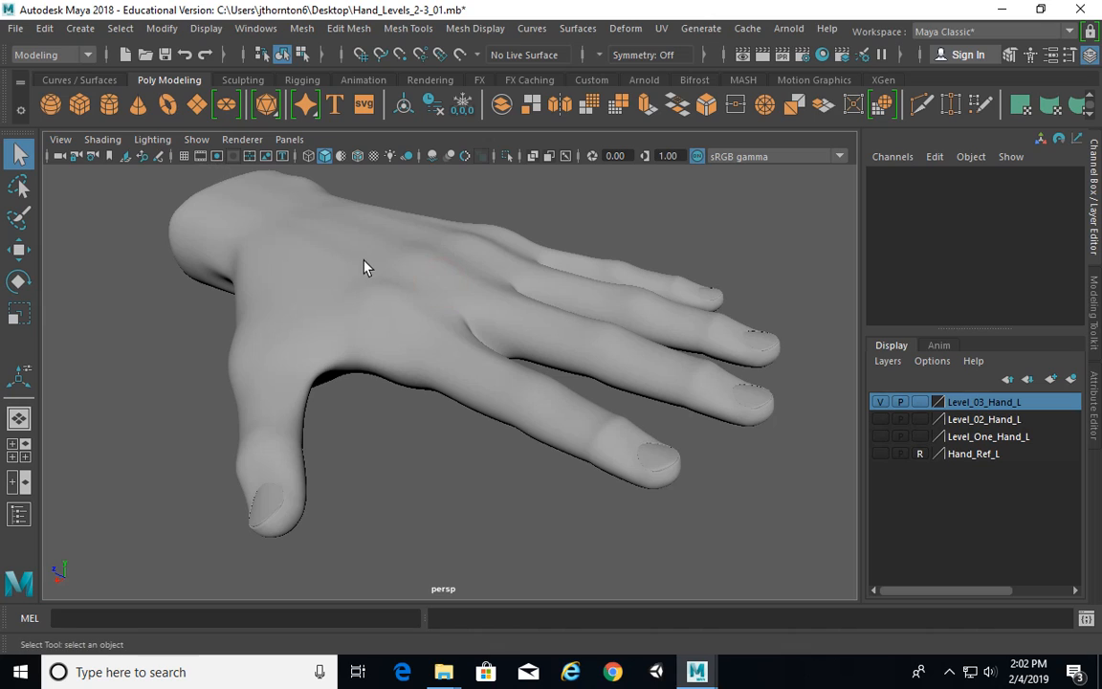
left_click_drag(327, 233, 352, 226, "alt")
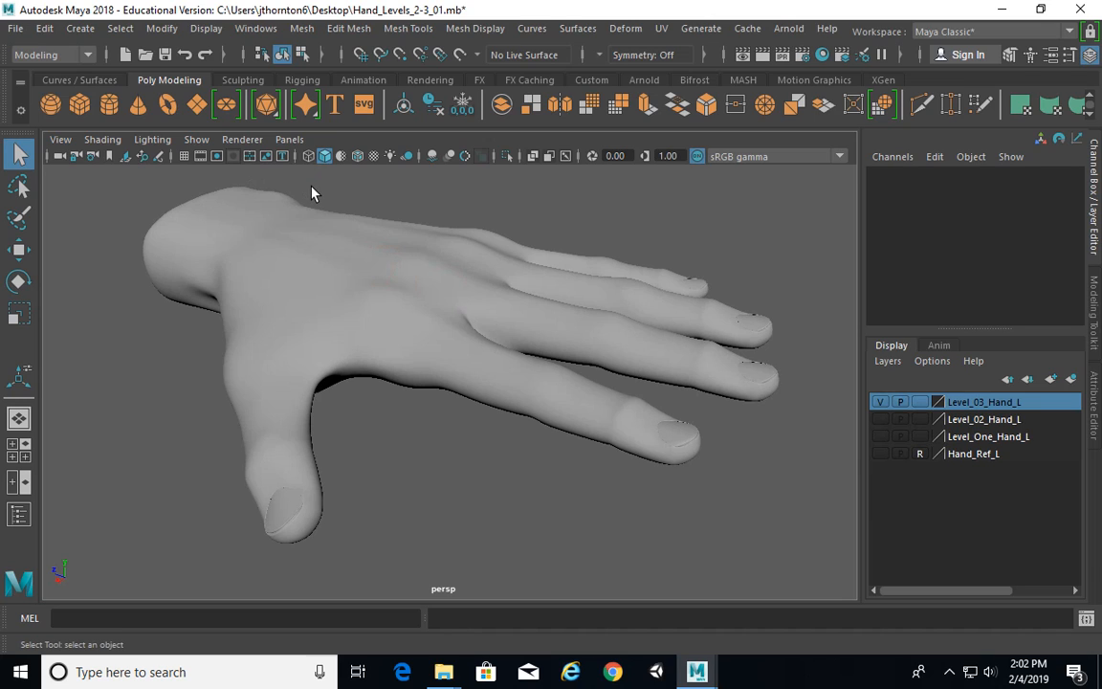
left_click(299, 80)
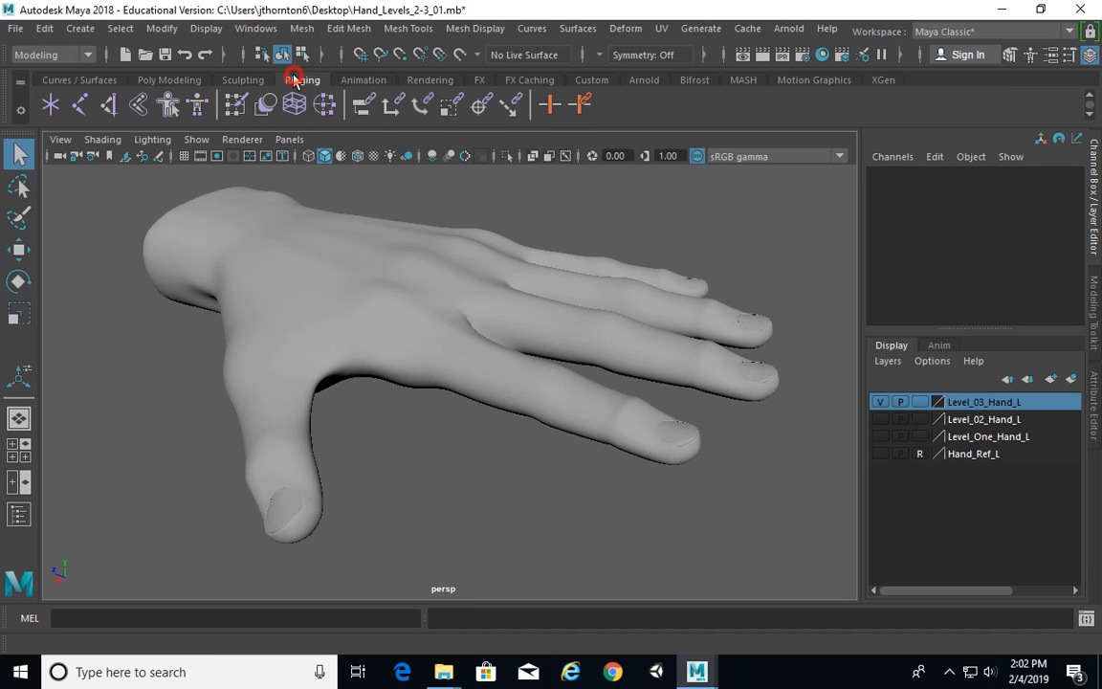
left_click(108, 105)
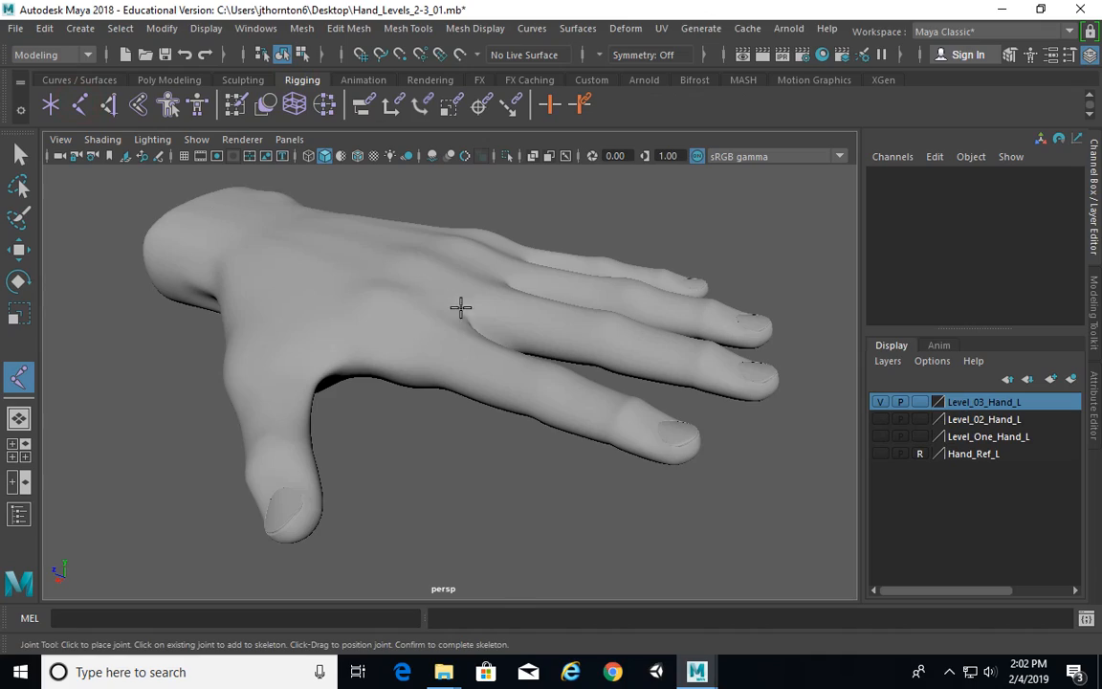
left_click_drag(461, 307, 452, 335, "alt")
key("space")
key("a")
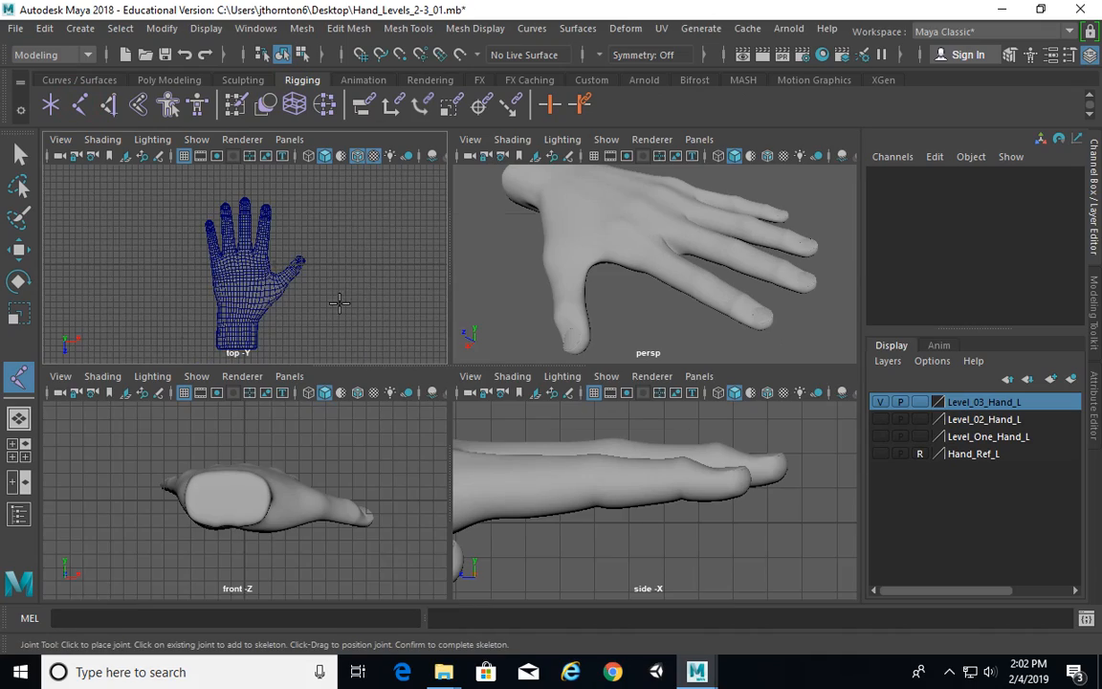
key("space")
left_click_drag(332, 310, 582, 305, "alt")
middle_click_drag(583, 306, 514, 330, "alt")
right_click_drag(384, 335, 575, 388, "alt")
middle_click_drag(376, 392, 412, 468, "alt")
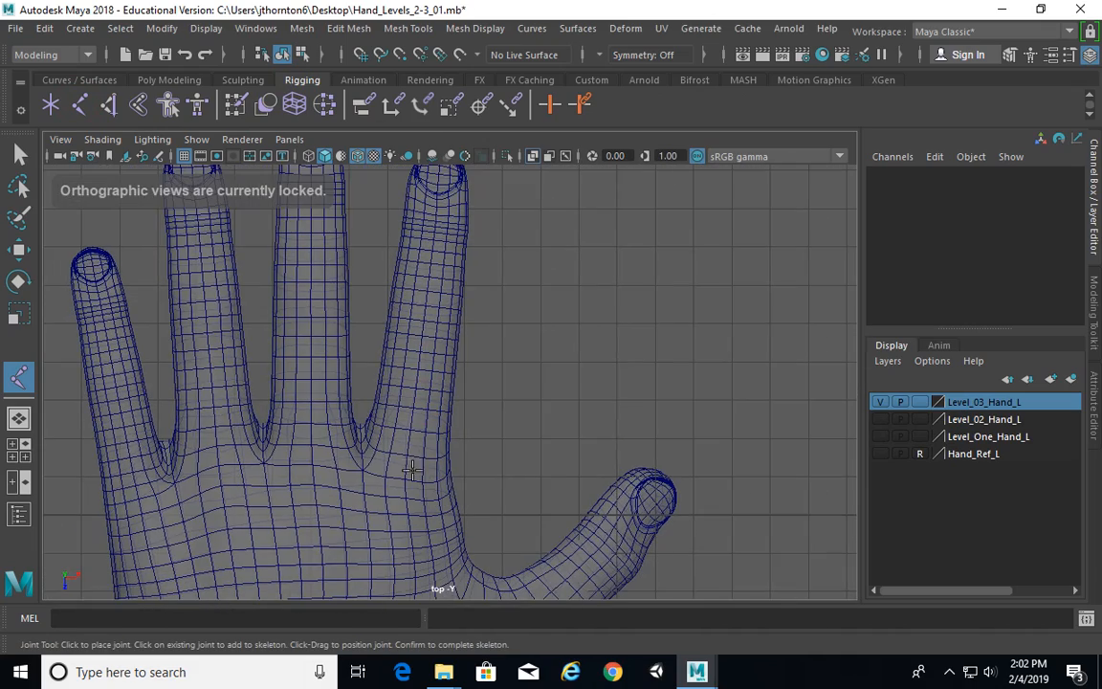
right_click_drag(486, 497, 358, 492, "alt")
mouse_move(406, 497)
middle_mouse_down("alt")
mouse_move(434, 440)
mouse_move(421, 505)
middle_mouse_up("alt")
left_click(432, 440)
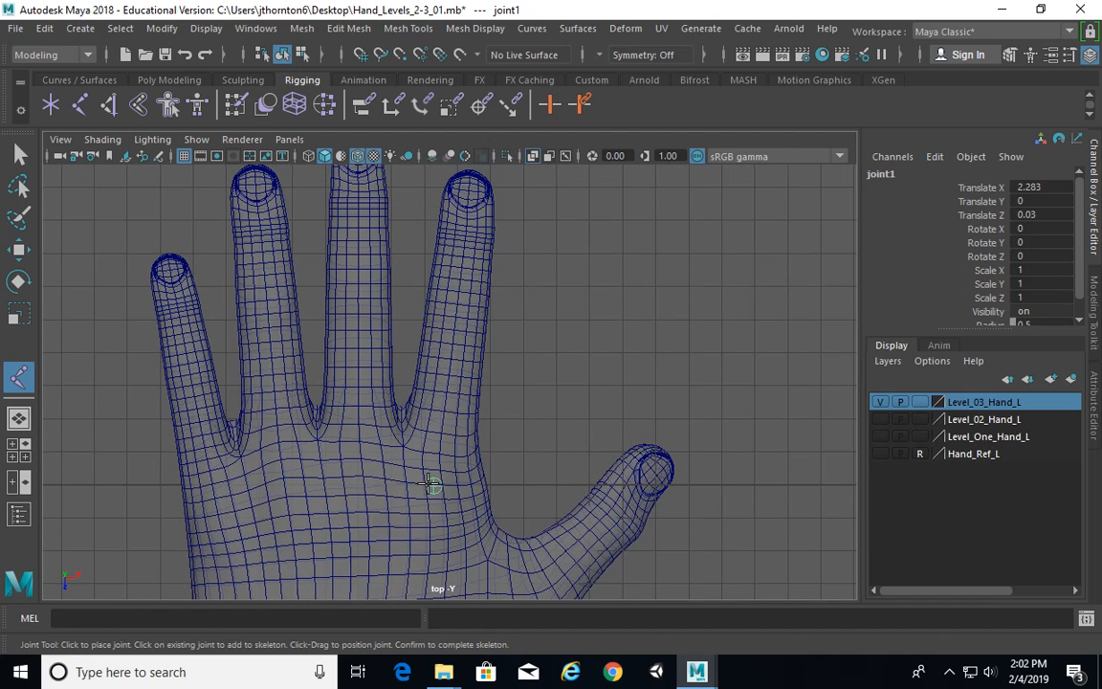
Add three more joints along the index finger, about 5.1, 2.5 and 2.3 units apart, ending just past the fingertip, and complete the chain
middle_click_drag(483, 376, 494, 393, "alt")
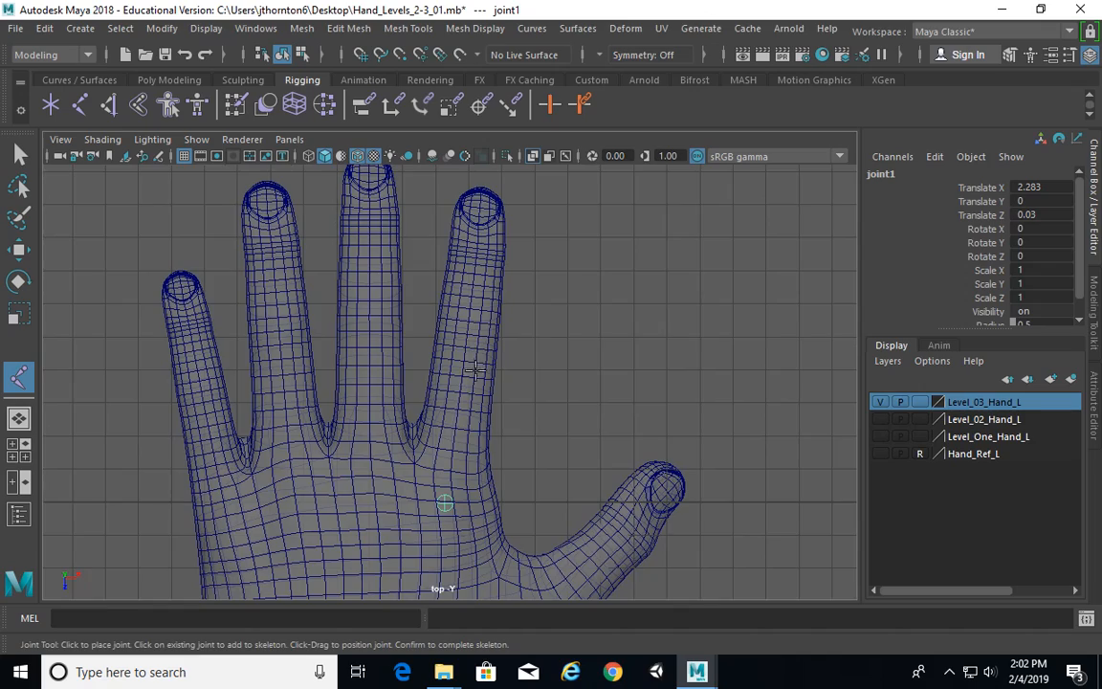
right_click_drag(421, 369, 493, 379, "alt")
key("space")
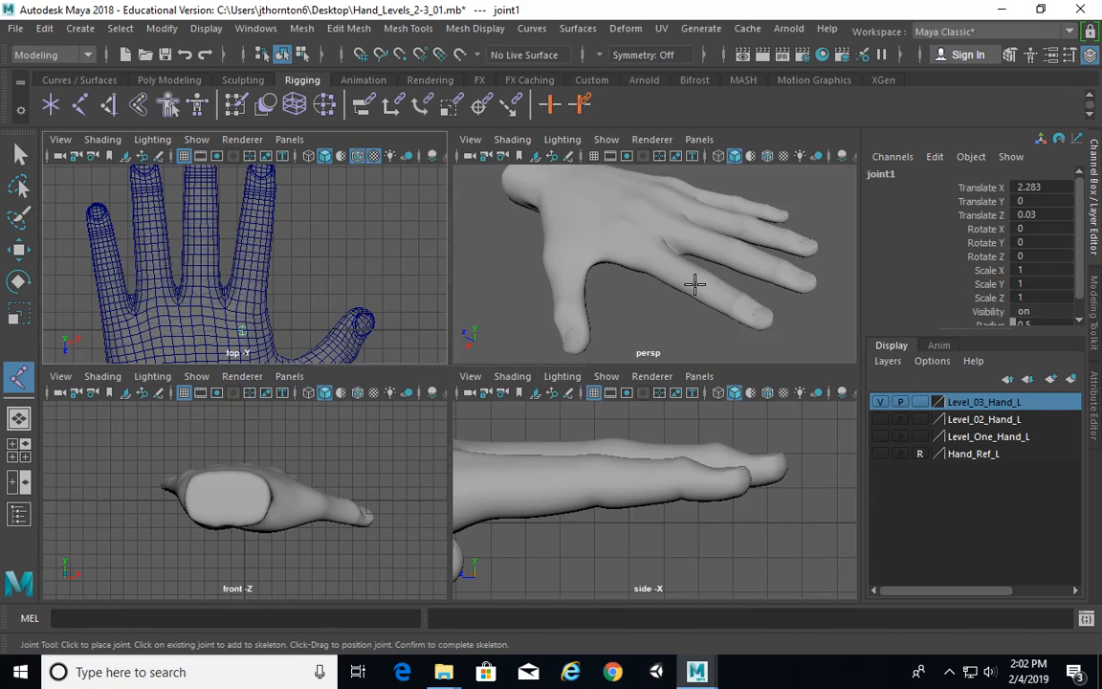
left_click_drag(690, 296, 722, 252, "alt")
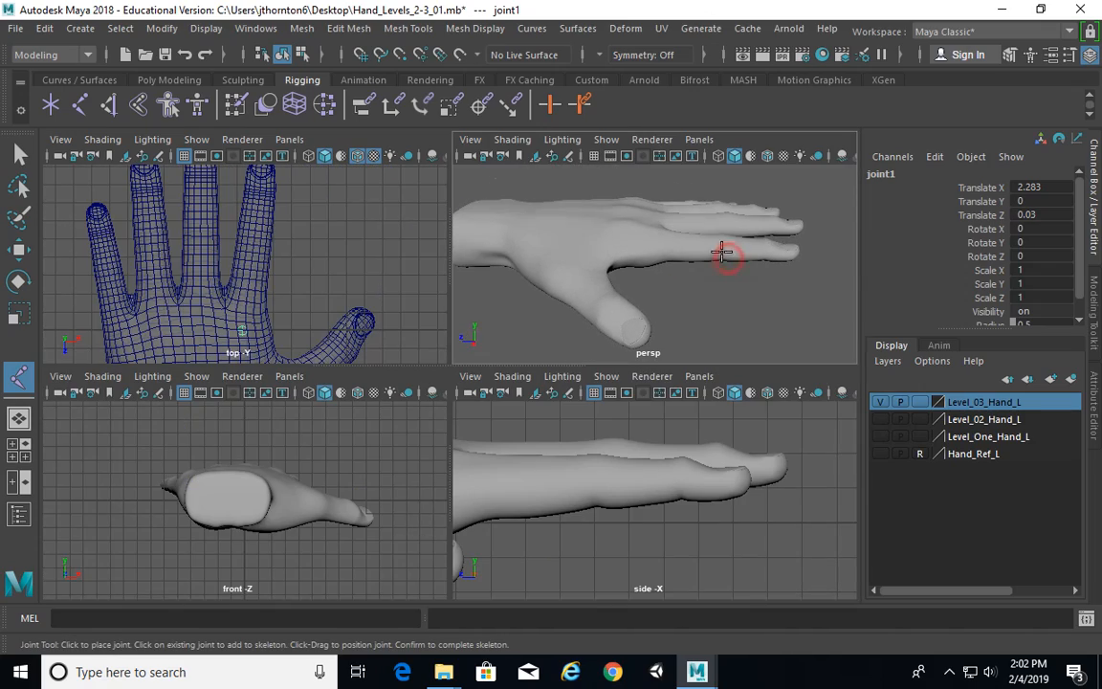
left_click_drag(245, 248, 257, 245, "alt")
key("space")
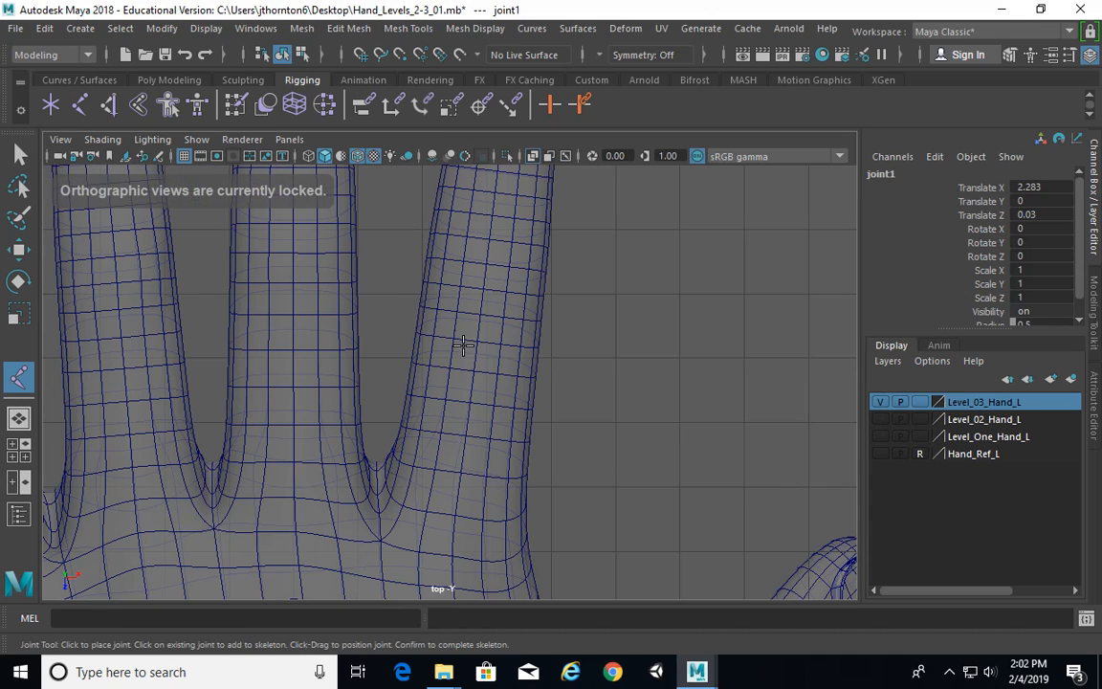
right_click_drag(490, 311, 469, 325, "alt")
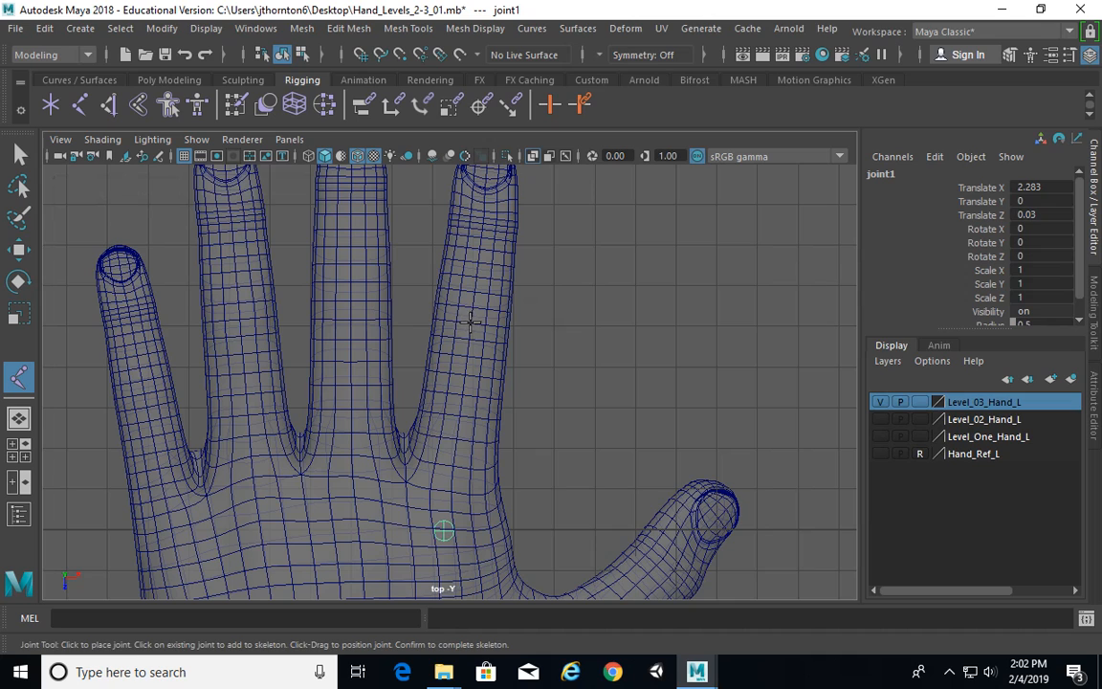
left_click(472, 323)
middle_click_drag(473, 319, 534, 364, "alt")
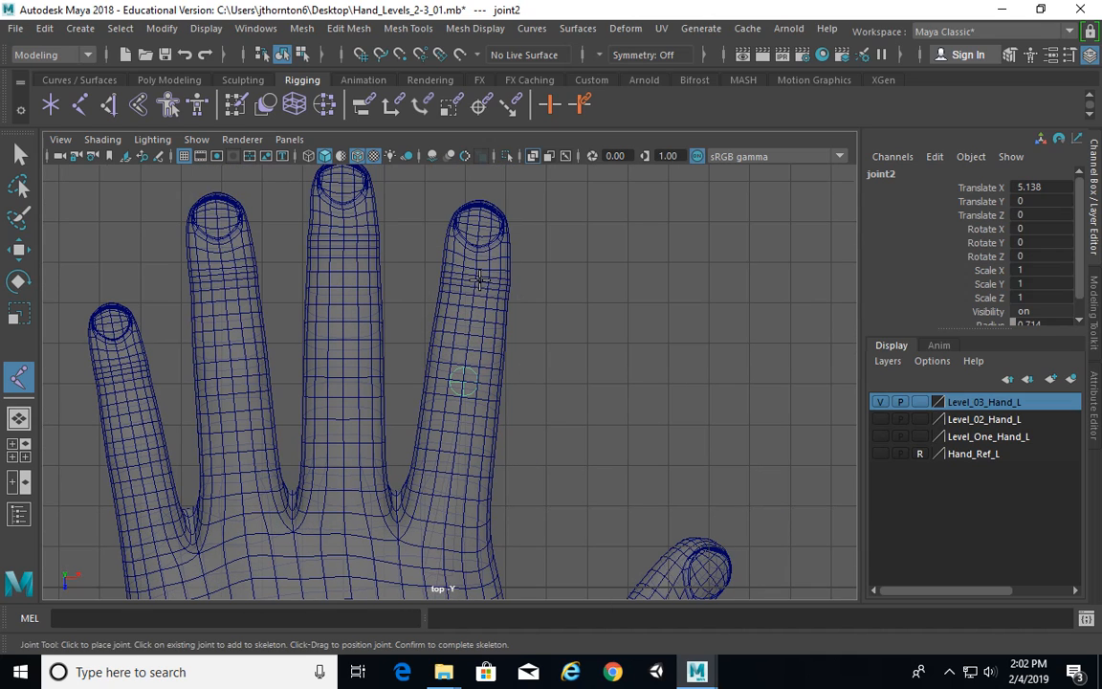
middle_click_drag(546, 238, 484, 288, "alt")
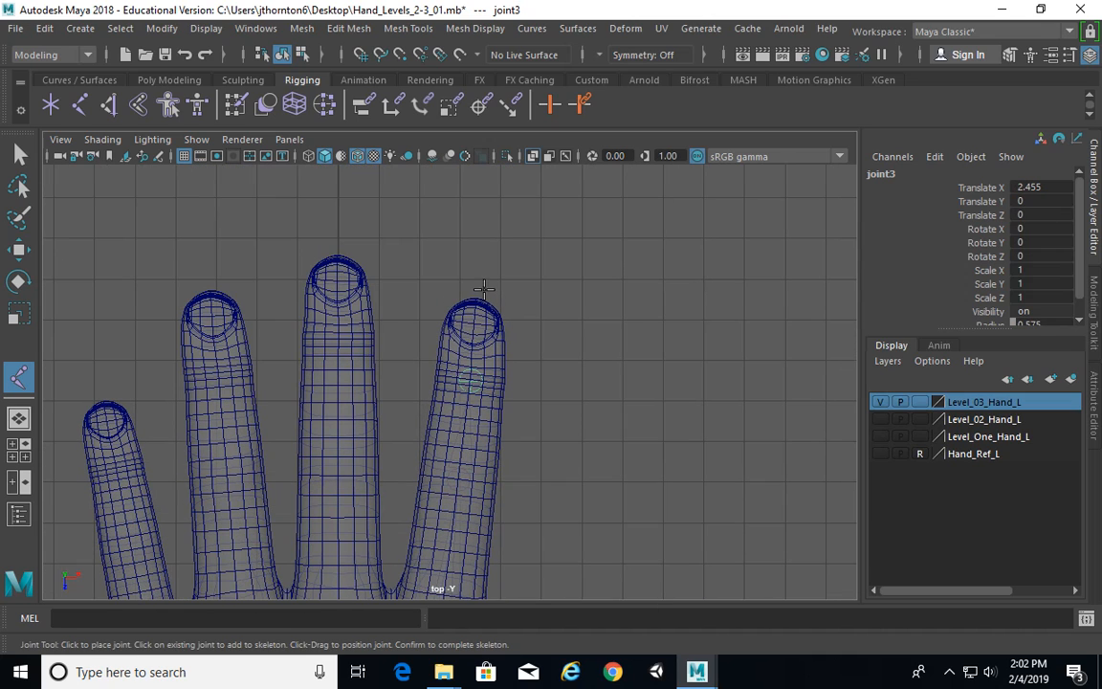
left_click(477, 286)
key("Return")
Show the side view in wireframe and raise the whole index-finger joint chain into the hand, to about Y 1.23
left_click_drag(675, 389, 613, 372, "alt")
right_click_drag(613, 372, 584, 367, "alt")
middle_click_drag(713, 330, 682, 247, "alt")
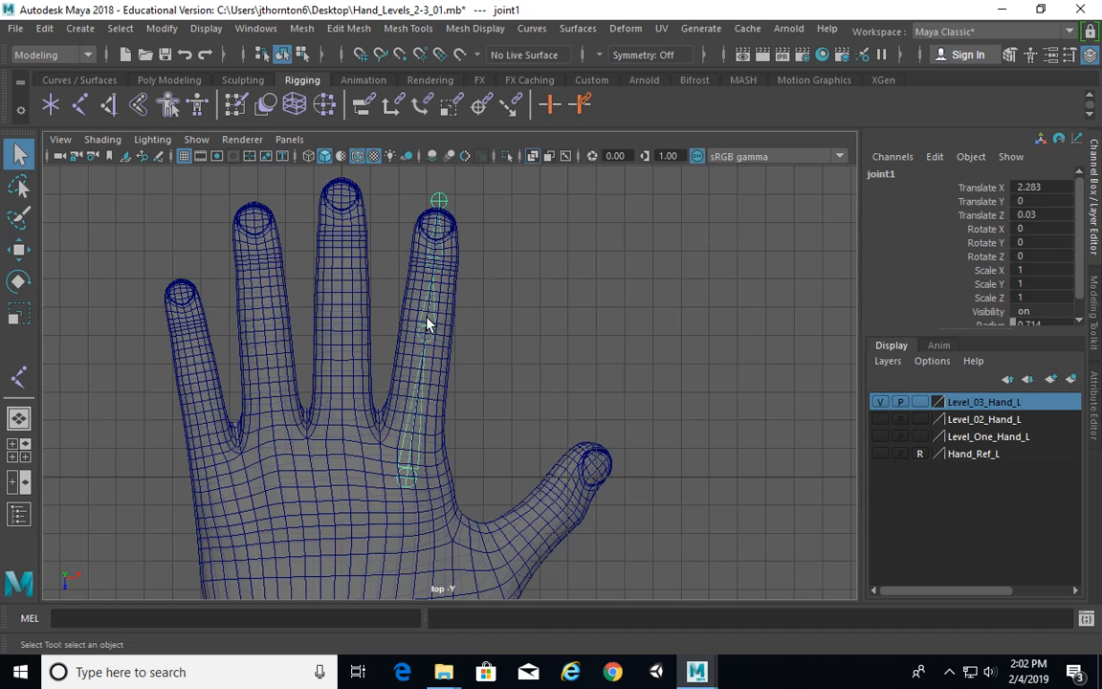
key("space")
key("space")
left_click_drag(706, 319, 677, 280, "alt")
key("space")
middle_click_drag(547, 530, 601, 507, "alt")
right_click_drag(602, 507, 609, 507, "alt")
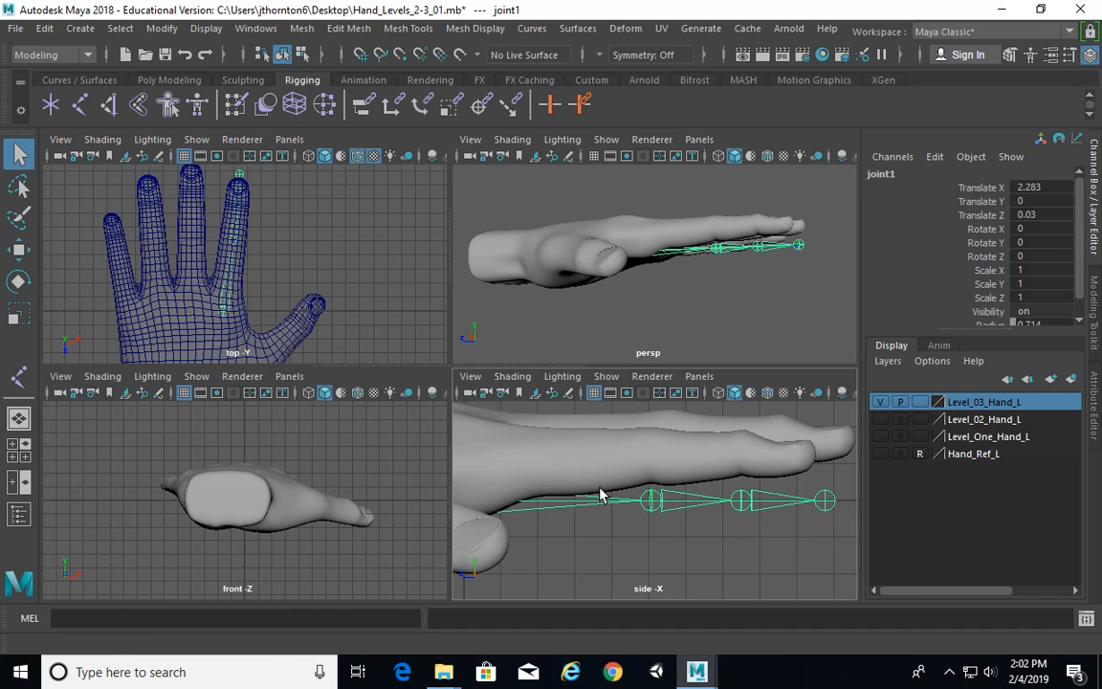
key("4")
key("space")
right_click_drag(546, 389, 304, 410, "alt")
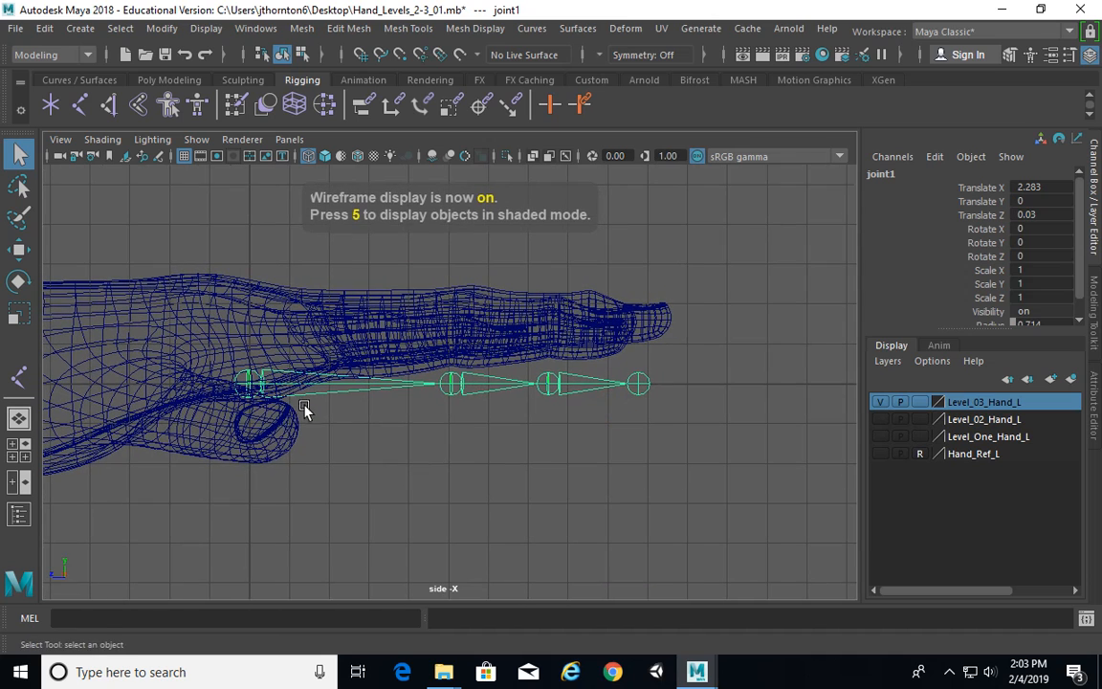
key("w")
left_click_drag(246, 308, 255, 257)
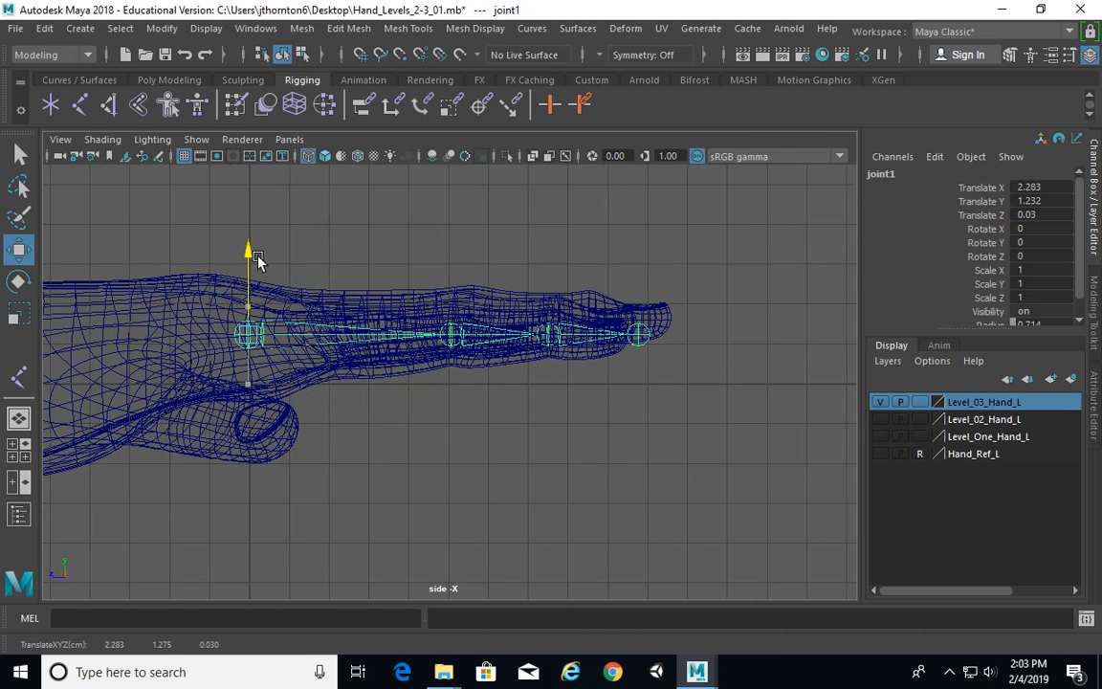
Adjust the heights of the two finger joints and the tip joint to follow the finger's profile, lowering the tip, and deselect
left_click(454, 328)
left_click_drag(455, 290, 455, 266)
left_click(547, 317)
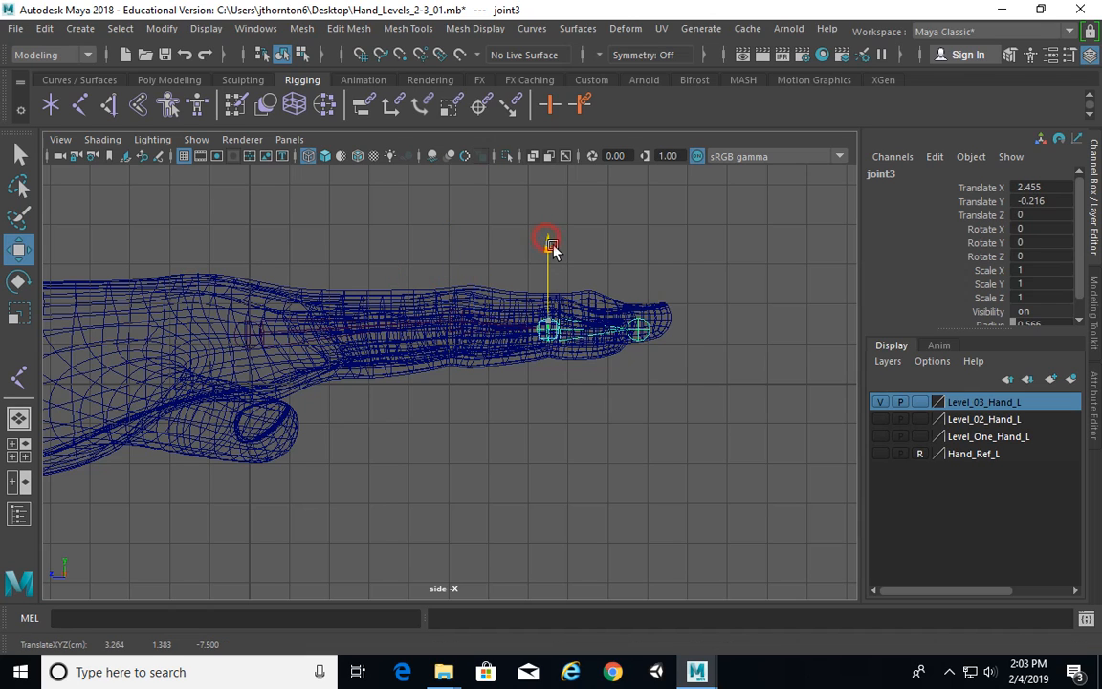
left_click_drag(547, 241, 553, 246)
left_click(641, 326)
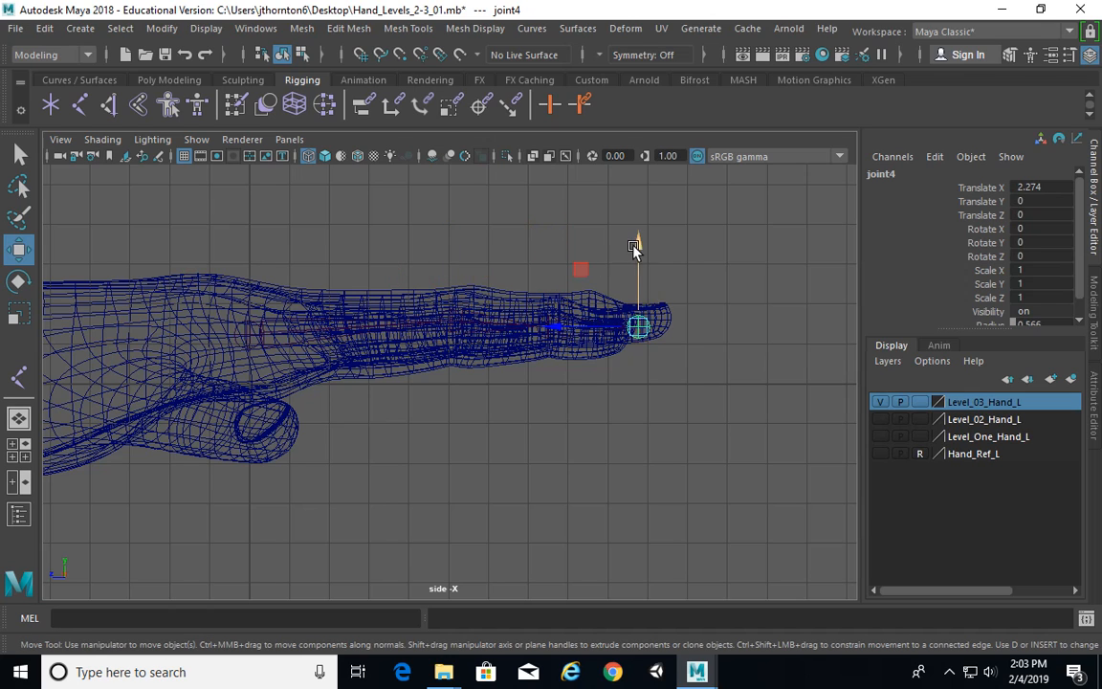
left_click_drag(638, 247, 644, 262)
left_click(776, 276)
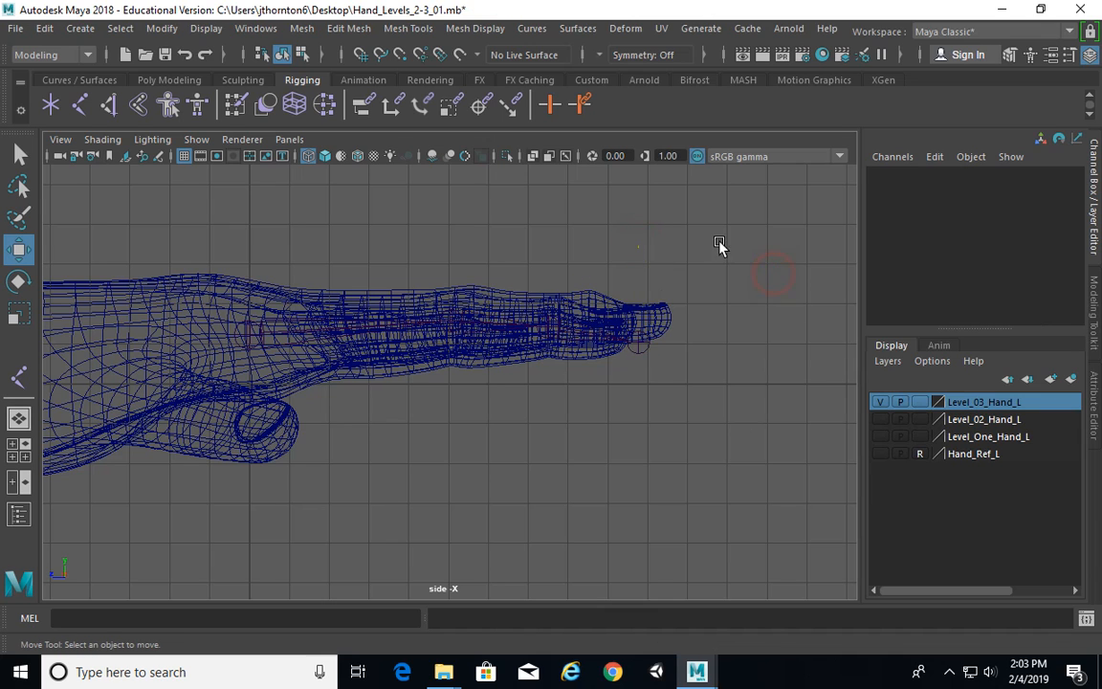
Turn on X-Ray Joints in the perspective view so the joint chain shows through the hand mesh
key("space")
key("space")
left_click_drag(667, 329, 650, 383, "alt")
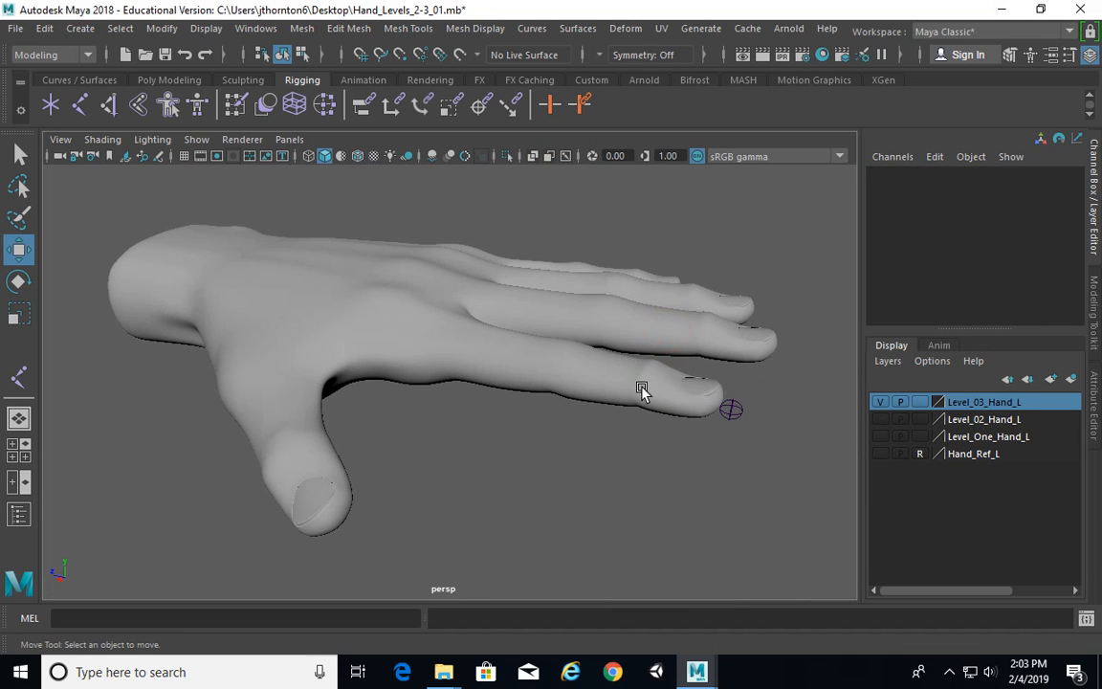
left_click(96, 142)
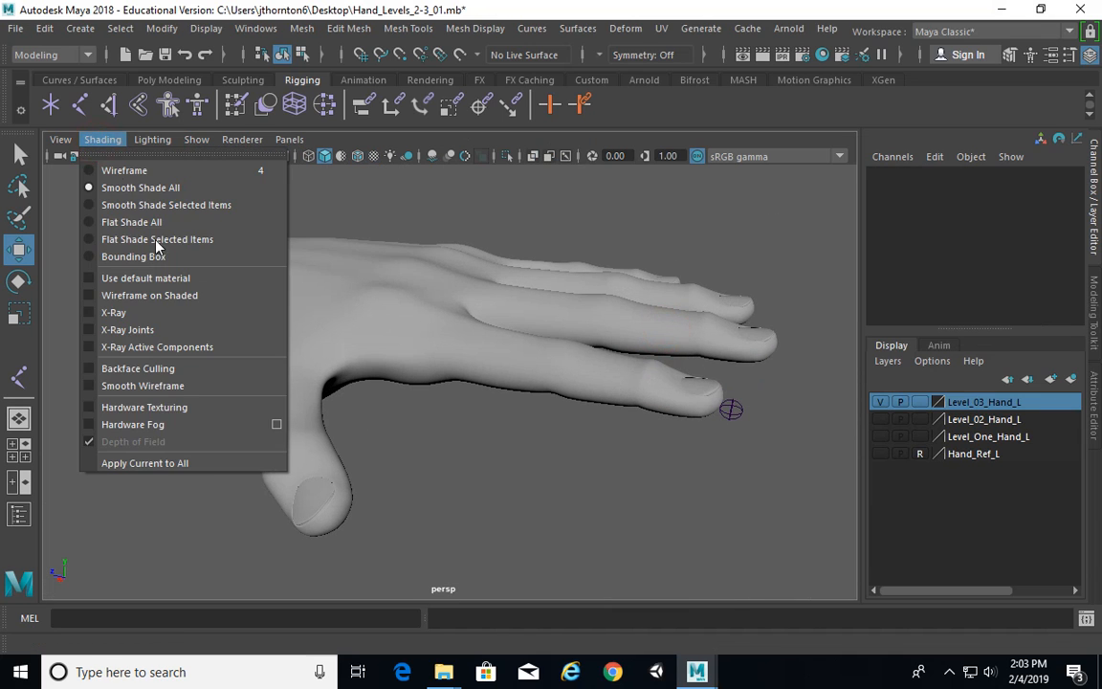
left_click(134, 312)
left_click_drag(571, 376, 608, 380, "alt")
Select the index chain's root joint together with the hand mesh and bind them with Interactive Bind Skin
left_click(384, 332)
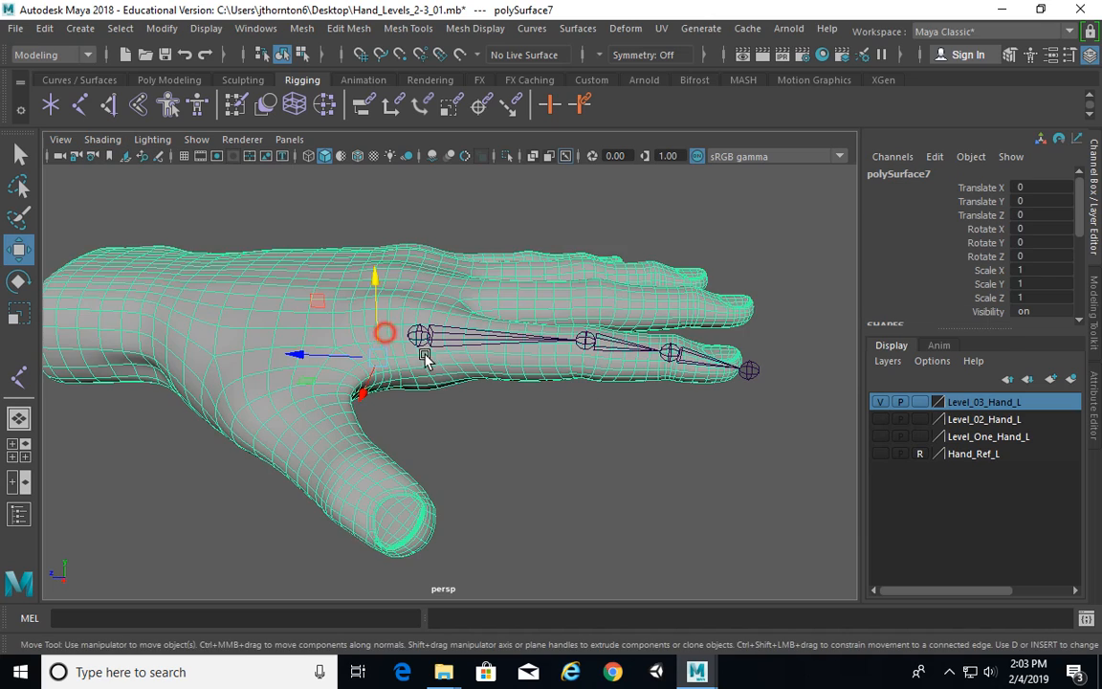
left_click_drag(423, 359, 536, 379, "alt")
key("q")
left_click_drag(387, 412, 418, 361, "alt")
left_click(426, 360)
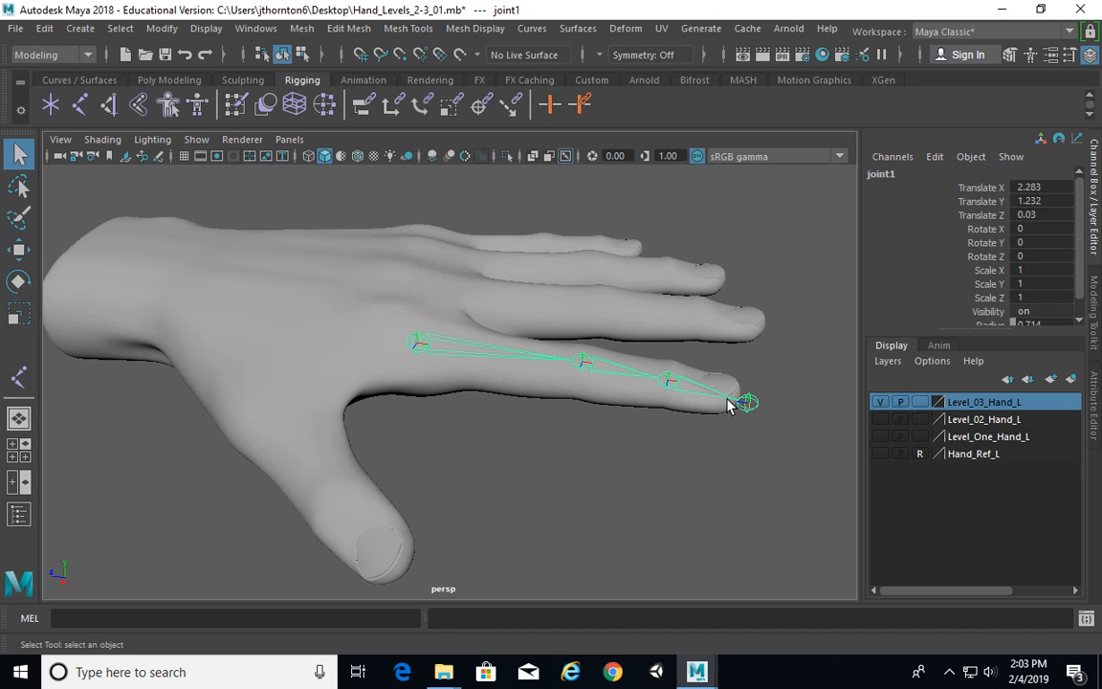
left_click(373, 297, "shift")
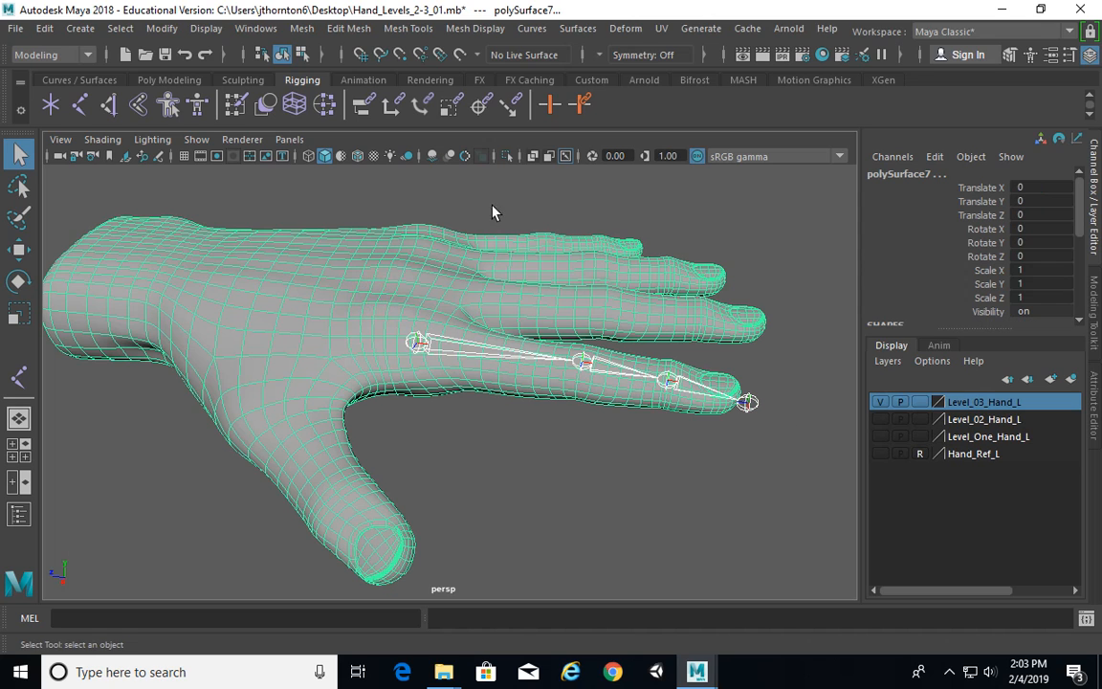
left_click(77, 57)
left_click(50, 91)
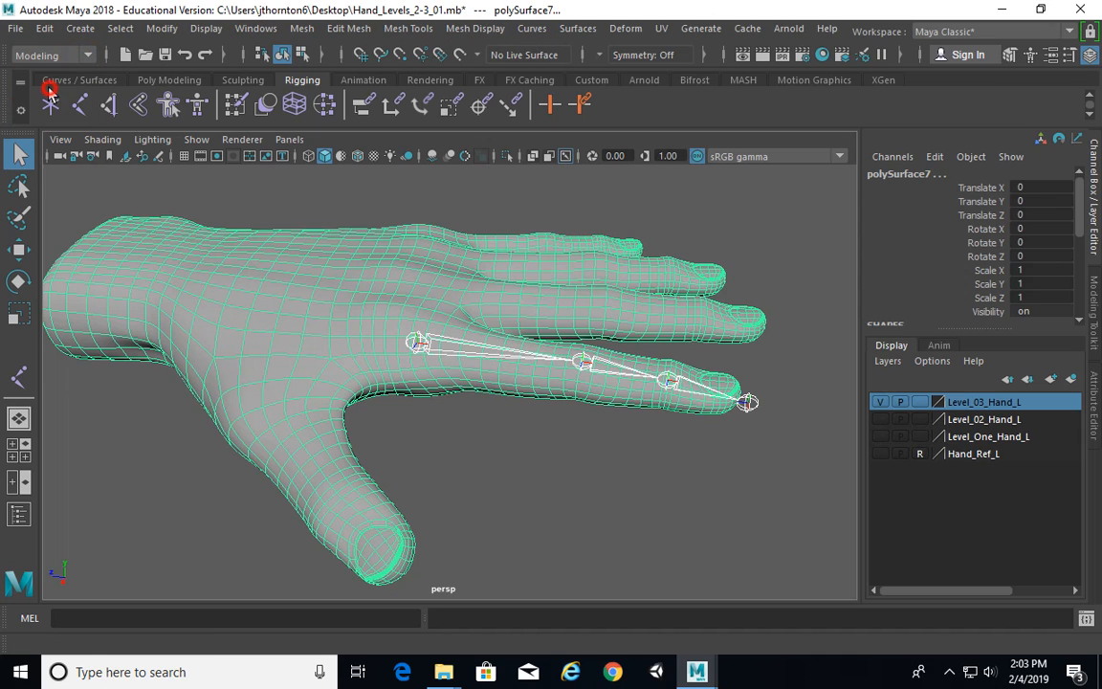
left_click(352, 29)
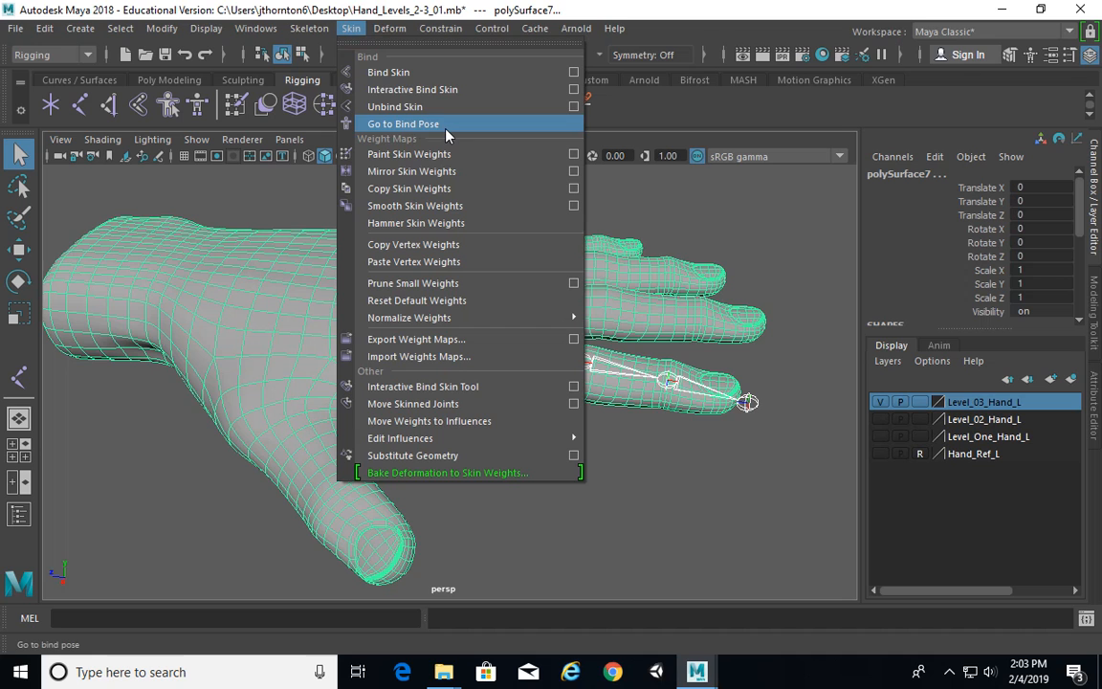
left_click(450, 92)
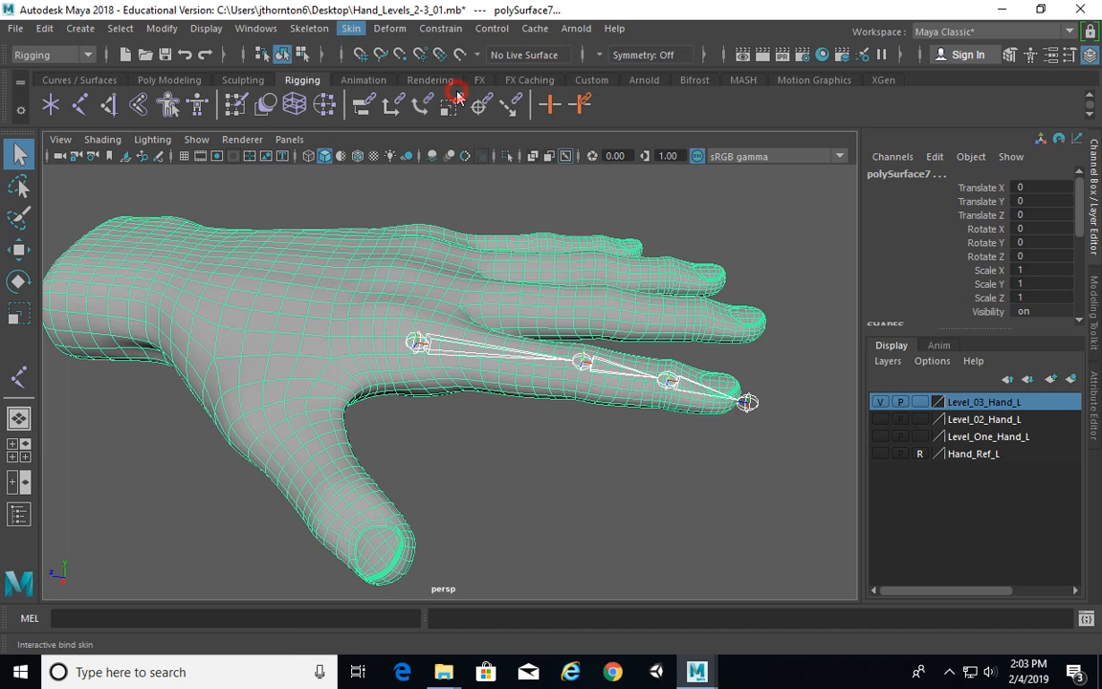
Select the root joint's influence volume and shorten its wrist end, extending the other end along the fingers
left_click_drag(749, 323, 718, 309, "alt")
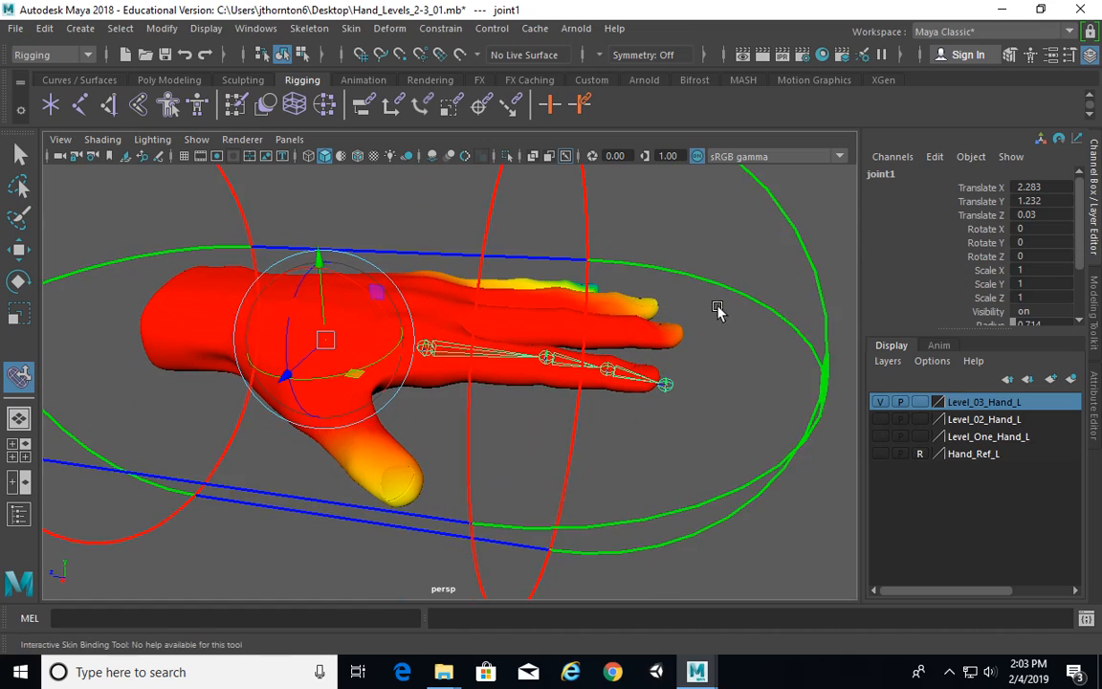
left_click(813, 212)
left_click(422, 349)
left_click_drag(593, 393, 504, 342, "alt")
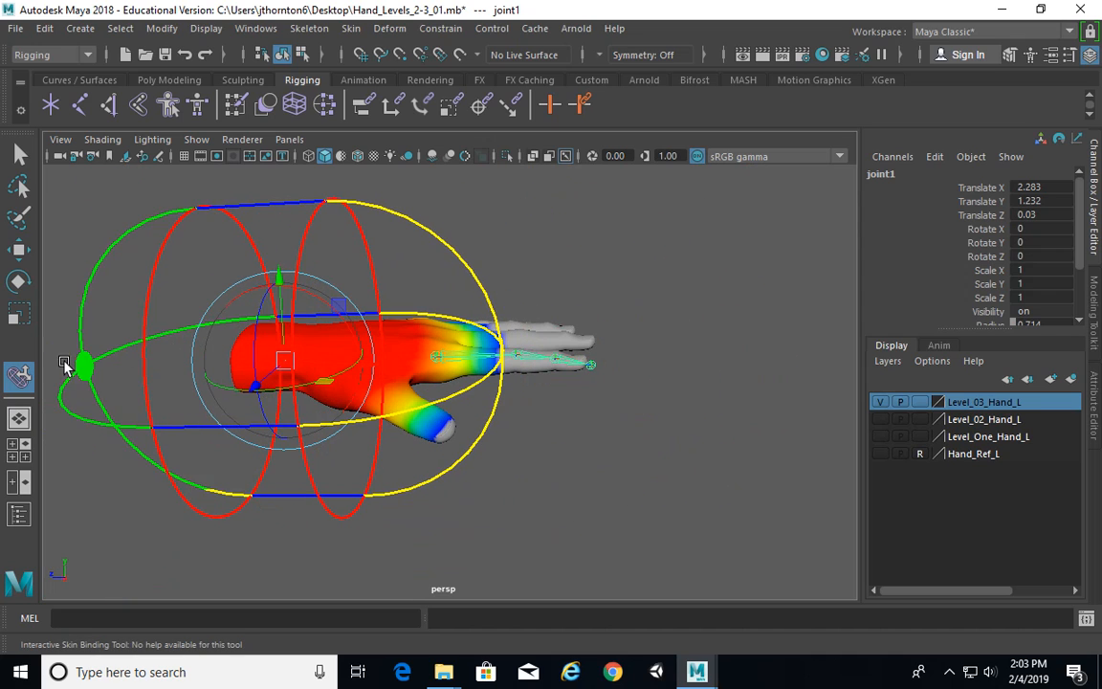
left_click_drag(75, 367, 184, 362)
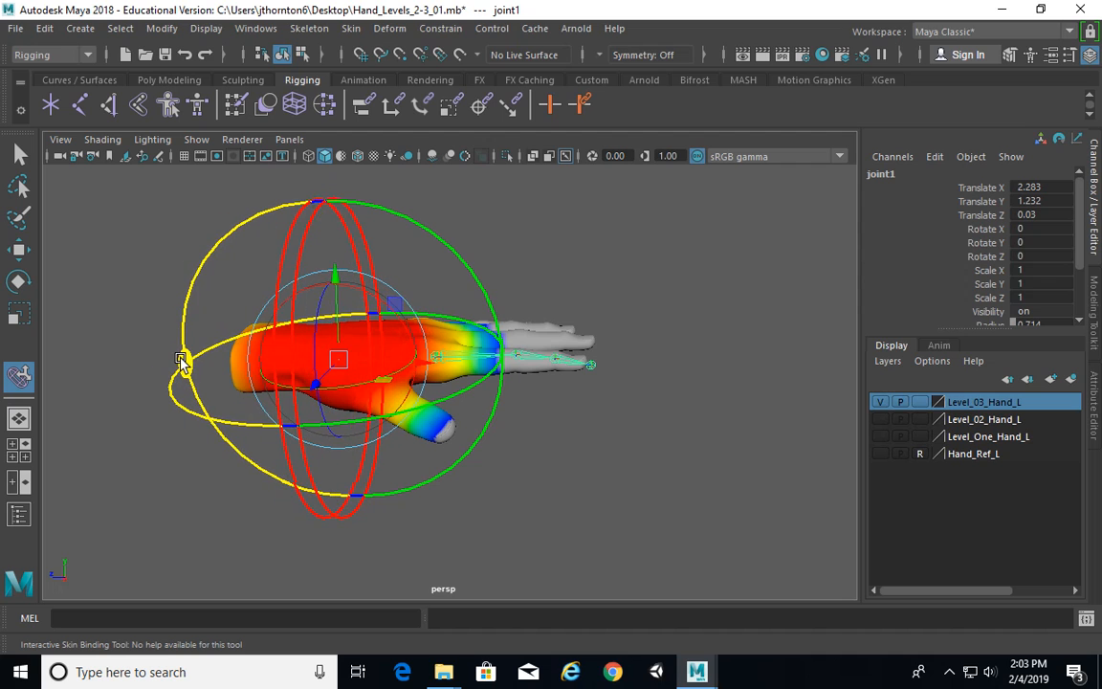
left_click_drag(463, 359, 560, 364, "alt")
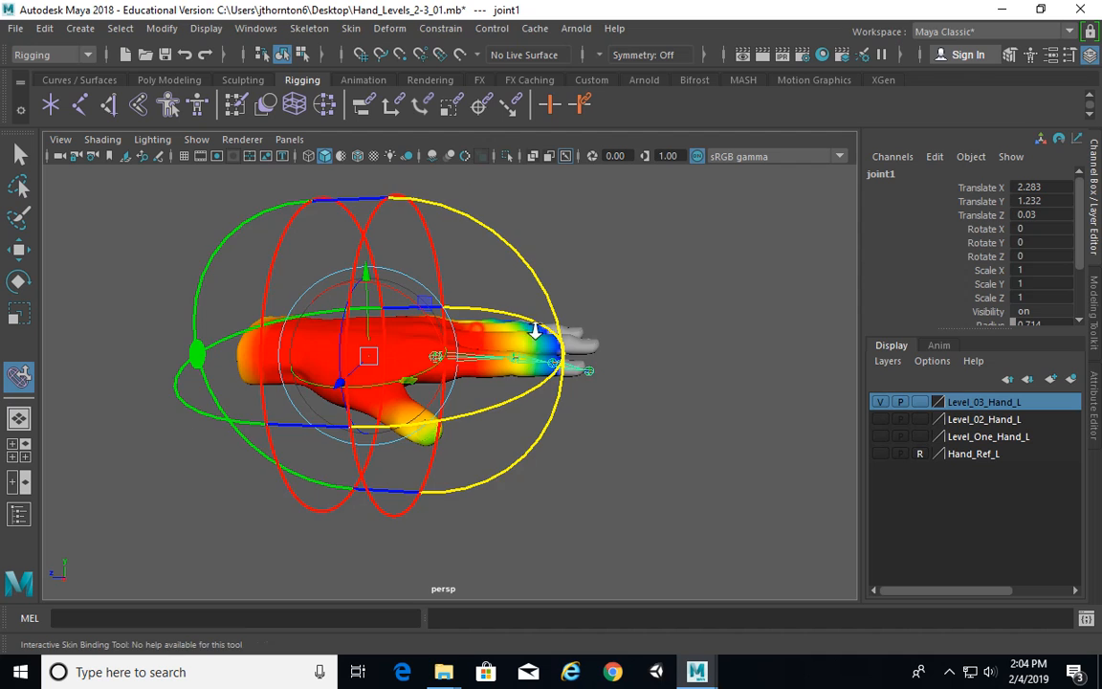
scroll(459, 318, "up", 3)
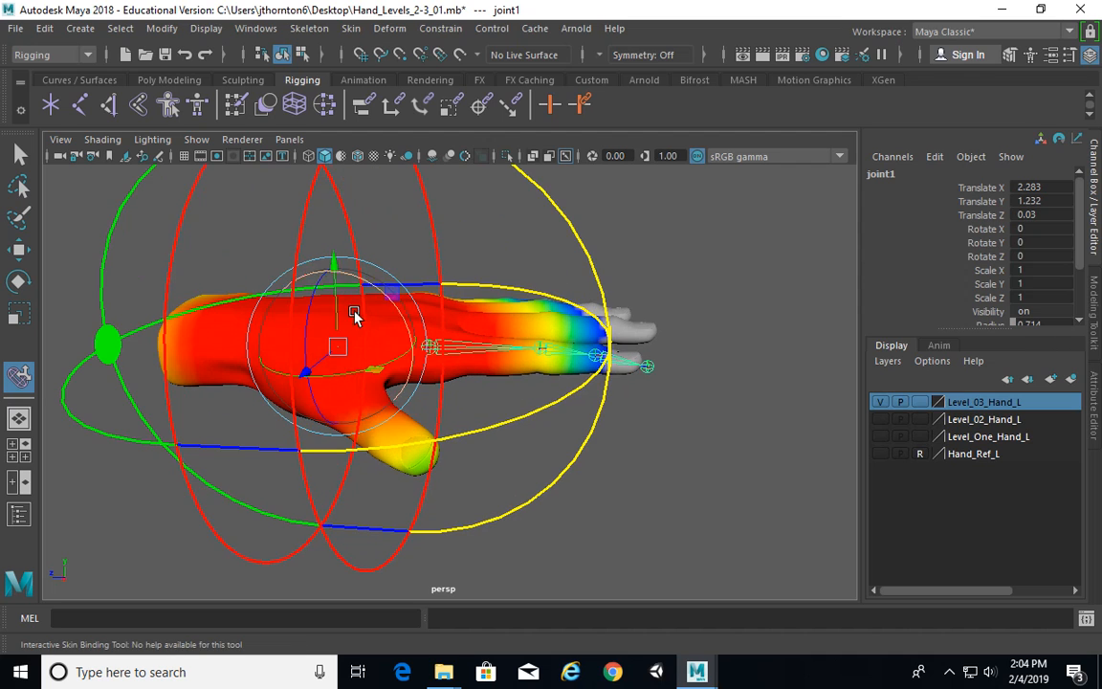
left_click_drag(354, 318, 413, 340, "alt")
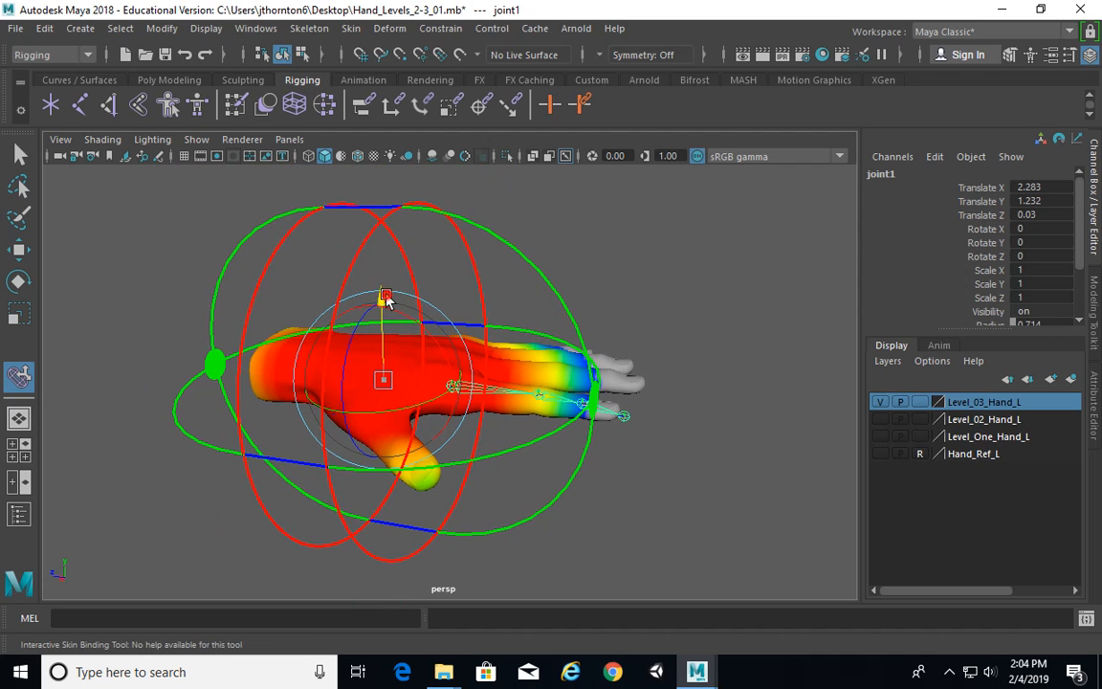
left_click(385, 300)
key("r")
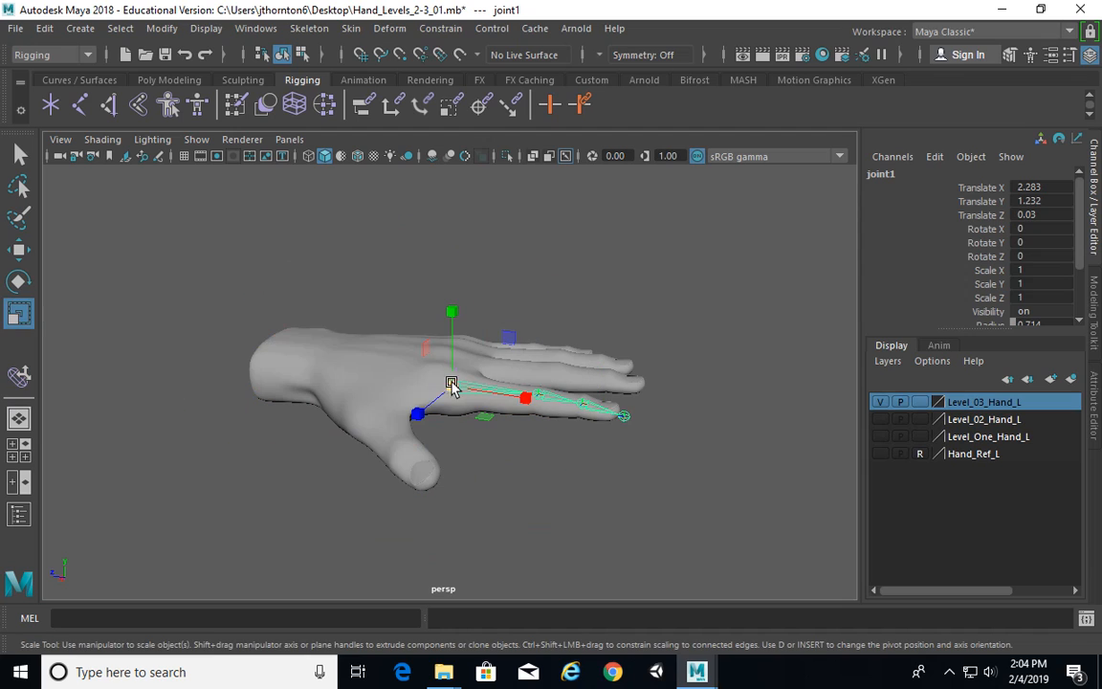
left_click(21, 376)
right_click_drag(405, 400, 569, 369, "alt")
left_click_drag(568, 370, 554, 386, "alt")
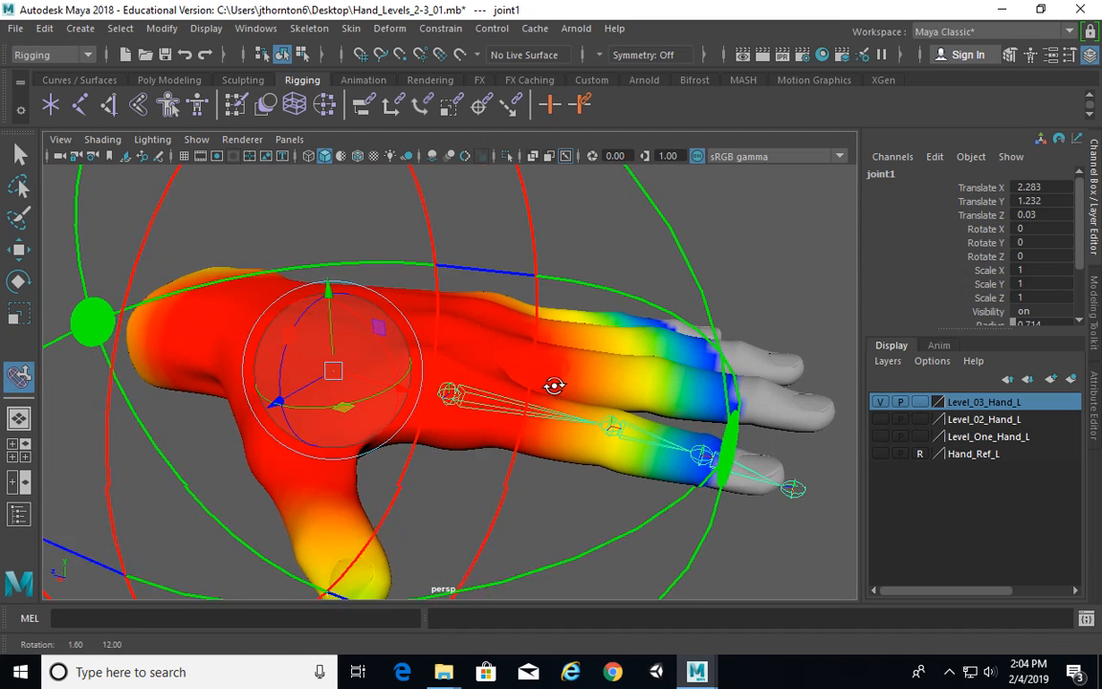
right_click_drag(554, 386, 426, 337, "alt")
mouse_move(287, 330)
left_mouse_down("alt")
mouse_move(407, 361)
mouse_move(361, 372)
mouse_move(375, 360)
mouse_move(363, 358)
mouse_move(468, 337)
mouse_move(438, 314)
mouse_move(504, 314)
mouse_move(487, 319)
mouse_move(501, 324)
left_mouse_up("alt")
left_click(314, 333)
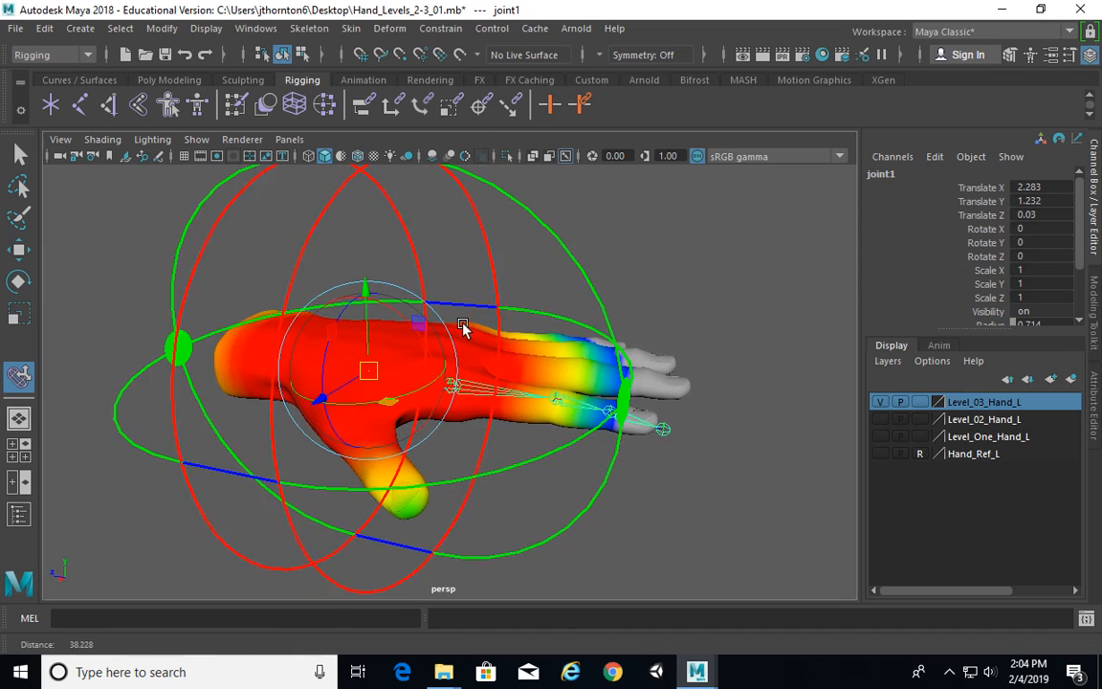
key("r")
left_click(19, 375)
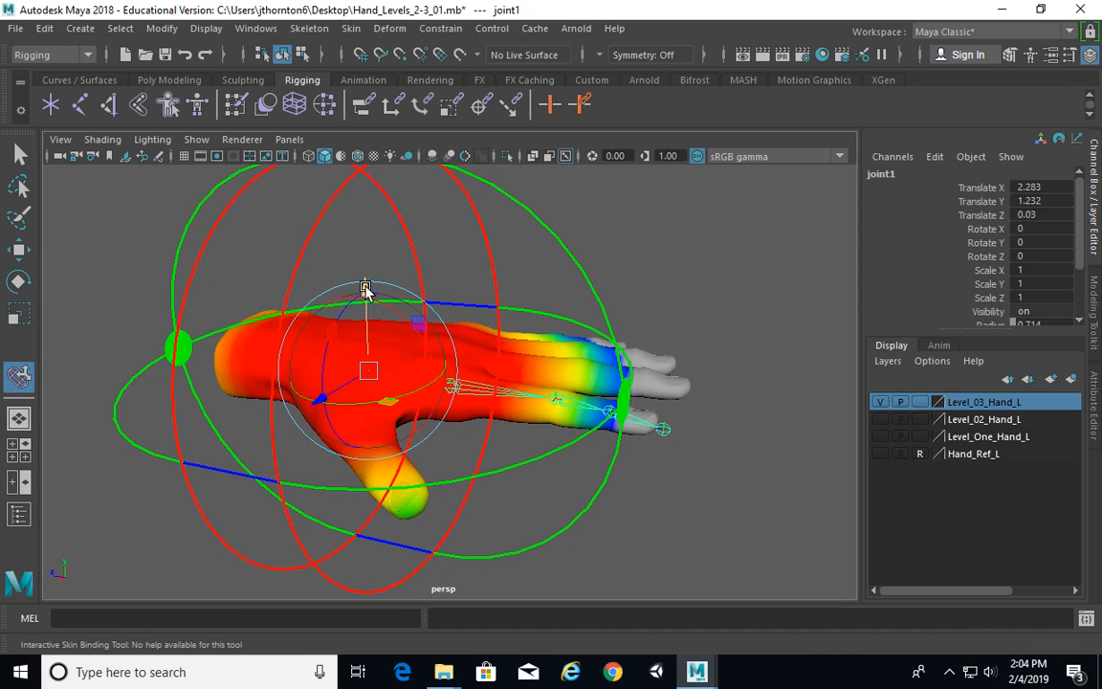
Shrink the root joint's influence volume by reducing its radius and pulling in both ends until it covers mainly the palm
left_click_drag(366, 289, 488, 340, "alt")
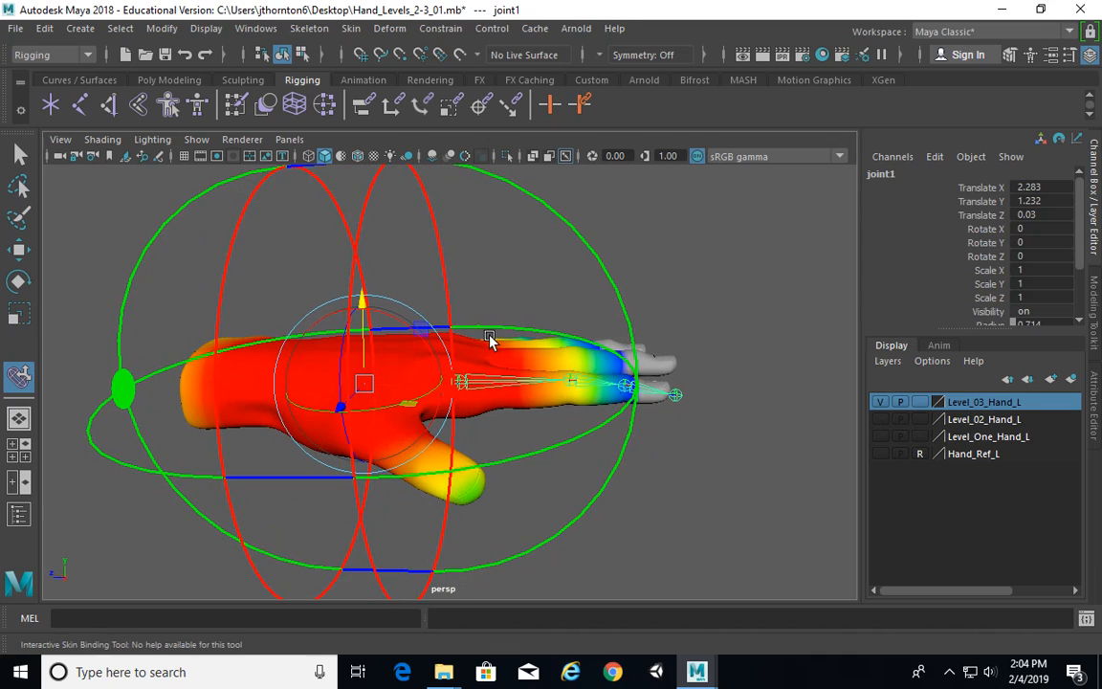
right_click_drag(460, 224, 383, 214, "alt")
left_click_drag(371, 194, 474, 344)
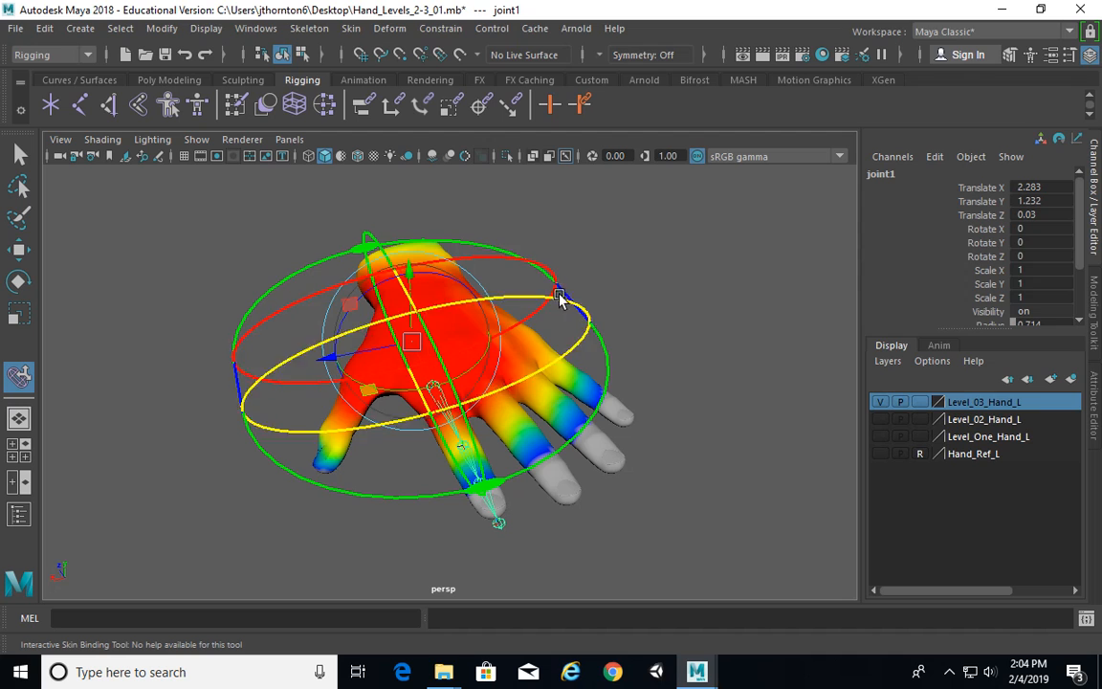
left_click_drag(561, 300, 652, 331, "alt")
left_click_drag(610, 372, 497, 374)
left_click_drag(153, 393, 310, 392)
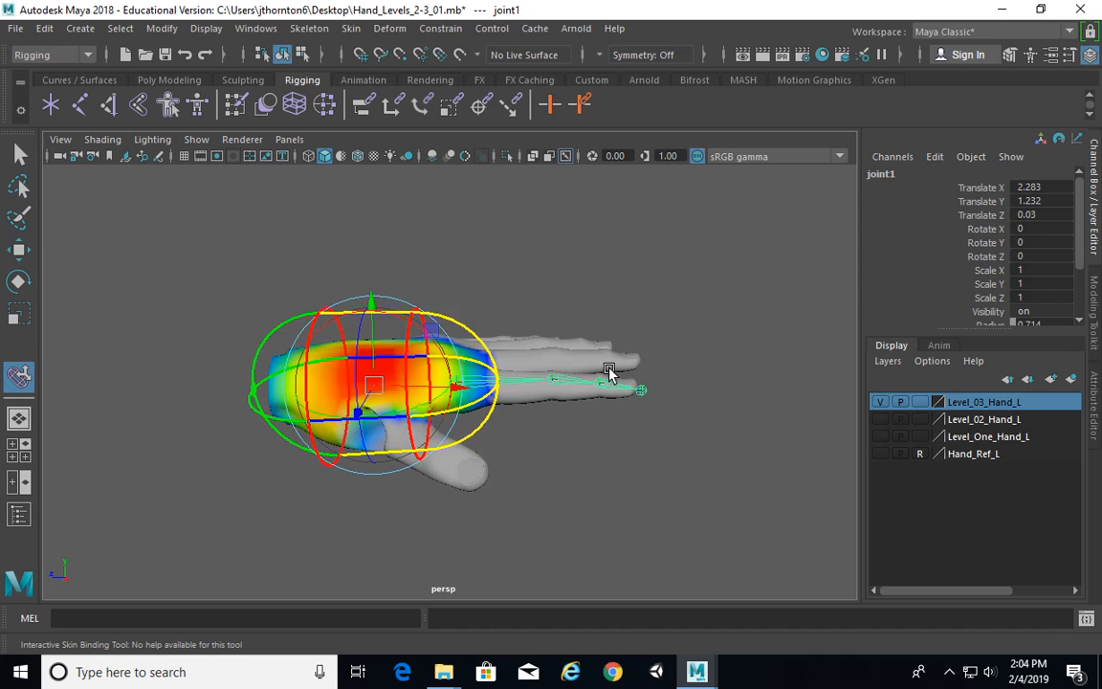
Reselect the root joint and stretch the finger end of its influence volume toward the second joint
left_click_drag(418, 320, 539, 401, "alt")
right_click_drag(539, 401, 638, 445, "alt")
left_click_drag(651, 450, 612, 447, "alt")
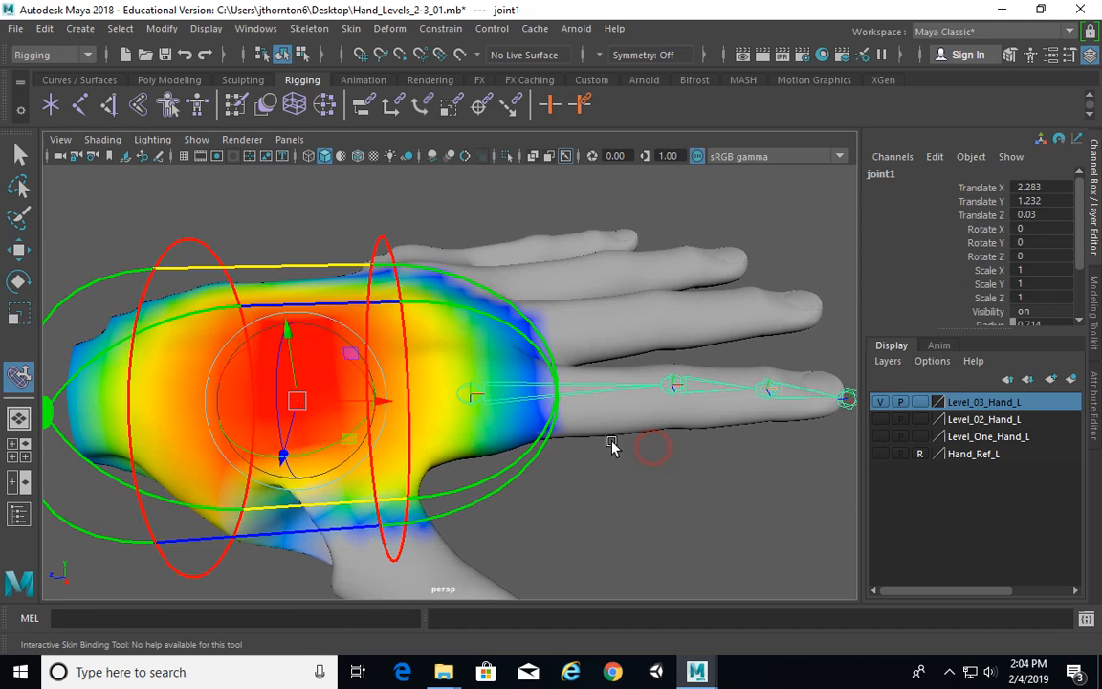
left_click(597, 460)
left_click(541, 430)
left_click_drag(533, 394, 456, 386, "alt")
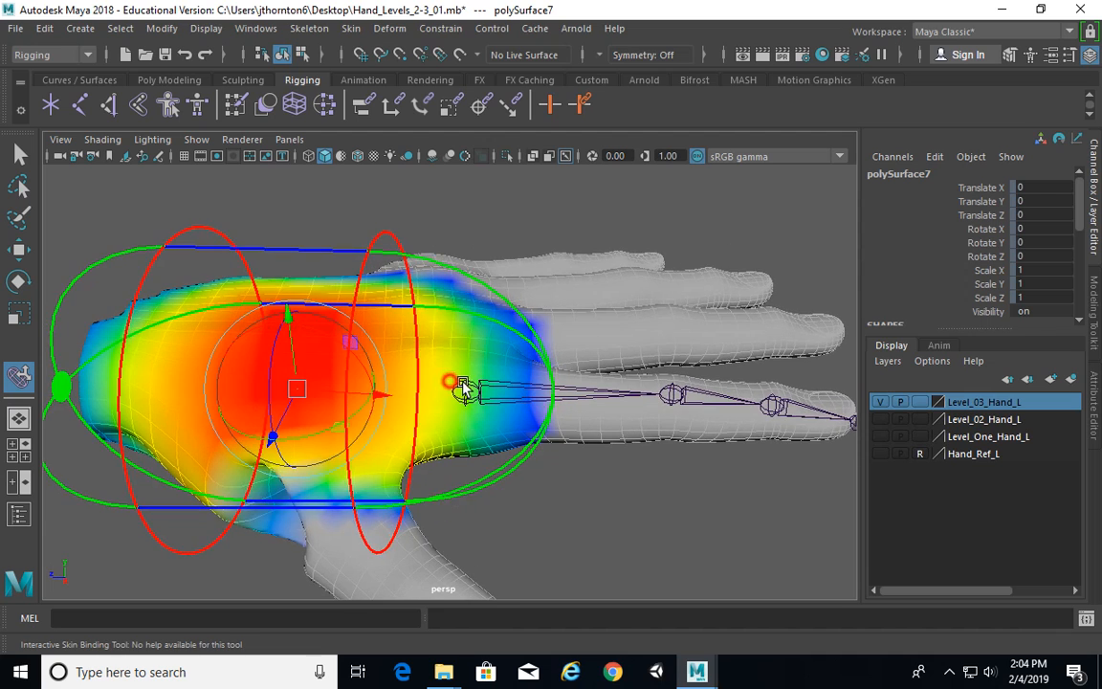
left_click(472, 393)
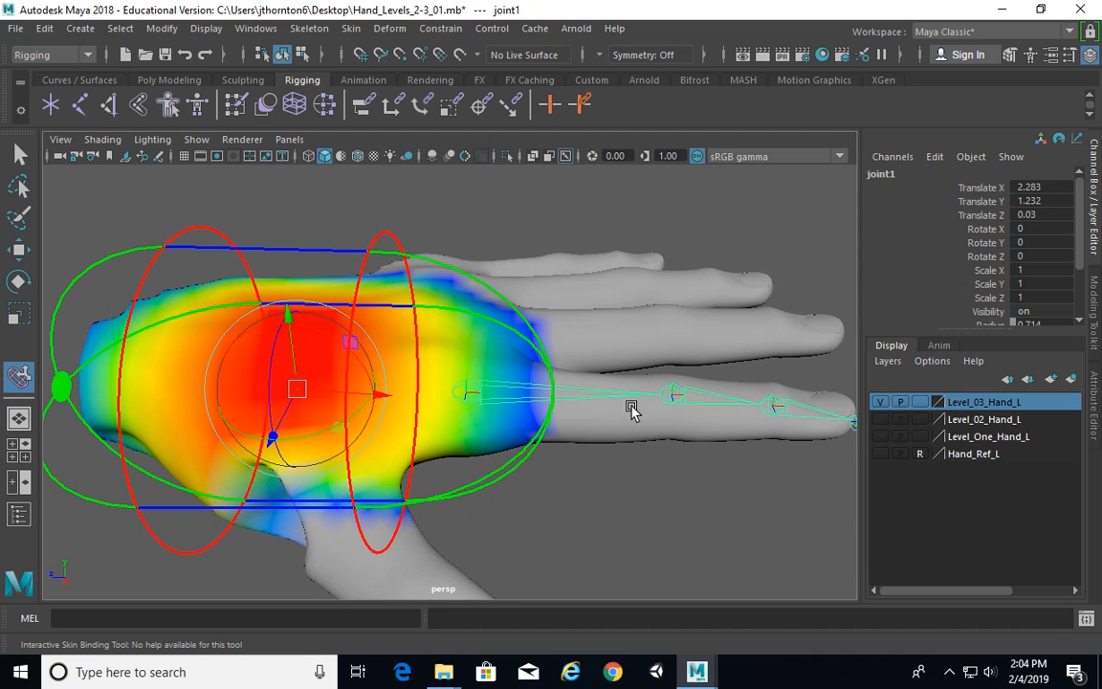
left_click_drag(554, 394, 664, 432)
Select the second joint and narrow its influence volume to the width of the index finger
left_click(701, 479)
left_click(673, 411)
right_click_drag(724, 441, 585, 396, "alt")
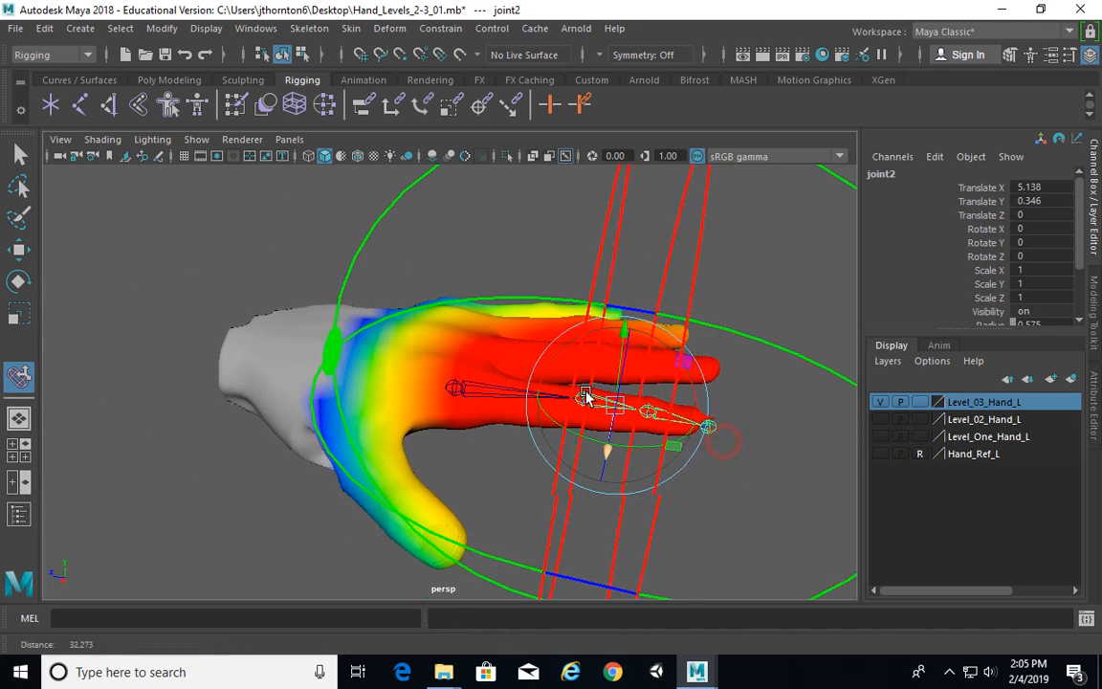
left_click_drag(585, 397, 620, 418, "alt")
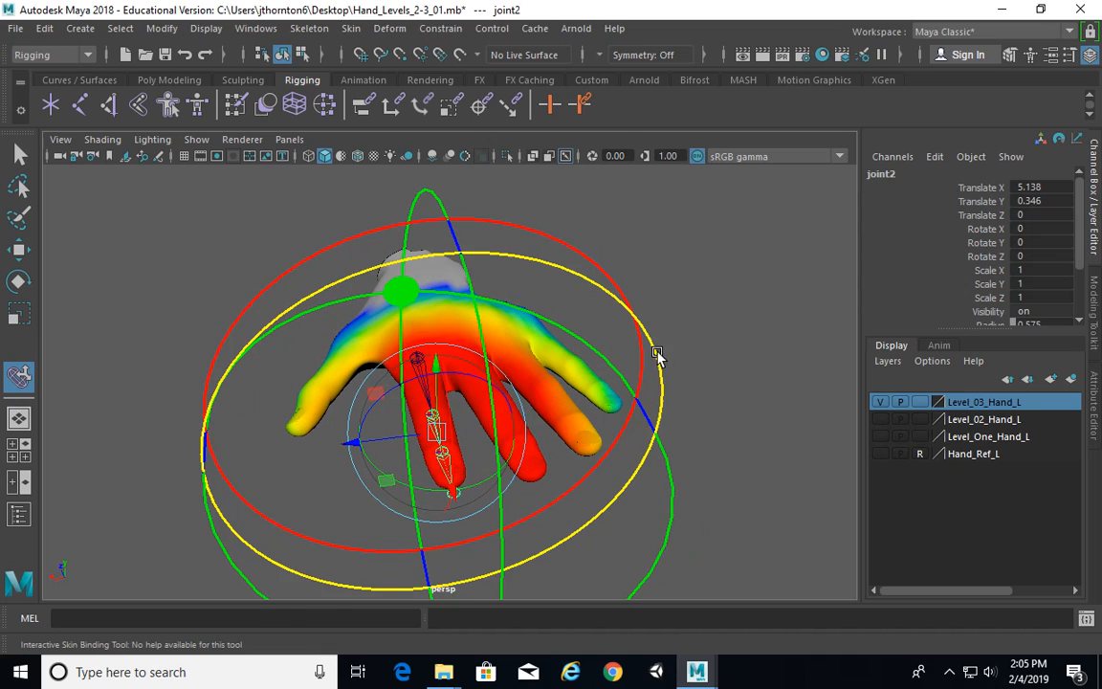
left_click_drag(656, 354, 796, 371, "alt")
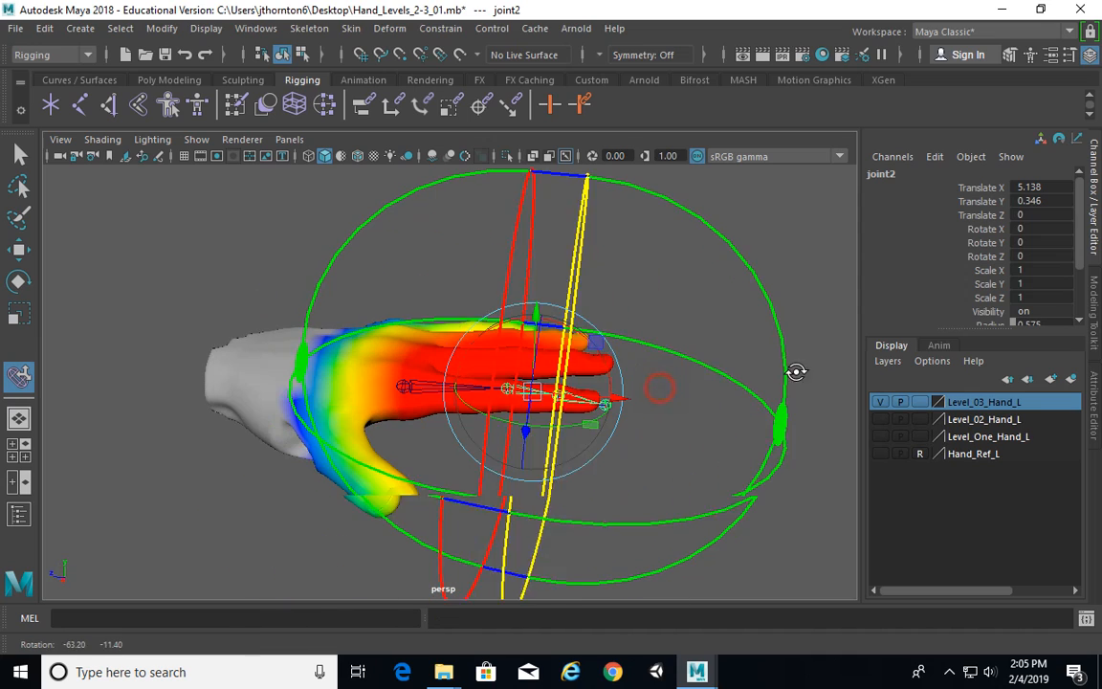
left_click_drag(566, 185, 620, 388)
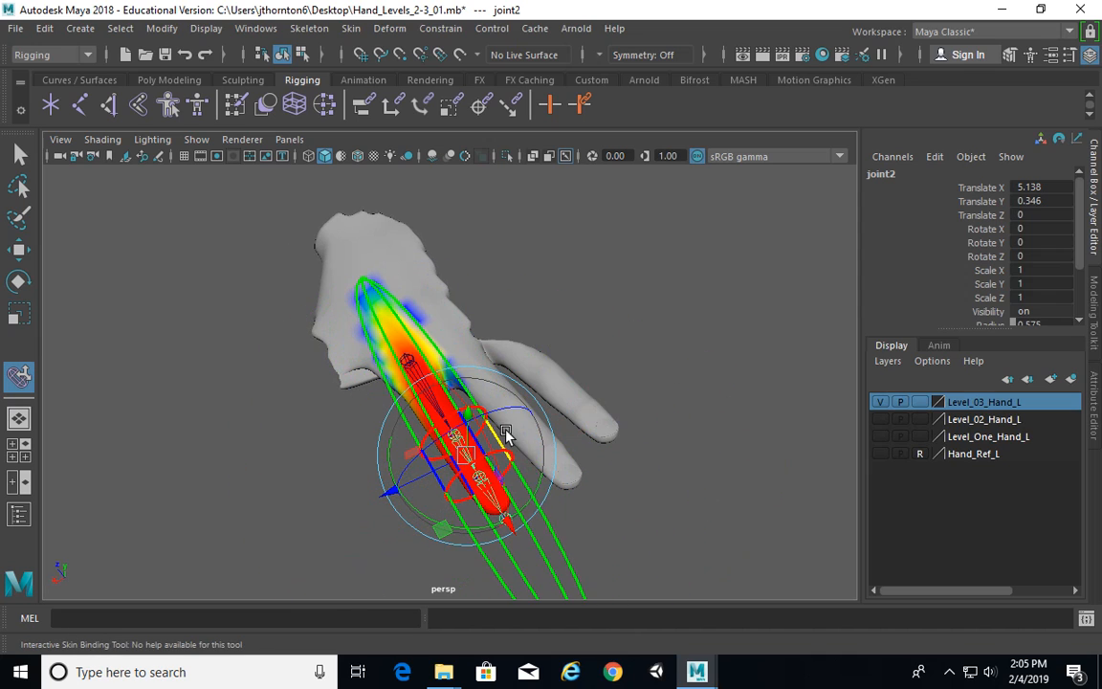
Pull in both ends of the second joint's influence volume so it covers only the index finger's middle section
left_click_drag(504, 438, 258, 361, "alt")
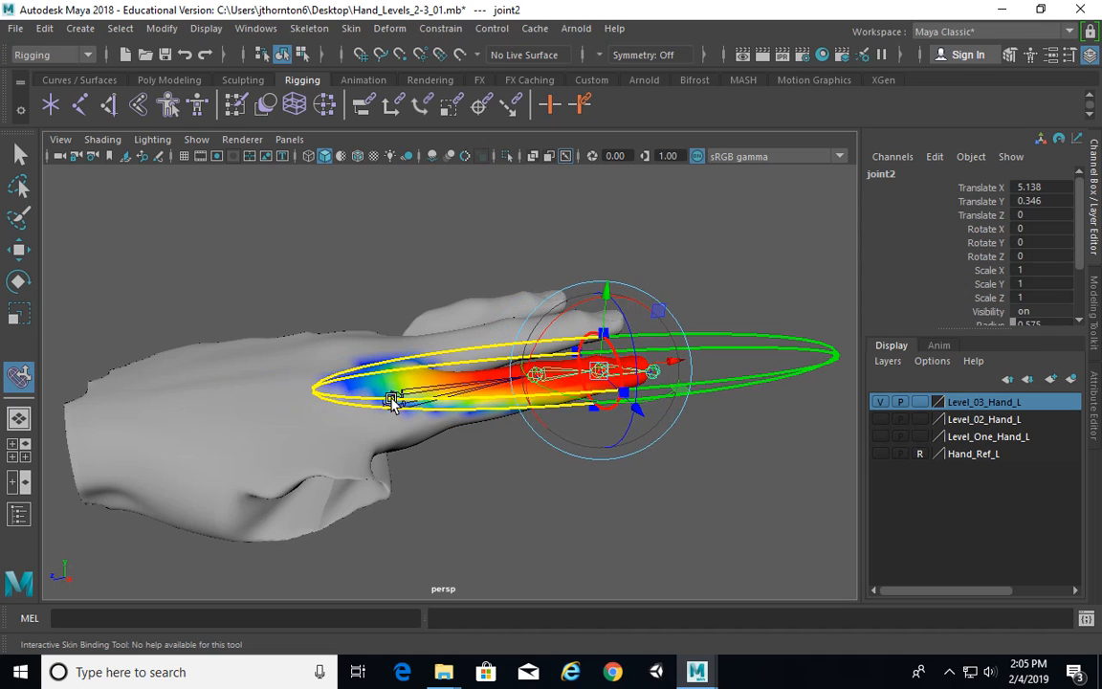
left_click_drag(391, 400, 703, 381)
left_click_drag(768, 373, 556, 376)
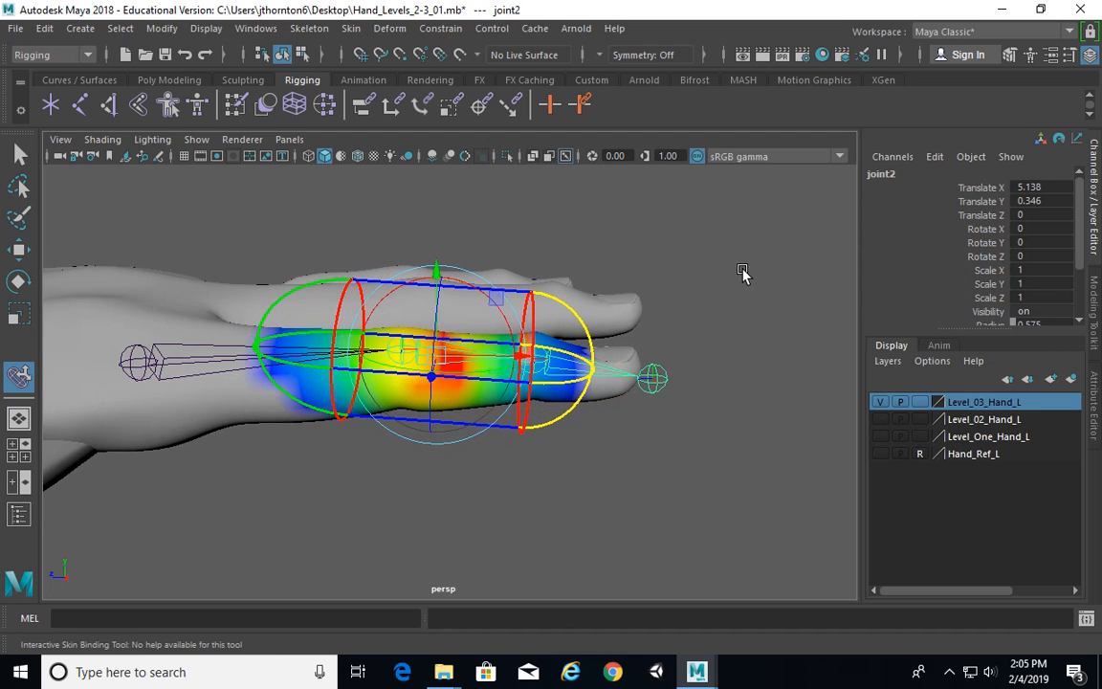
left_click_drag(744, 272, 711, 302, "alt")
left_click_drag(493, 373, 452, 352, "alt")
Try bending the finger at the second joint to test its skin weights, and undo the rotation
key("e")
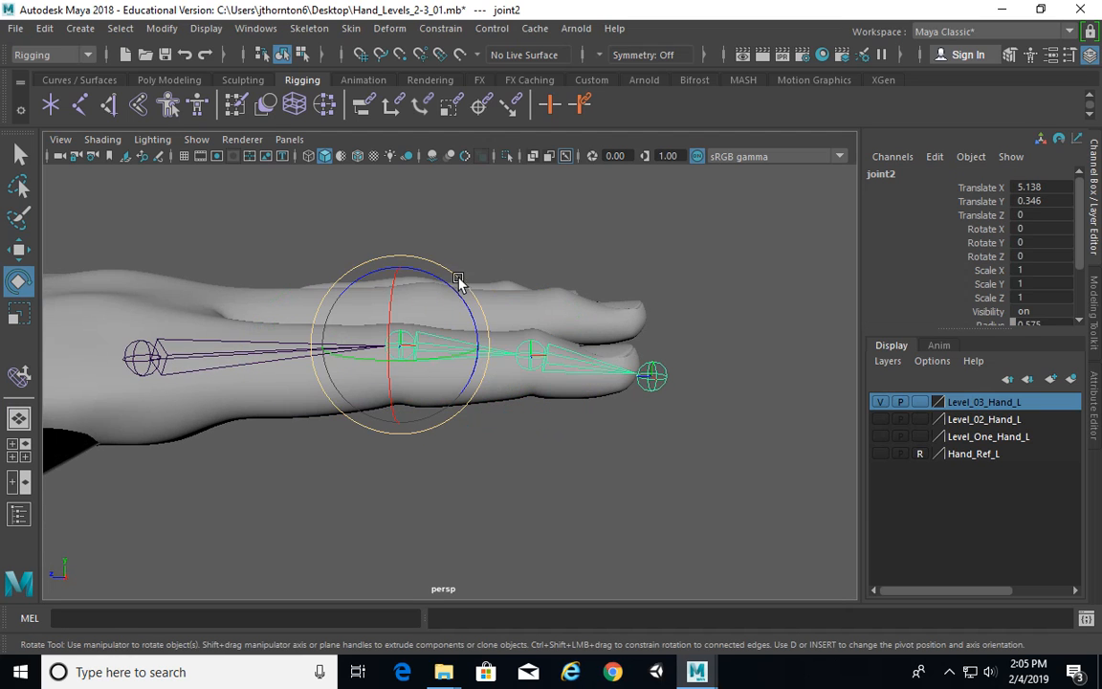
left_click_drag(458, 283, 371, 282)
key("ctrl+z")
key("ctrl+z")
key("ctrl+z")
key("ctrl+z")
key("ctrl+z")
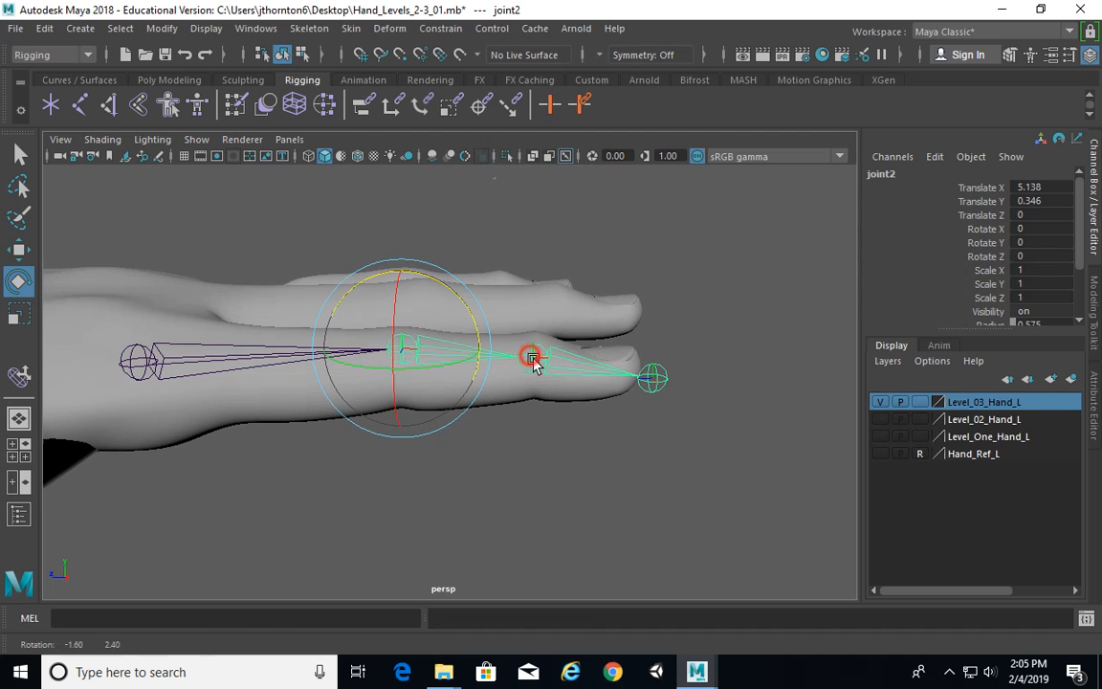
Tighten the second joint's influence volume around its knuckle, and test the finger bend with a rotation that is undone
left_click(19, 375)
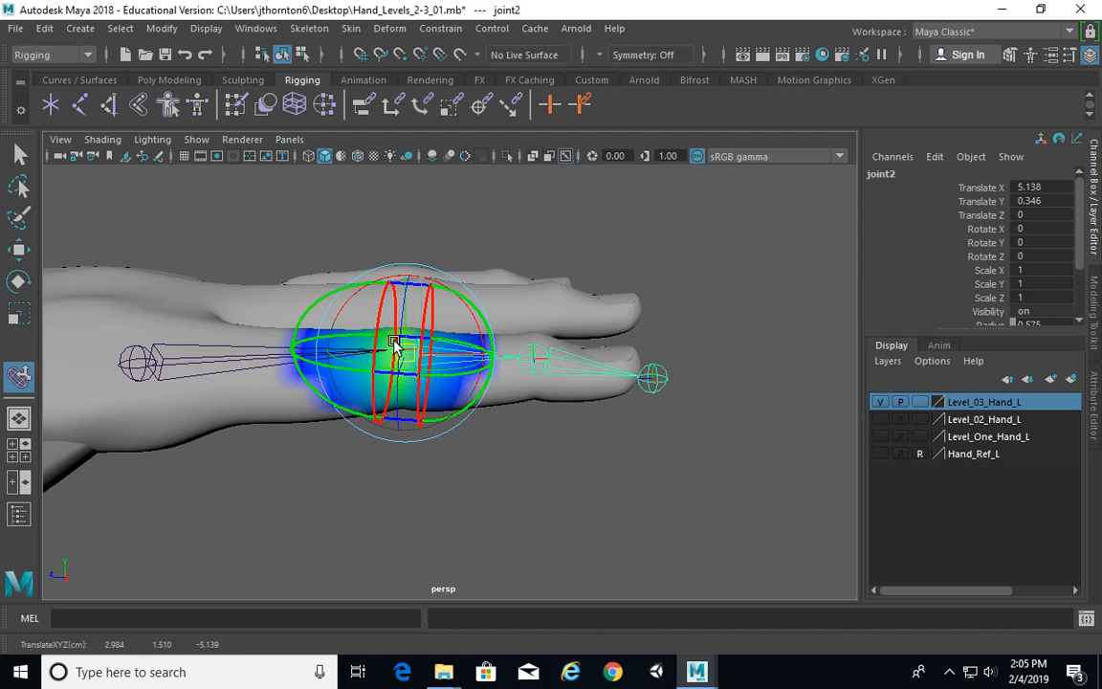
left_click_drag(455, 366, 486, 351, "alt")
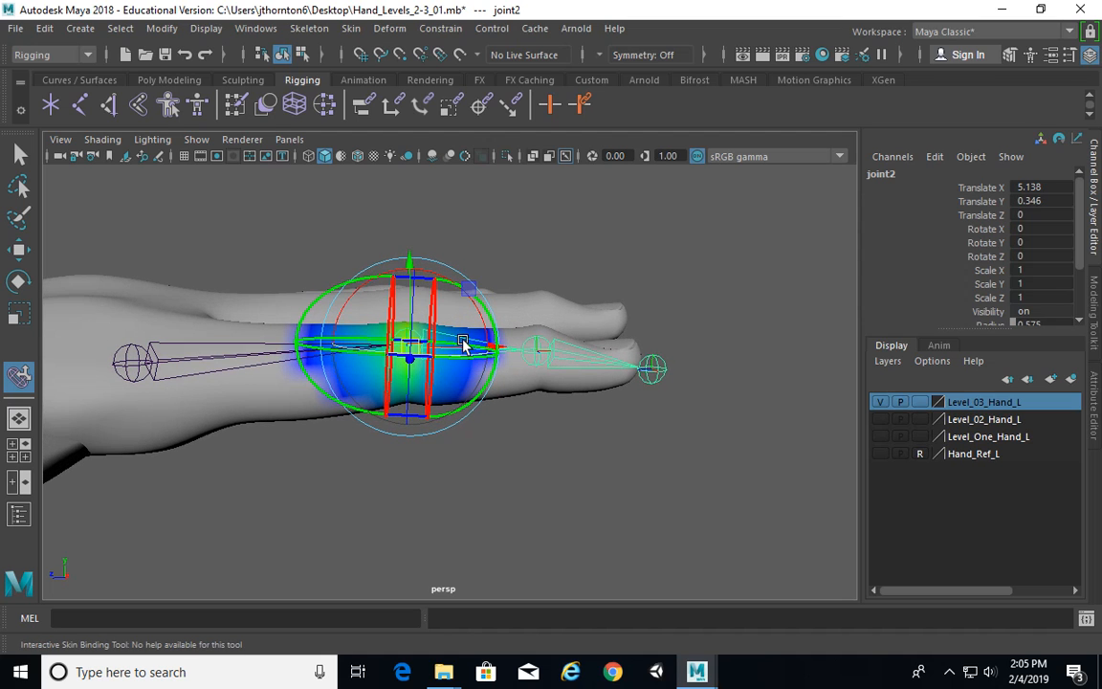
key("e")
left_click_drag(453, 291, 564, 350)
key("ctrl+z")
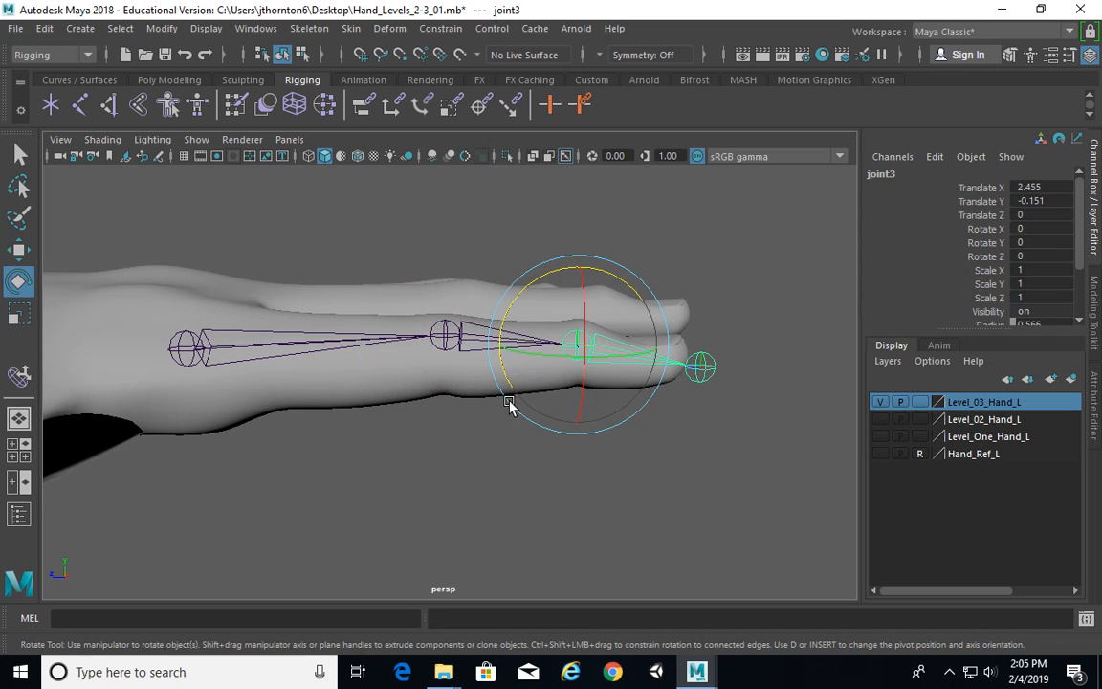
Shrink the third joint's influence volume in radius and length until it encloses only the index finger's end segment
left_click(28, 376)
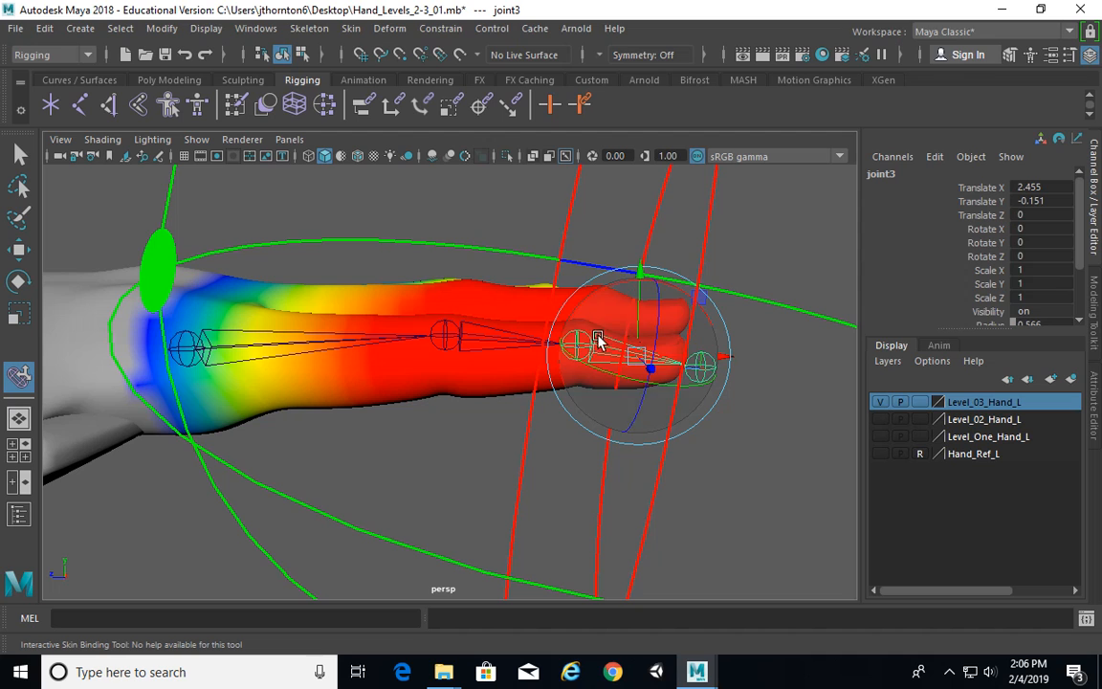
right_click_drag(422, 337, 356, 319, "alt")
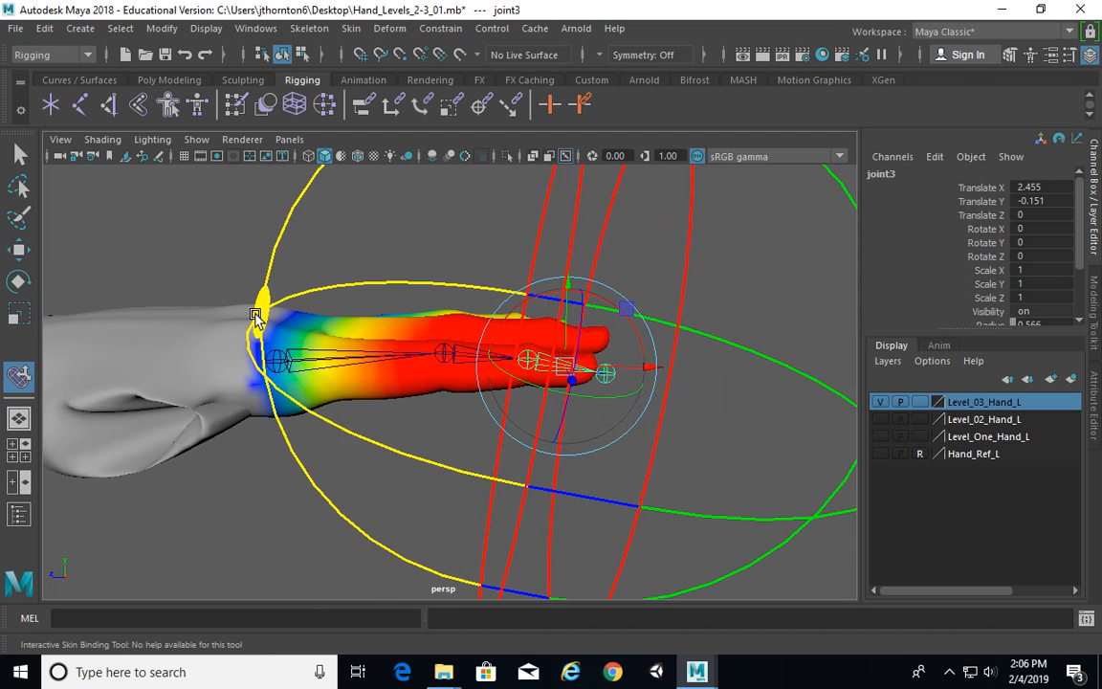
left_click_drag(295, 345, 446, 372, "alt")
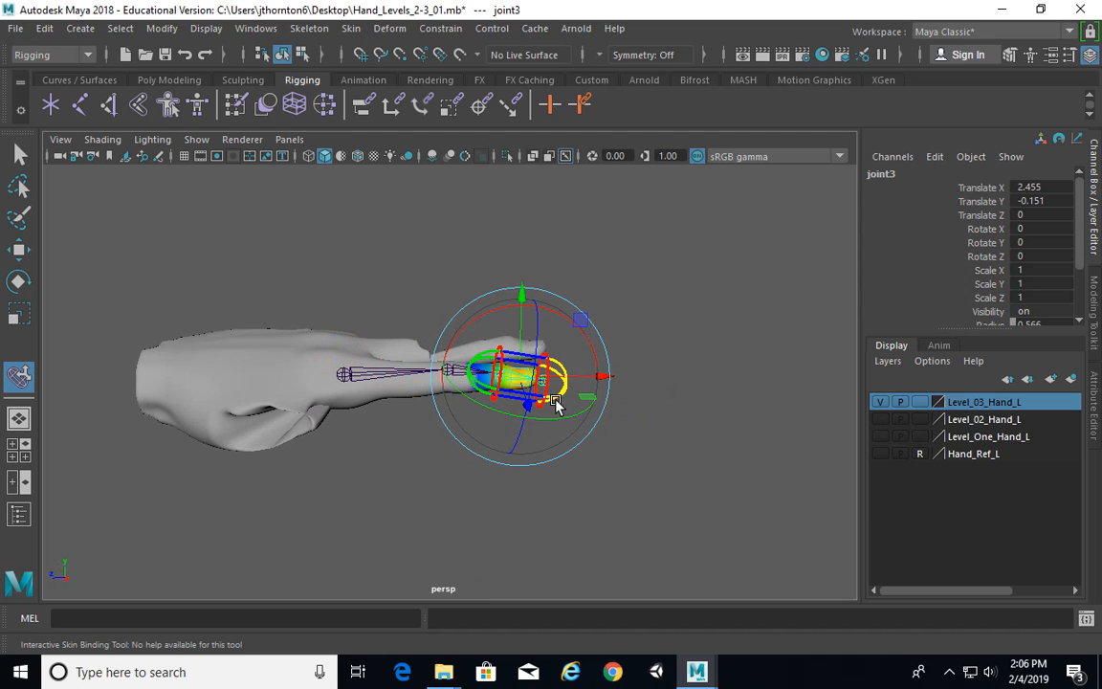
Fine-tune the radius of the third joint's influence volume and extend its inner end back toward the second joint
right_click_drag(503, 411, 649, 373, "alt")
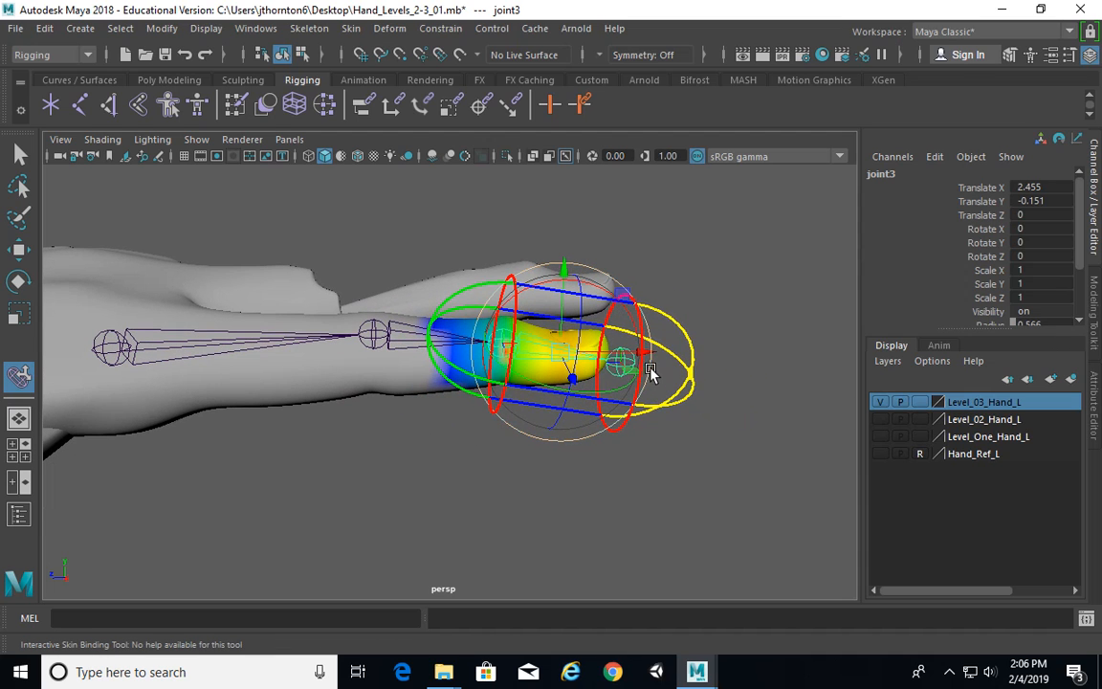
left_click_drag(676, 382, 664, 375, "alt")
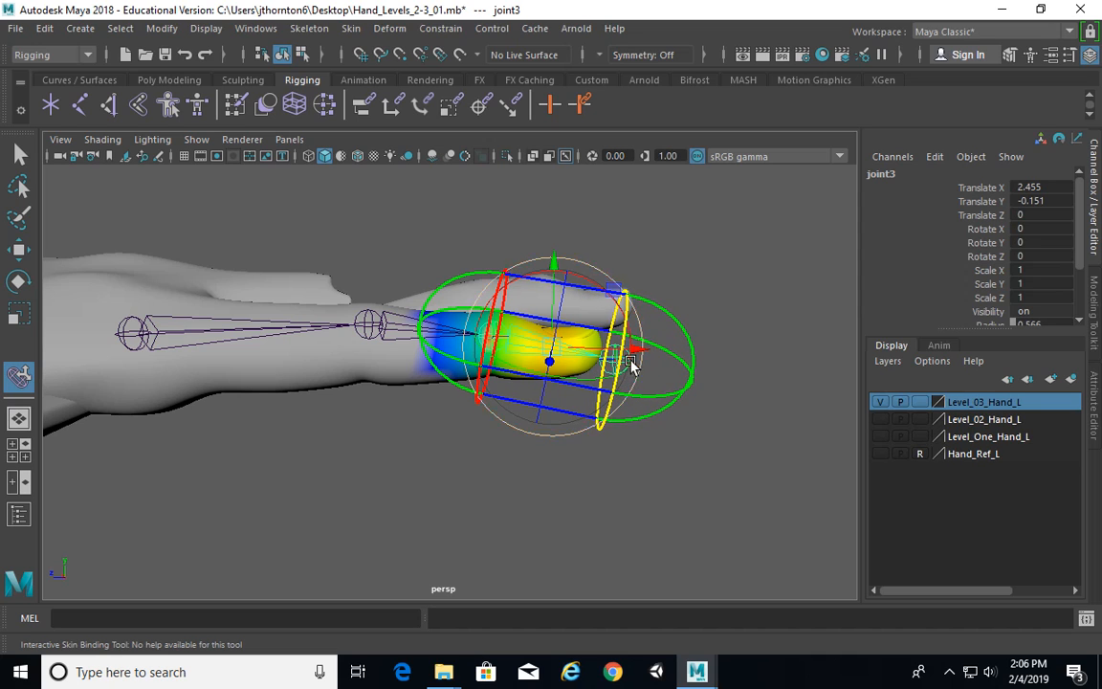
left_click_drag(626, 340, 609, 337)
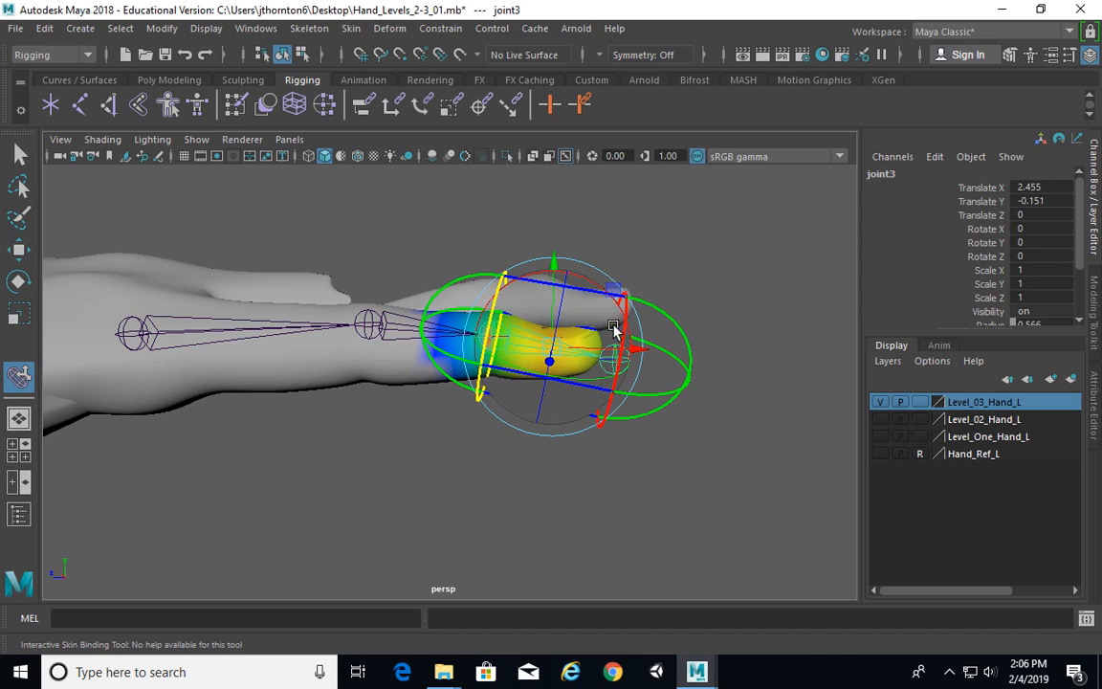
left_click_drag(506, 337, 638, 359)
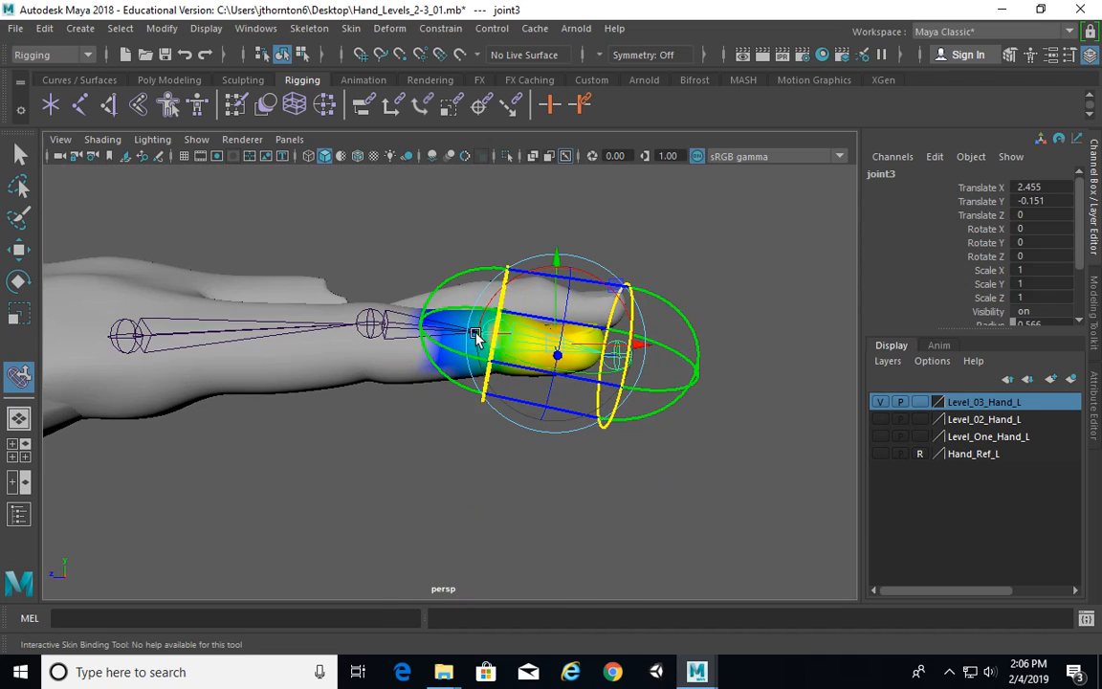
mouse_move(428, 325)
left_mouse_down()
mouse_move(483, 352)
mouse_move(381, 342)
mouse_move(436, 346)
mouse_move(408, 344)
mouse_move(421, 330)
mouse_move(450, 342)
mouse_move(438, 337)
mouse_move(446, 326)
mouse_move(406, 324)
left_mouse_up()
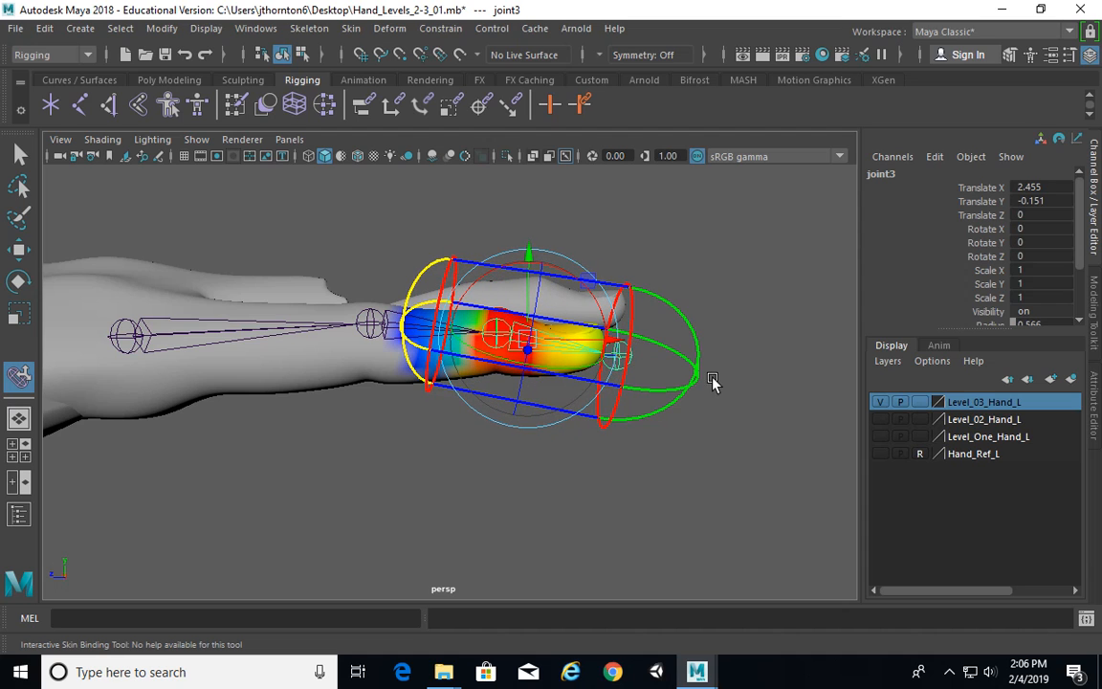
Shorten the third joint's influence volume from the fingertip end and pull its inner end in toward the knuckle
left_click_drag(698, 377, 601, 354)
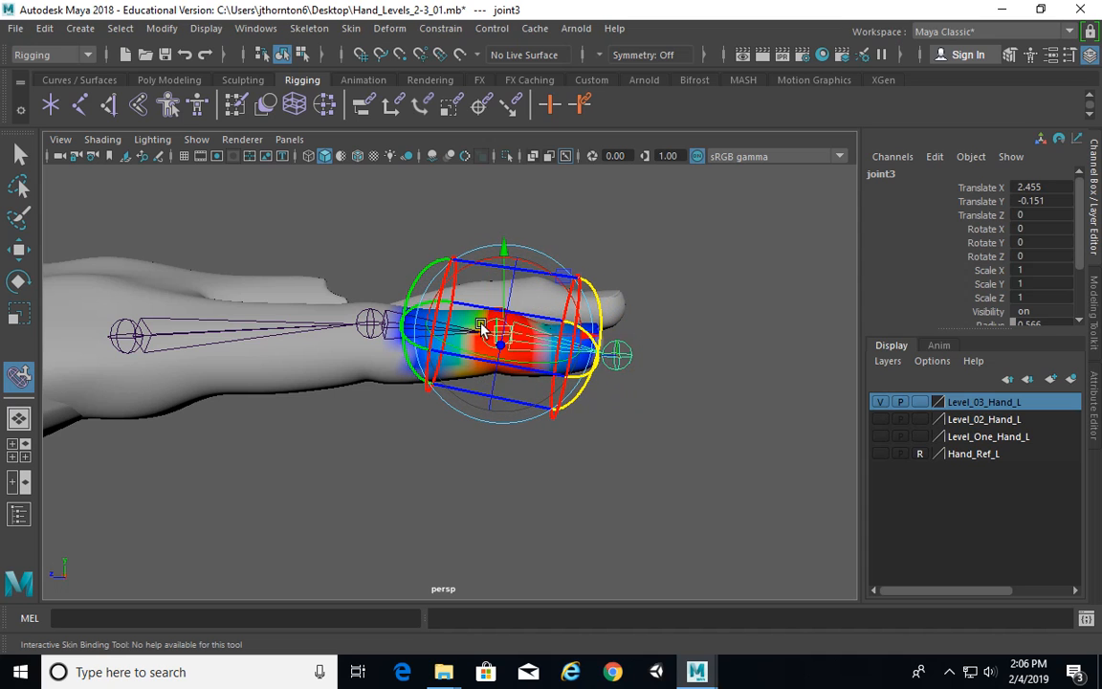
left_click(439, 306)
left_click_drag(418, 308, 440, 333)
Bend the index finger at the second joint, rotating it to about -47 degrees in Z
mouse_move(710, 396)
left_mouse_down("alt")
mouse_move(742, 370)
mouse_move(699, 396)
mouse_move(710, 392)
left_mouse_up("alt")
left_click(379, 323)
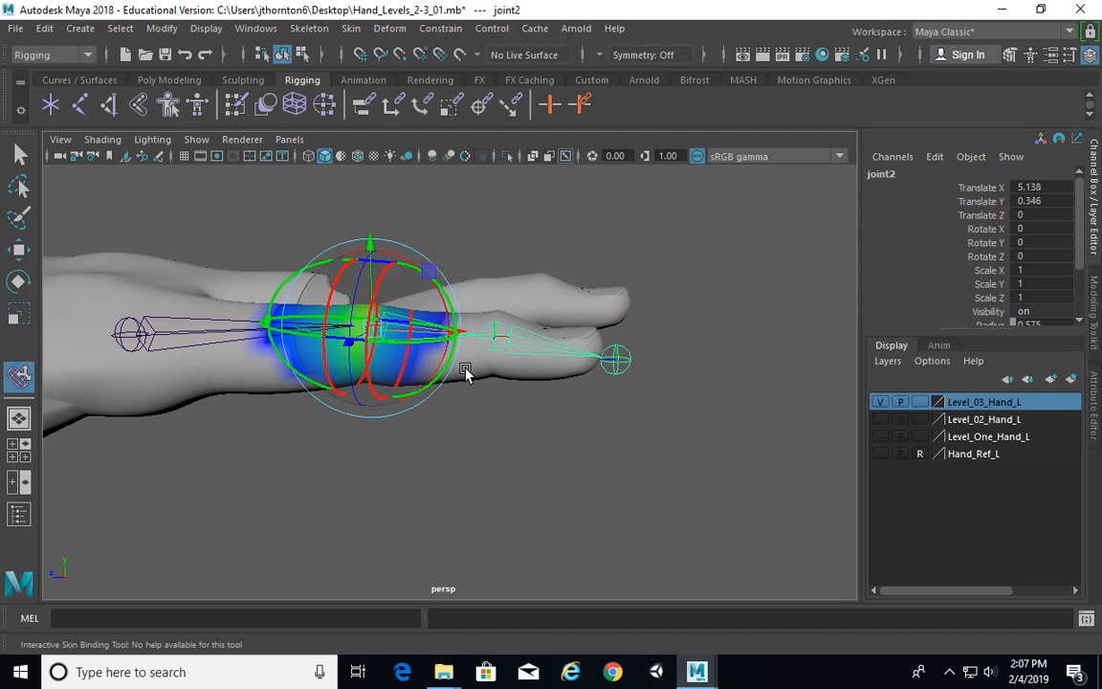
left_click_drag(467, 373, 500, 364, "alt")
key("e")
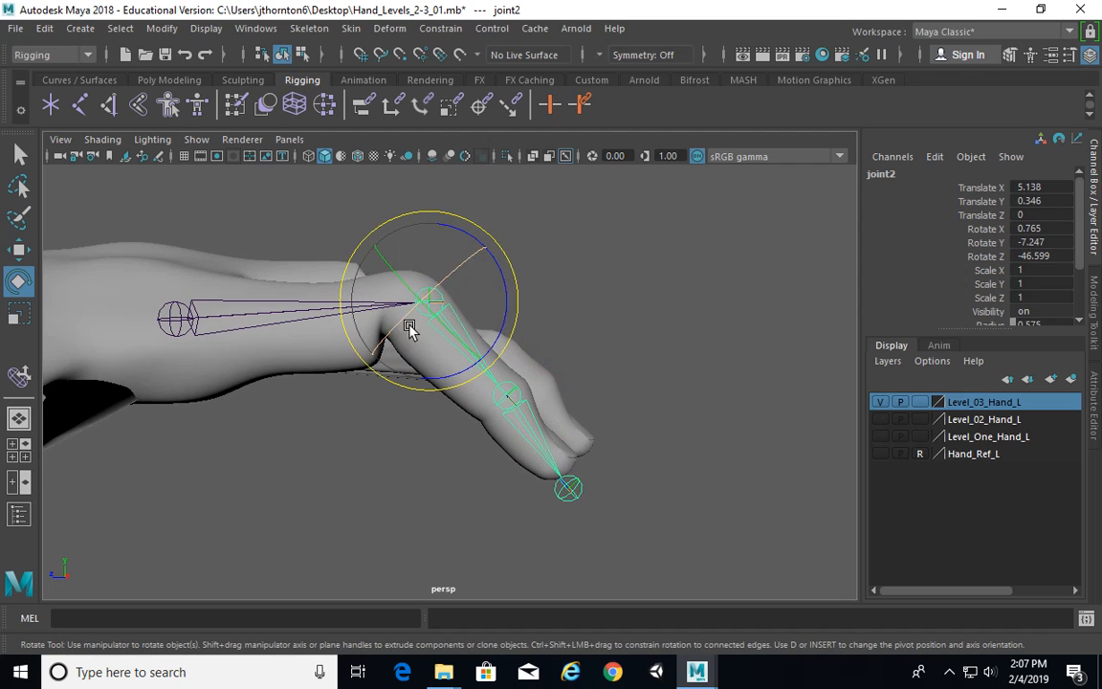
Shorten the inner end of the second joint's influence volume and adjust its outer end on the bent finger
middle_click_drag(410, 320, 520, 330, "alt")
left_click(18, 376)
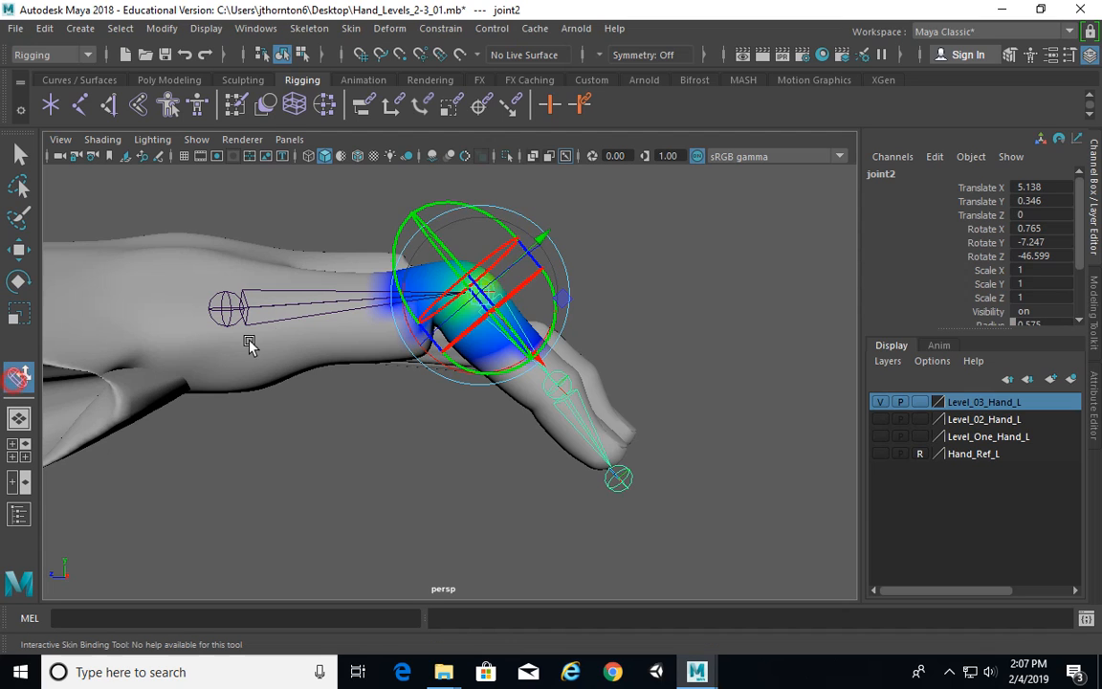
mouse_move(427, 230)
left_mouse_down()
mouse_move(437, 240)
mouse_move(425, 218)
mouse_move(432, 232)
left_mouse_up()
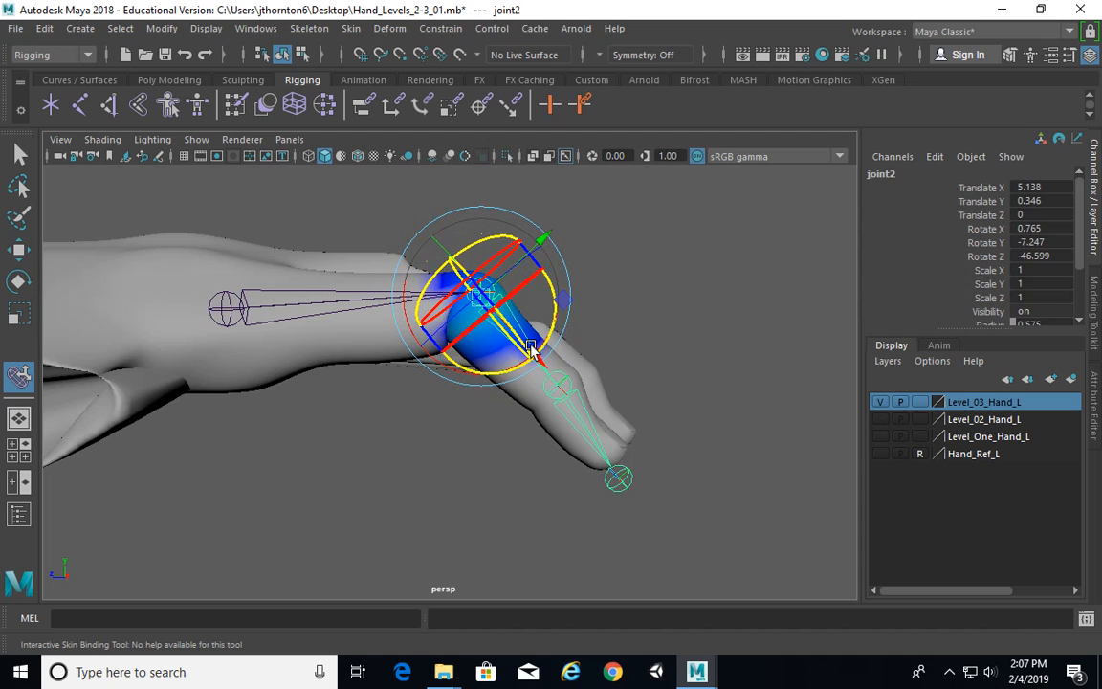
left_click_drag(530, 354, 655, 319)
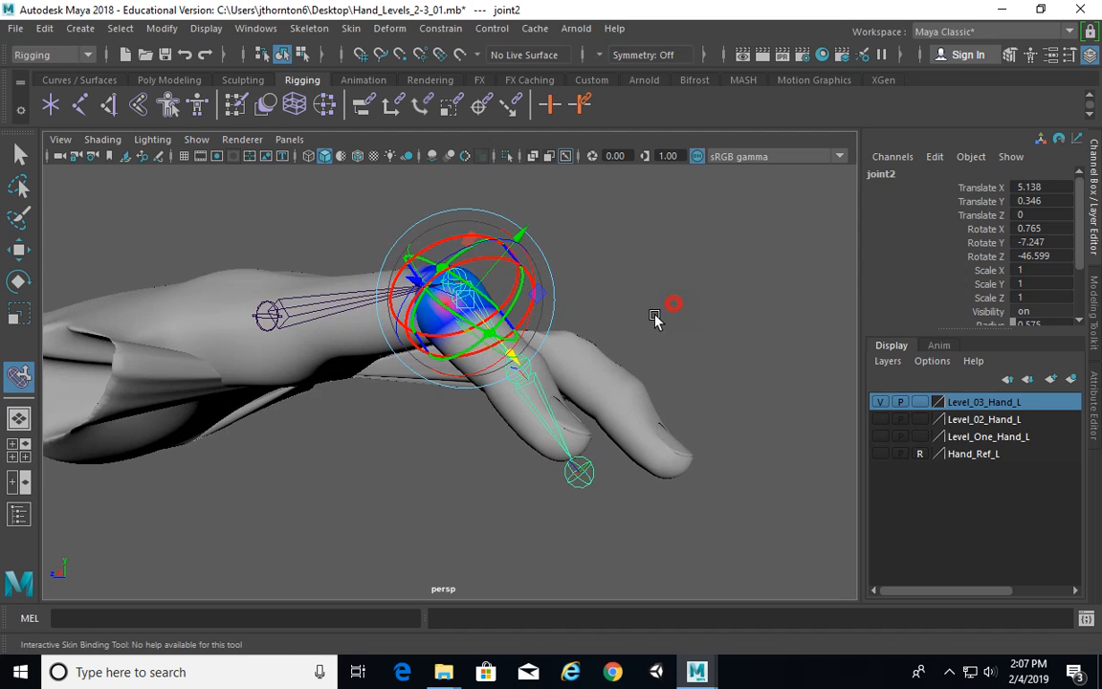
left_click(668, 308)
Try bending the fingertip at the third joint, and undo the rotation
left_click(514, 370)
mouse_move(630, 375)
left_mouse_down("alt")
mouse_move(635, 360)
mouse_move(653, 385)
mouse_move(632, 357)
mouse_move(635, 389)
mouse_move(605, 424)
mouse_move(641, 365)
left_mouse_up("alt")
key("e")
key("ctrl+z")
Adjust the fourth joint's influence volume, shifting it outward so it covers only the very tip of the index finger
left_click_drag(691, 451, 652, 459, "alt")
left_click(600, 486)
left_click_drag(721, 470, 675, 469, "alt")
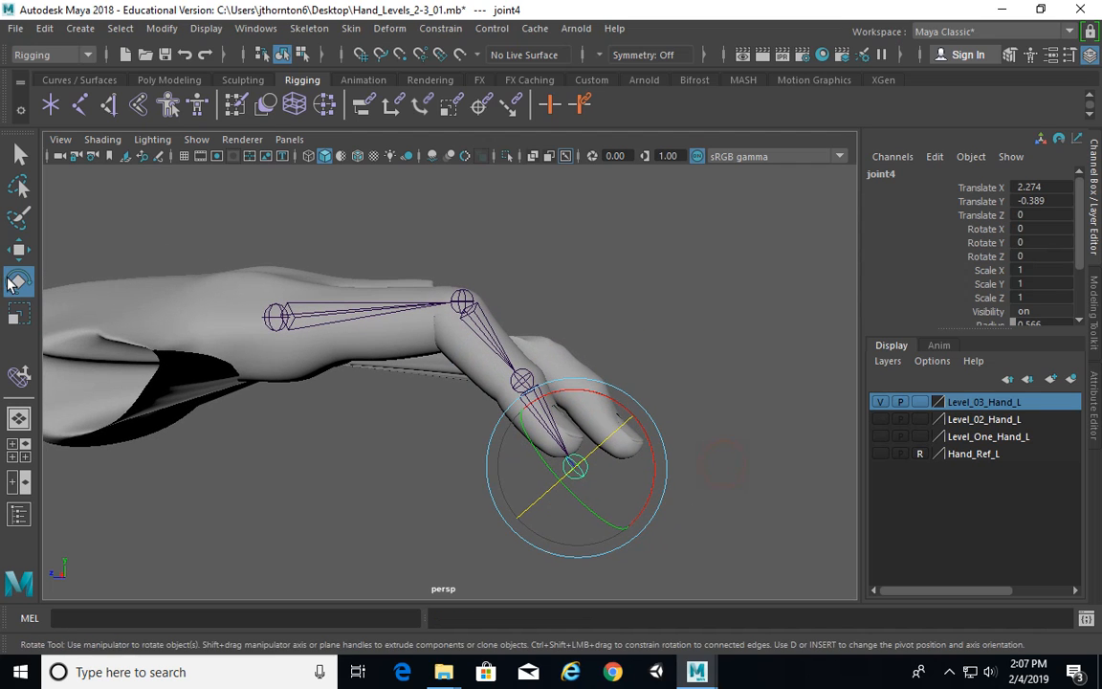
left_click(19, 379)
left_click_drag(425, 435, 558, 342, "alt")
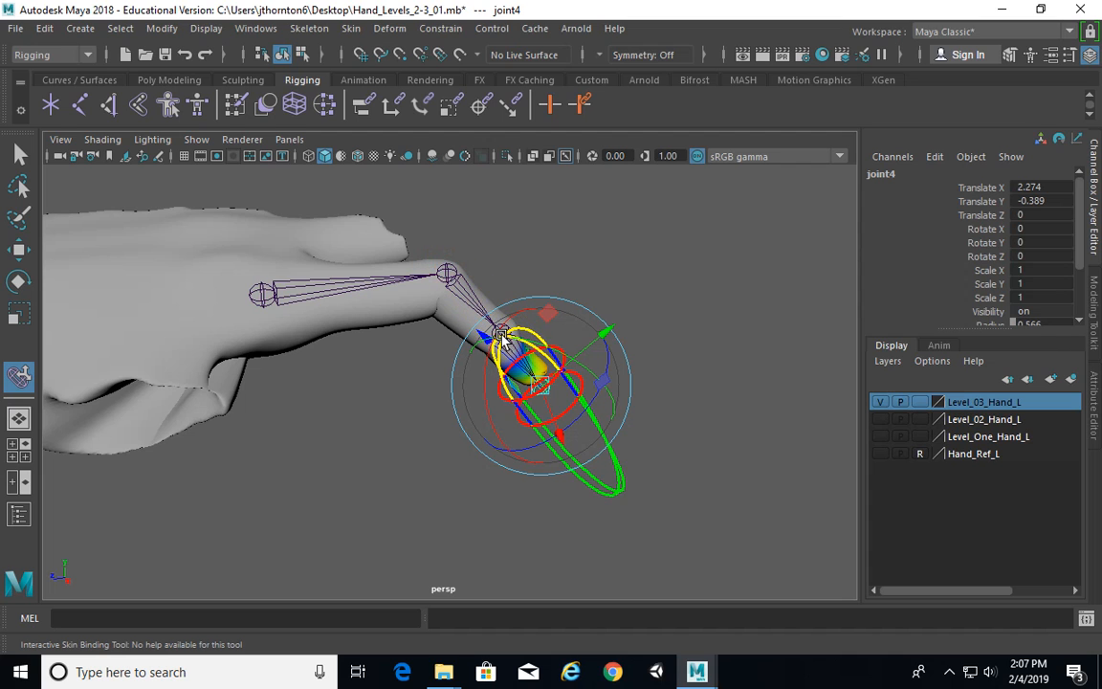
left_click_drag(577, 427, 567, 364, "alt")
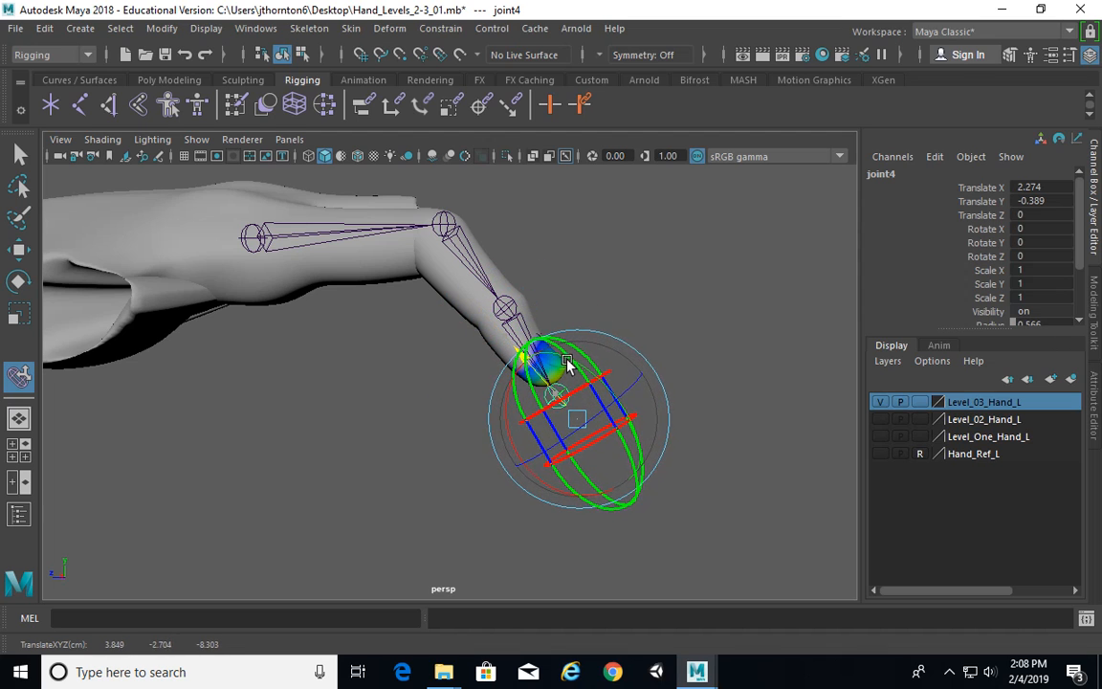
Bend the fingertip at the third joint, rotating it to about -18 degrees in Z
left_click_drag(663, 418, 622, 413, "alt")
left_click(514, 312)
left_click_drag(561, 311, 581, 311, "alt")
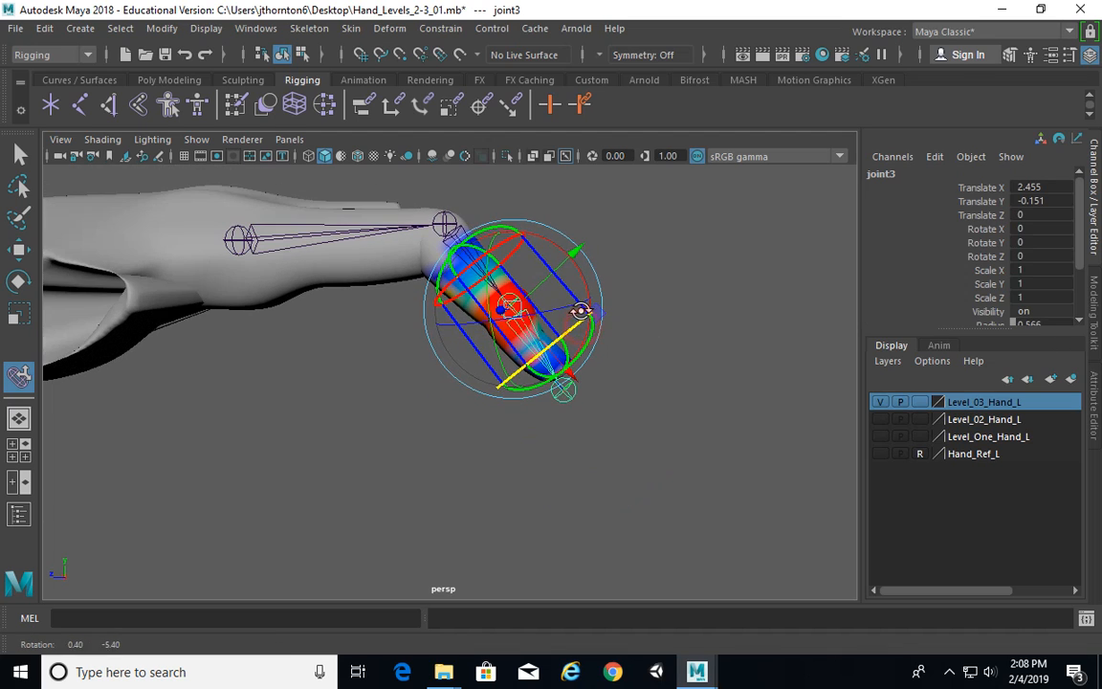
key("e")
left_click_drag(512, 315, 605, 309, "alt")
Shorten the third joint's influence volume at both ends and rotate the volume around its knuckle
left_click(19, 374)
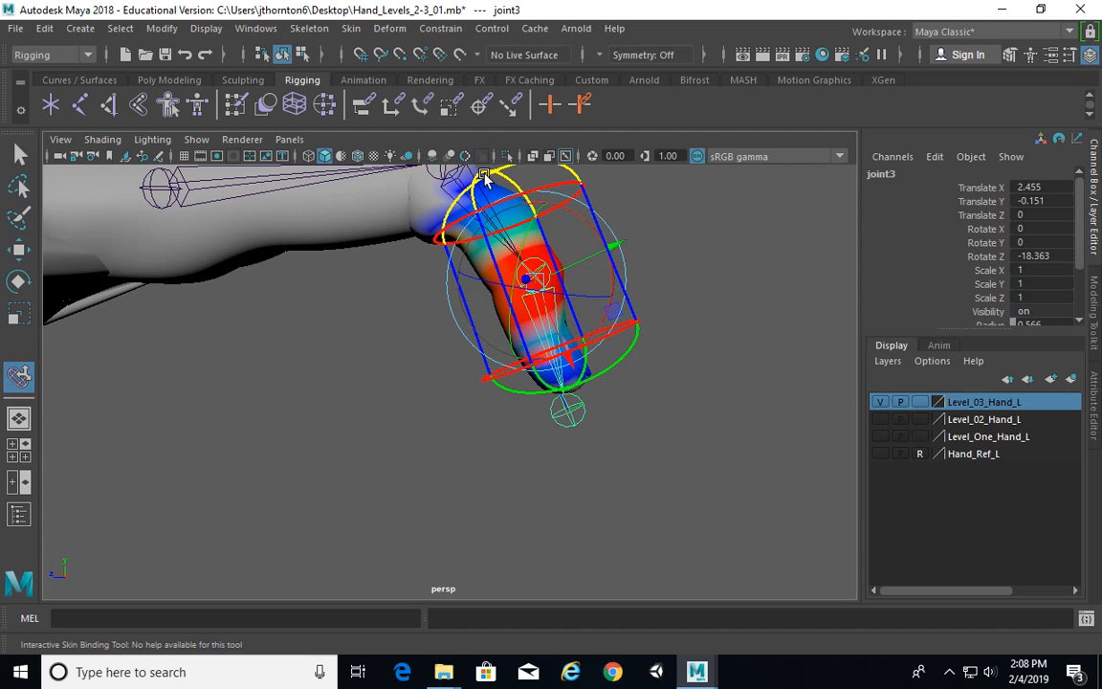
left_click_drag(485, 179, 510, 201)
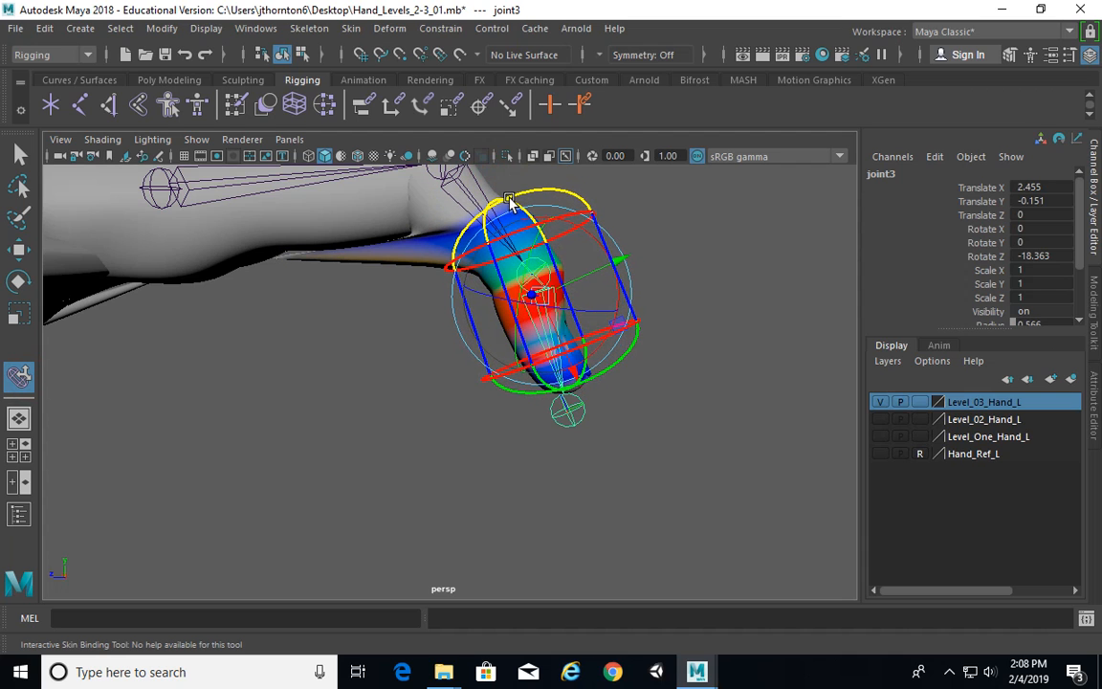
left_click_drag(566, 368, 634, 352)
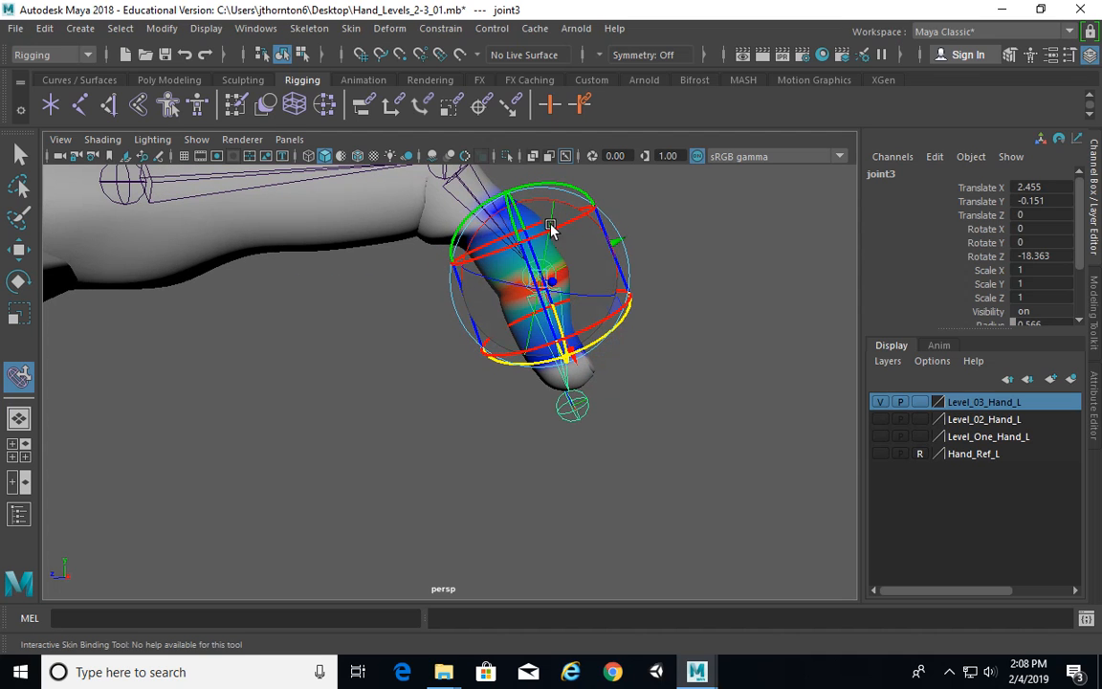
left_click_drag(701, 252, 680, 254, "alt")
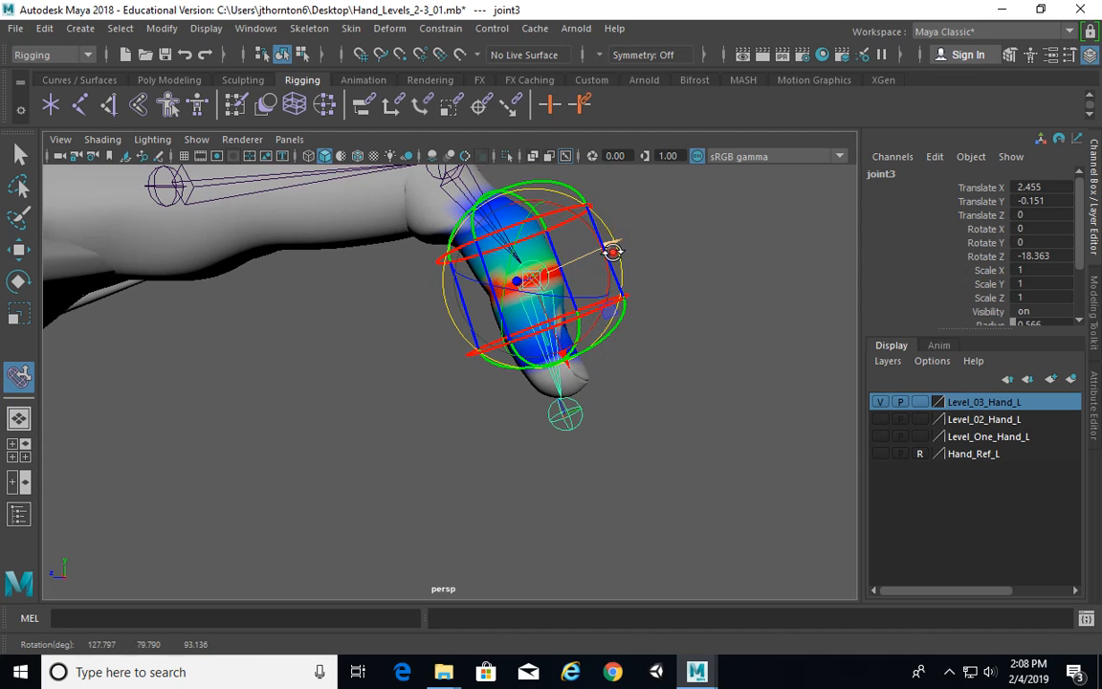
left_click_drag(612, 251, 573, 219)
Shift the second joint's influence volume along the finger toward the third joint
middle_click_drag(650, 275, 676, 335, "alt")
left_click(479, 227)
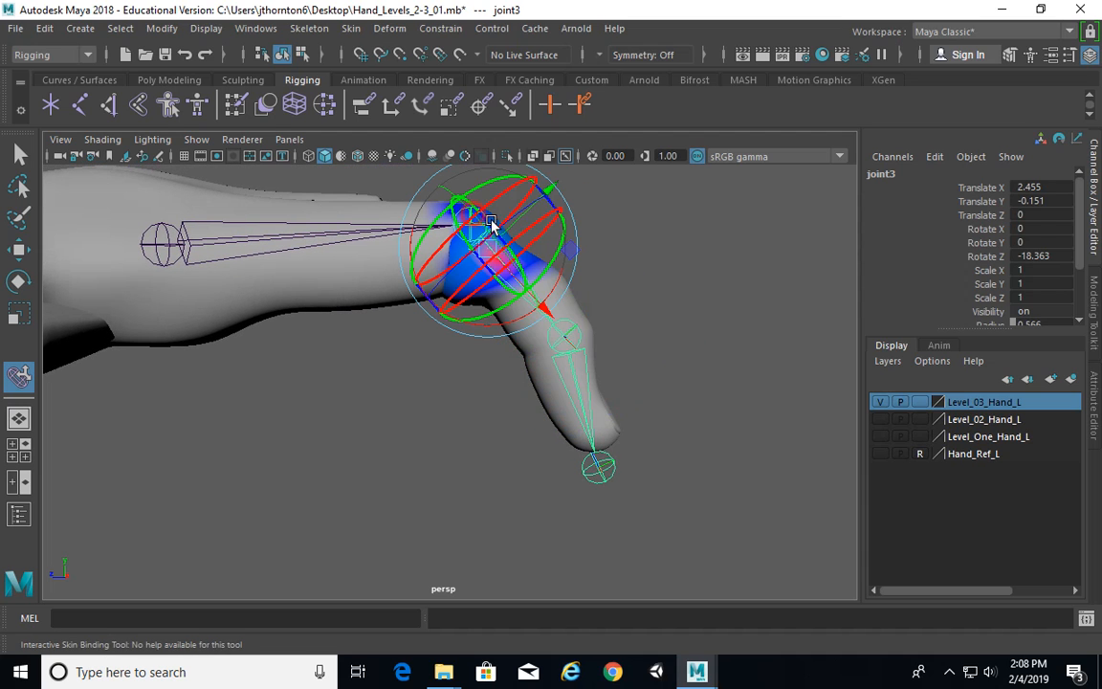
left_click_drag(542, 316, 592, 338)
left_click(637, 332)
Try extending the inner end of the third joint's influence volume toward the second joint, and undo the changes
left_click(563, 333)
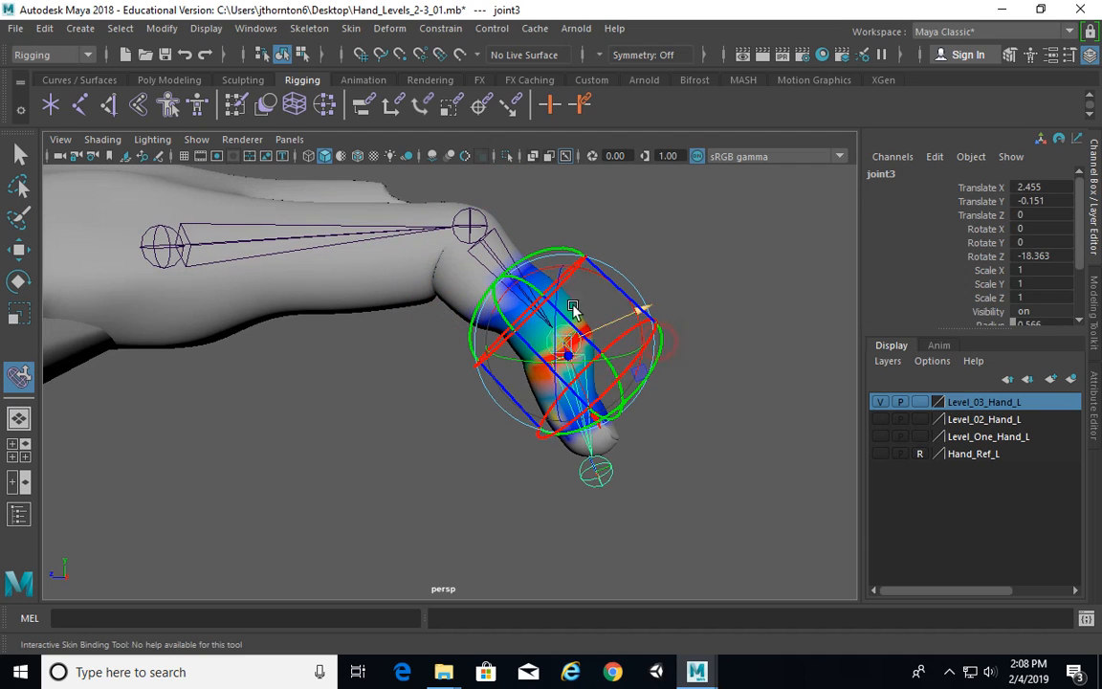
left_click_drag(501, 278, 489, 264)
key("ctrl+z")
mouse_move(666, 327)
left_mouse_down("alt")
mouse_move(686, 327)
mouse_move(647, 323)
left_mouse_up("alt")
key("ctrl+z")
Leave the skin binding tool and remove the index finger's whole joint chain together with its binding
left_click(582, 338)
left_click_drag(583, 337, 397, 268, "alt")
key("q")
left_click(421, 285)
left_click_drag(597, 336, 389, 311, "alt")
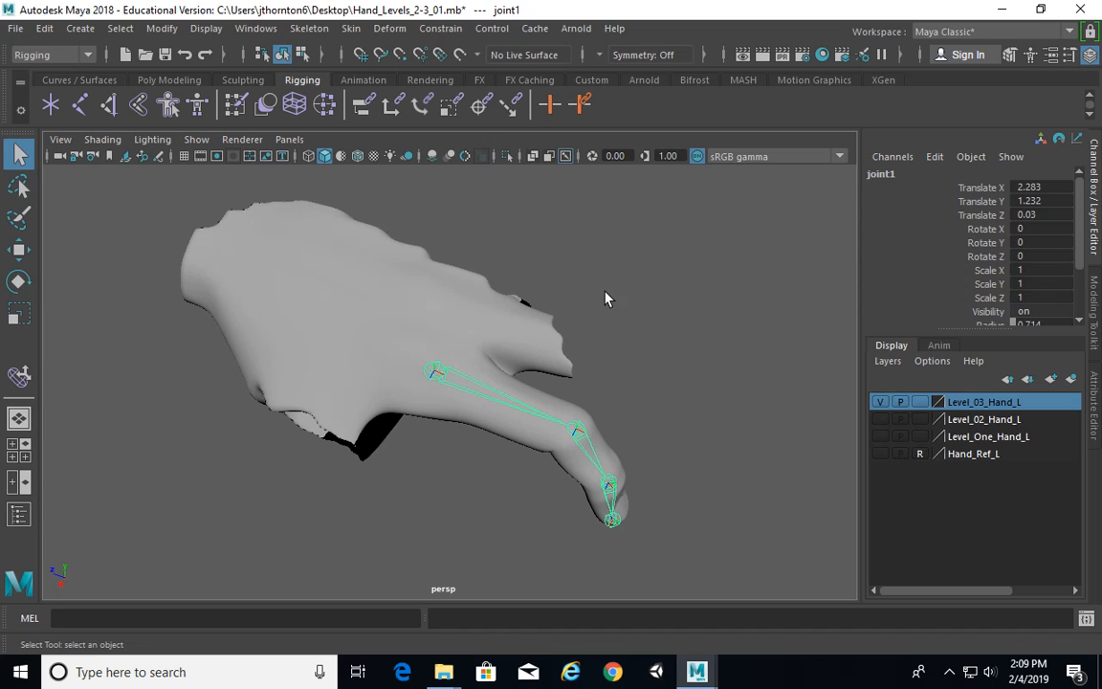
left_click_drag(605, 299, 640, 302, "alt")
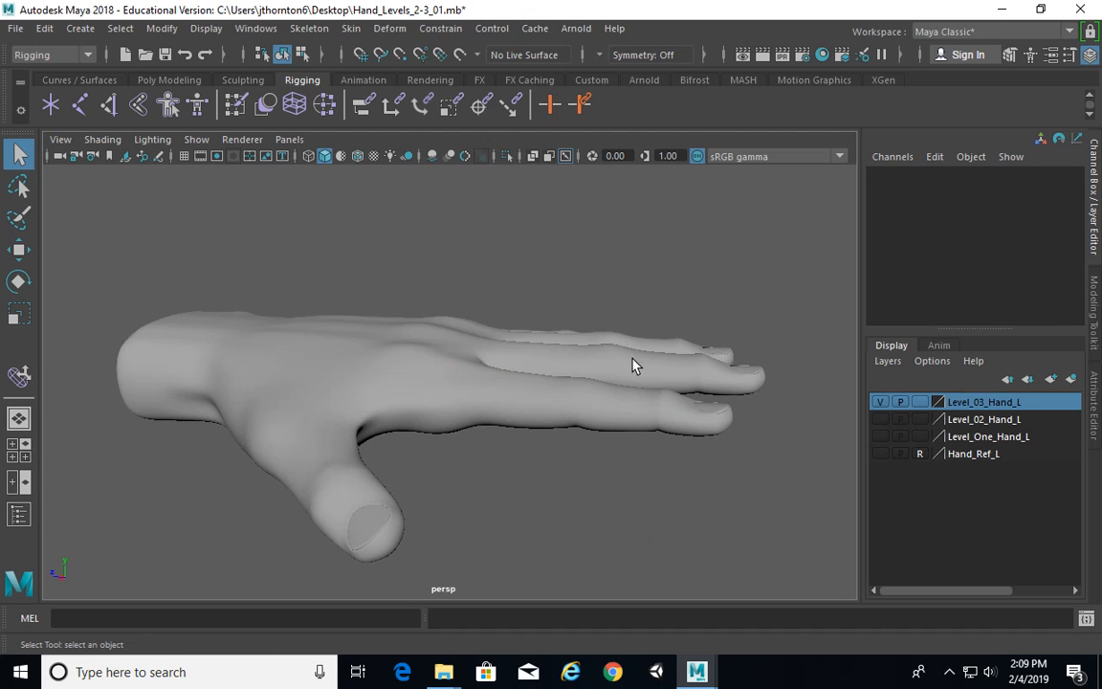
Select the hand mesh and delete its construction history
right_click_drag(633, 362, 478, 343, "alt")
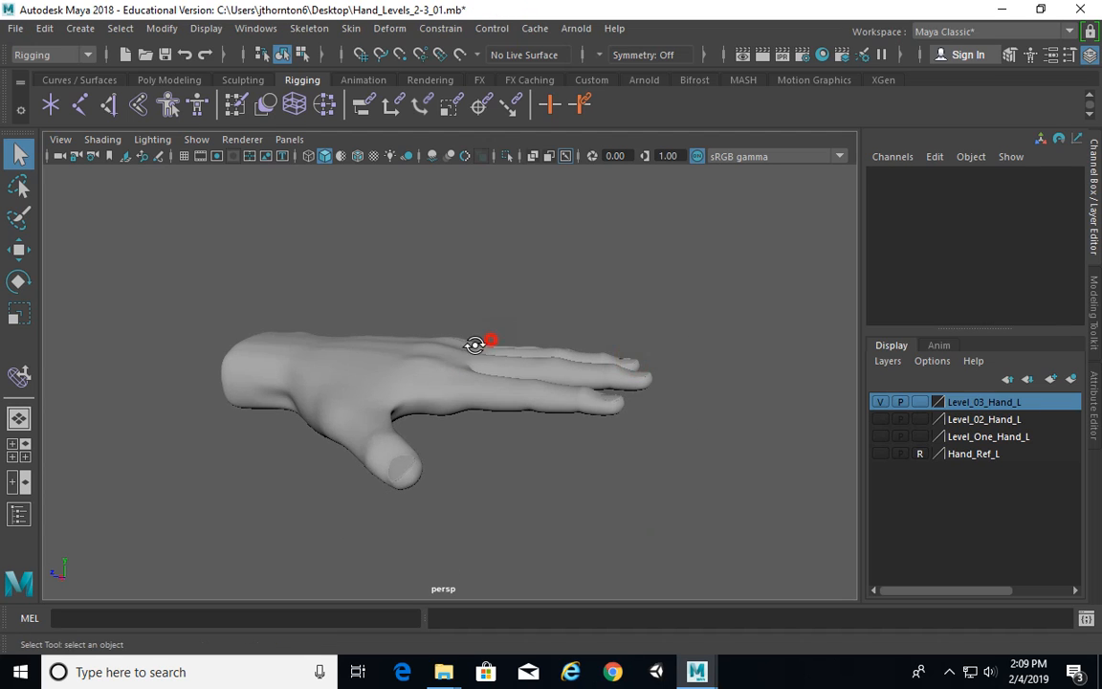
mouse_move(478, 343)
left_mouse_down("alt")
mouse_move(546, 214)
mouse_move(471, 361)
left_mouse_up("alt")
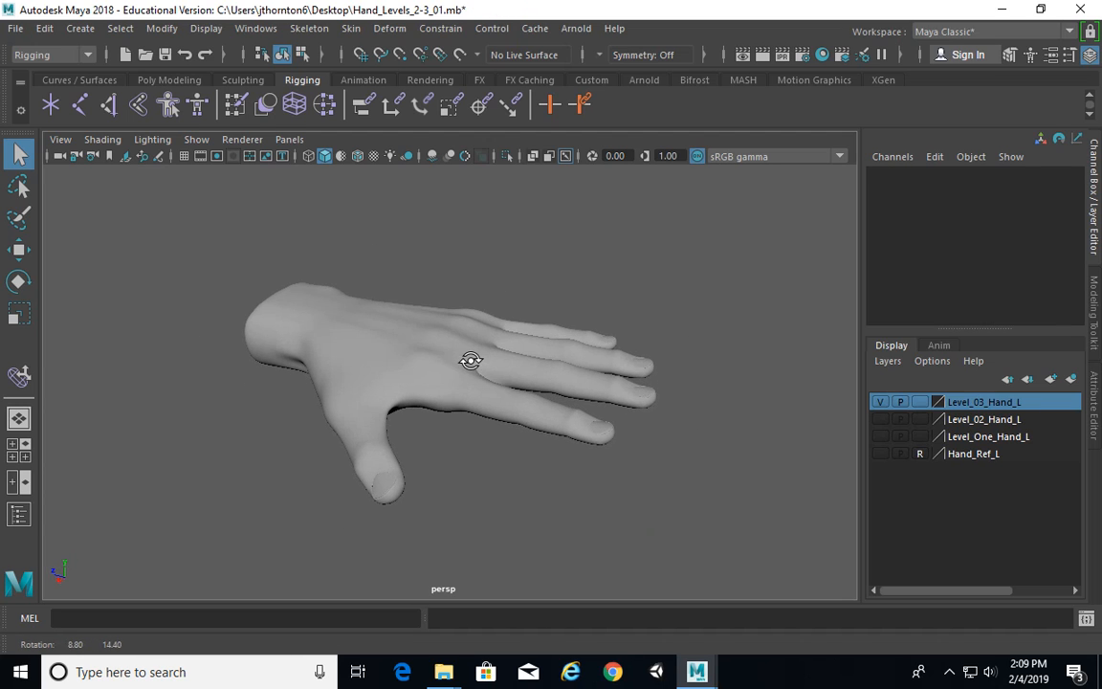
left_click(400, 354)
left_click_drag(575, 345, 440, 278, "alt")
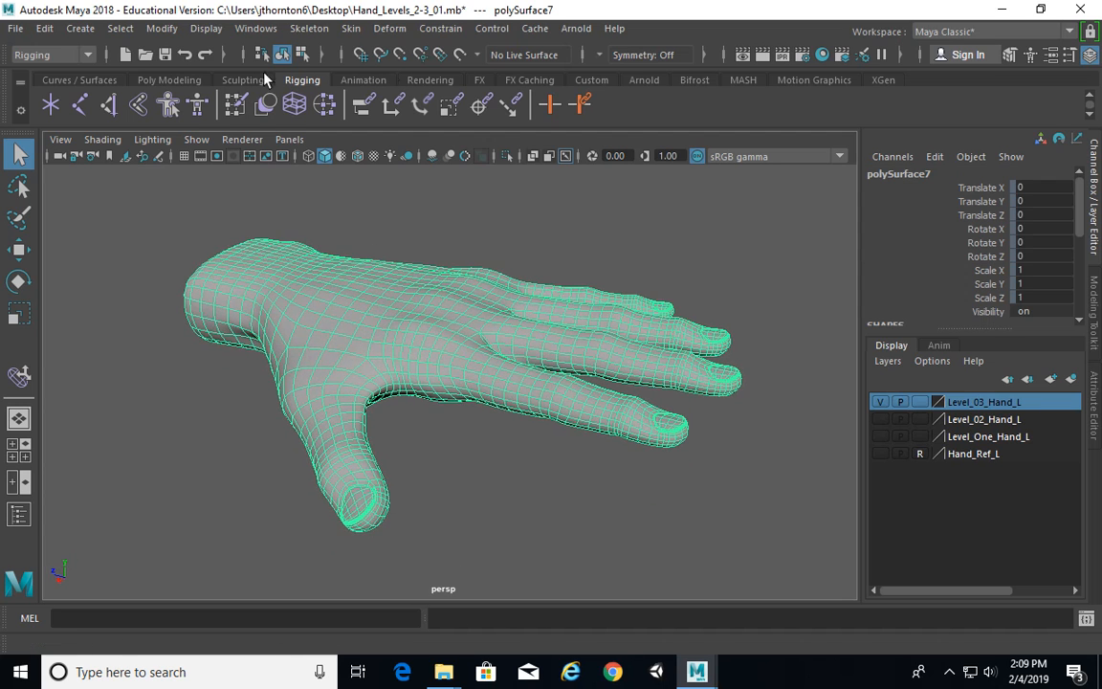
left_click(42, 28)
mouse_move(122, 231)
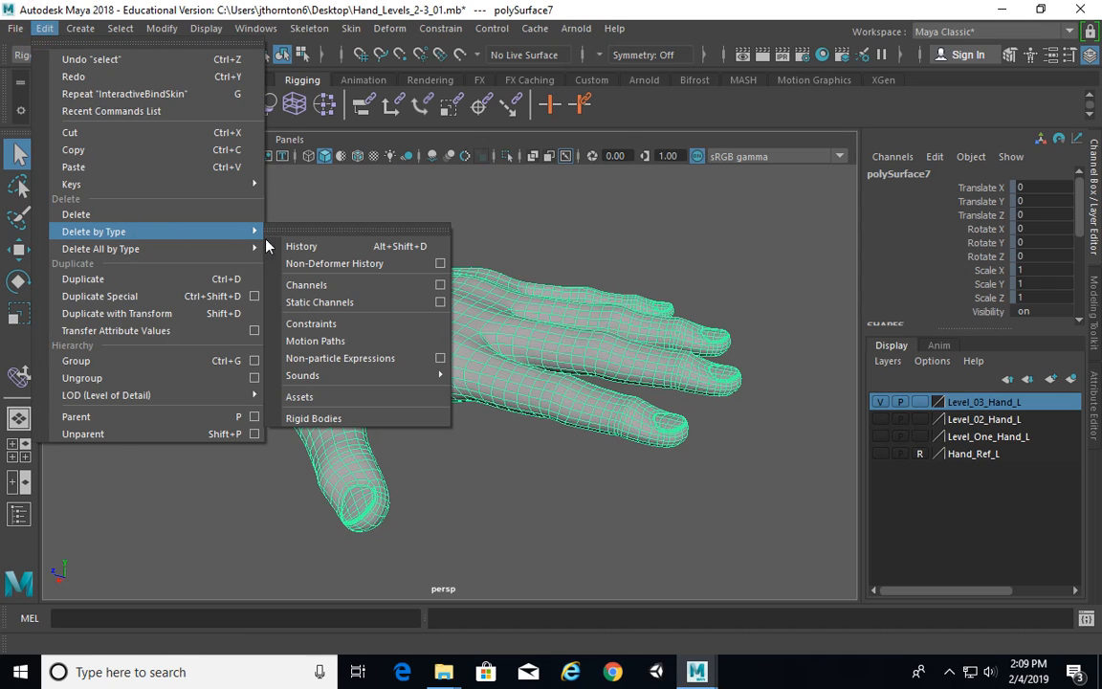
left_click(297, 246)
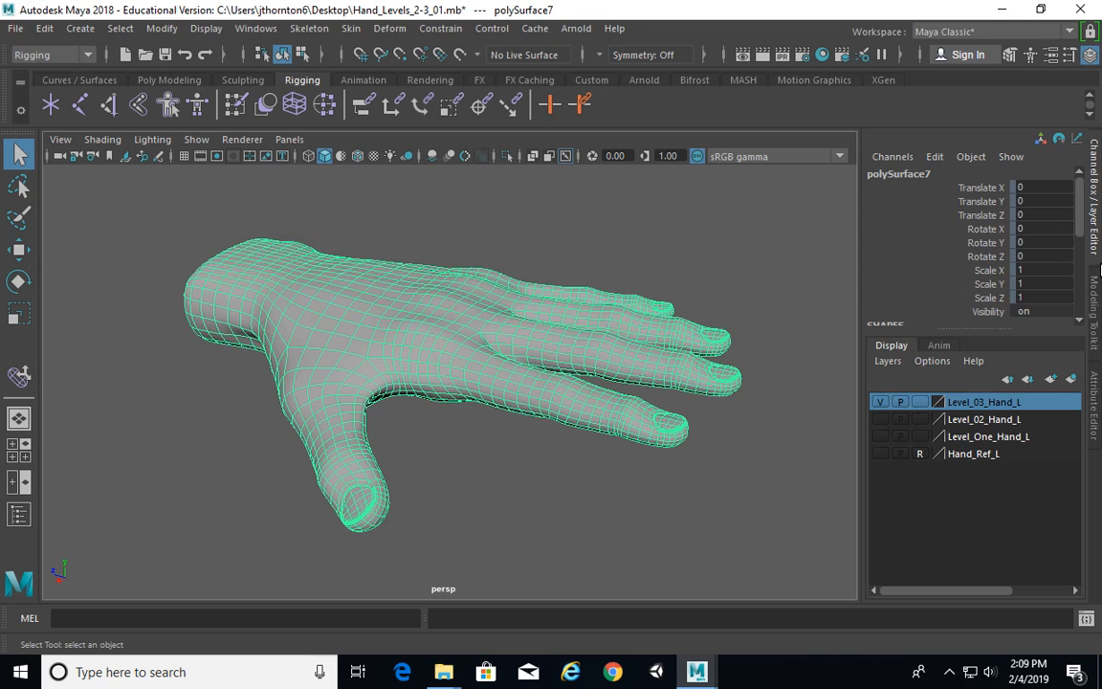
Examine the hand mesh's channel attributes and look over its surface from several angles
scroll(976, 249, "down", 5)
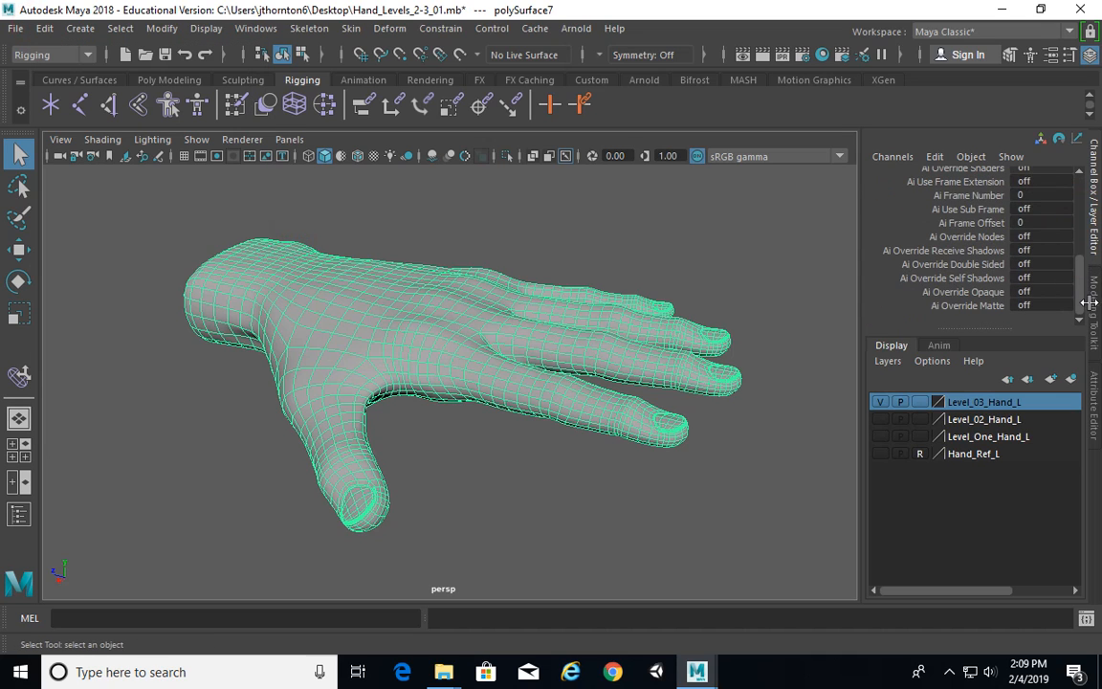
scroll(983, 181, "up", 6)
left_click_drag(572, 299, 599, 328, "alt")
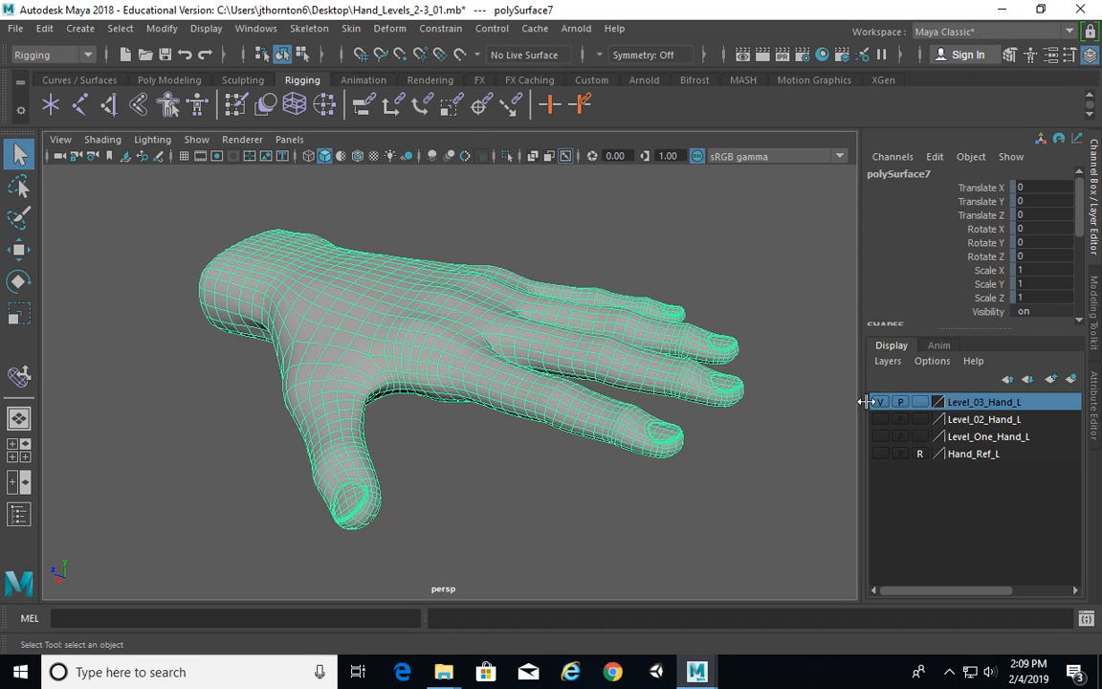
right_click_drag(423, 332, 480, 332, "alt")
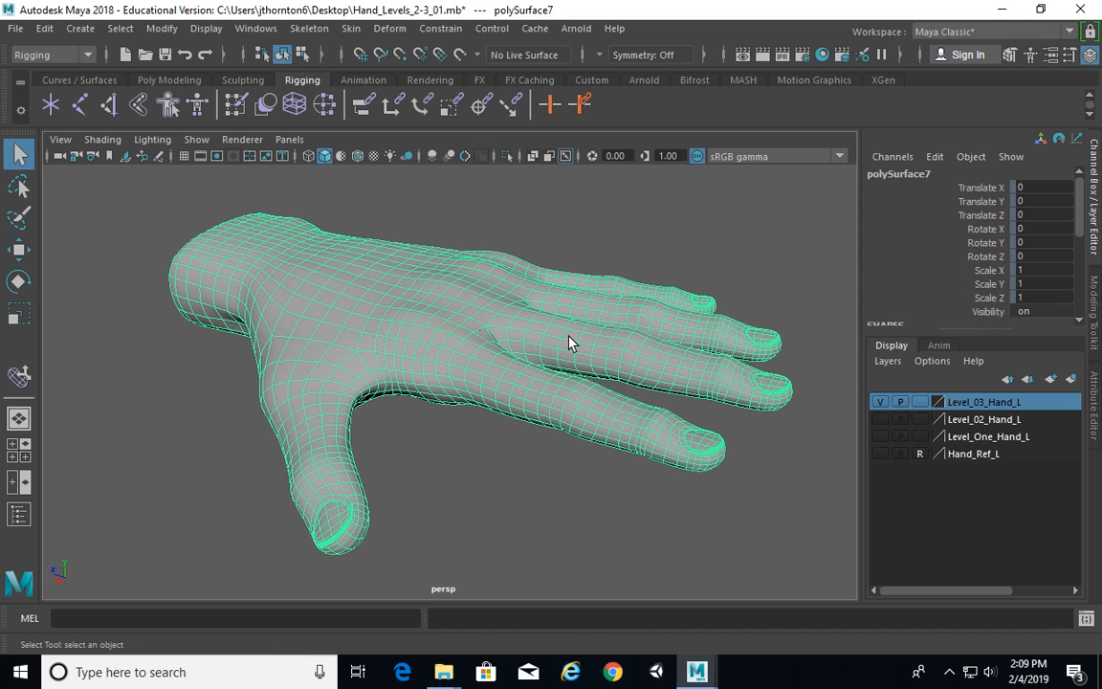
middle_click_drag(568, 336, 561, 327, "alt")
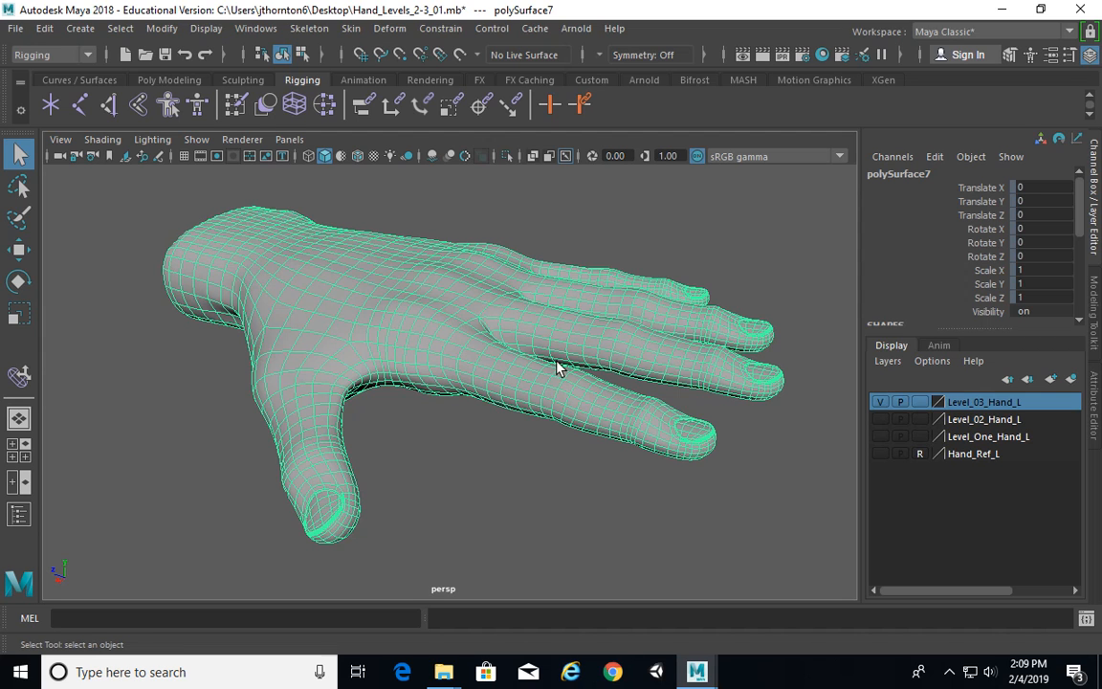
left_click_drag(679, 382, 623, 387, "alt")
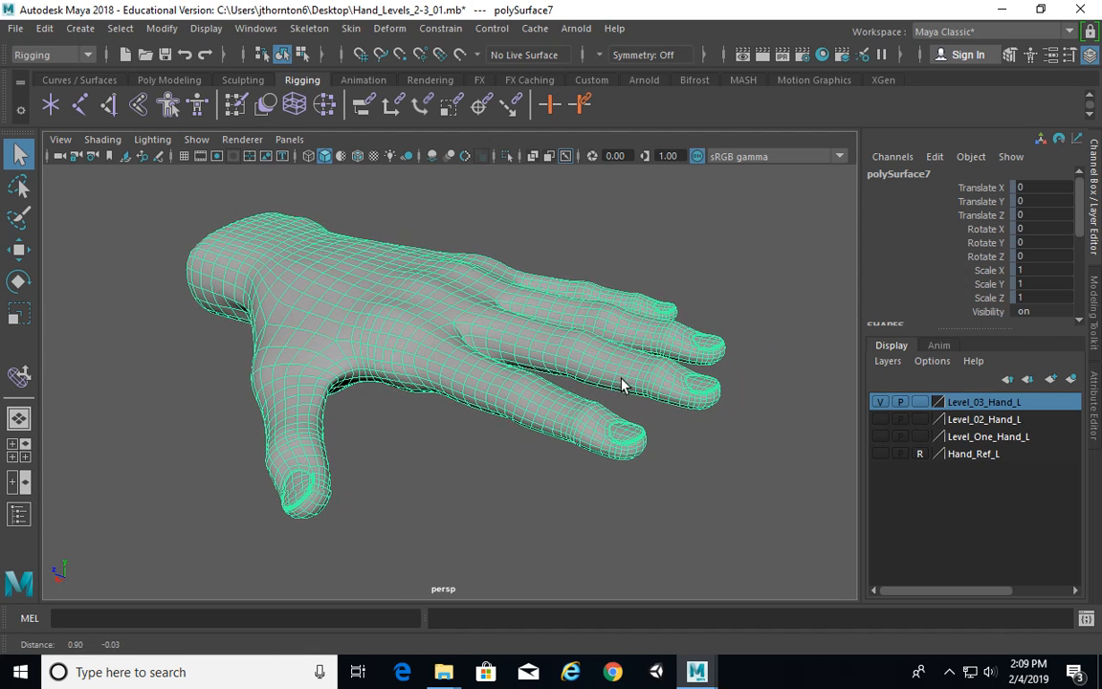
left_click_drag(719, 275, 592, 341, "alt")
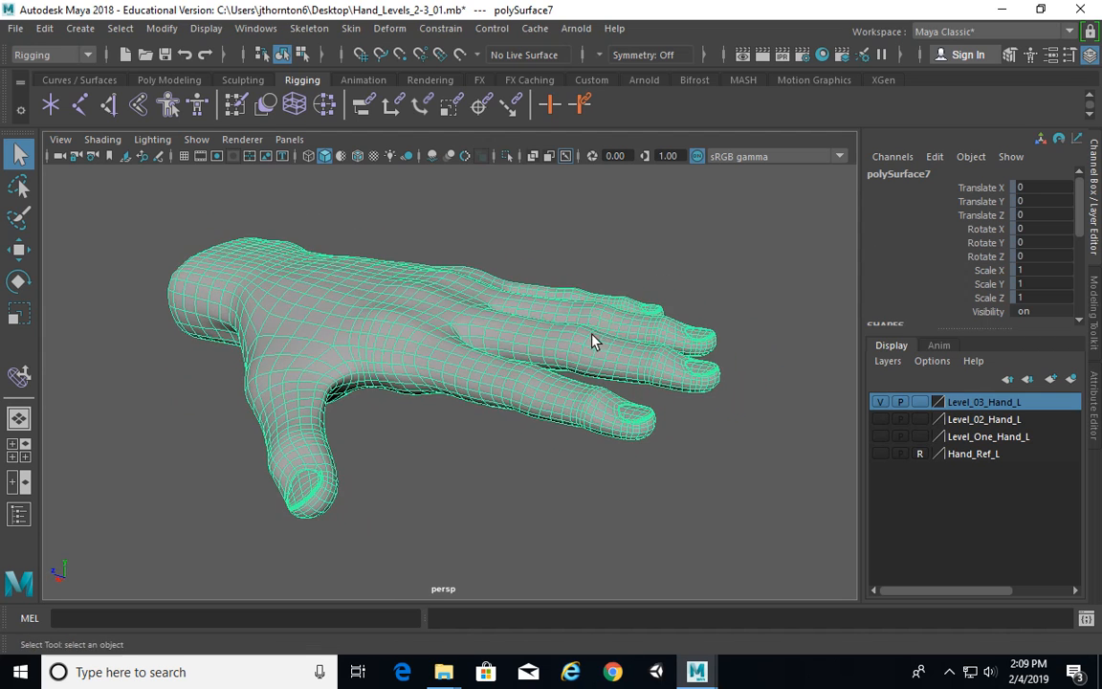
right_click_drag(644, 334, 478, 330, "alt")
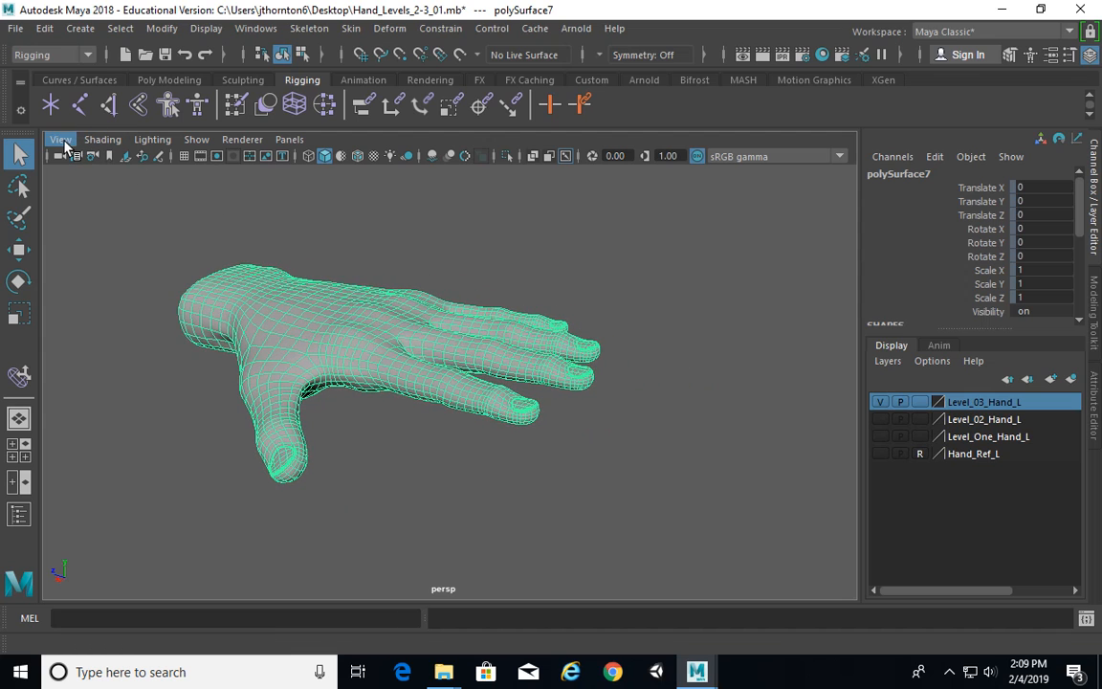
Switch to the four-view layout and fit the whole hand in the top view
key("space")
right_click_drag(347, 271, 43, 267, "alt")
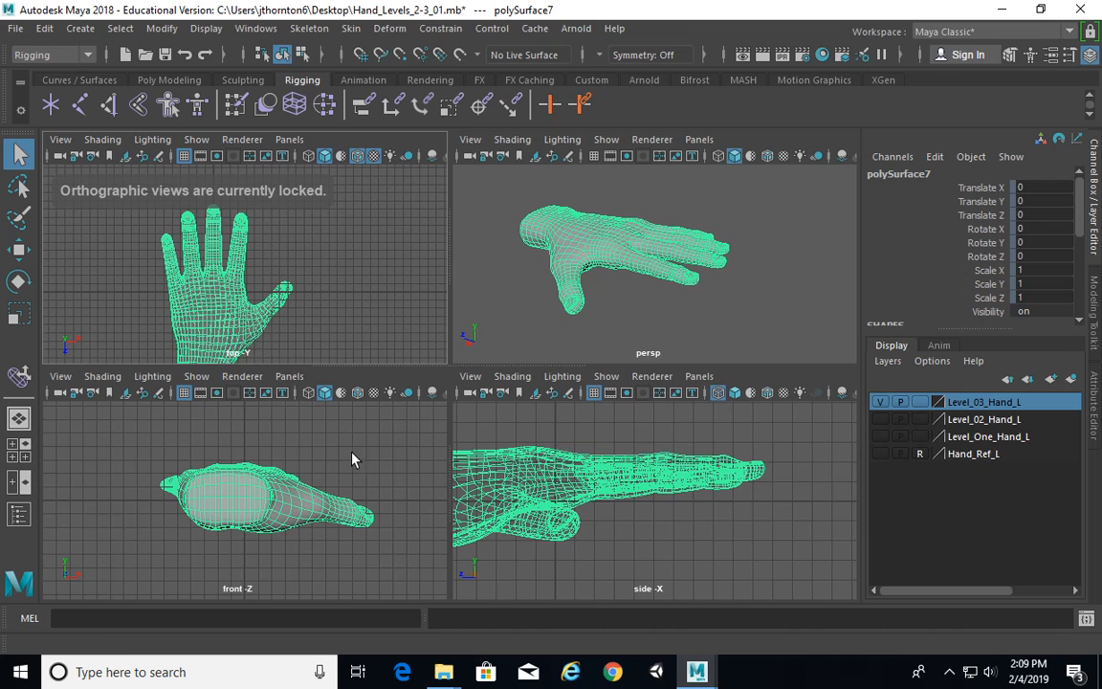
right_click_drag(336, 266, 100, 244, "alt")
middle_click_drag(242, 254, 226, 233, "alt")
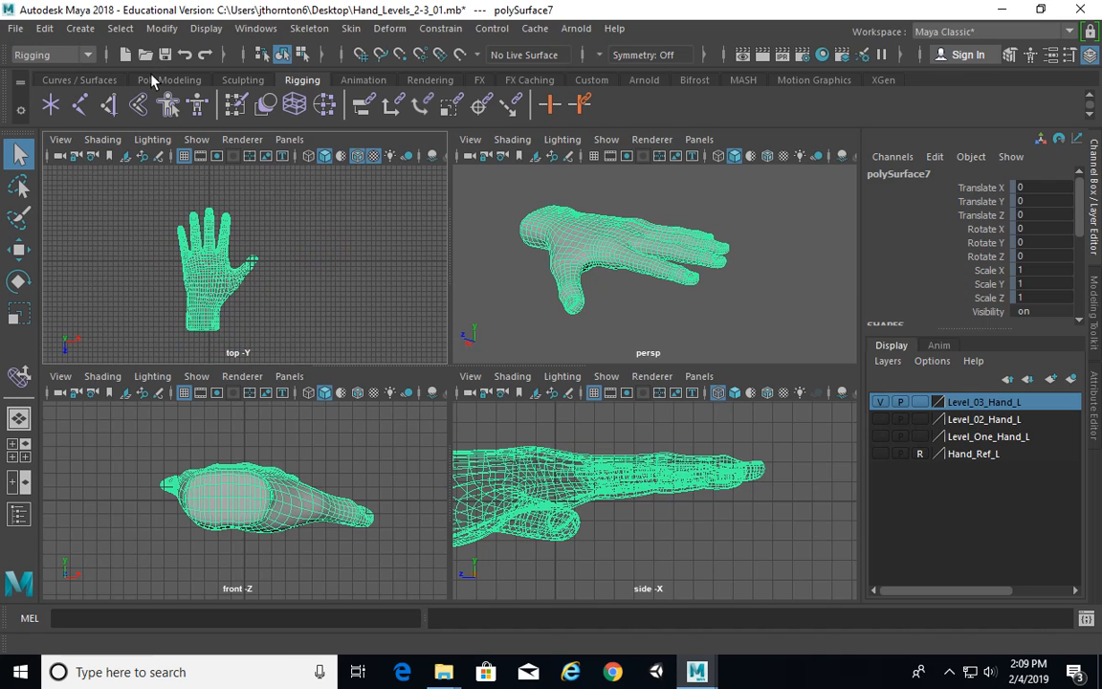
Switch to the Modeling tool set, create a polygon plane under the hand and scale it uniformly to about 24.6
left_click(242, 81)
left_click(169, 79)
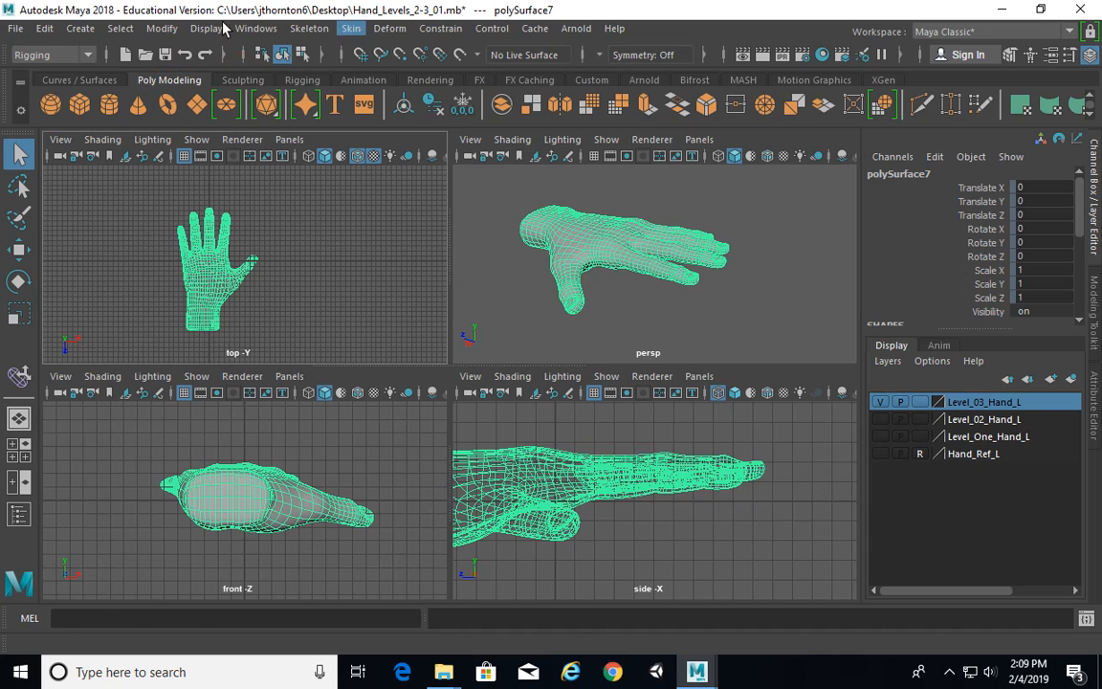
left_click(53, 54)
left_click(39, 74)
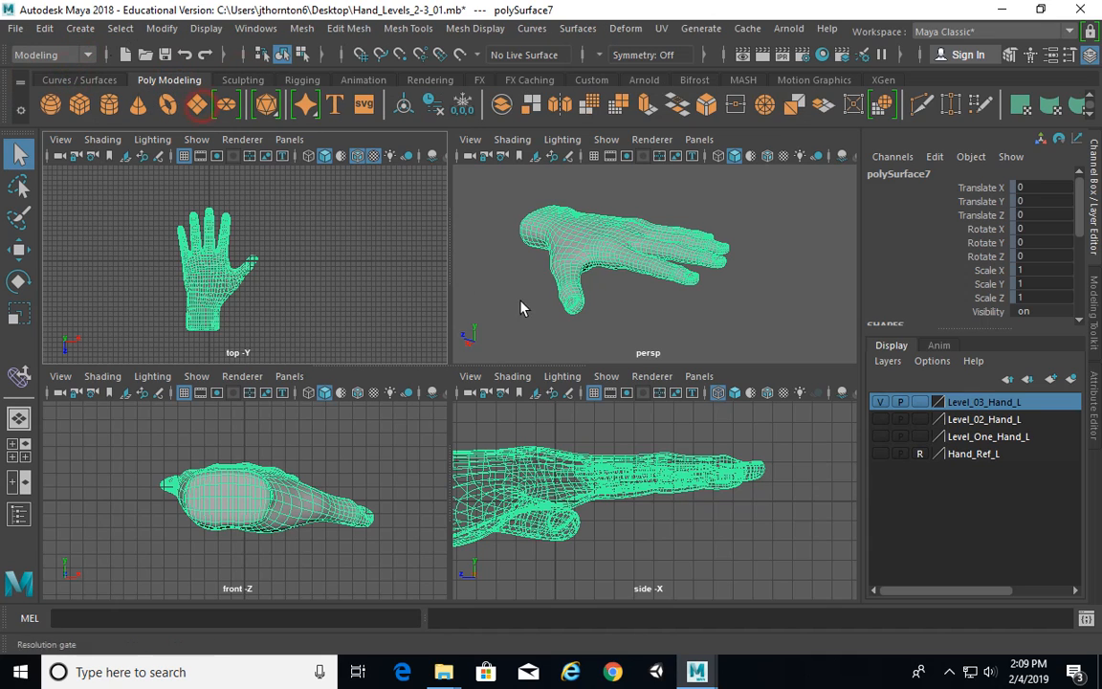
key("r")
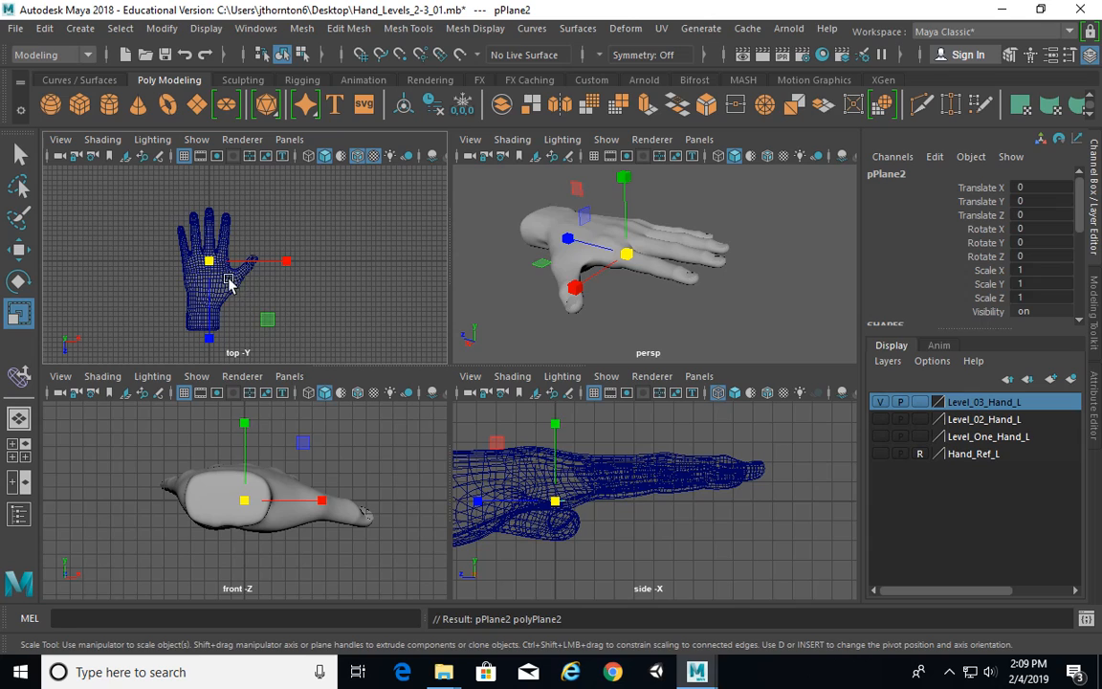
left_click_drag(210, 260, 290, 266)
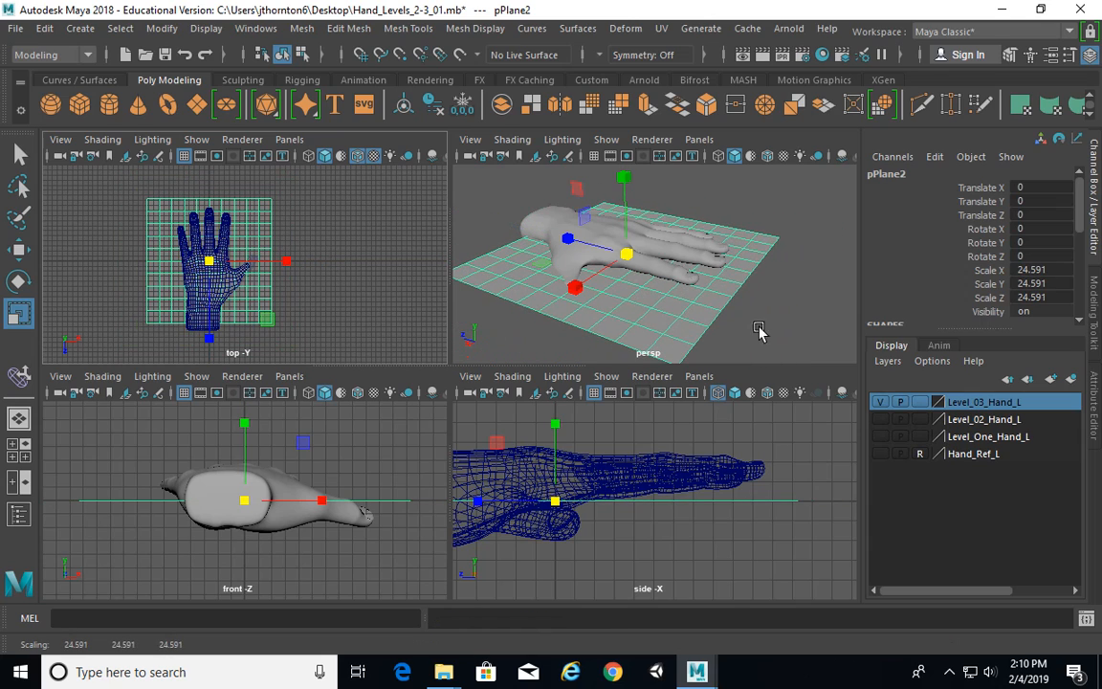
Stand the plane upright by setting its X rotation to -90, and show the perspective view full size
key("w")
key("e")
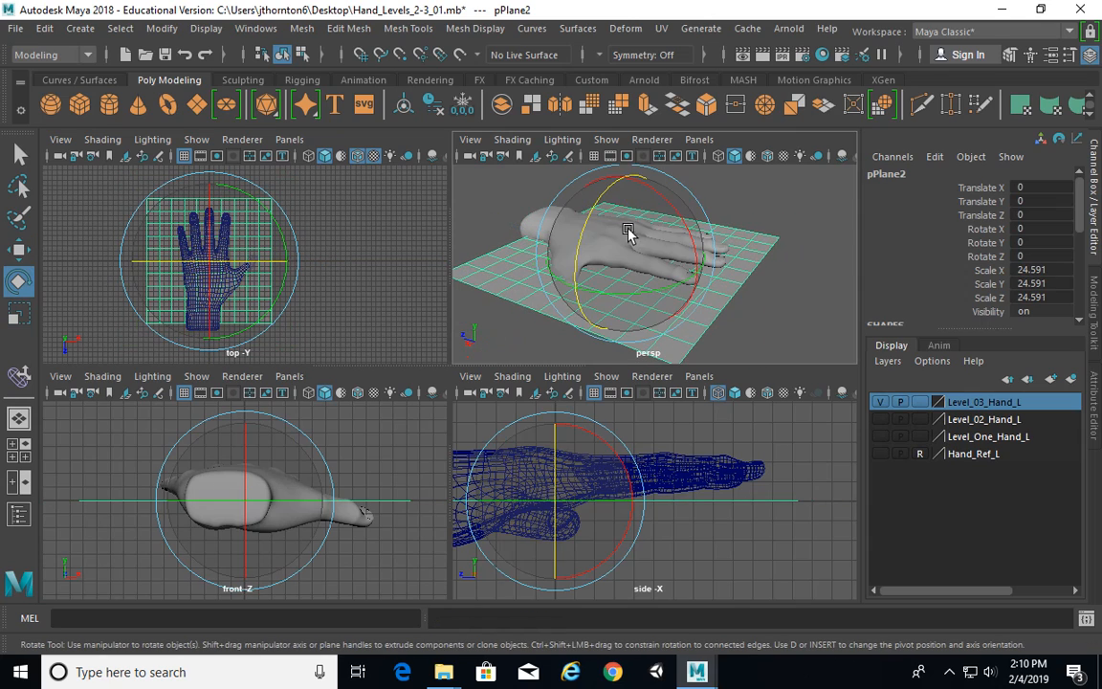
left_click_drag(657, 197, 706, 319)
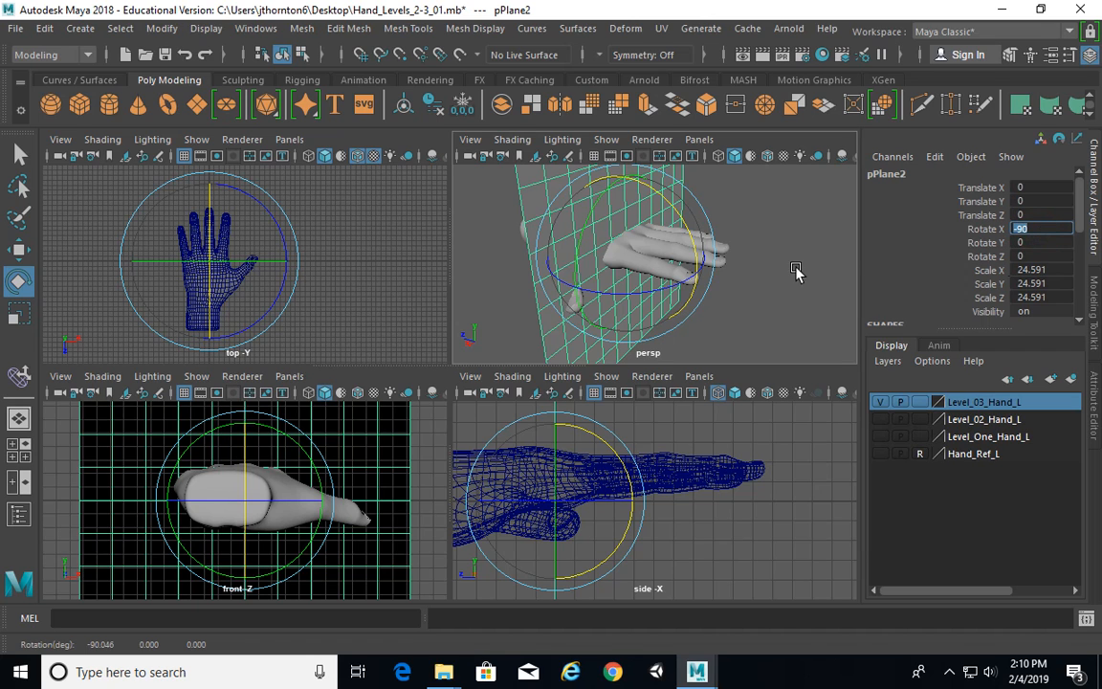
left_click_drag(758, 266, 702, 260, "alt")
key("space")
left_click_drag(719, 343, 684, 356, "alt")
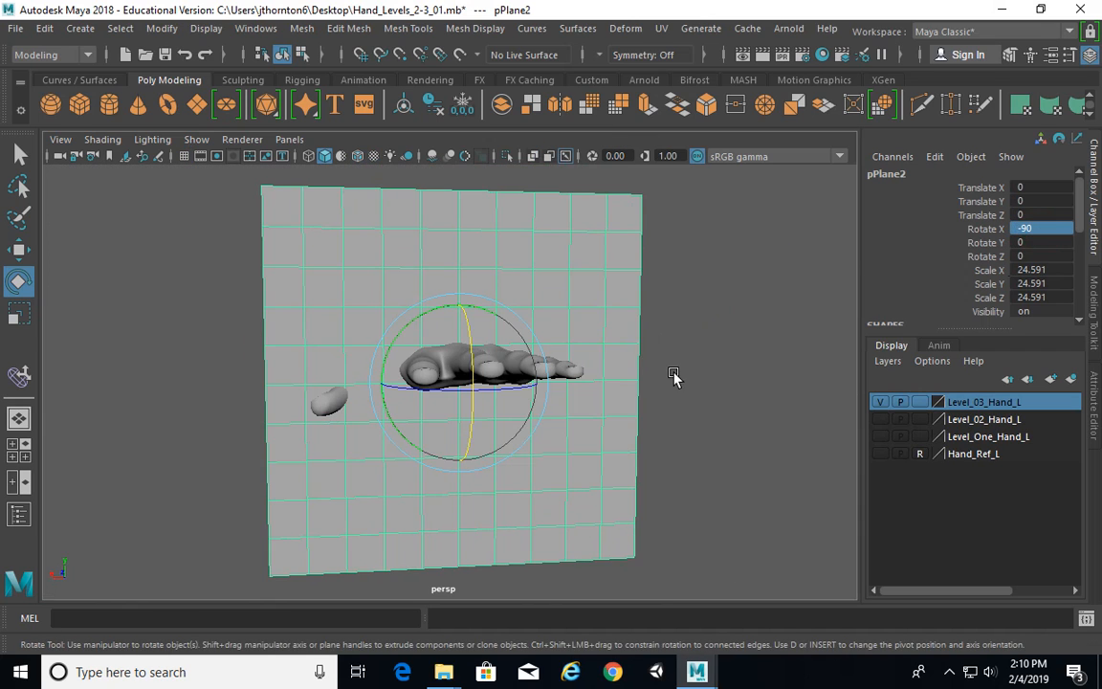
Move the plane clear of the hand to about -23.7 in X and raise it to about 3.6 in Y
key("w")
right_click_drag(689, 371, 500, 381, "alt")
left_click_drag(399, 385, 624, 365)
middle_click_drag(625, 382, 556, 343, "alt")
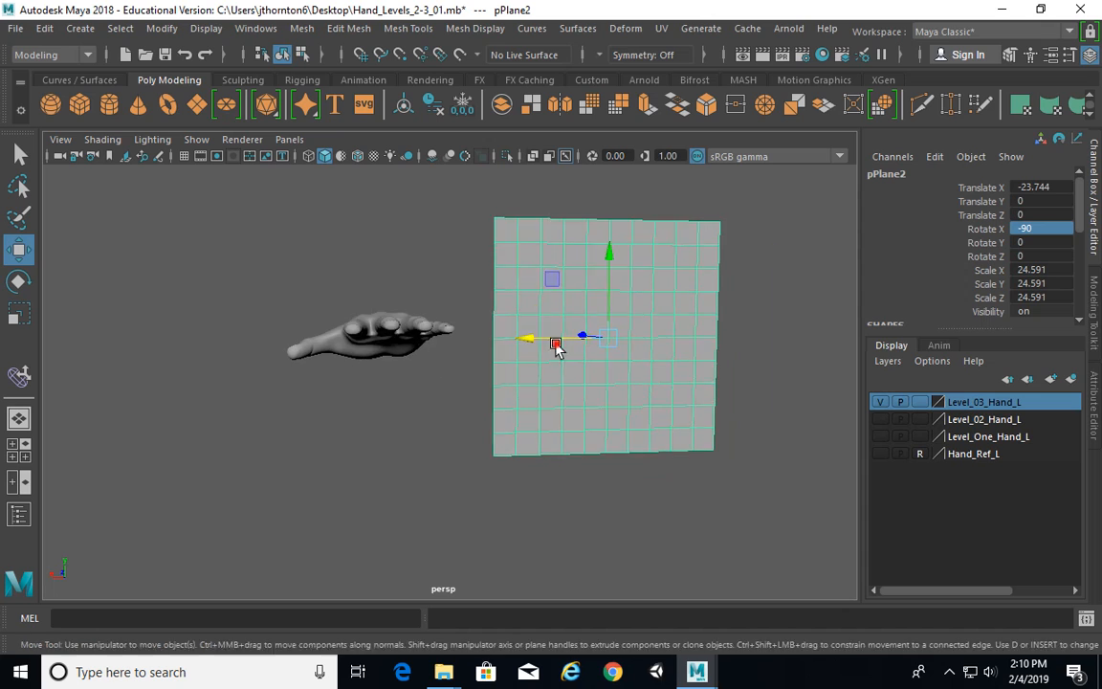
left_click_drag(556, 343, 591, 381, "alt")
left_click_drag(595, 243, 595, 211)
middle_click_drag(595, 210, 515, 259, "alt")
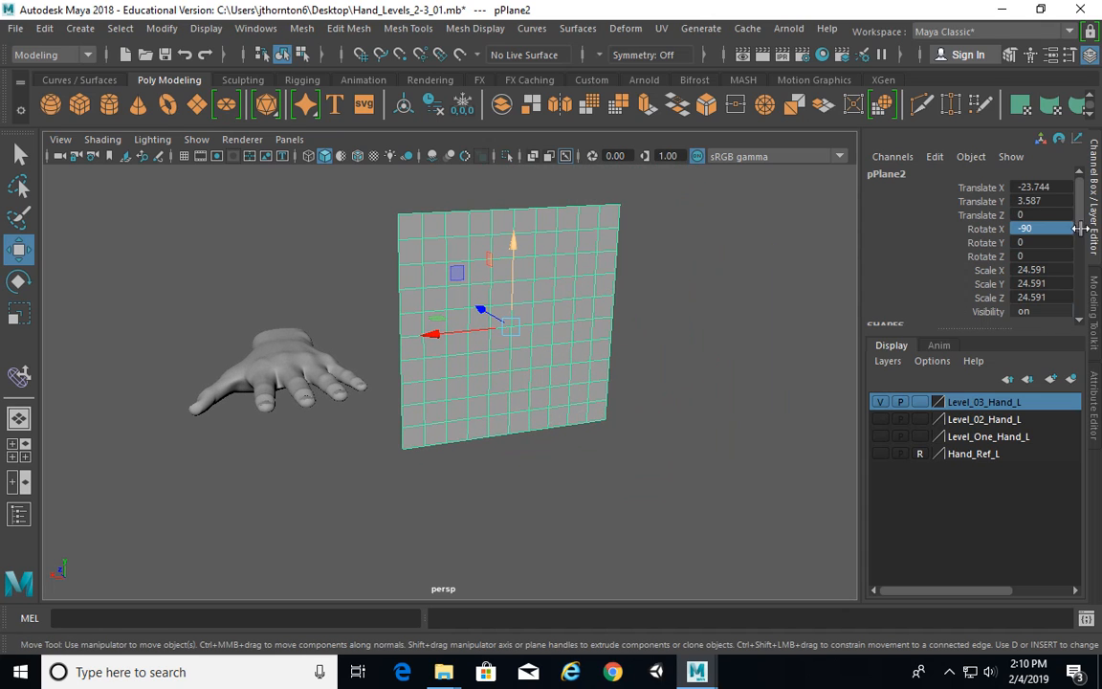
Reduce the plane's width and height subdivisions to 1 each
left_click_drag(1080, 228, 1081, 338)
left_click(904, 305)
left_click_drag(1079, 287, 1079, 316)
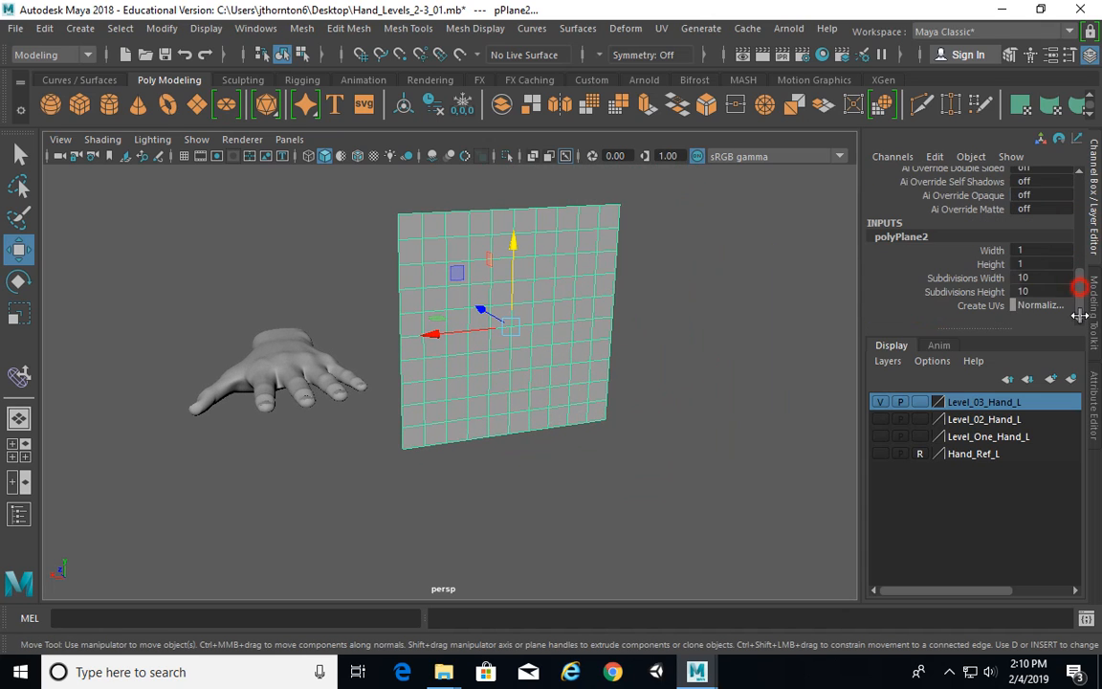
left_click_drag(971, 277, 974, 293)
middle_click_drag(708, 354, 221, 387)
Rotate the plane beside the hand to about -82 degrees in X and -39 degrees in Y
left_click_drag(622, 391, 668, 407, "alt")
key("e")
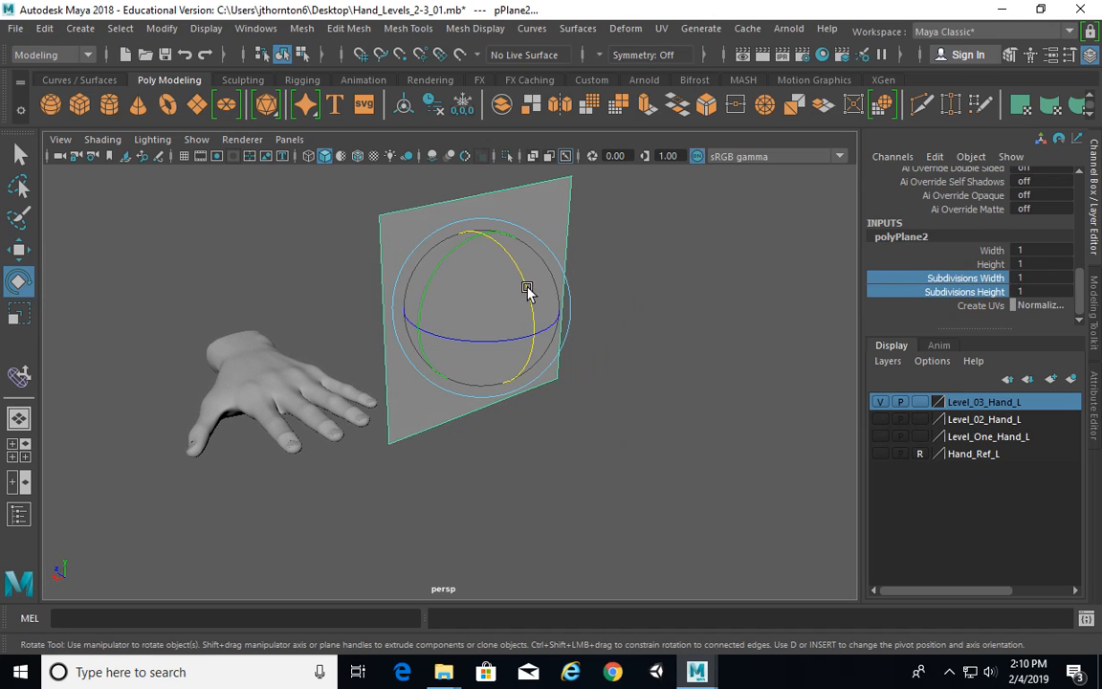
left_click_drag(508, 335, 541, 350, "alt")
left_click_drag(543, 349, 485, 348)
left_click_drag(520, 304, 521, 292)
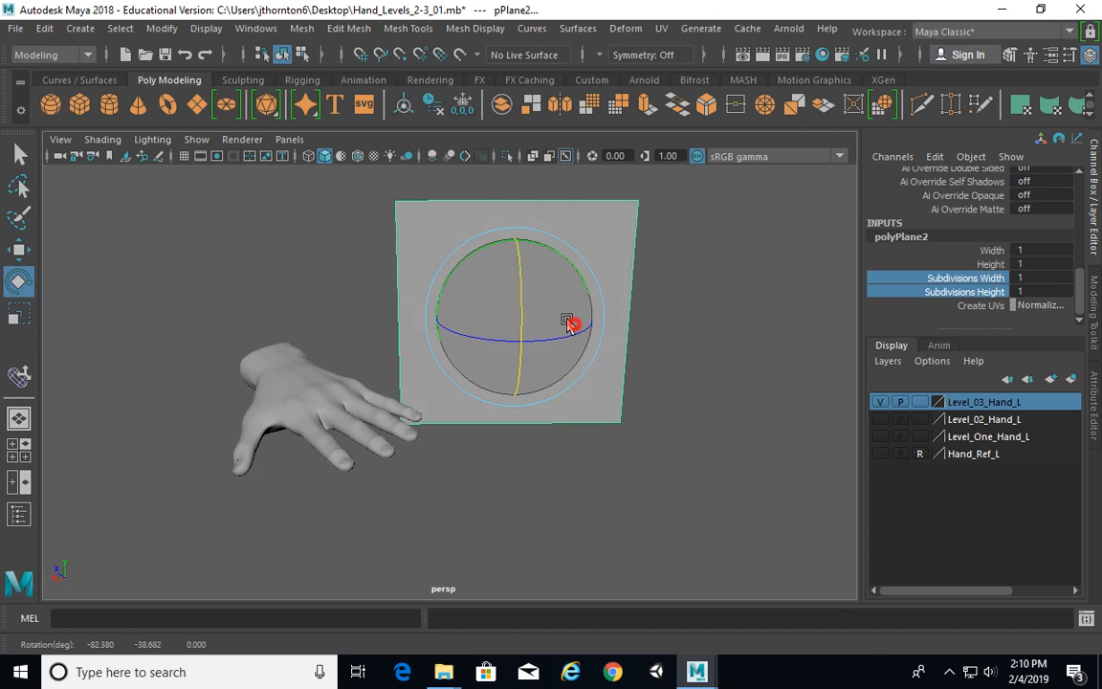
left_click_drag(571, 324, 584, 243, "alt")
Open the new material assignment for the plane and browse the Maya and Arnold shader lists
right_click(586, 249)
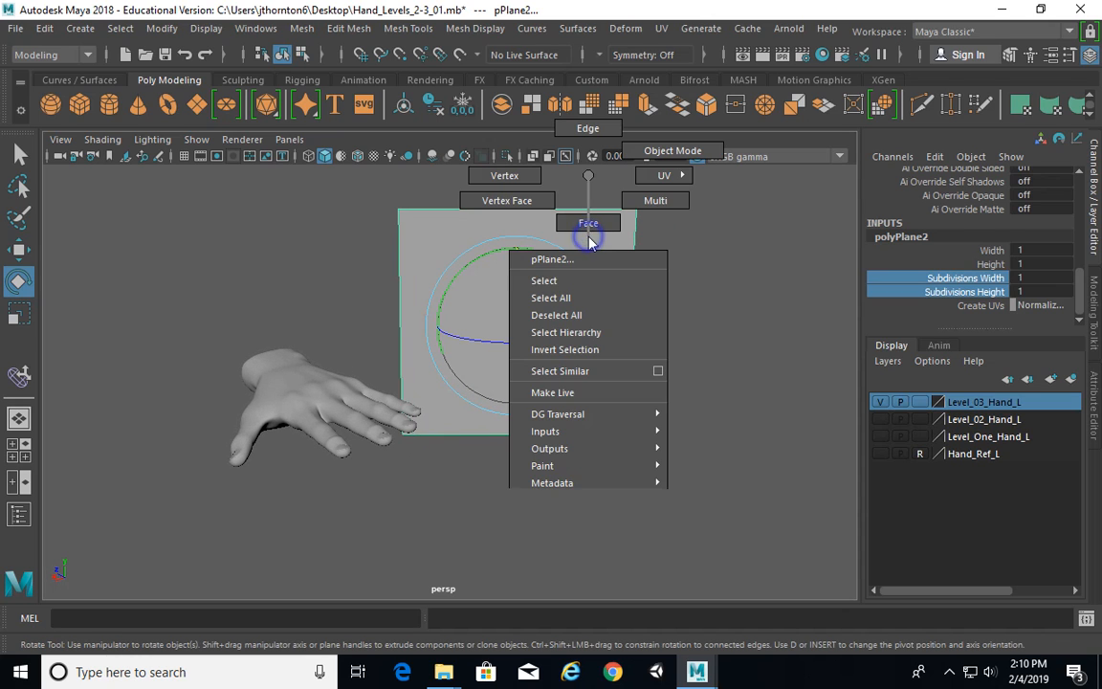
mouse_move(572, 464)
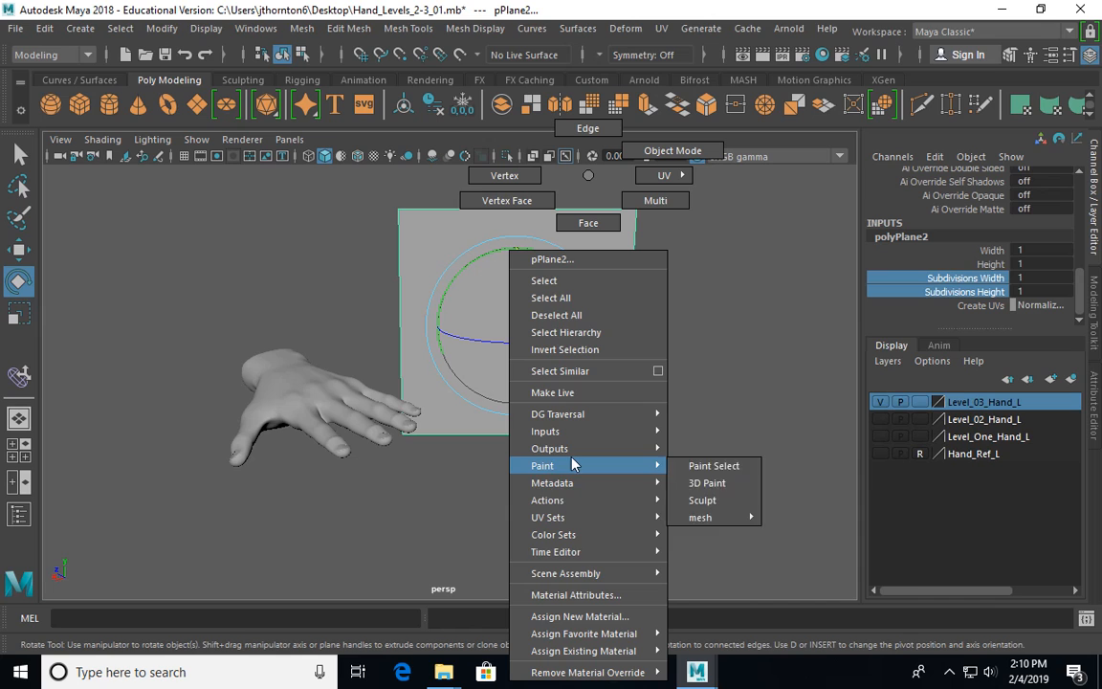
left_click(576, 616)
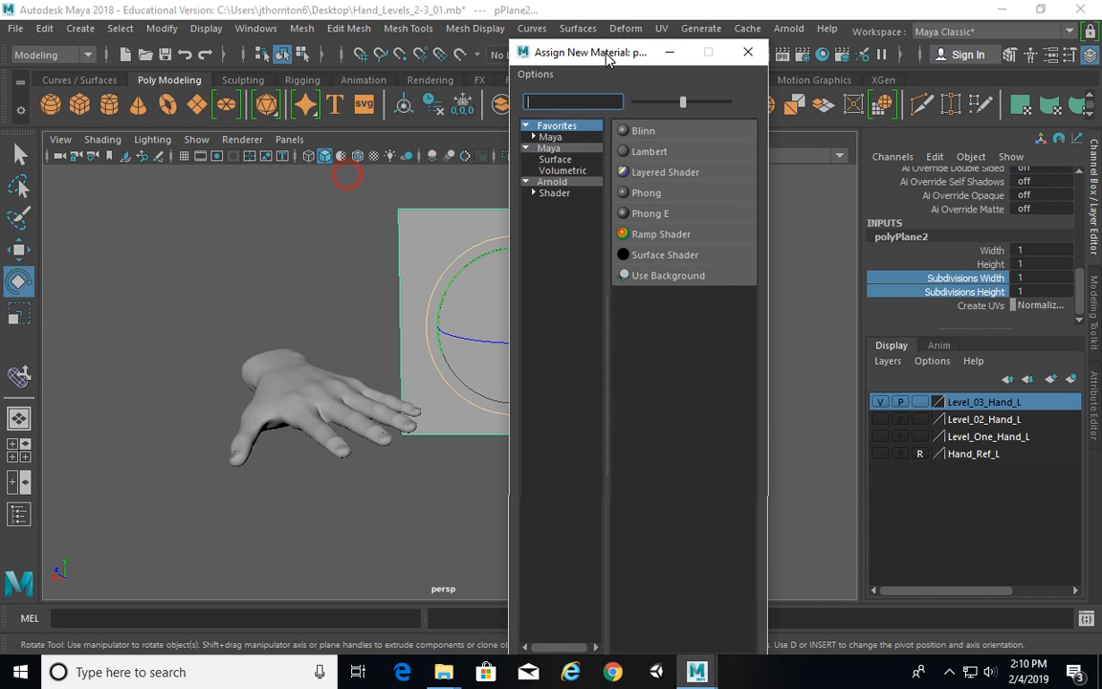
left_click(554, 149)
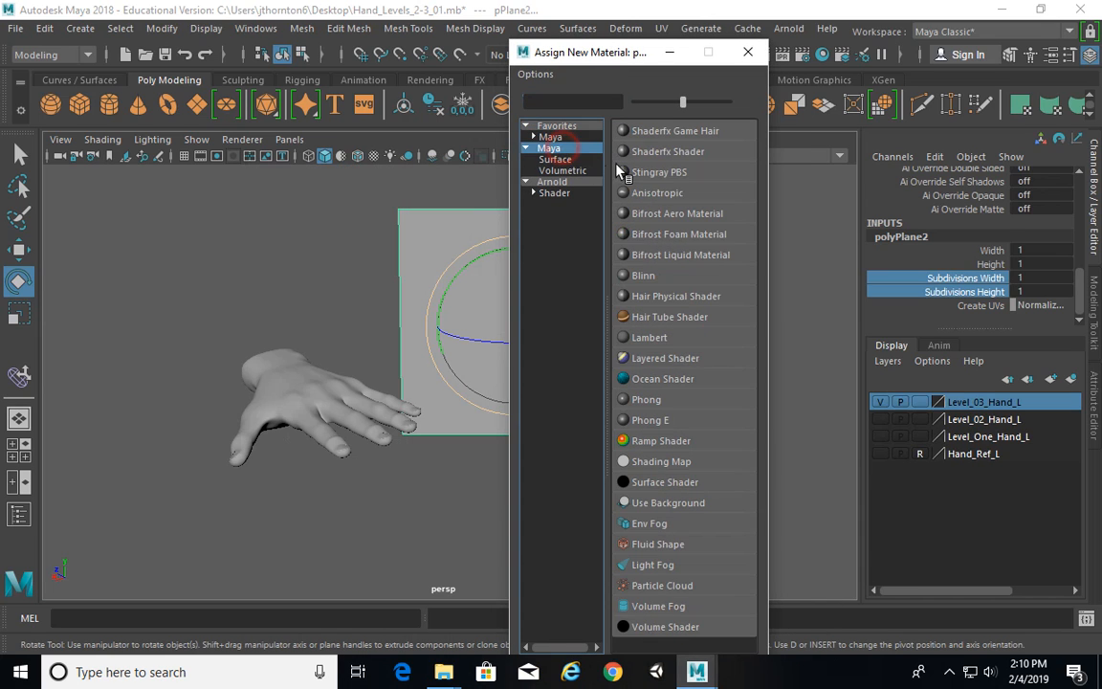
left_click(555, 182)
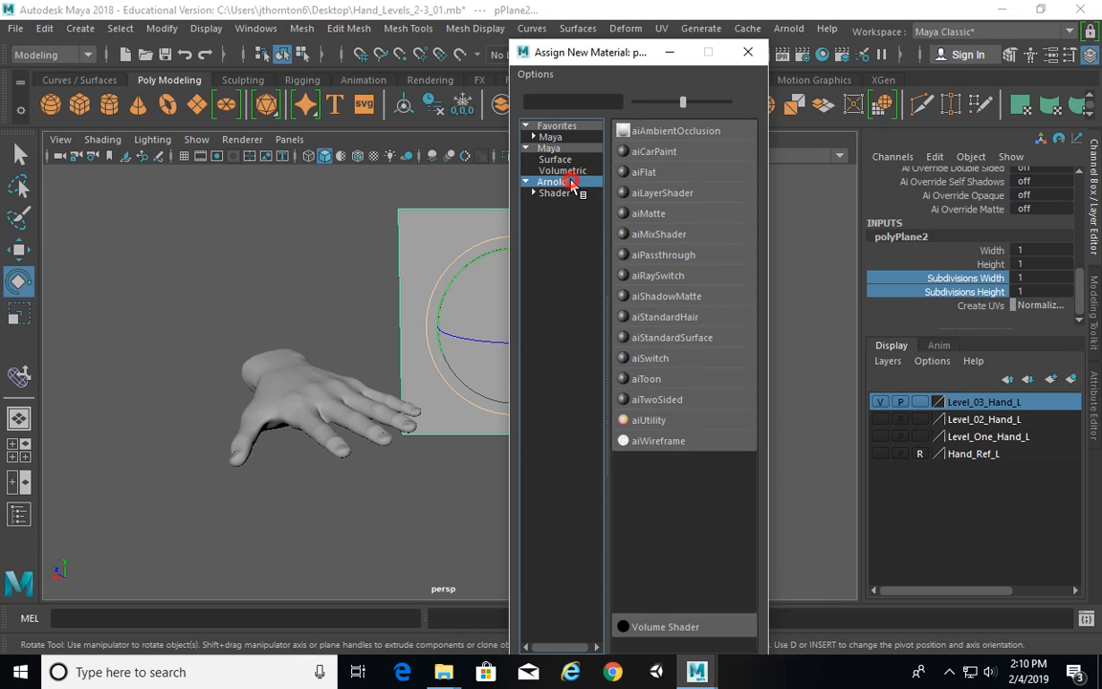
left_click(553, 148)
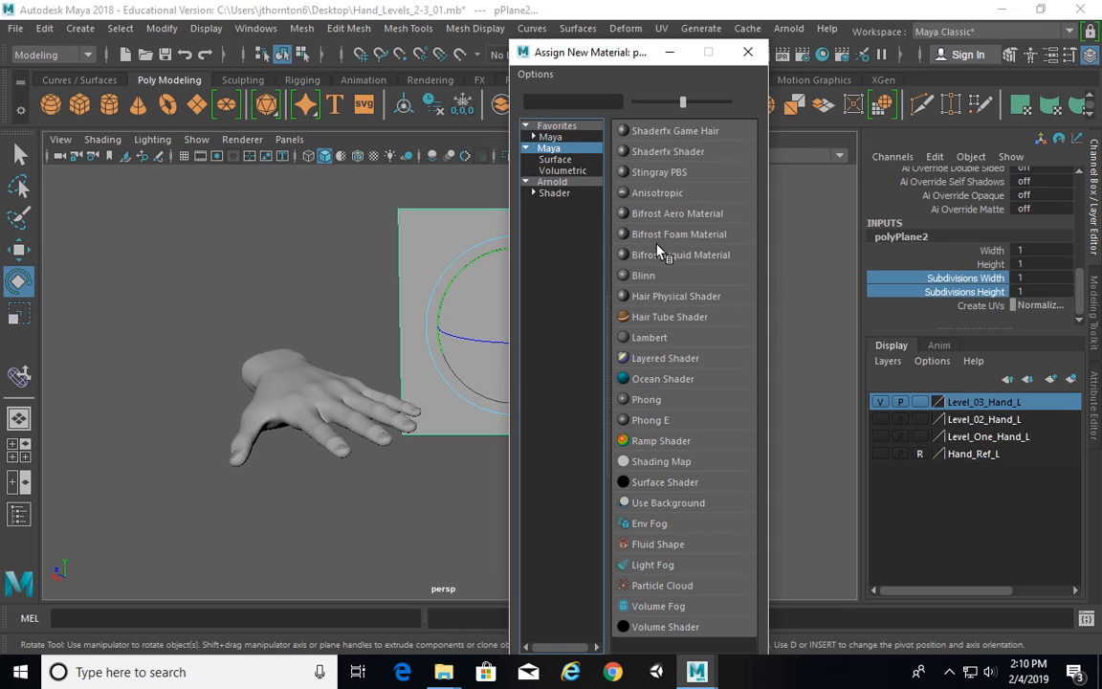
left_click(599, 103)
type("fi")
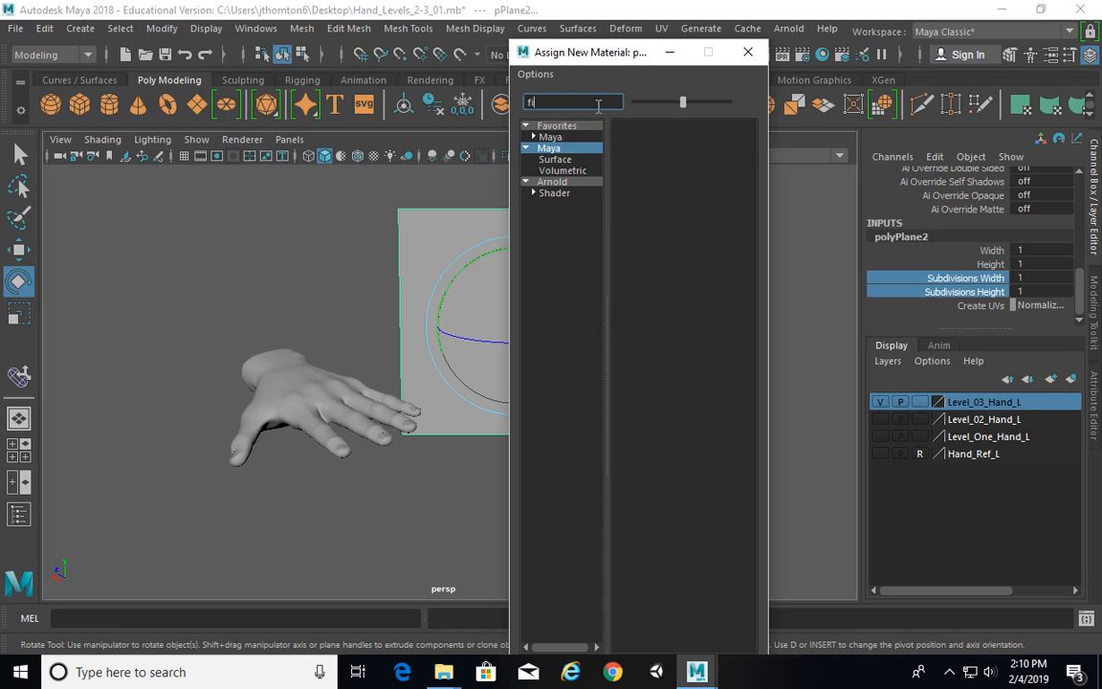
type("l")
key("BackSpace")
key("BackSpace")
key("BackSpace")
key("BackSpace")
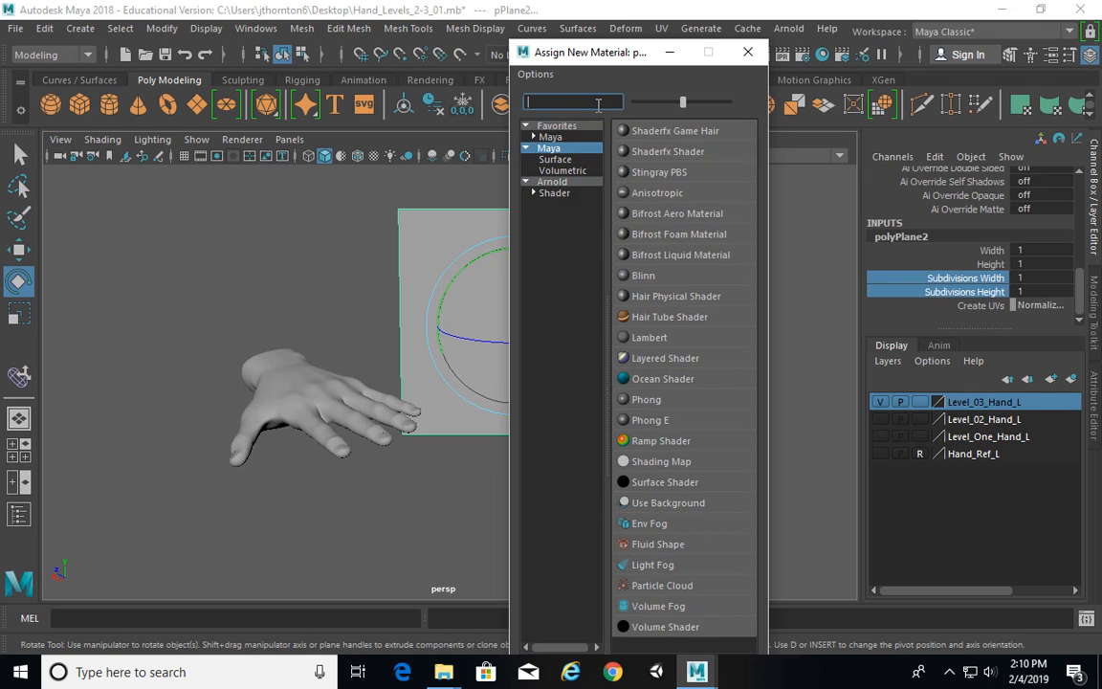
Assign a new Lambert material to the plane and connect a File texture to its color
type("lamb")
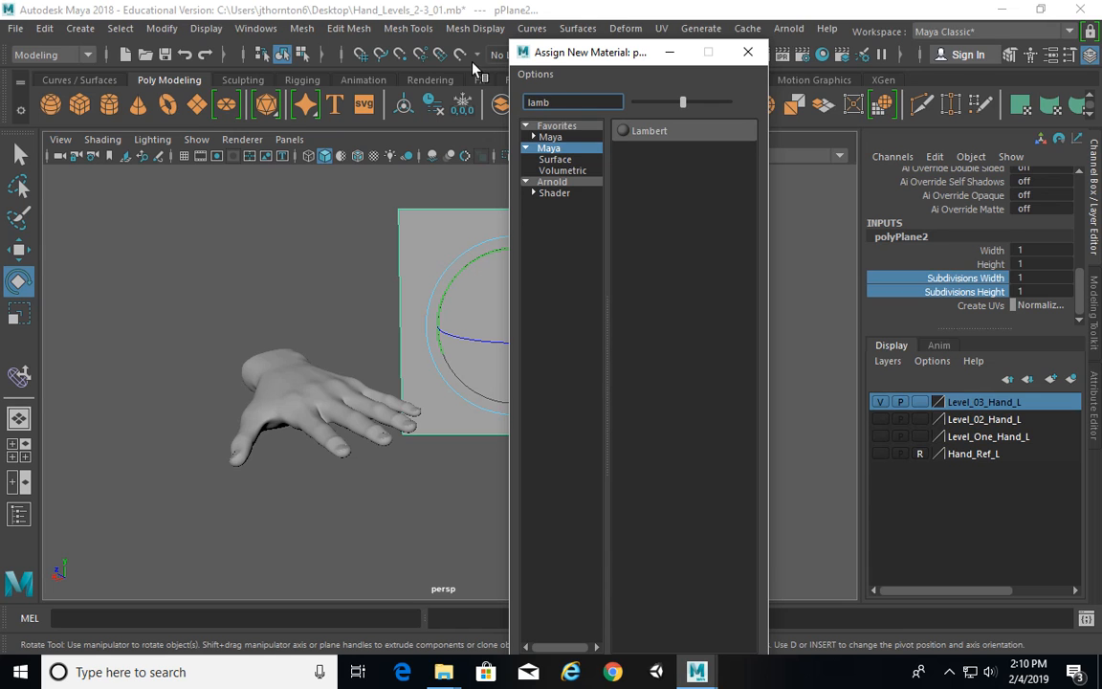
left_click(649, 131)
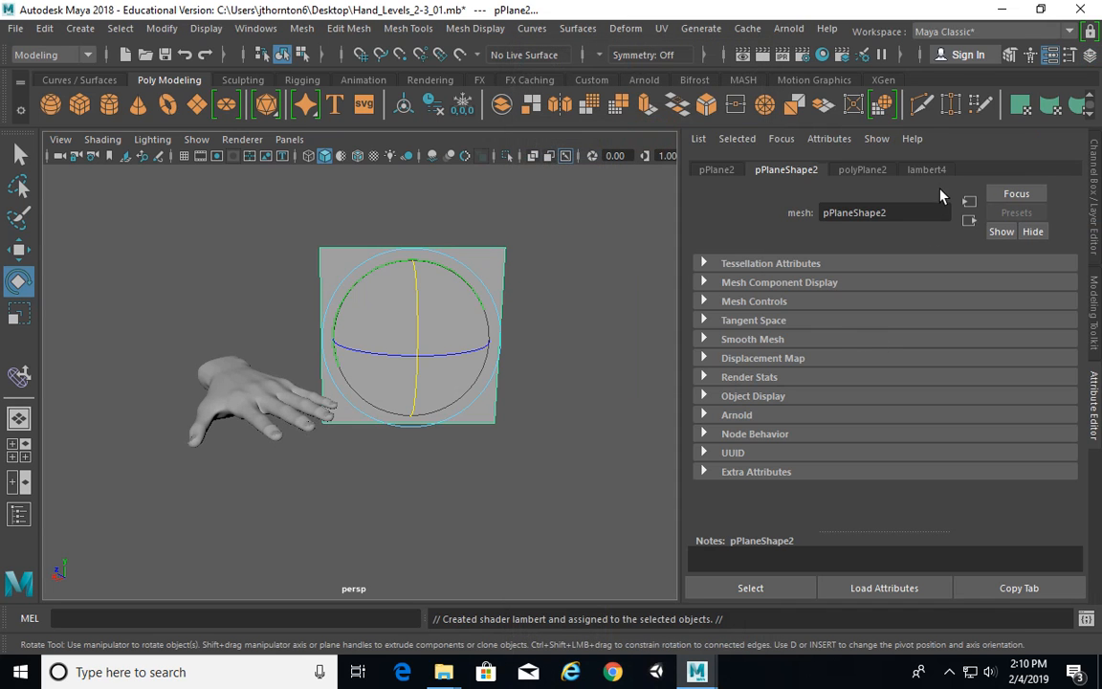
left_click(930, 172)
left_click(1047, 364)
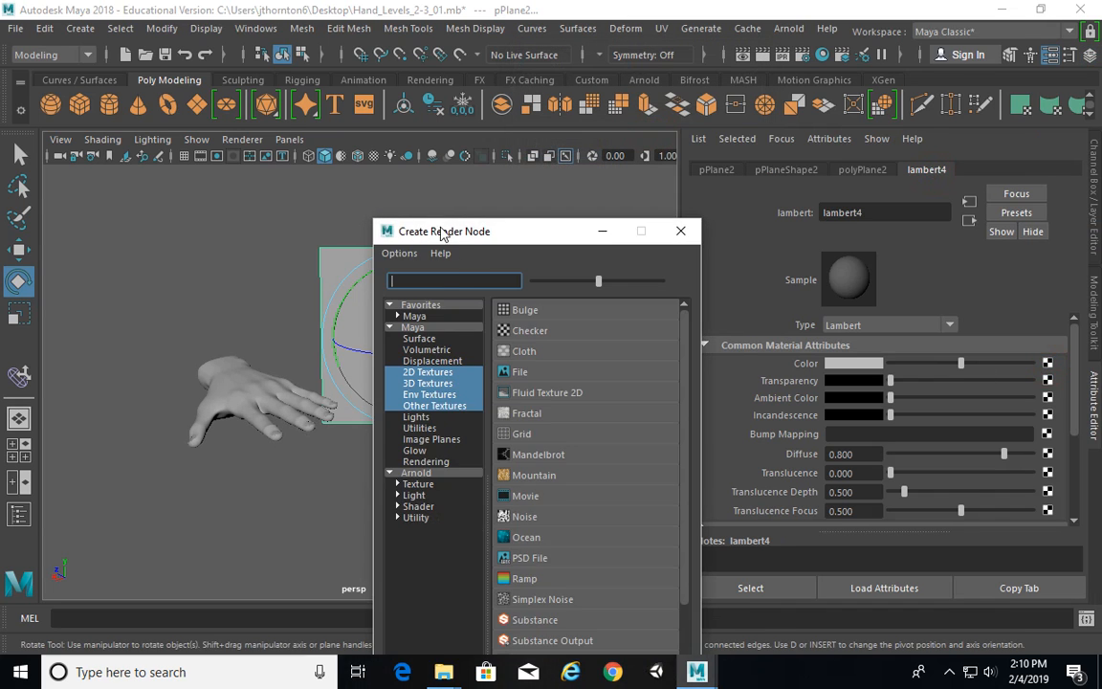
left_click_drag(484, 237, 455, 167)
left_click(510, 304)
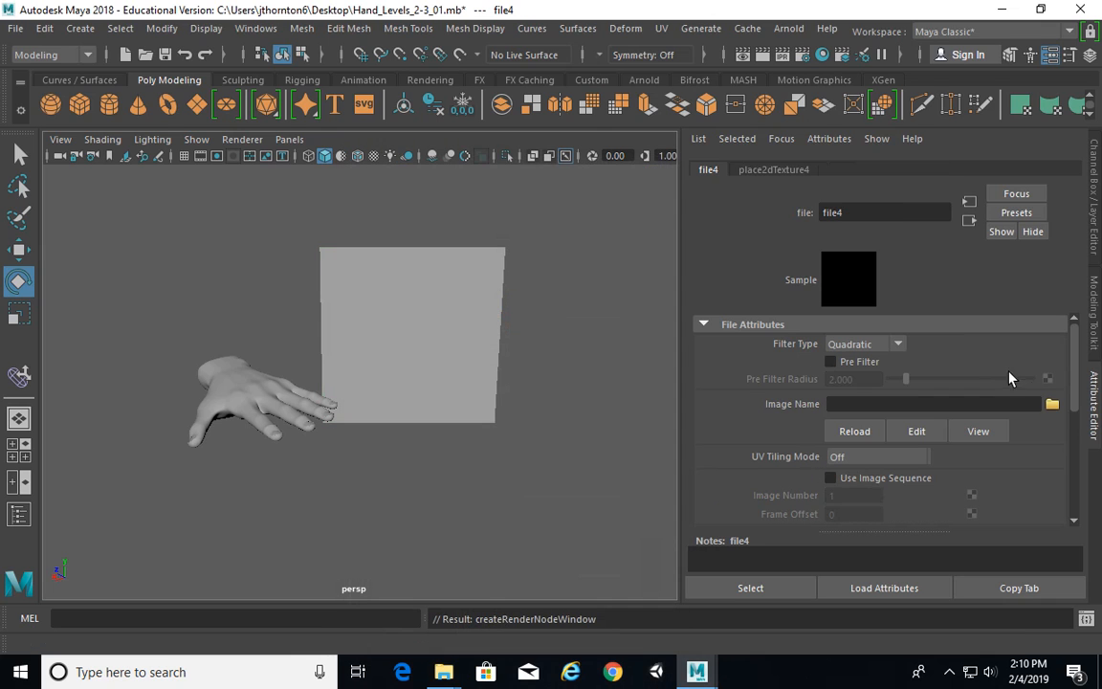
Preview the images in the Desktop's Hand_Ref folder and load GettyImages-157844809_web.jpg as the file texture's image
left_click(1052, 404)
left_click(111, 143)
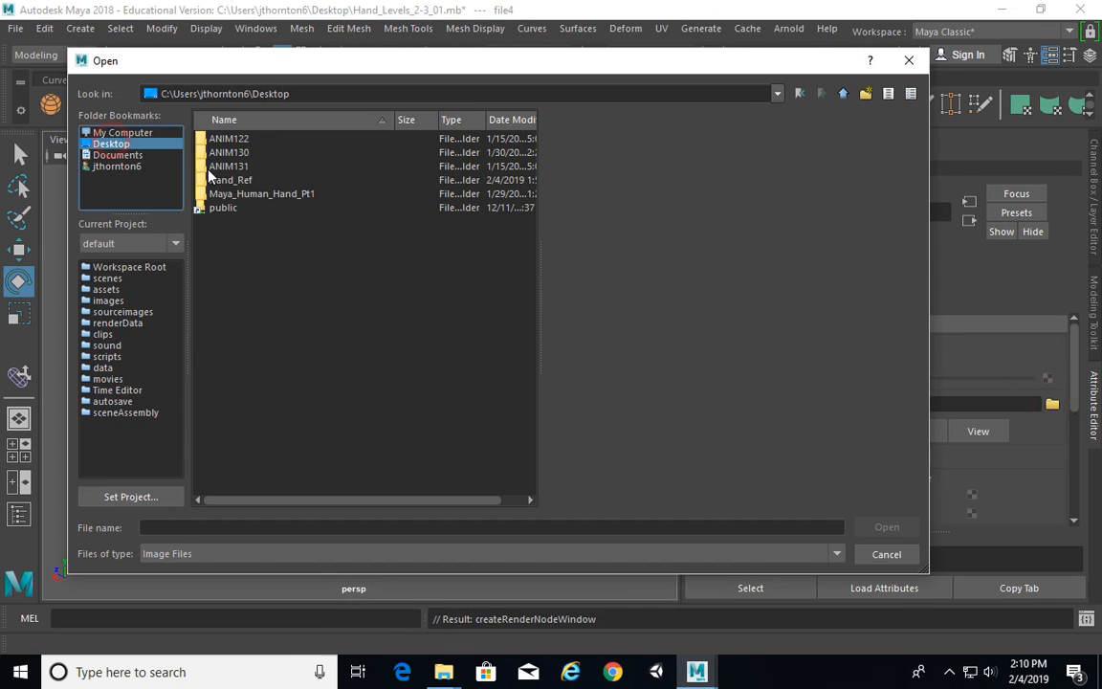
double_click(251, 181)
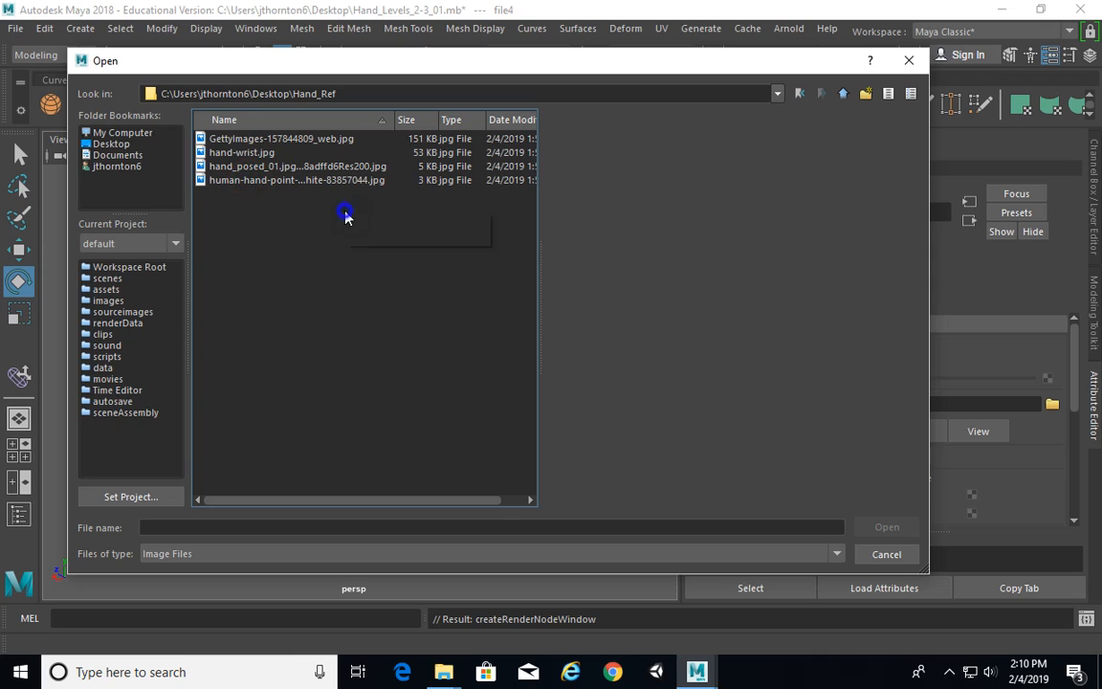
left_click(268, 165)
left_click(256, 140)
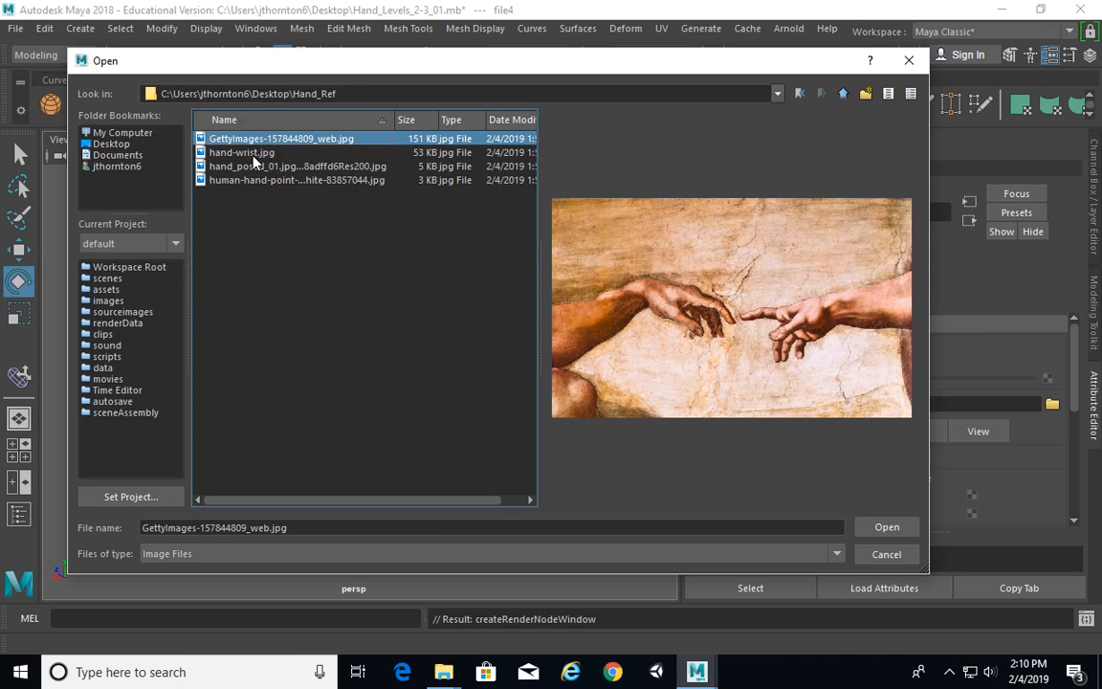
left_click(250, 152)
left_click(261, 167)
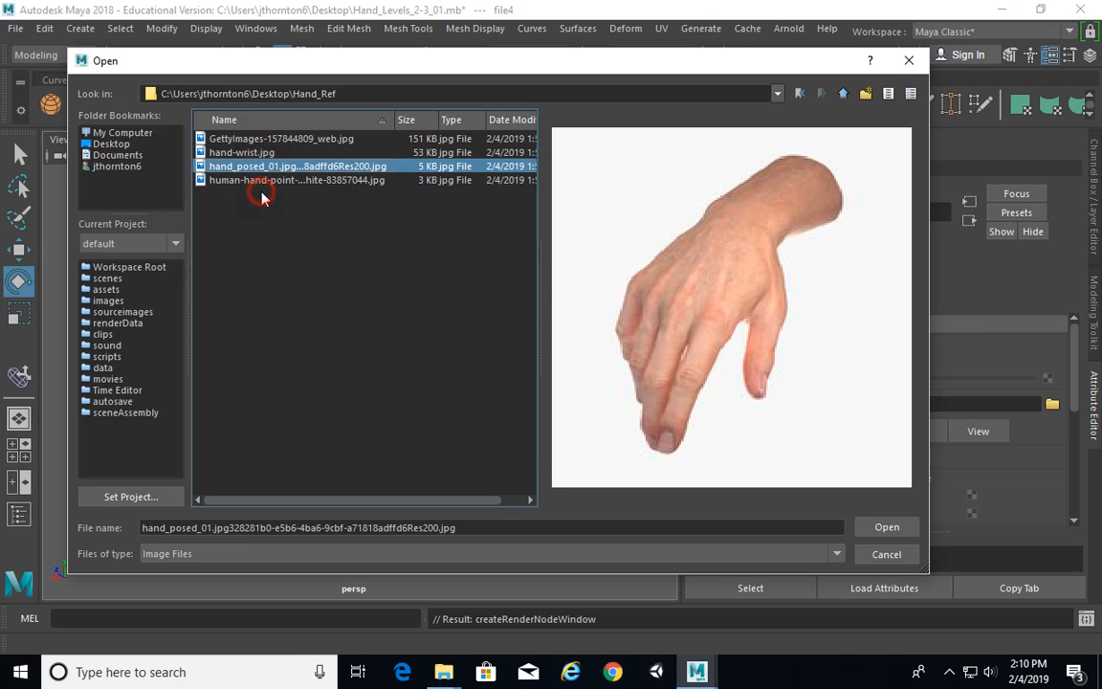
left_click(258, 182)
left_click(255, 140)
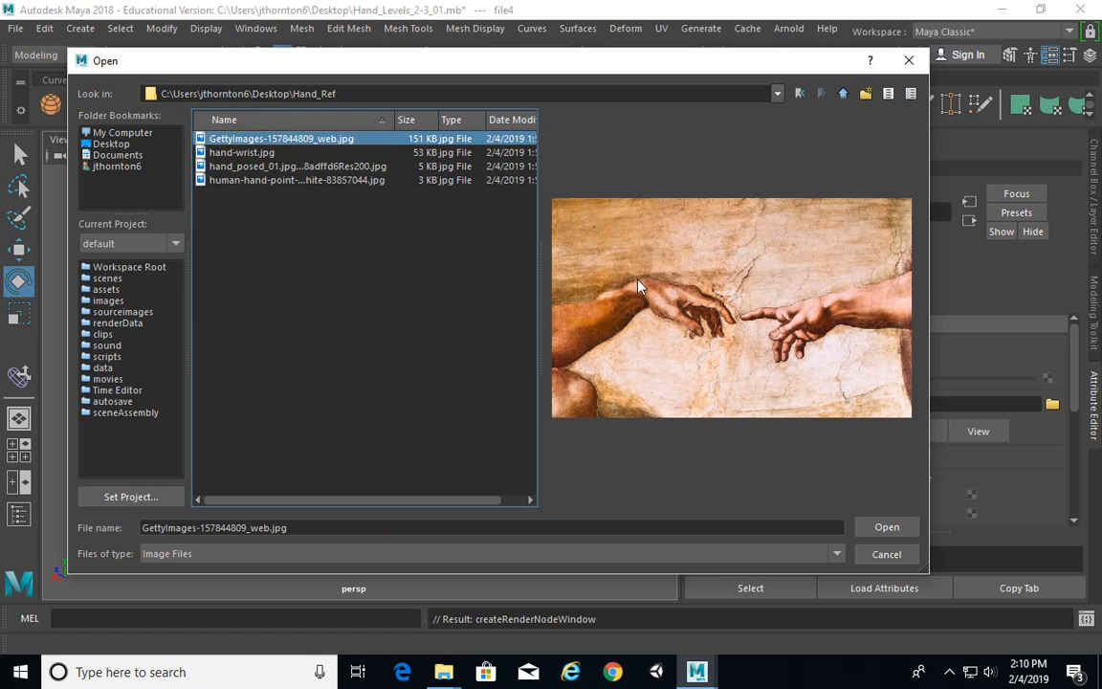
double_click(323, 141)
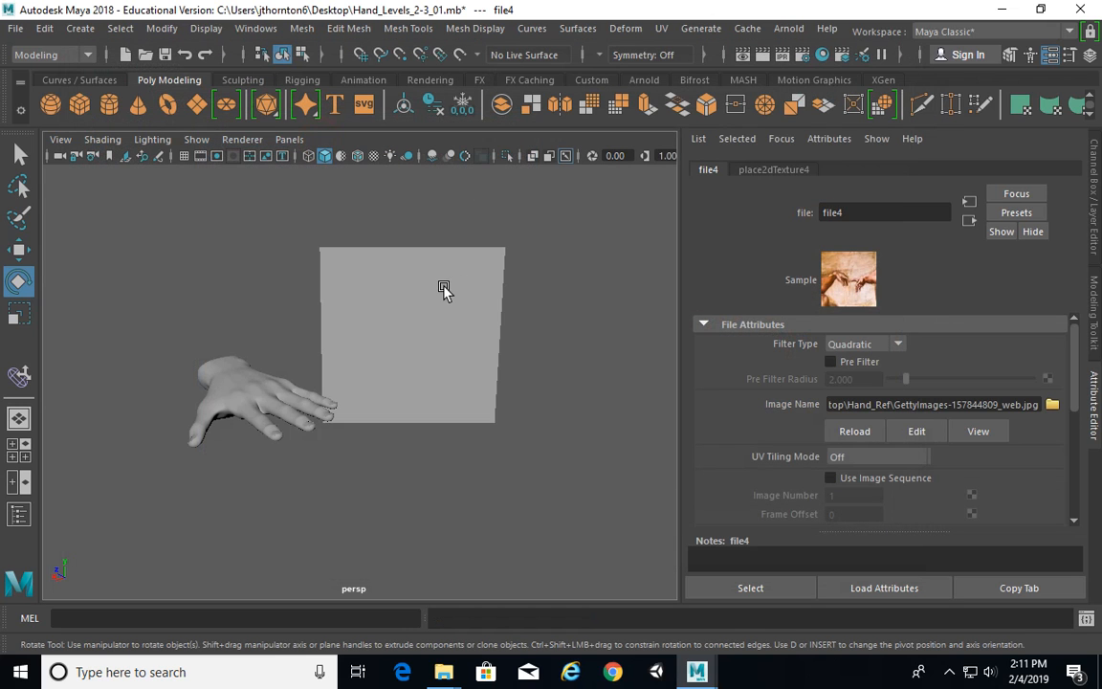
Turn on textured display and rotate the plane to about -106, 49 and -185 degrees so the painting stands upright
key("6")
right_click_drag(357, 297, 485, 298, "alt")
left_click(490, 304)
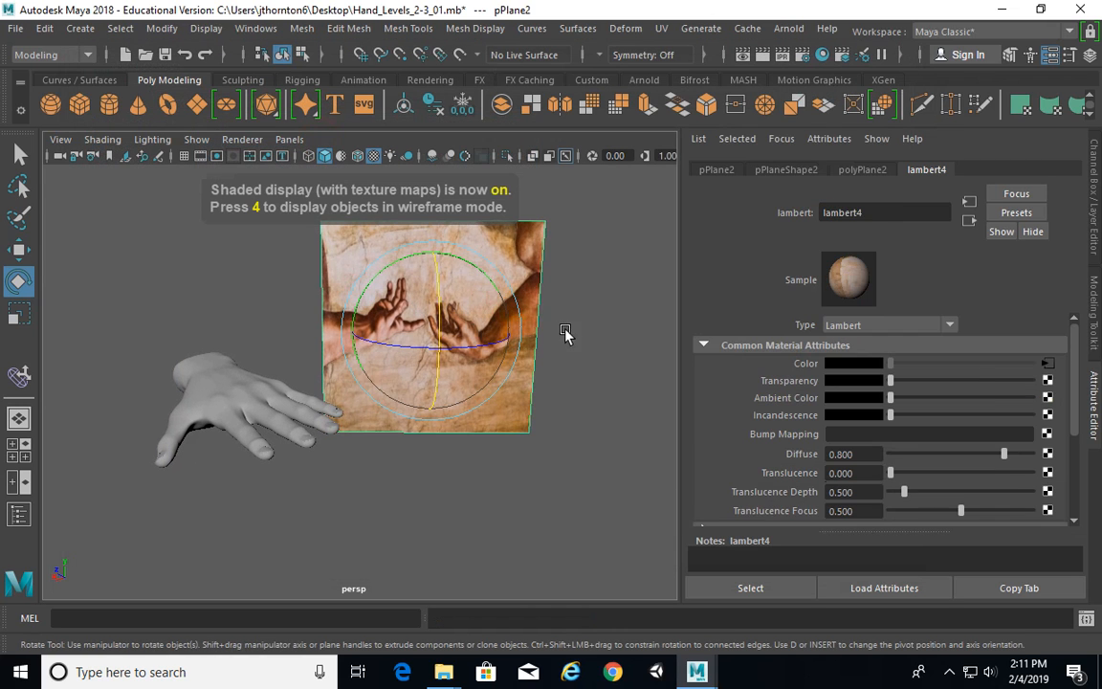
left_click_drag(436, 247, 346, 428)
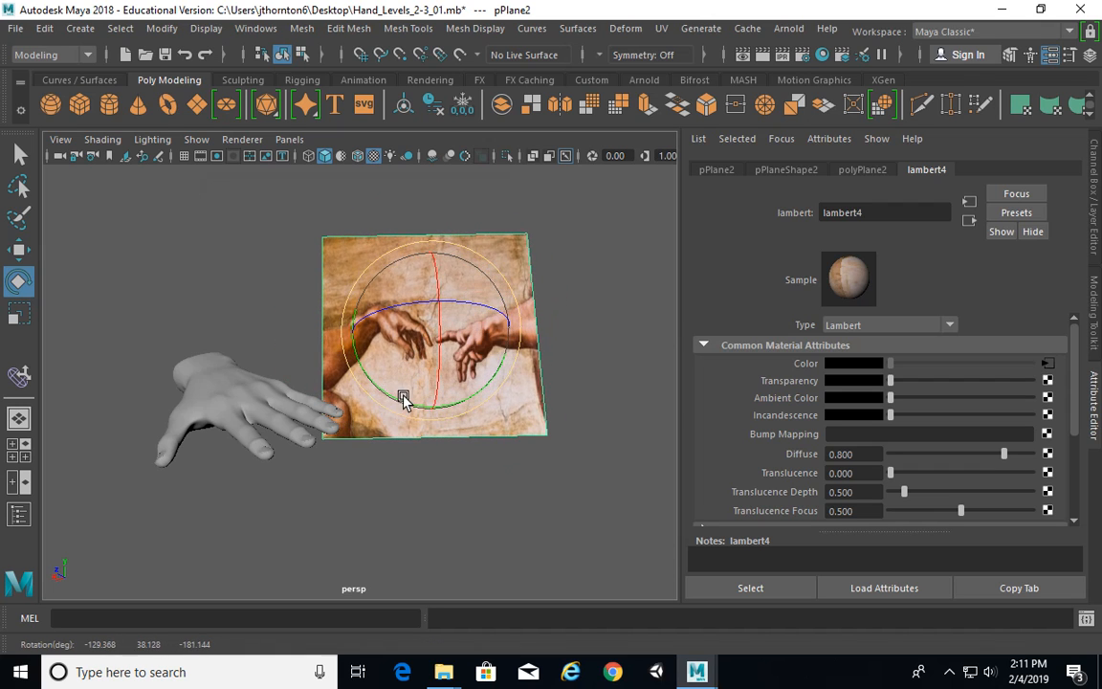
left_click_drag(402, 400, 406, 371)
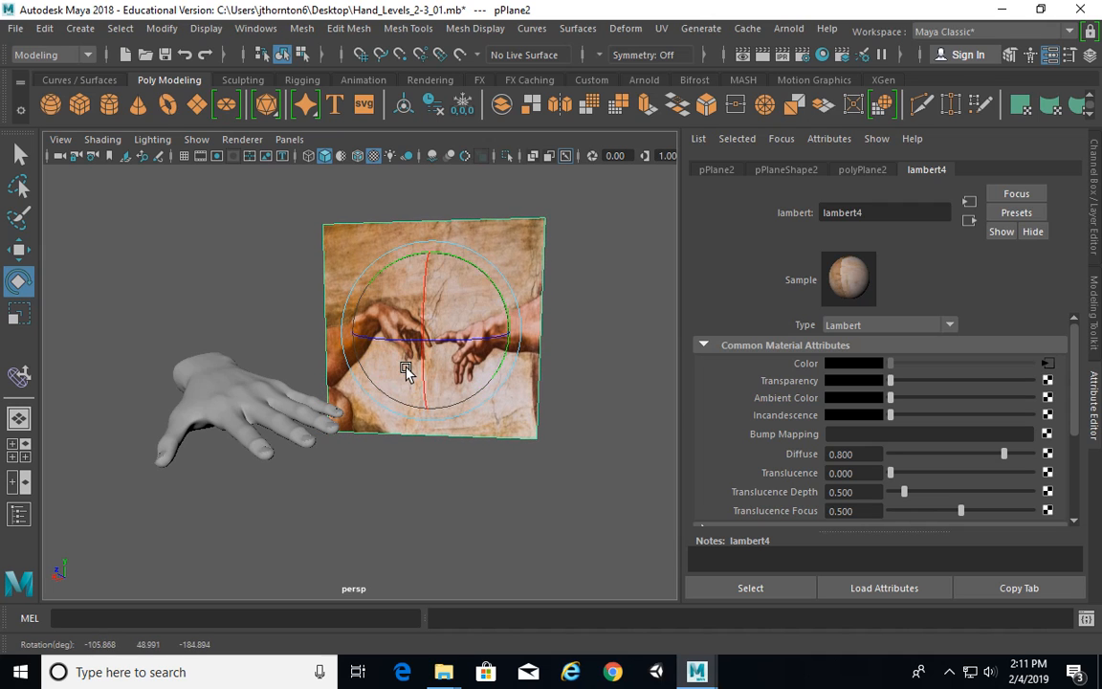
Stretch the plane wider to suit the painting's proportions and adjust its rotation behind the hand
key("r")
left_click_drag(478, 332, 551, 329)
key("e")
left_click_drag(450, 344, 485, 283)
scroll(512, 394, "up", 5)
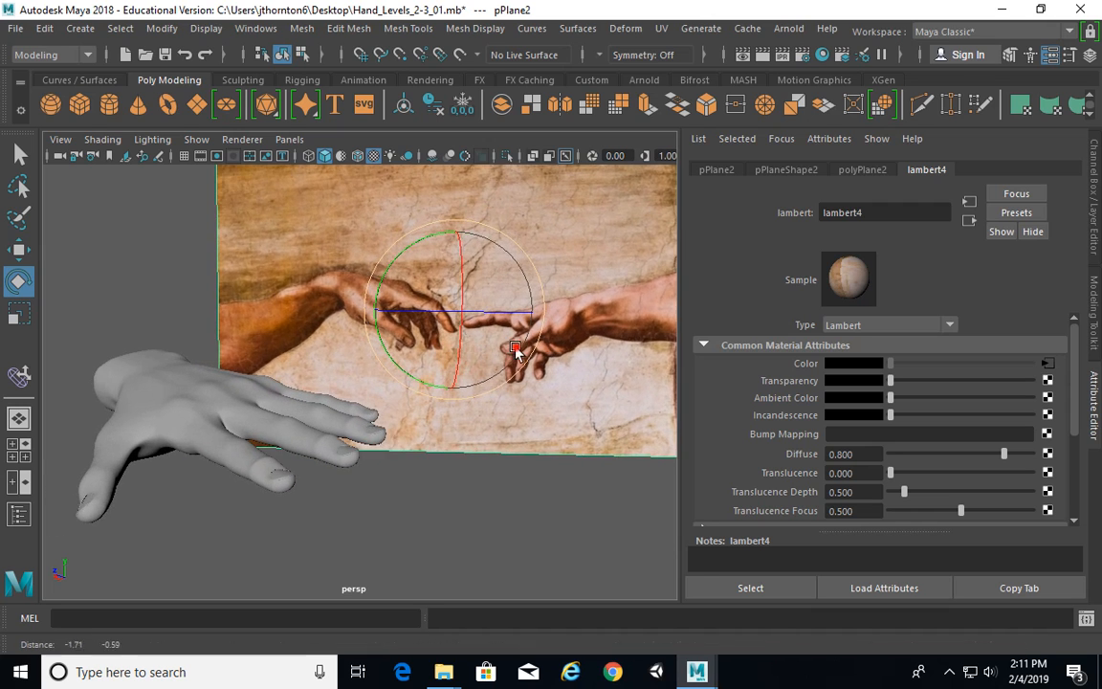
Select the hand mesh and frame it together with the painting for comparison
left_click_drag(516, 349, 287, 415, "alt")
key("q")
left_click(265, 434)
right_click_drag(280, 432, 440, 420, "alt")
left_click_drag(445, 416, 398, 287, "alt")
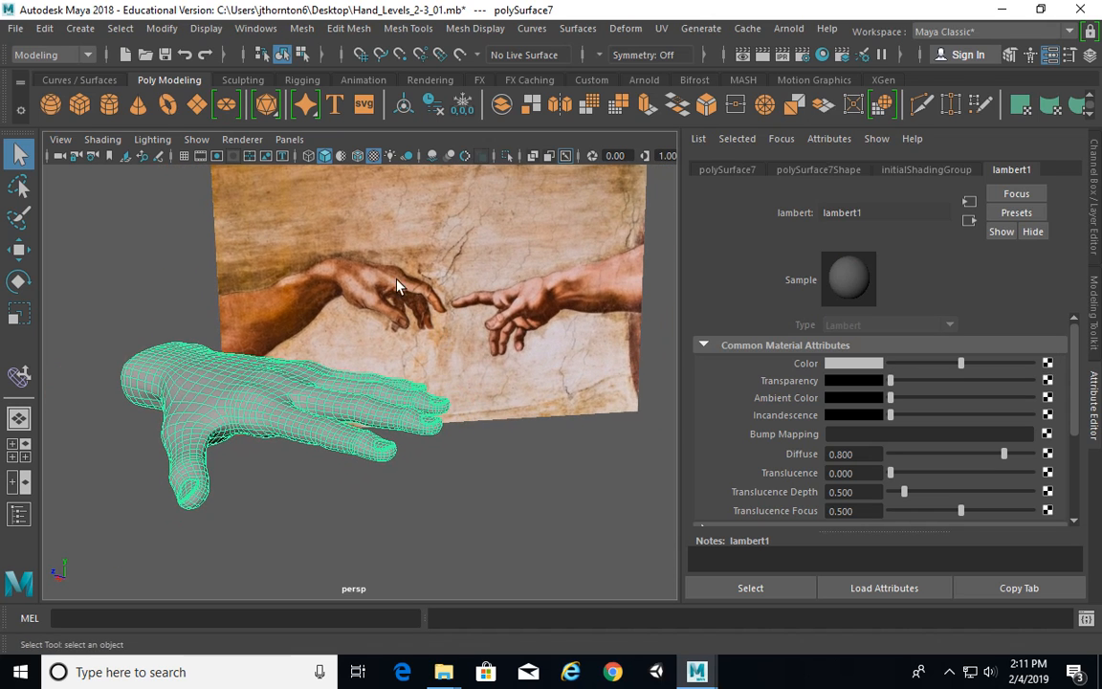
Unlock the hand mesh's translate, rotate and scale channels so that it can be transformed
mouse_move(383, 292)
left_mouse_down("alt")
mouse_move(381, 349)
mouse_move(406, 344)
mouse_move(306, 359)
mouse_move(348, 345)
mouse_move(327, 349)
mouse_move(381, 350)
mouse_move(351, 358)
mouse_move(411, 369)
mouse_move(350, 382)
mouse_move(382, 381)
mouse_move(315, 378)
left_mouse_up("alt")
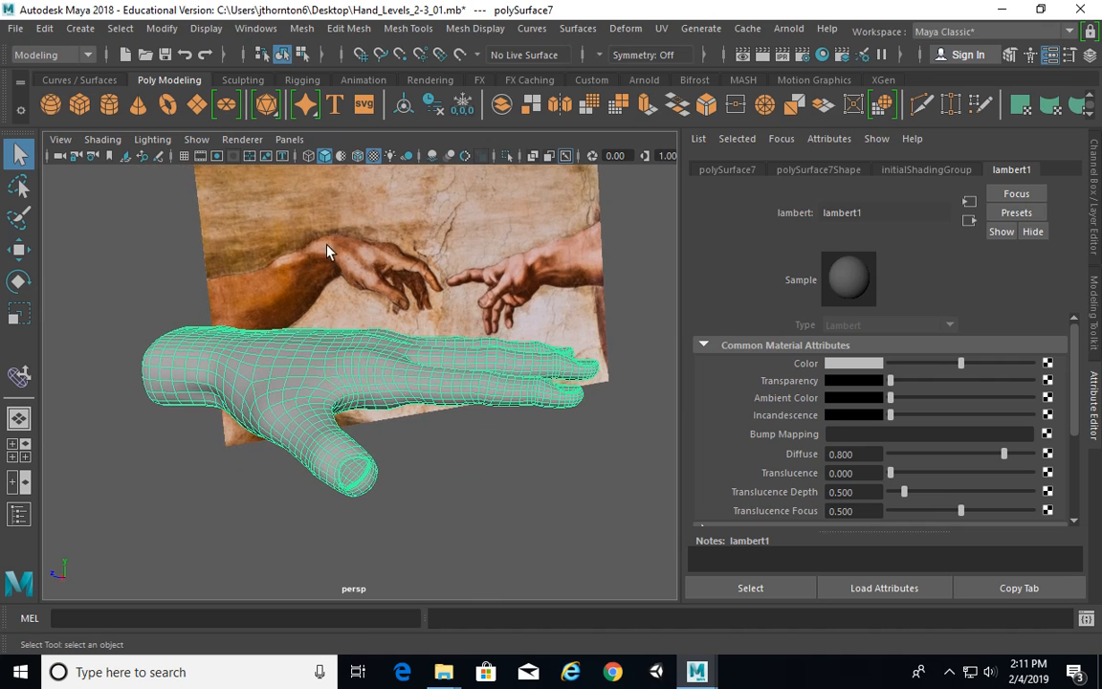
left_click_drag(307, 254, 270, 339, "alt")
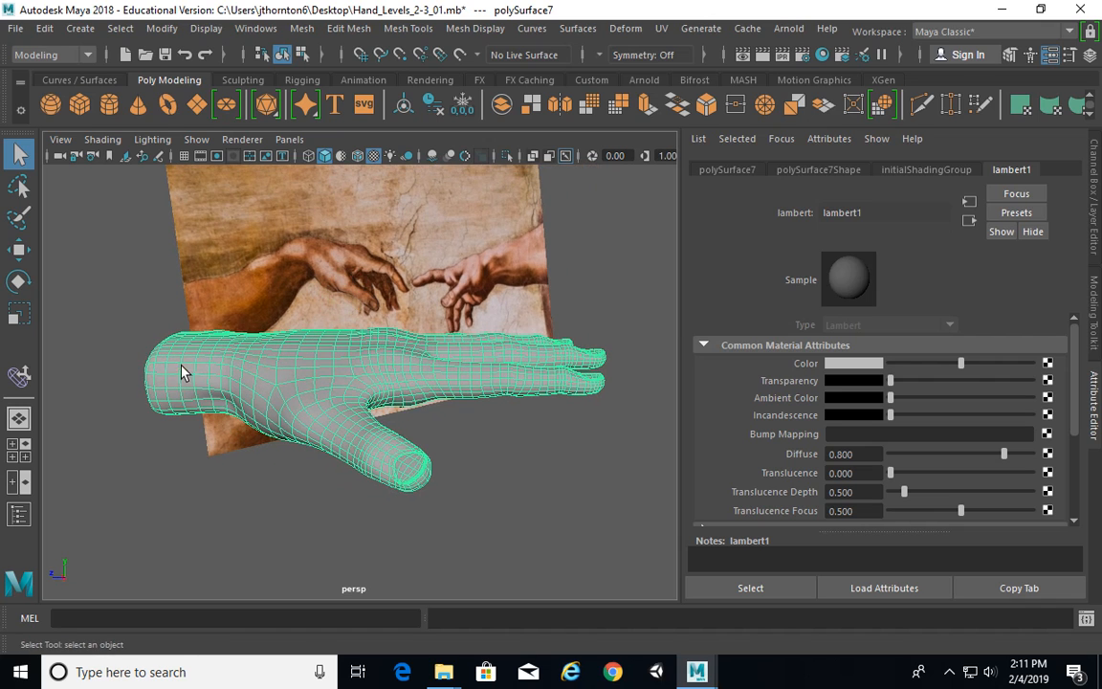
left_click_drag(352, 373, 371, 374, "alt")
key("e")
left_click_drag(448, 369, 430, 344, "alt")
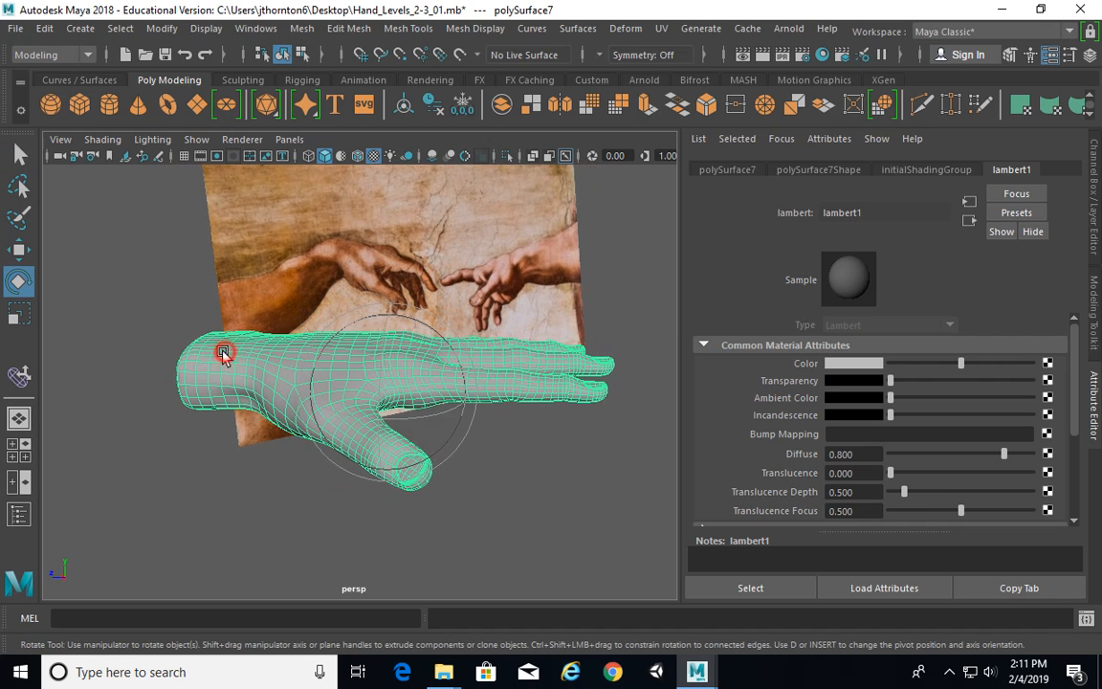
left_click(1093, 183)
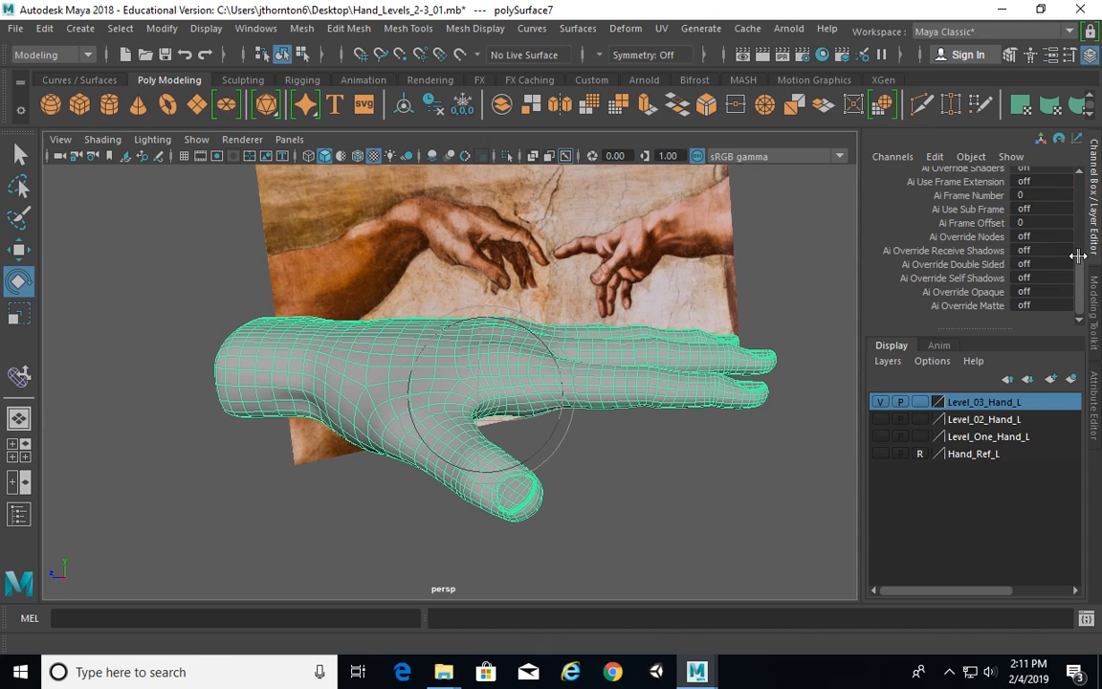
scroll(1078, 255, "up", 10)
left_click_drag(990, 188, 995, 287)
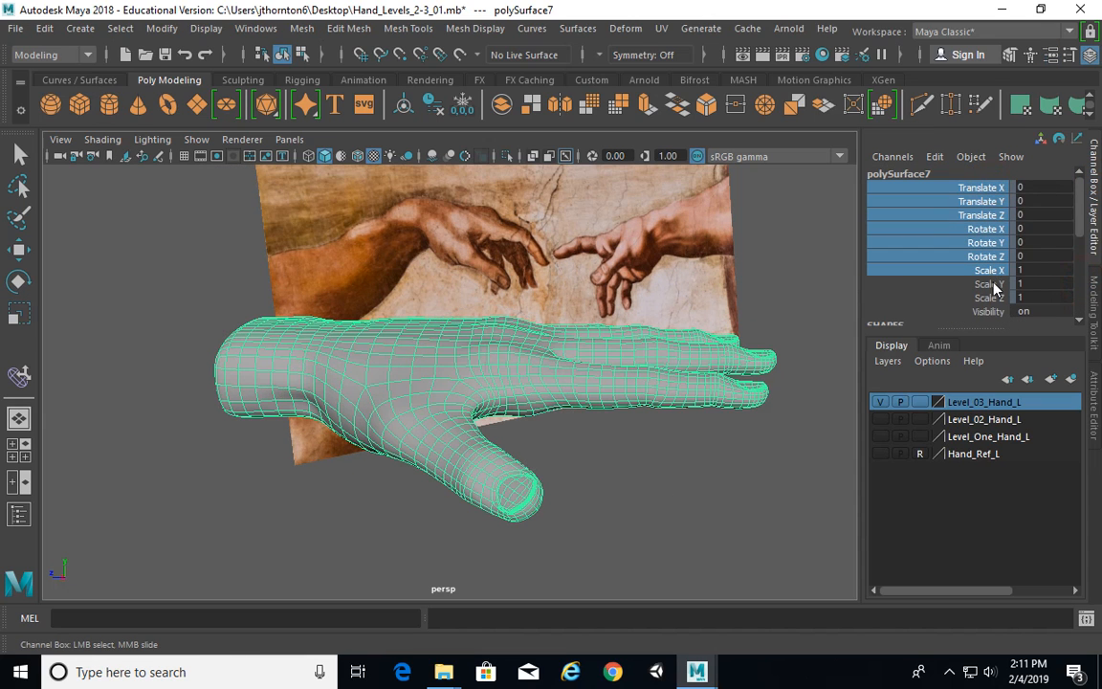
right_click(995, 292)
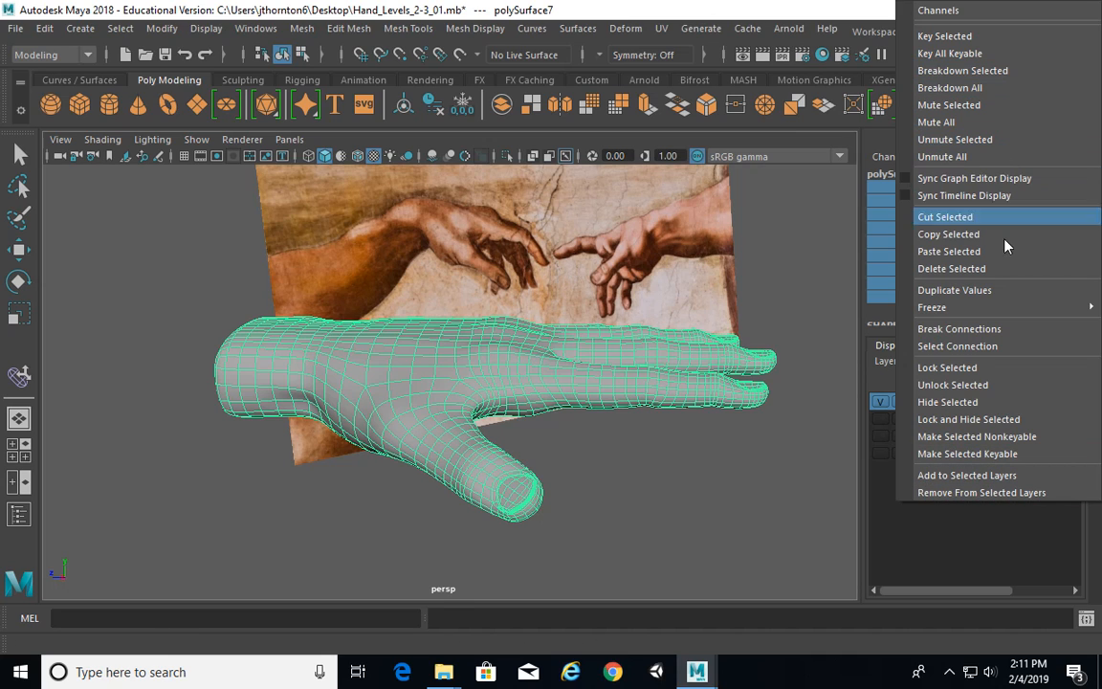
mouse_move(978, 310)
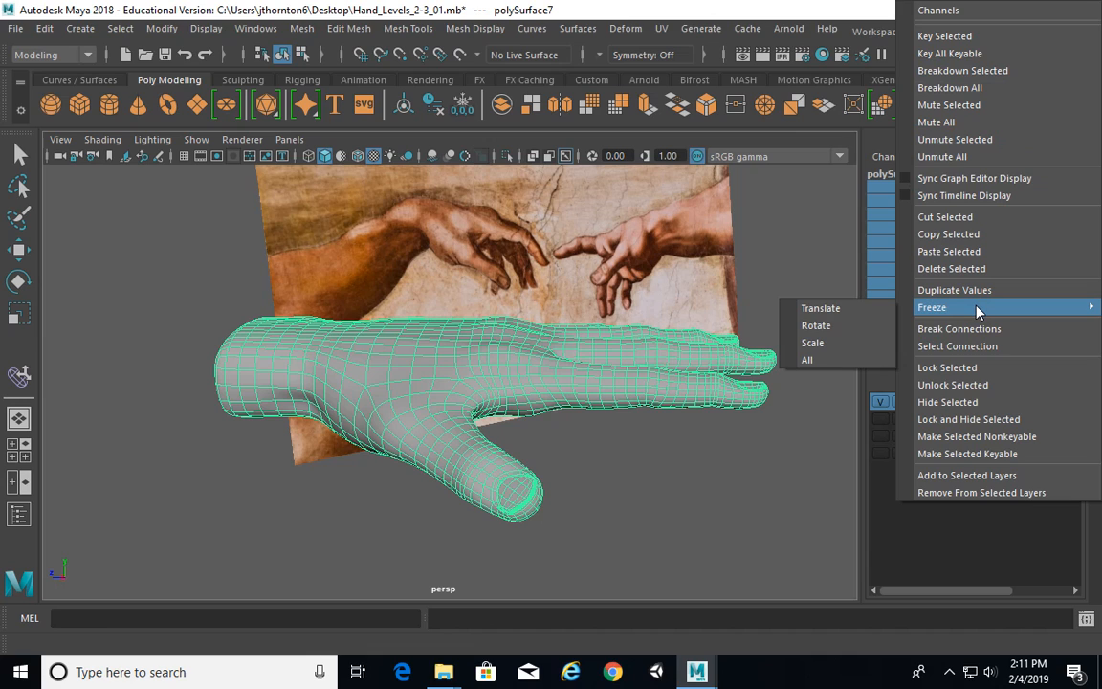
left_click(985, 385)
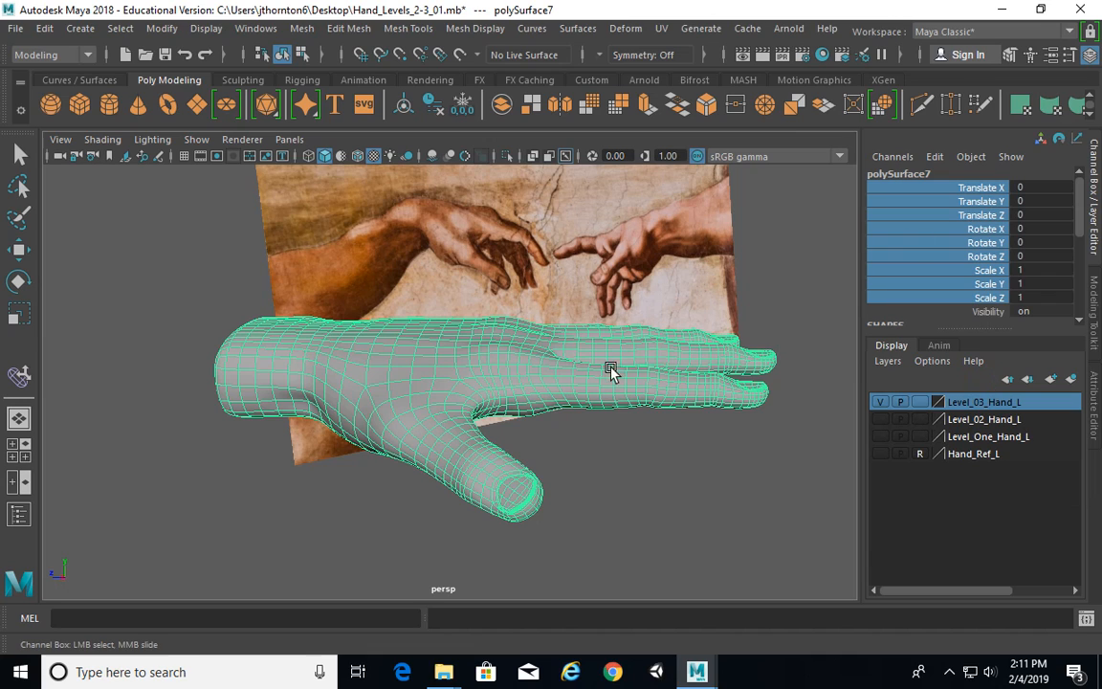
Move the hand mesh's rotation pivot from the palm to the wrist end
key("e")
left_click(428, 356)
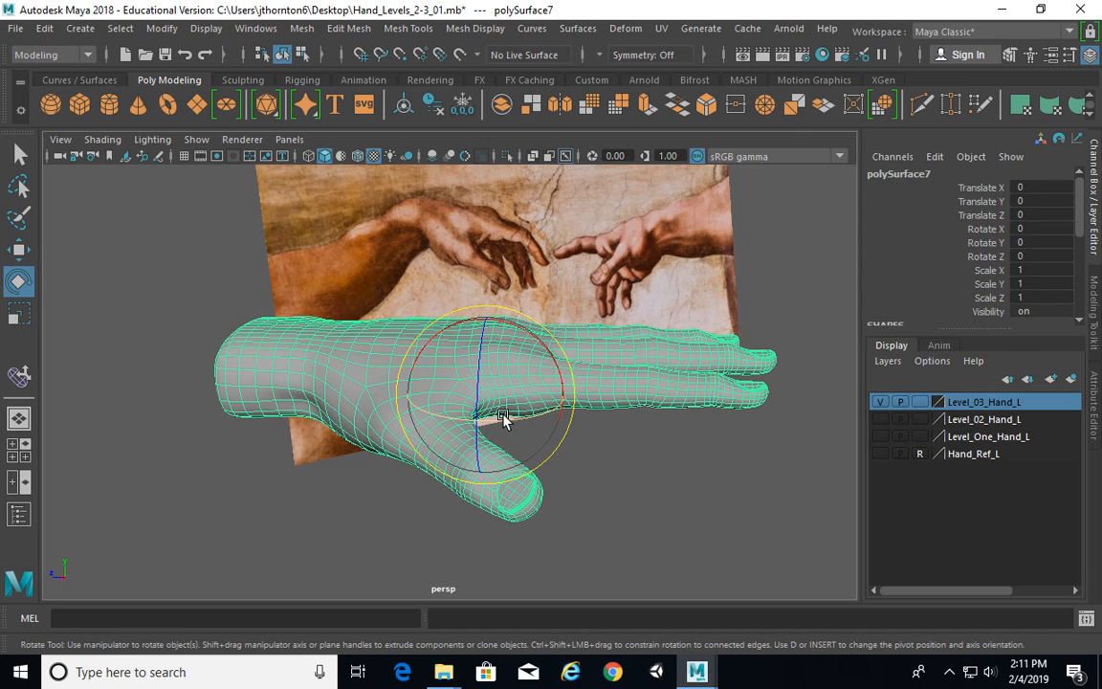
key("d")
left_click_drag(442, 402, 190, 378)
key("d")
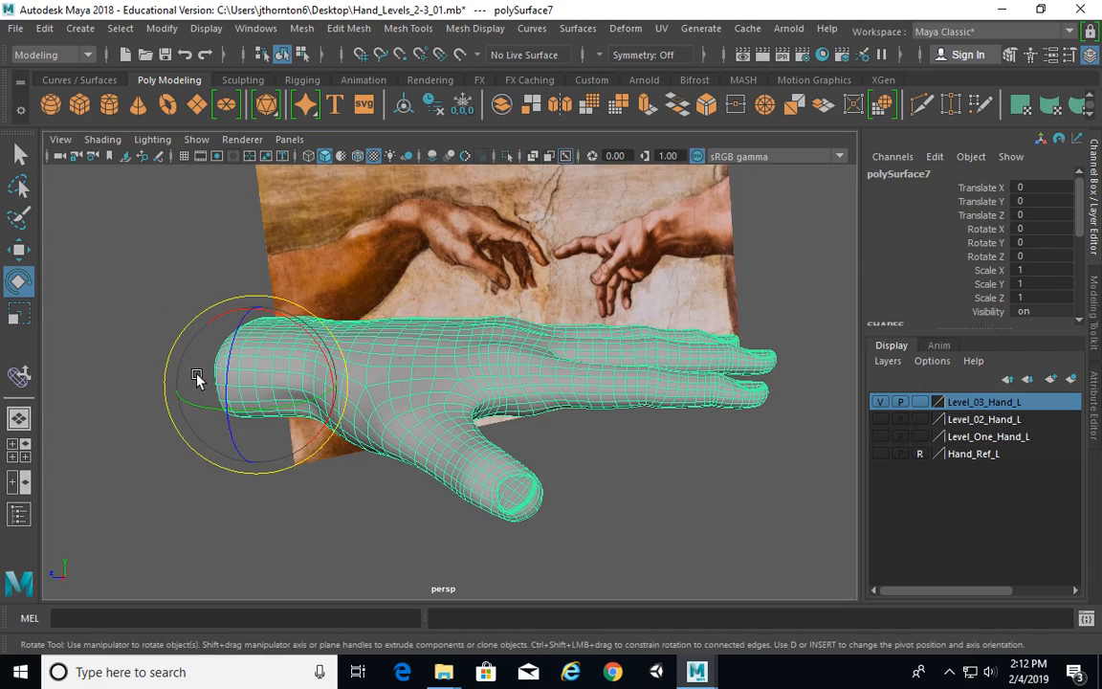
Rotate the hand about its wrist to about 15.5, -3.9 and 13.6 degrees to follow the painted arm
left_click_drag(176, 336, 329, 309, "alt")
left_click_drag(349, 395, 387, 365, "alt")
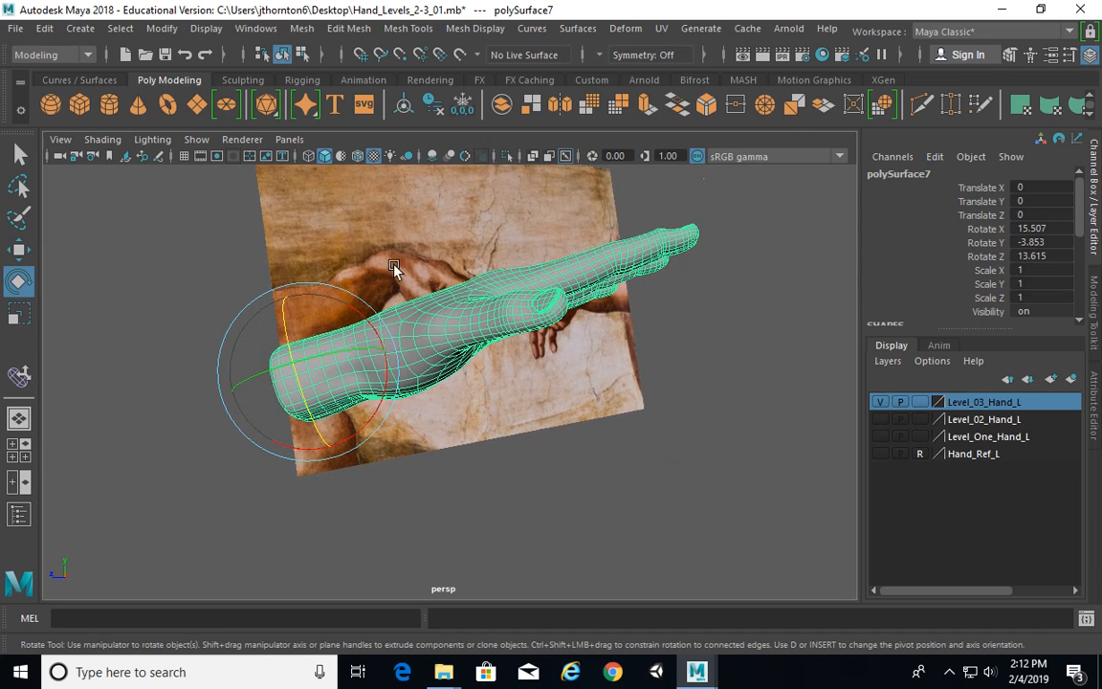
key("d")
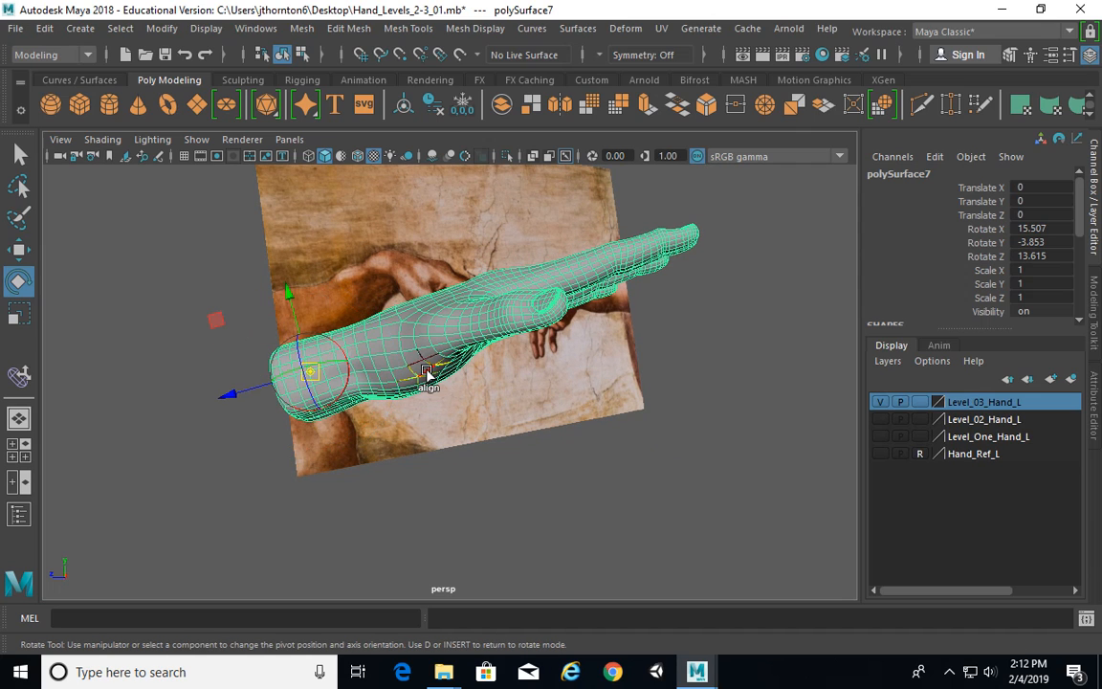
left_click_drag(474, 352, 518, 346, "alt")
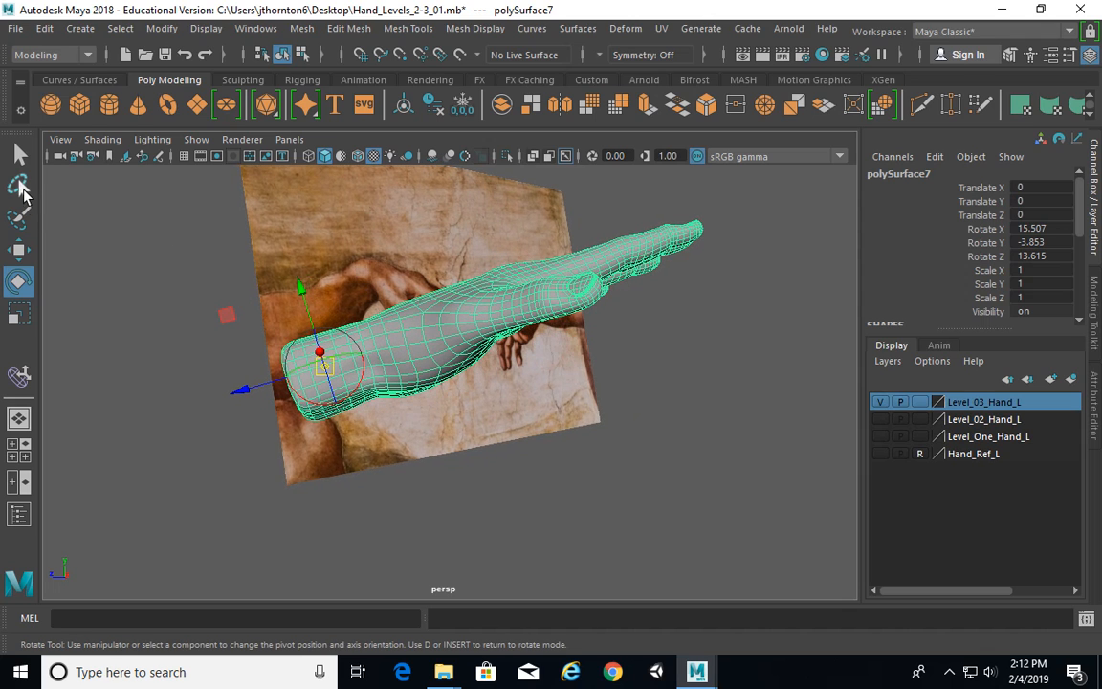
left_click(20, 187)
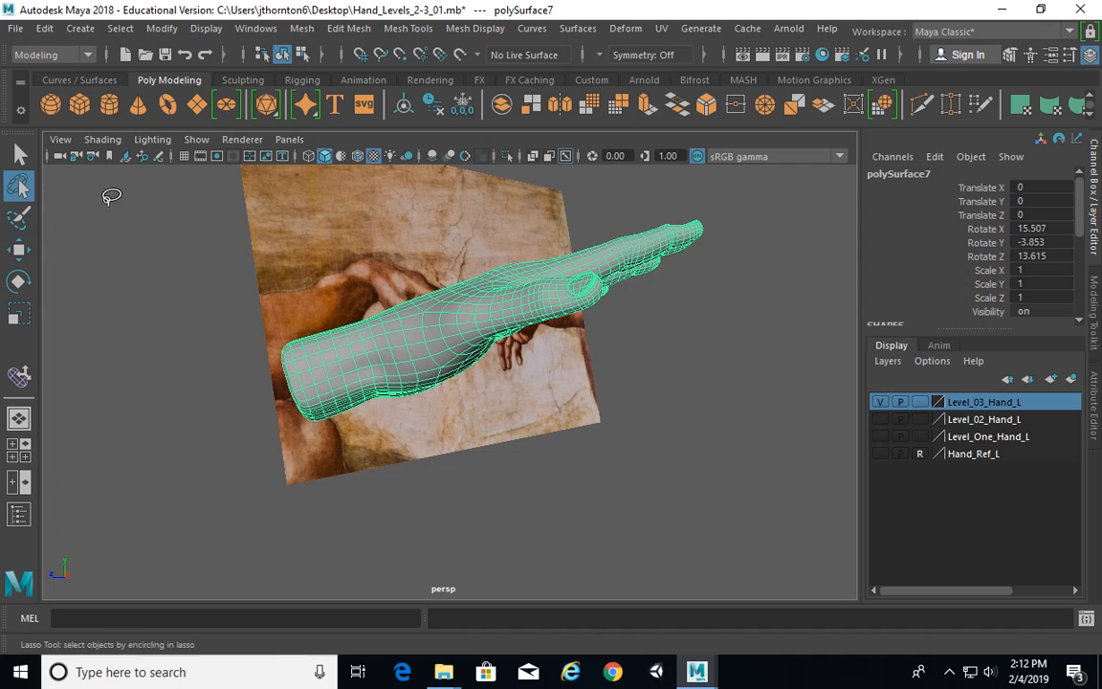
scroll(425, 272, "down", 3)
left_click_drag(775, 312, 660, 217)
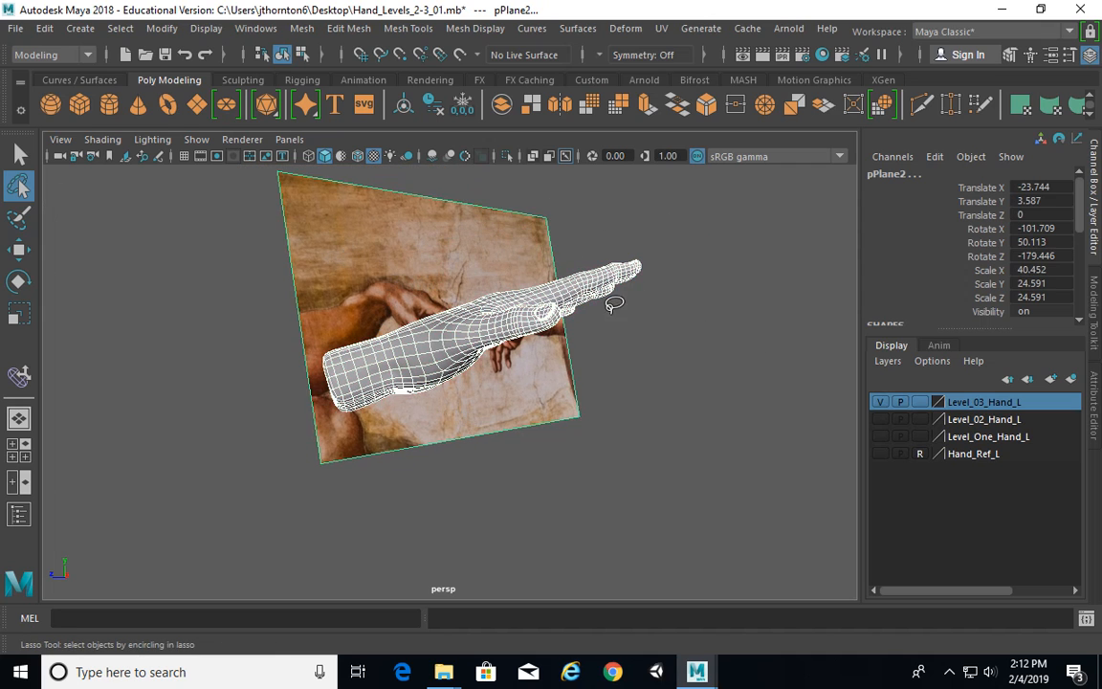
mouse_move(527, 342)
left_mouse_down("alt")
mouse_move(527, 352)
mouse_move(560, 335)
left_mouse_up("alt")
left_click(720, 293)
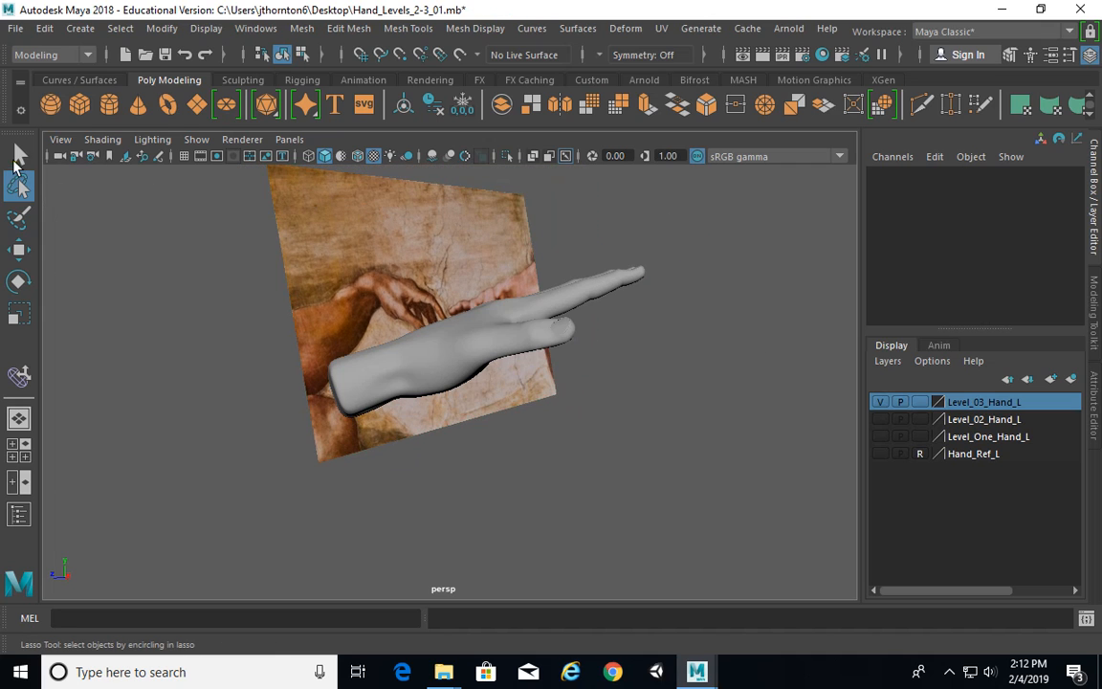
Put the painting plane on a new display layer and set that layer to reference so it cannot be selected
left_click(19, 155)
left_click(403, 243)
middle_click_drag(833, 371, 829, 407, "alt")
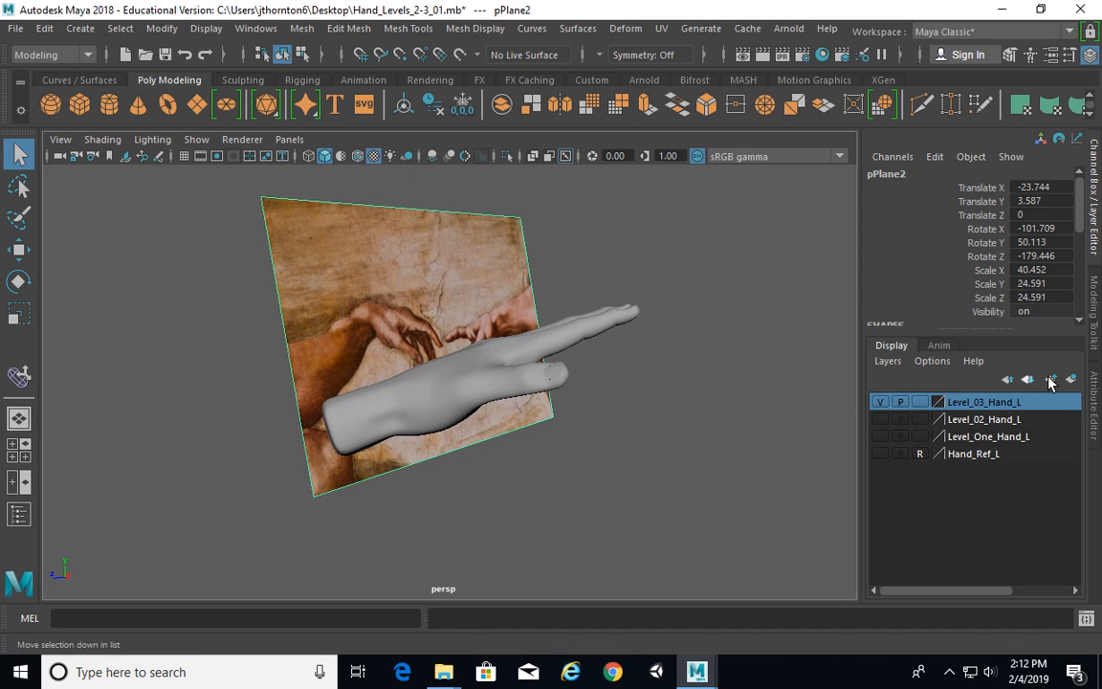
left_click(1070, 379)
left_click(882, 403)
left_click(881, 403)
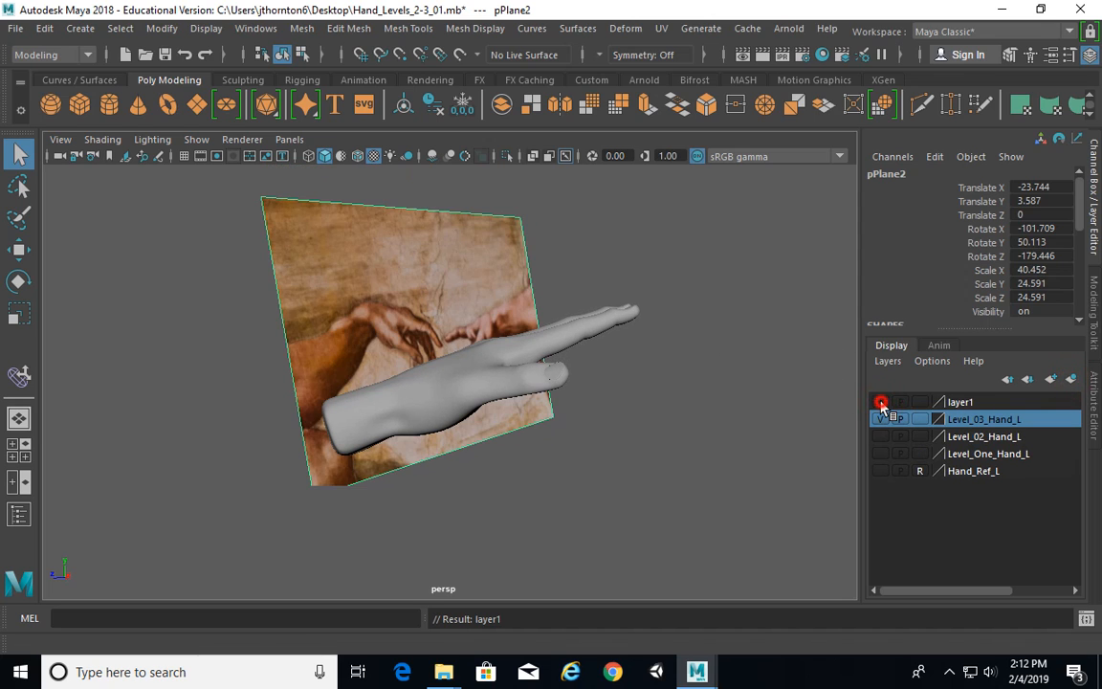
left_click(922, 402)
left_click(921, 401)
left_click(681, 278)
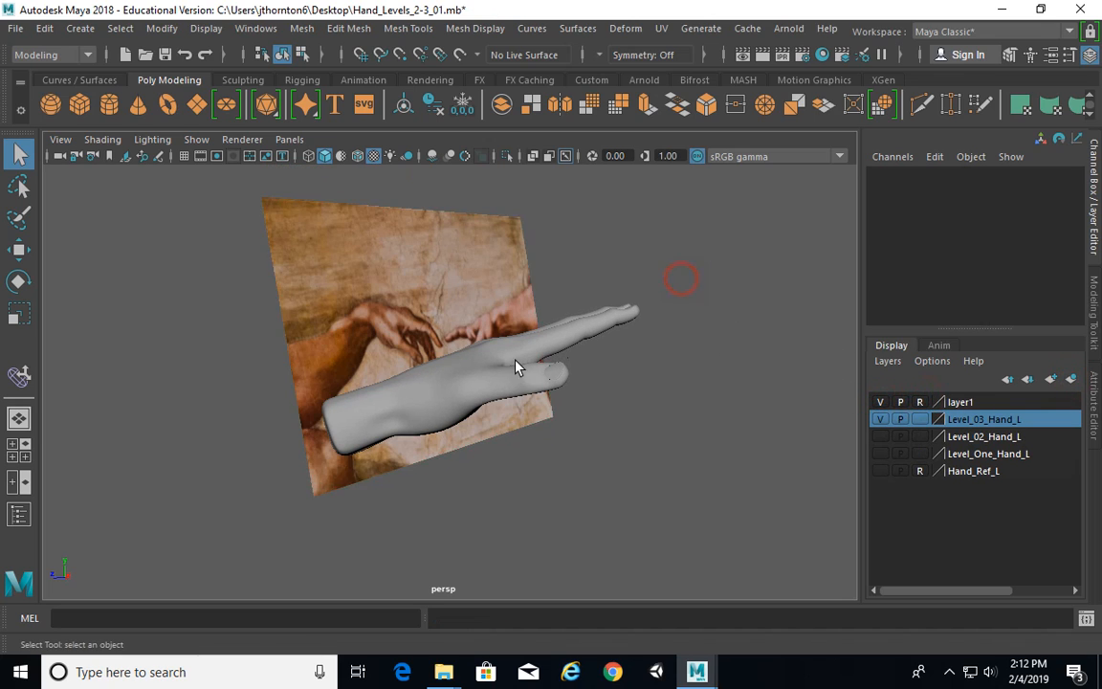
Switch the hand mesh to vertex mode and lasso-select all vertices from the wrist to the fingertips
left_click(515, 362)
mouse_move(630, 390)
left_mouse_down("alt")
mouse_move(619, 391)
mouse_move(622, 473)
mouse_move(583, 424)
mouse_move(686, 307)
mouse_move(620, 290)
mouse_move(728, 264)
mouse_move(703, 346)
mouse_move(610, 292)
mouse_move(583, 356)
left_mouse_up("alt")
right_click_drag(458, 391, 386, 179)
mouse_move(534, 277)
left_mouse_down("alt")
mouse_move(539, 349)
mouse_move(532, 300)
left_mouse_up("alt")
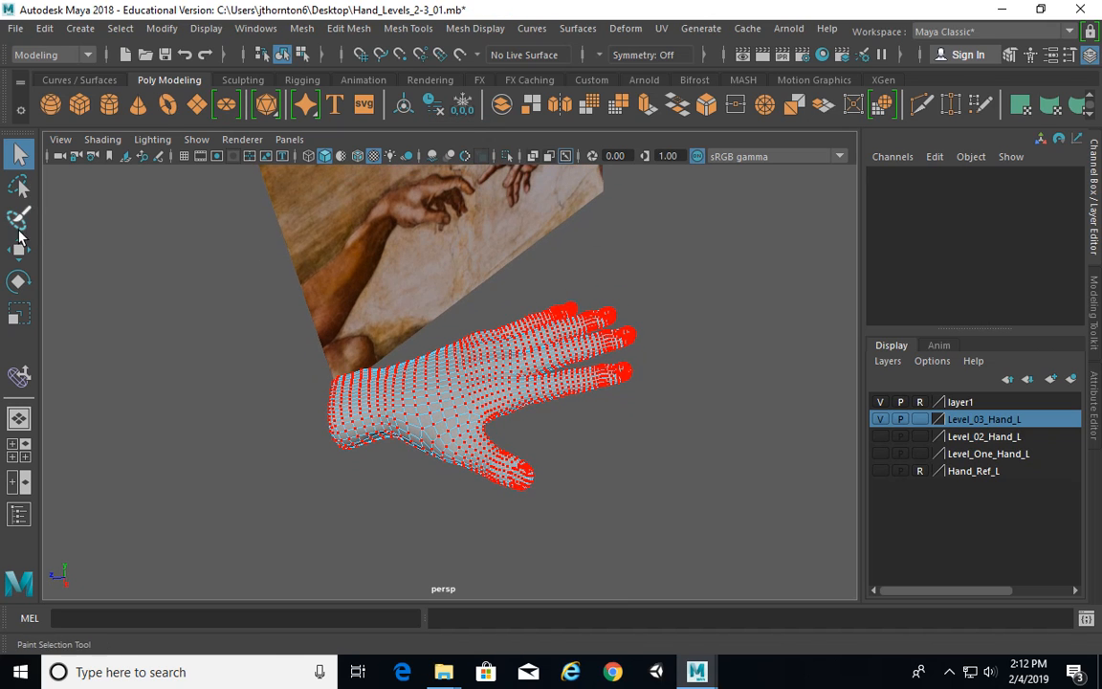
left_click_drag(490, 366, 466, 271, "alt")
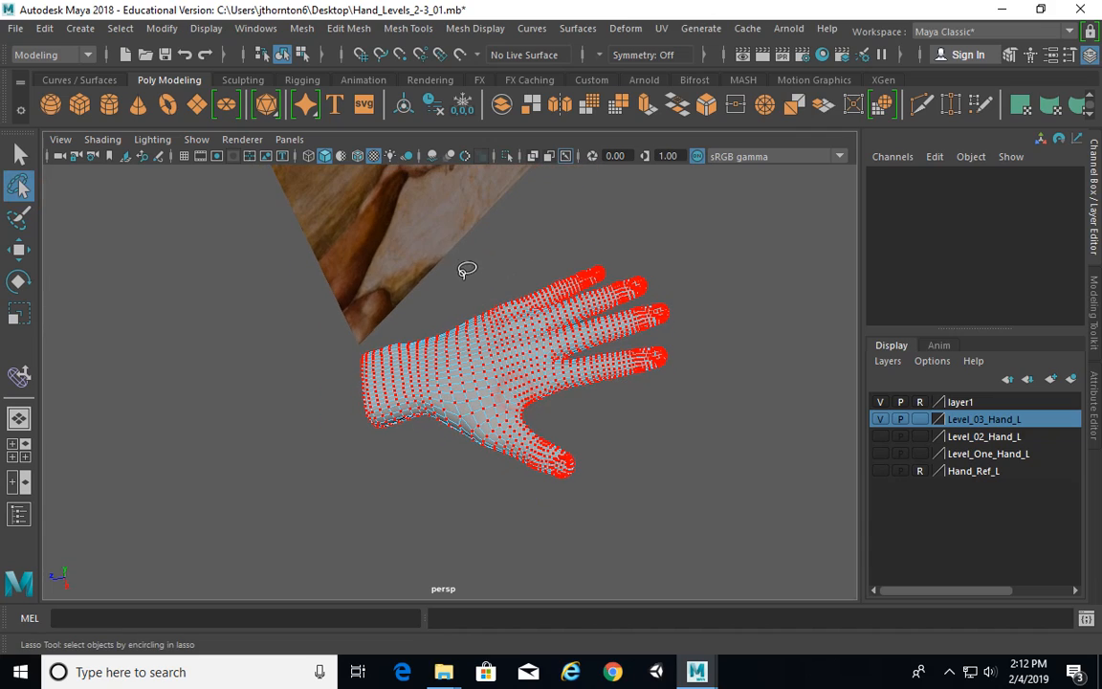
mouse_move(494, 487)
left_mouse_down()
mouse_move(738, 276)
mouse_move(583, 394)
mouse_move(576, 241)
mouse_move(555, 191)
left_mouse_up()
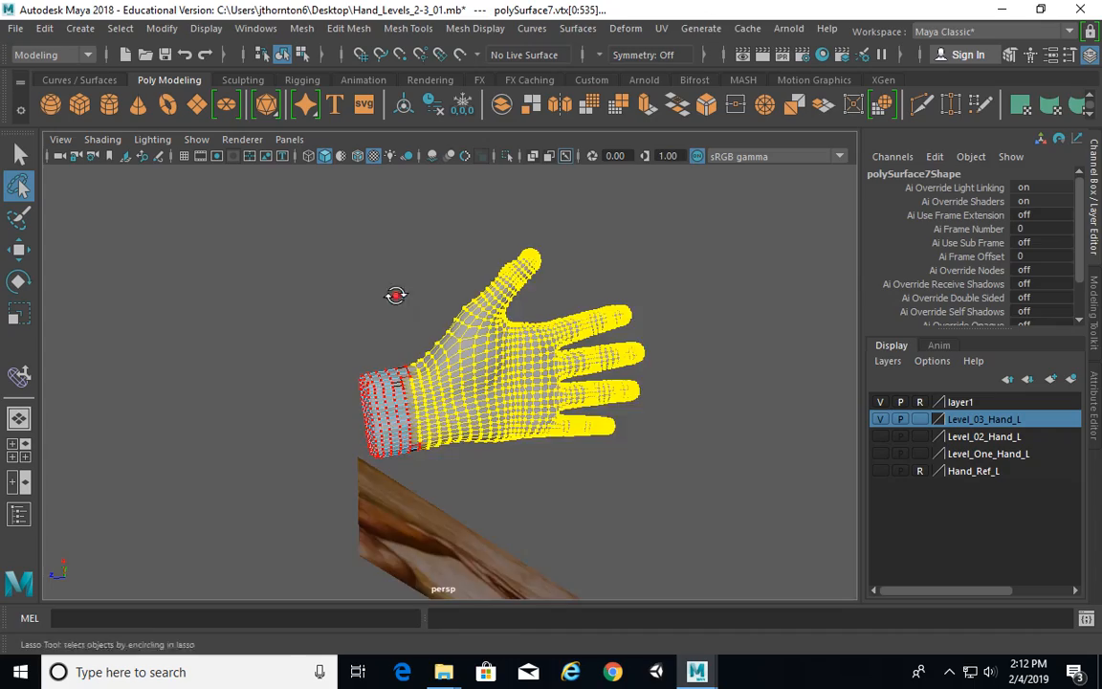
Refine the vertex selection's edge into an even line around the wrist, leaving the forearm stub unselected
scroll(388, 408, "up", 4)
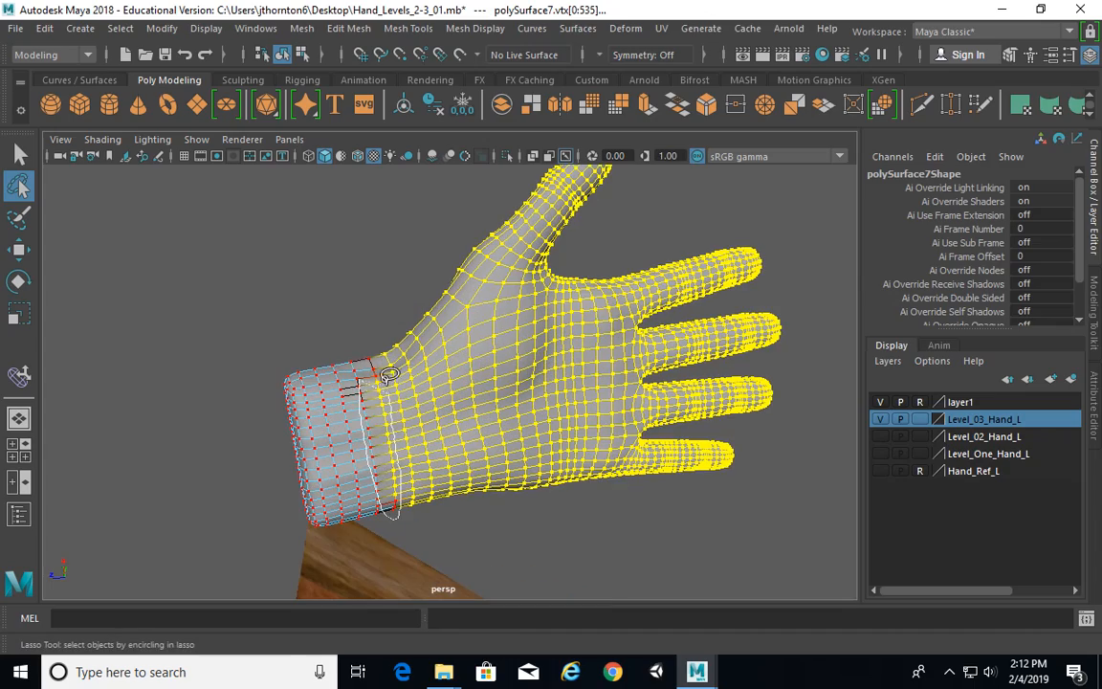
mouse_move(520, 417)
left_mouse_down("alt")
mouse_move(581, 581)
mouse_move(598, 559)
mouse_move(581, 504)
mouse_move(512, 396)
mouse_move(516, 478)
mouse_move(531, 443)
mouse_move(523, 409)
mouse_move(529, 469)
mouse_move(536, 462)
mouse_move(468, 390)
mouse_move(433, 376)
mouse_move(333, 273)
left_mouse_up("alt")
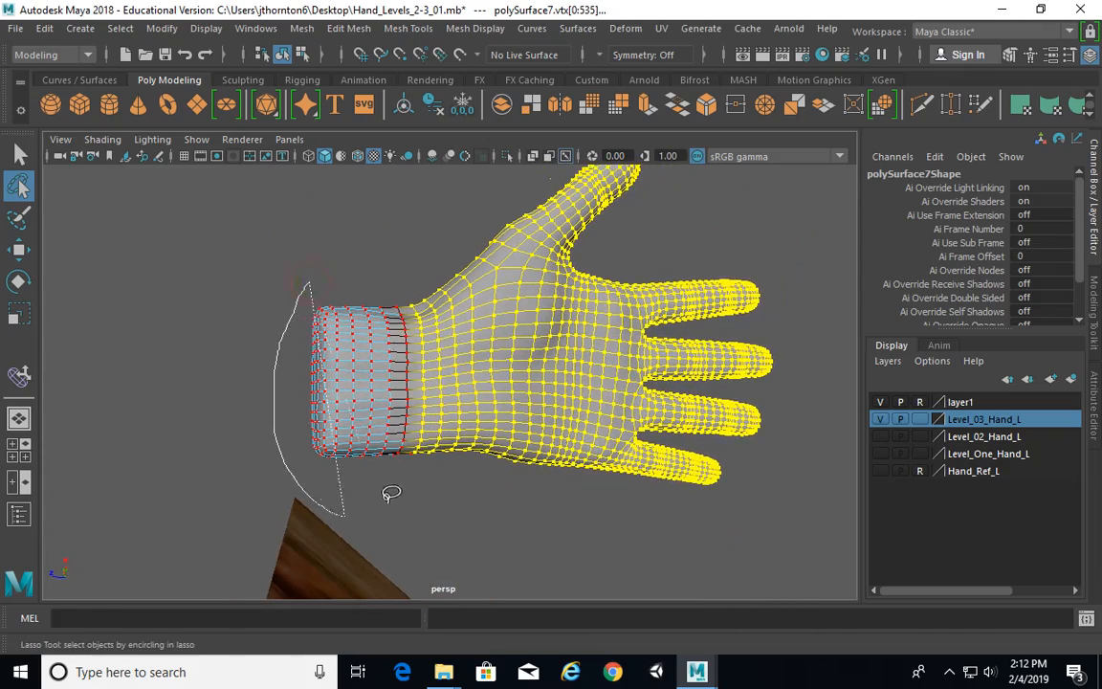
mouse_move(408, 280)
left_mouse_down("alt")
mouse_move(559, 491)
mouse_move(559, 538)
mouse_move(599, 554)
left_mouse_up("alt")
left_click_drag(458, 350, 488, 333, "alt")
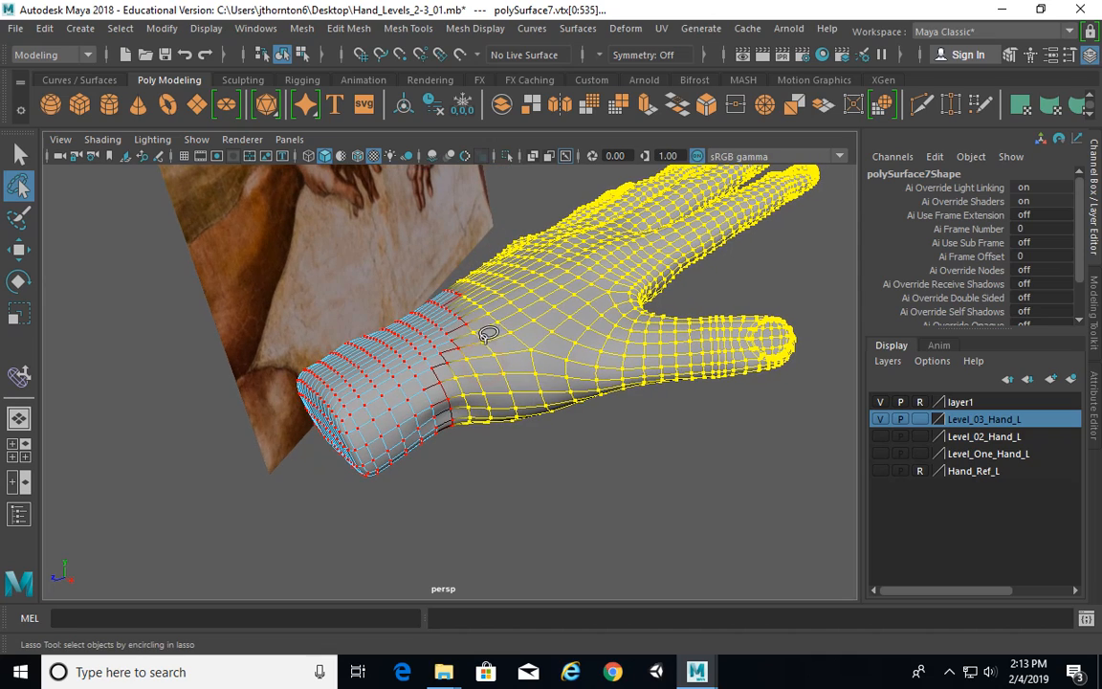
left_click_drag(415, 294, 380, 304, "alt")
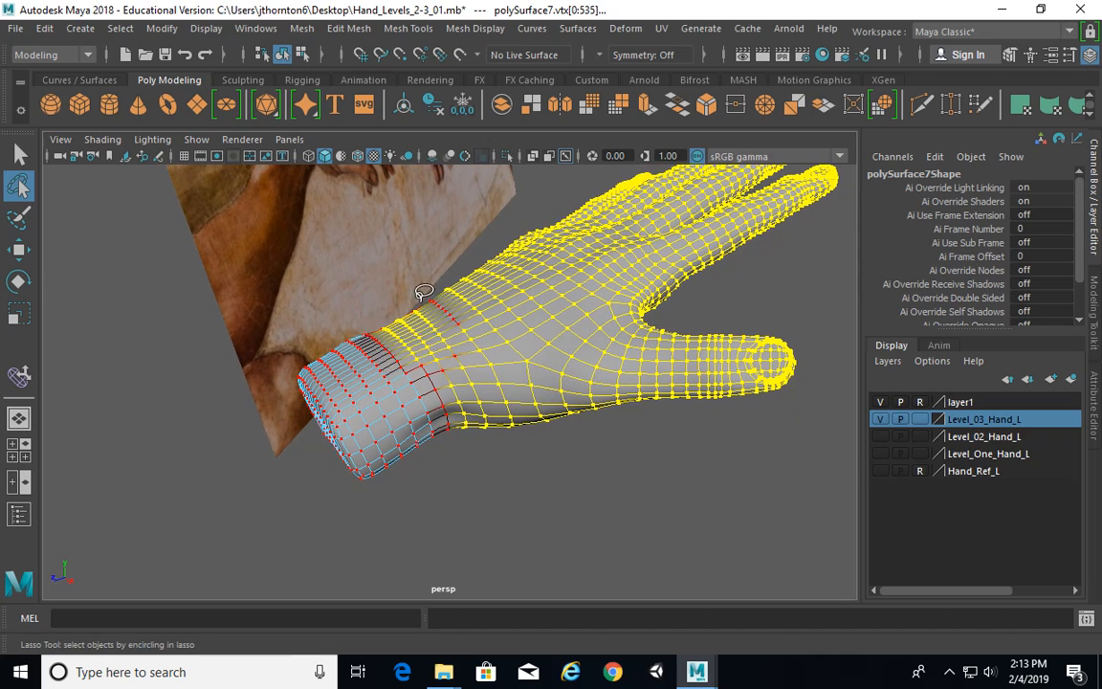
key("ctrl+z")
left_click_drag(410, 285, 398, 279, "shift")
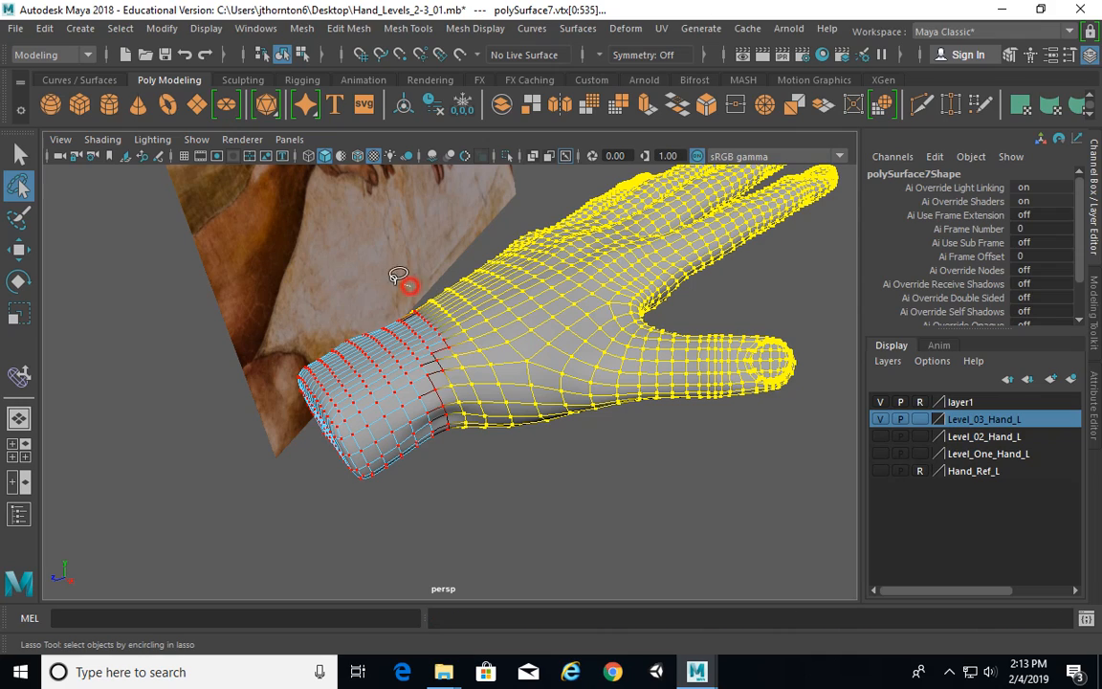
left_click_drag(459, 367, 379, 353, "alt")
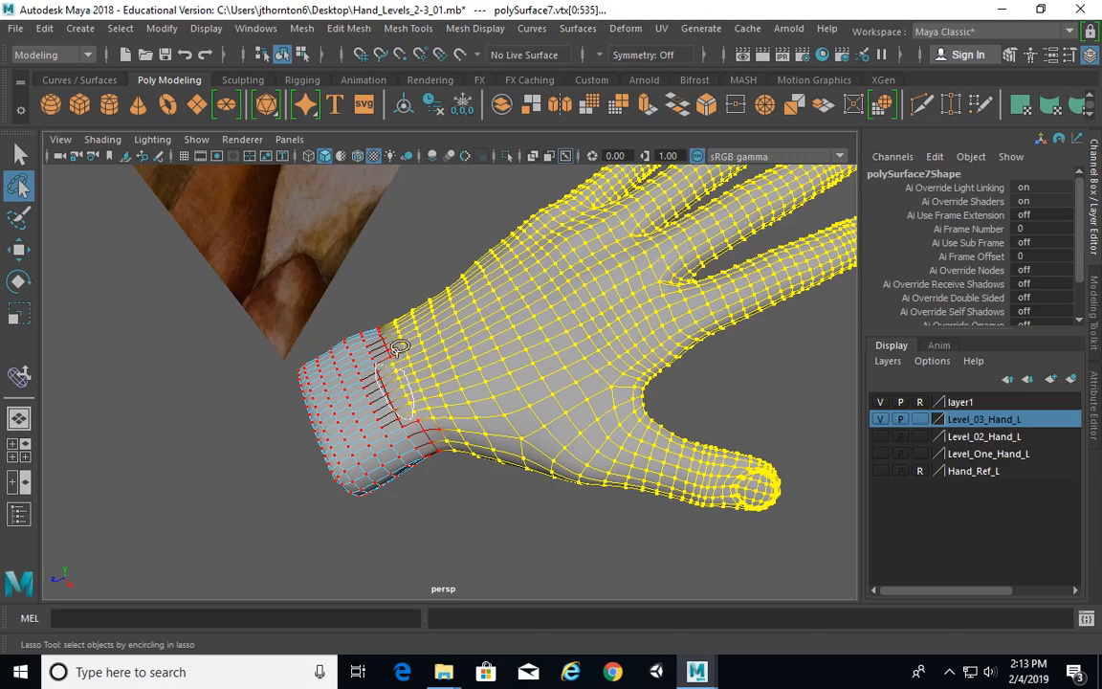
mouse_move(421, 393)
left_mouse_down("alt")
mouse_move(411, 306)
mouse_move(425, 229)
mouse_move(516, 366)
mouse_move(676, 349)
mouse_move(576, 323)
mouse_move(414, 320)
left_mouse_up("alt")
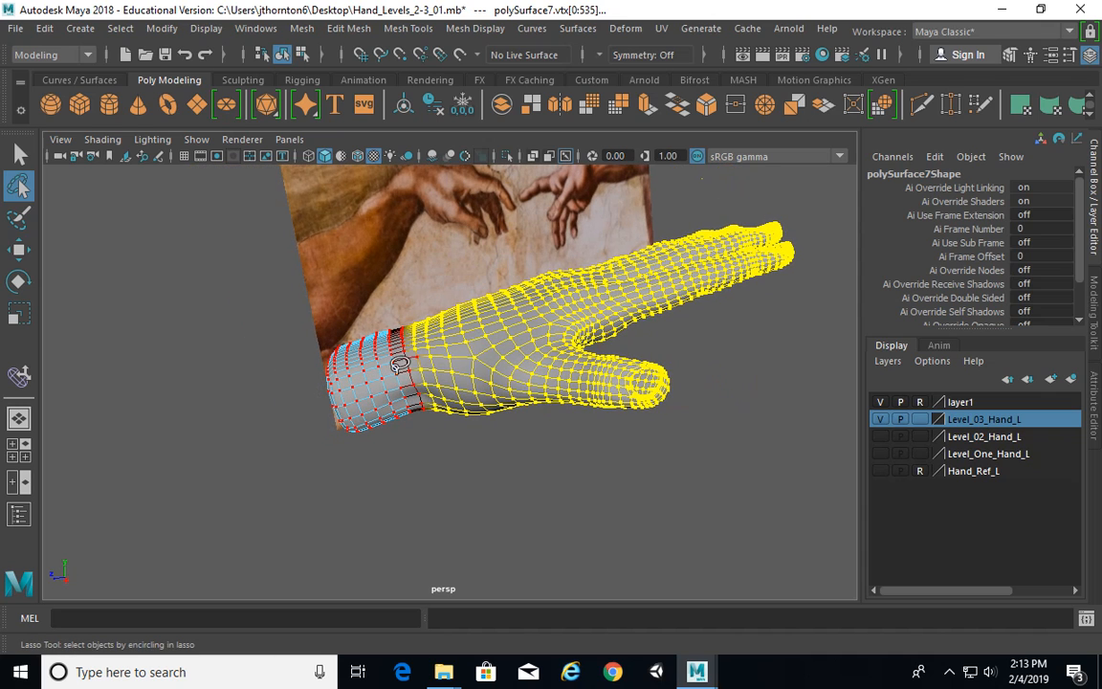
Activate the Rotate tool on the selected vertices and widen the soft-selection falloff across the wrist
key("e")
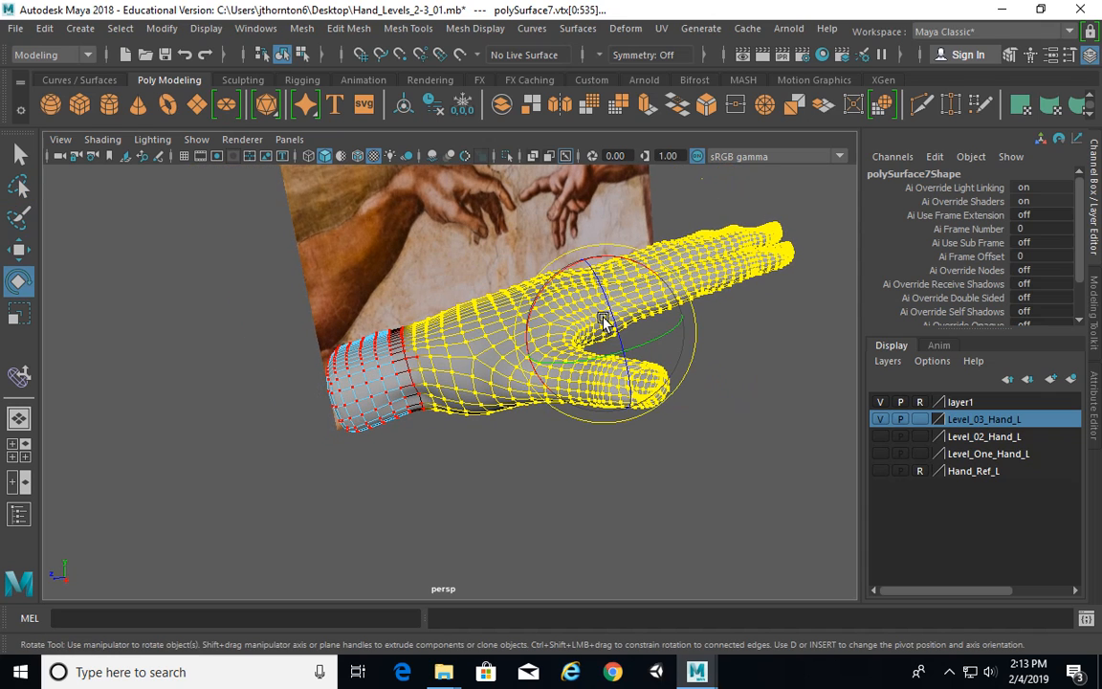
mouse_move(626, 326)
left_mouse_down("alt")
mouse_move(593, 351)
mouse_move(604, 350)
left_mouse_up("alt")
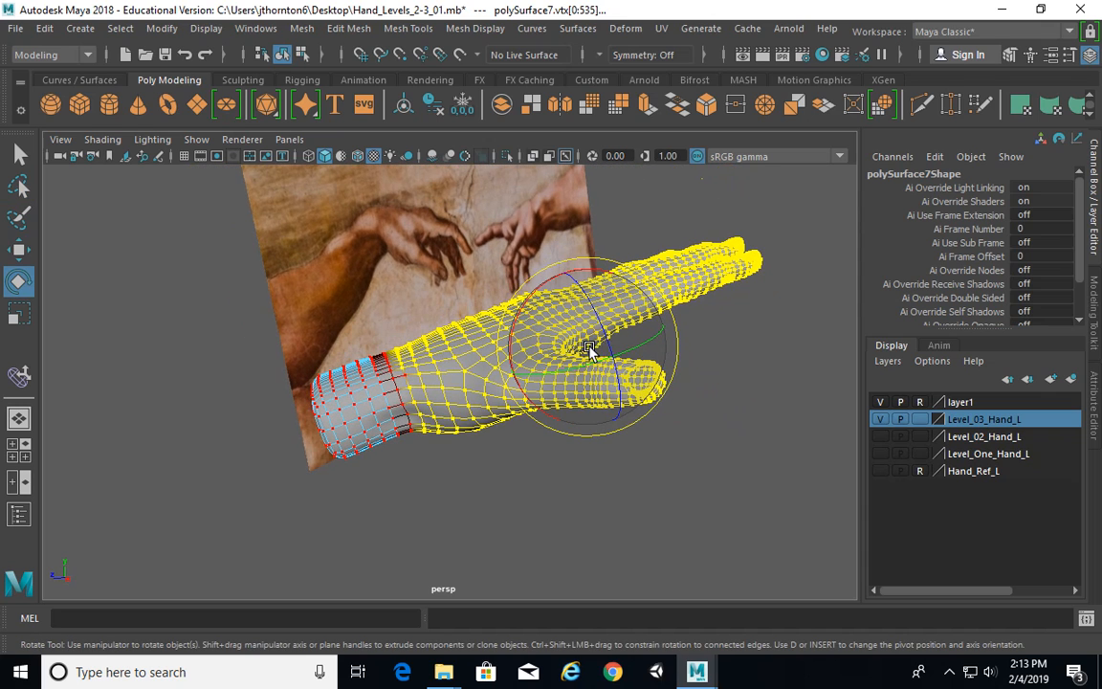
key("b")
left_click_drag(496, 358, 564, 359)
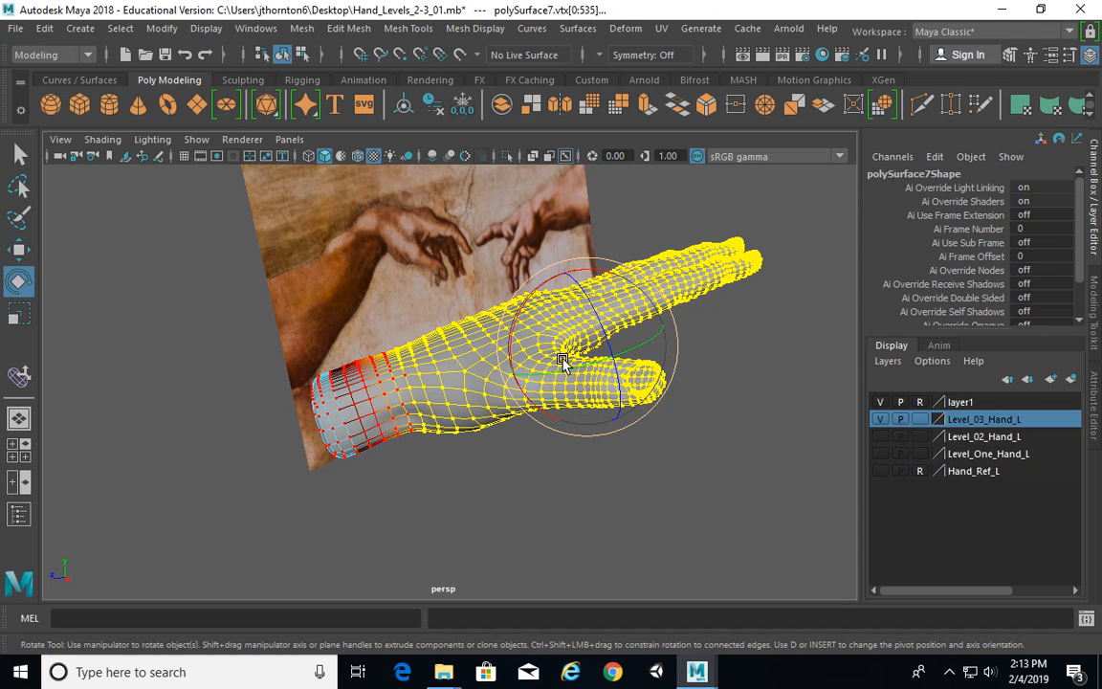
Move the rotation pivot of the selected hand vertices back to the centre of the wrist
left_click_drag(625, 418, 638, 390, "alt")
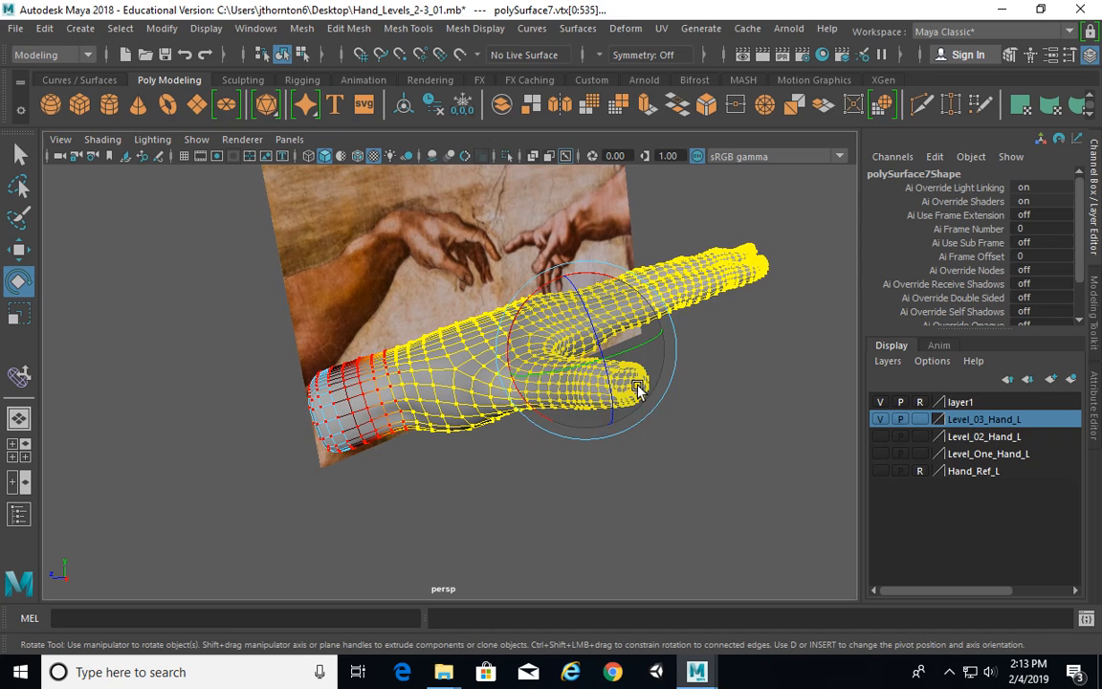
left_click_drag(664, 352, 642, 347, "alt")
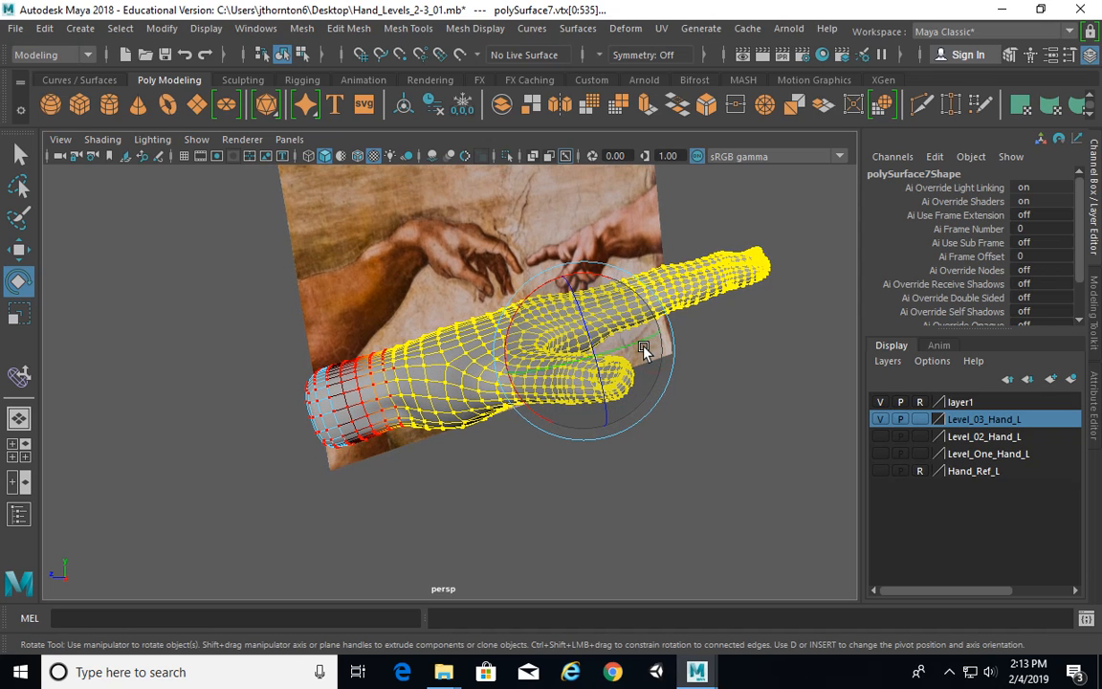
key("d")
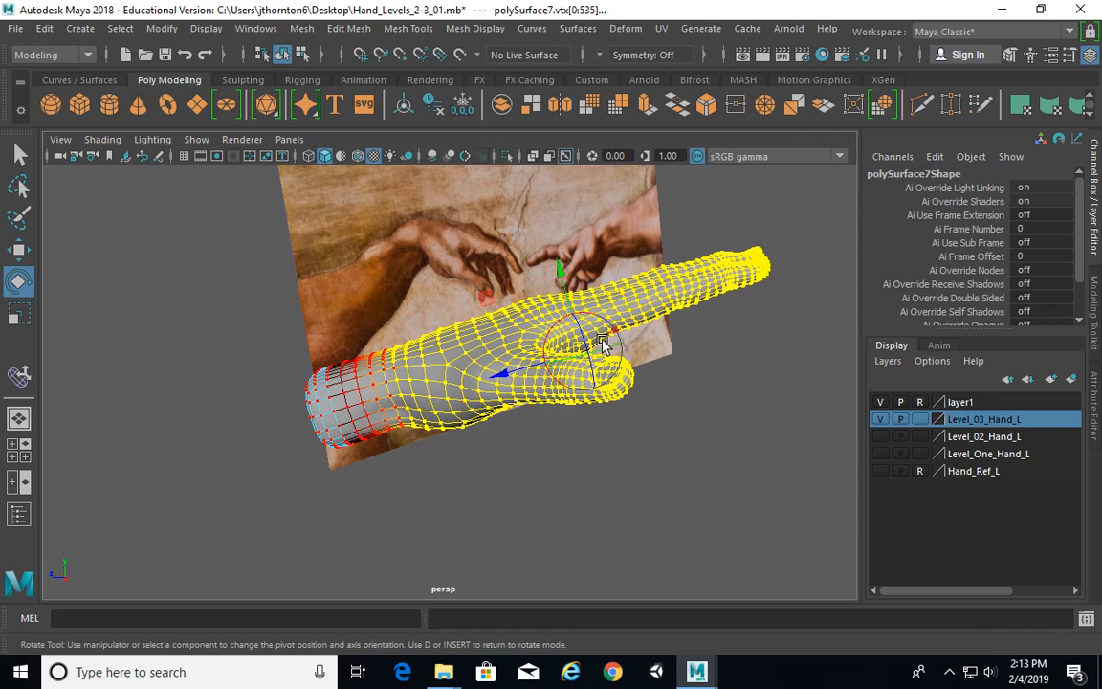
left_click_drag(534, 372, 357, 405)
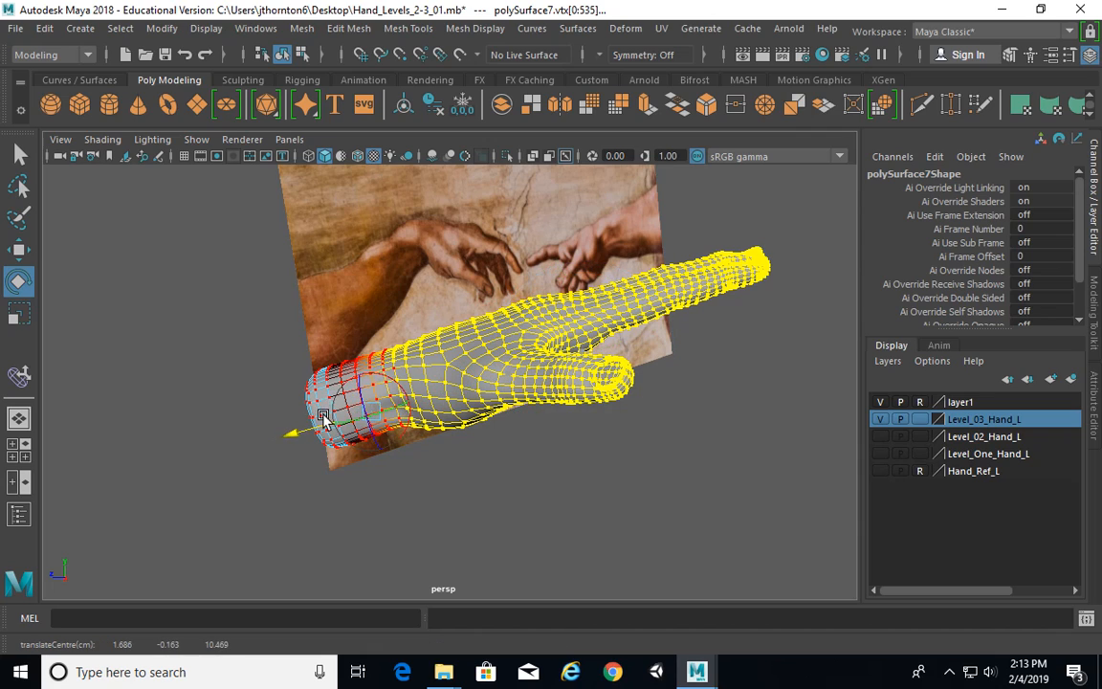
left_click_drag(408, 433, 552, 435, "alt")
key("w")
left_click_drag(704, 479, 498, 344, "alt")
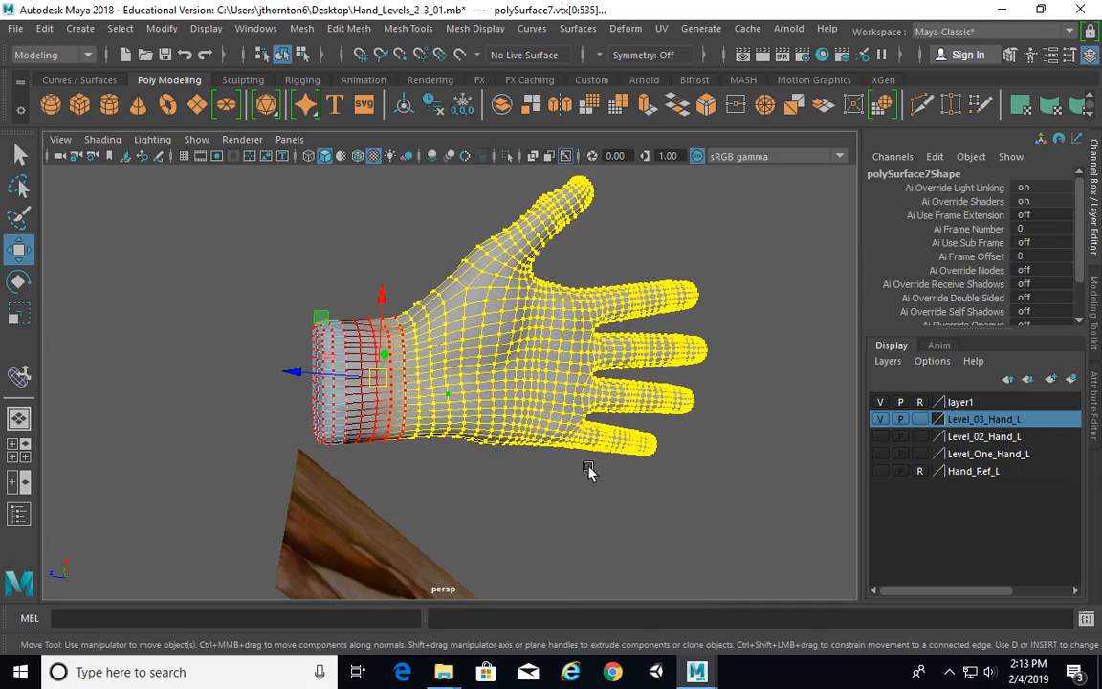
left_click_drag(587, 470, 517, 418, "alt")
Rotate the selected hand vertices so the hand bends downward at the wrist, and clear the selection
key("e")
left_click_drag(432, 333, 517, 364)
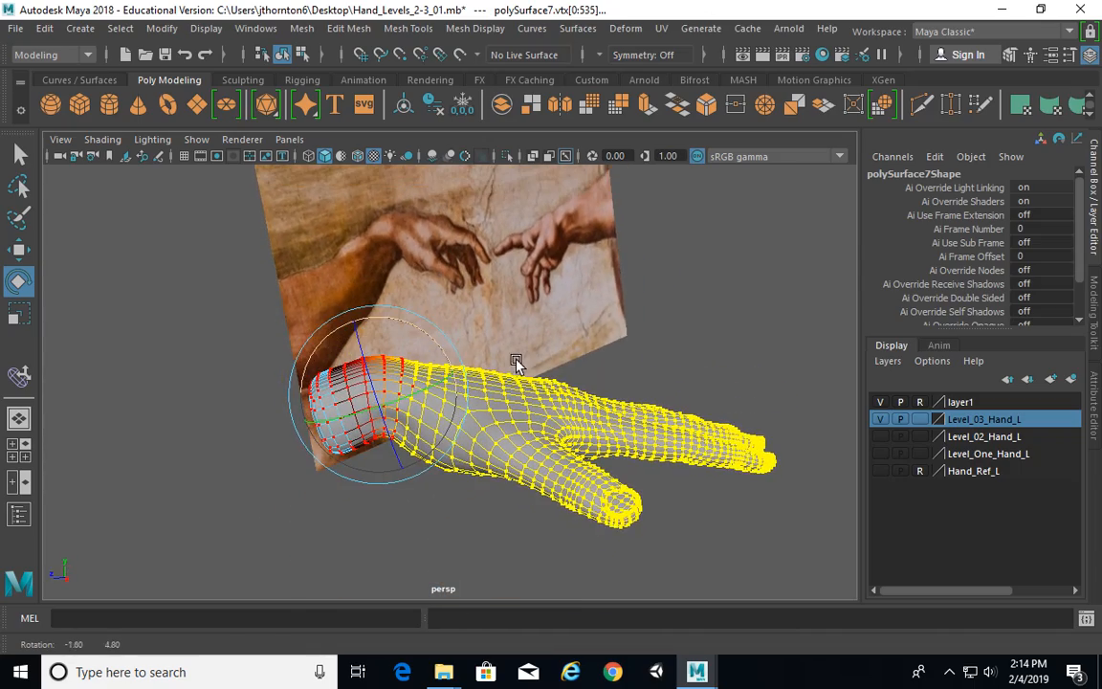
left_click(746, 271)
Lasso-select the index finger's vertices from the knuckle to the fingertip on the back of the hand
left_click_drag(739, 361, 653, 381, "alt")
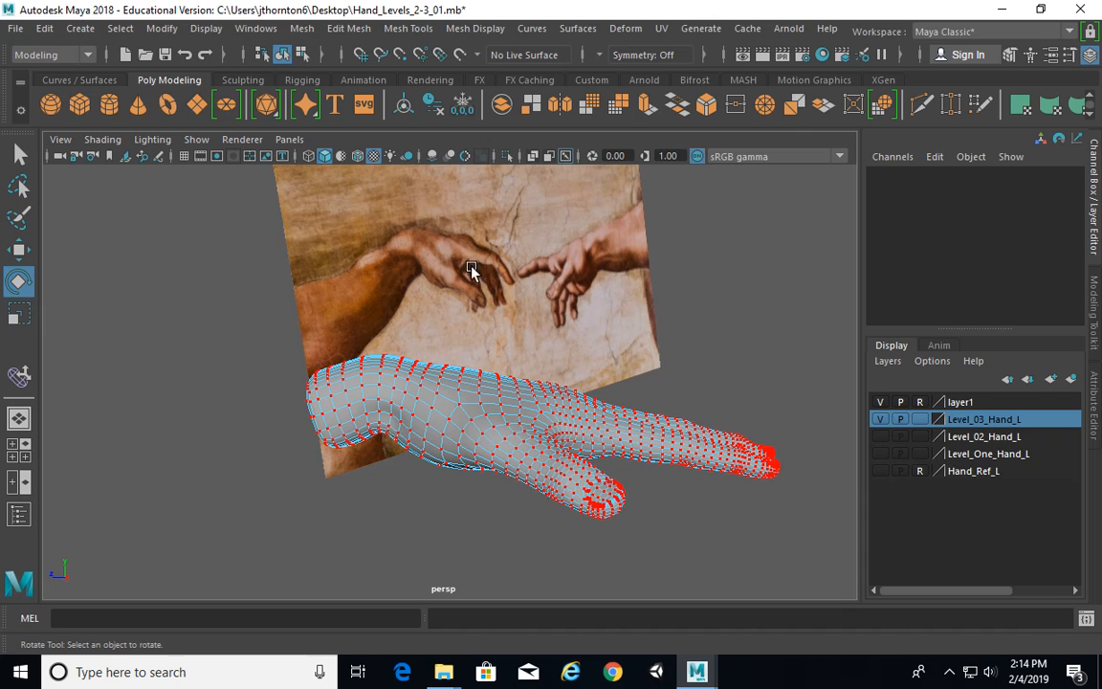
left_click_drag(543, 319, 558, 206, "alt")
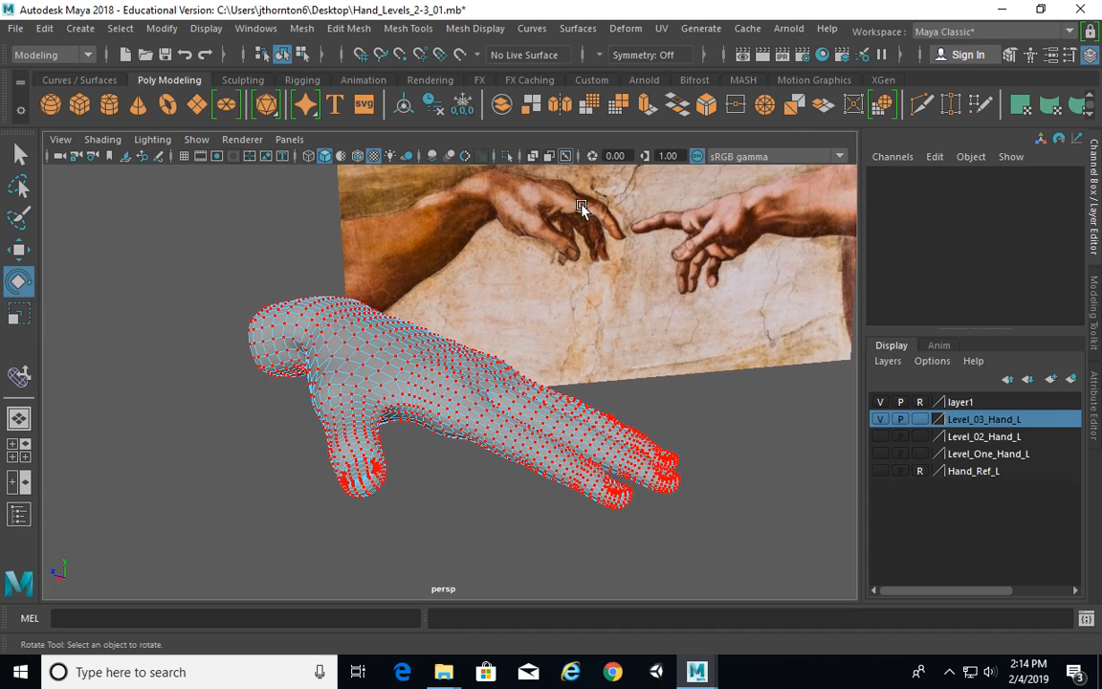
left_click_drag(624, 241, 526, 313, "alt")
middle_click_drag(526, 313, 490, 342, "alt")
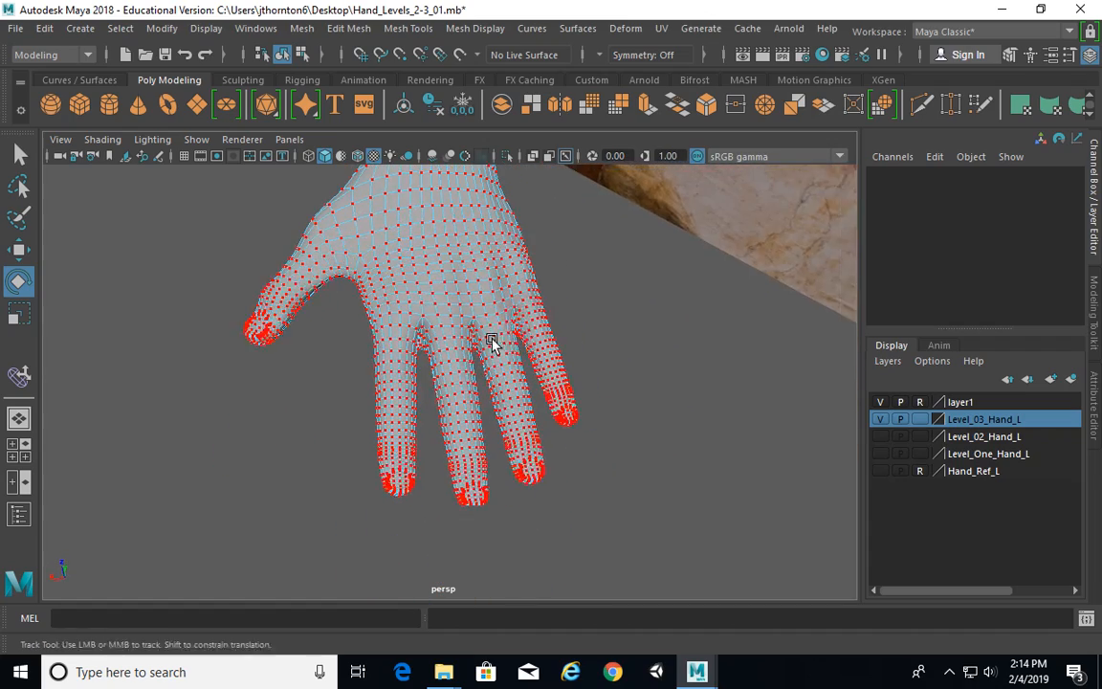
left_click_drag(491, 342, 492, 374, "alt")
left_click(18, 186)
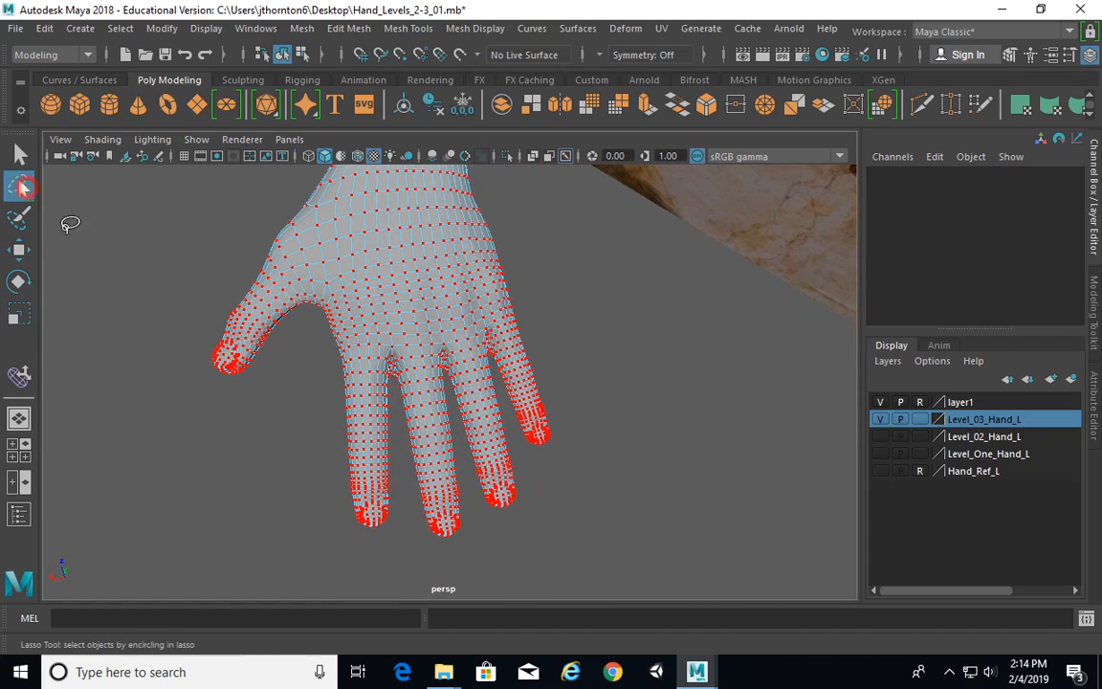
mouse_move(230, 354)
left_mouse_down("alt")
mouse_move(268, 376)
mouse_move(292, 337)
left_mouse_up("alt")
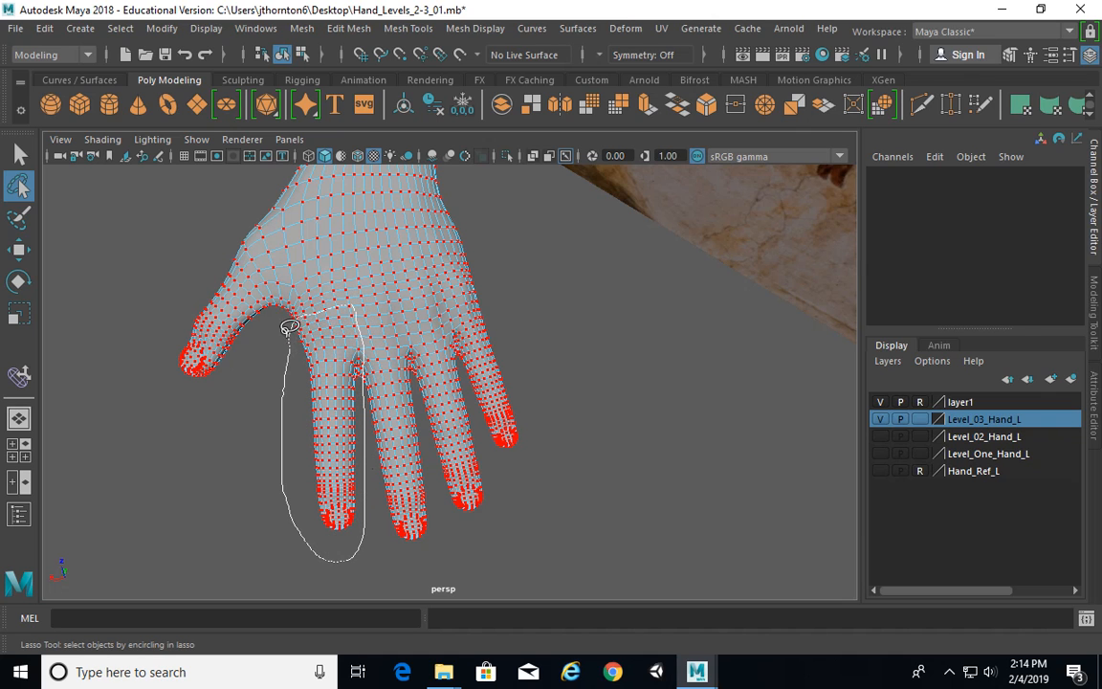
left_click_drag(290, 327, 295, 320)
Remove the stray palm vertices below the index finger's base from the selection
mouse_move(433, 394)
left_mouse_down("alt")
mouse_move(447, 396)
mouse_move(525, 317)
mouse_move(565, 239)
mouse_move(559, 231)
left_mouse_up("alt")
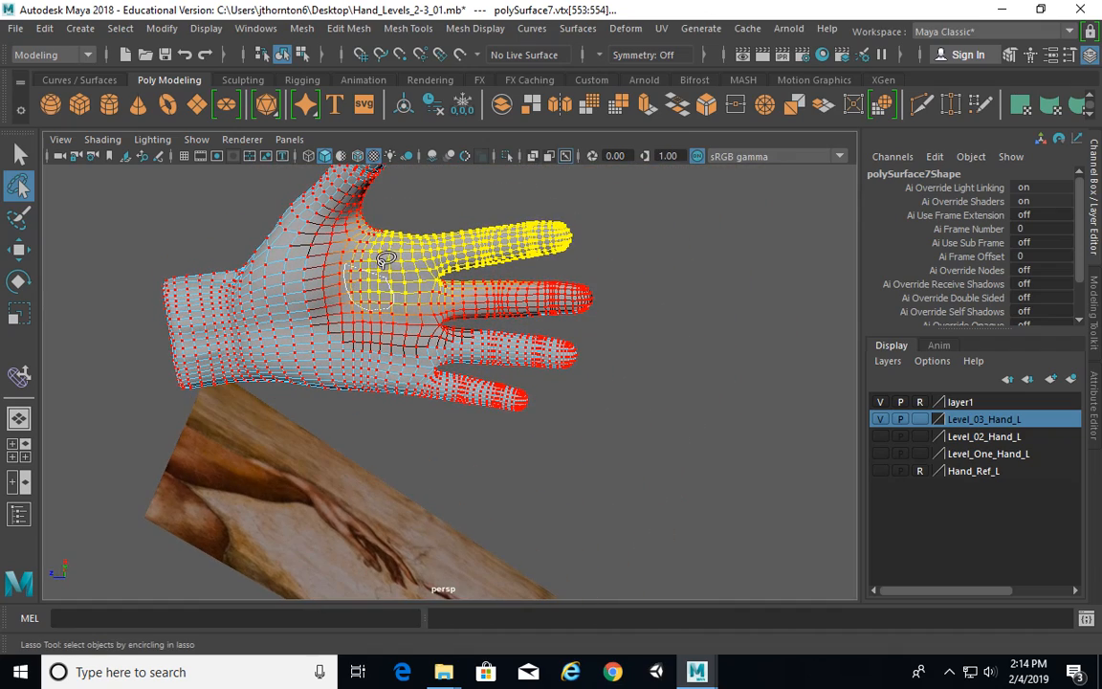
mouse_move(383, 264)
left_mouse_down("ctrl")
mouse_move(343, 228)
mouse_move(443, 287)
mouse_move(432, 293)
left_mouse_up("ctrl")
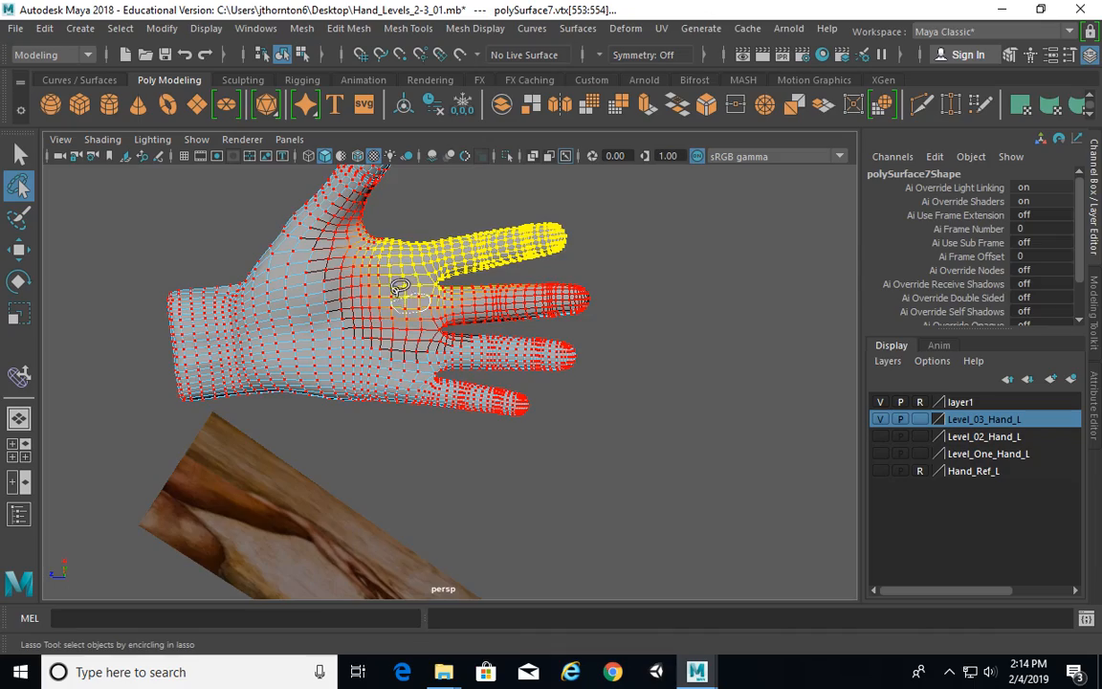
left_click_drag(488, 339, 437, 460, "alt")
Activate the Rotate tool on the index finger, reorient its pivot along the finger and move it back to the knuckle
key("e")
left_click_drag(443, 392, 537, 407, "alt")
key("d")
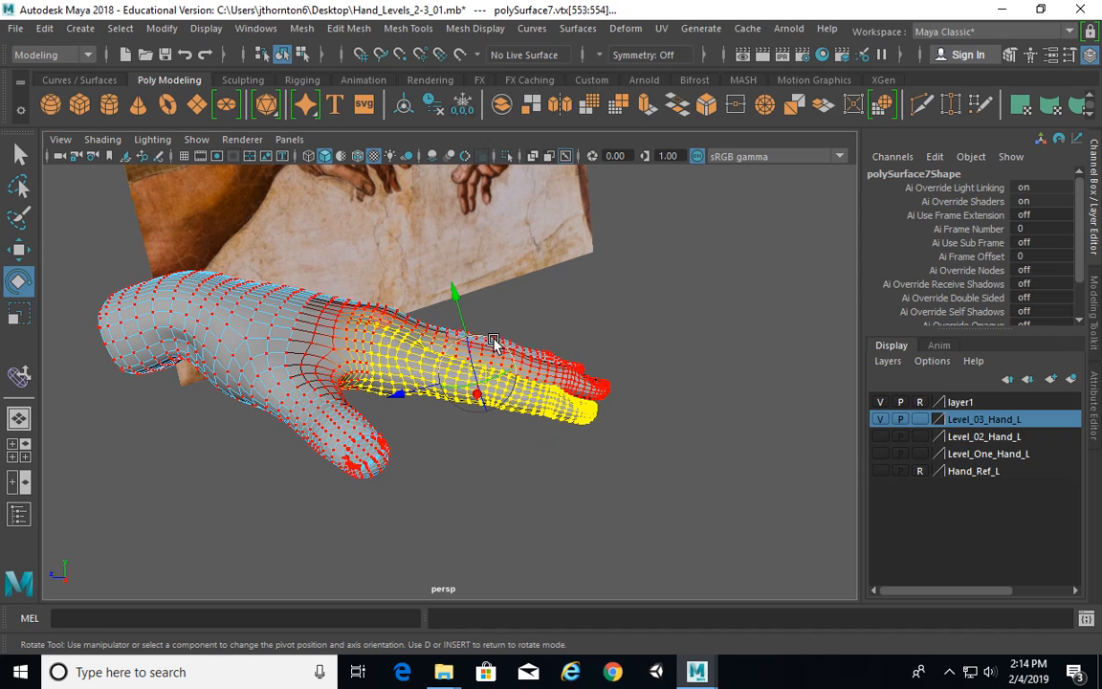
left_click_drag(493, 342, 519, 358)
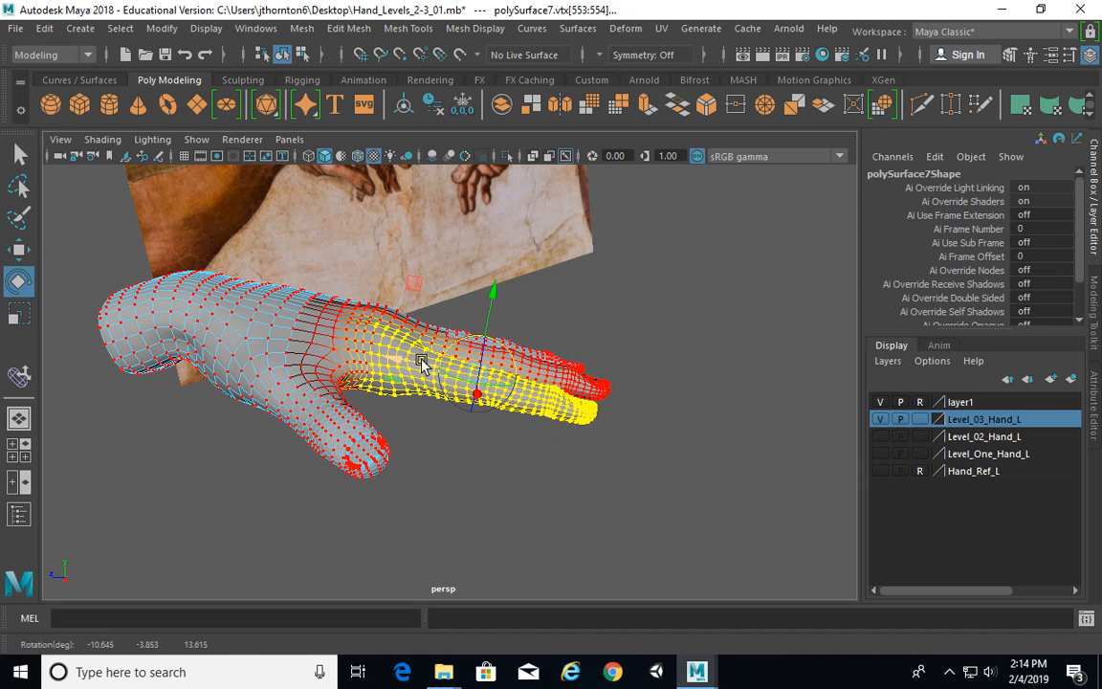
left_click_drag(422, 363, 334, 349)
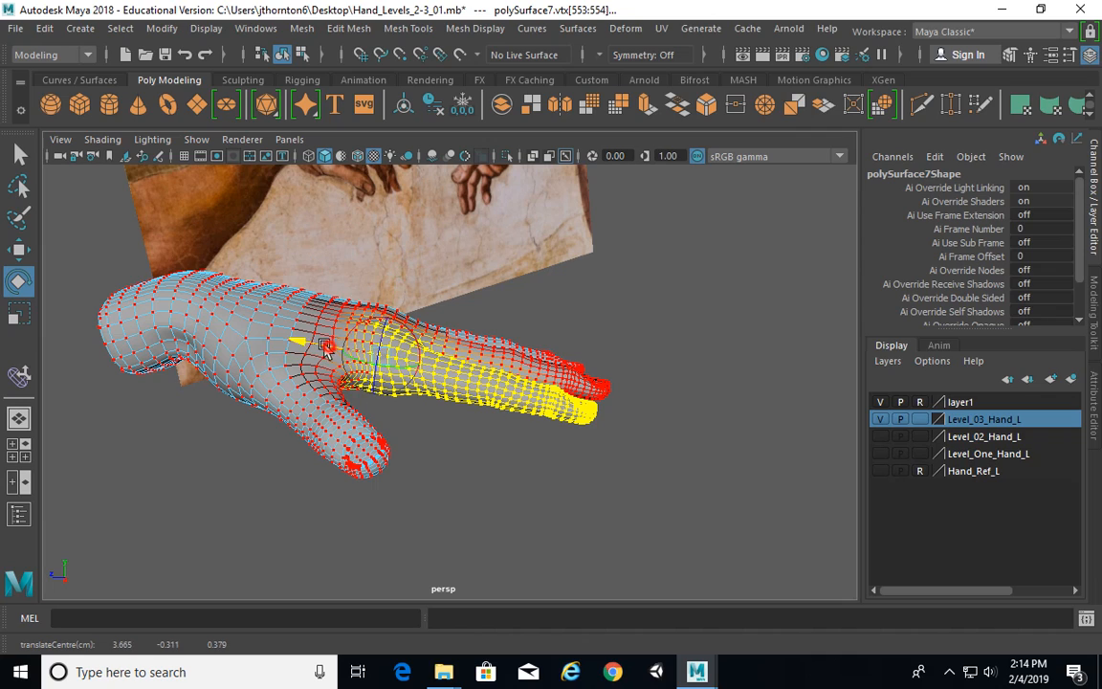
key("d")
left_click_drag(330, 345, 400, 495, "alt")
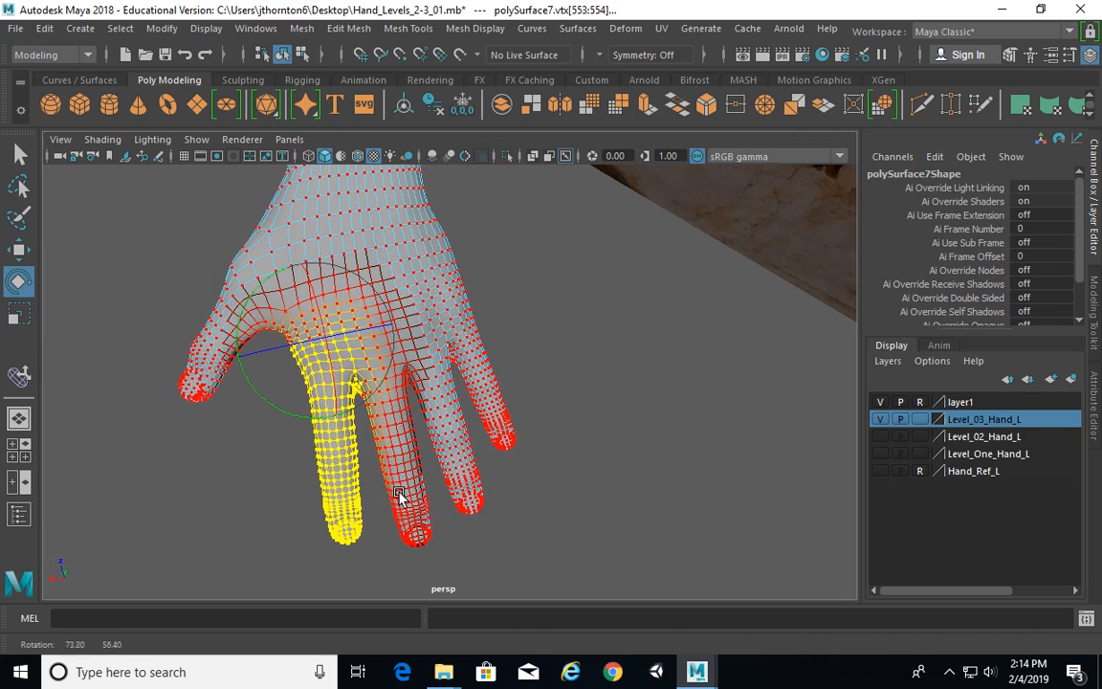
Reposition the rotation pivot over the index finger's knuckle and straighten its axes to the finger's direction
key("d")
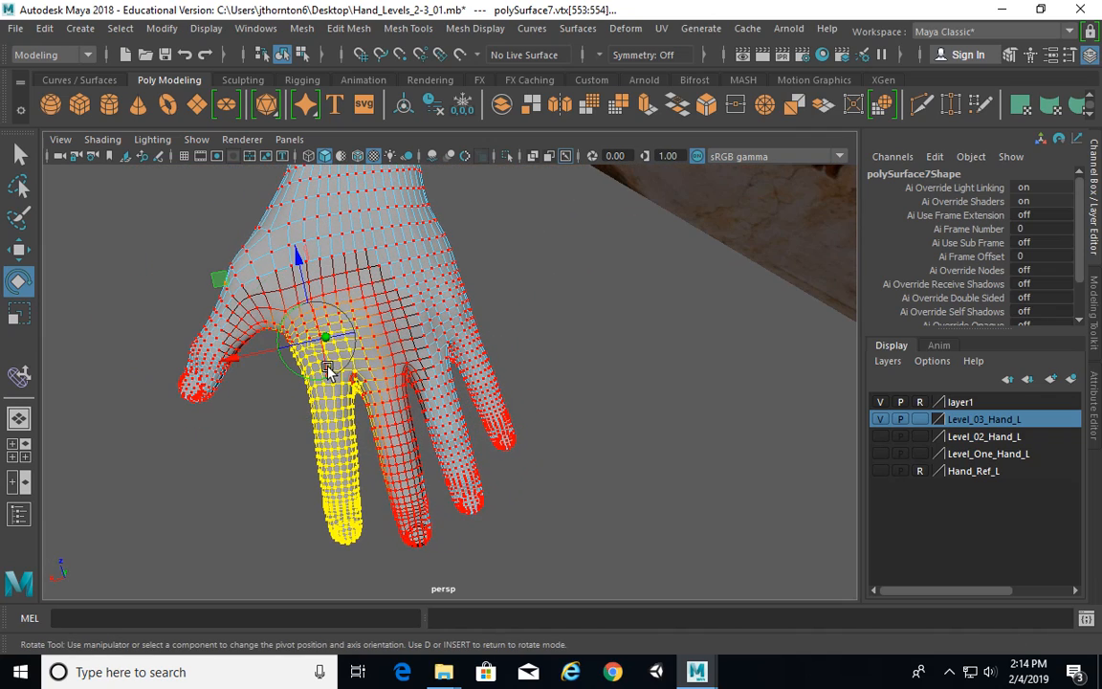
left_click(329, 301)
key("d")
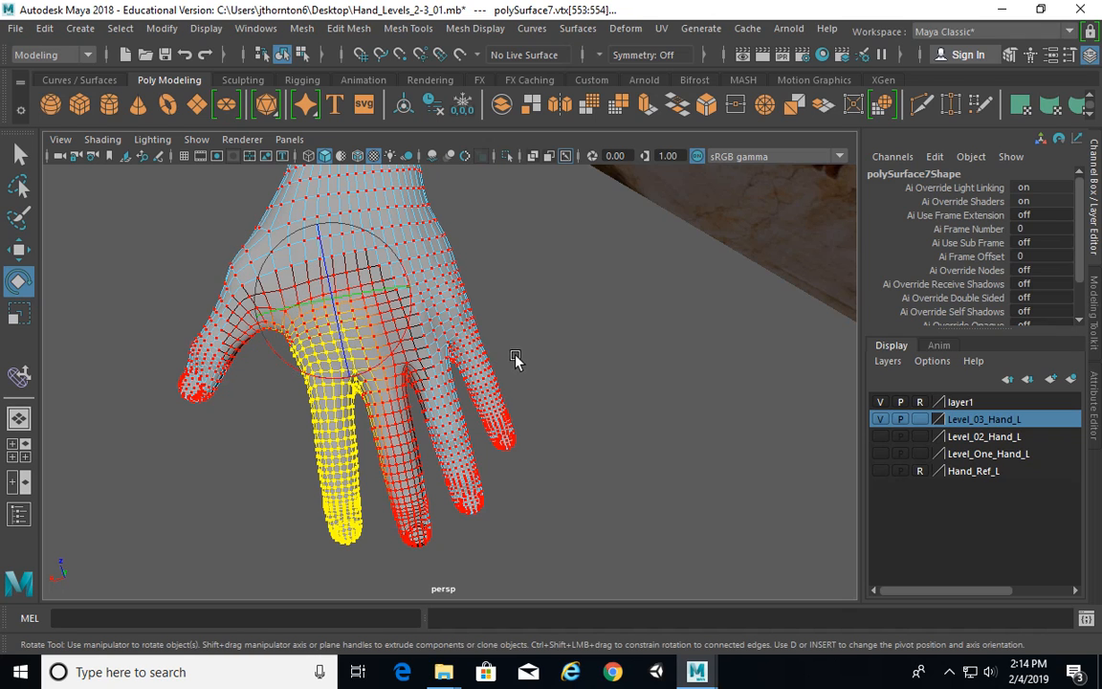
left_click_drag(515, 359, 495, 364, "alt")
key("d")
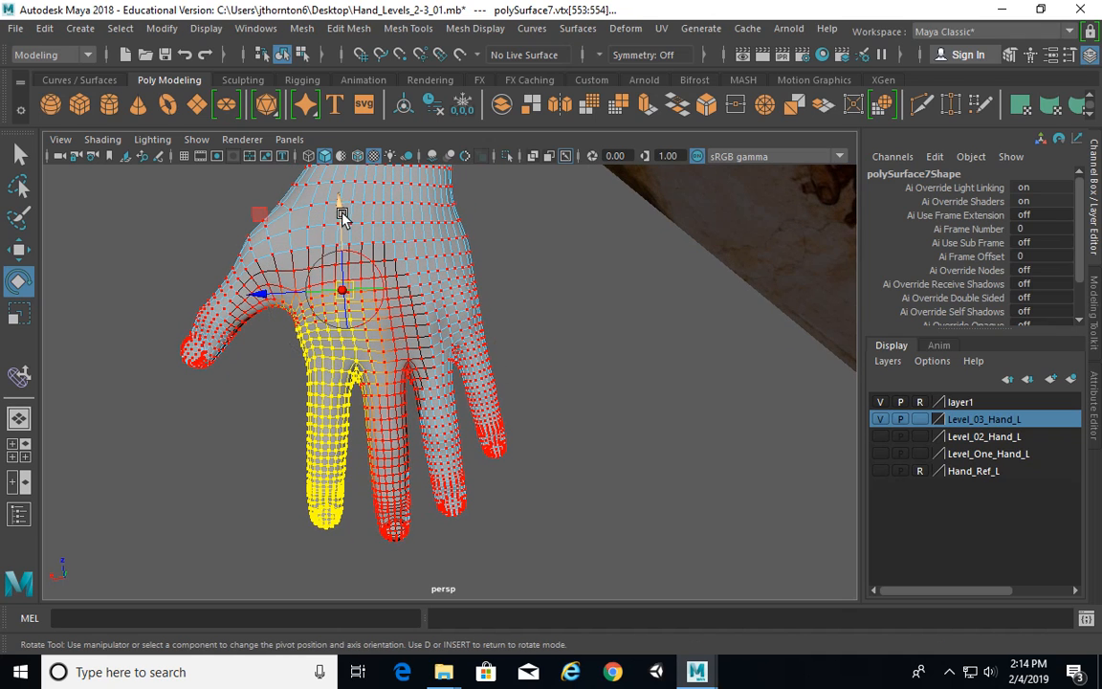
left_click_drag(341, 216, 346, 250)
left_click_drag(302, 329, 284, 333)
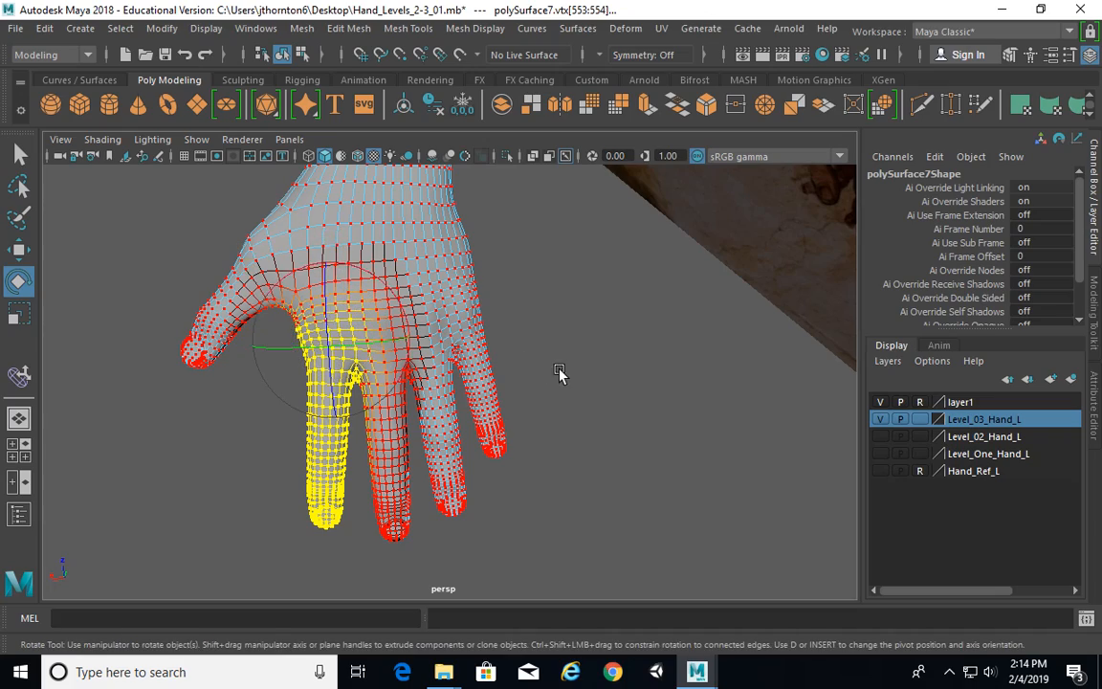
Tilt the pivot's orientation, viewed from the fingertips, to follow the slope of the index finger's knuckle
left_click_drag(556, 374, 583, 239, "alt")
key("d")
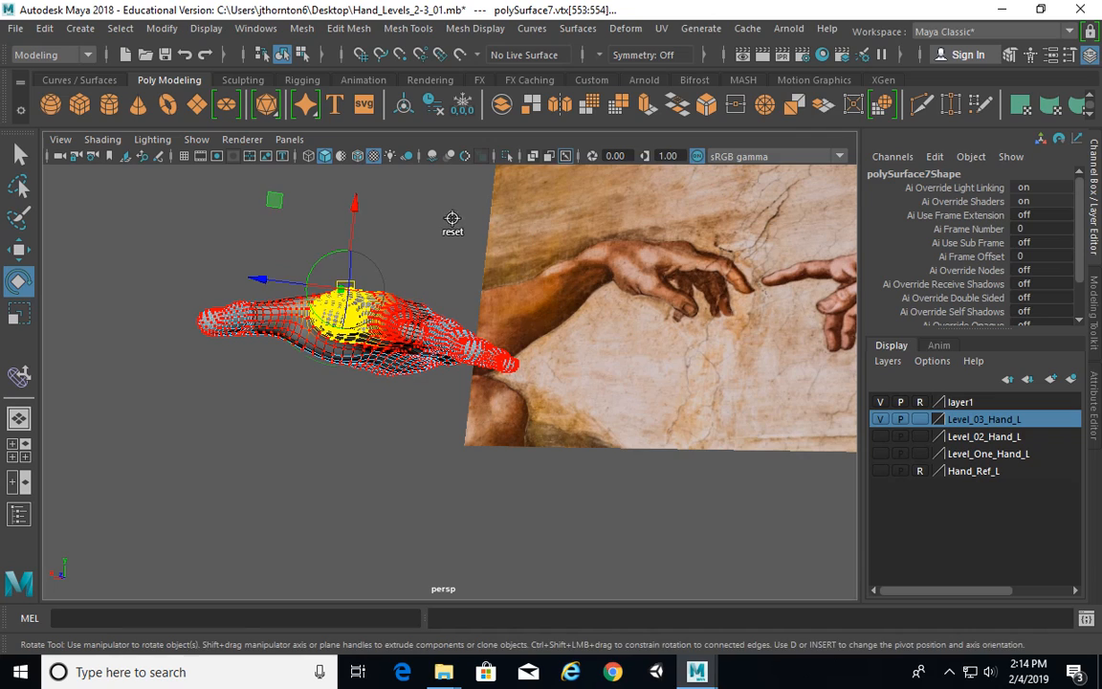
left_click_drag(328, 260, 332, 255)
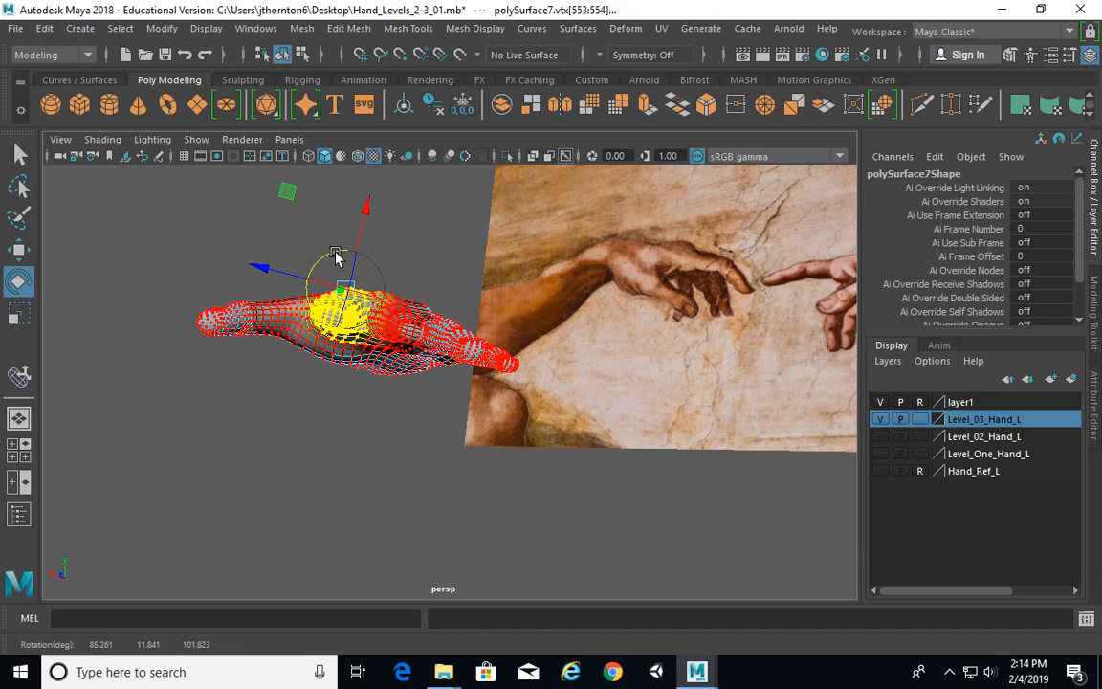
key("d")
left_click_drag(462, 247, 435, 302, "alt")
left_click_drag(330, 302, 350, 282, "alt")
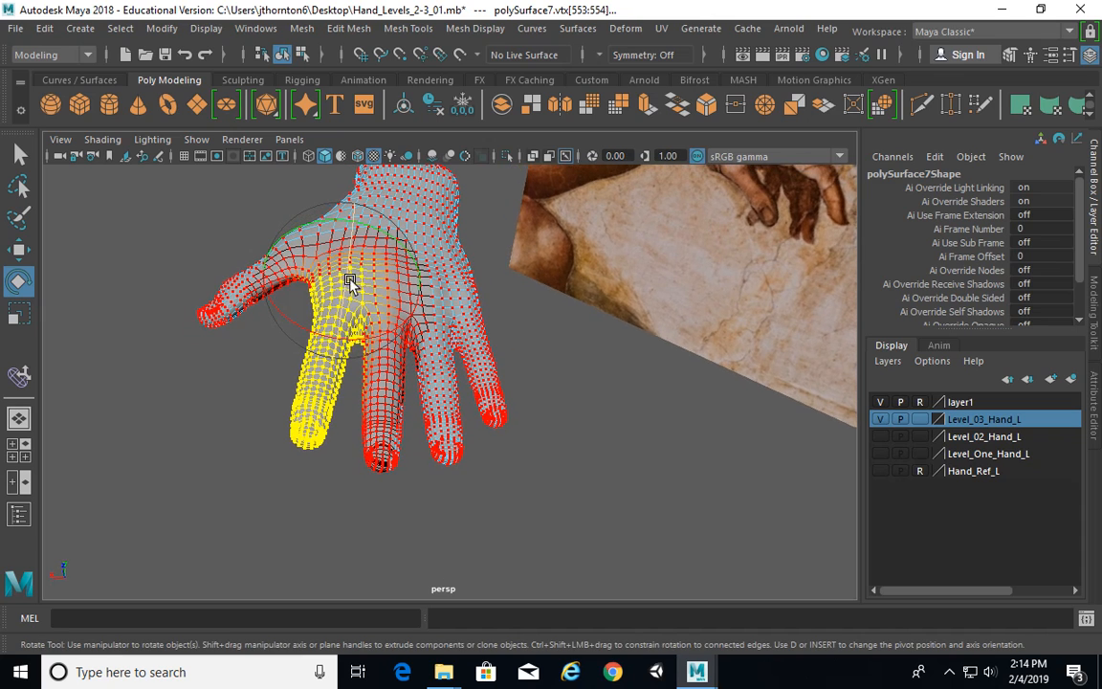
Try a small rotation of the index finger, undo it, and fine-tune the pivot's orientation at the knuckle
left_click_drag(375, 337, 372, 341)
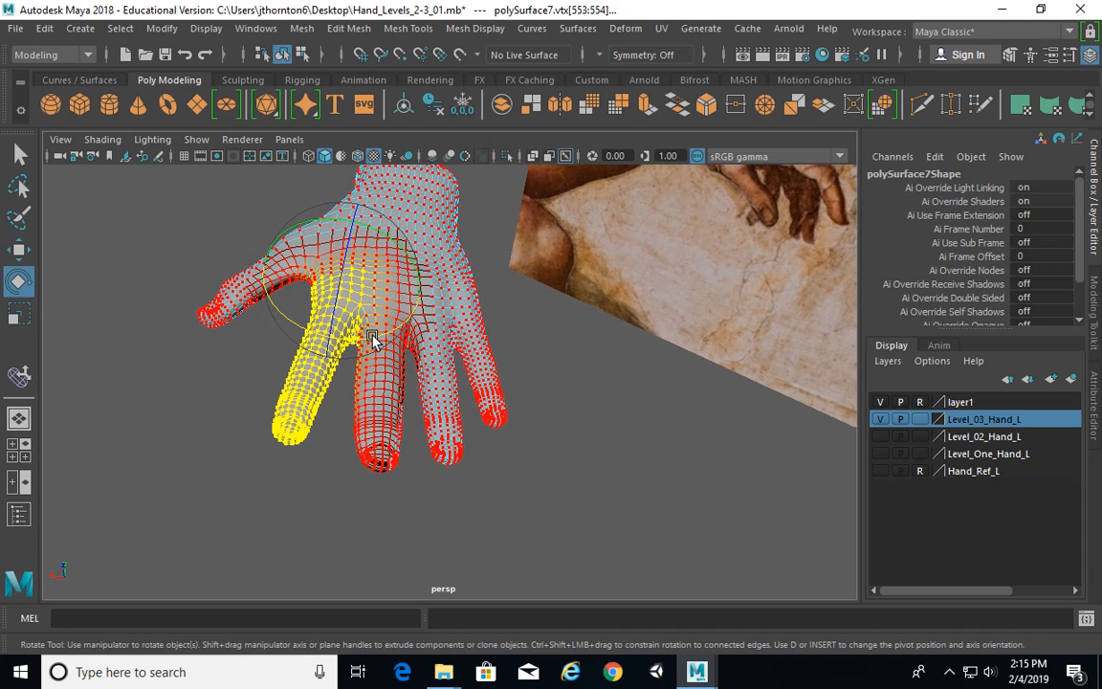
key("ctrl+z")
key("d")
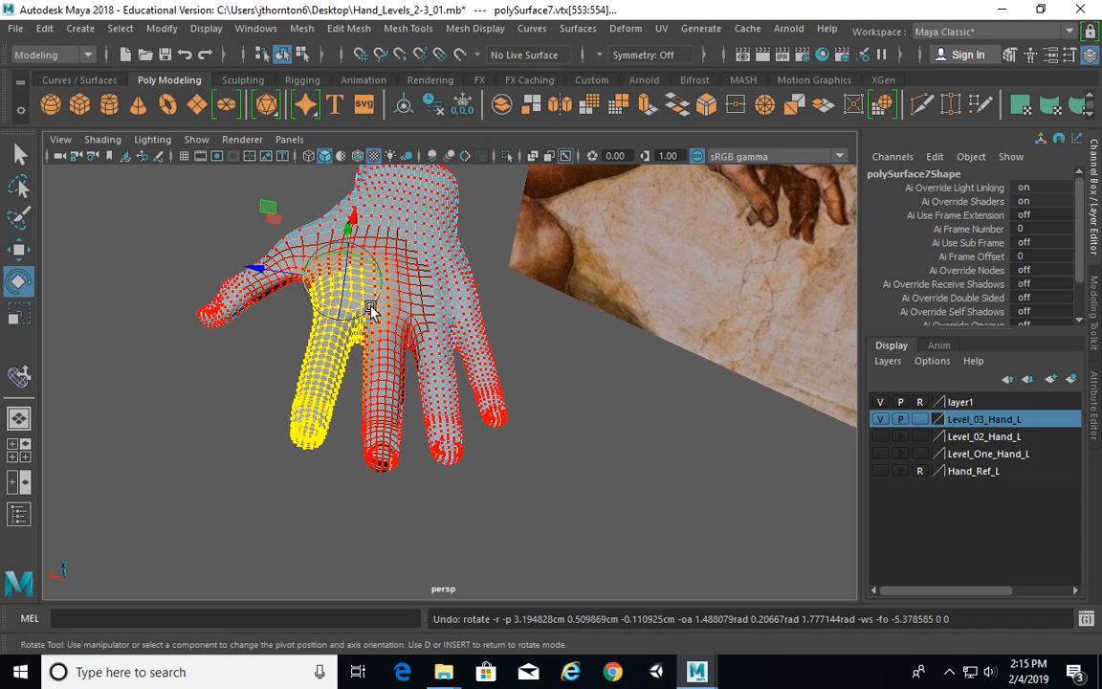
left_click_drag(371, 311, 368, 306)
key("d")
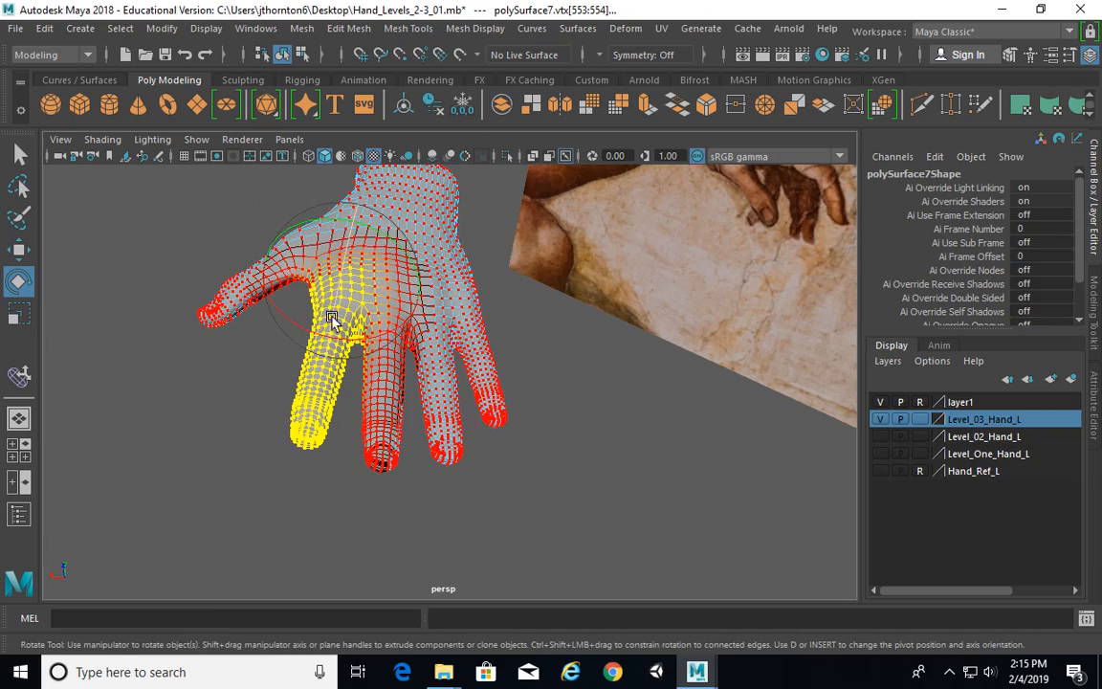
Rotate the index finger slightly downward at its knuckle to follow the painted hand, and clear the selection
left_click_drag(400, 482, 545, 435, "alt")
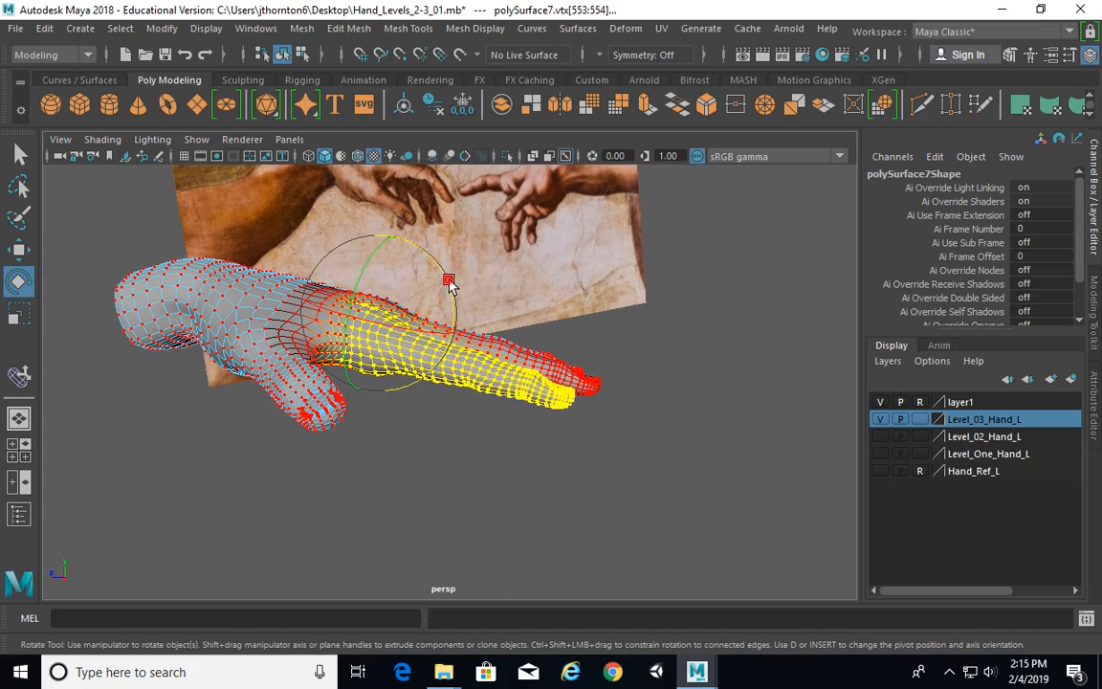
left_click_drag(449, 282, 451, 290)
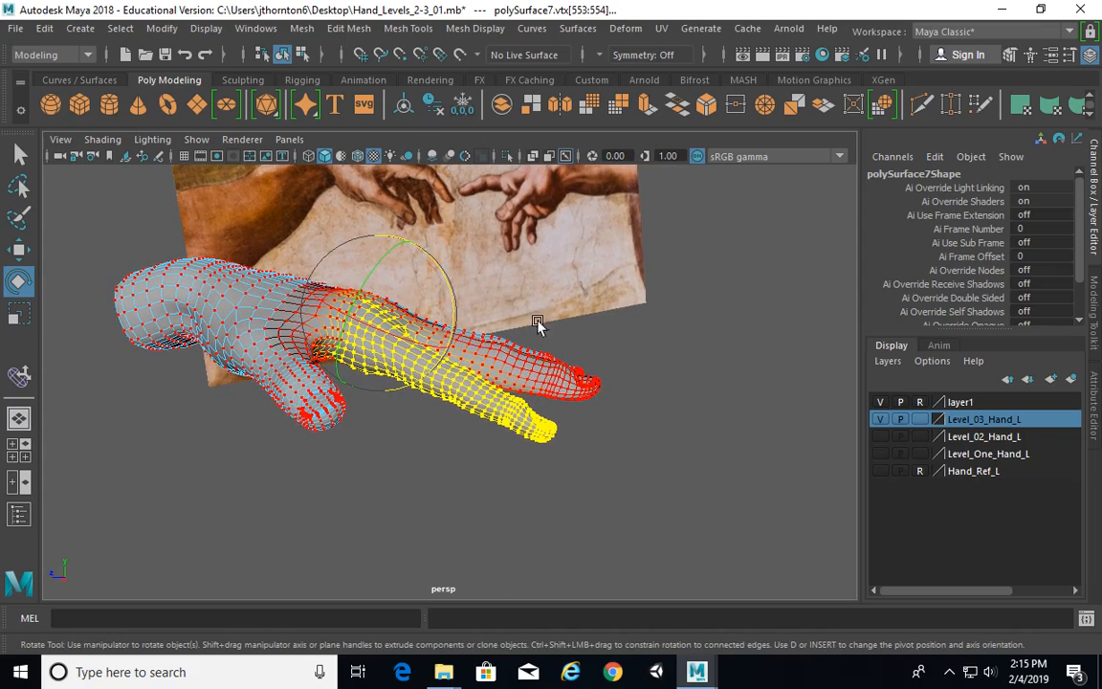
left_click_drag(537, 325, 466, 291, "alt")
left_click_drag(490, 216, 439, 333, "alt")
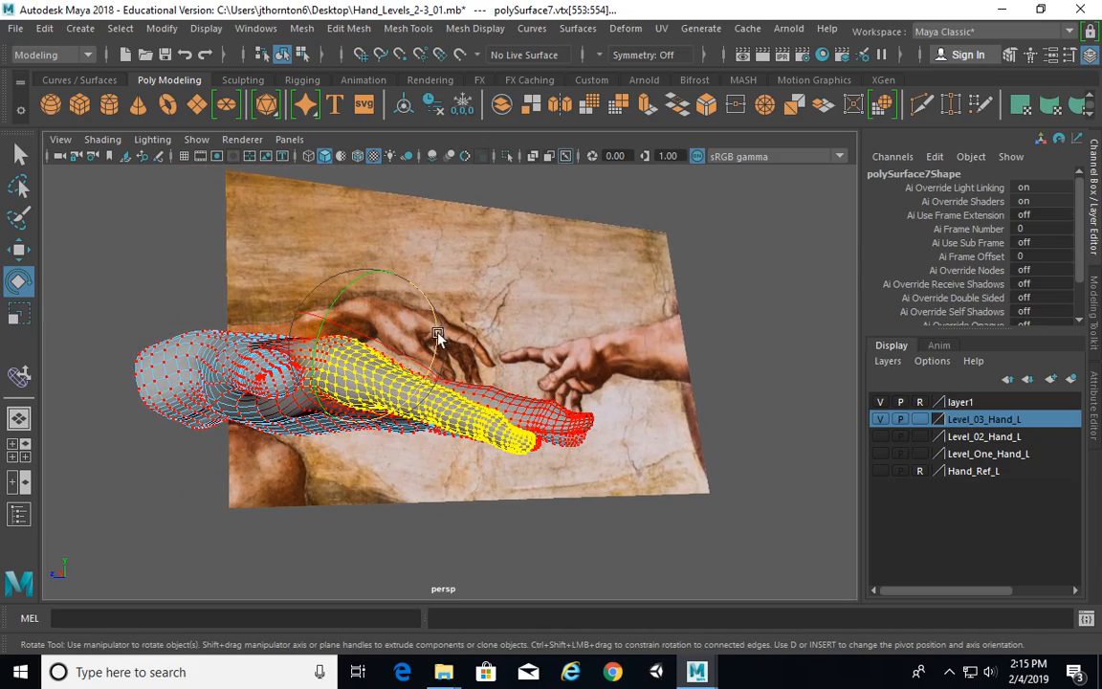
left_click_drag(581, 371, 577, 418, "alt")
left_click(789, 354)
Lasso-select the index finger's vertices from the middle joint to the fingertip
left_click_drag(679, 421, 616, 453, "alt")
middle_click_drag(612, 451, 536, 388, "alt")
left_click_drag(430, 387, 369, 445, "alt")
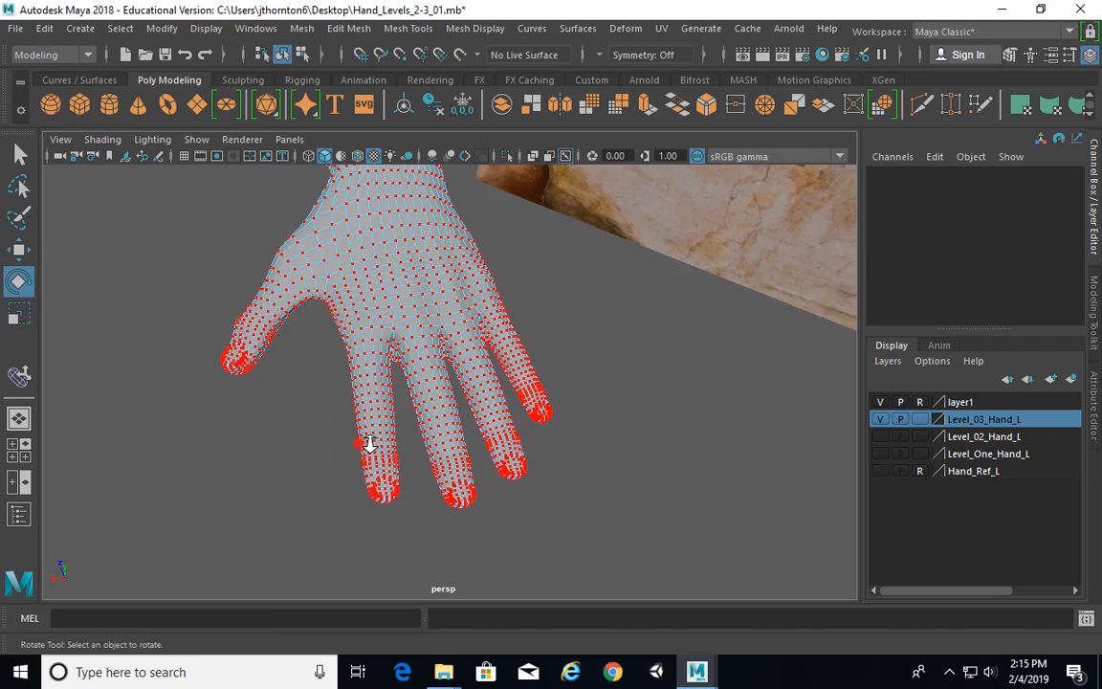
scroll(371, 459, "up", 3)
scroll(401, 460, "up", 3)
middle_click_drag(418, 451, 423, 386, "alt")
left_click(19, 185)
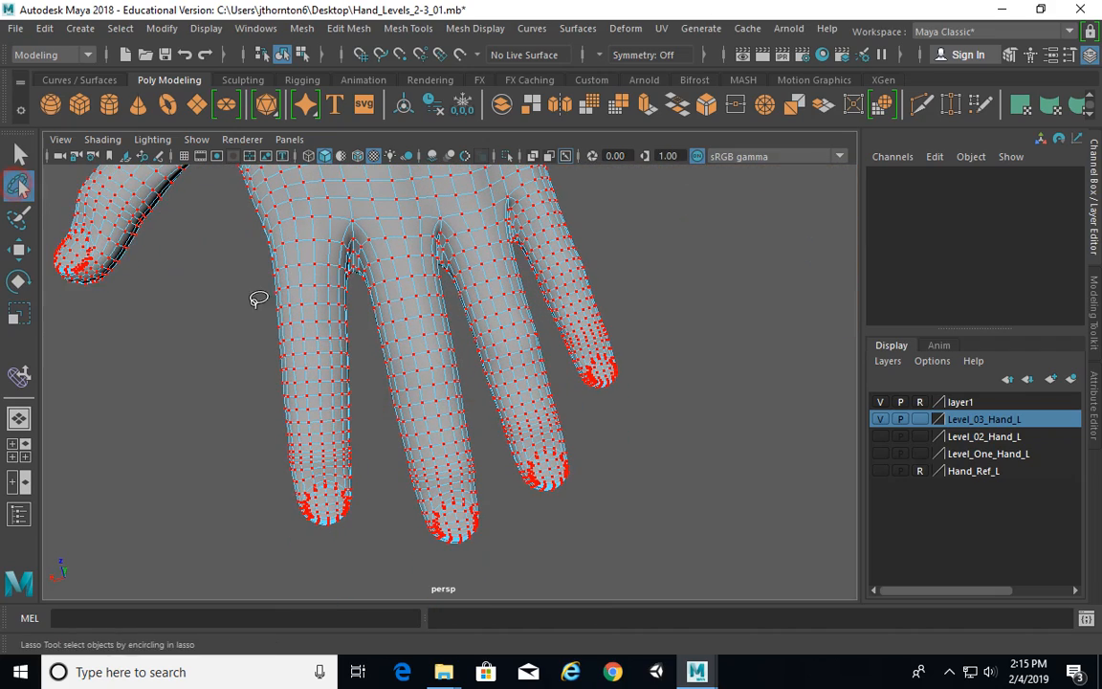
mouse_move(259, 296)
left_mouse_down("alt")
mouse_move(242, 332)
mouse_move(328, 311)
left_mouse_up("alt")
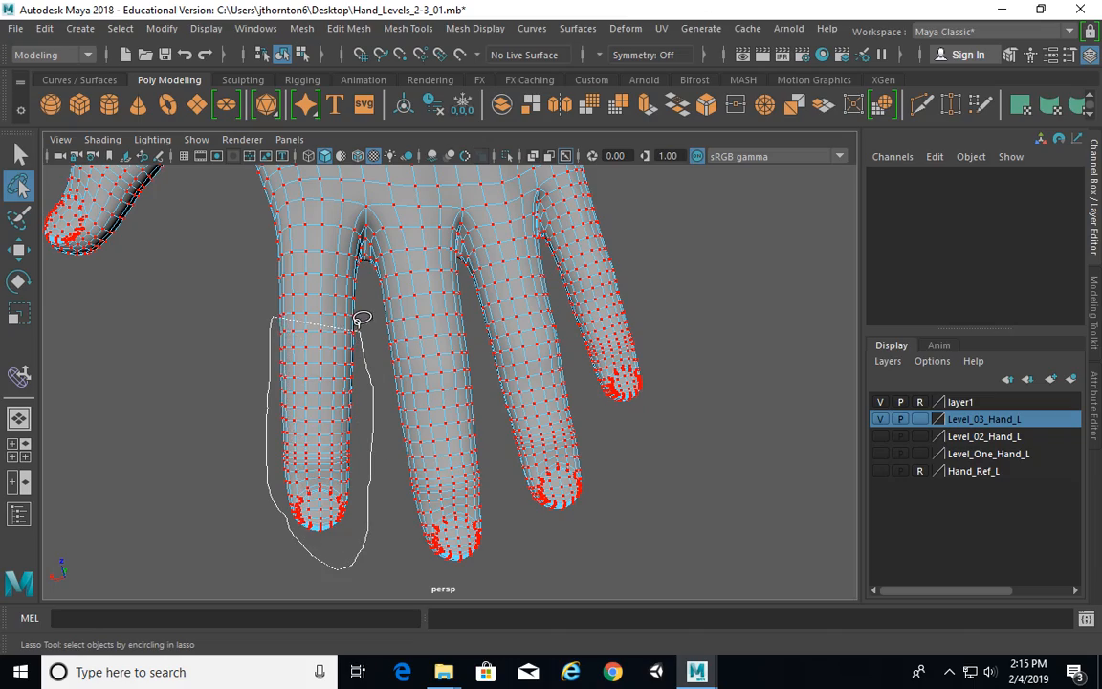
mouse_move(360, 314)
left_mouse_down()
mouse_move(603, 290)
mouse_move(475, 364)
mouse_move(341, 371)
left_mouse_up()
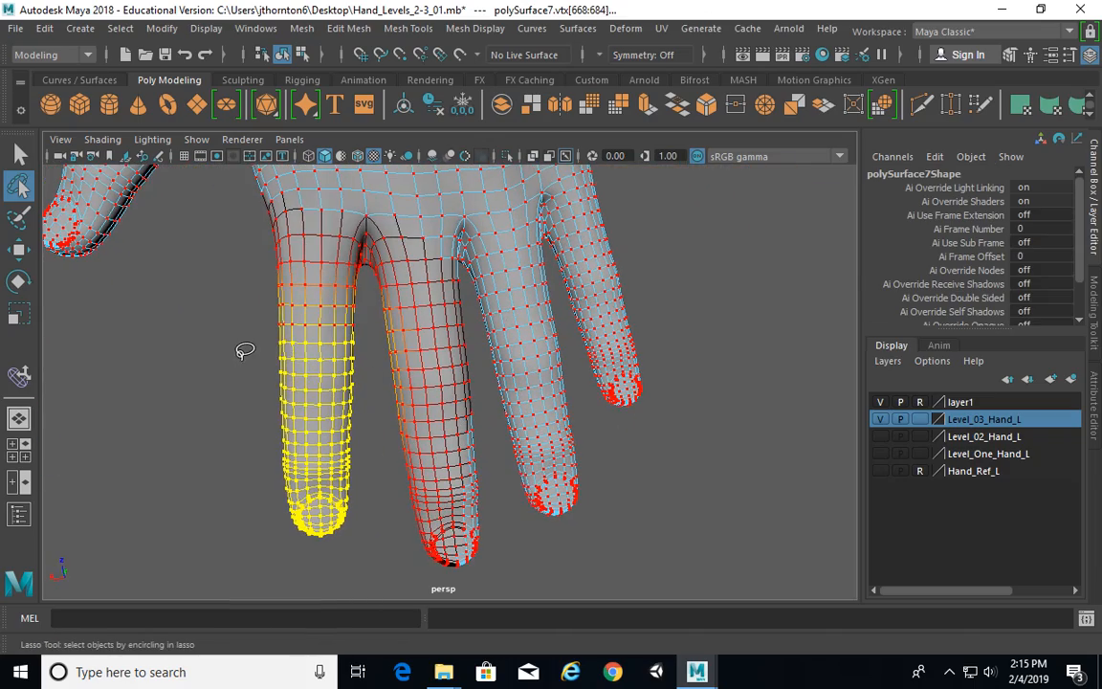
mouse_move(265, 571)
left_mouse_down("alt")
mouse_move(598, 363)
mouse_move(466, 261)
left_mouse_up("alt")
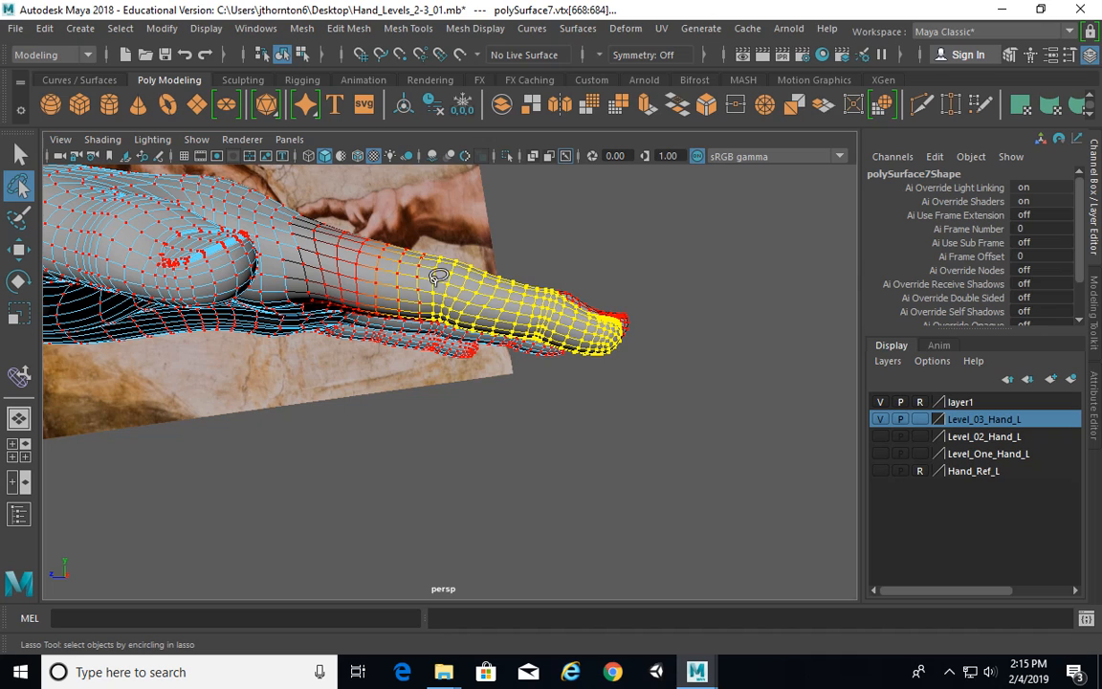
Trim the lasso selection to the index finger's vertices between its middle joint and fingertip
left_click_drag(495, 290, 515, 313, "alt")
right_click_drag(515, 314, 559, 354, "alt")
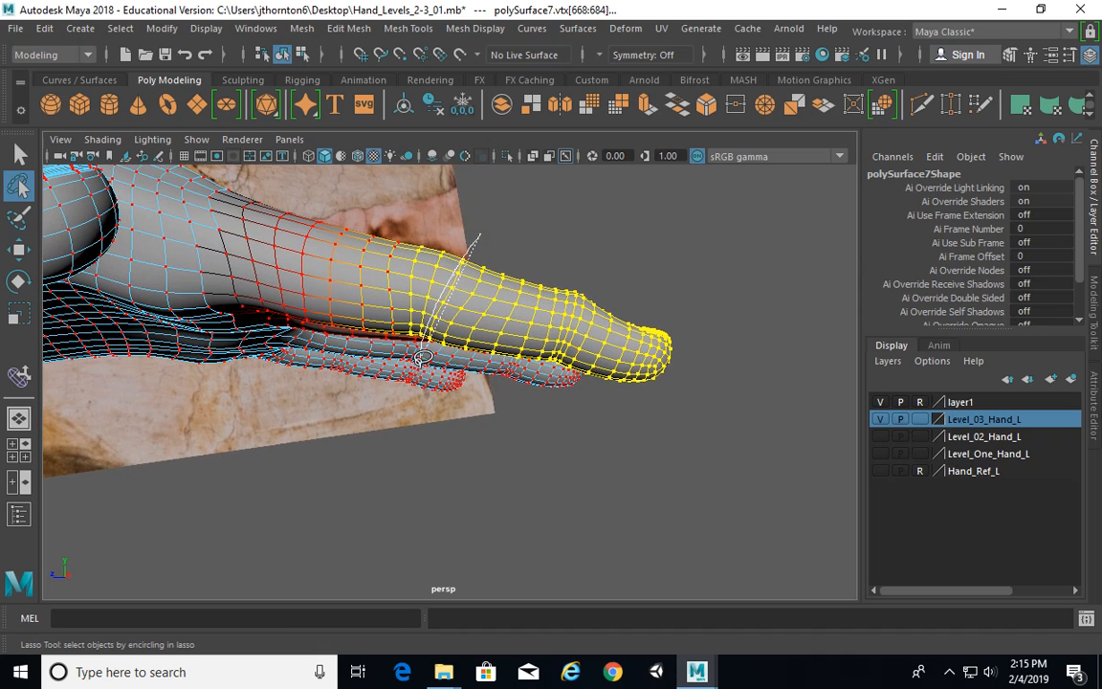
left_click_drag(754, 366, 727, 345)
mouse_move(598, 296)
left_mouse_down("alt")
mouse_move(466, 369)
mouse_move(402, 264)
left_mouse_up("alt")
left_click_drag(532, 515, 574, 287, "ctrl")
Reduce the soft-selection falloff radius to 1.17 so it stays off the neighbouring finger
mouse_move(574, 287)
left_mouse_down("alt")
mouse_move(622, 271)
mouse_move(552, 249)
mouse_move(566, 292)
left_mouse_up("alt")
left_click_drag(493, 266, 338, 365, "alt")
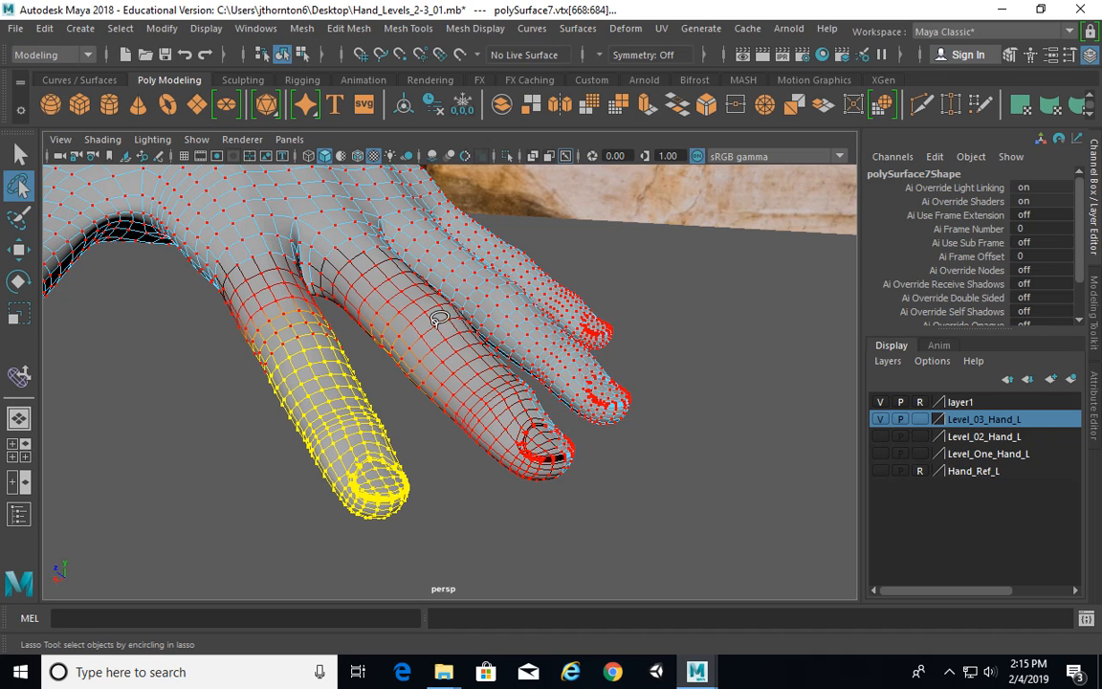
left_click_drag(511, 338, 383, 311, "alt")
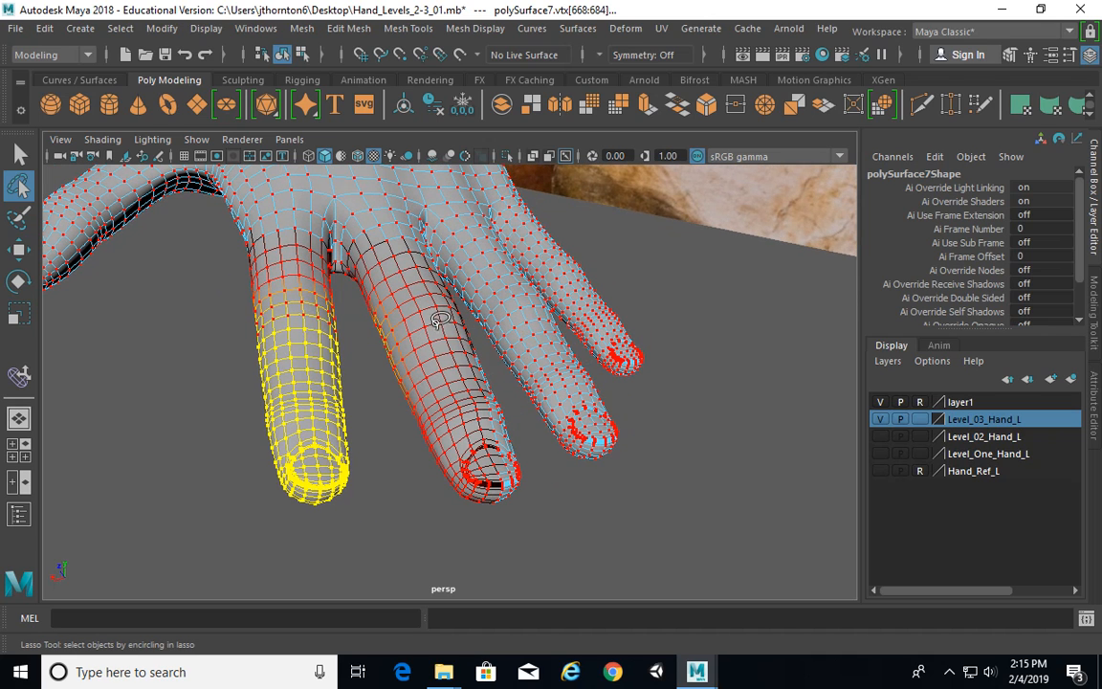
key("b")
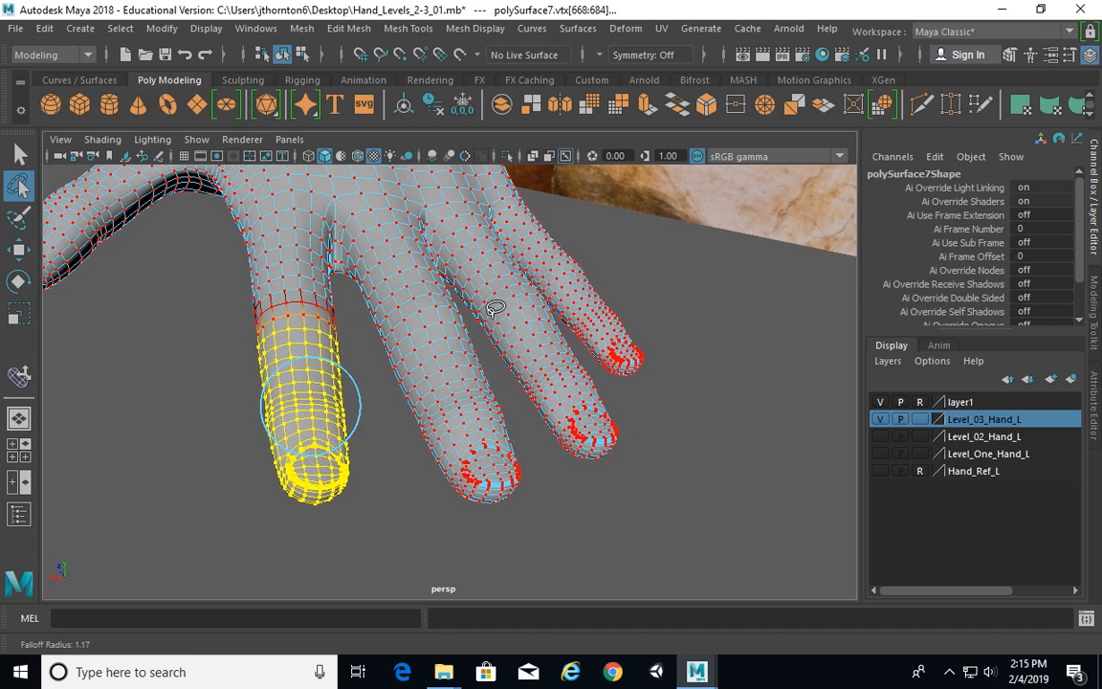
Start the Rotate tool and move its pivot back to the index finger's middle joint
left_click_drag(499, 311, 625, 304, "alt")
key("e")
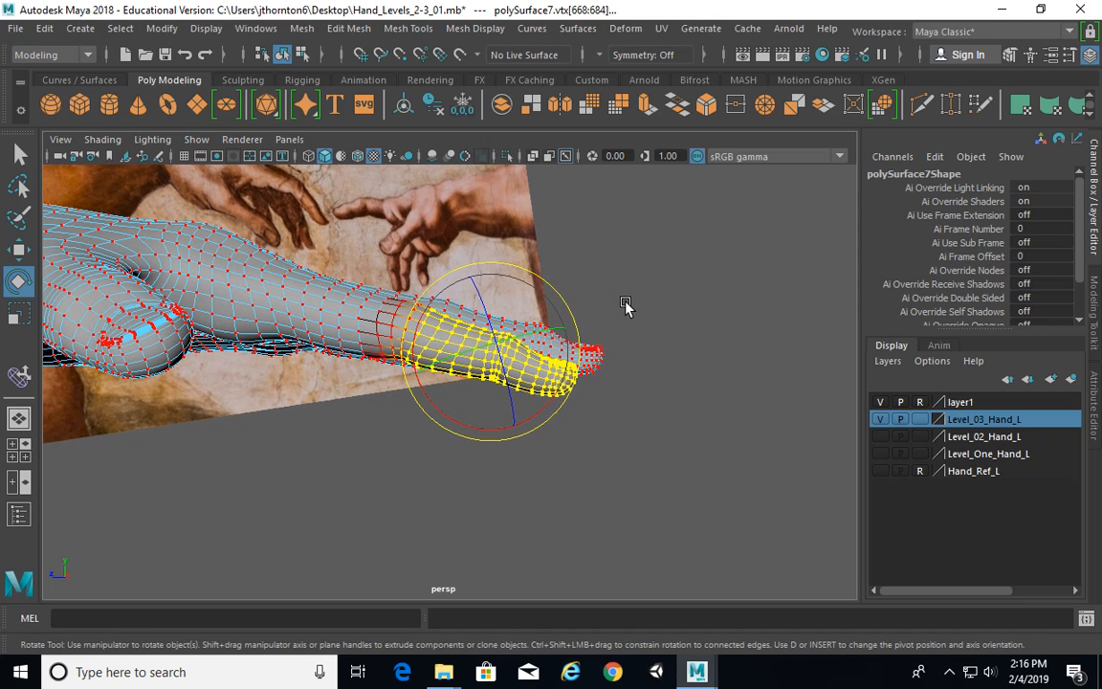
key("d")
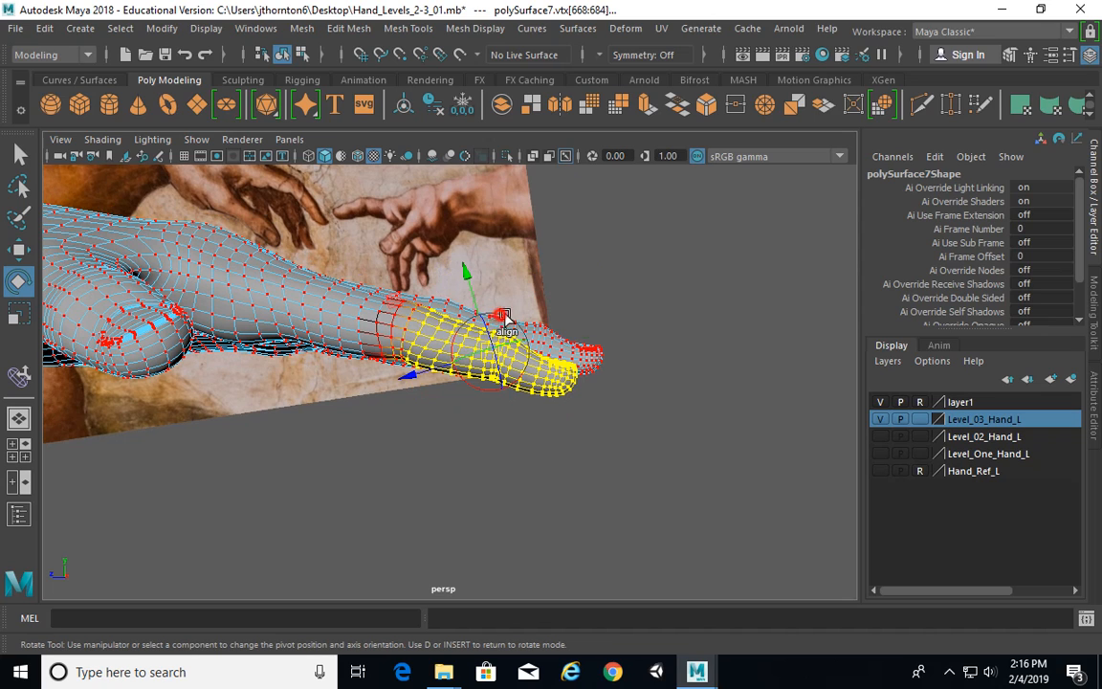
left_click_drag(505, 317, 492, 352)
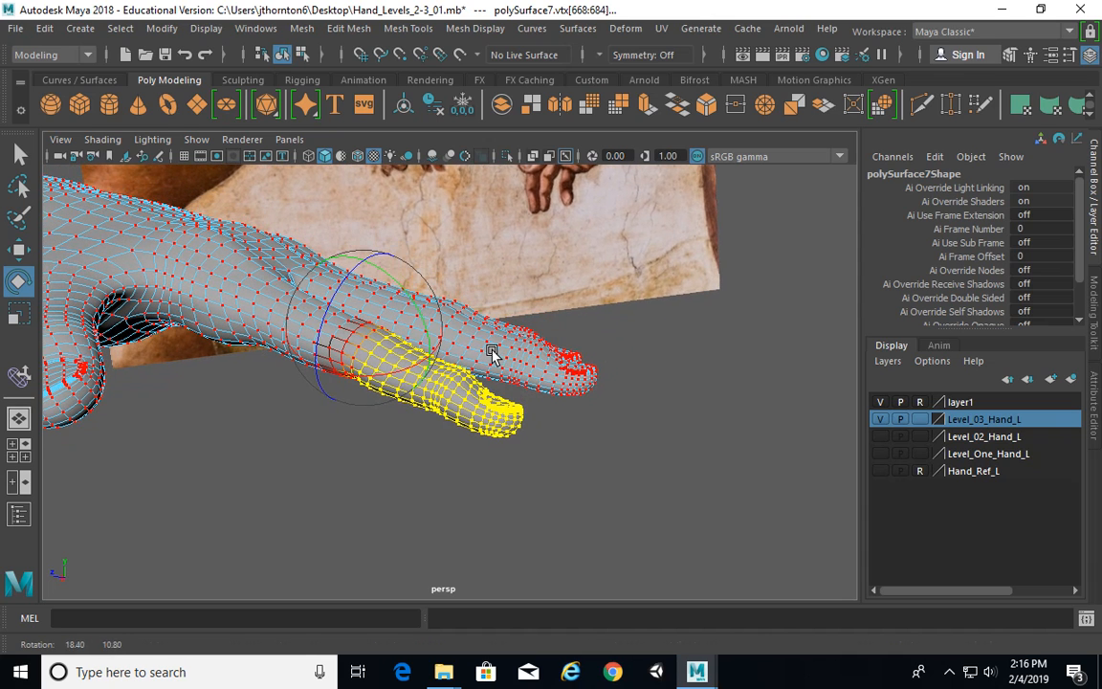
key("d")
left_click_drag(367, 331, 341, 323)
key("d")
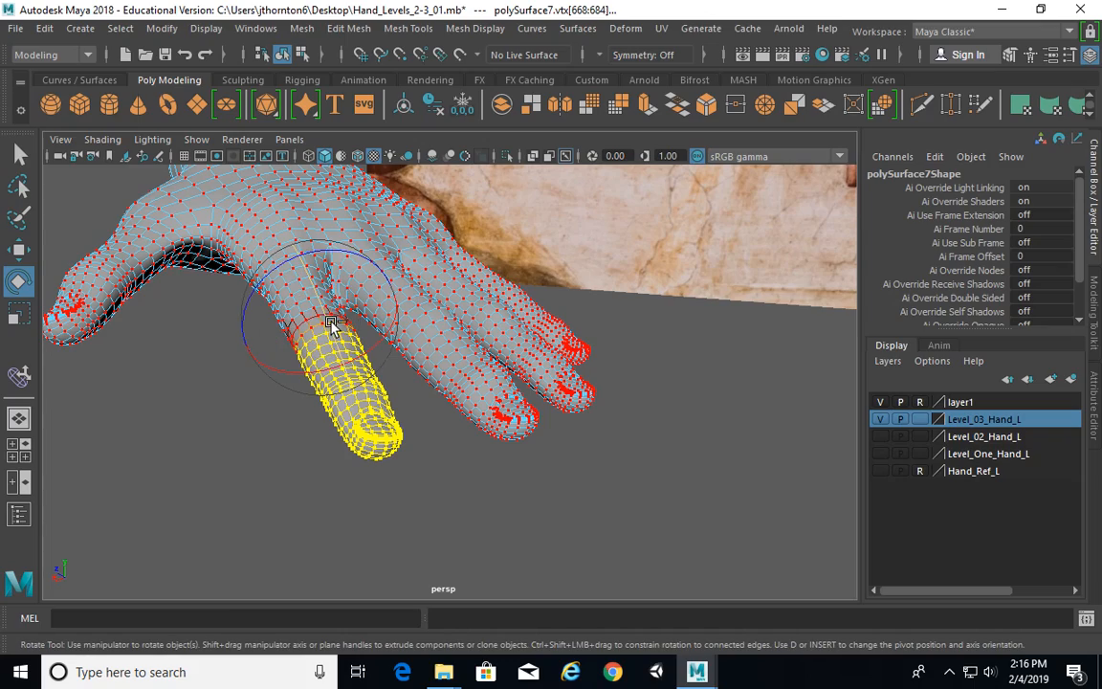
left_click_drag(335, 324, 381, 332, "alt")
key("super")
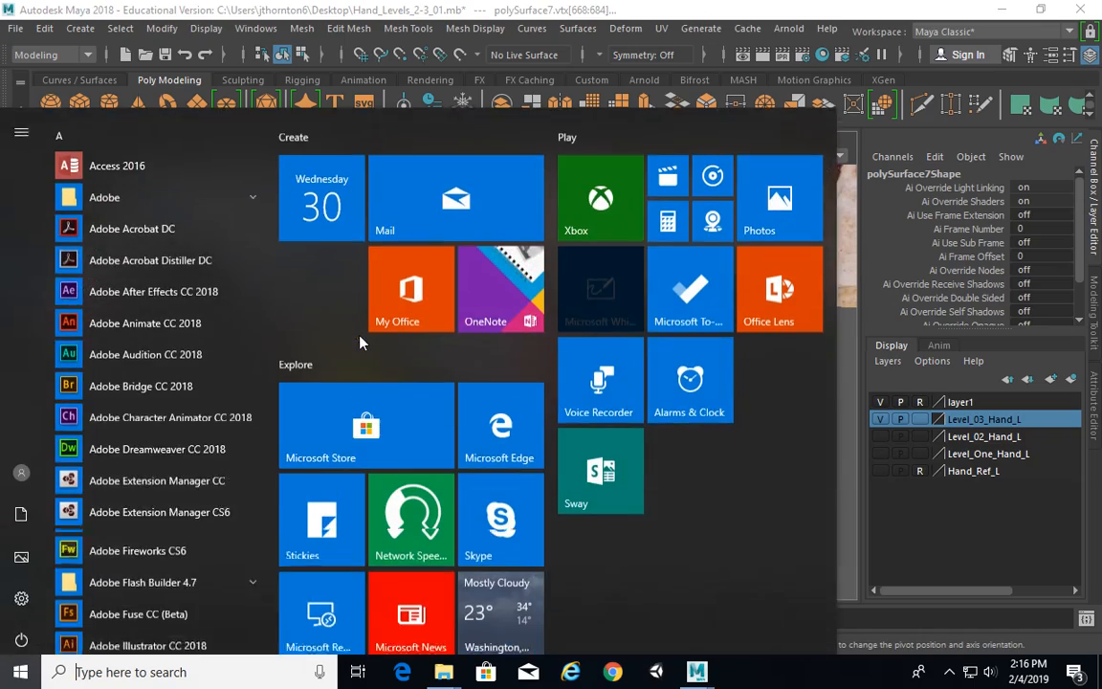
left_click(861, 7)
left_click_drag(507, 246, 478, 260, "alt")
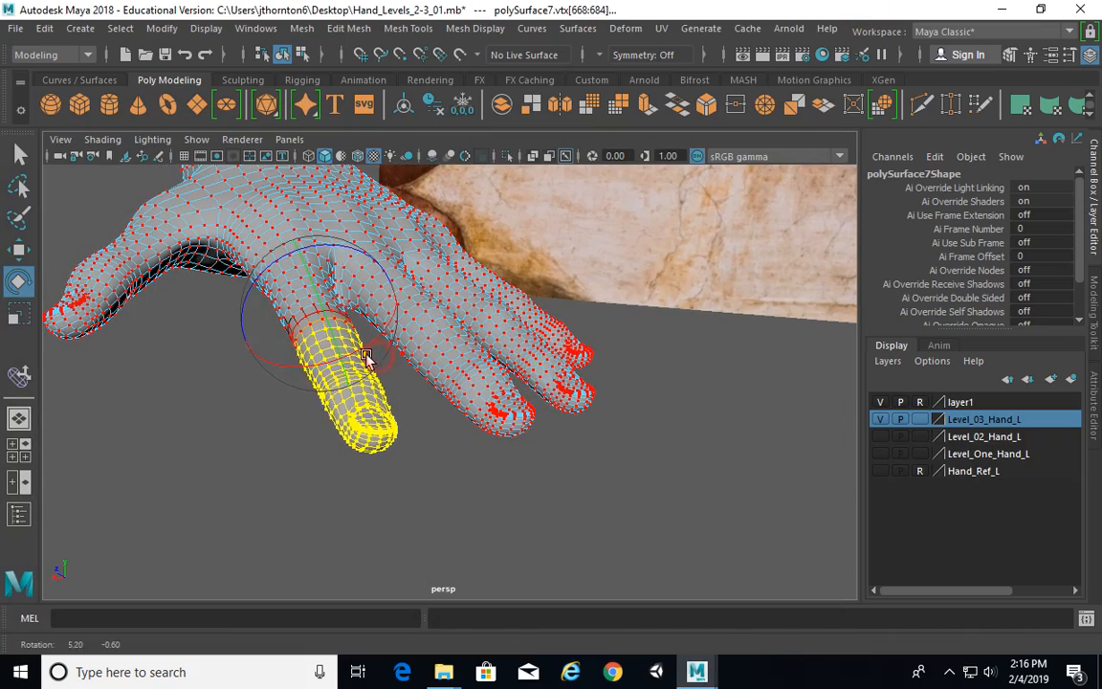
Fine-tune the rotation pivot's position so it is centred inside the index finger's middle joint
key("d")
left_click_drag(322, 315, 329, 318)
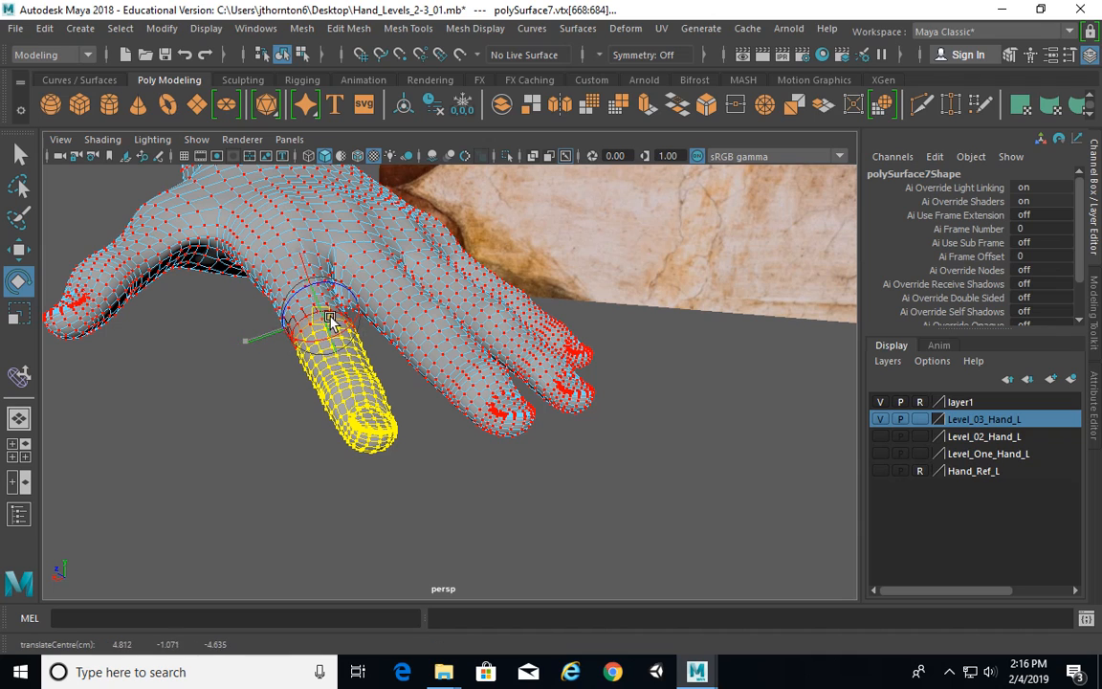
right_click(329, 319)
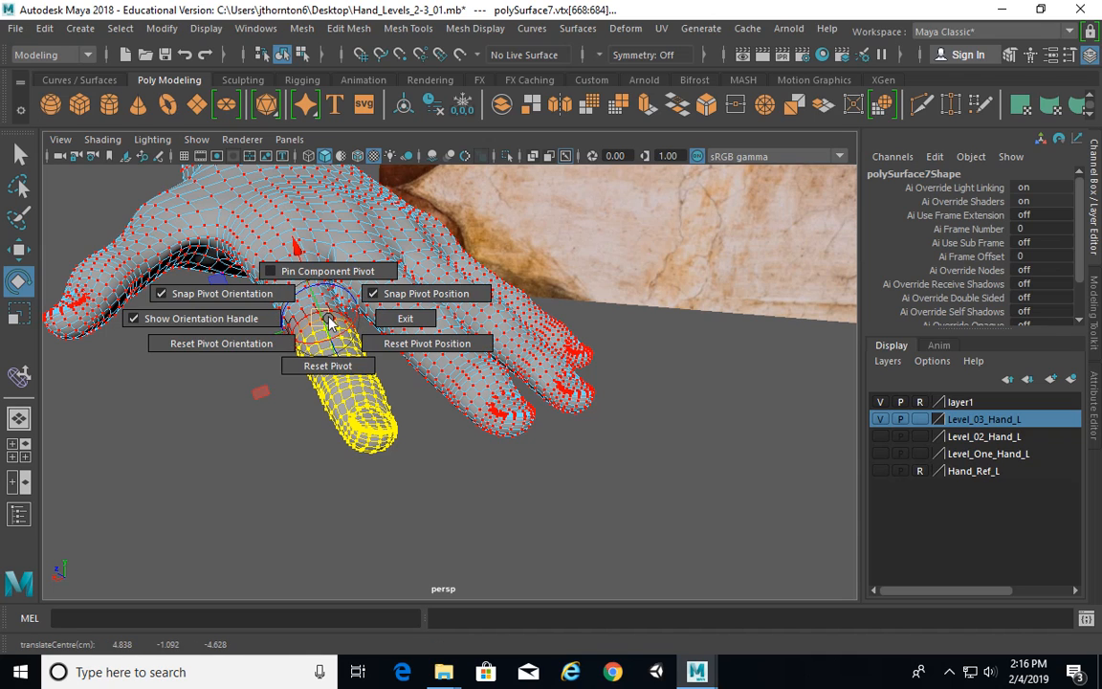
left_click_drag(326, 316, 327, 319)
key("d")
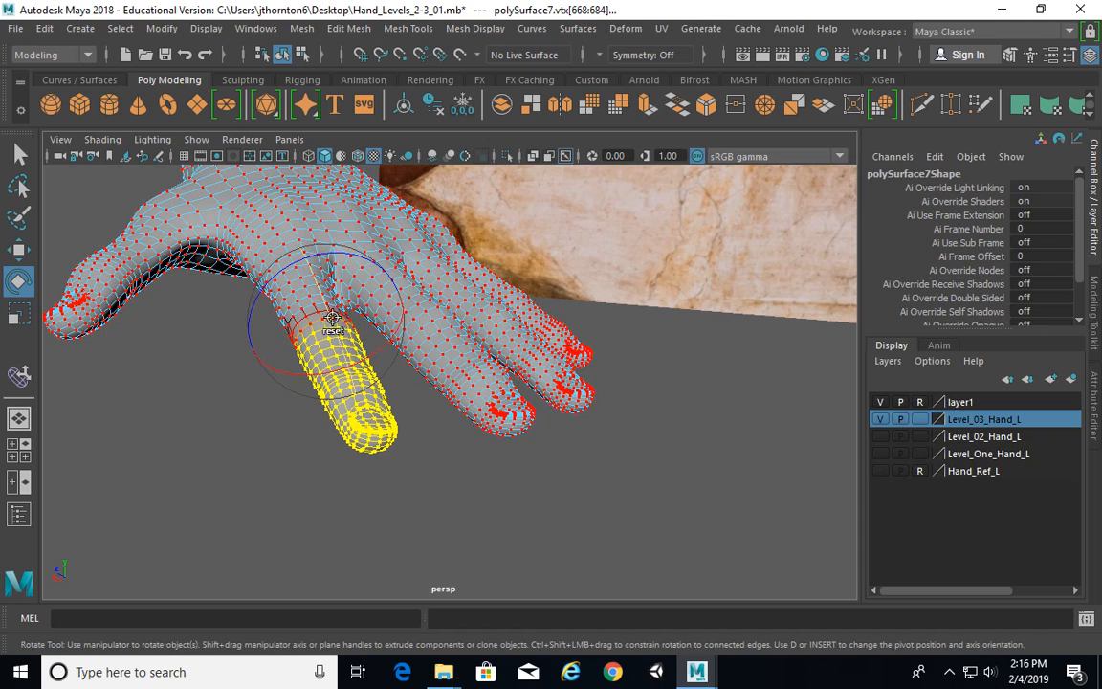
key("d")
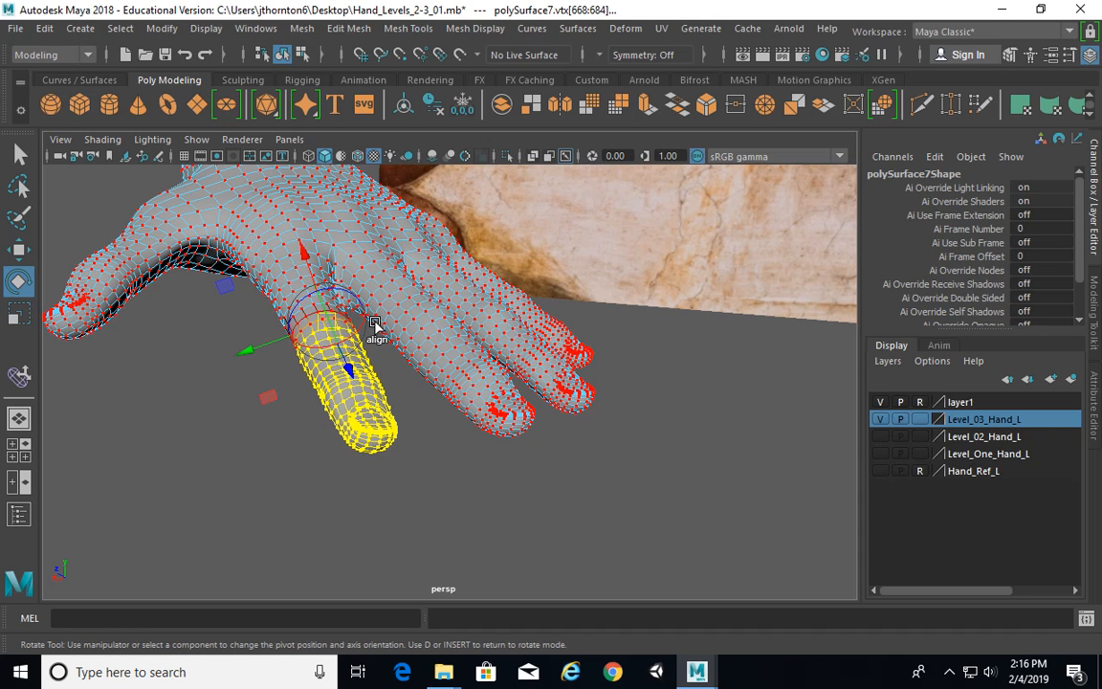
left_click_drag(360, 332, 333, 330, "alt")
mouse_move(332, 329)
left_mouse_down("alt")
mouse_move(360, 314)
mouse_move(348, 322)
left_mouse_up("alt")
left_click_drag(334, 325, 339, 328)
left_click_drag(346, 328, 475, 373, "alt")
key("d")
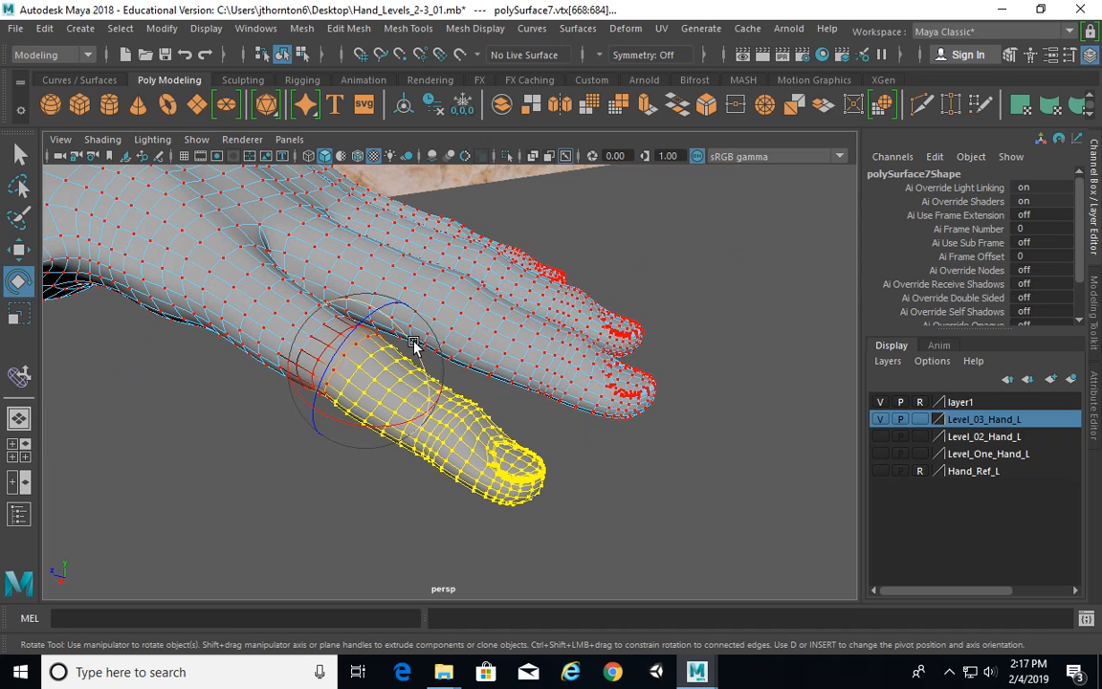
Viewed from above, align the pivot with the index finger and slide it onto the middle joint's edge loop
key("d")
left_click_drag(413, 344, 453, 275, "alt")
left_click_drag(430, 321, 359, 319, "alt")
mouse_move(317, 402)
left_mouse_down("alt")
mouse_move(319, 431)
mouse_move(306, 383)
left_mouse_up("alt")
left_click(304, 300)
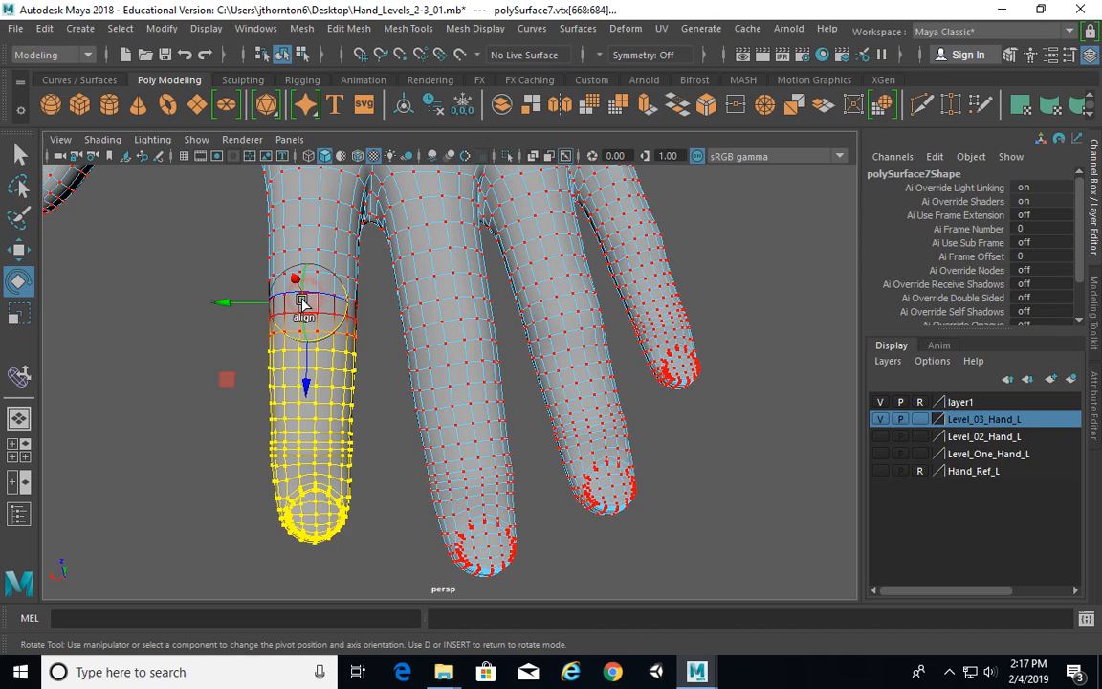
left_click_drag(316, 304, 308, 306)
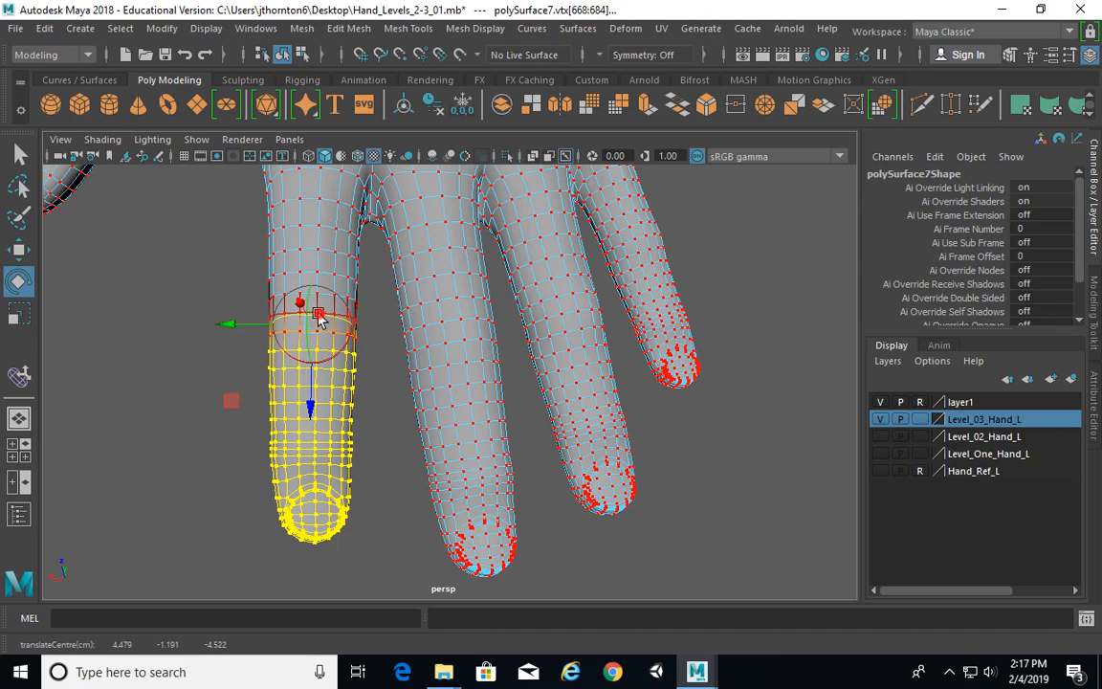
left_click_drag(325, 319, 443, 215, "alt")
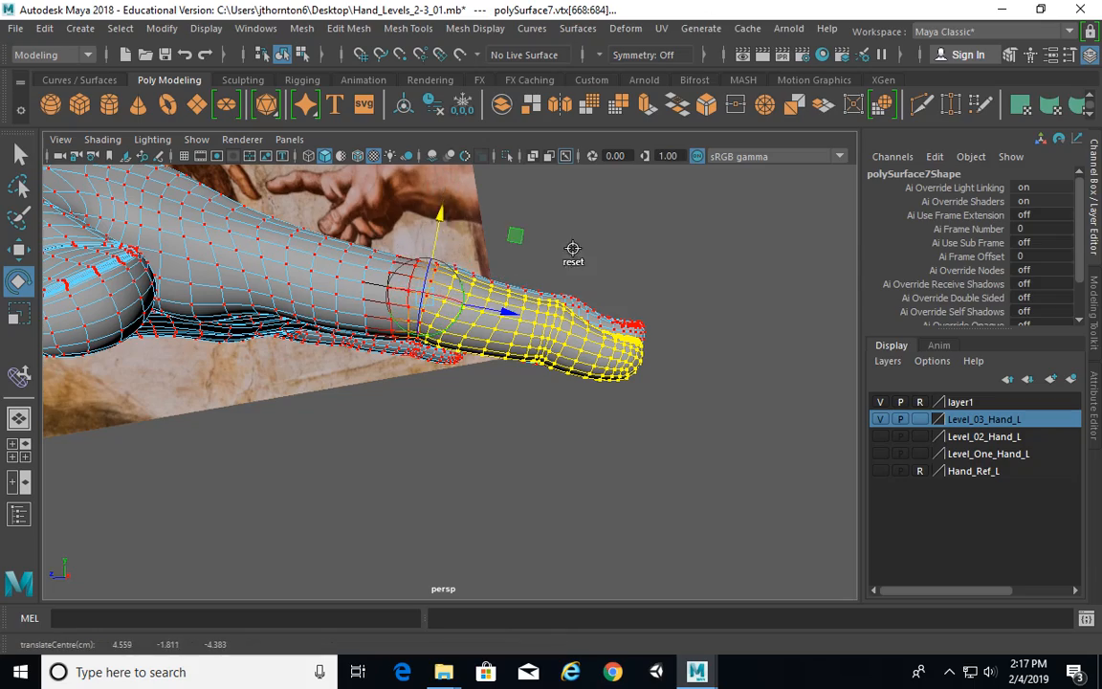
Undo the trial adjustment and bend the index finger downward at its middle joint
left_click_drag(572, 248, 533, 290, "alt")
mouse_move(467, 314)
left_mouse_down("alt")
mouse_move(495, 299)
mouse_move(482, 290)
mouse_move(492, 325)
mouse_move(492, 278)
mouse_move(500, 333)
mouse_move(507, 274)
mouse_move(504, 328)
mouse_move(564, 275)
mouse_move(568, 285)
mouse_move(454, 308)
mouse_move(485, 325)
left_mouse_up("alt")
key("ctrl+z")
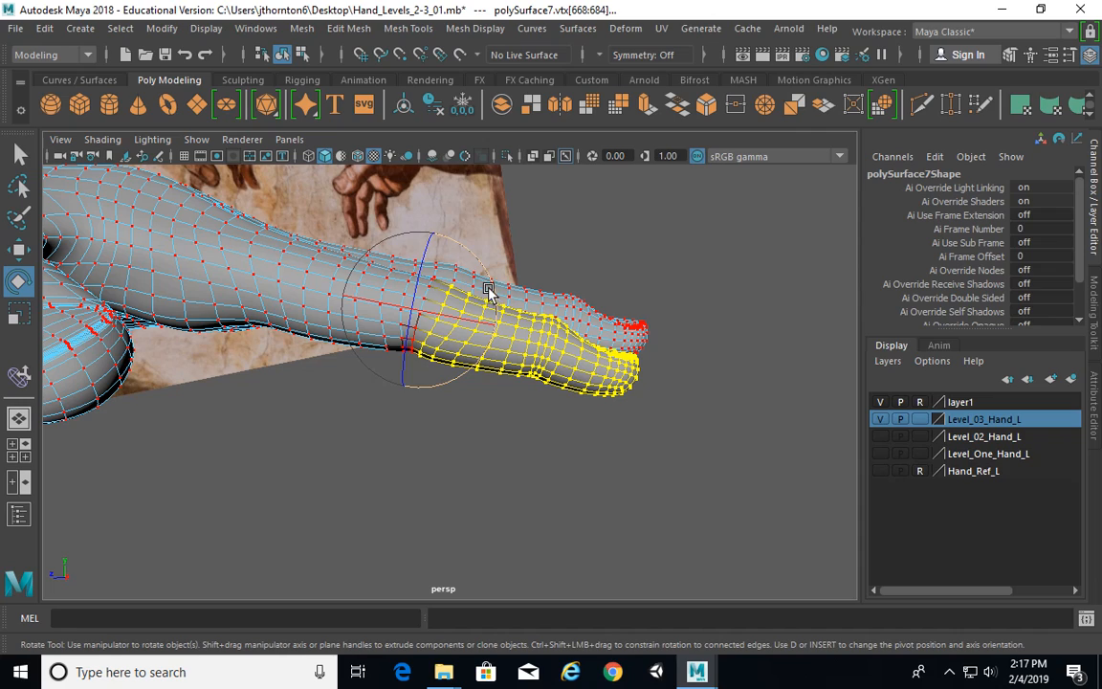
left_click_drag(491, 277, 416, 311, "alt")
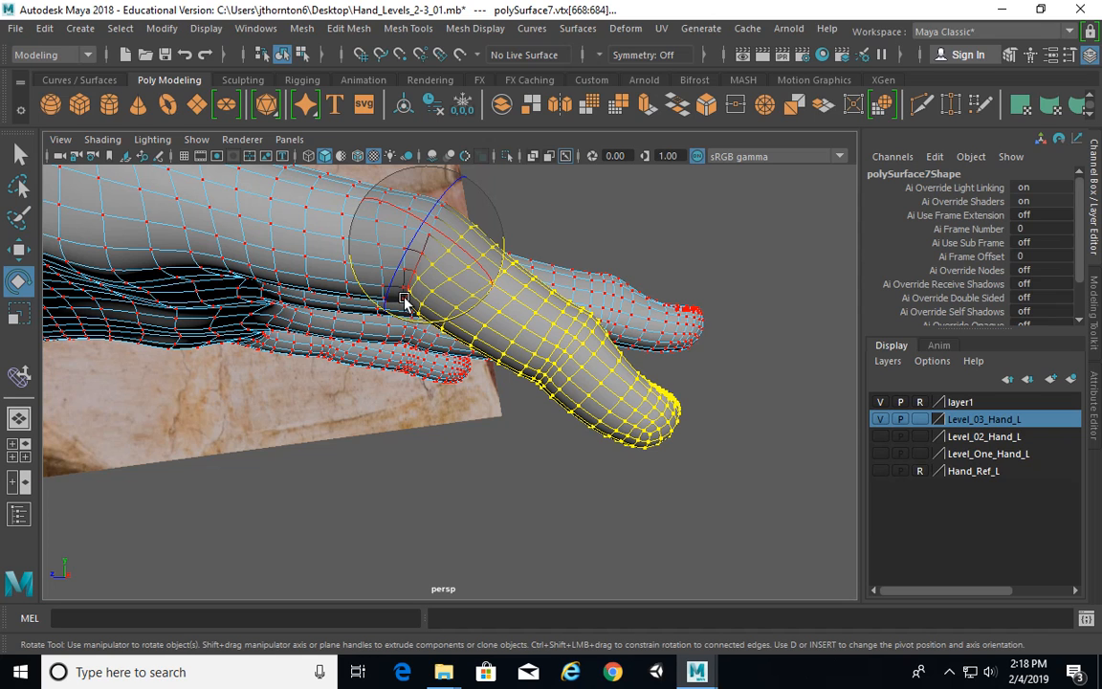
left_click_drag(404, 302, 446, 263, "alt")
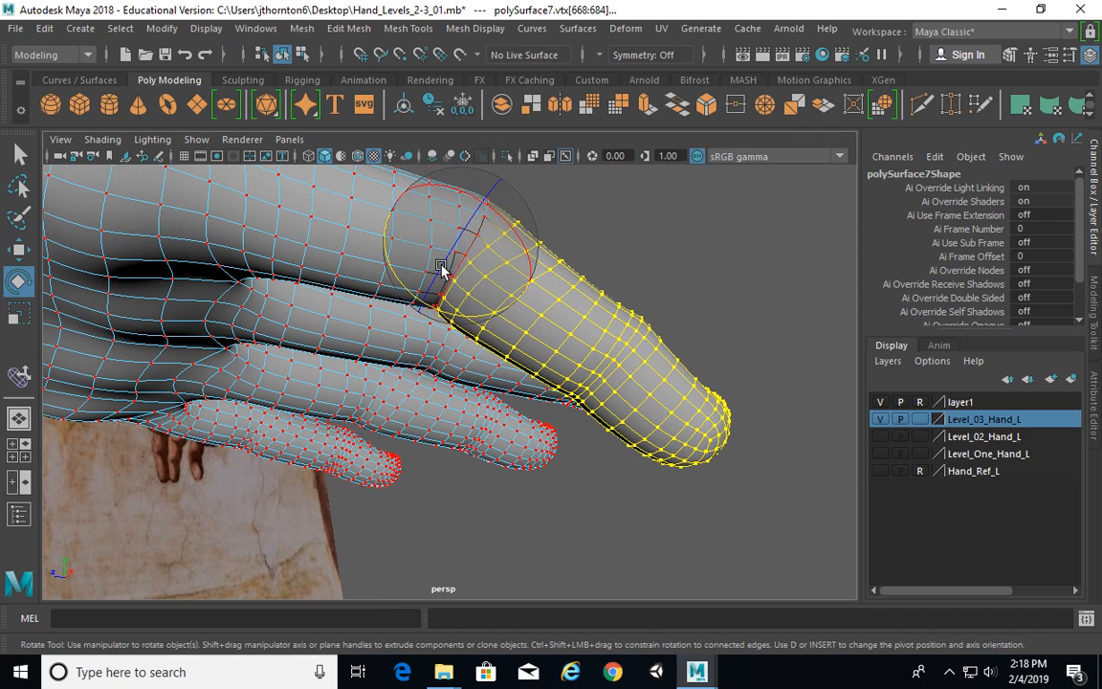
left_click_drag(448, 283, 564, 438, "alt")
Lasso-select the index finger's vertices from the last joint to the tip, adding missed ones at the joint
left_click(465, 445)
left_click_drag(482, 457, 91, 282, "alt")
left_click(20, 186)
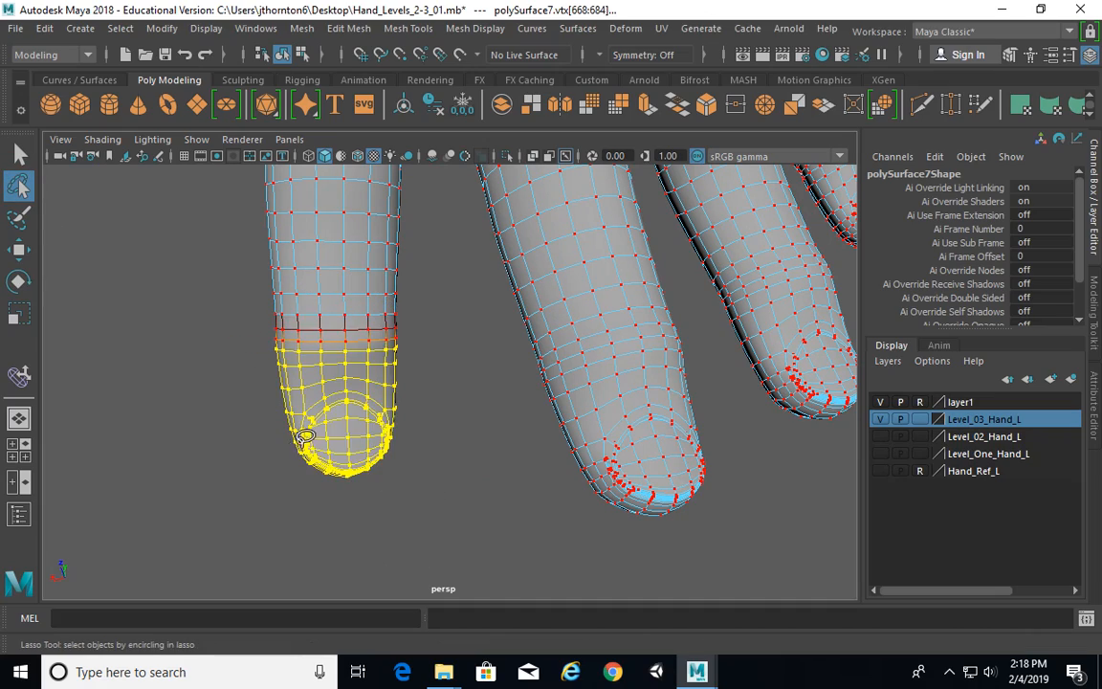
left_click_drag(305, 437, 643, 323, "alt")
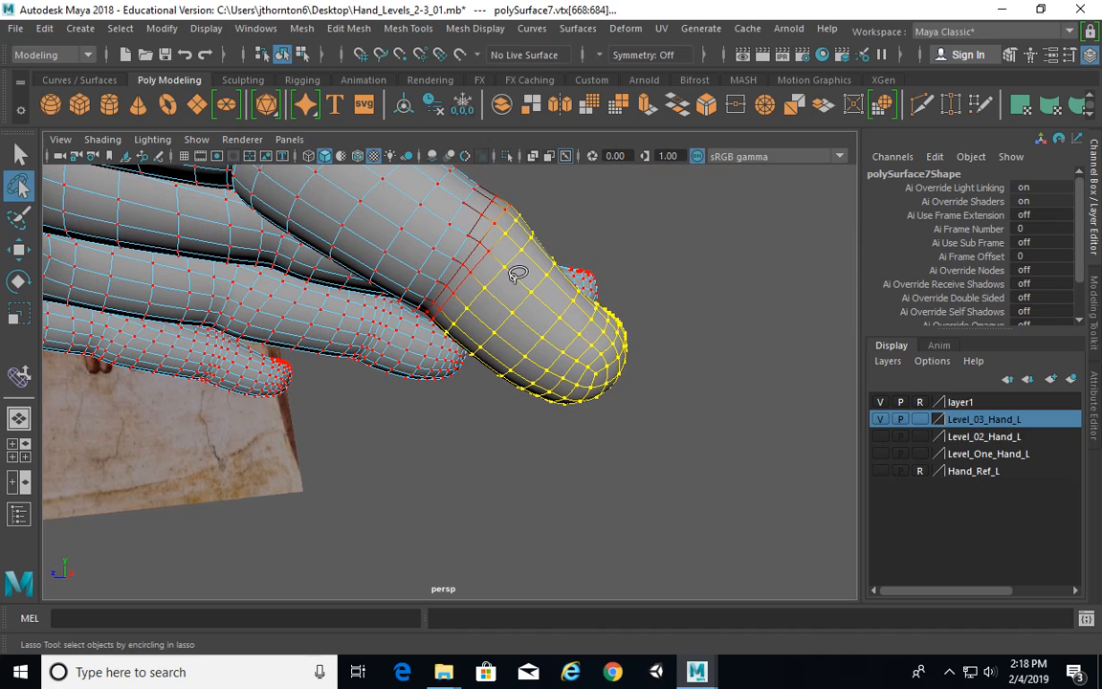
left_click_drag(431, 326, 554, 237, "shift")
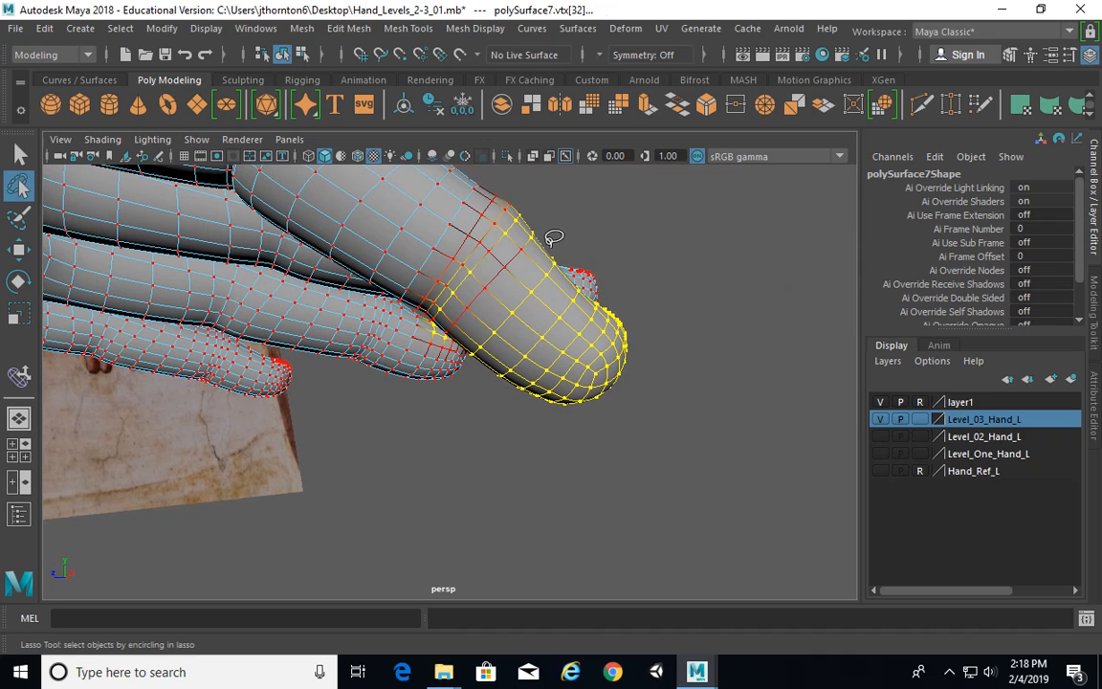
mouse_move(566, 313)
left_mouse_down("alt")
mouse_move(670, 288)
mouse_move(652, 290)
left_mouse_up("alt")
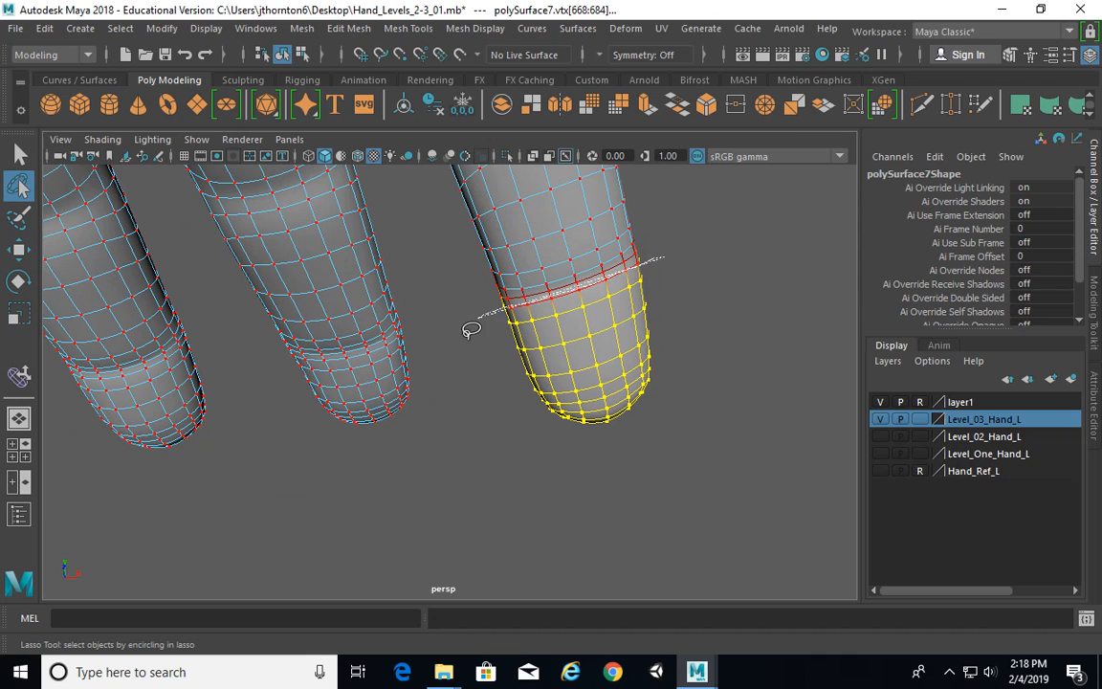
Correct the fingertip selection from the underside so it covers every vertex beyond the last joint and no stray ones
left_click_drag(471, 330, 750, 276, "ctrl")
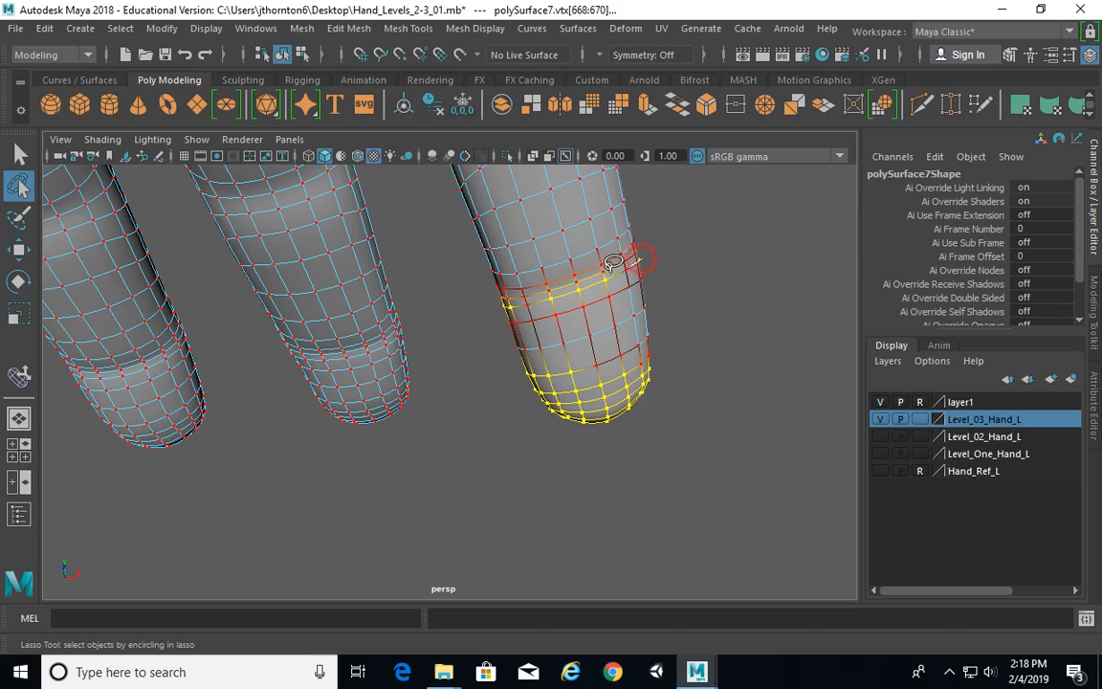
left_click_drag(488, 421, 649, 302, "shift")
mouse_move(679, 220)
left_mouse_down("alt")
mouse_move(698, 295)
mouse_move(635, 327)
mouse_move(664, 296)
left_mouse_up("alt")
mouse_move(601, 265)
left_mouse_down("ctrl")
mouse_move(571, 258)
mouse_move(699, 251)
left_mouse_up("ctrl")
left_click_drag(543, 265, 536, 273, "ctrl")
mouse_move(713, 256)
left_mouse_down("alt")
mouse_move(743, 322)
mouse_move(848, 298)
mouse_move(748, 287)
left_mouse_up("alt")
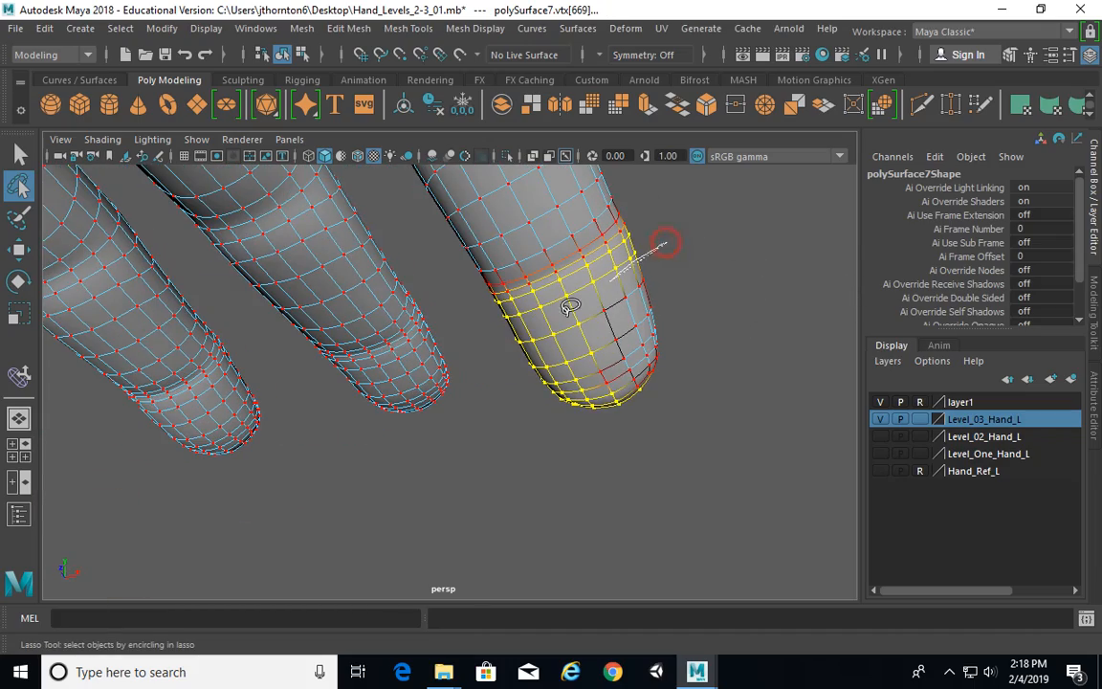
left_click_drag(747, 222, 421, 359, "alt")
mouse_move(340, 298)
left_mouse_down("shift")
mouse_move(438, 344)
mouse_move(413, 384)
mouse_move(572, 305)
mouse_move(693, 281)
left_mouse_up("shift")
left_click_drag(462, 253, 479, 307, "alt")
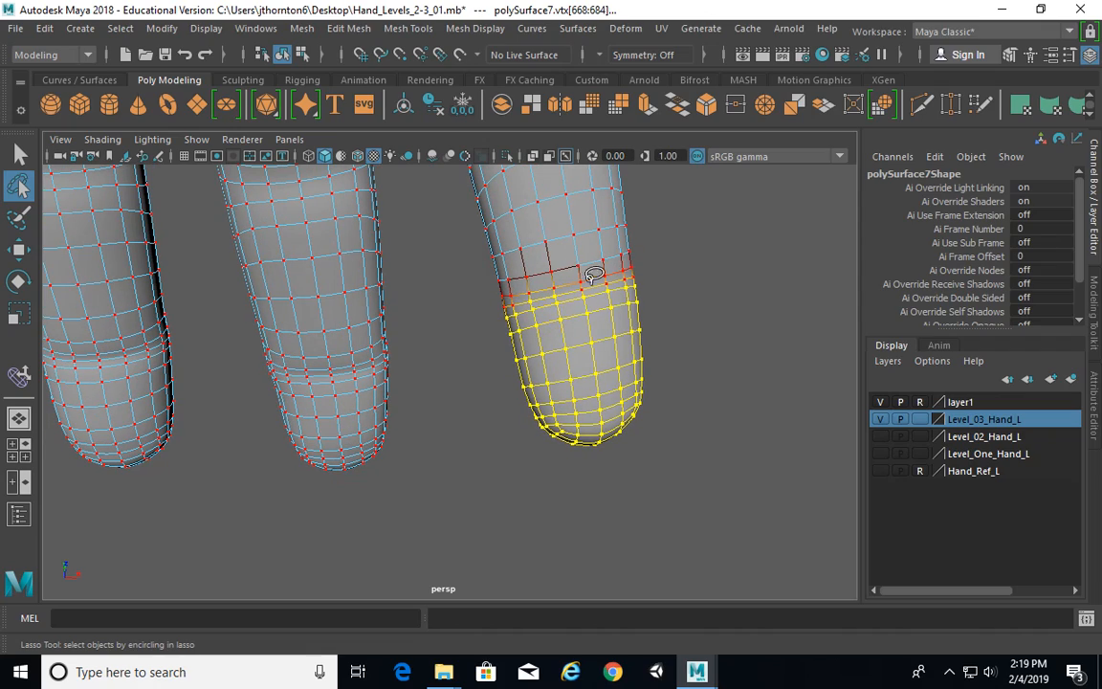
Place and align the rotation pivot at the index finger's last joint, undoing the misplaced pivot adjustments
left_click_drag(638, 296, 564, 388, "alt")
key("e")
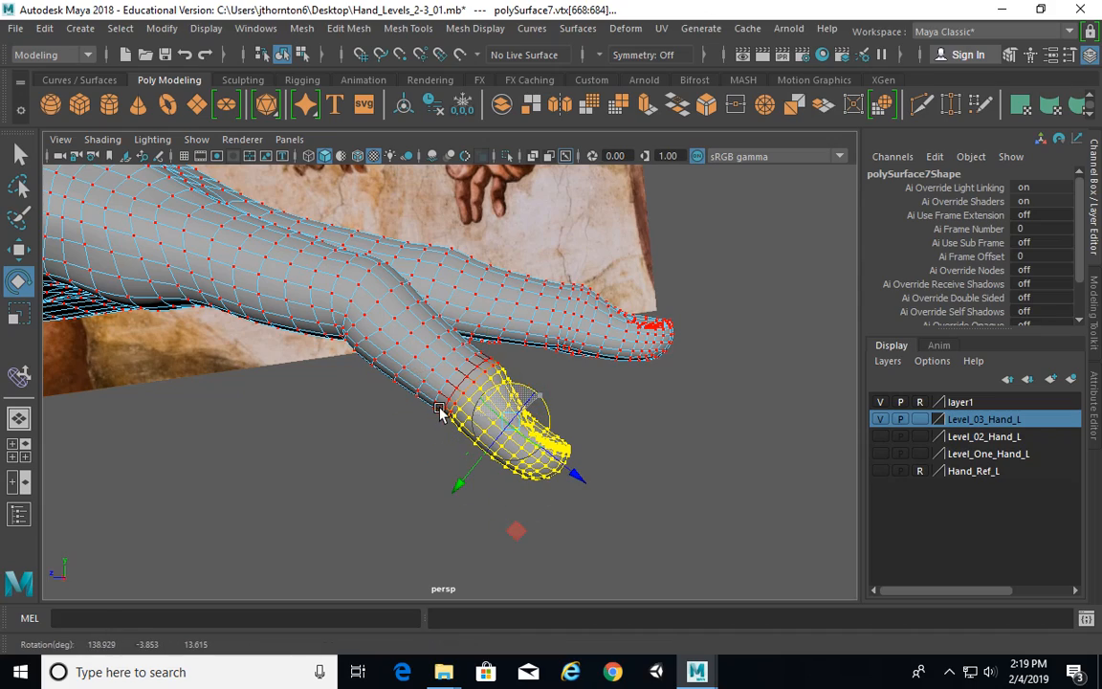
left_click_drag(790, 463, 381, 423, "alt")
left_click(388, 431)
key("ctrl+z")
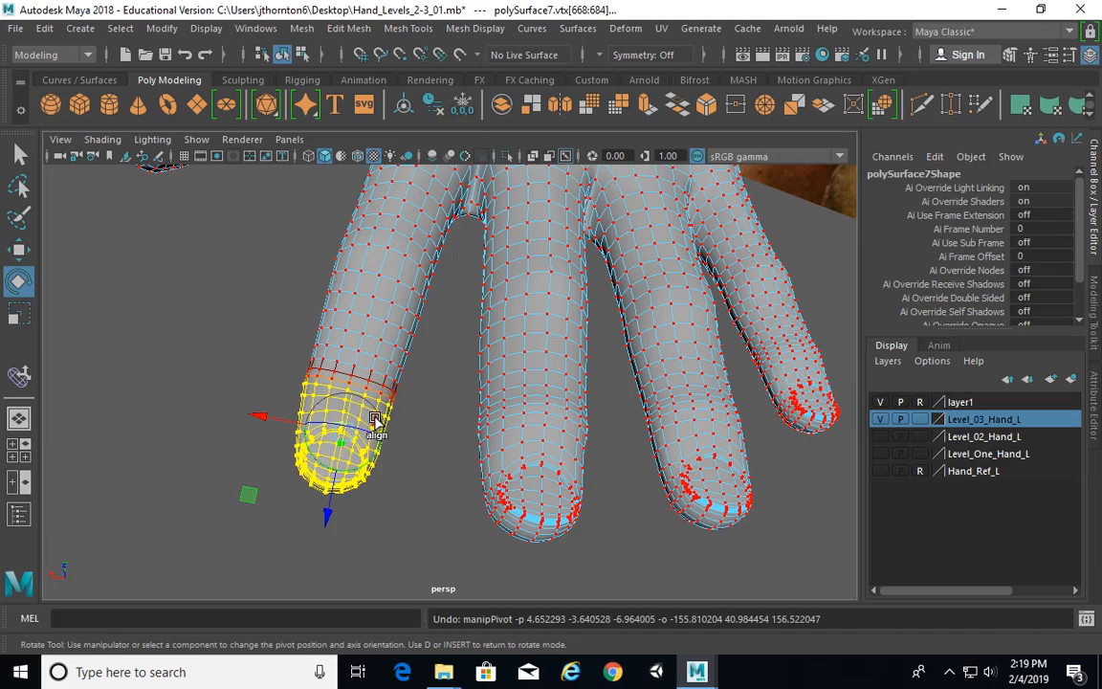
left_click_drag(327, 407, 421, 320, "alt")
key("ctrl+z")
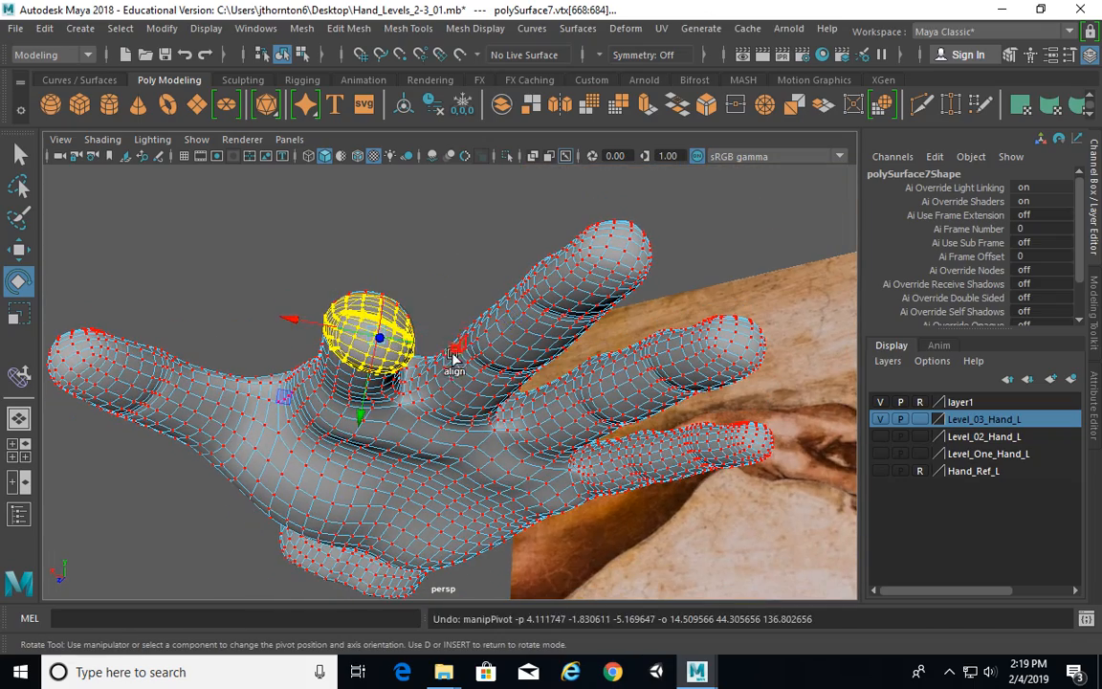
left_click_drag(450, 357, 397, 407, "alt")
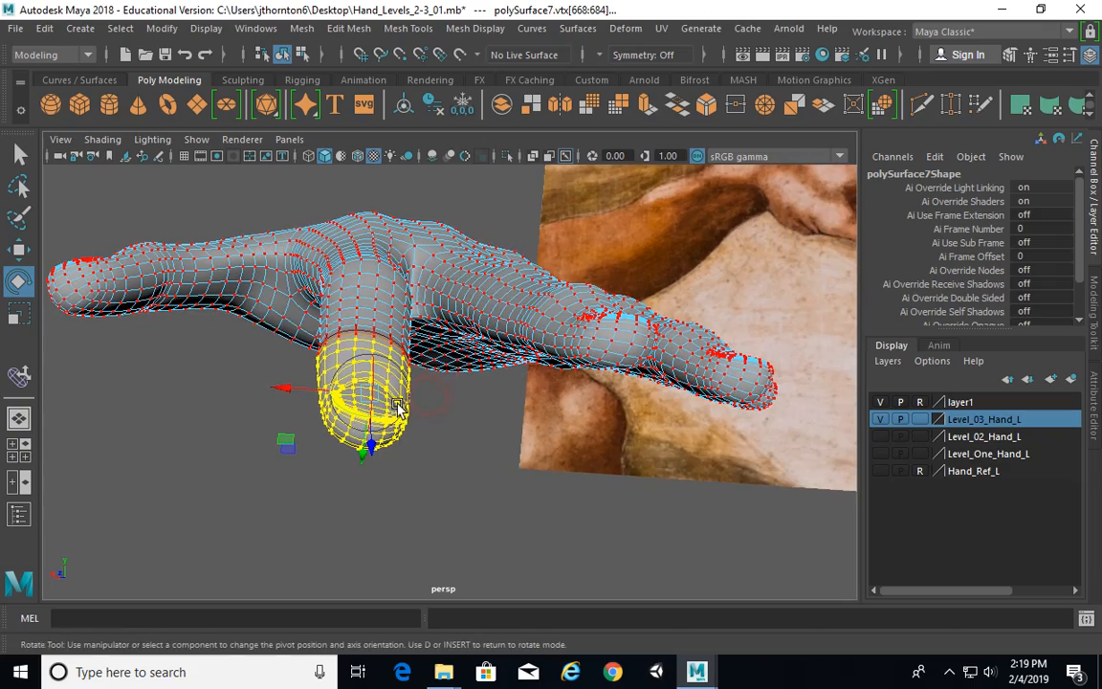
left_click_drag(392, 361, 580, 414, "alt")
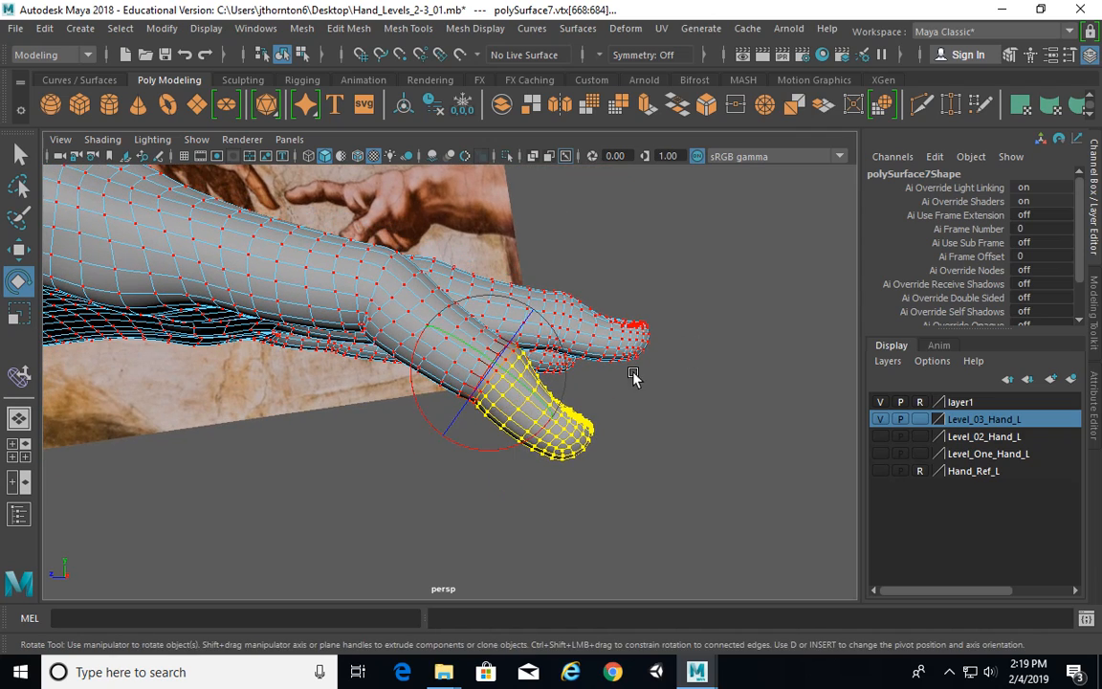
Bend the index fingertip downward at its last joint, keeping it in line with the finger as seen from above
mouse_move(635, 376)
left_mouse_down("alt")
mouse_move(515, 383)
mouse_move(519, 401)
mouse_move(534, 405)
mouse_move(509, 259)
mouse_move(457, 218)
mouse_move(487, 262)
mouse_move(507, 258)
mouse_move(520, 401)
mouse_move(514, 435)
mouse_move(426, 445)
mouse_move(461, 413)
mouse_move(450, 429)
left_mouse_up("alt")
right_click_drag(449, 429, 536, 435, "alt")
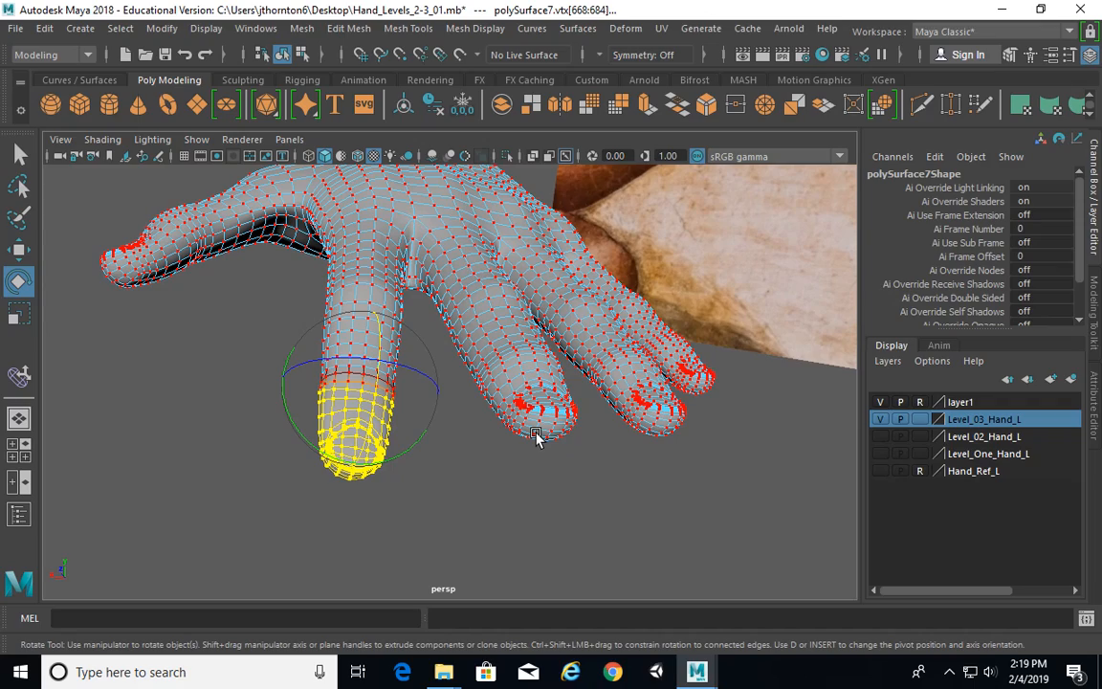
left_click_drag(536, 436, 412, 428, "alt")
left_click_drag(512, 445, 379, 369, "alt")
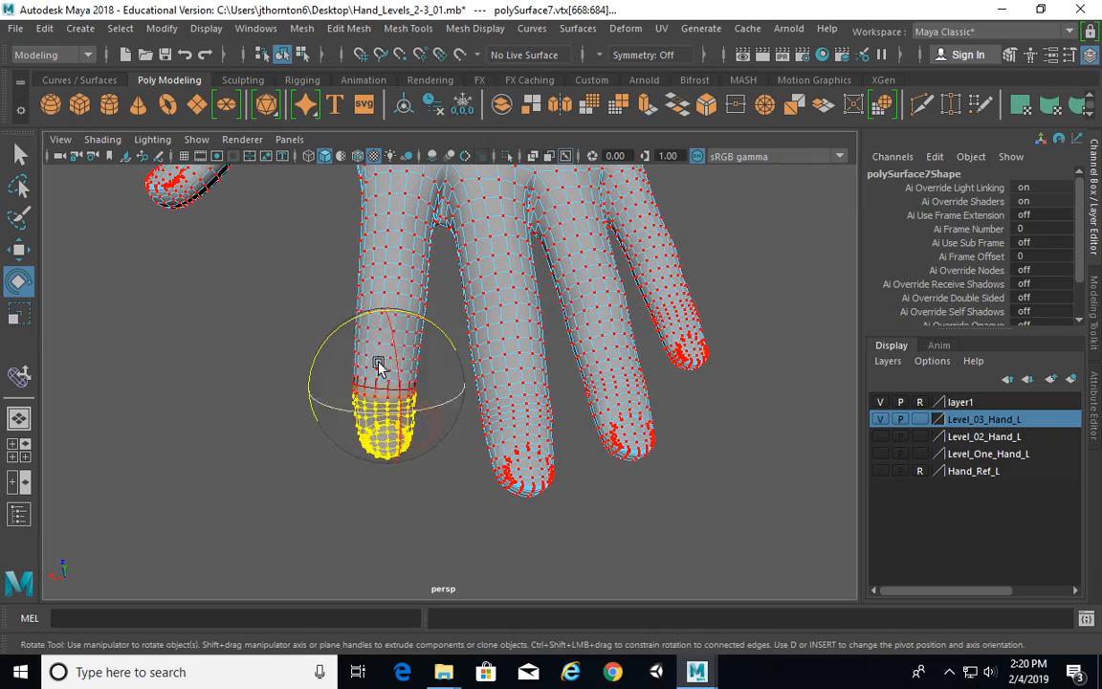
Select the index finger's vertices from the middle joint to the tip and place the rotation pivot at the middle joint
left_click_drag(315, 307, 445, 512)
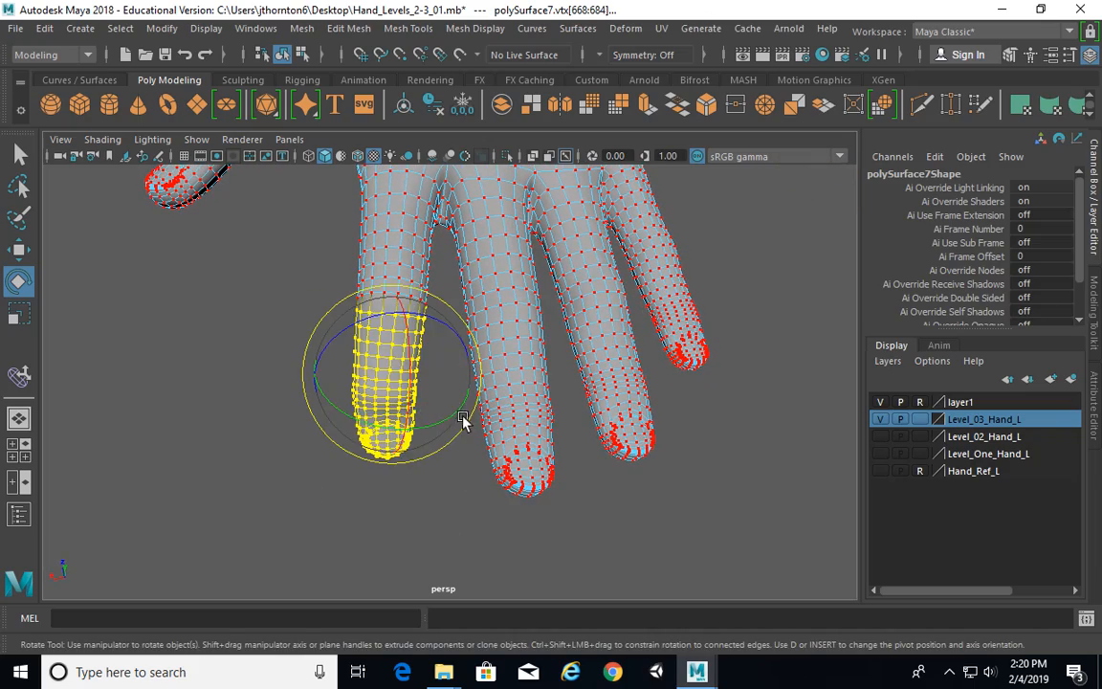
left_click_drag(455, 299, 322, 470, "alt")
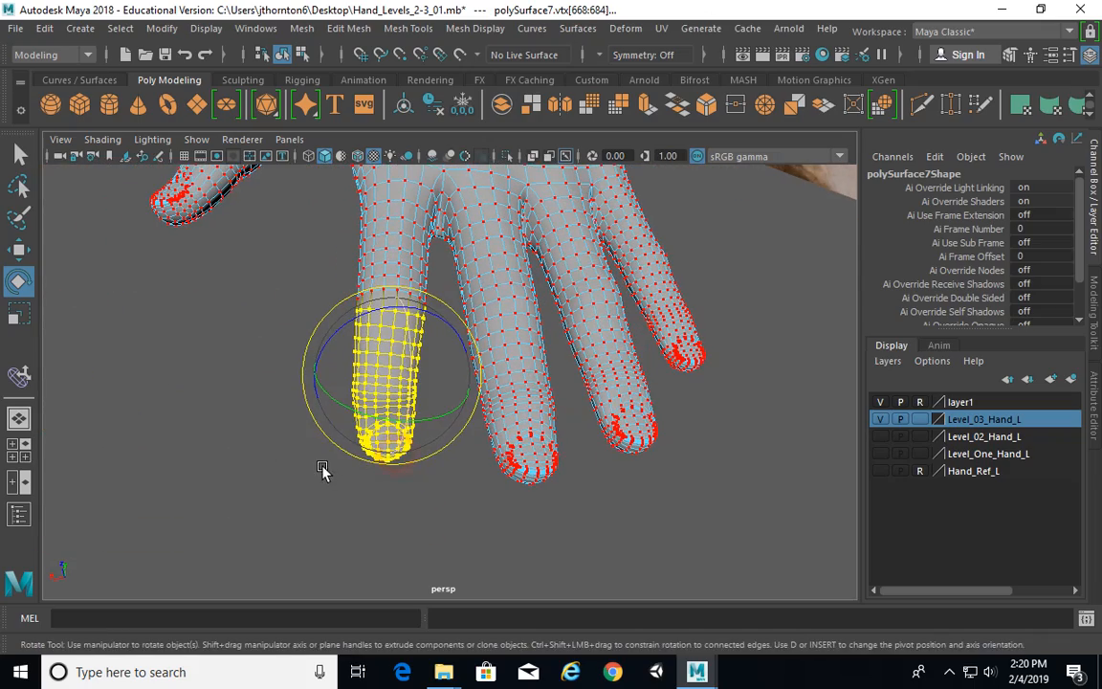
key("d")
mouse_move(546, 344)
left_mouse_down("alt")
mouse_move(713, 302)
mouse_move(571, 376)
mouse_move(432, 404)
left_mouse_up("alt")
left_click(417, 316)
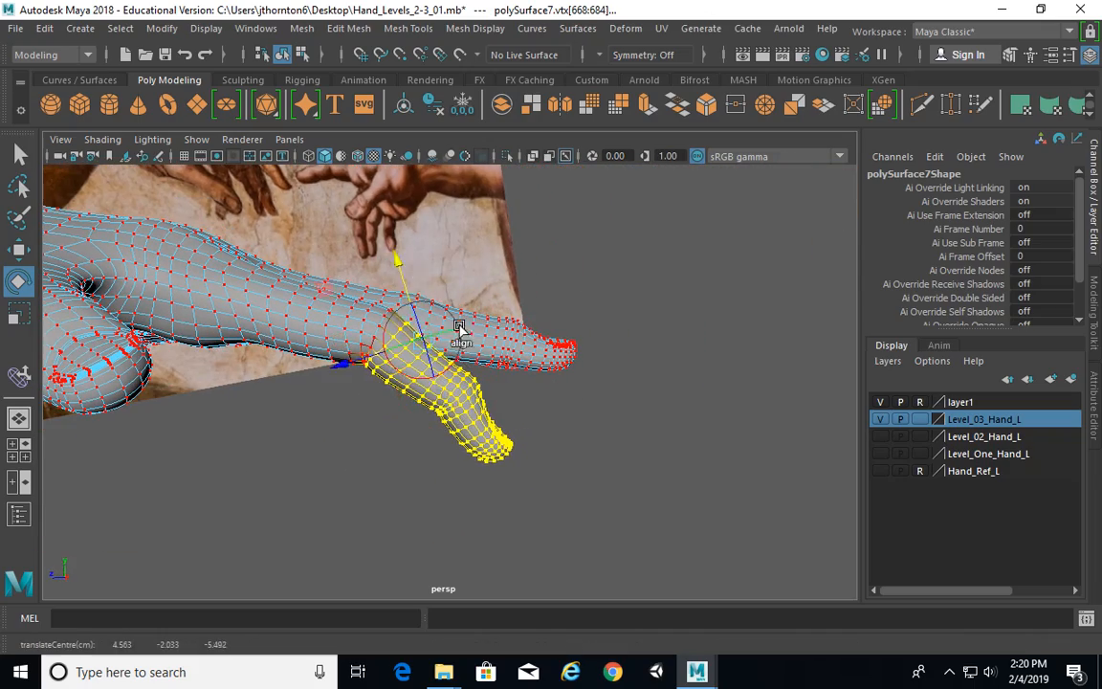
left_click_drag(379, 354, 375, 308)
key("ctrl+z")
left_click_drag(441, 372, 463, 369, "alt")
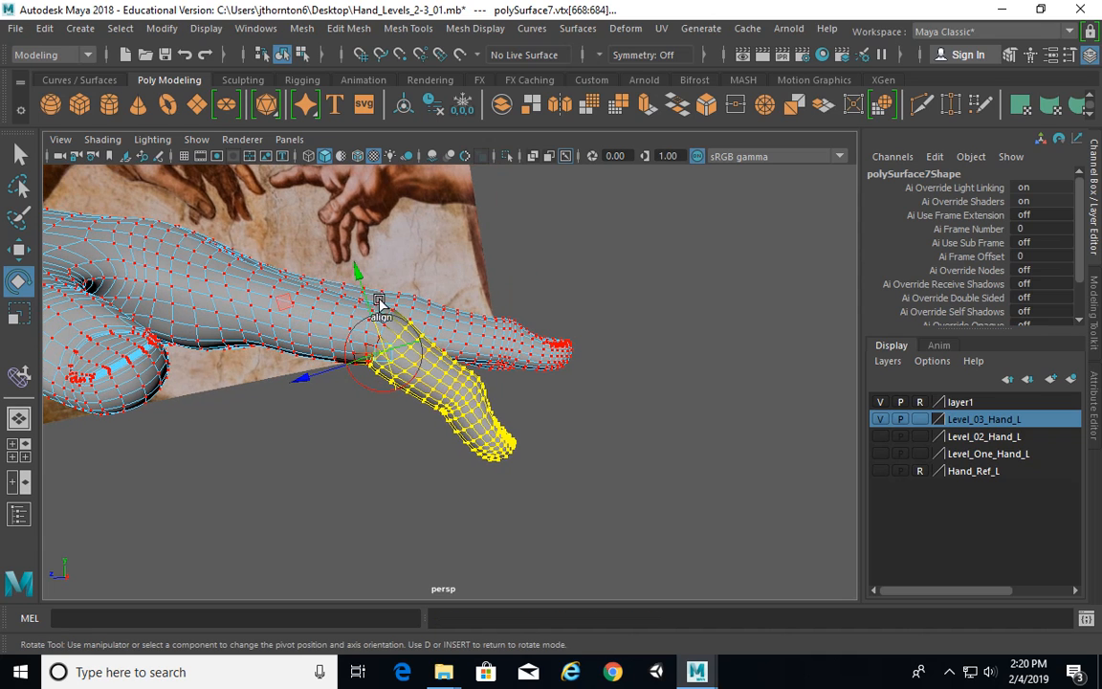
left_click_drag(359, 258, 331, 279, "alt")
key("d")
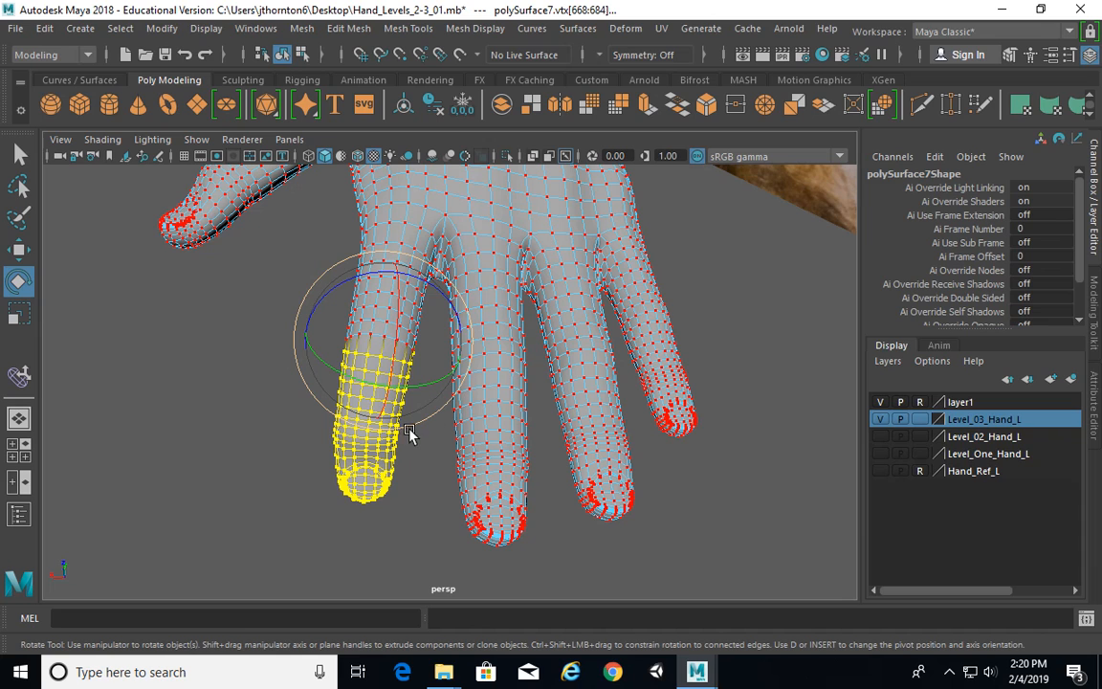
Rotate the index finger at its middle joint so the outer part angles slightly toward the middle finger
left_click_drag(340, 265, 418, 318, "alt")
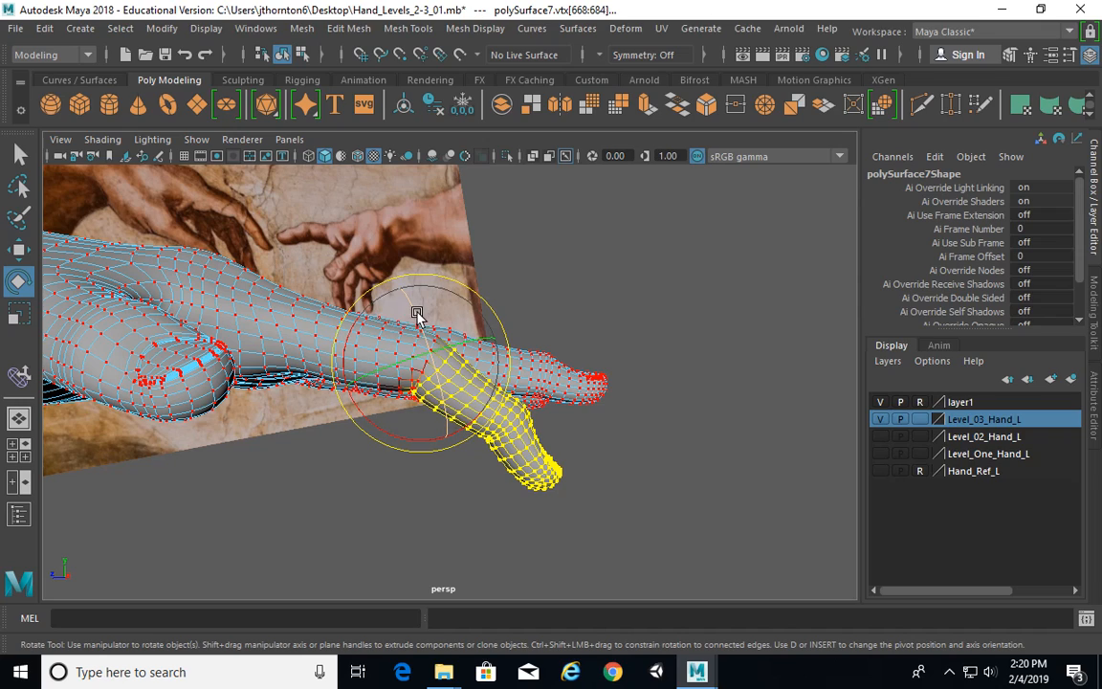
left_click_drag(430, 339, 436, 351)
left_click_drag(505, 357, 361, 406, "alt")
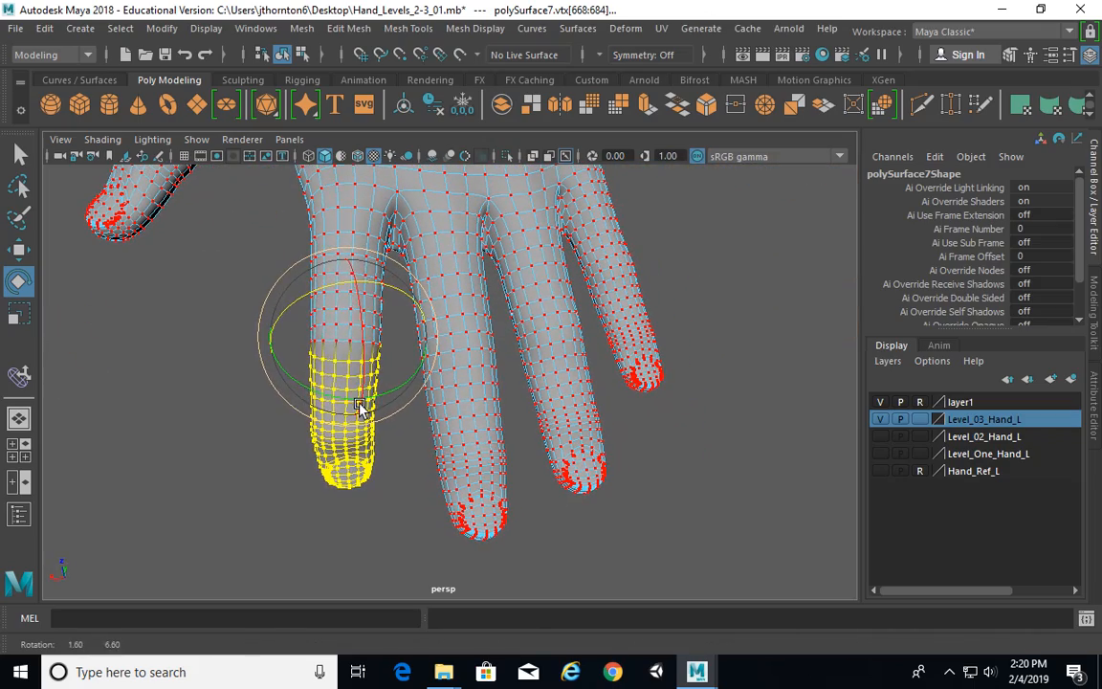
left_click_drag(273, 284, 272, 298)
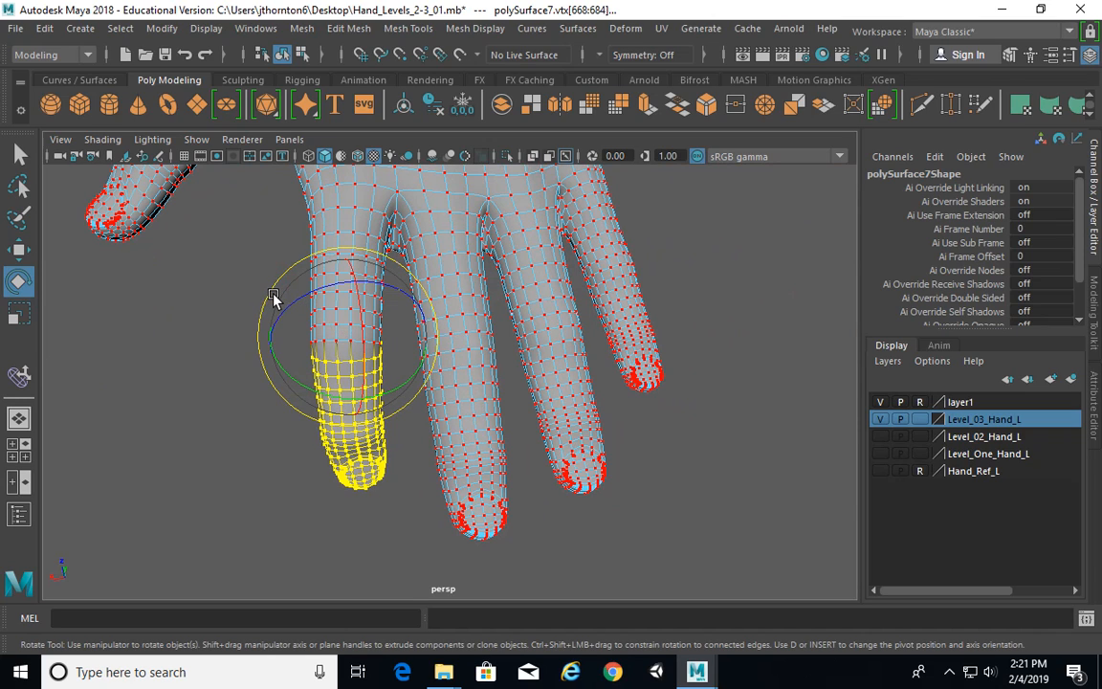
Select the index fingertip's vertices beyond the last joint and shift them slightly outward, away from the middle finger
left_click_drag(438, 312, 583, 413, "alt")
left_click_drag(283, 442, 286, 440, "alt")
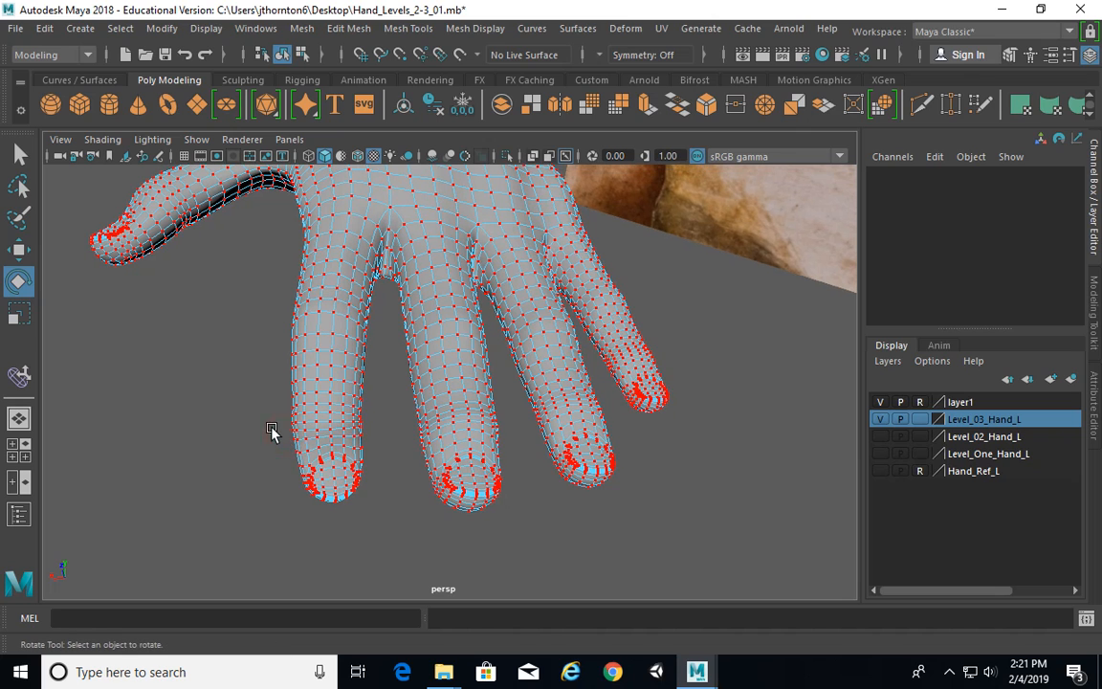
left_click_drag(390, 535, 391, 536)
left_click_drag(398, 499, 419, 424, "alt")
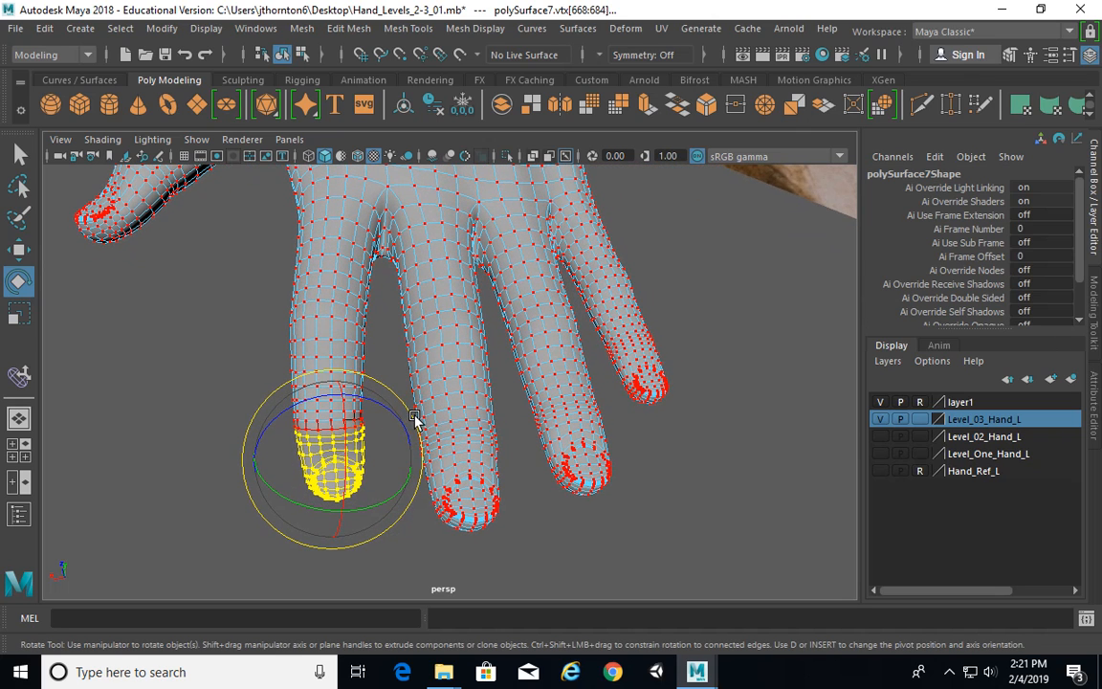
key("w")
left_click_drag(312, 464, 308, 467)
left_click(457, 367)
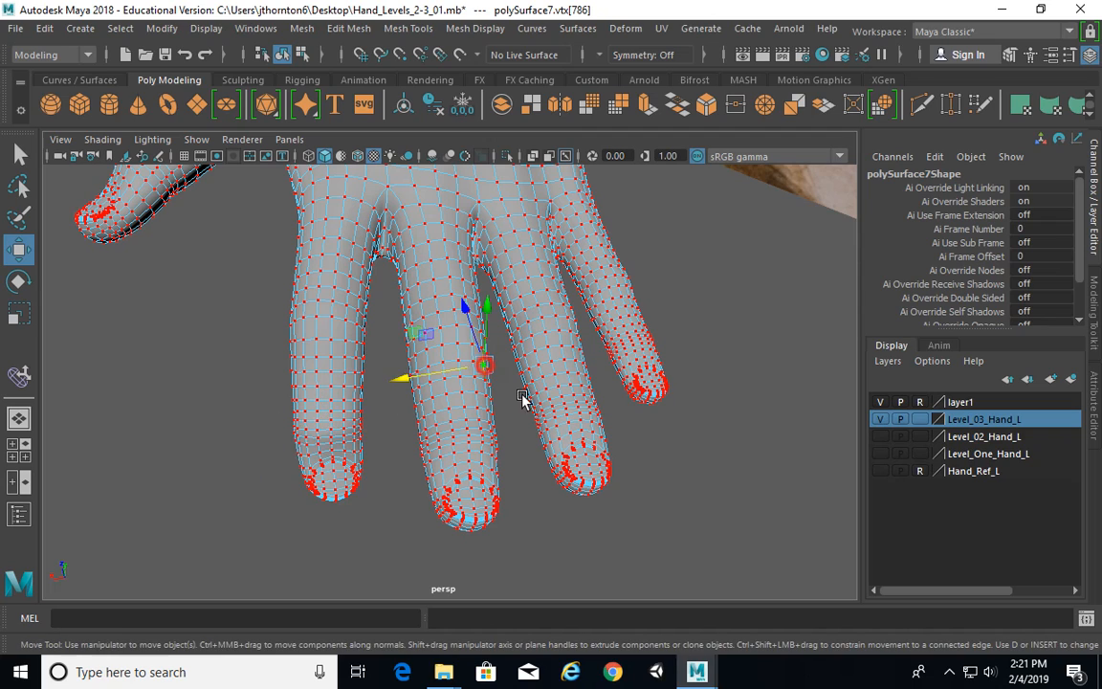
Compare the hand with the painting, clear the selection and lasso-select the middle finger's vertices from the knuckle to the tip
left_click_drag(482, 369, 459, 454, "alt")
middle_click_drag(459, 454, 385, 507, "alt")
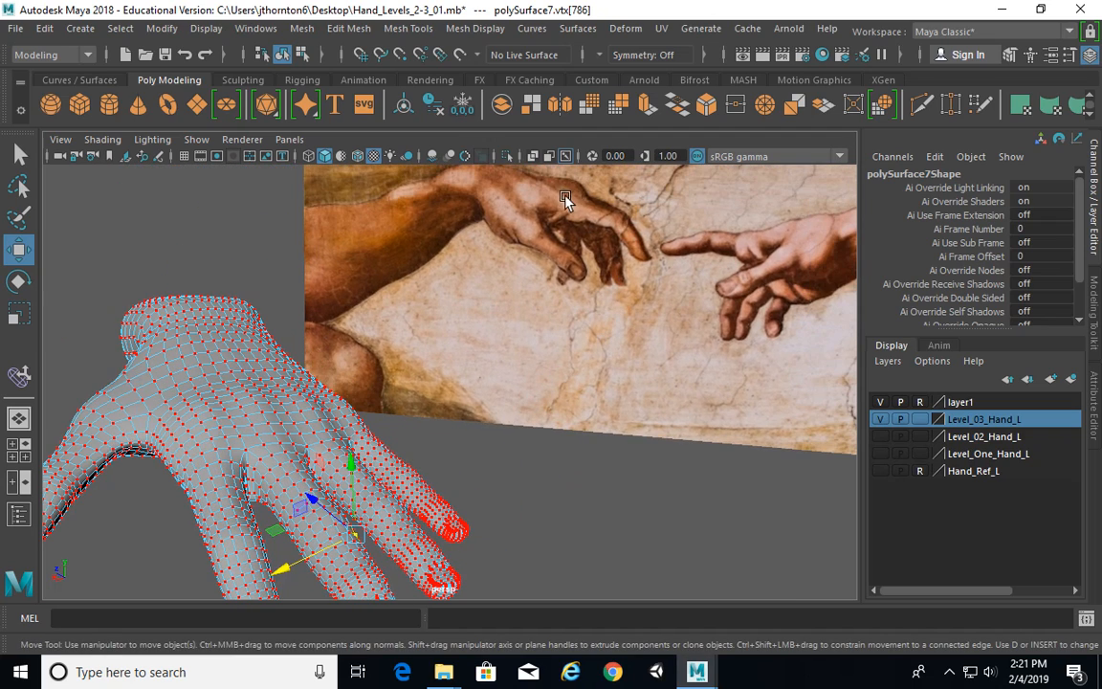
right_click_drag(521, 332, 410, 356, "alt")
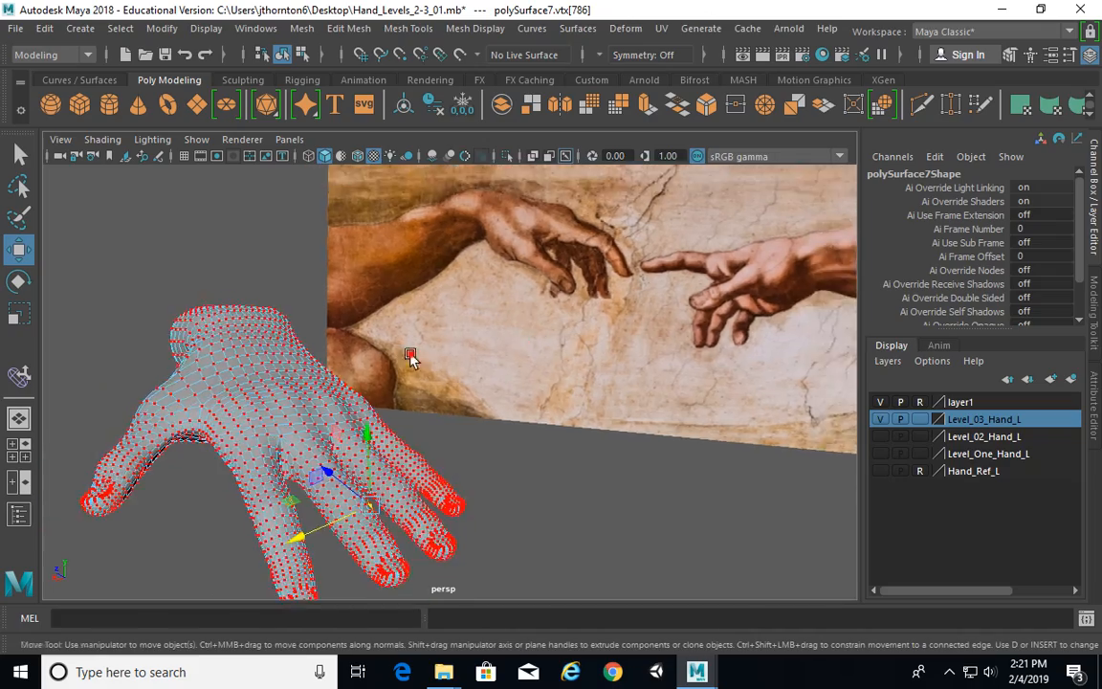
mouse_move(517, 339)
left_mouse_down("alt")
mouse_move(410, 399)
mouse_move(403, 425)
left_mouse_up("alt")
left_click(20, 187)
left_click_drag(220, 251, 428, 411, "alt")
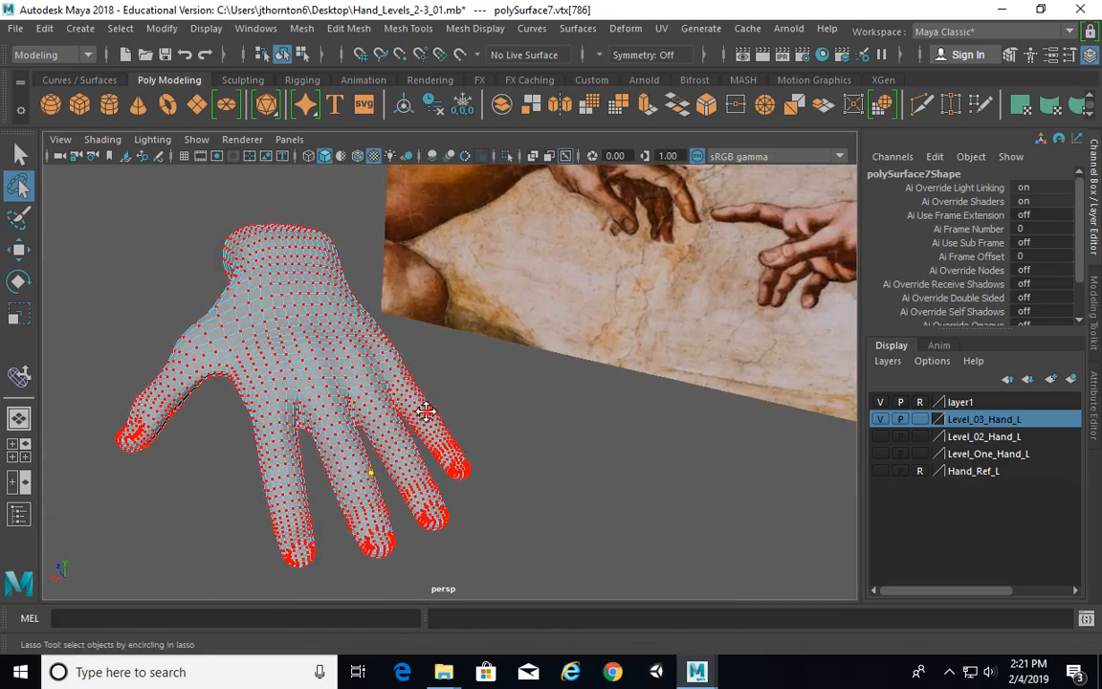
right_click_drag(429, 411, 479, 421, "alt")
left_click_drag(478, 421, 490, 453, "alt")
left_click(624, 378)
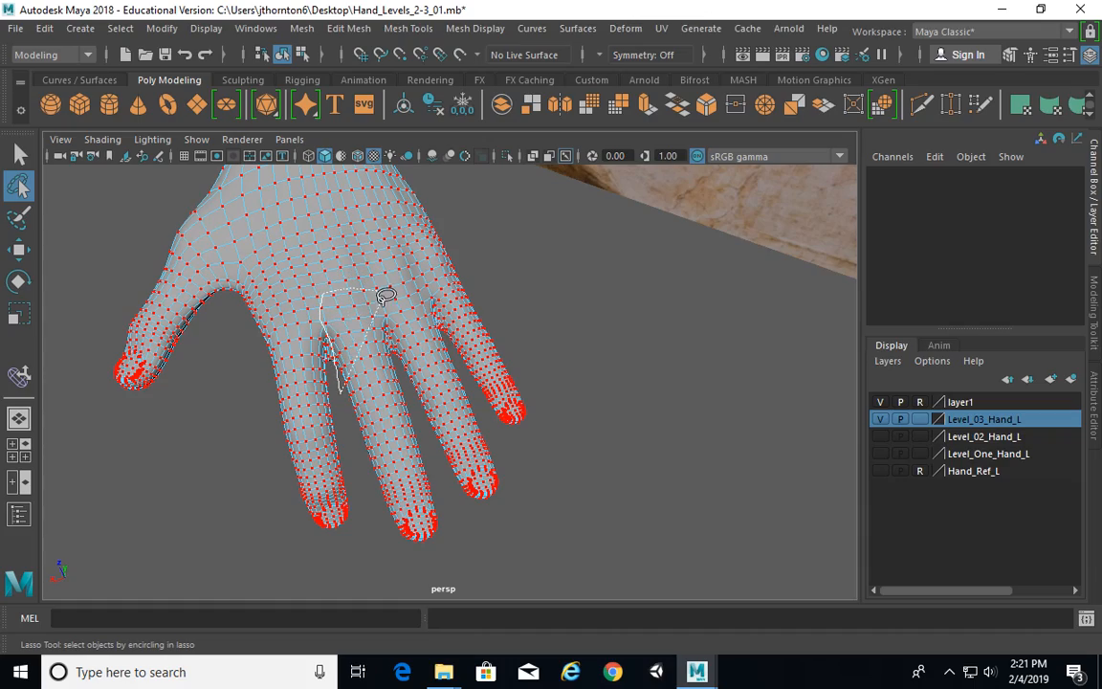
left_click_drag(405, 571, 411, 566)
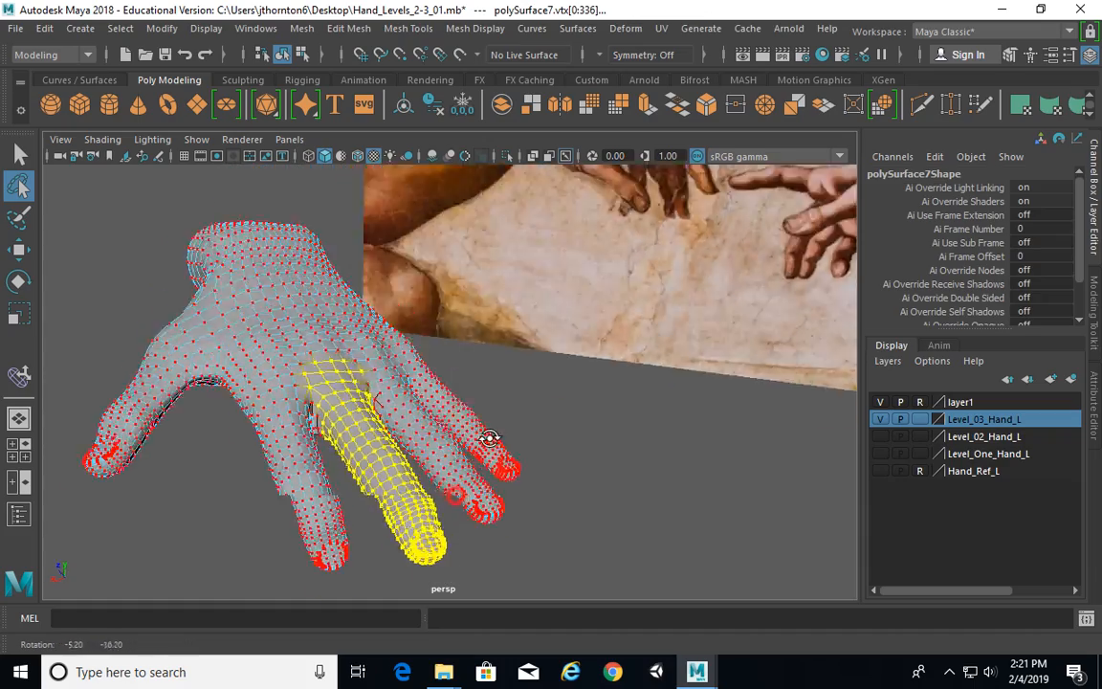
Remove stray palm vertices from the middle finger selection and adjust the soft-selection falloff radius around its base
left_click_drag(486, 438, 571, 307, "alt")
mouse_move(189, 351)
left_mouse_down("ctrl")
mouse_move(196, 442)
mouse_move(204, 354)
left_mouse_up("ctrl")
left_click_drag(235, 428, 345, 432, "alt")
left_click_drag(191, 323, 221, 450)
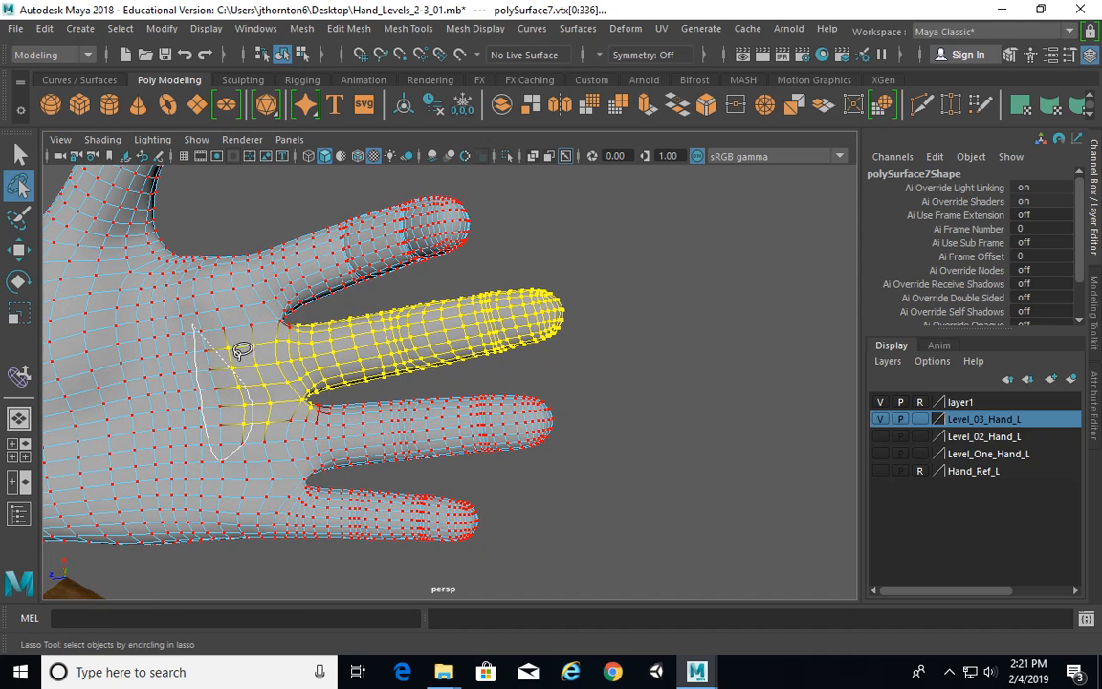
mouse_move(241, 350)
left_mouse_down("ctrl")
mouse_move(364, 392)
mouse_move(254, 546)
mouse_move(259, 537)
mouse_move(445, 532)
mouse_move(468, 411)
mouse_move(459, 394)
left_mouse_up("ctrl")
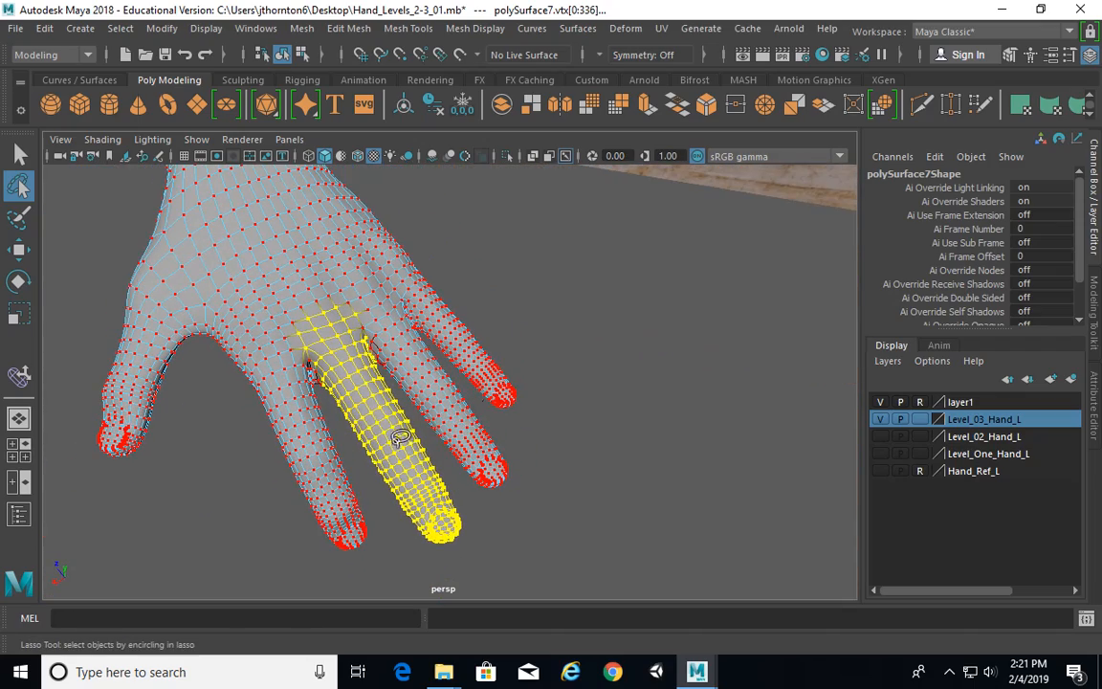
key("b")
left_click_drag(359, 422, 390, 387)
left_click_drag(460, 421, 574, 394, "alt")
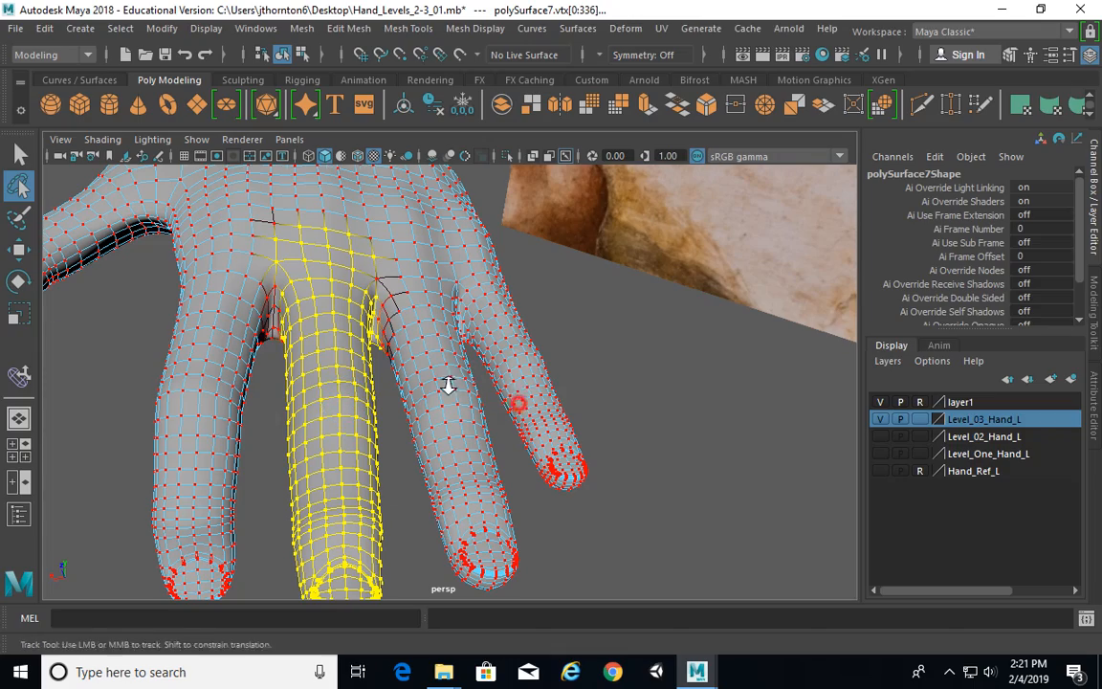
Move the rotation pivot of the middle finger selection to its knuckle and centre it within the hand's thickness
left_click_drag(449, 386, 482, 370, "alt")
key("w")
key("e")
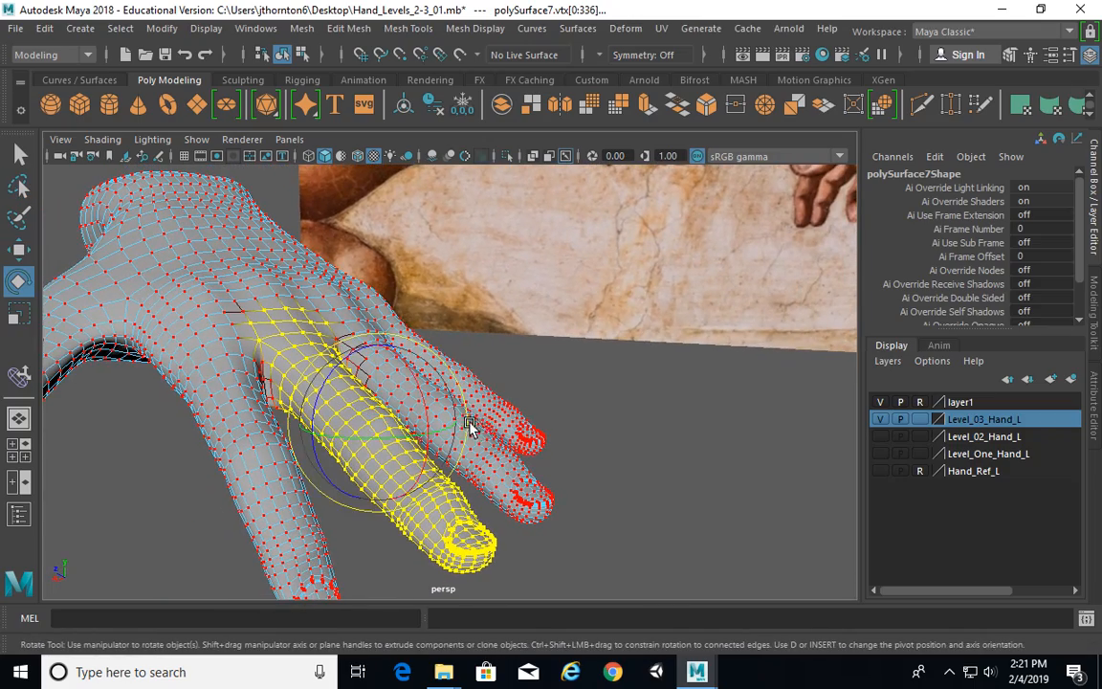
left_click_drag(469, 428, 369, 404, "alt")
key("d")
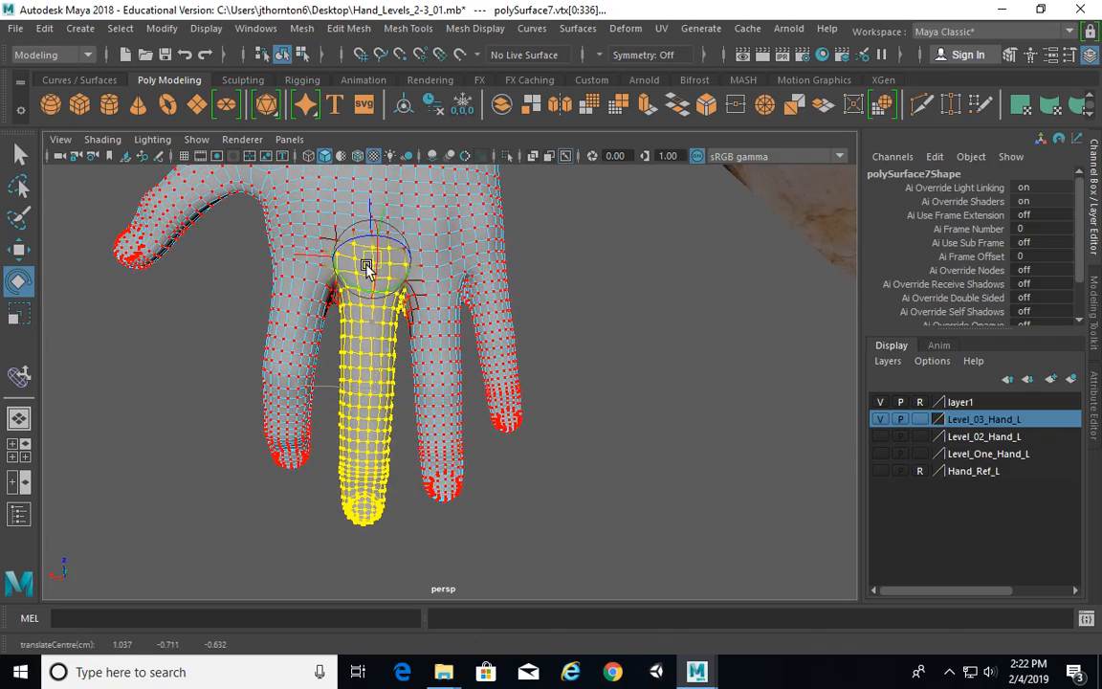
left_click_drag(366, 266, 377, 320, "alt")
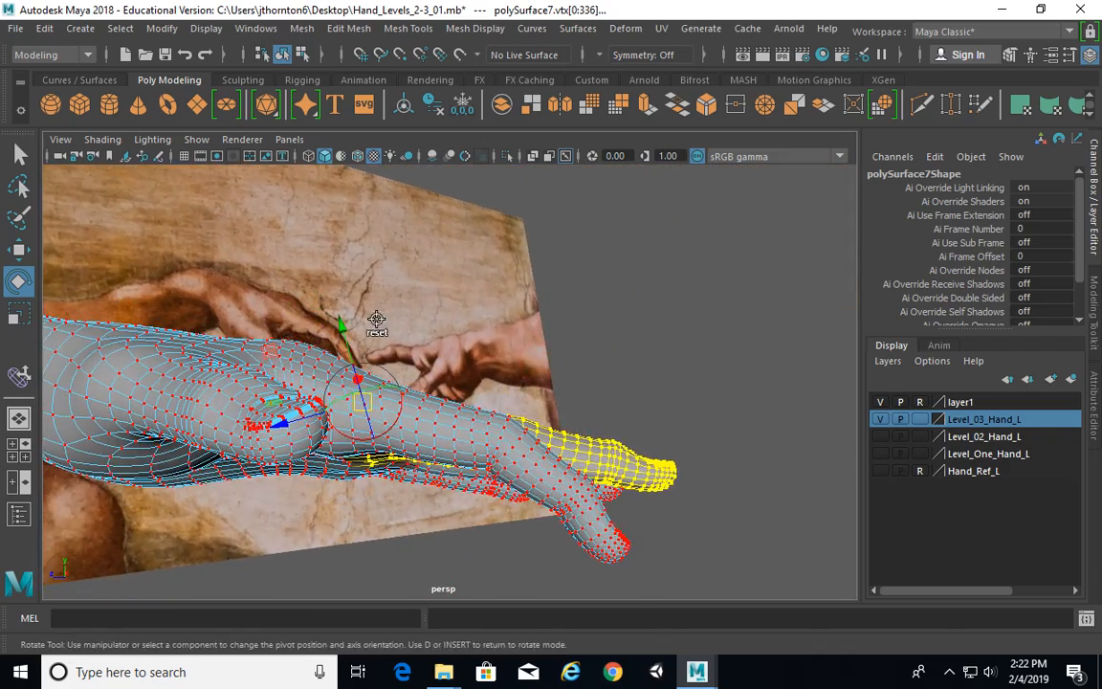
mouse_move(564, 375)
right_mouse_down("alt")
mouse_move(650, 450)
mouse_move(563, 372)
right_mouse_up("alt")
left_click_drag(564, 372, 390, 367, "alt")
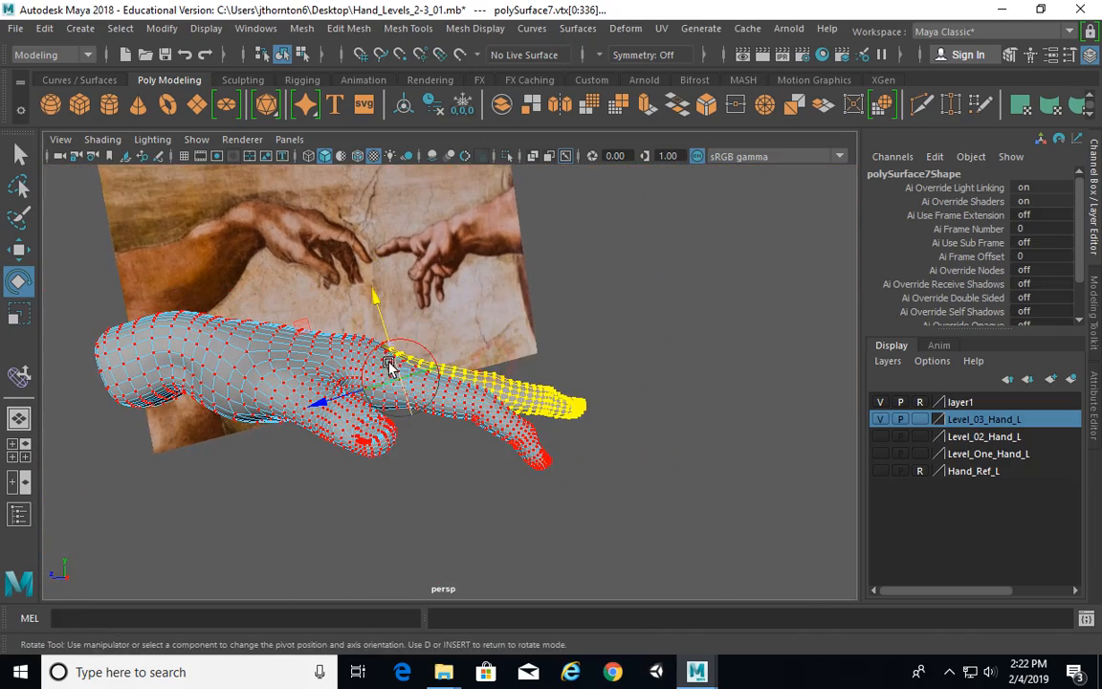
key("d")
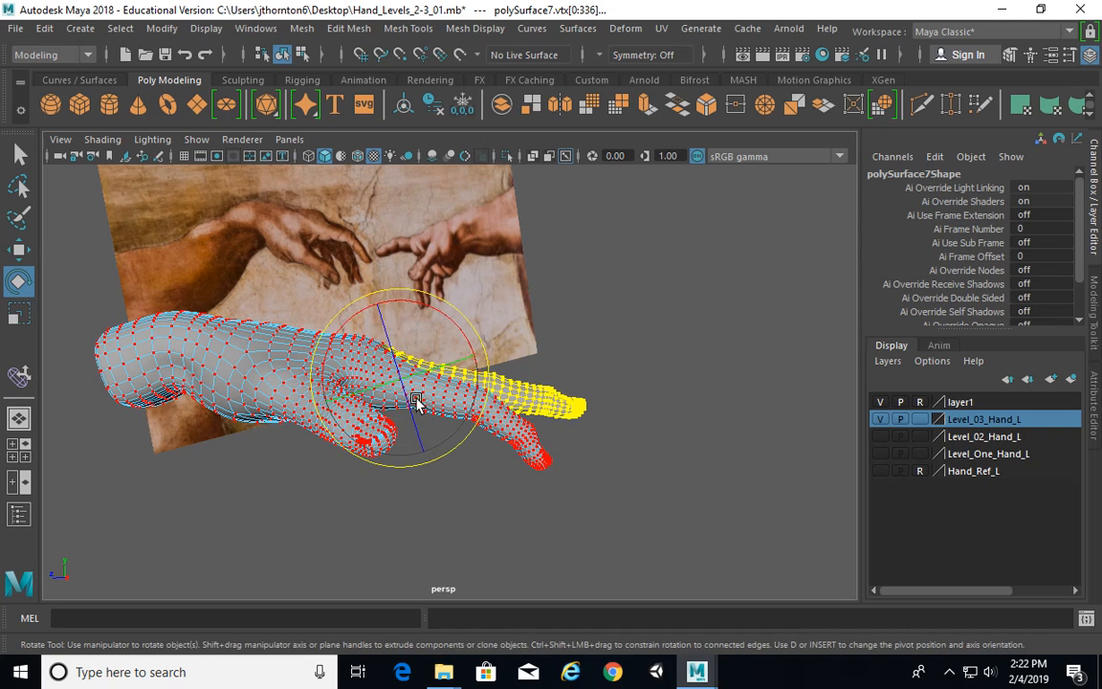
Rotate the middle finger downward at its knuckle to follow the painted hand, undoing the stray pick
left_click_drag(475, 357, 479, 339, "alt")
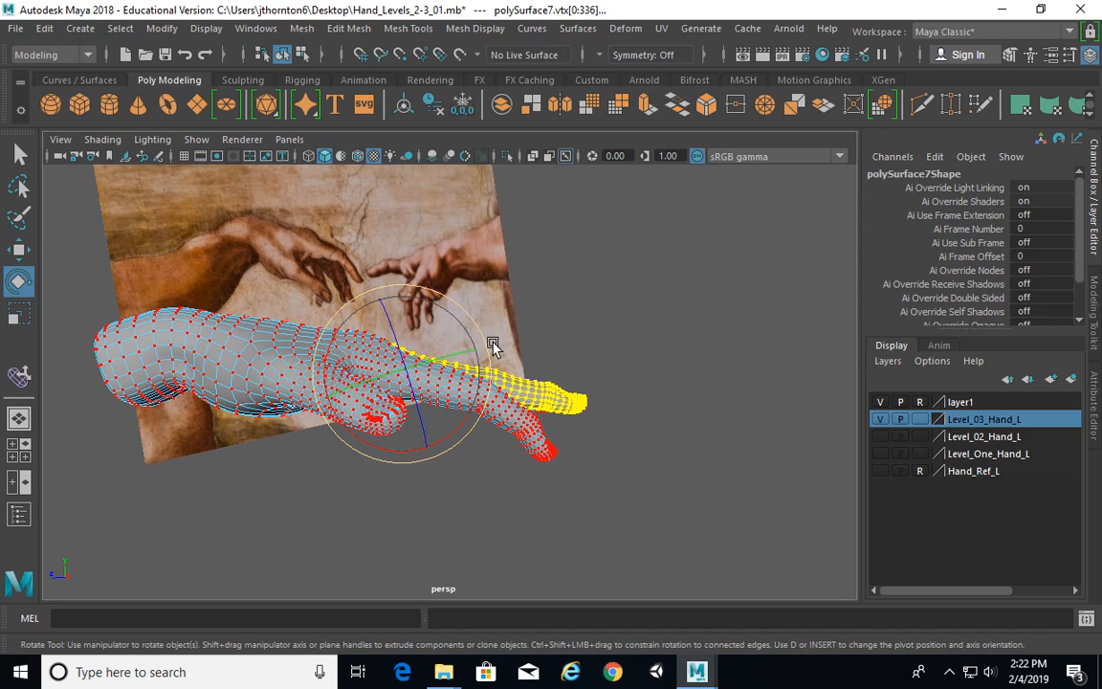
right_click_drag(447, 384, 501, 350, "alt")
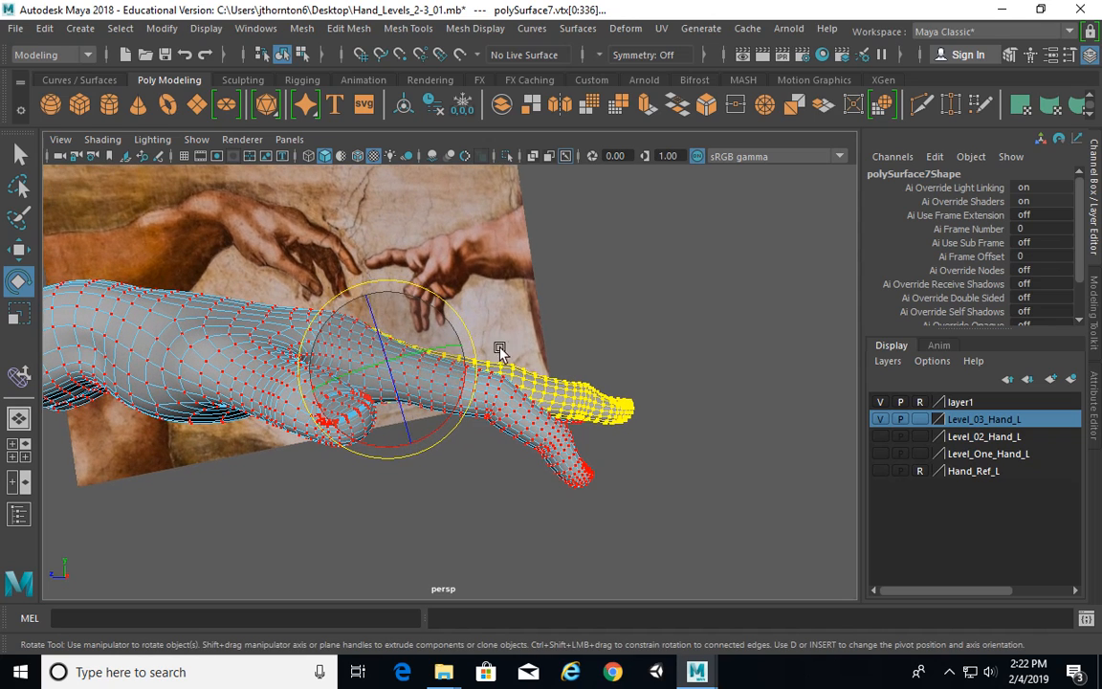
left_click_drag(471, 326, 463, 253)
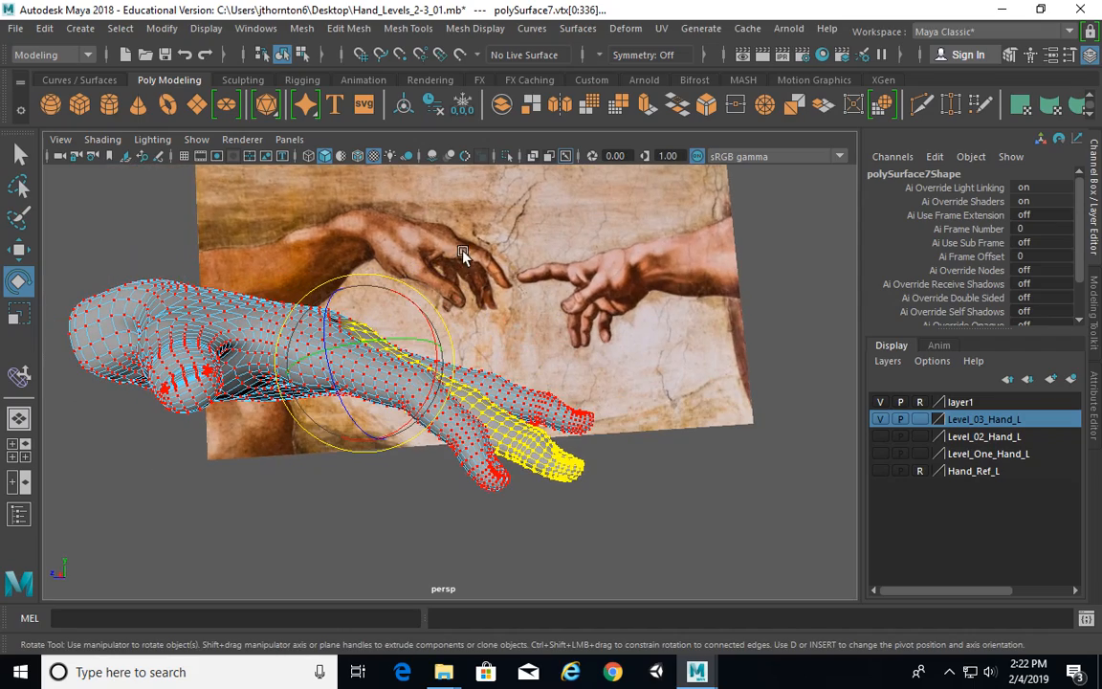
left_click_drag(466, 365, 448, 490, "alt")
left_click(471, 333)
key("ctrl+z")
Select the middle finger's vertices from the middle joint to the tip, redoing the selection with a rectangular marquee
left_click(485, 512)
left_click_drag(572, 515, 425, 371, "alt")
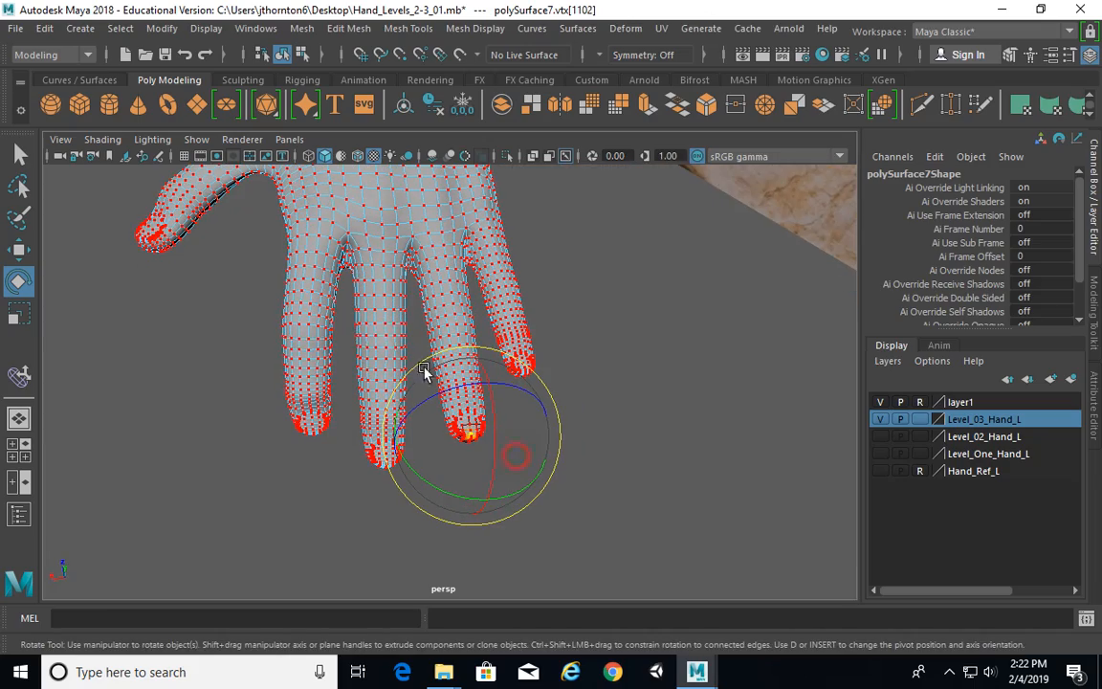
left_click_drag(414, 451, 415, 453)
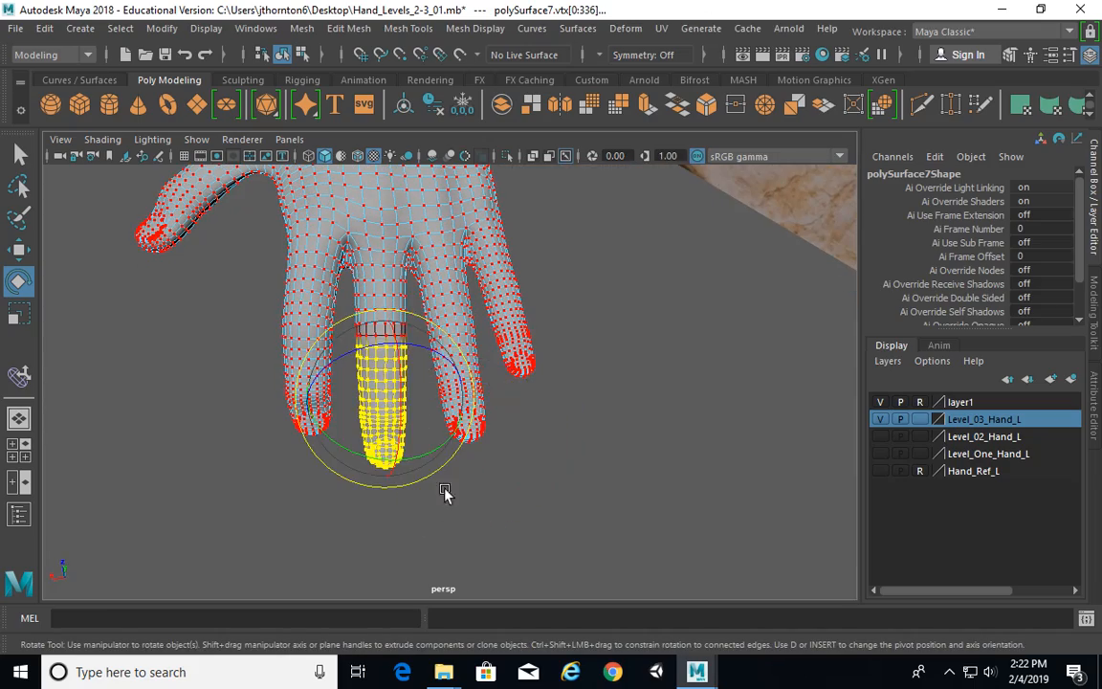
left_click_drag(445, 492, 514, 350, "alt")
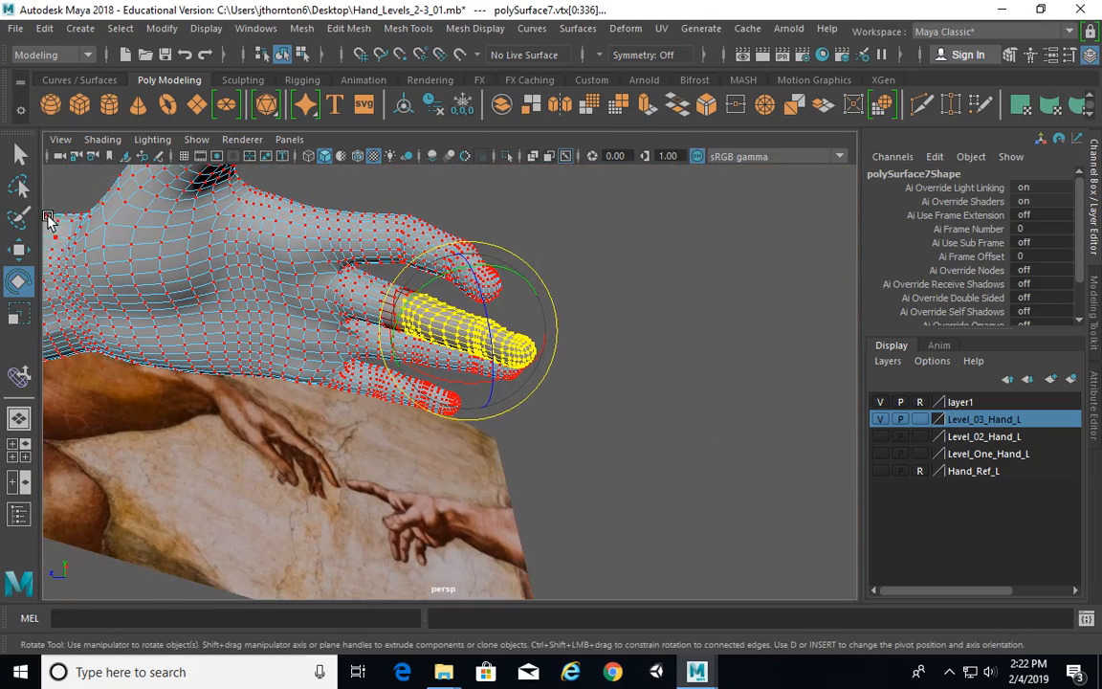
left_click(21, 187)
left_click_drag(455, 226, 353, 340, "alt")
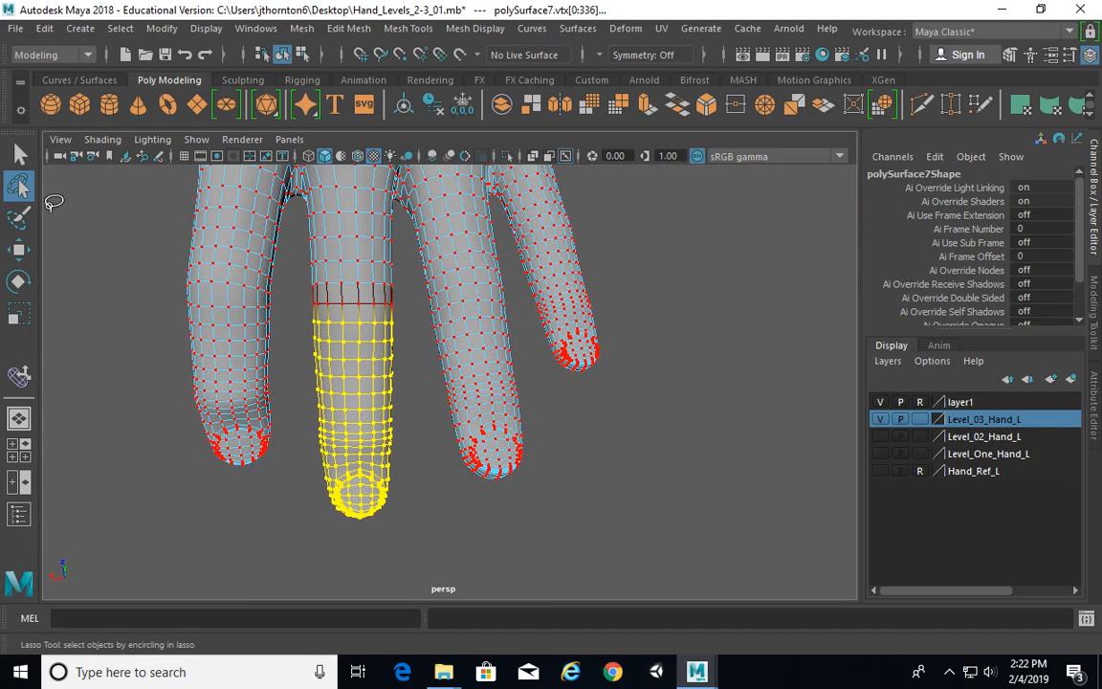
left_click(316, 321)
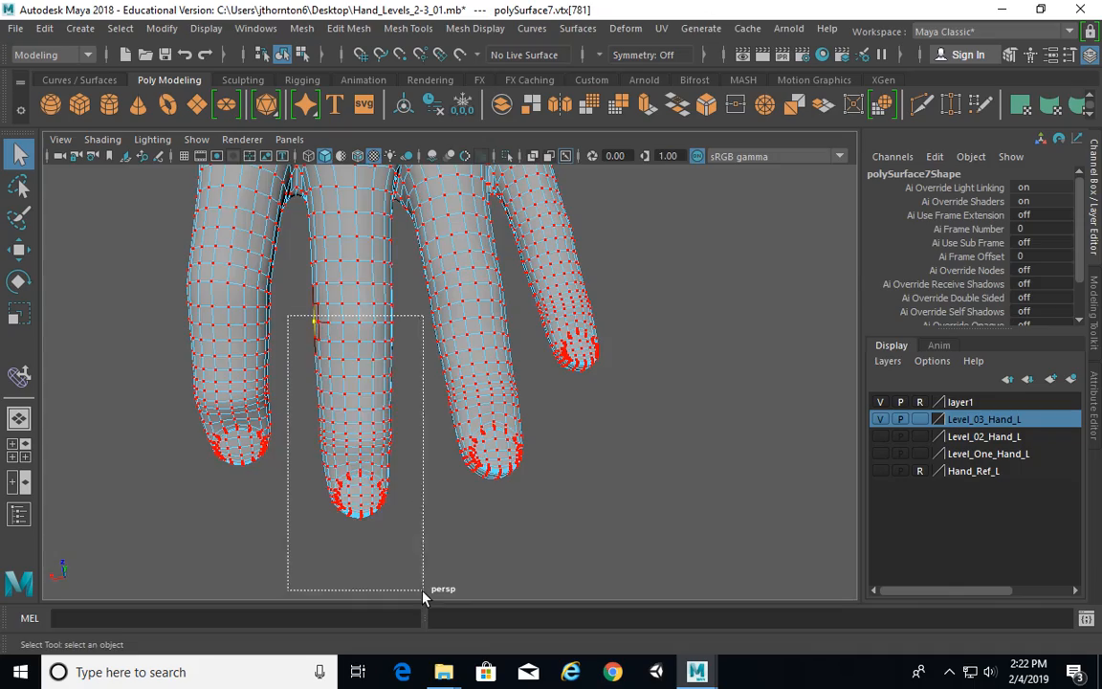
left_click_drag(423, 595, 423, 593)
left_click_drag(423, 593, 366, 379, "alt")
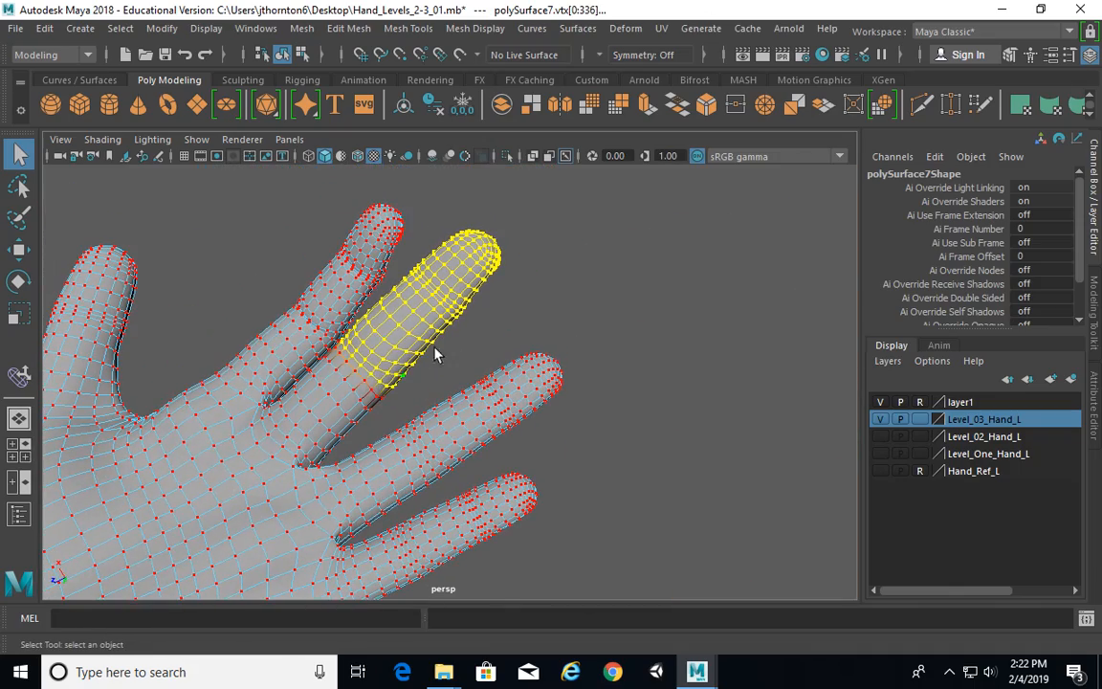
Move the rotation pivot of the selected middle finger vertices to the finger's middle joint
left_click_drag(436, 355, 307, 477, "alt")
middle_click_drag(307, 477, 439, 445, "alt")
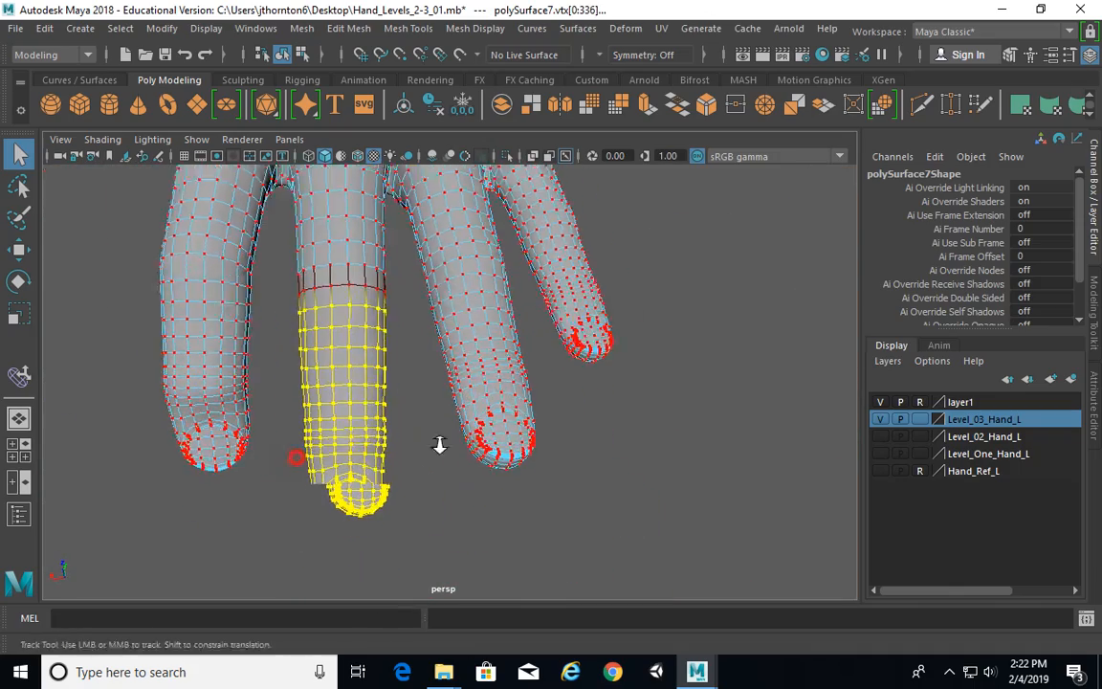
right_click_drag(439, 445, 498, 436, "alt")
mouse_move(335, 371)
left_mouse_down("alt")
mouse_move(349, 376)
mouse_move(324, 378)
left_mouse_up("alt")
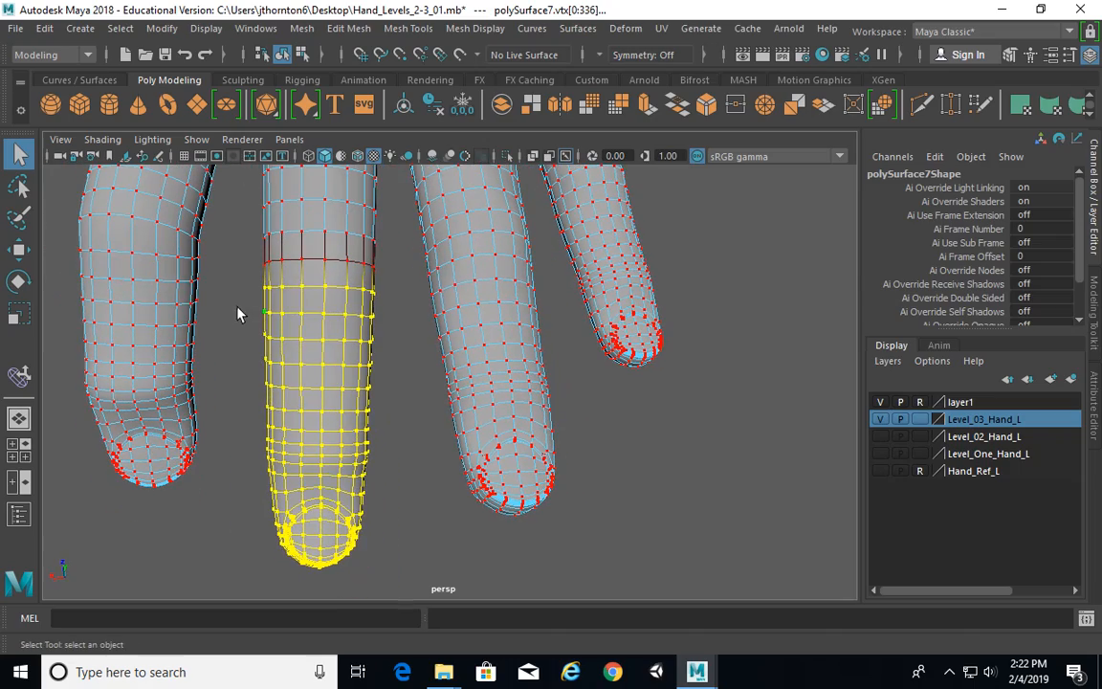
left_click_drag(419, 541, 383, 376, "alt")
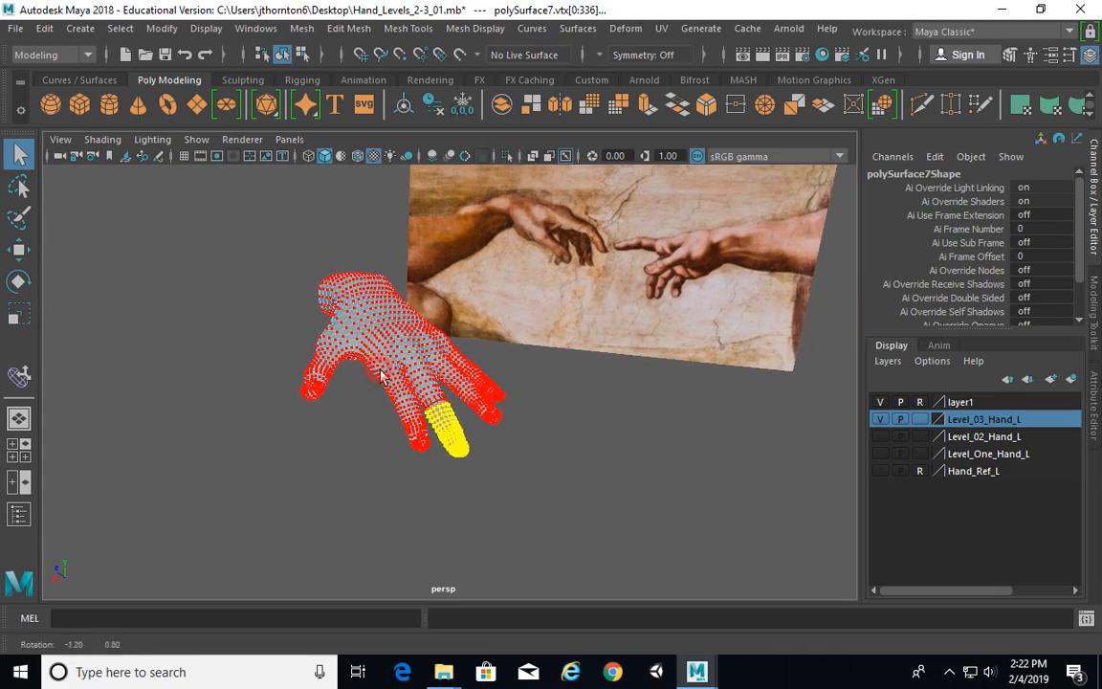
key("e")
right_click_drag(366, 394, 612, 411, "alt")
right_click_drag(327, 479, 586, 351, "alt")
left_click_drag(468, 406, 475, 396, "alt")
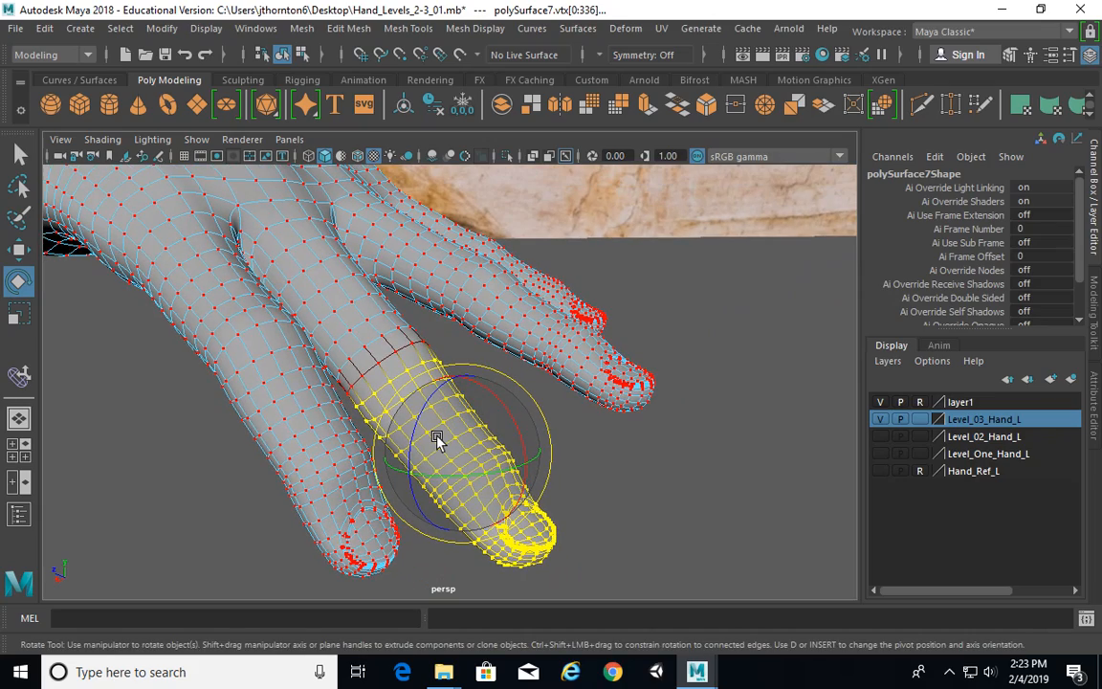
left_click_drag(437, 438, 392, 361, "alt")
key("w")
key("d")
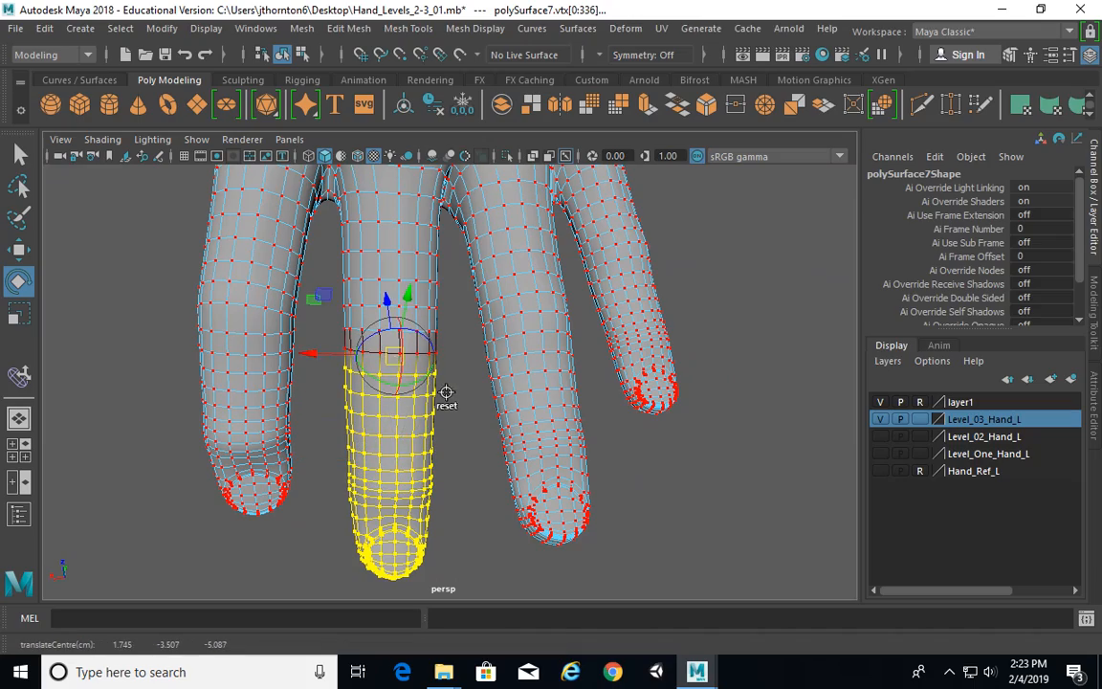
Centre the pivot within the middle finger's thickness and bend the finger downward at its middle joint
left_click_drag(446, 391, 659, 286, "alt")
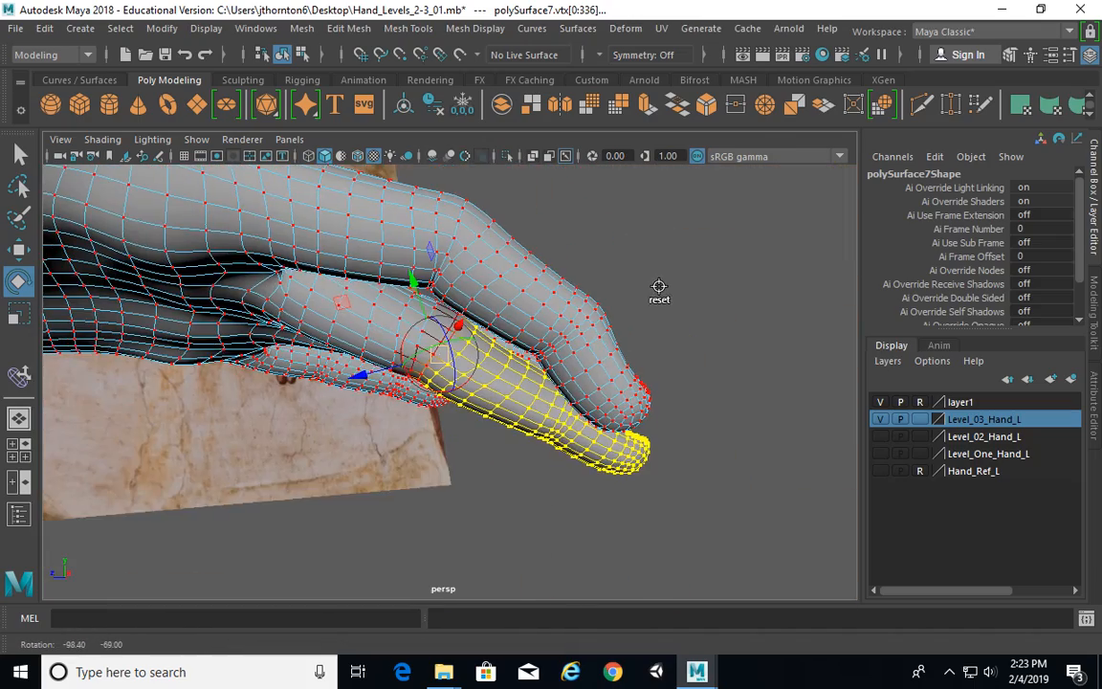
left_click_drag(443, 423, 447, 407, "alt")
left_click_drag(445, 359, 445, 406)
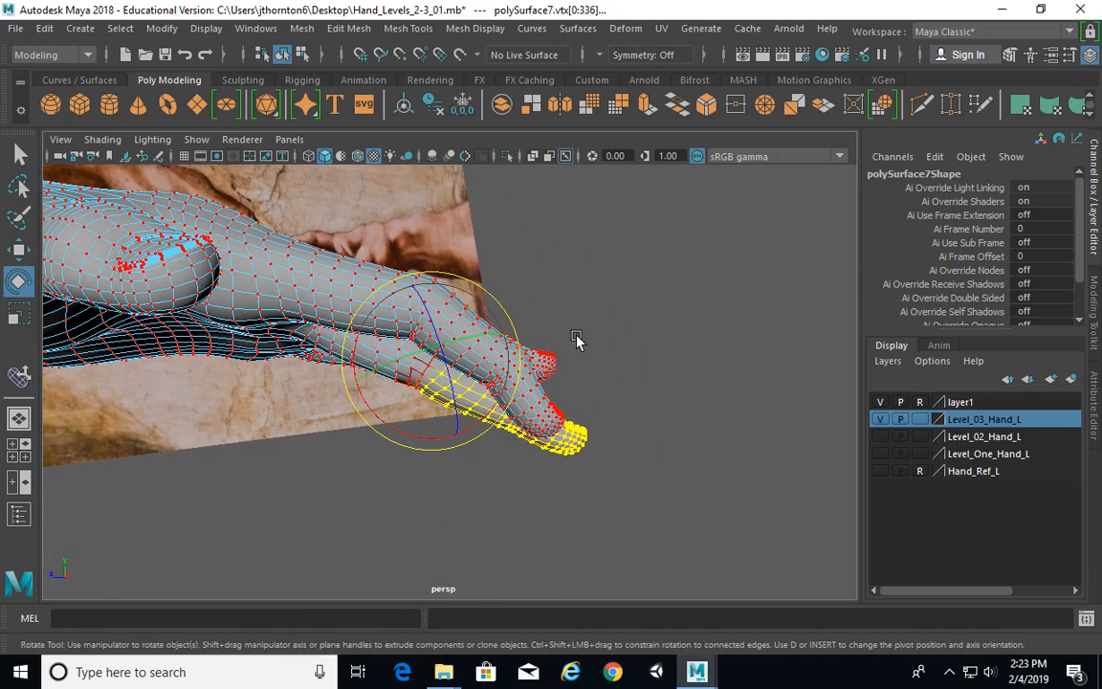
left_click_drag(474, 284, 388, 416, "alt")
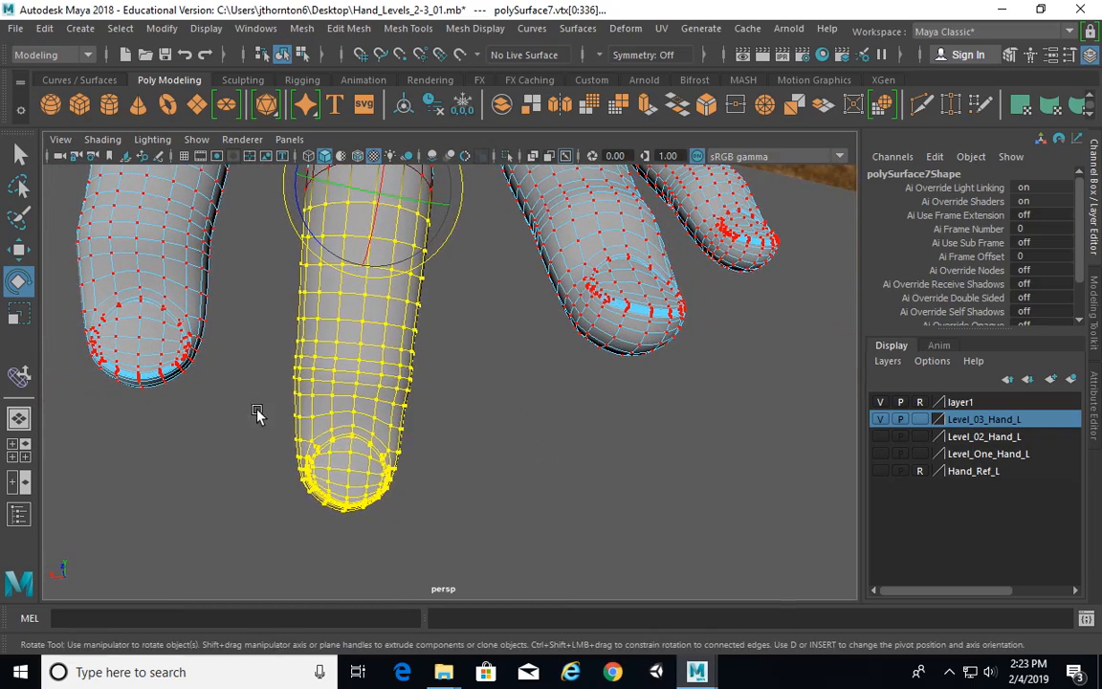
left_click(257, 412)
left_click_drag(257, 412, 325, 440, "alt")
left_click_drag(265, 371, 547, 388, "alt")
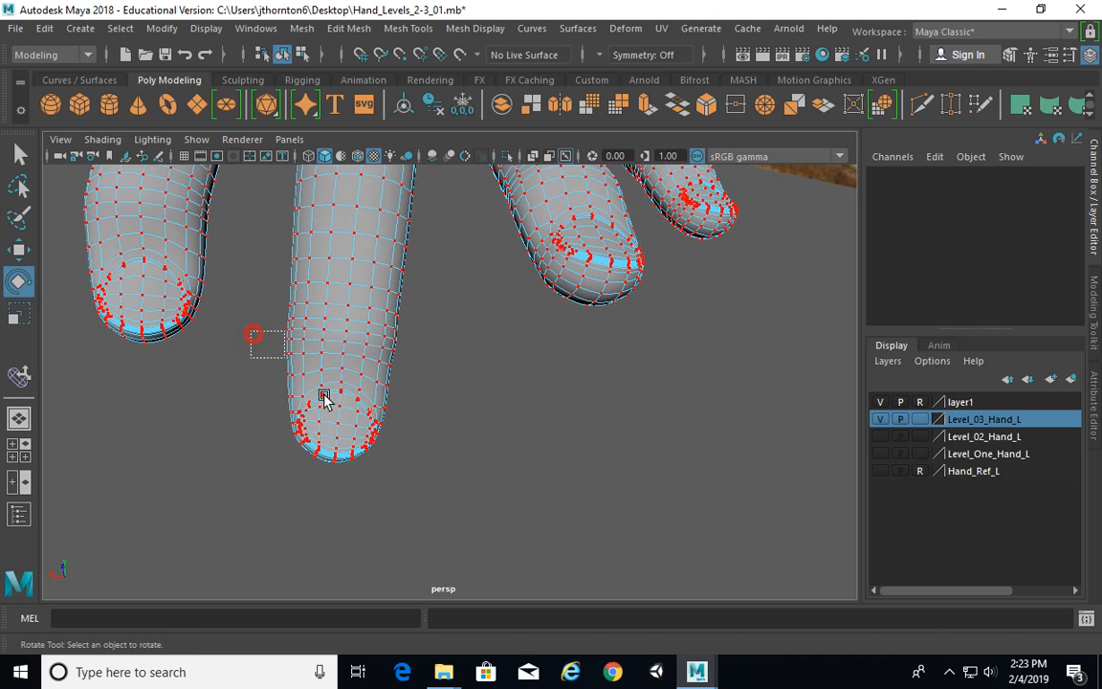
left_click_drag(437, 547, 437, 548)
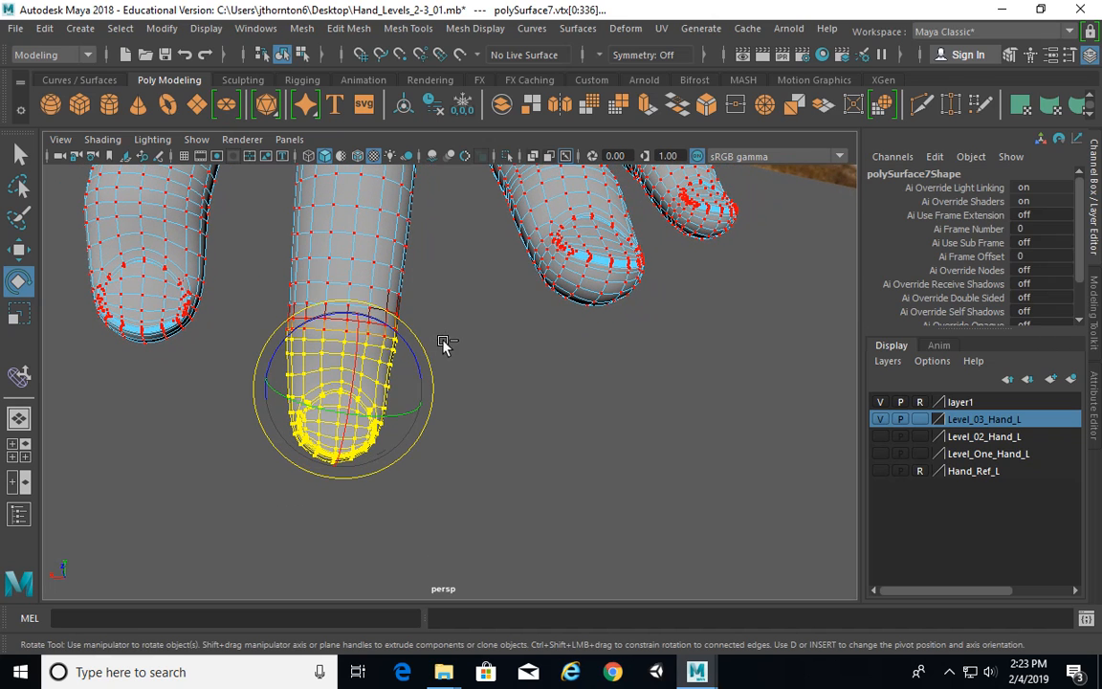
left_click_drag(390, 303, 386, 301, "ctrl")
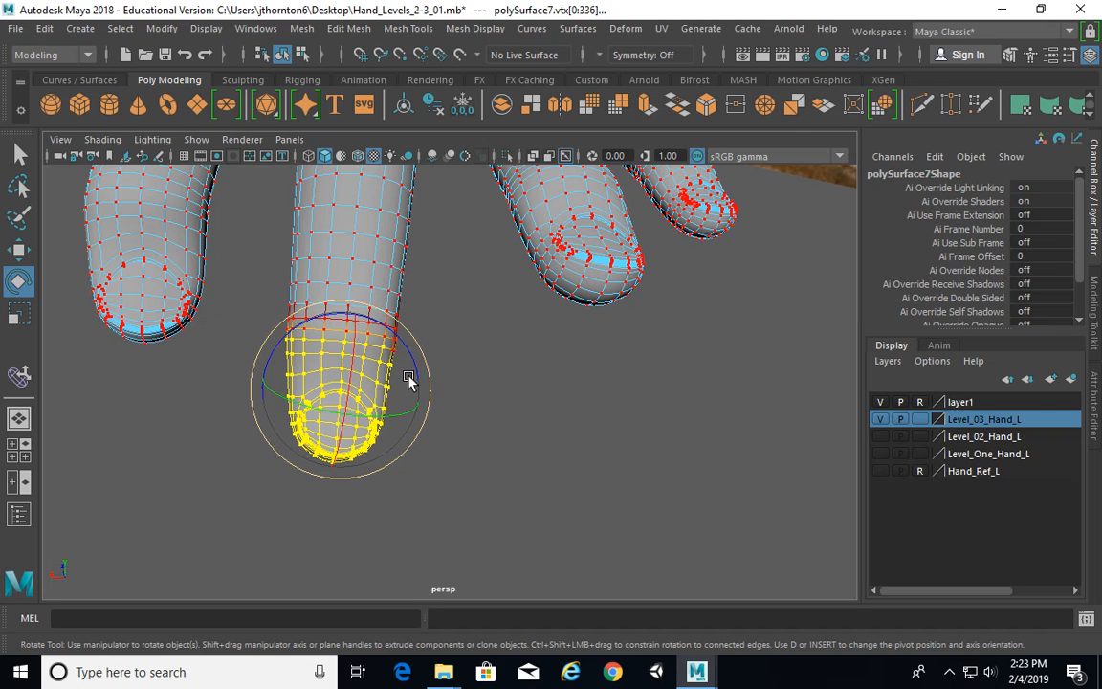
mouse_move(410, 379)
left_mouse_down("alt")
mouse_move(390, 351)
mouse_move(451, 381)
left_mouse_up("alt")
key("ctrl+z")
Lasso-select the middle finger's vertices from the last joint to the tip
left_click(19, 185)
left_click(450, 334)
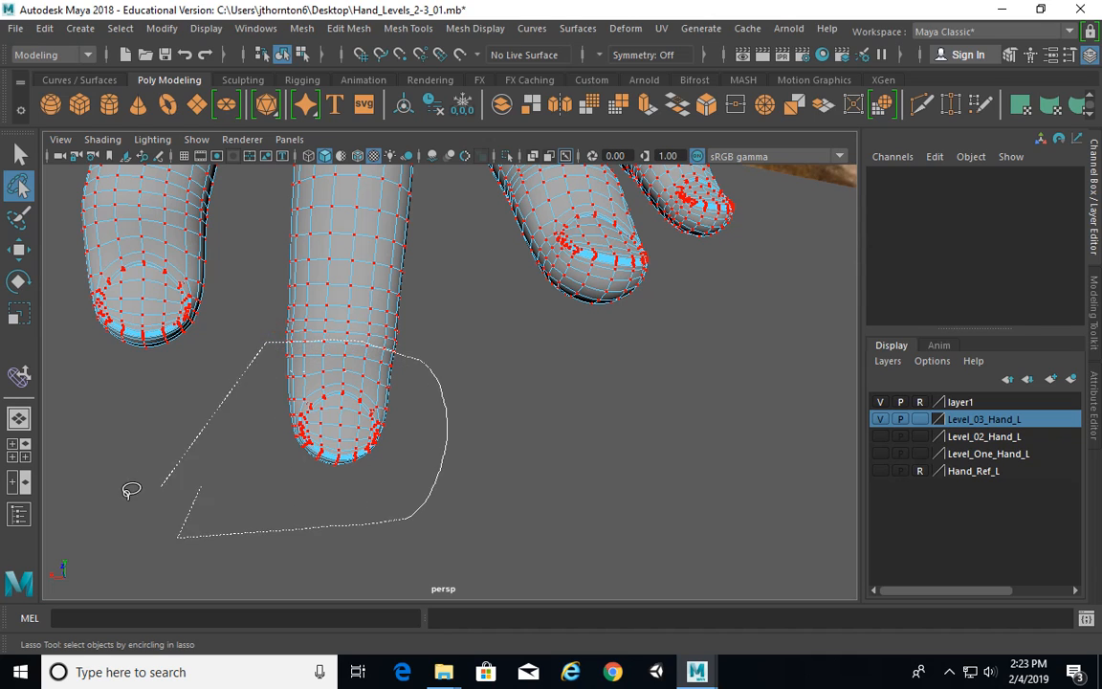
left_click_drag(131, 491, 134, 488)
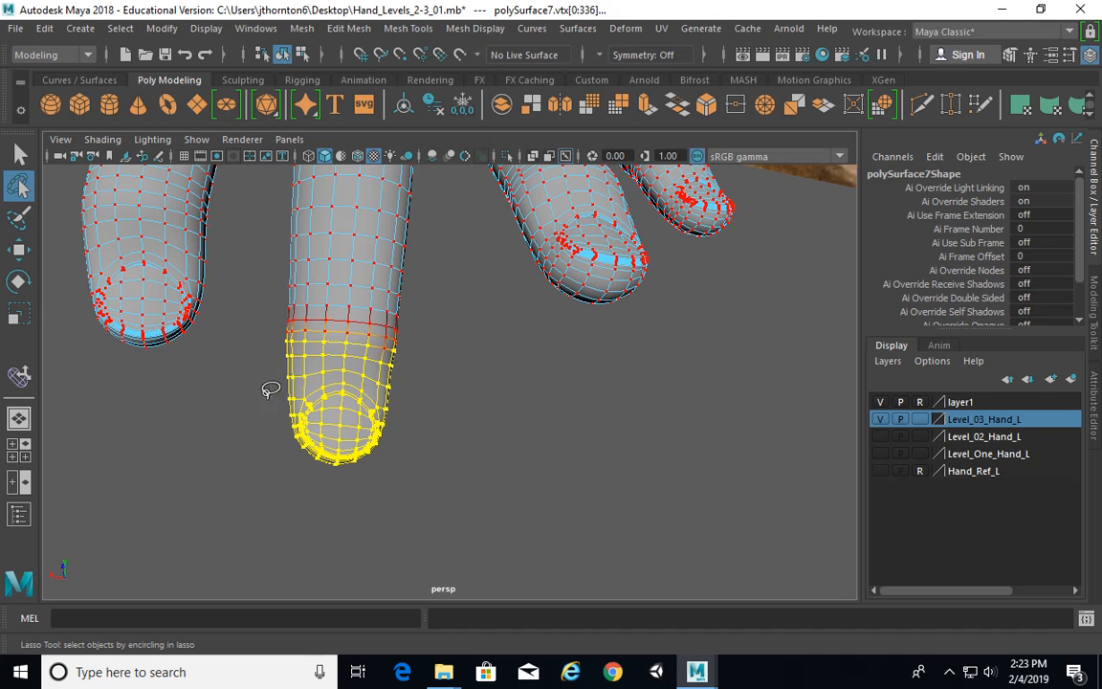
left_click_drag(271, 389, 383, 376, "alt")
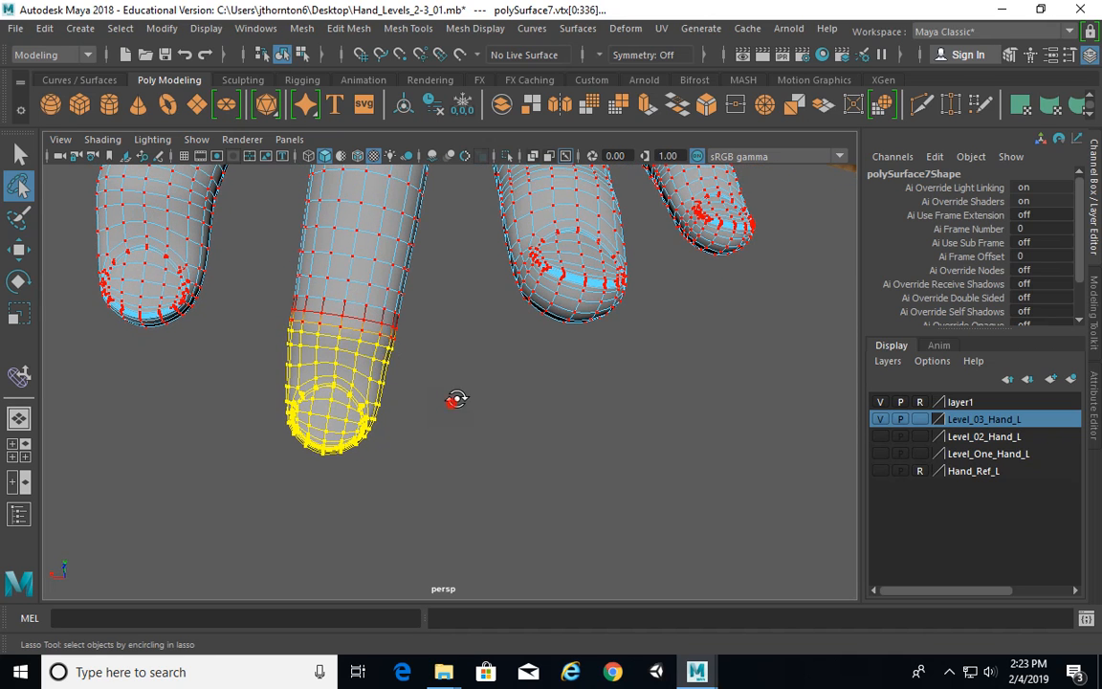
left_click_drag(456, 399, 373, 368, "alt")
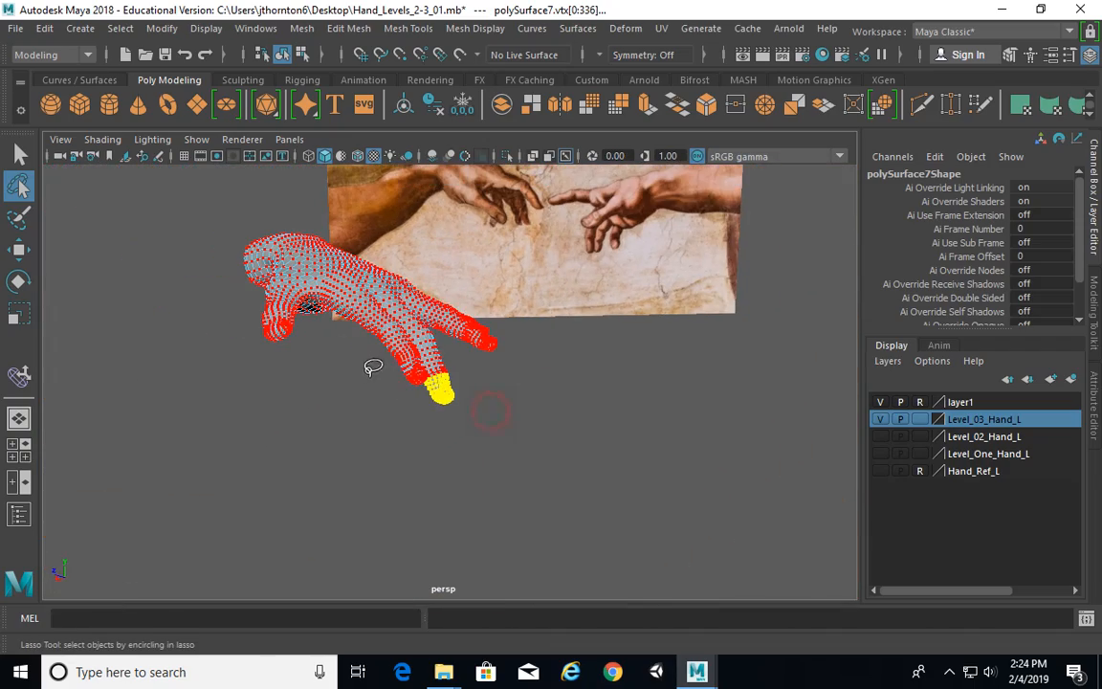
Move the rotation pivot of the middle fingertip selection to the finger's last joint
key("e")
key("f")
mouse_move(582, 447)
left_mouse_down("alt")
mouse_move(654, 433)
mouse_move(657, 412)
mouse_move(656, 428)
mouse_move(636, 411)
mouse_move(504, 443)
mouse_move(408, 432)
left_mouse_up("alt")
key("d")
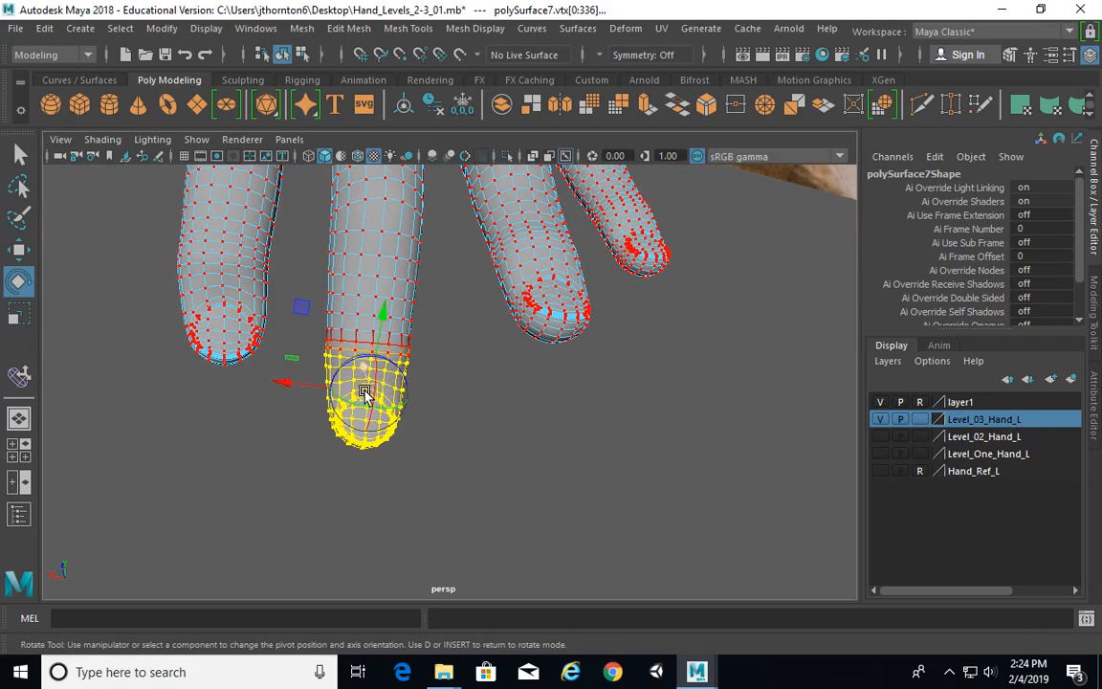
left_click_drag(369, 352, 423, 234, "alt")
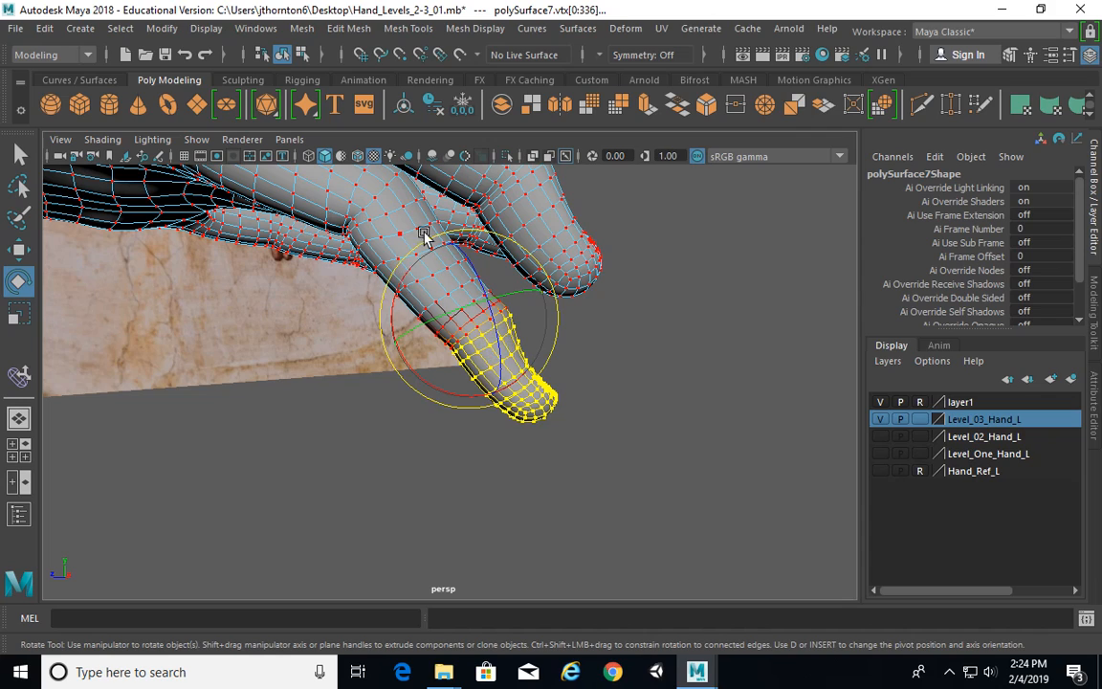
Rotate the middle fingertip at its last joint to follow the painted hand and clear the selection
left_click_drag(571, 287, 386, 341, "alt")
mouse_move(518, 349)
left_mouse_down()
mouse_move(526, 309)
mouse_move(556, 347)
mouse_move(479, 350)
mouse_move(511, 345)
mouse_move(507, 316)
mouse_move(496, 346)
mouse_move(504, 333)
left_mouse_up()
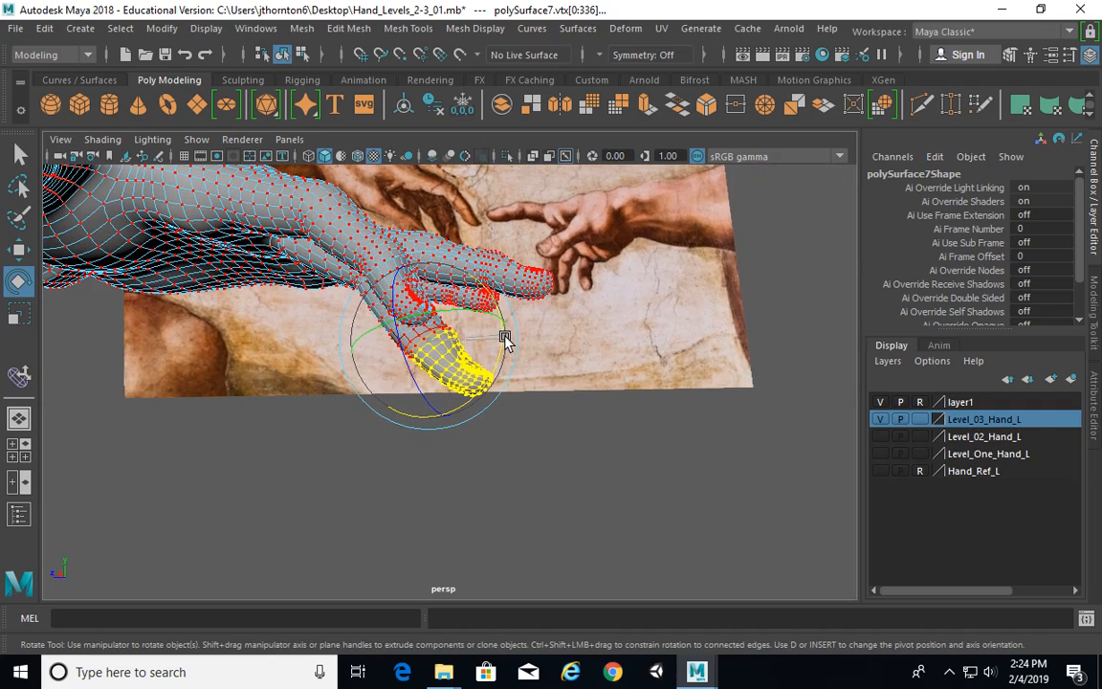
left_click(595, 396)
left_click_drag(600, 452, 519, 380, "alt")
Compare the whole posed hand with the painted hand on the reference plane from several angles
key("F8")
key("F8")
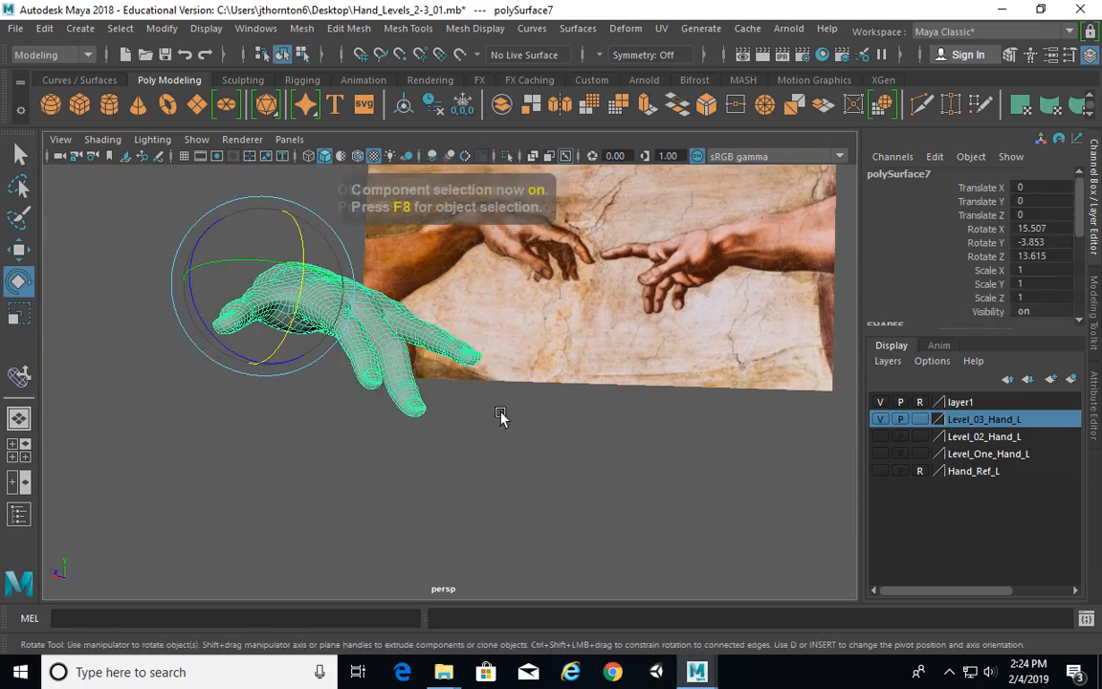
left_click(556, 447)
left_click_drag(440, 466, 646, 409, "alt")
middle_click_drag(646, 410, 678, 414, "alt")
left_click_drag(679, 413, 467, 382, "alt")
left_click(483, 404)
key("e")
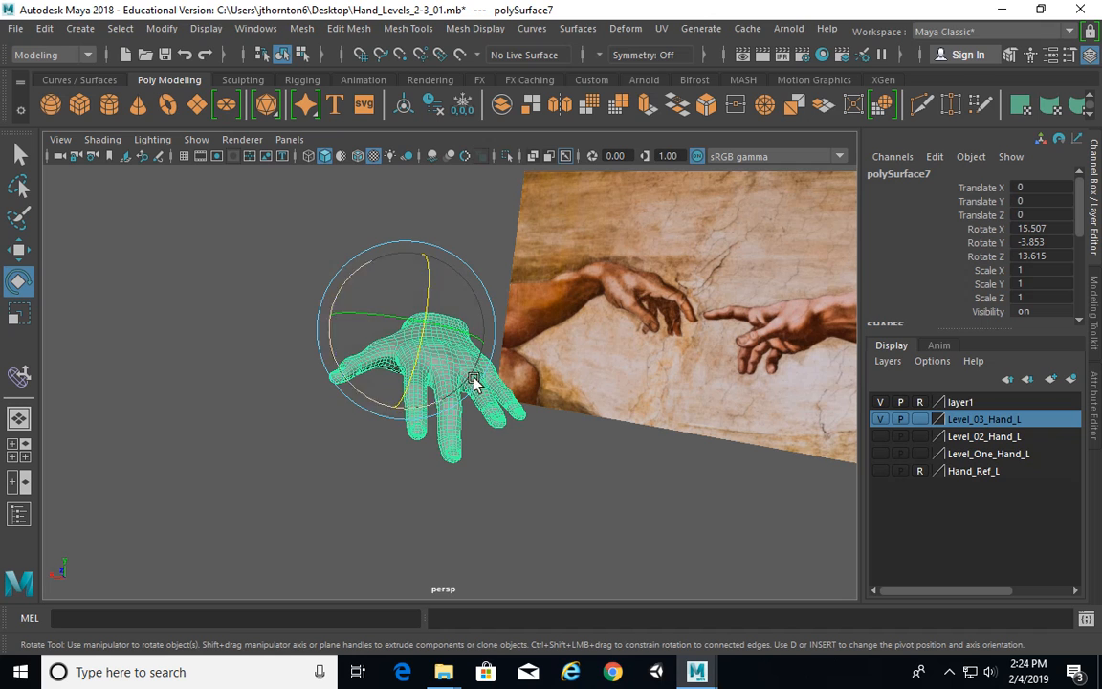
left_click_drag(561, 423, 574, 351, "alt")
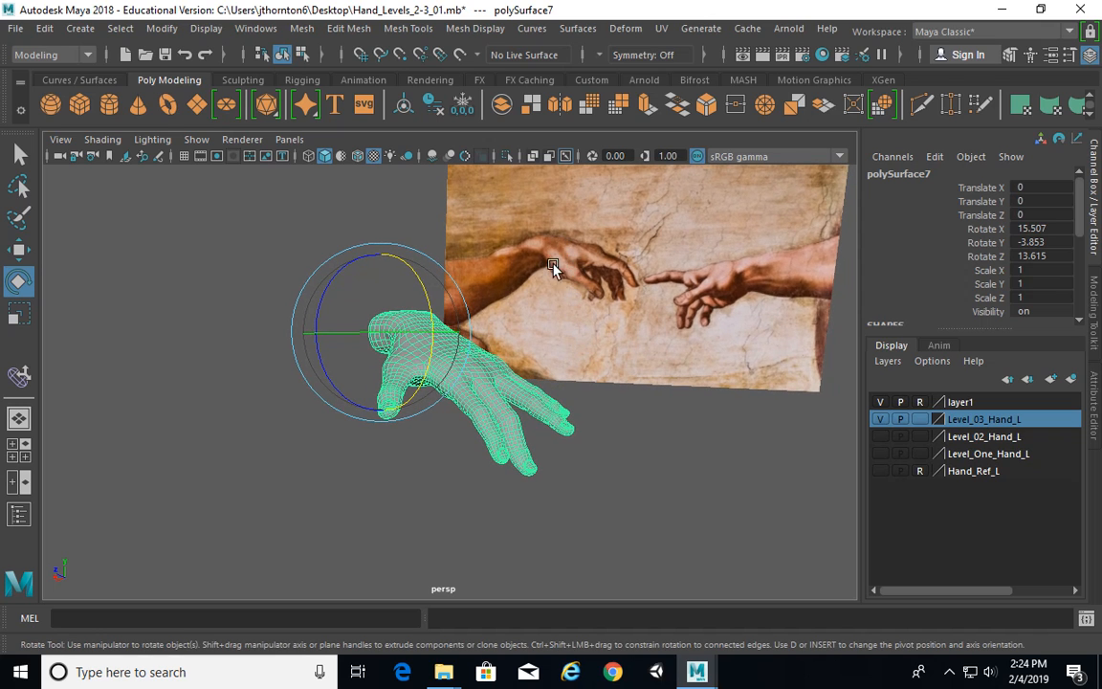
left_click_drag(568, 277, 411, 445, "alt")
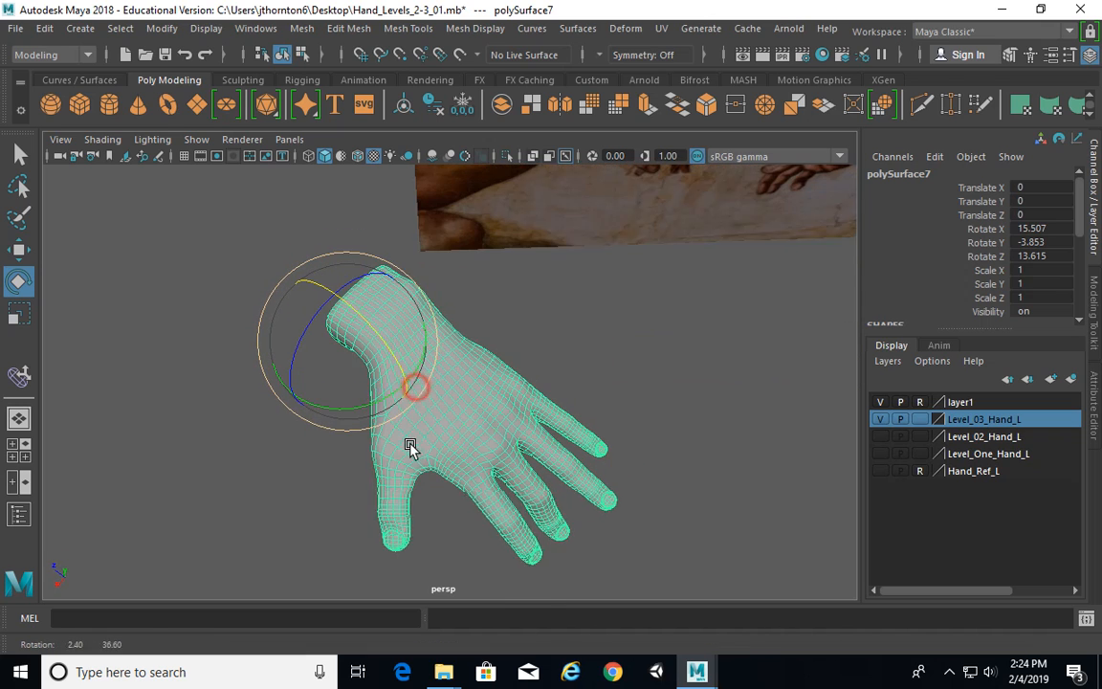
Switch the hand mesh to vertex editing and lasso-select the thumb together with its base
right_click(443, 427)
right_click_drag(443, 428, 373, 174)
right_click_drag(406, 383, 450, 366, "alt")
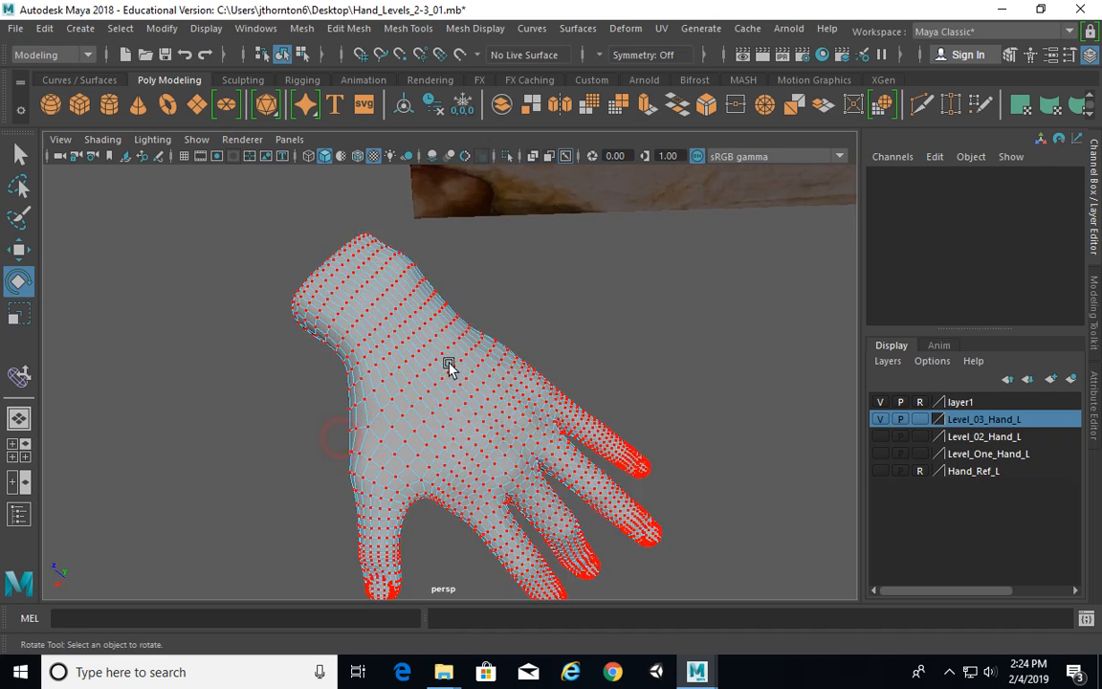
left_click_drag(450, 367, 424, 332, "alt")
left_click(19, 187)
left_click_drag(287, 351, 280, 348, "alt")
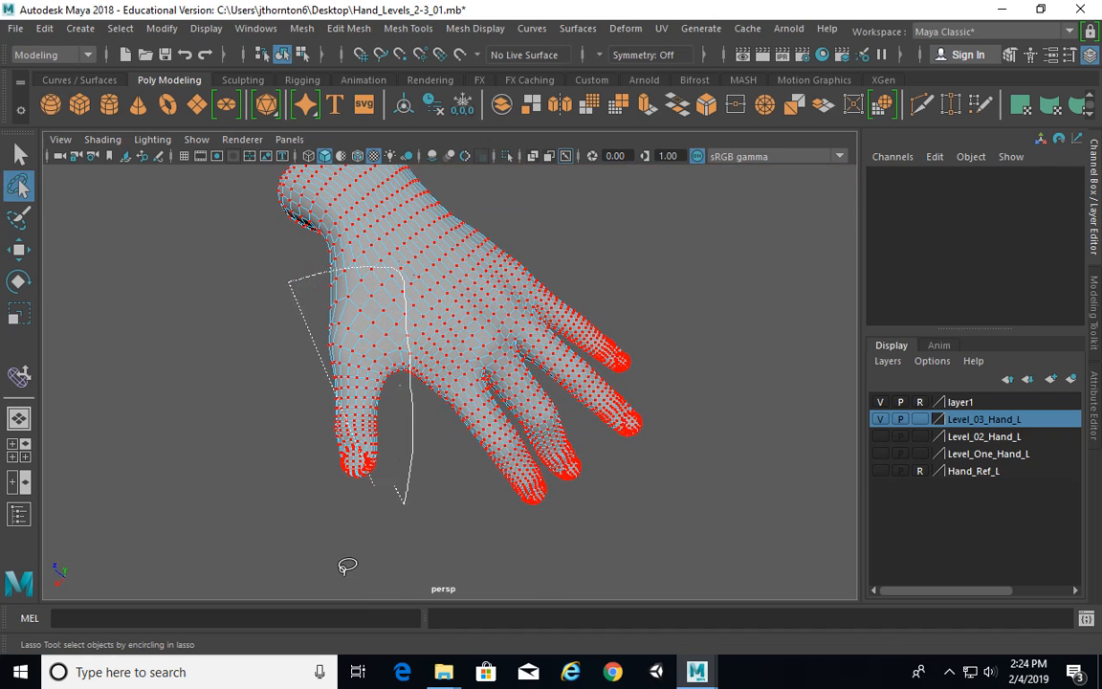
mouse_move(347, 566)
left_mouse_down()
mouse_move(509, 453)
mouse_move(627, 303)
mouse_move(610, 264)
mouse_move(346, 311)
mouse_move(376, 338)
mouse_move(381, 368)
left_mouse_up()
Add the missed palm-side vertices around the thumb's base to the thumb selection
right_click_drag(380, 368, 516, 368, "alt")
left_click_drag(516, 368, 543, 363, "alt")
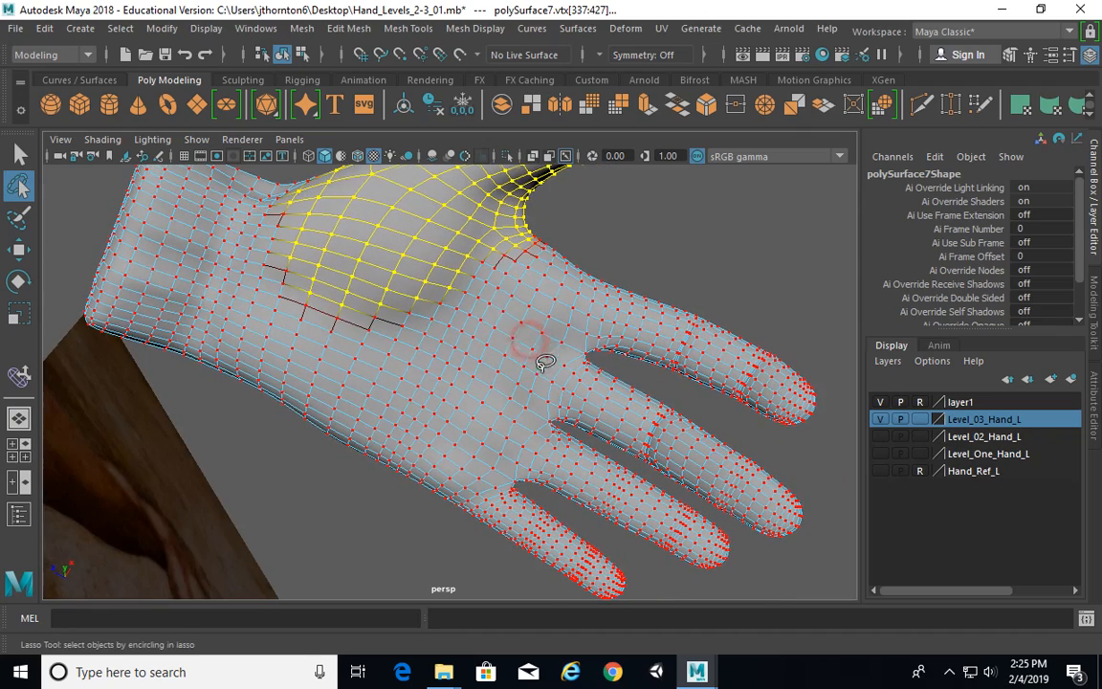
left_click_drag(395, 287, 359, 283, "alt")
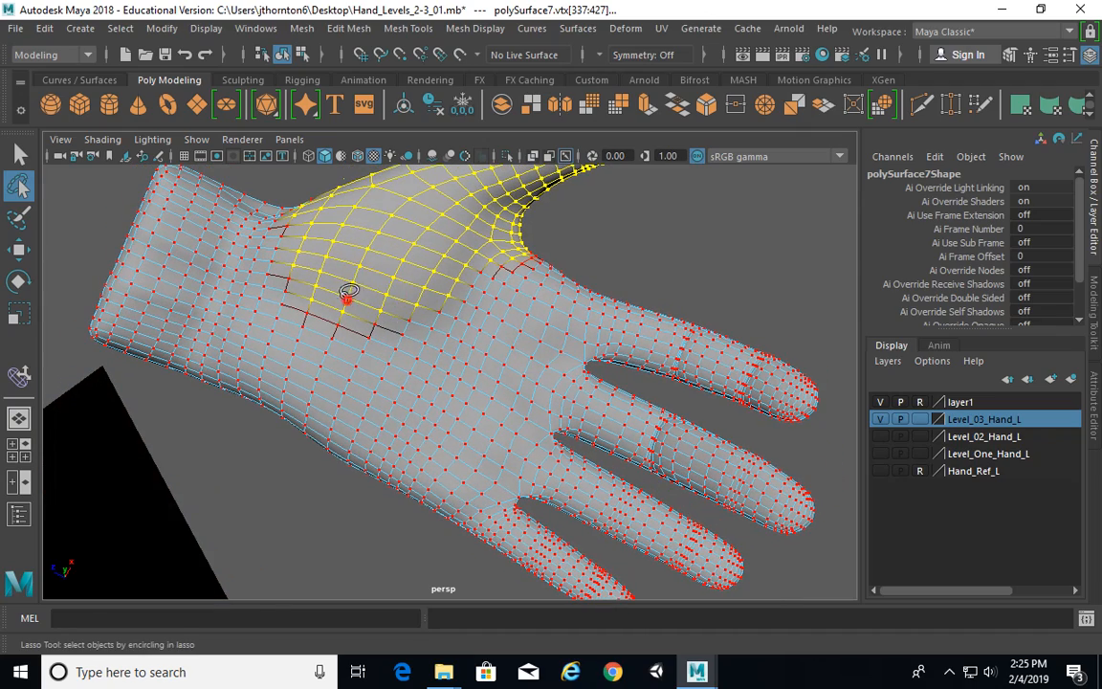
left_click_drag(545, 231, 609, 308, "alt")
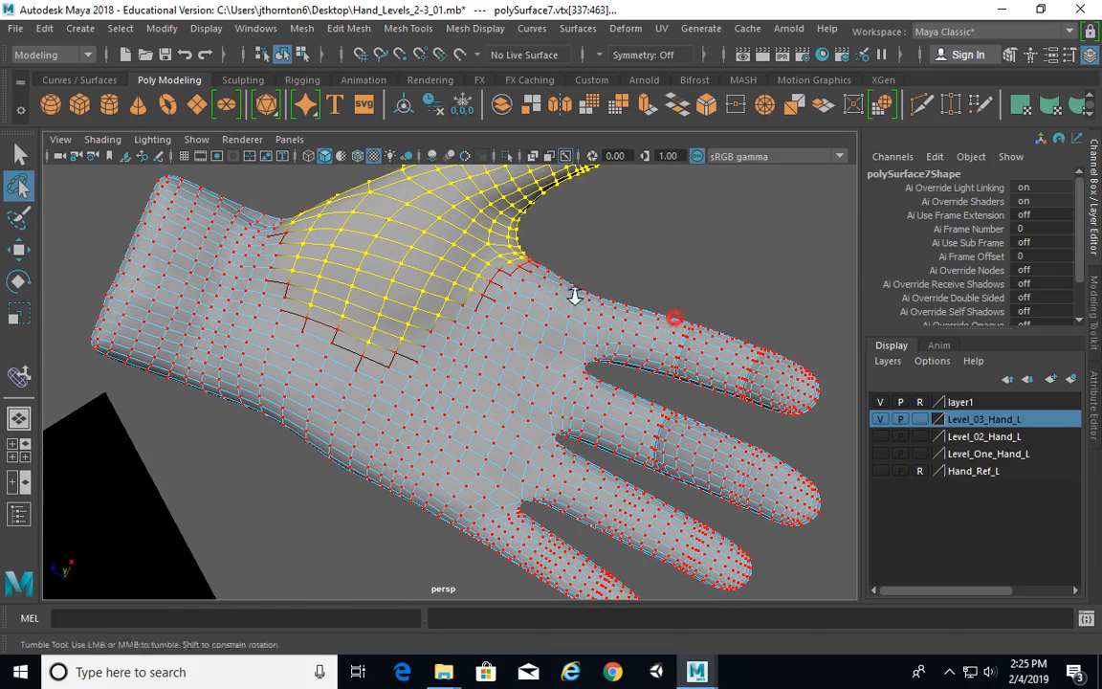
mouse_move(574, 296)
left_mouse_down("alt")
mouse_move(408, 433)
mouse_move(366, 509)
mouse_move(363, 538)
mouse_move(459, 259)
left_mouse_up("alt")
left_click_drag(475, 364, 612, 298, "alt")
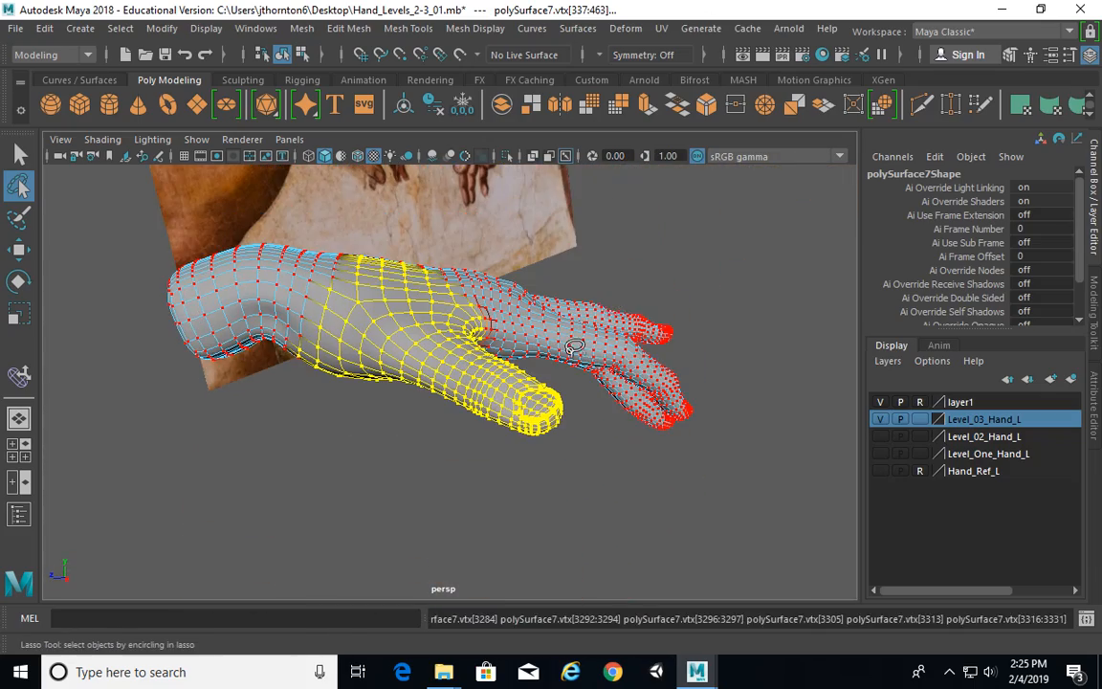
Adjust the soft-selection falloff radius around the thumb's base to about 2.5 and activate the Rotate tool
left_click_drag(575, 346, 351, 264, "alt")
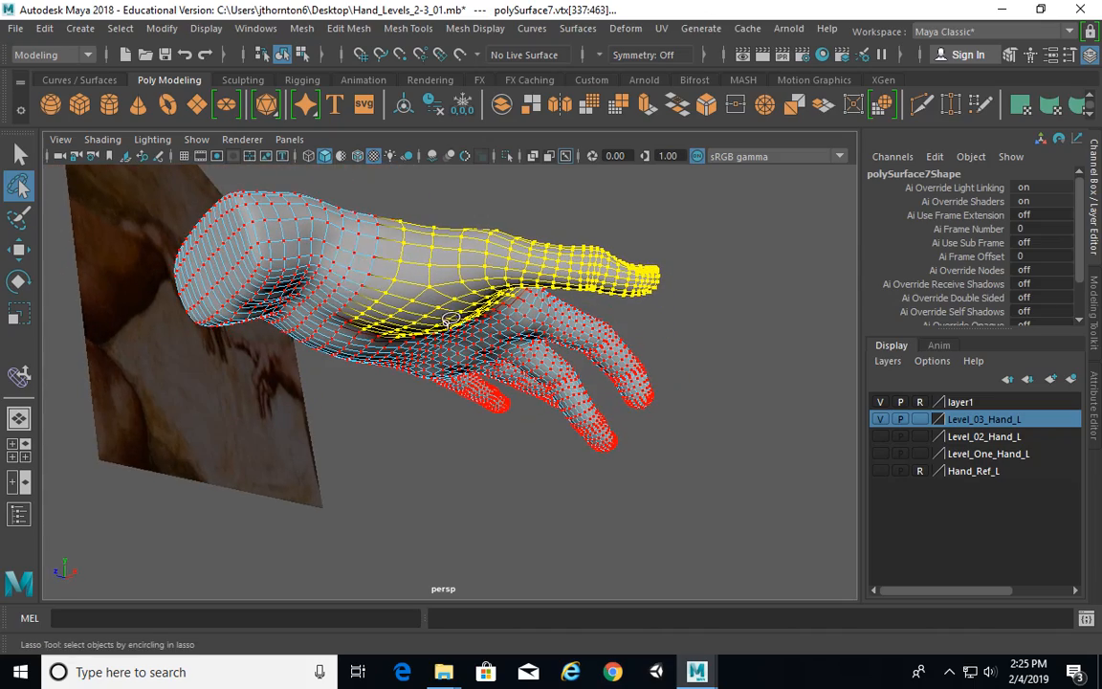
left_click_drag(450, 318, 313, 407, "alt")
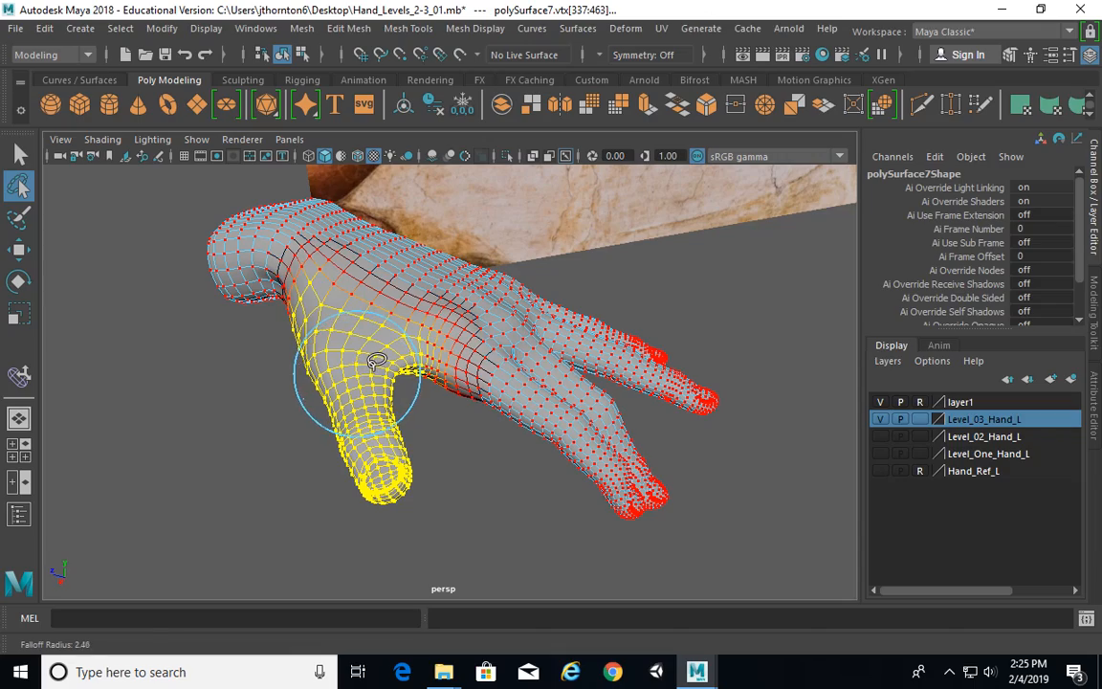
mouse_move(435, 401)
left_mouse_down("alt")
mouse_move(418, 278)
mouse_move(418, 320)
mouse_move(473, 400)
mouse_move(438, 426)
mouse_move(491, 478)
left_mouse_up("alt")
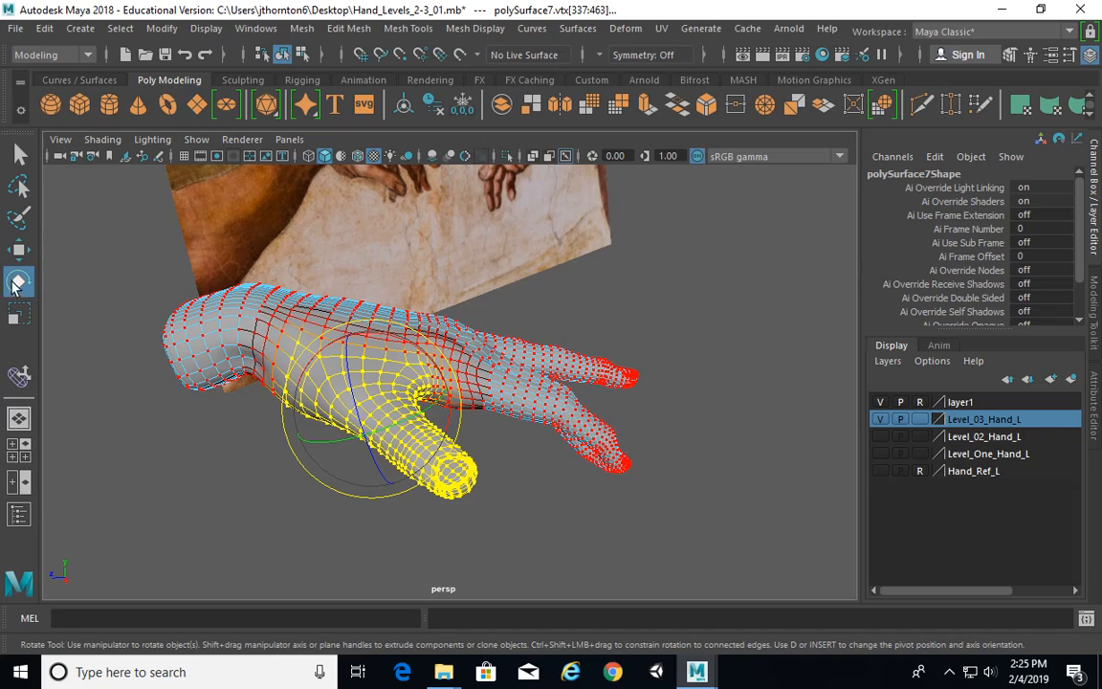
Move the rotation pivot of the thumb selection to the thumb's base near the wrist, within the palm's thickness
mouse_move(483, 350)
left_mouse_down("alt")
mouse_move(512, 413)
mouse_move(491, 404)
mouse_move(542, 422)
mouse_move(436, 512)
mouse_move(346, 387)
left_mouse_up("alt")
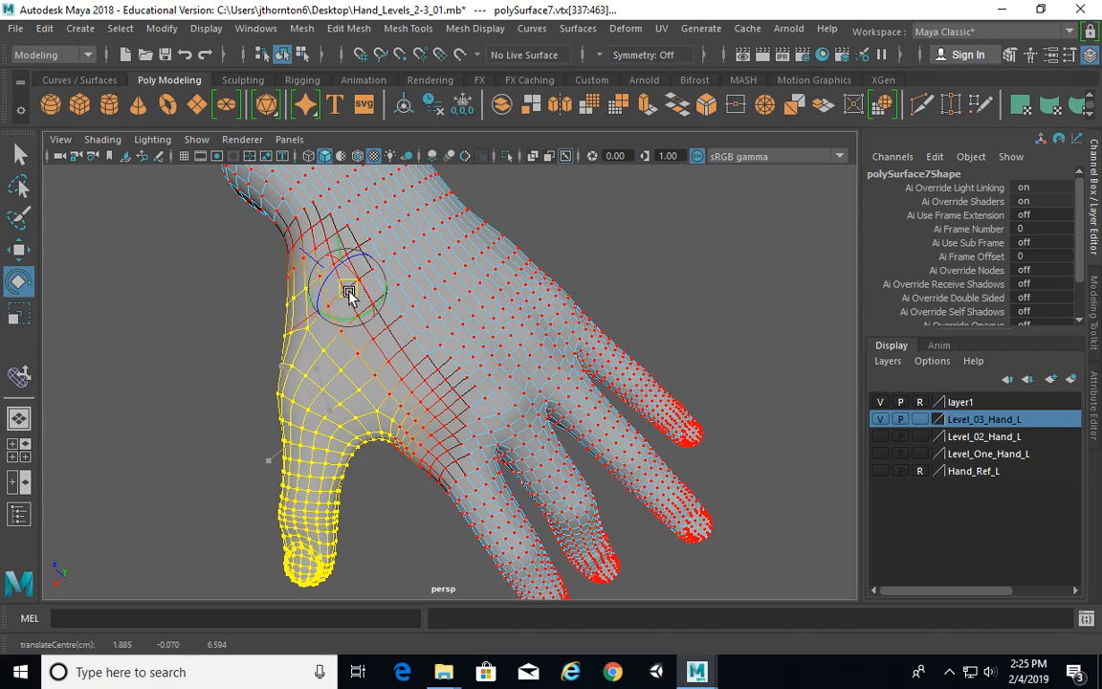
mouse_move(349, 294)
left_mouse_down("alt")
mouse_move(547, 266)
mouse_move(582, 246)
mouse_move(362, 316)
mouse_move(581, 383)
mouse_move(460, 386)
mouse_move(515, 358)
mouse_move(438, 322)
mouse_move(418, 327)
mouse_move(364, 255)
mouse_move(375, 241)
mouse_move(351, 246)
mouse_move(373, 251)
mouse_move(316, 295)
mouse_move(320, 335)
mouse_move(262, 305)
mouse_move(535, 279)
mouse_move(489, 162)
mouse_move(519, 387)
mouse_move(518, 242)
mouse_move(514, 288)
mouse_move(453, 394)
mouse_move(539, 319)
mouse_move(680, 342)
mouse_move(442, 320)
mouse_move(386, 237)
mouse_move(393, 352)
mouse_move(369, 290)
left_mouse_up("alt")
right_click_drag(370, 290, 514, 331, "alt")
left_click_drag(514, 332, 429, 269, "alt")
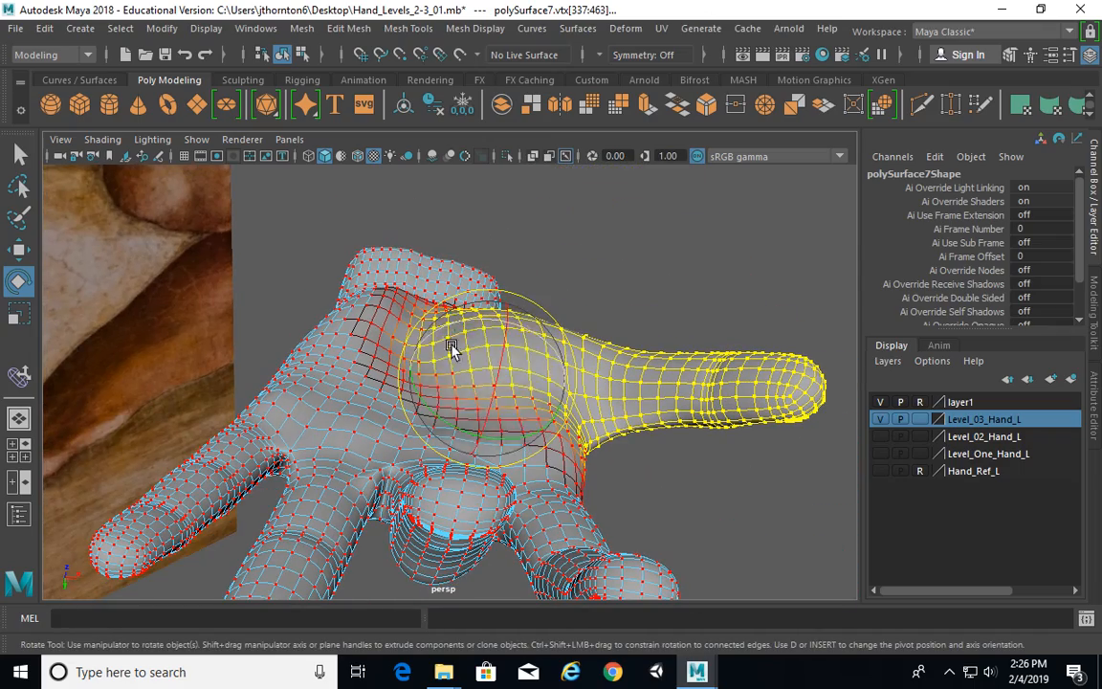
Rotate the soft-selected thumb at its base toward the pose of the painted hand
left_click_drag(617, 376, 391, 278, "alt")
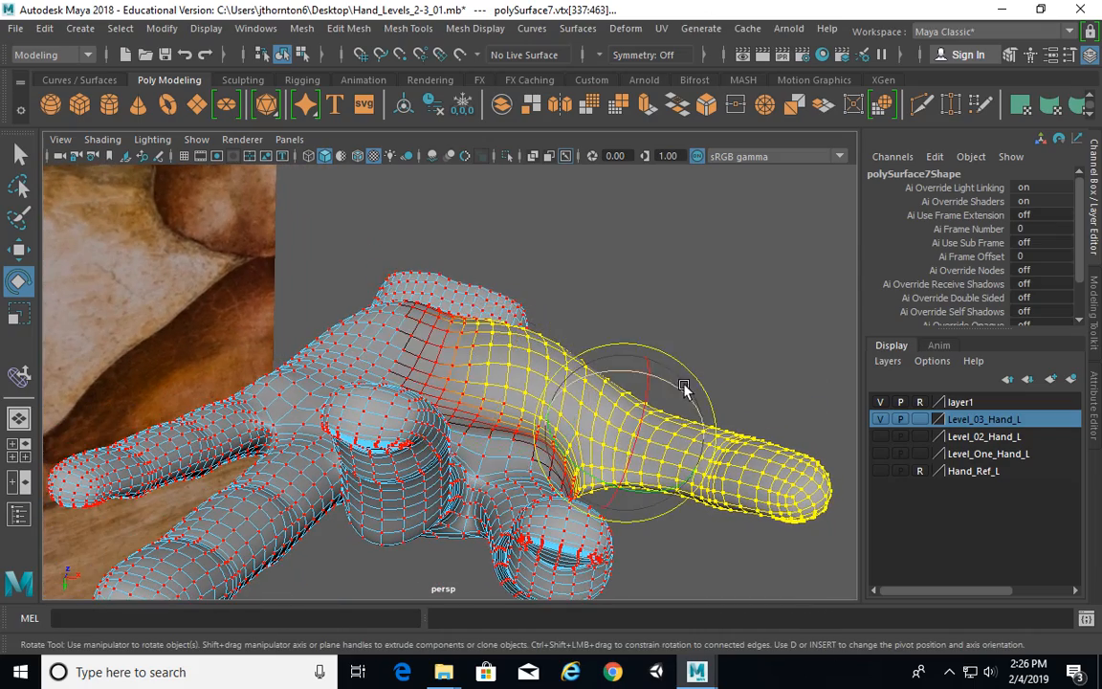
left_click_drag(684, 387, 427, 280, "alt")
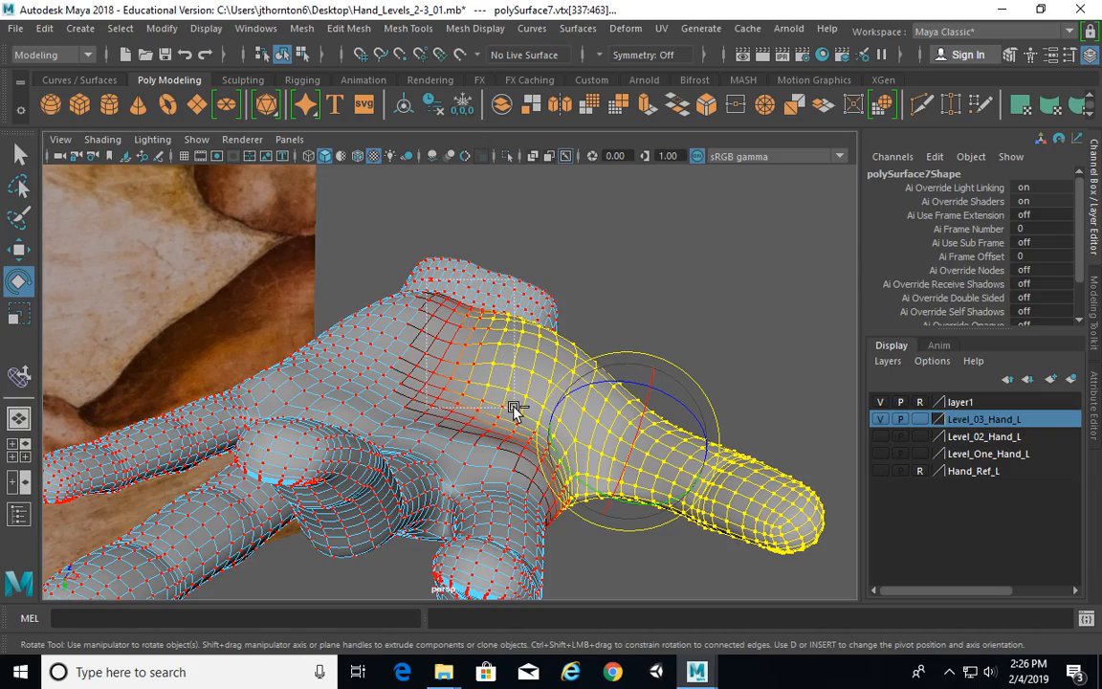
left_click_drag(509, 406, 585, 337, "alt")
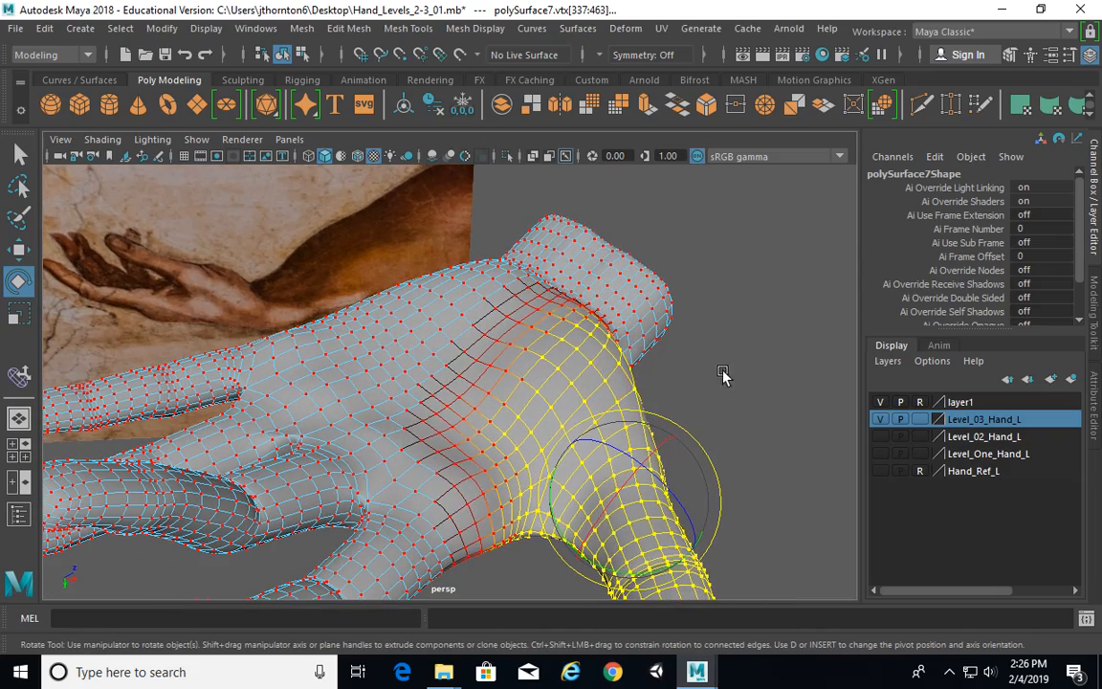
left_click_drag(689, 347, 332, 298, "alt")
Reposition the rotation pivot inside the thumb's base and refine the whole thumb's rotation toward the painted pose
left_click_drag(406, 329, 260, 400, "alt")
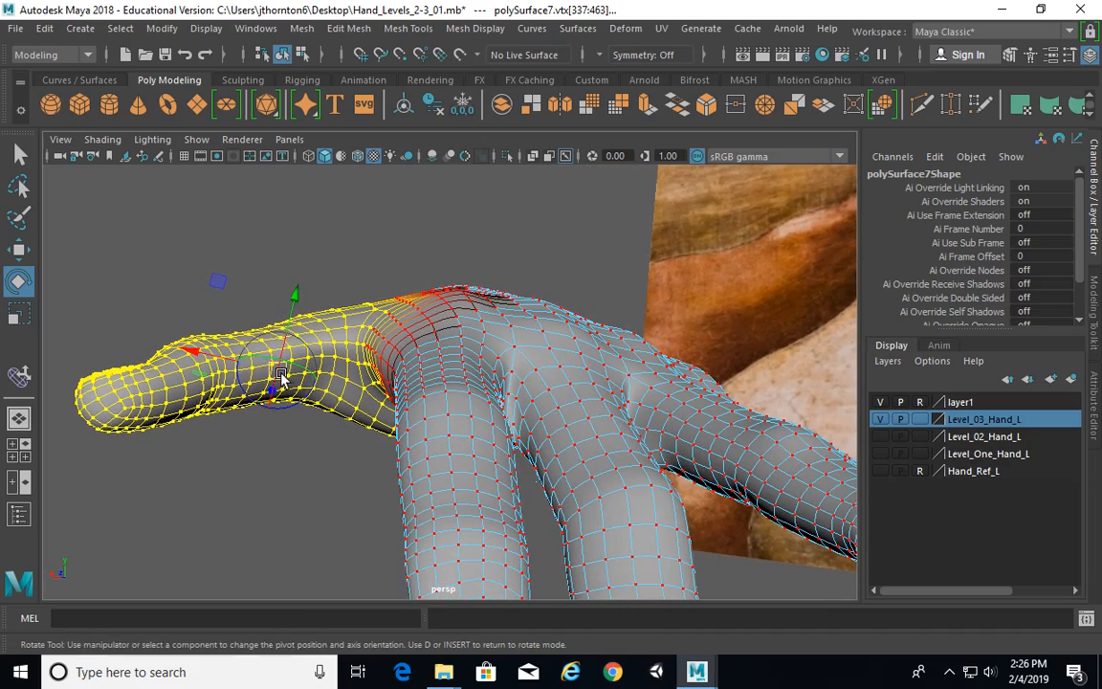
left_click_drag(422, 351, 583, 430, "alt")
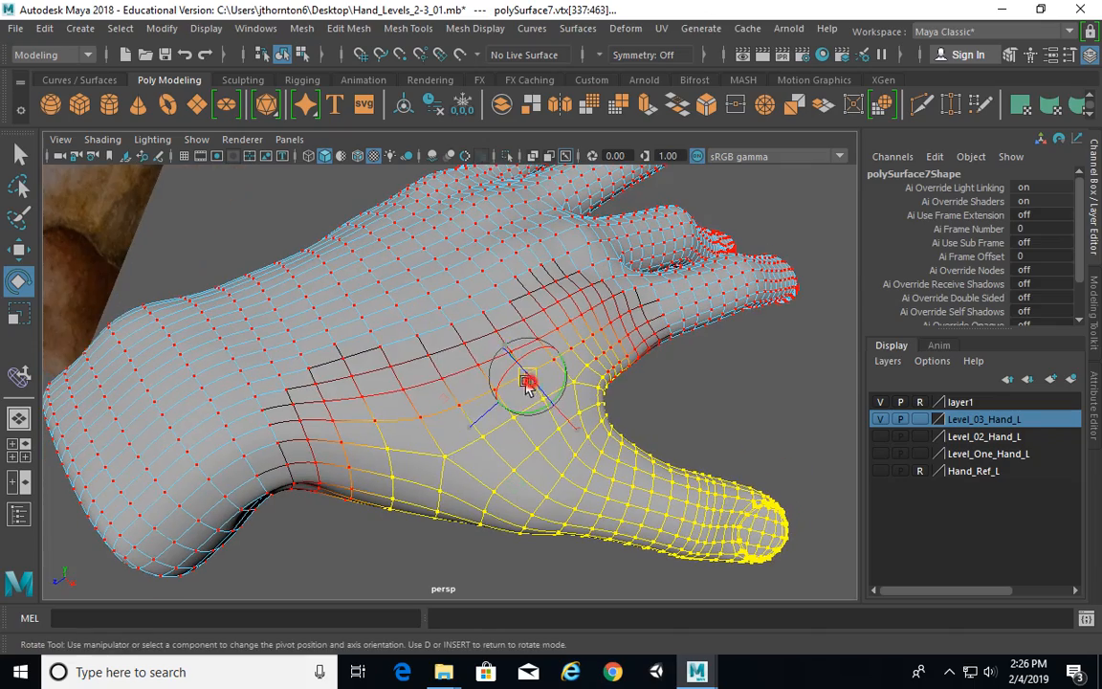
left_click_drag(457, 392, 369, 338, "alt")
left_click_drag(782, 279, 355, 259, "alt")
left_click_drag(532, 319, 514, 369, "alt")
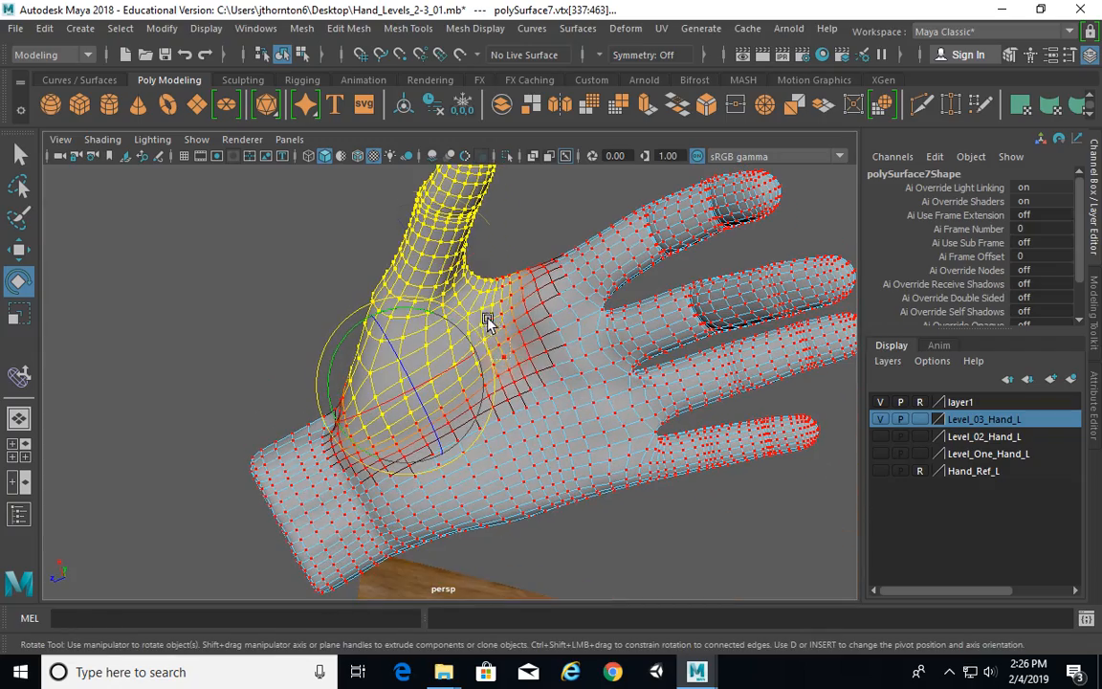
left_click_drag(488, 320, 272, 421, "alt")
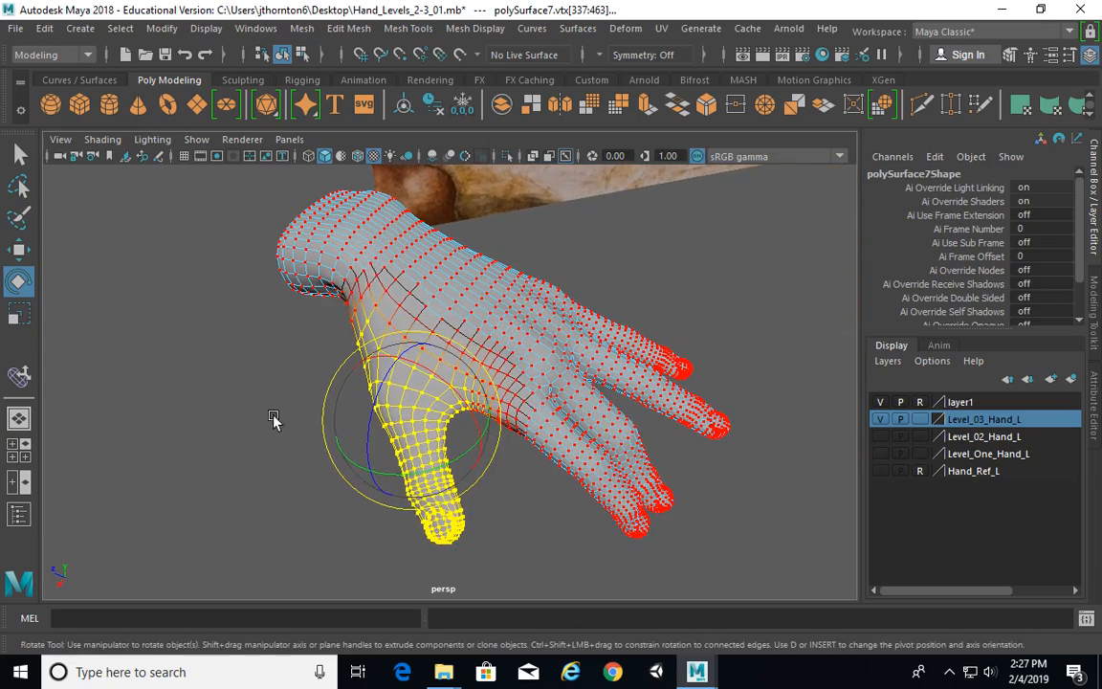
Replace the selection with only the free part of the thumb, from the knuckle at the web to the tip
left_click(260, 410)
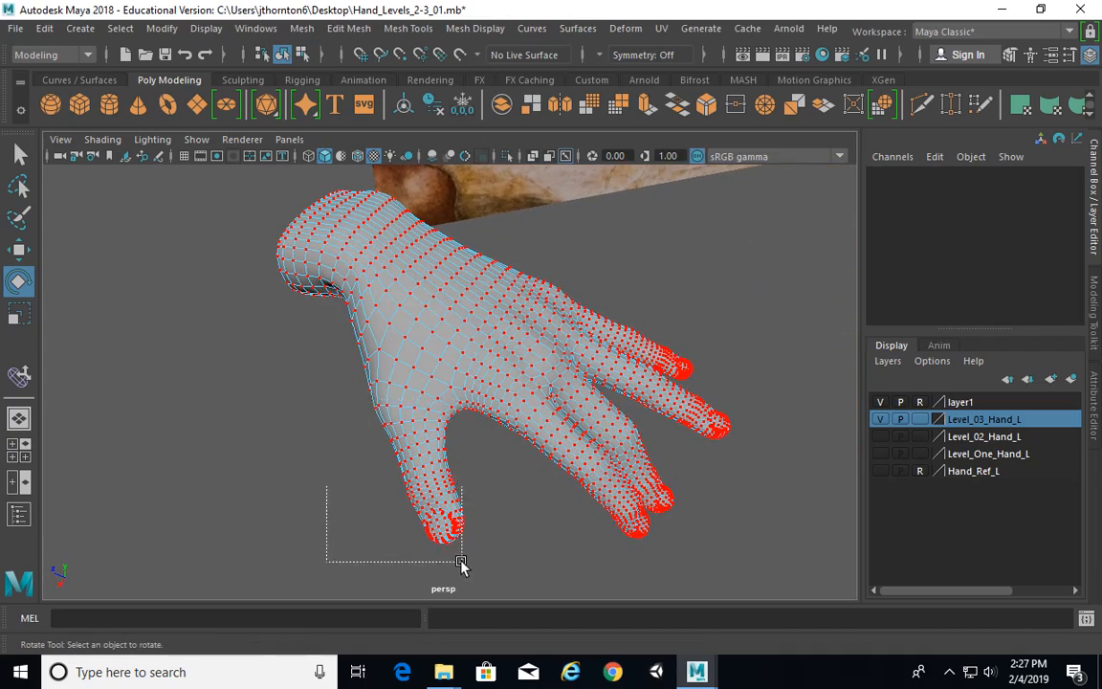
left_click_drag(461, 565, 462, 565)
left_click_drag(461, 564, 440, 347, "alt")
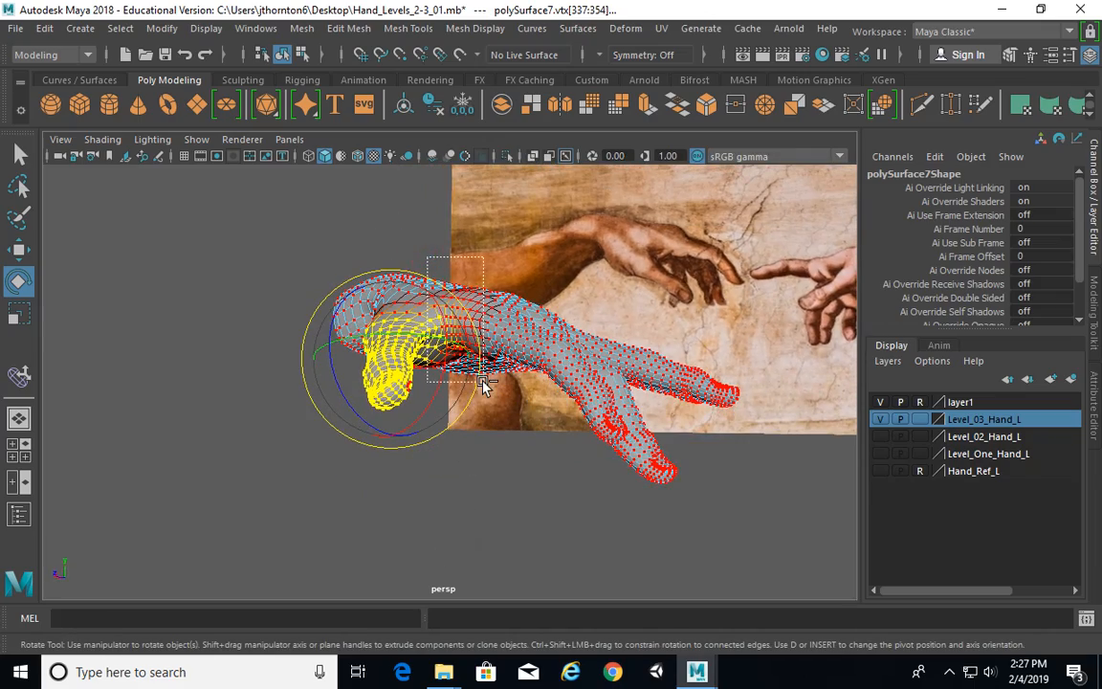
left_click_drag(485, 385, 356, 226, "alt")
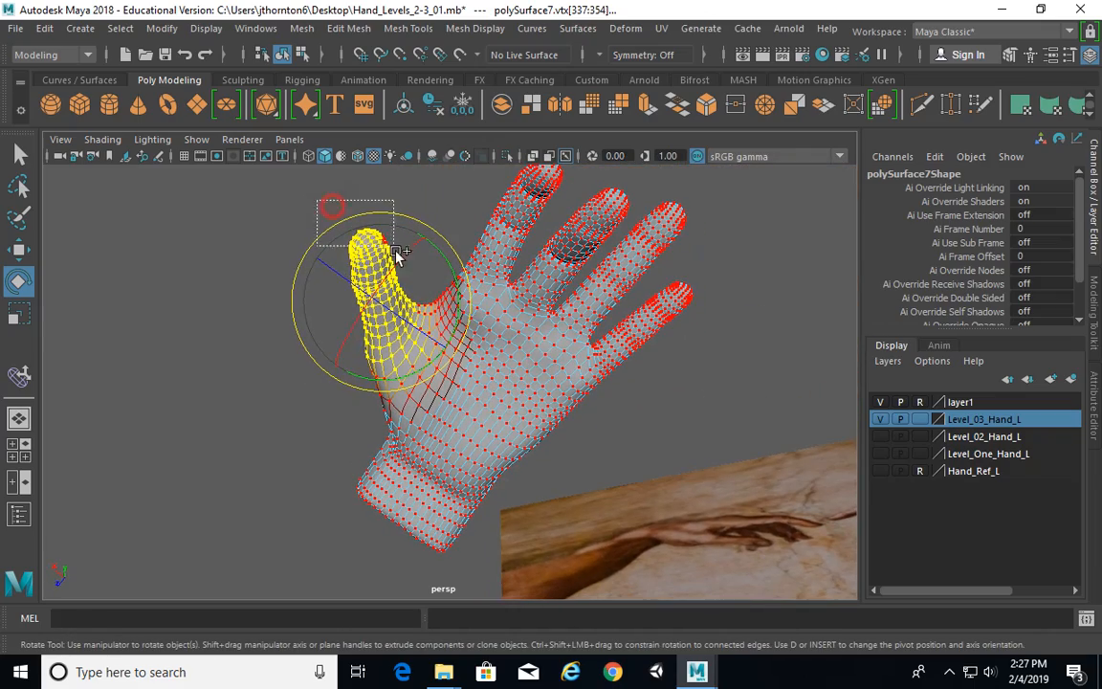
left_click_drag(429, 305, 666, 515, "alt")
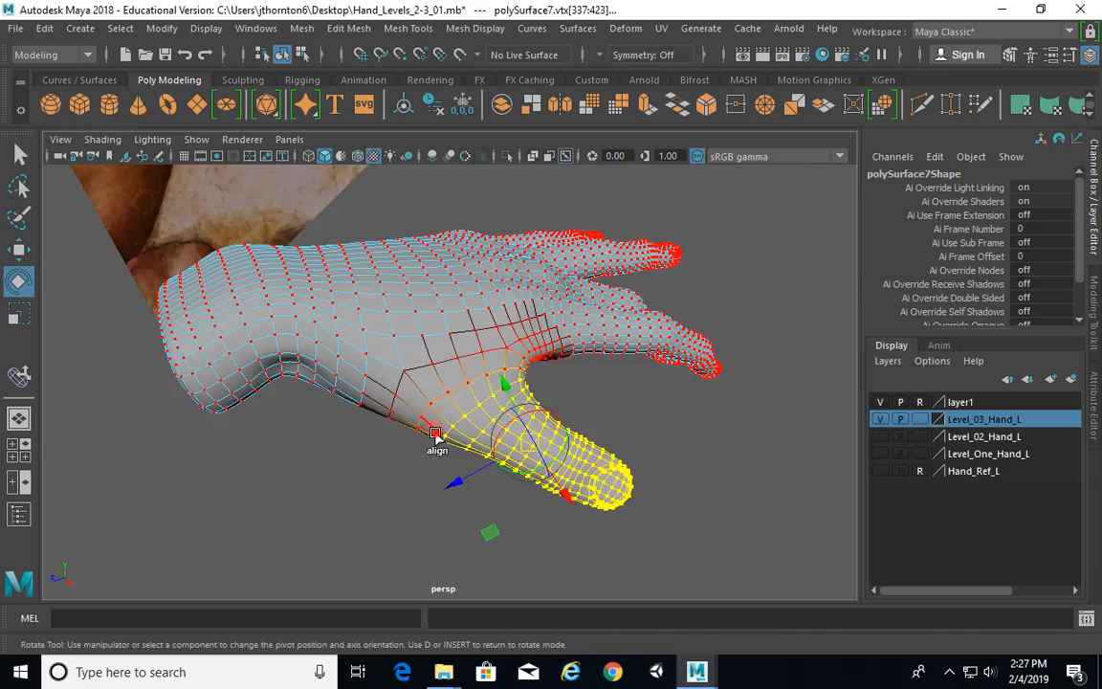
Move the rotation pivot to the knuckle beside the thumb's web and rotate the free part of the thumb around it
left_click_drag(435, 435, 428, 481, "alt")
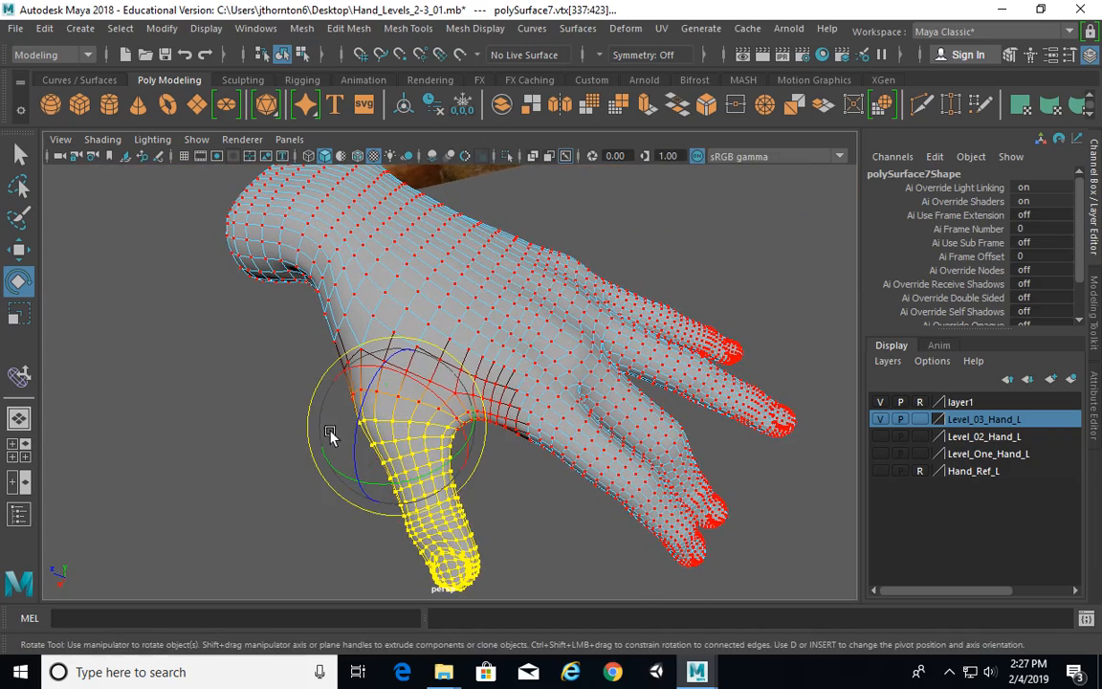
left_click_drag(331, 434, 572, 289, "alt")
middle_click_drag(572, 289, 551, 305, "alt")
right_click_drag(551, 305, 650, 307, "alt")
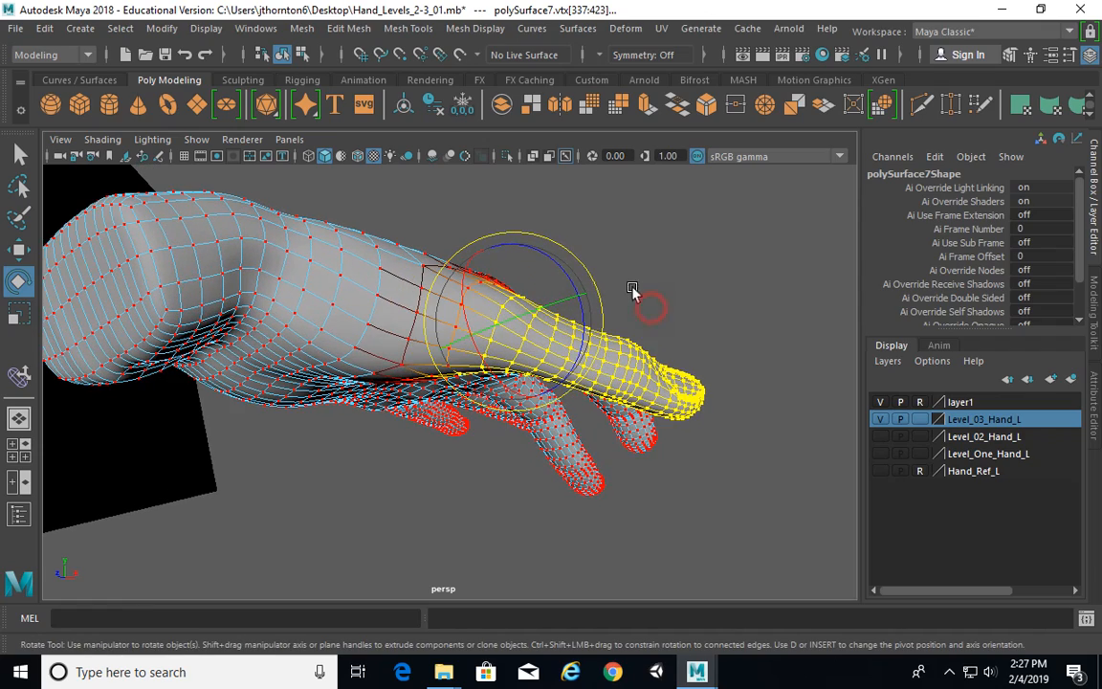
left_click_drag(585, 268, 559, 241)
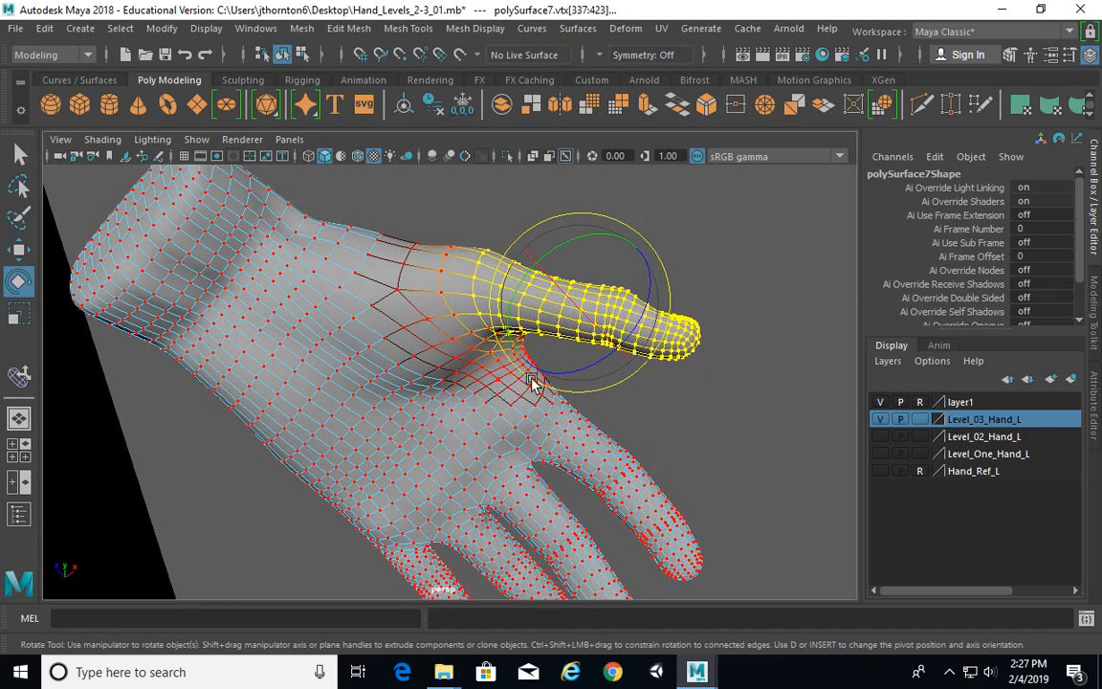
Re-centre the pivot within the thumb's knuckle and rotate the free part of the thumb further downward
left_click_drag(532, 381, 525, 462, "alt")
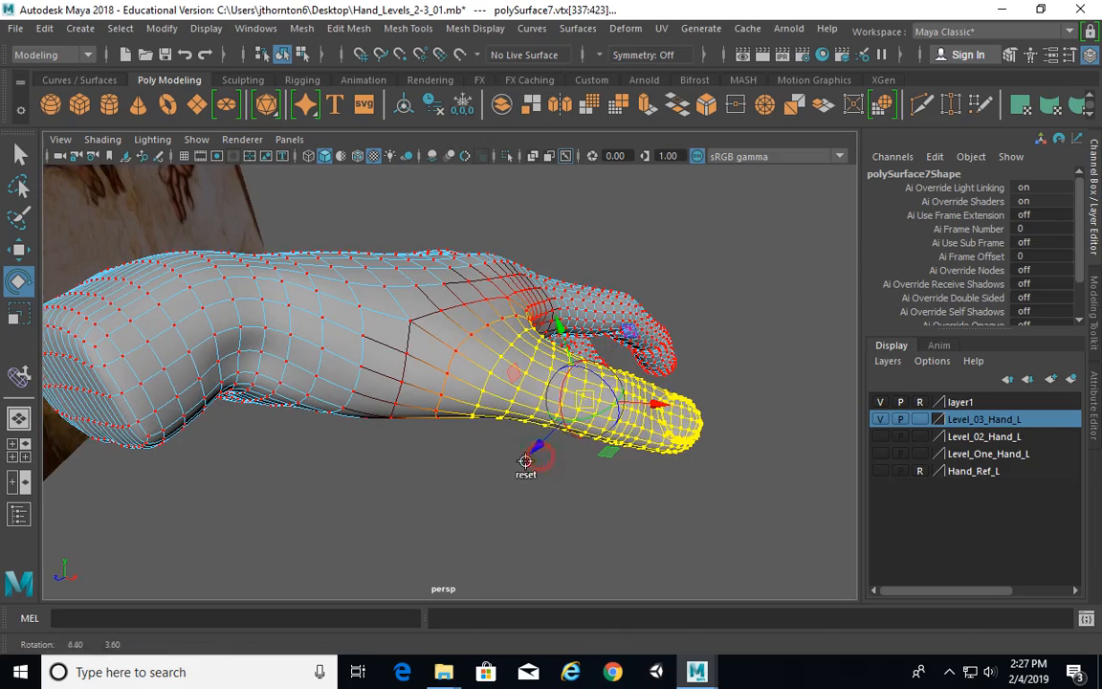
left_click_drag(538, 379, 573, 328, "alt")
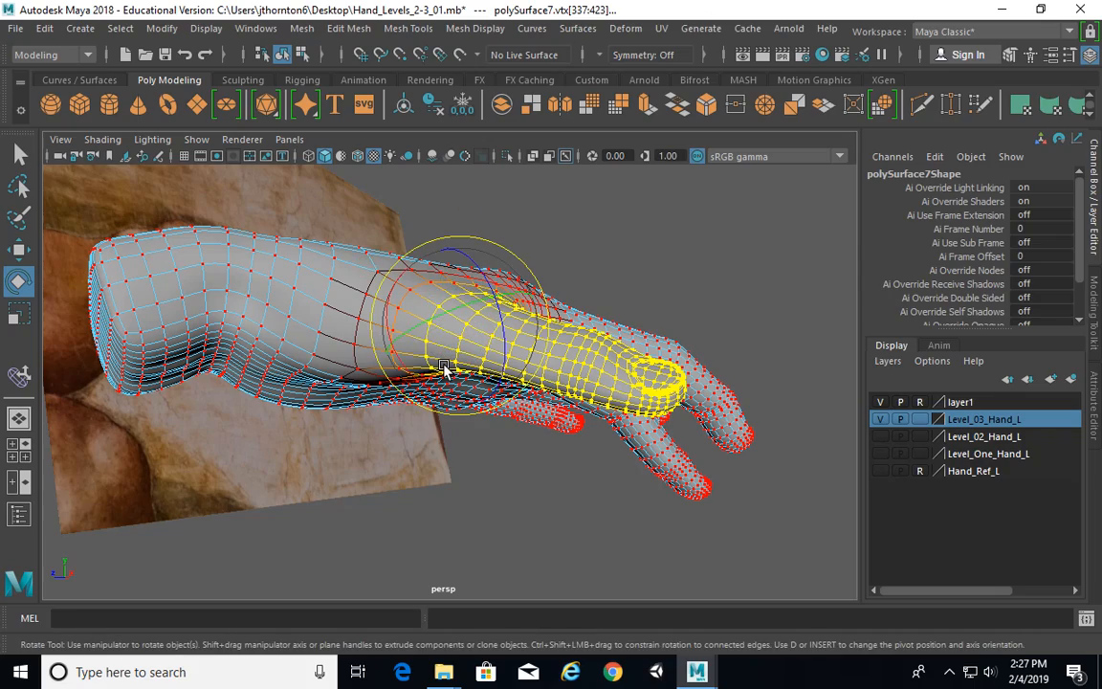
left_click_drag(619, 356, 328, 278, "alt")
left_click_drag(424, 328, 398, 340, "alt")
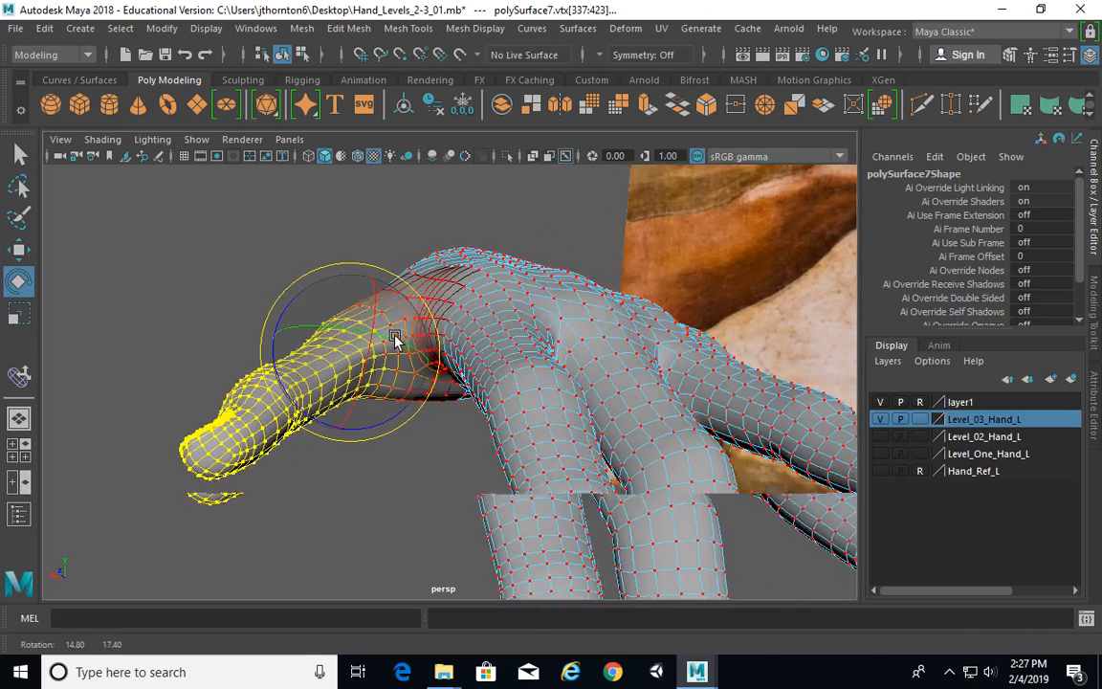
mouse_move(419, 294)
left_mouse_down()
mouse_move(399, 287)
mouse_move(406, 292)
left_mouse_up()
Shift the free part of the thumb along the X axis with the Move tool and fine-tune its rotation
left_click_drag(302, 360, 634, 358)
key("w")
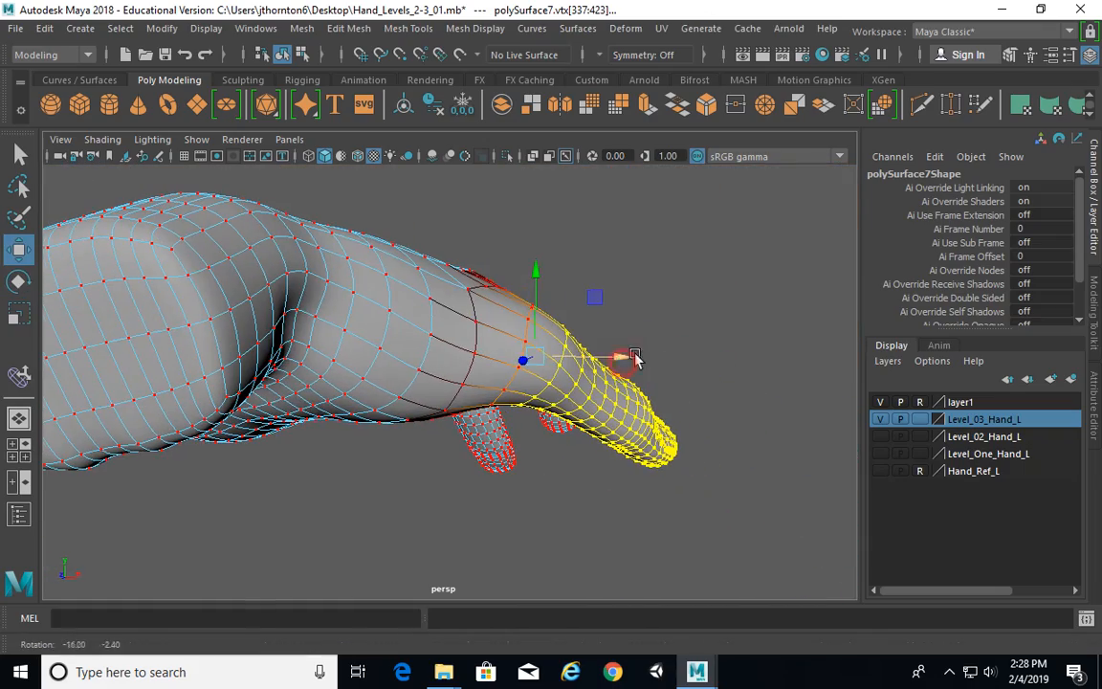
left_click_drag(527, 366, 549, 410, "alt")
right_click_drag(548, 409, 560, 411, "alt")
left_click_drag(561, 412, 538, 423, "alt")
key("e")
right_click_drag(393, 383, 497, 378, "alt")
left_click_drag(503, 375, 380, 273, "alt")
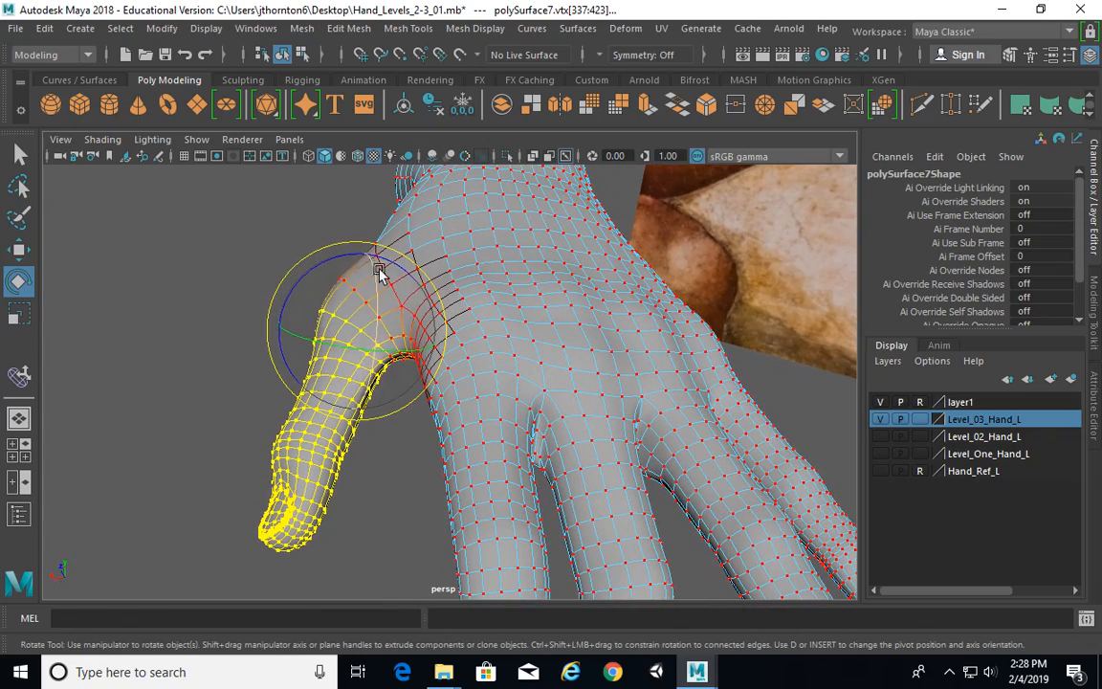
Move soft-selected vertices on the outer side of the thumb's knuckle to smooth its contour, and clear the selection
left_click(238, 267)
left_click_drag(347, 297, 342, 295)
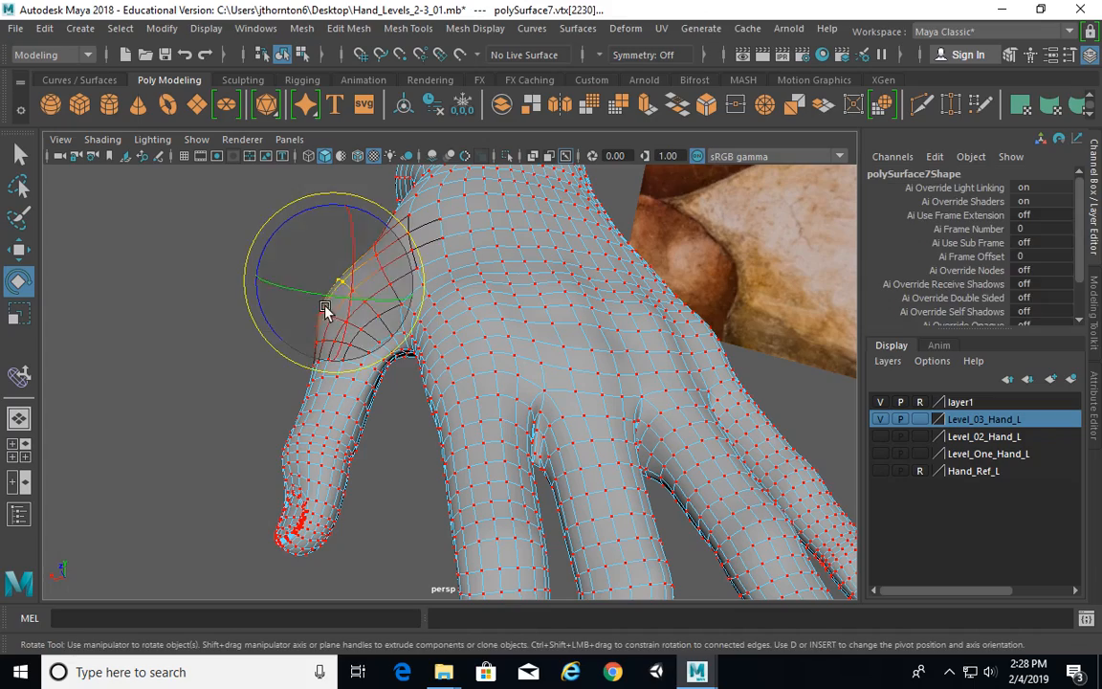
key("w")
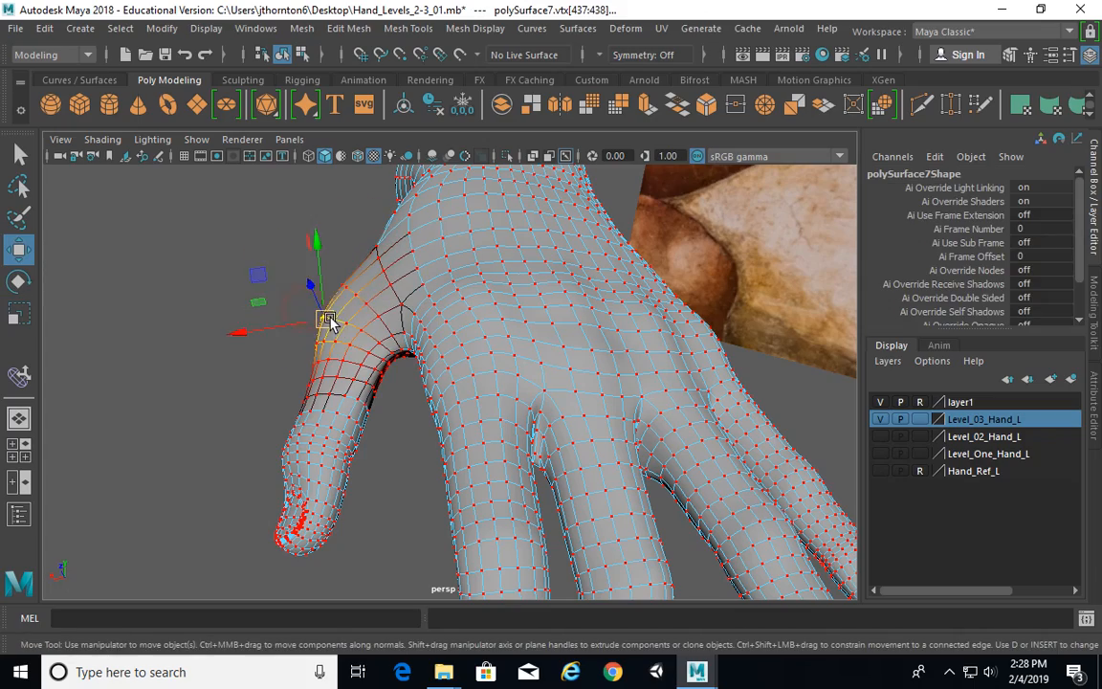
left_click_drag(257, 265, 449, 387, "alt")
left_click(249, 310)
left_click(327, 330)
left_click(261, 360)
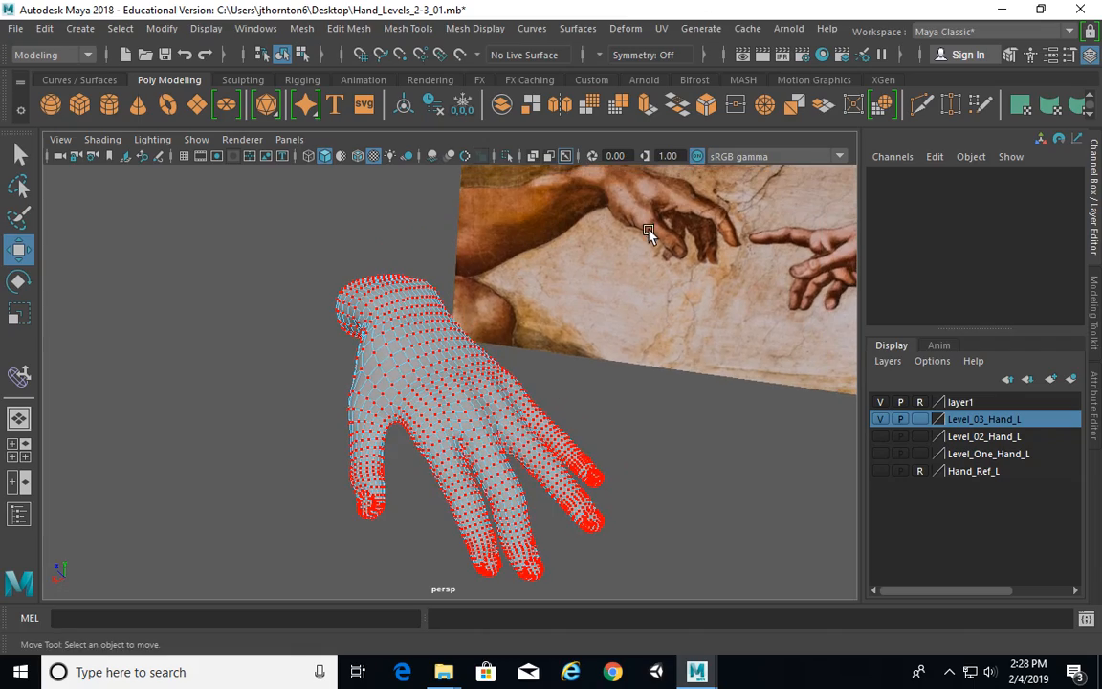
Examine the posed thumb up close and from a distance against the painted hand
scroll(388, 403, "up", 3)
scroll(480, 374, "up", 2)
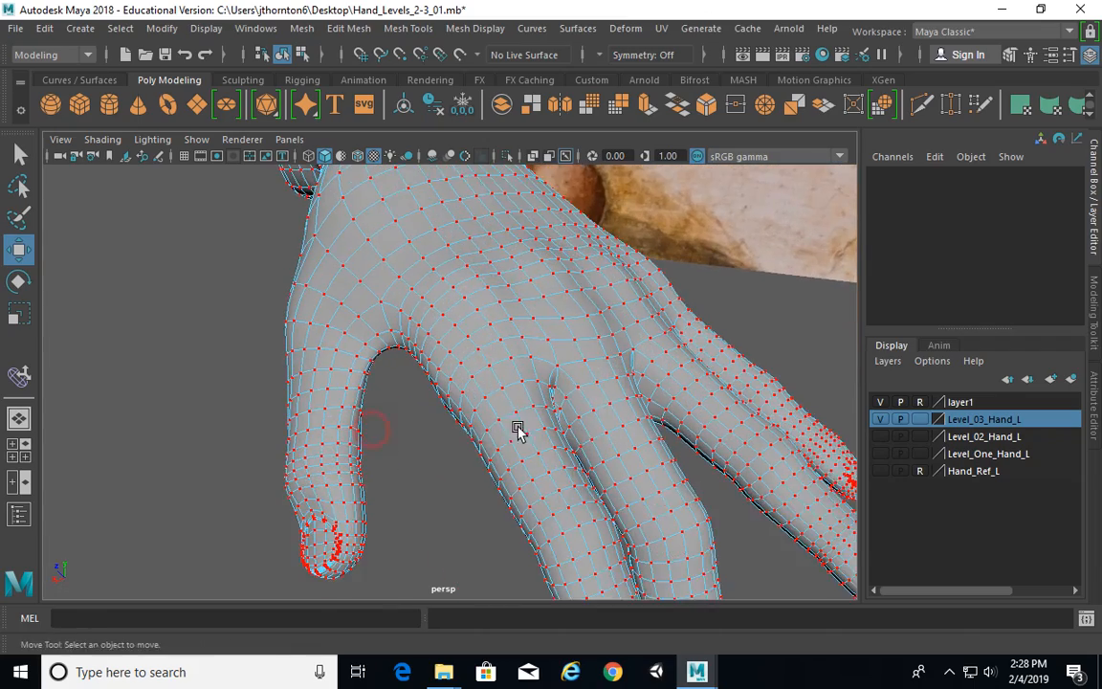
scroll(413, 450, "up", 1)
right_click_drag(536, 378, 469, 373, "alt")
middle_click_drag(488, 373, 462, 398, "alt")
right_click_drag(345, 454, 422, 477, "alt")
left_click_drag(422, 477, 311, 436, "alt")
scroll(393, 270, "down", 5)
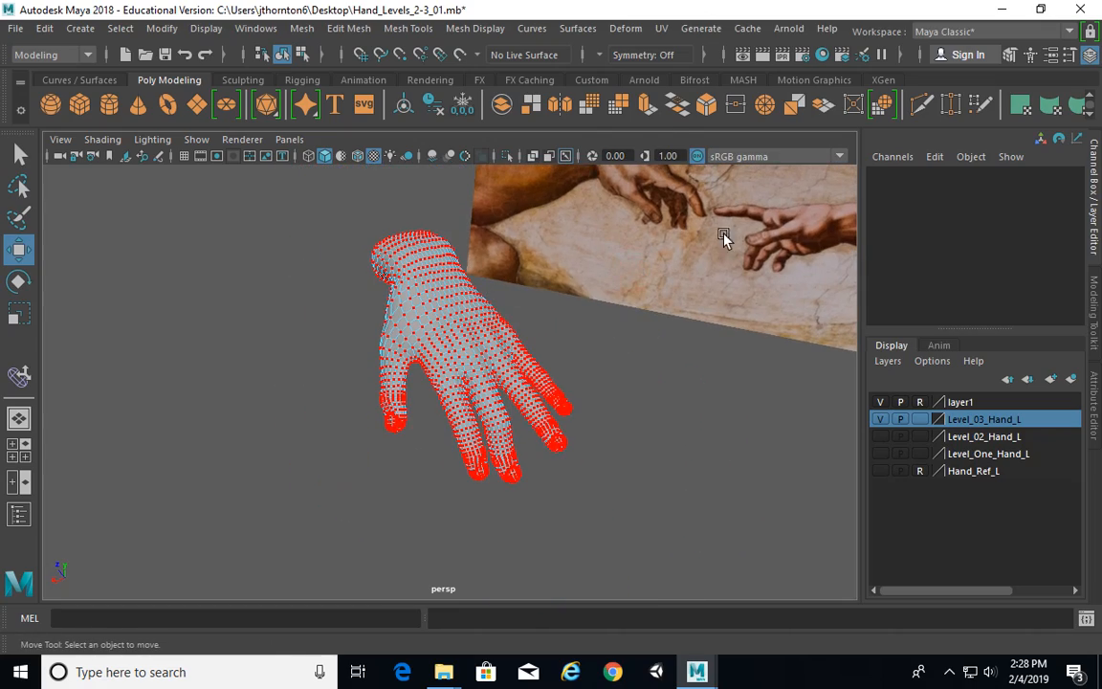
left_click_drag(652, 210, 568, 392, "alt")
middle_click_drag(395, 445, 548, 405, "alt")
Select the vertices of the thumb's end segment and activate the Rotate tool with pivot editing
scroll(536, 421, "up", 4)
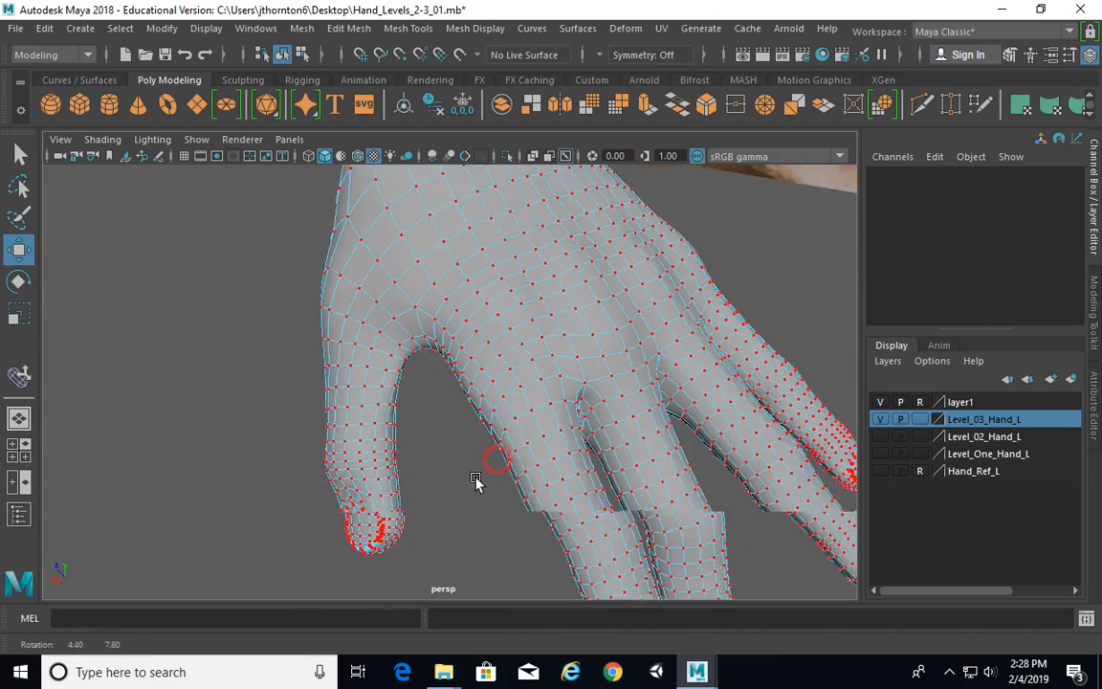
middle_click_drag(478, 482, 482, 437, "alt")
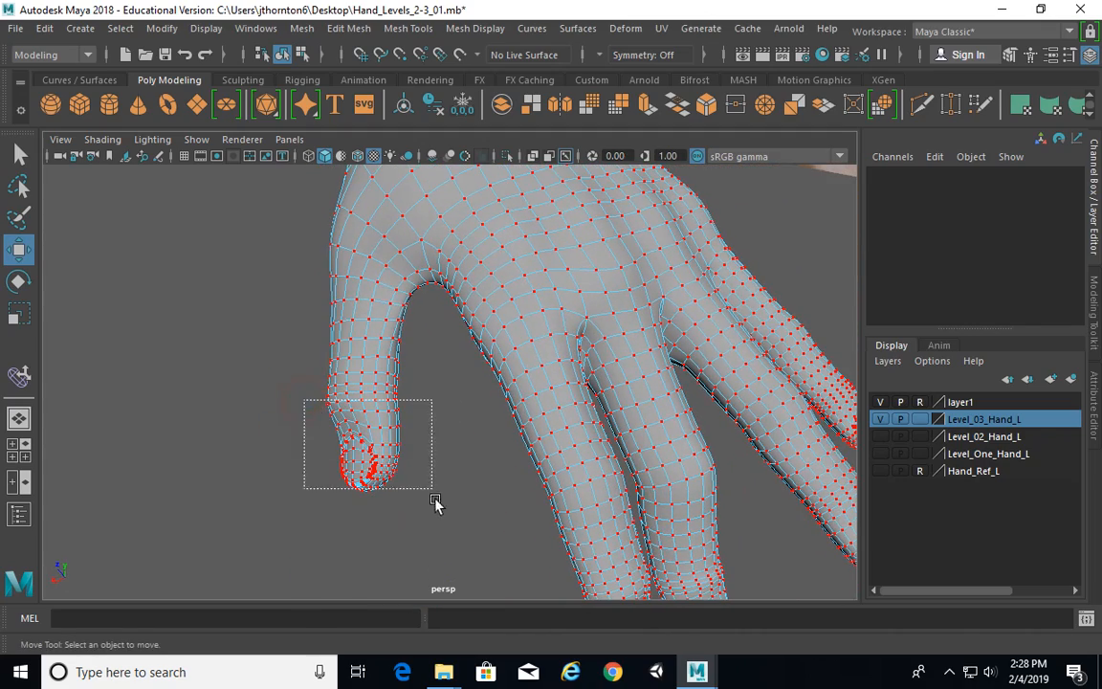
left_click_drag(433, 496, 426, 489)
left_click_drag(381, 448, 582, 396, "alt")
key("e")
key("d")
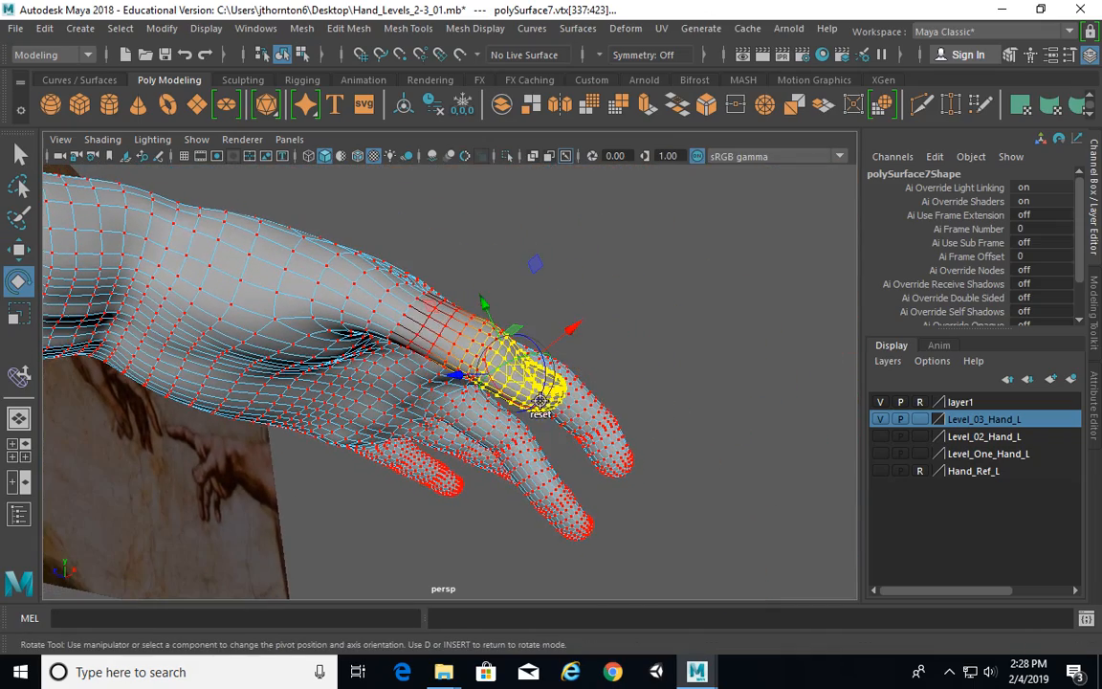
Move the rotation pivot to the thumb's last joint and reduce the soft-selection falloff radius to about 0.46
right_click_drag(541, 363, 664, 423, "alt")
left_click_drag(663, 423, 523, 400, "alt")
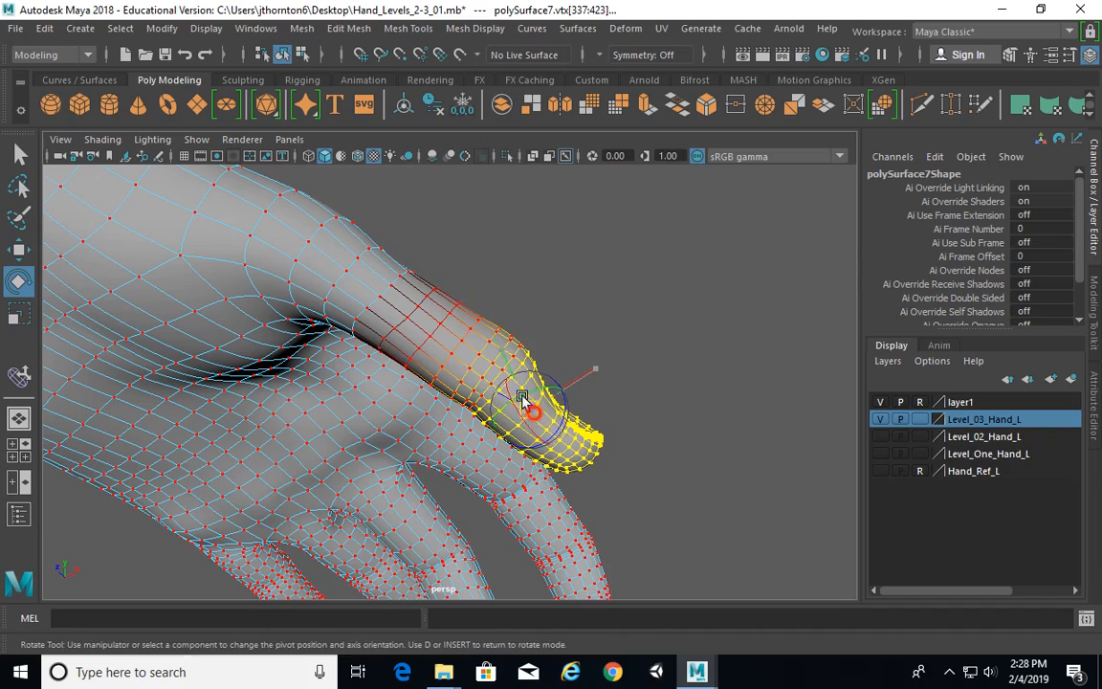
left_click_drag(660, 427, 433, 416, "alt")
key("d")
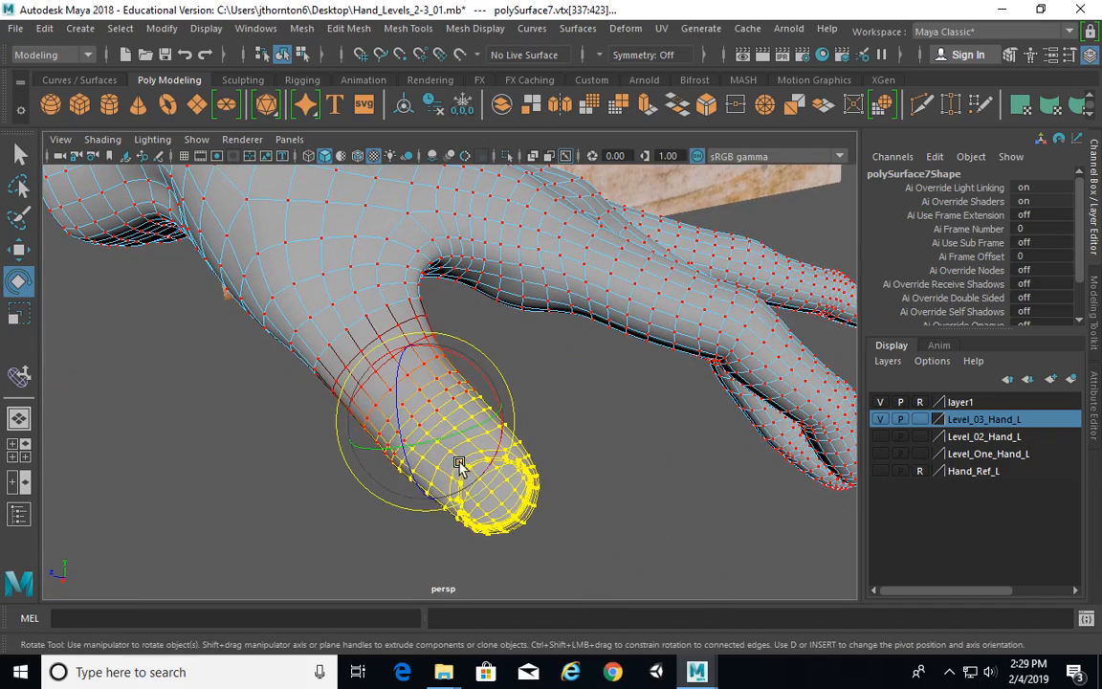
left_click_drag(460, 464, 594, 375, "alt")
mouse_move(594, 375)
left_mouse_down("alt")
mouse_move(667, 393)
mouse_move(593, 390)
left_mouse_up("alt")
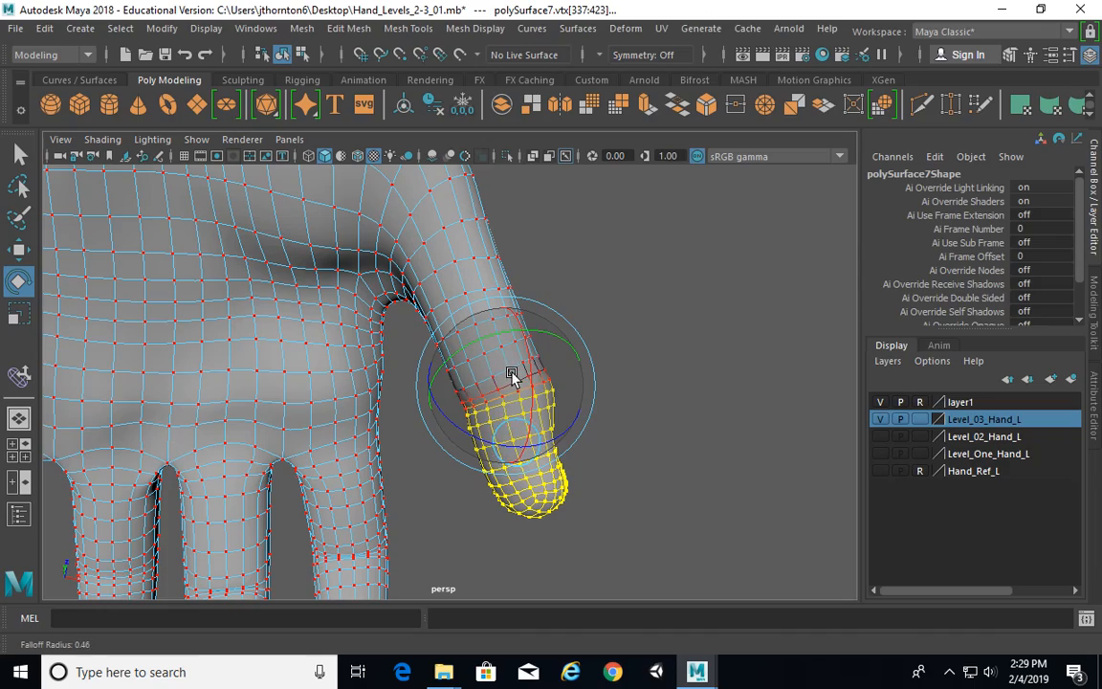
Check the rotated thumb tip, return the hand mesh to object mode and deselect it
left_click_drag(664, 394, 585, 357, "alt")
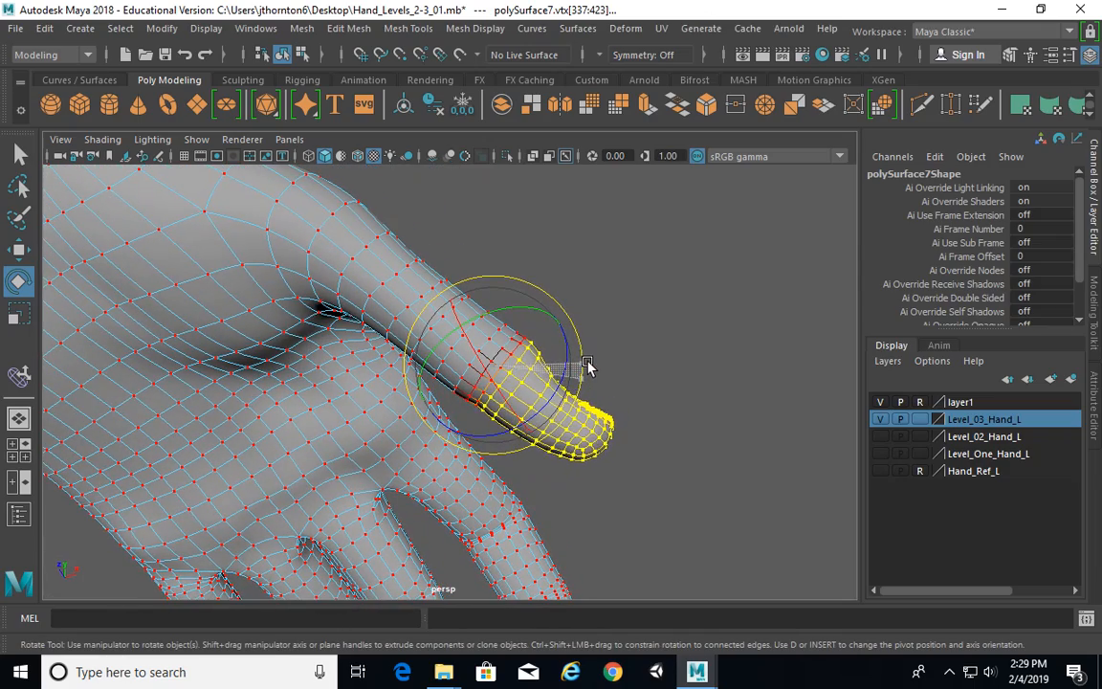
left_click_drag(637, 397, 728, 419, "alt")
scroll(675, 454, "down", 5)
left_click(724, 428)
key("F8")
left_click(664, 358)
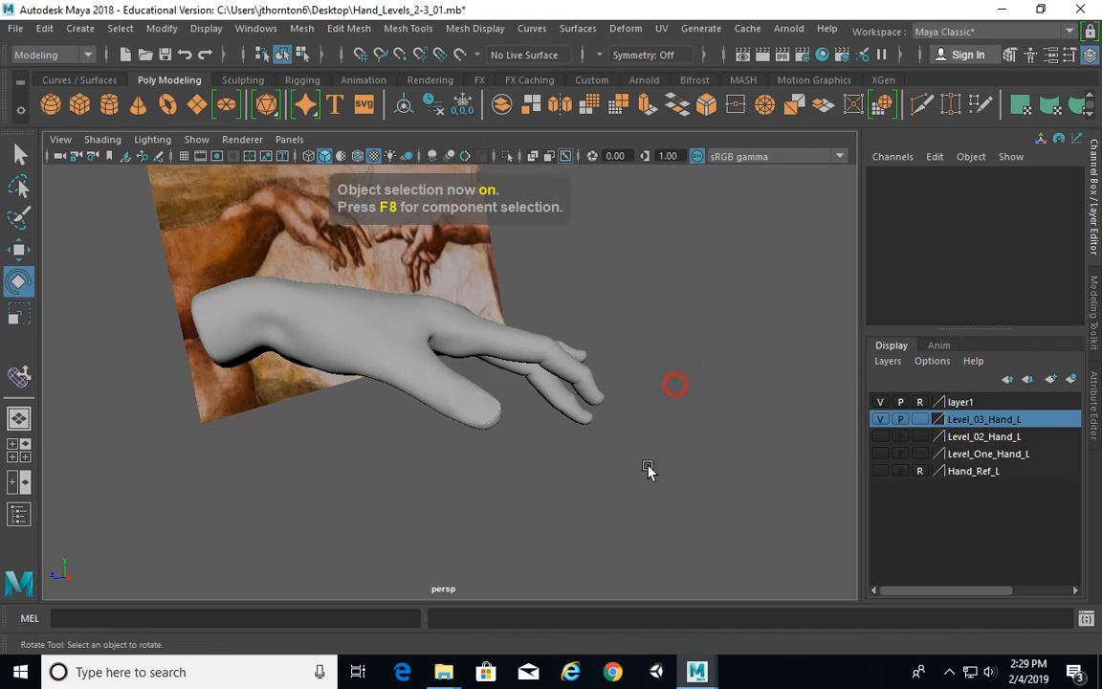
Compare the hand's pose with the painted hands in the reference image and examine the palm side
left_click_drag(647, 465, 460, 346, "alt")
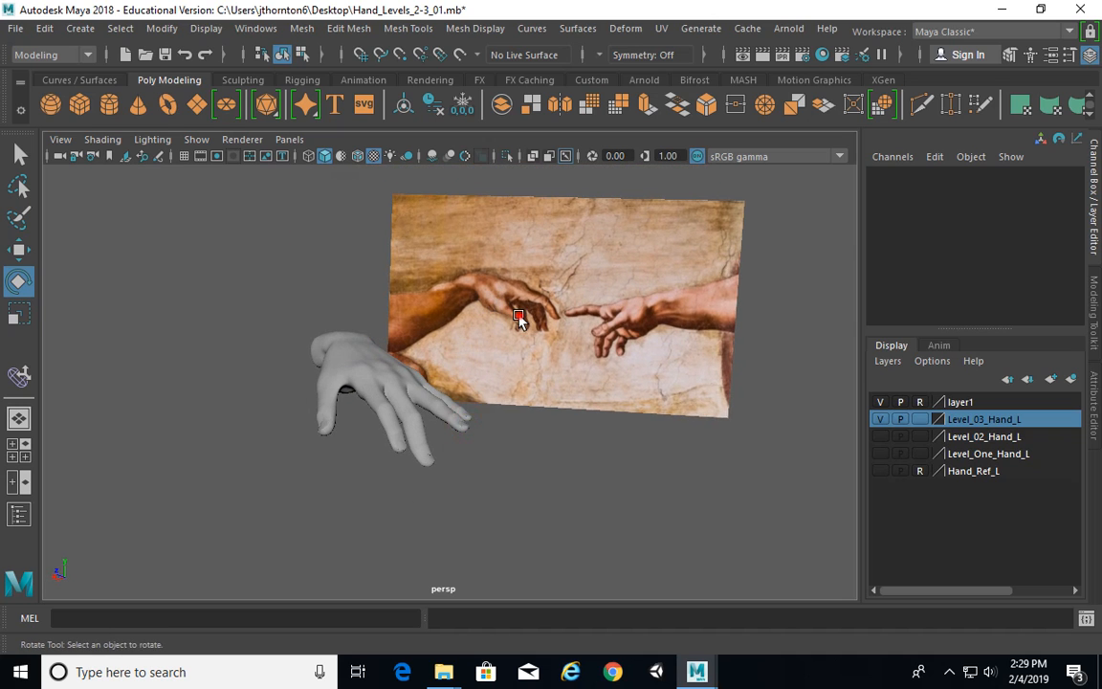
left_click_drag(518, 318, 280, 347, "alt")
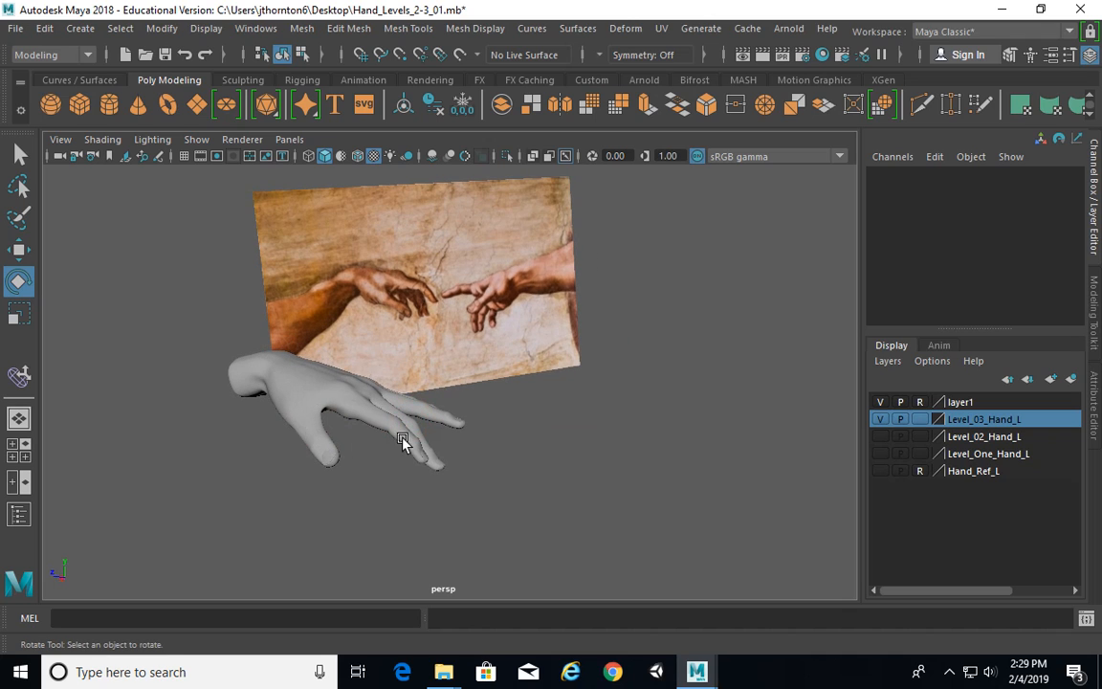
left_click_drag(402, 440, 311, 418, "alt")
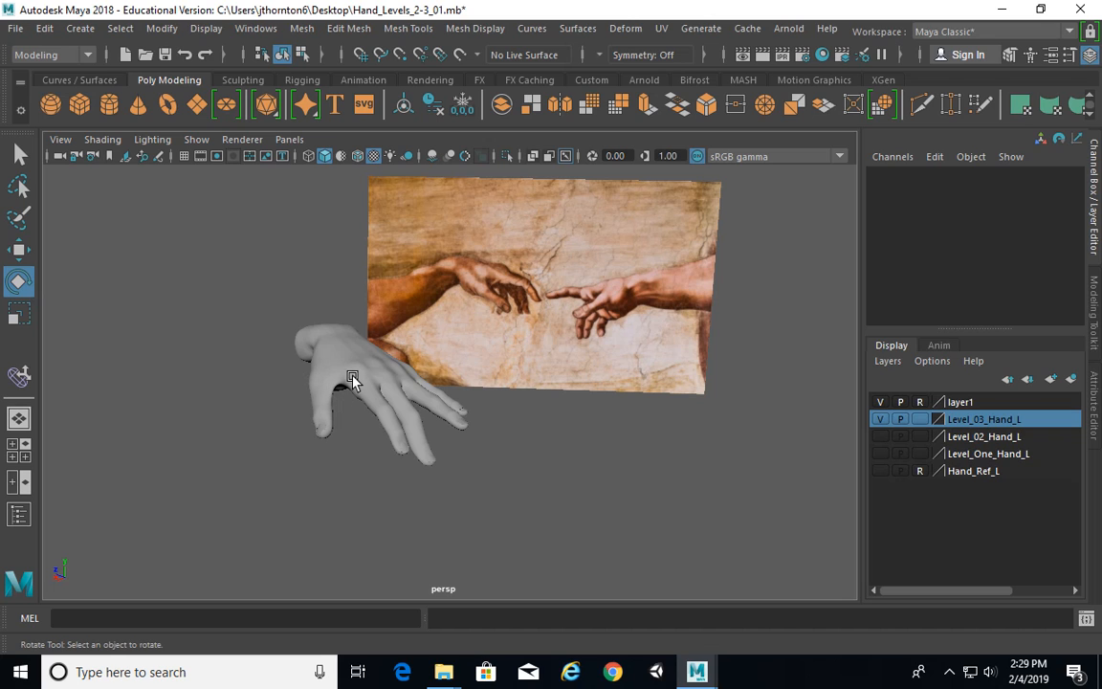
left_click_drag(406, 480, 421, 401, "alt")
left_click_drag(411, 356, 374, 396, "alt")
right_click_drag(462, 398, 504, 357, "alt")
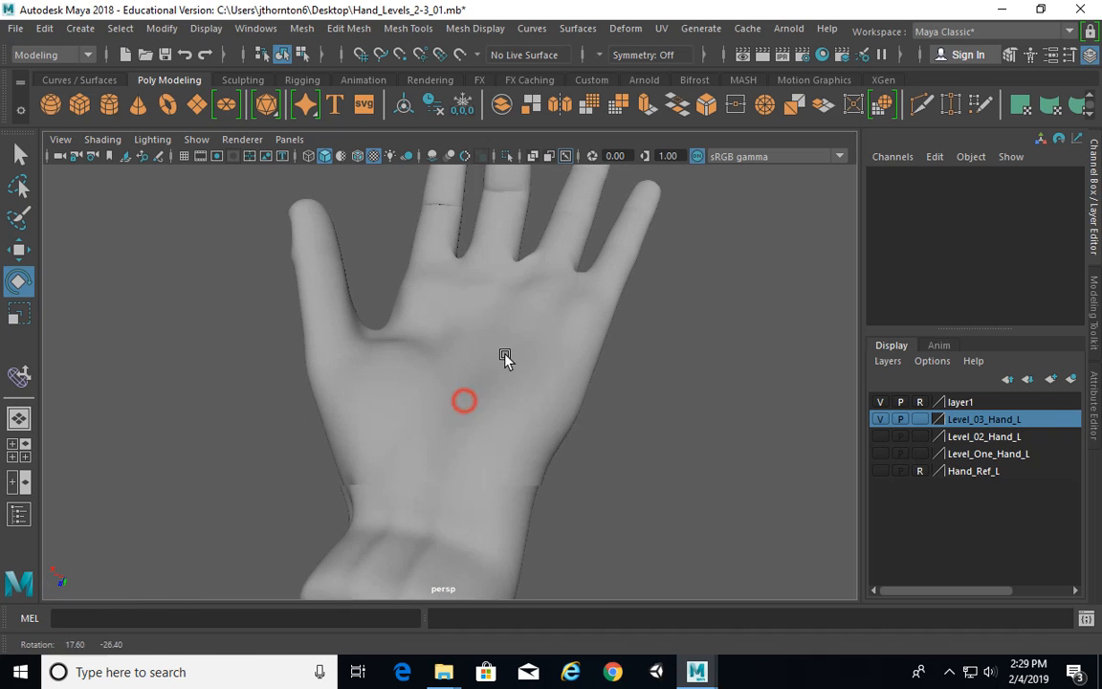
Select the hand mesh and switch it to vertex editing with the palm in close view
left_click(418, 374)
right_click_drag(364, 388, 483, 383, "alt")
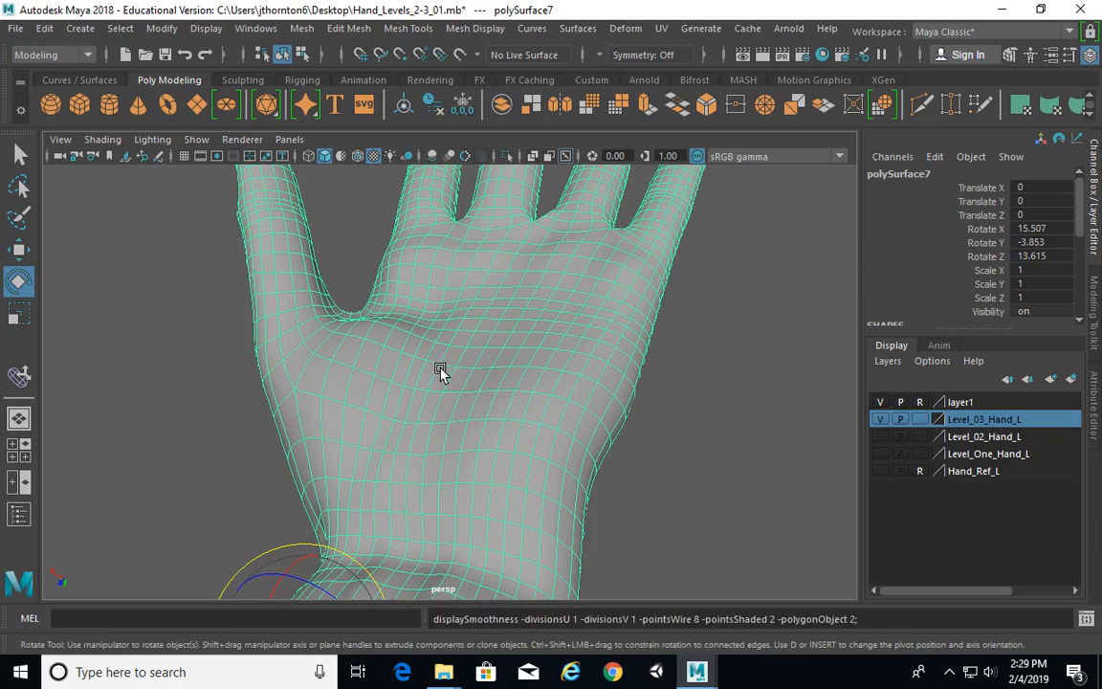
left_click_drag(439, 372, 453, 349, "alt")
right_click_drag(452, 175, 382, 194)
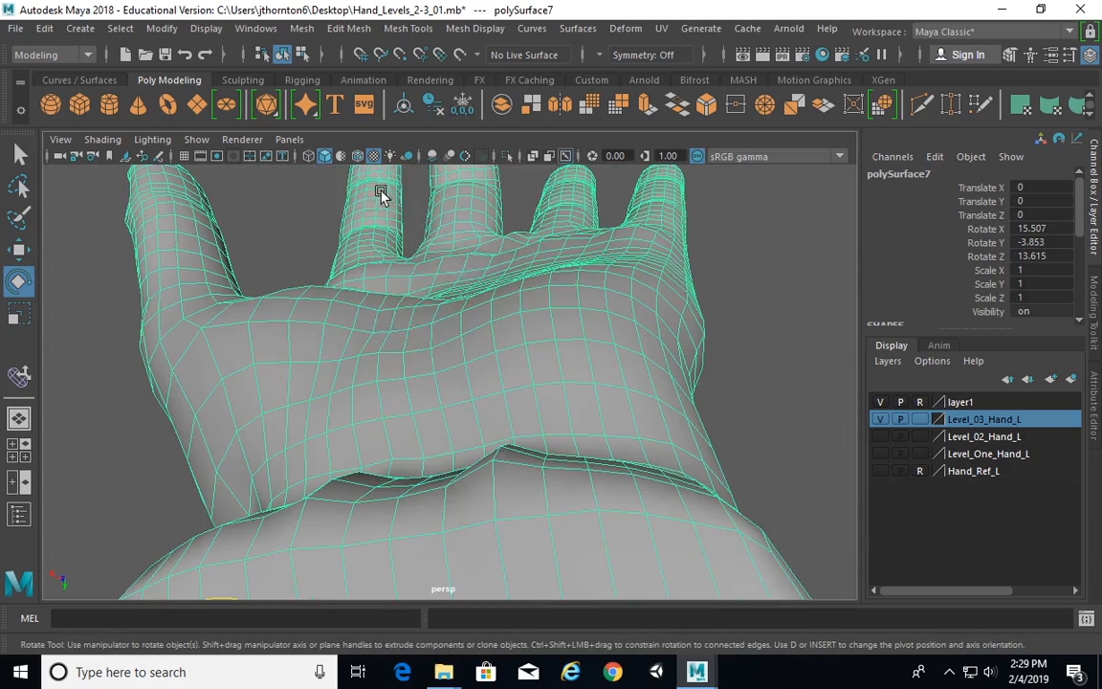
left_click_drag(411, 287, 472, 349, "alt")
left_click(471, 348)
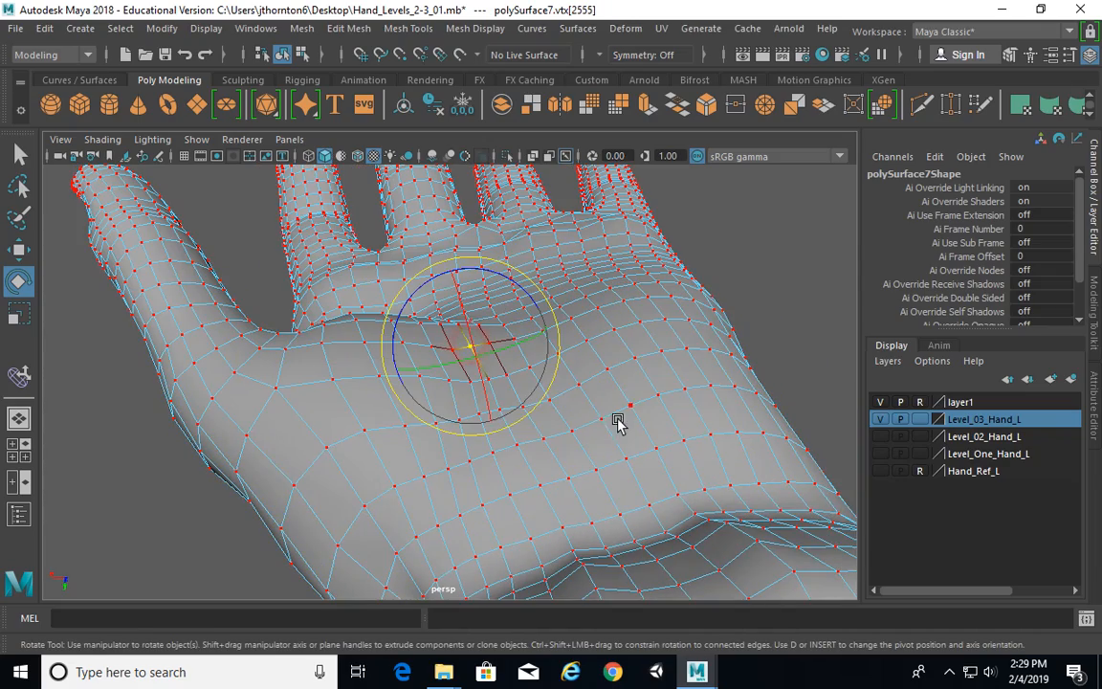
left_click_drag(547, 407, 534, 360)
left_click(825, 222)
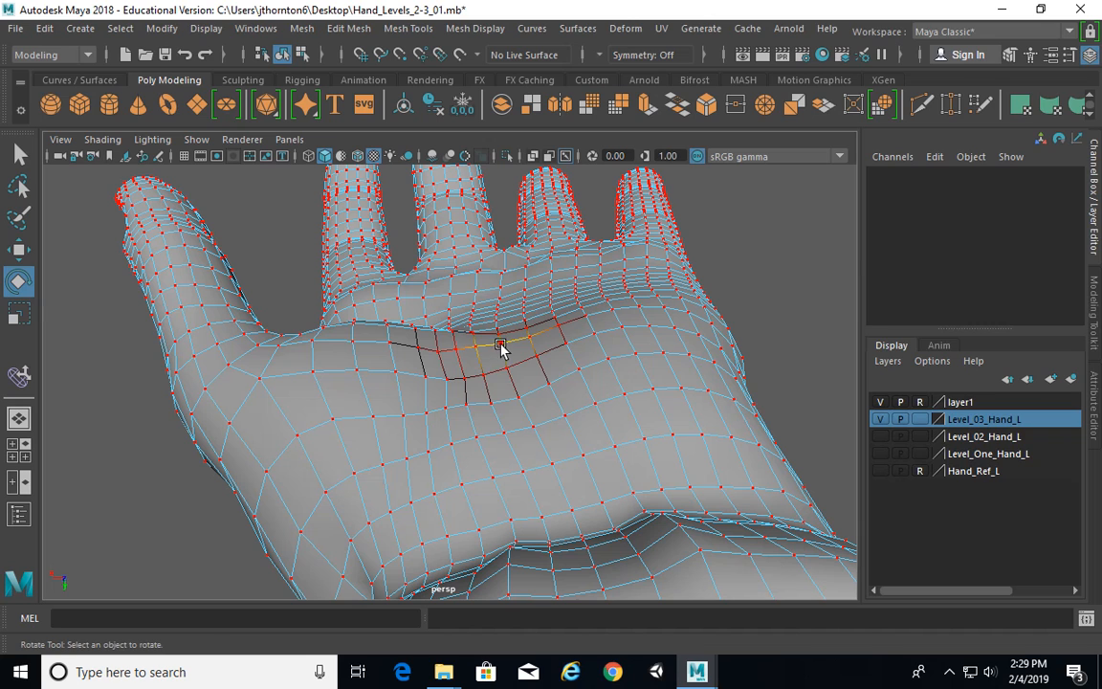
Reposition a short line of soft-selected vertices in the middle of the palm to reshape its hollow
left_click(501, 346)
key("q")
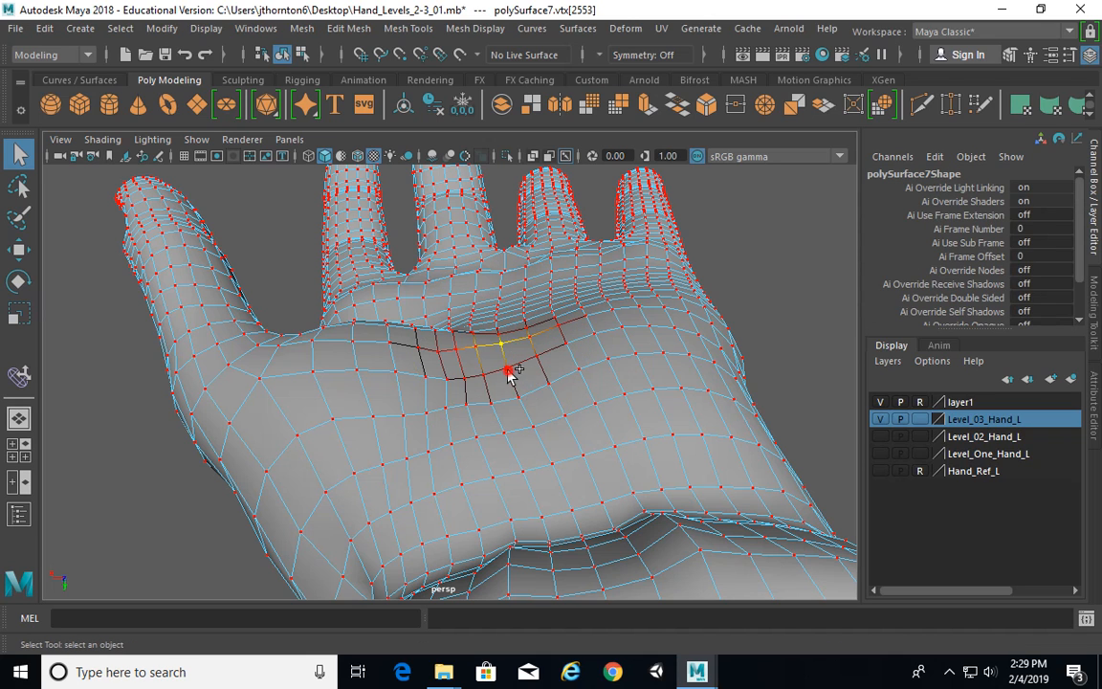
left_click_drag(614, 447, 614, 436, "alt")
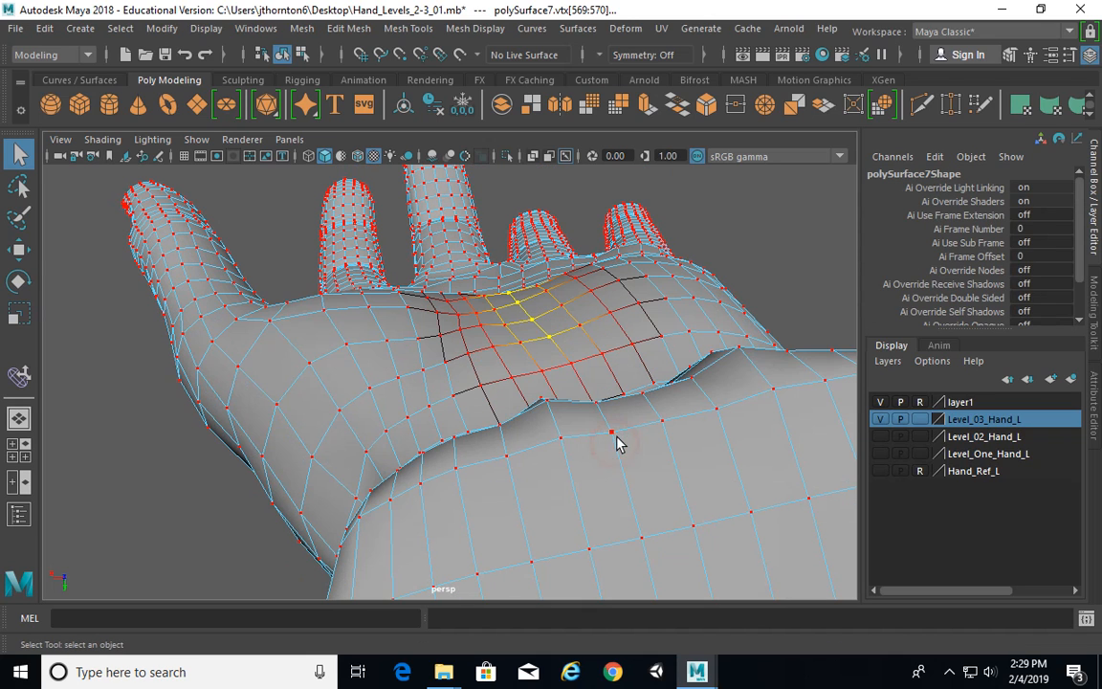
key("w")
left_click_drag(572, 348, 496, 390, "alt")
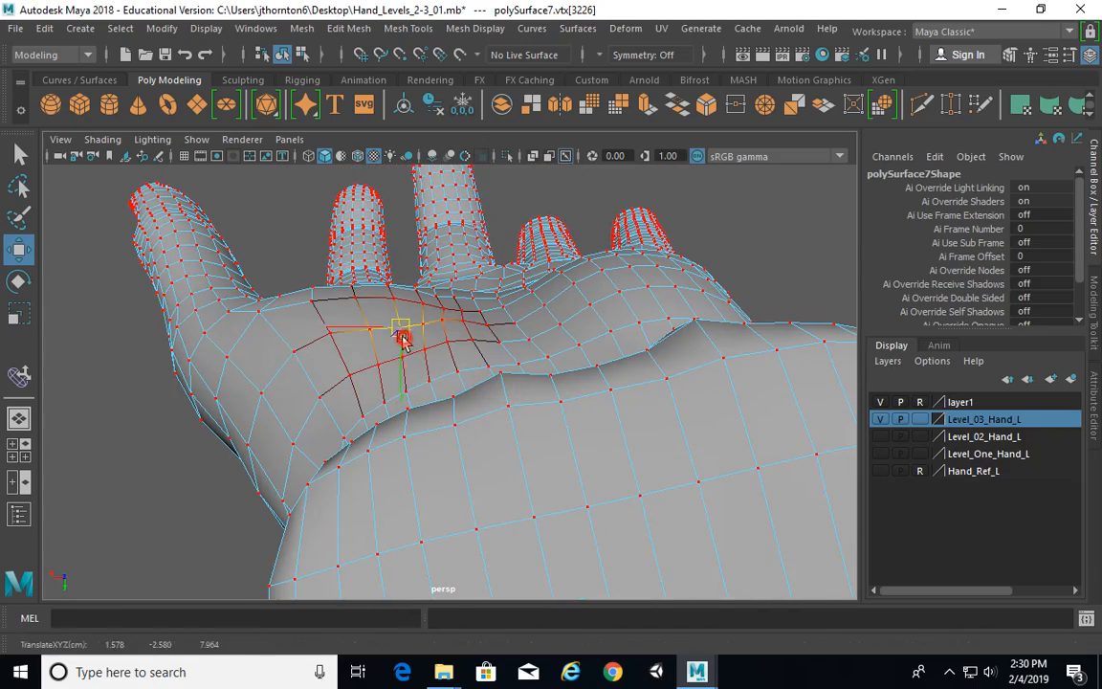
Move individual soft-selected vertices on the thumb side of the palm to smooth its contour
left_click_drag(400, 340, 515, 354, "alt")
left_click_drag(520, 267, 524, 272)
left_click_drag(523, 272, 498, 313, "alt")
left_click_drag(536, 361, 334, 418, "alt")
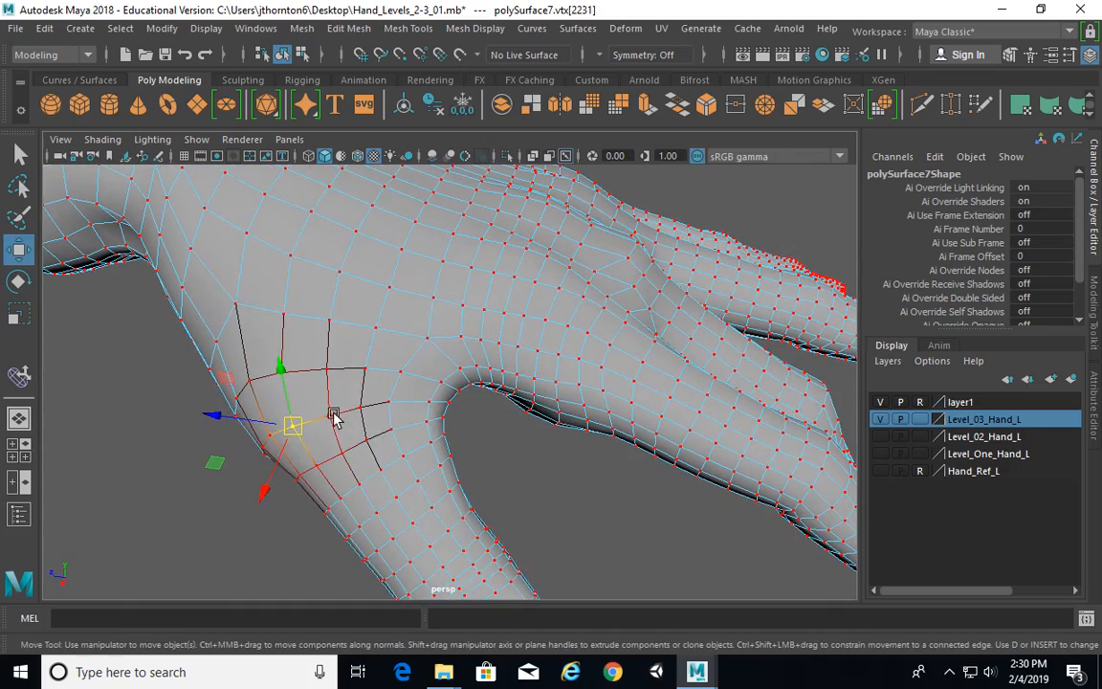
Adjust single soft-selected vertices around the thumb's base joint and return the hand to object mode
left_click_drag(449, 355, 490, 297, "alt")
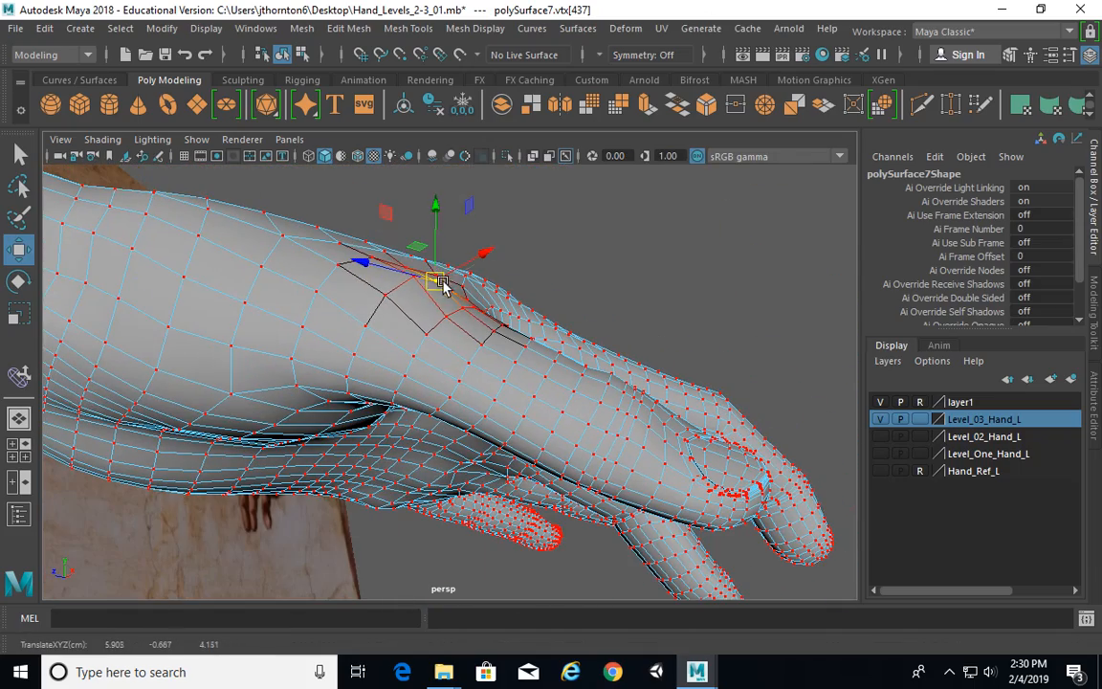
left_click(385, 296)
left_click_drag(386, 297, 472, 283, "alt")
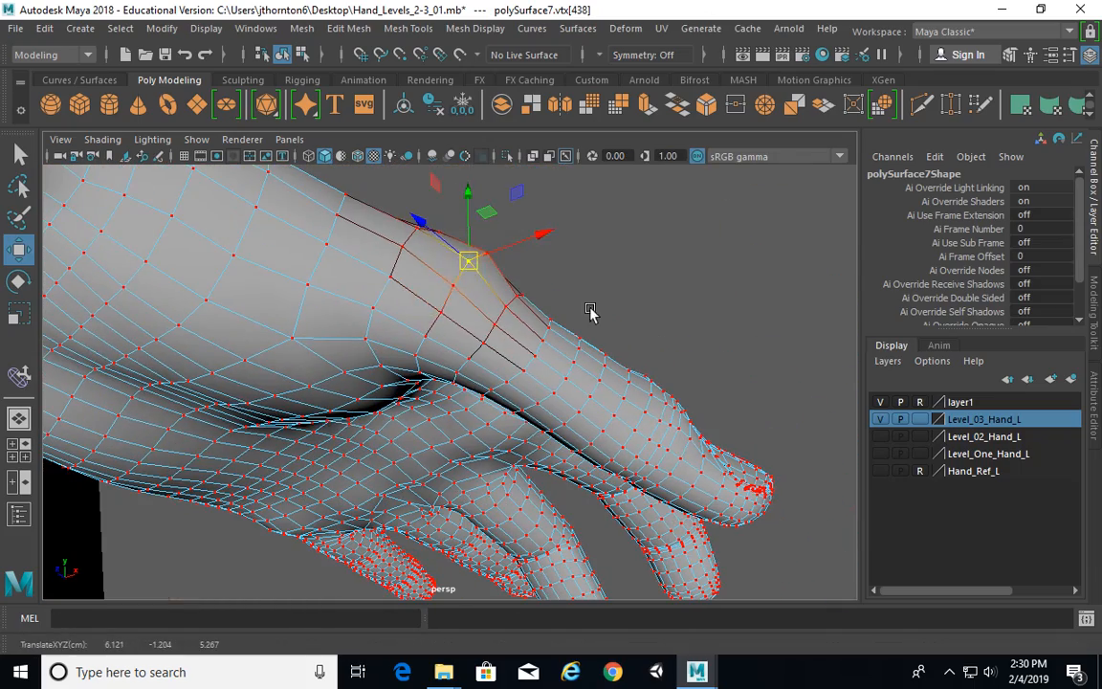
left_click_drag(590, 312, 544, 410, "alt")
key("F8")
Reposition the row of soft-selected vertices at the palm-side base of the index finger and return to object mode
left_click(511, 378)
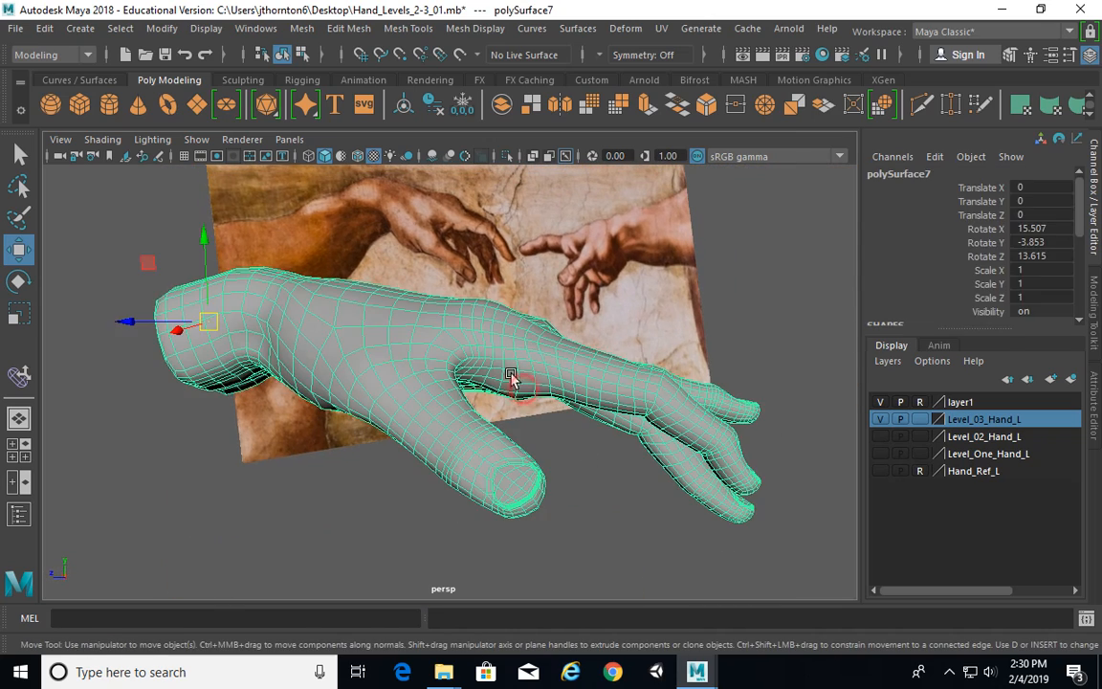
right_click_drag(511, 402, 653, 407, "alt")
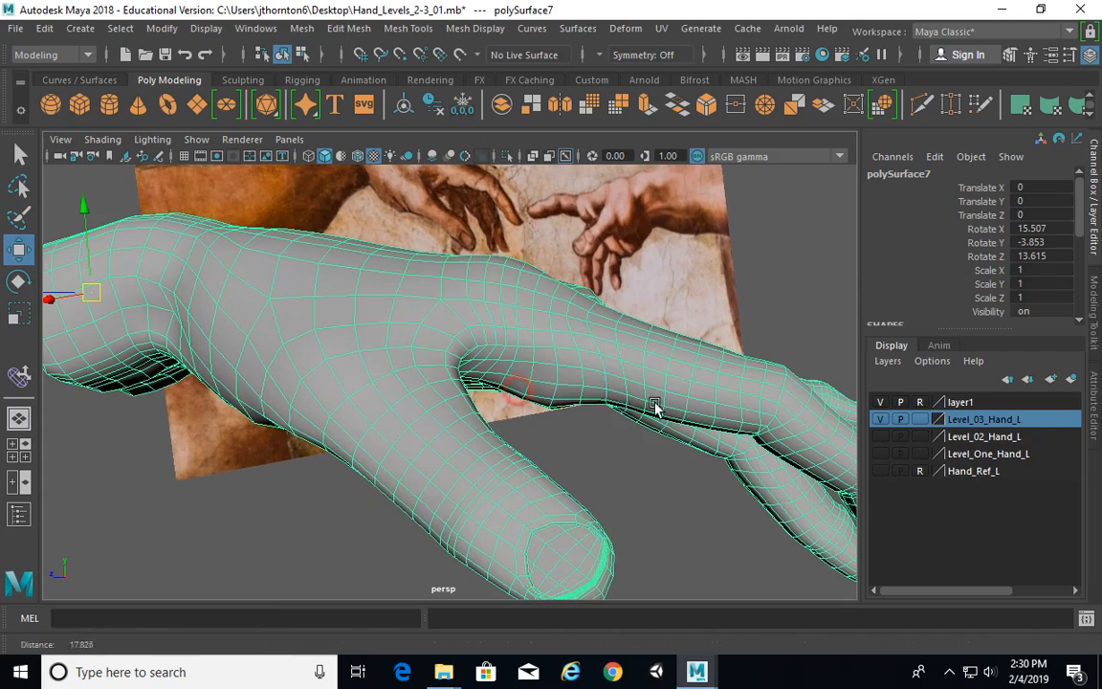
right_click_drag(570, 383, 487, 178)
left_click_drag(560, 412, 646, 437, "alt")
left_click(577, 424)
left_click_drag(577, 424, 625, 328, "alt")
key("q")
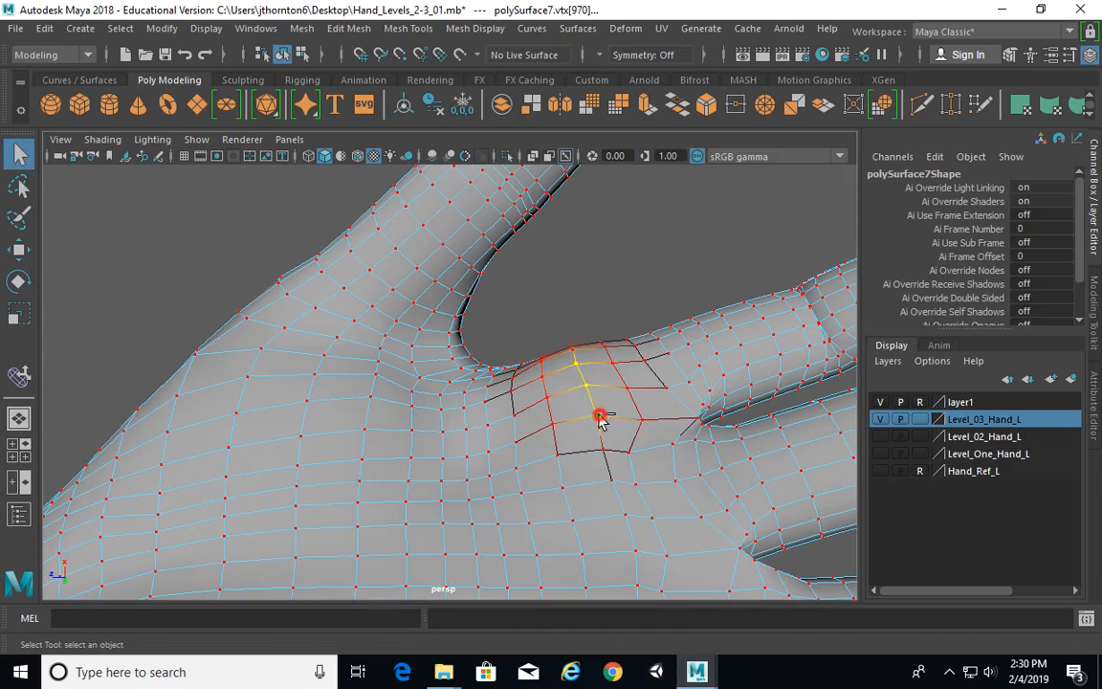
mouse_move(600, 421)
left_mouse_down("alt")
mouse_move(666, 389)
mouse_move(639, 369)
mouse_move(545, 347)
mouse_move(617, 422)
left_mouse_up("alt")
key("w")
left_click(654, 283)
right_click_drag(654, 295, 380, 371, "alt")
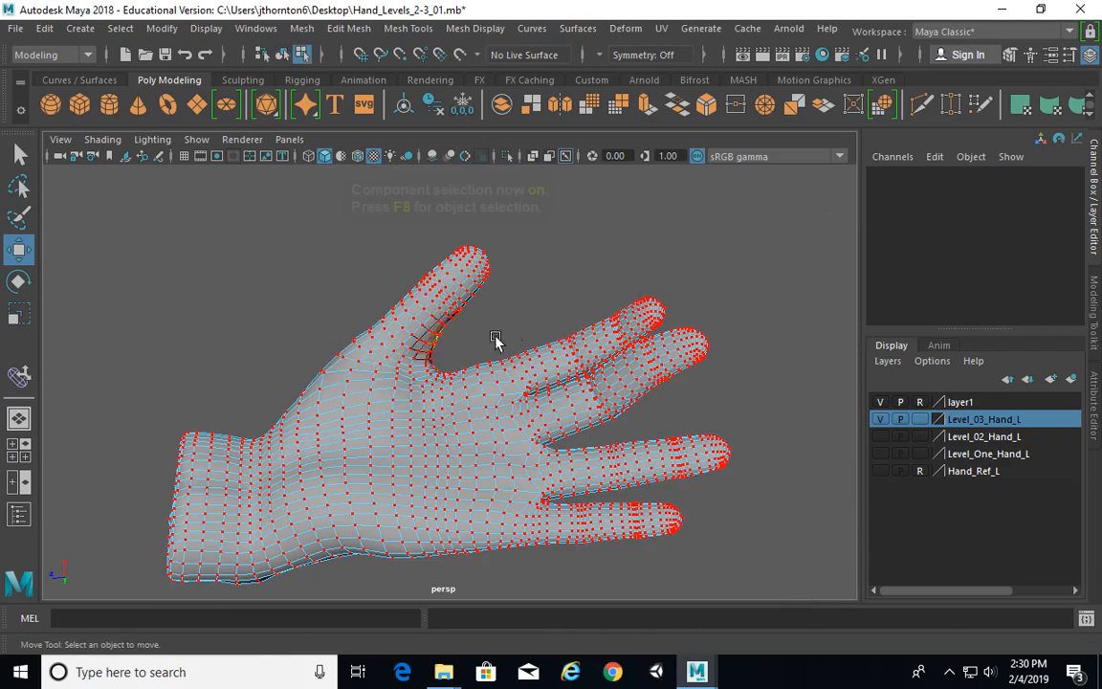
key("F8")
Compare the reshaped hand's pose with the painted reference from several angles
left_click_drag(636, 298, 571, 431, "alt")
right_click_drag(573, 419, 647, 431, "alt")
left_click(720, 583)
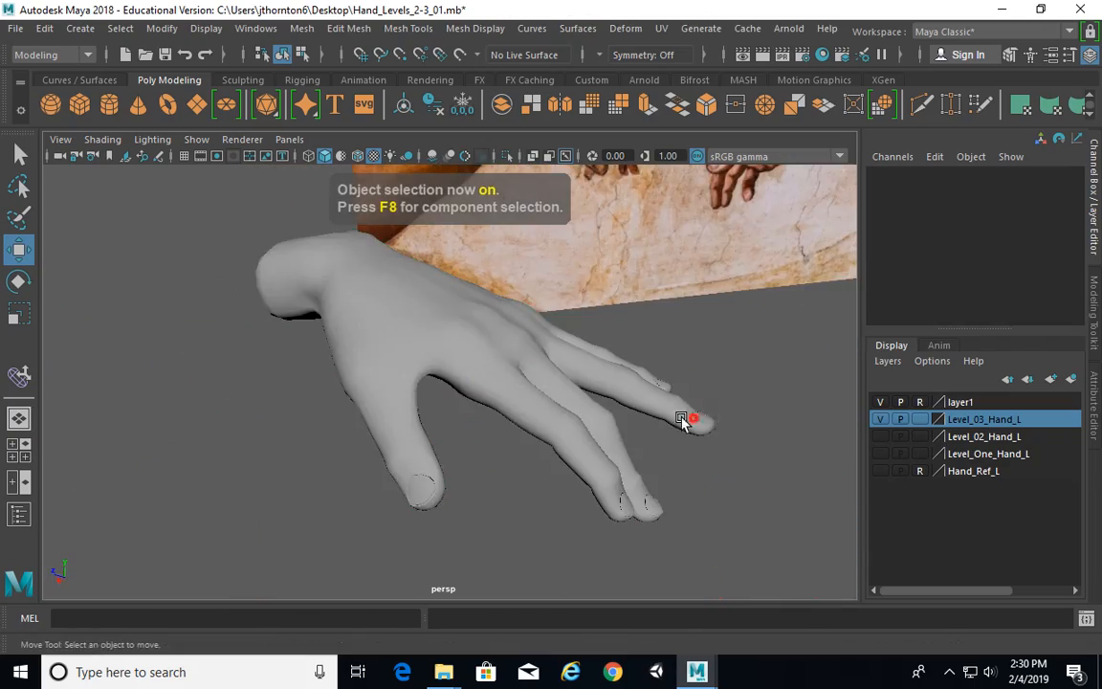
left_click_drag(682, 422, 706, 337, "alt")
left_click(418, 385)
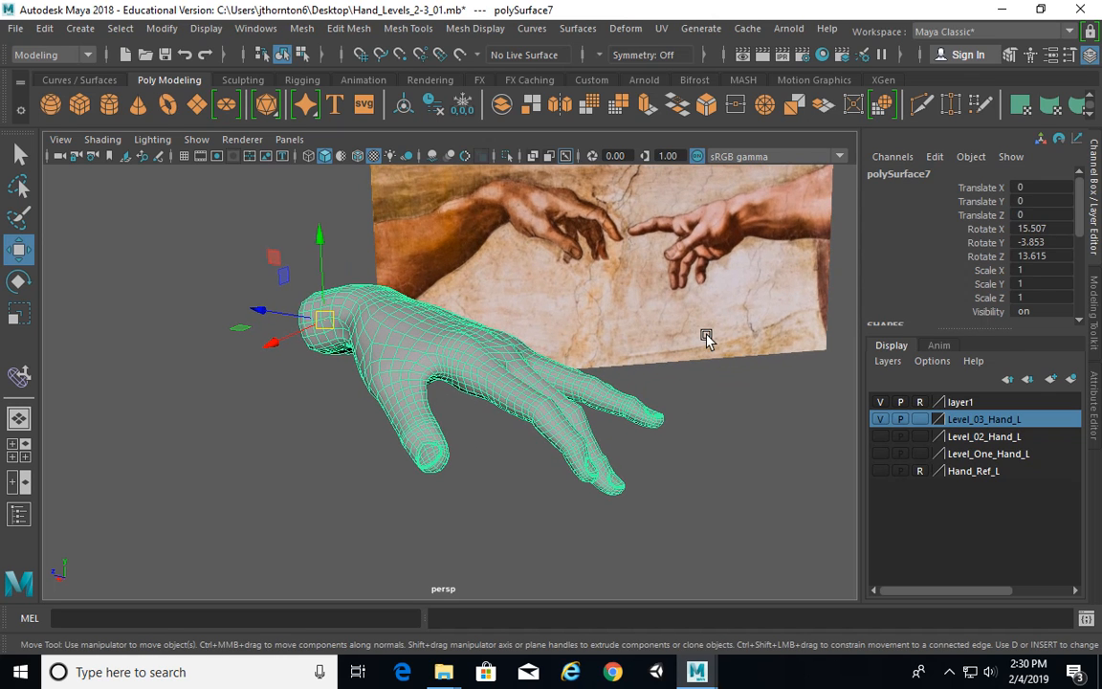
left_click_drag(659, 298, 521, 335, "alt")
left_click(697, 451)
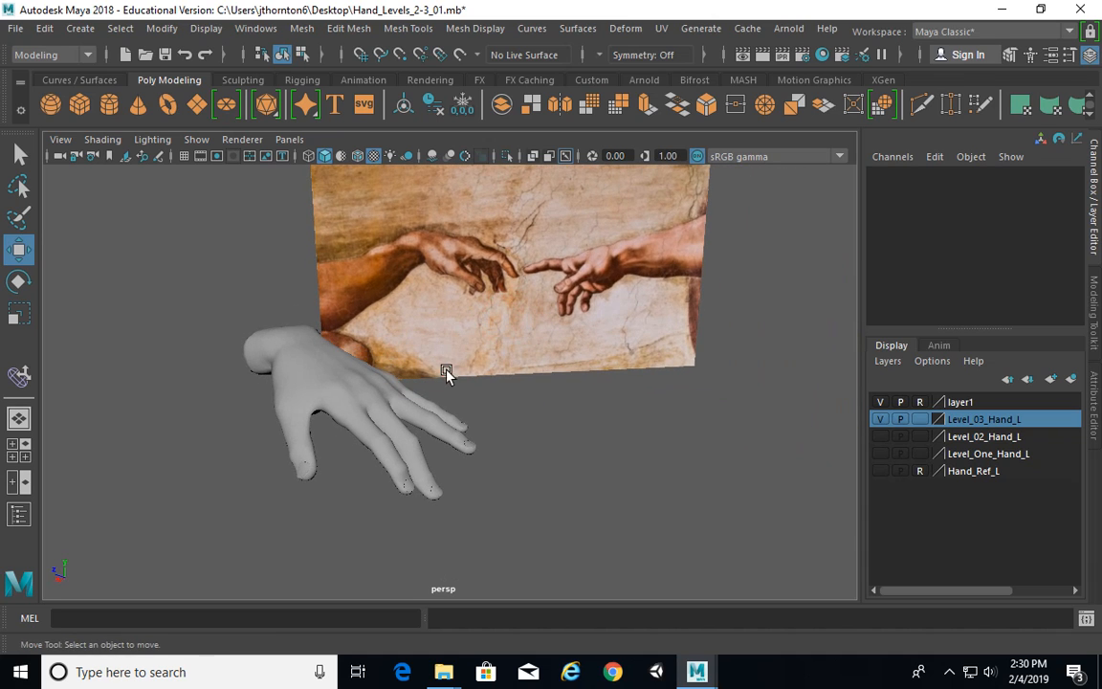
mouse_move(444, 373)
left_mouse_down("alt")
mouse_move(637, 348)
mouse_move(440, 374)
mouse_move(449, 349)
left_mouse_up("alt")
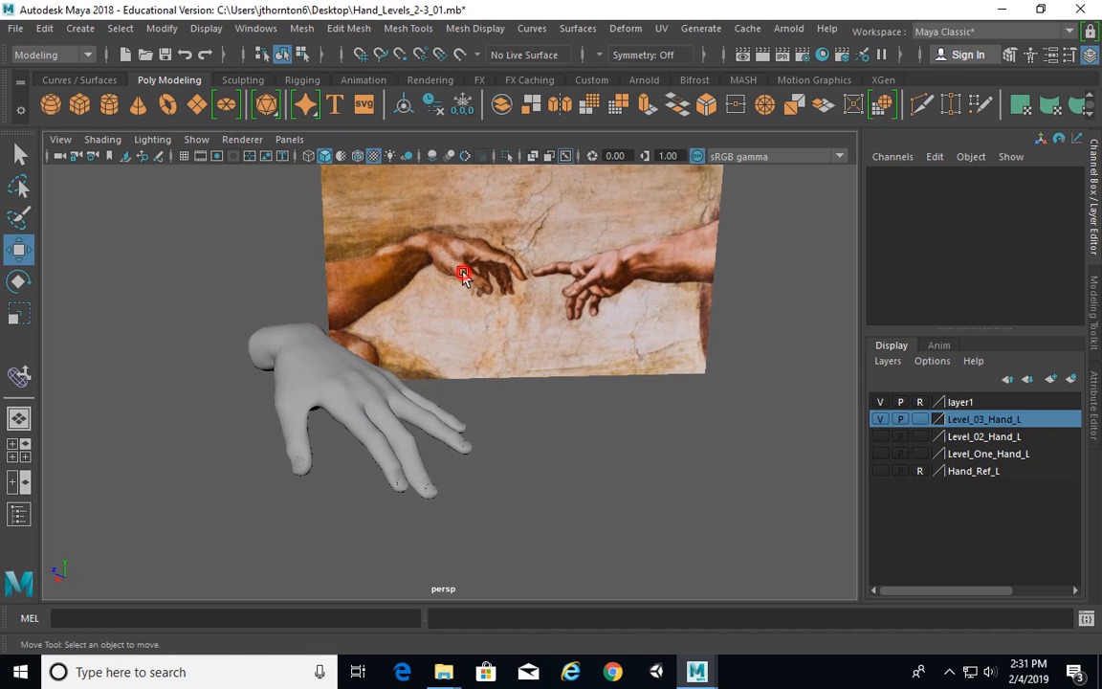
left_click_drag(462, 274, 564, 384, "alt")
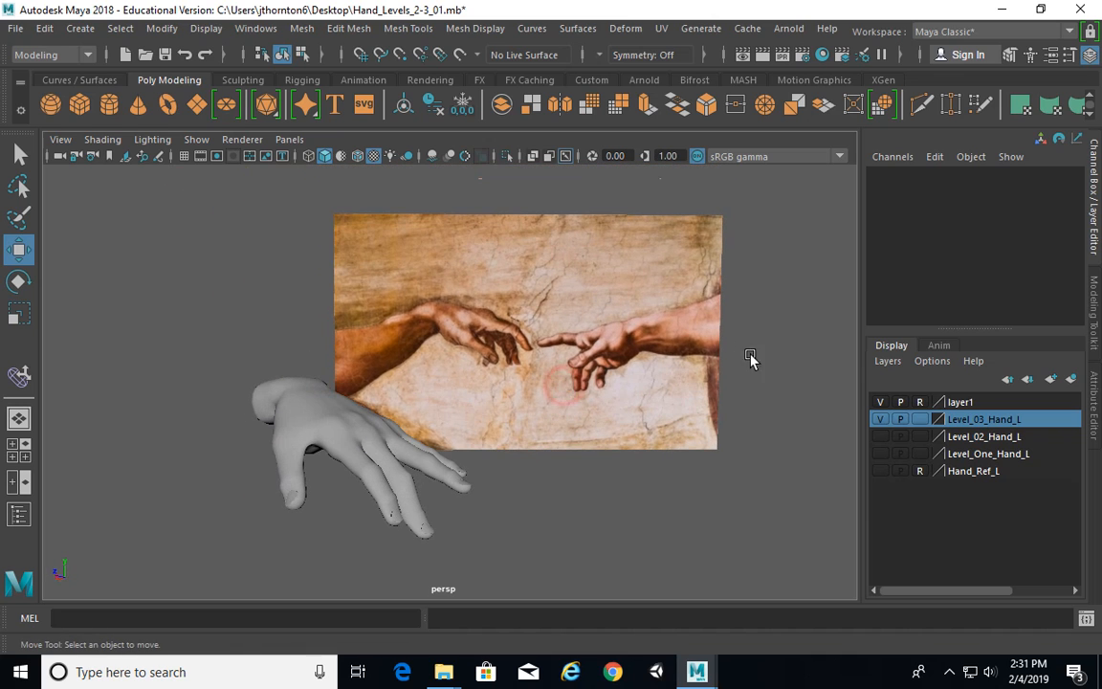
Hide the reference image on layer1, frame the hand in view and select its mesh
left_click(881, 403)
left_click_drag(497, 445, 348, 451, "alt")
left_click(348, 451)
key("f")
mouse_move(601, 416)
left_mouse_down("alt")
mouse_move(656, 331)
mouse_move(732, 366)
mouse_move(733, 334)
mouse_move(677, 301)
mouse_move(676, 431)
mouse_move(615, 423)
mouse_move(555, 374)
mouse_move(381, 357)
mouse_move(517, 387)
left_mouse_up("alt")
left_click(656, 331)
left_click(434, 393)
left_click_drag(434, 393, 632, 402, "alt")
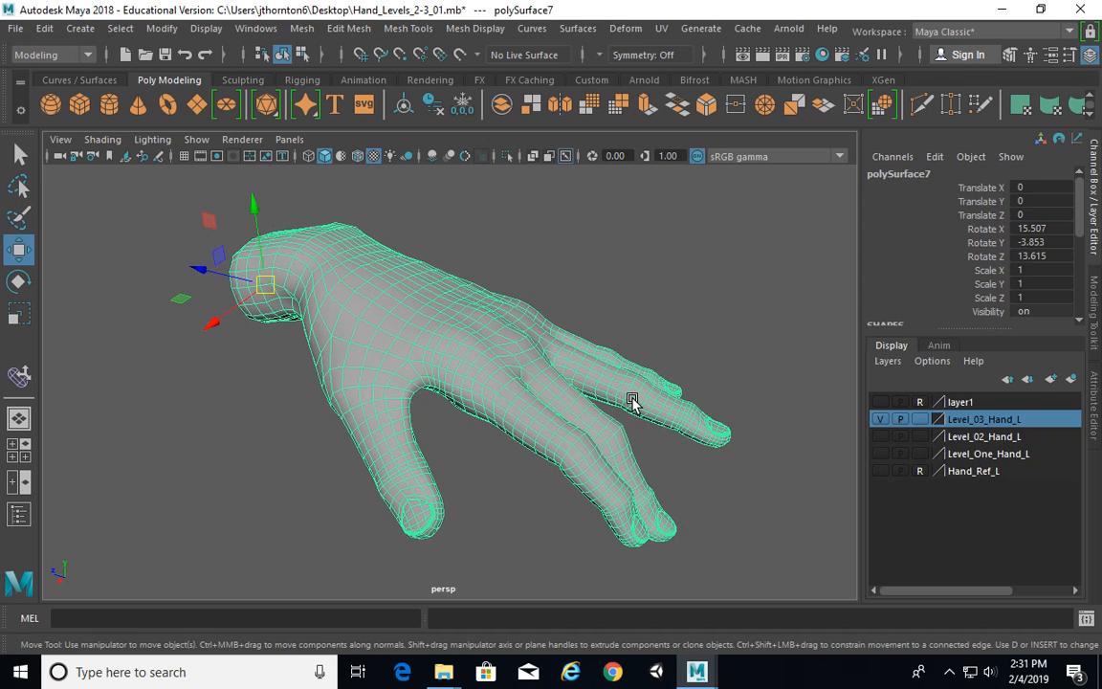
Duplicate the hand mesh and assign the copy to a new display layer named Level_4_Hand_L
key("q")
right_click_drag(588, 363, 481, 347, "alt")
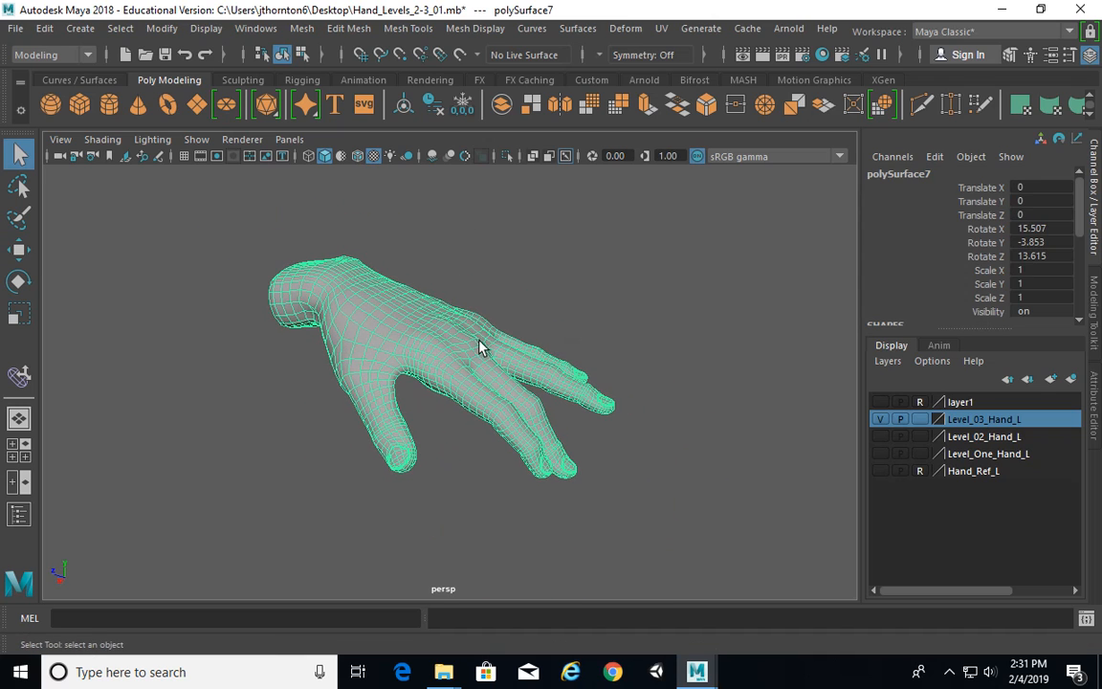
left_click_drag(439, 328, 450, 335, "alt")
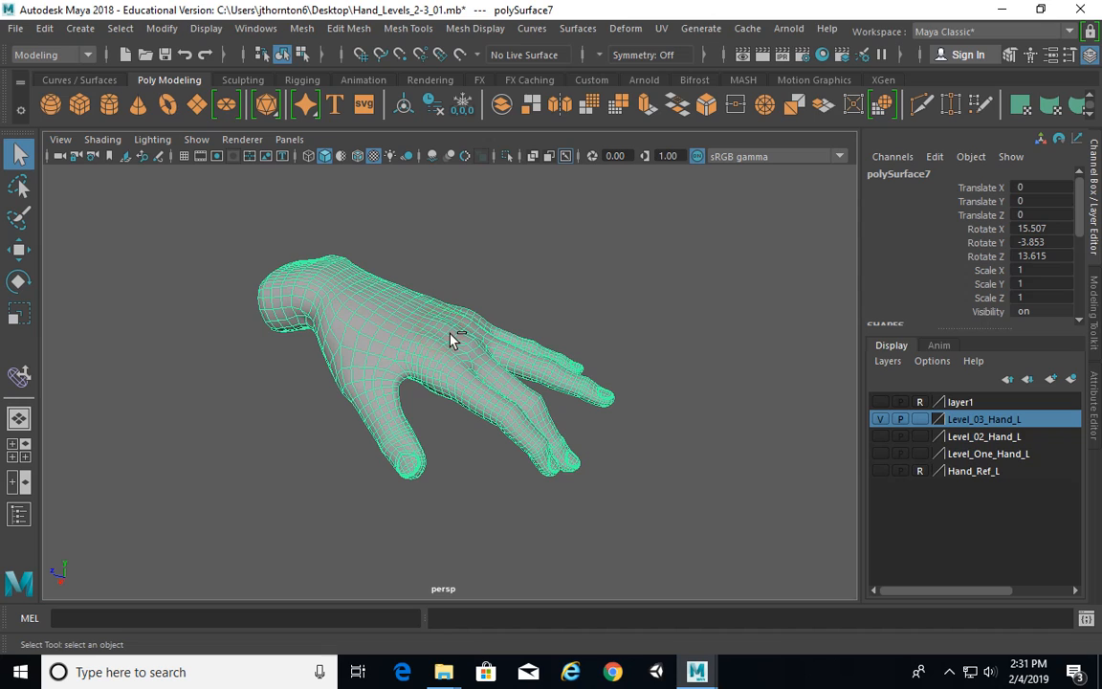
key("ctrl+d")
left_click(1071, 379)
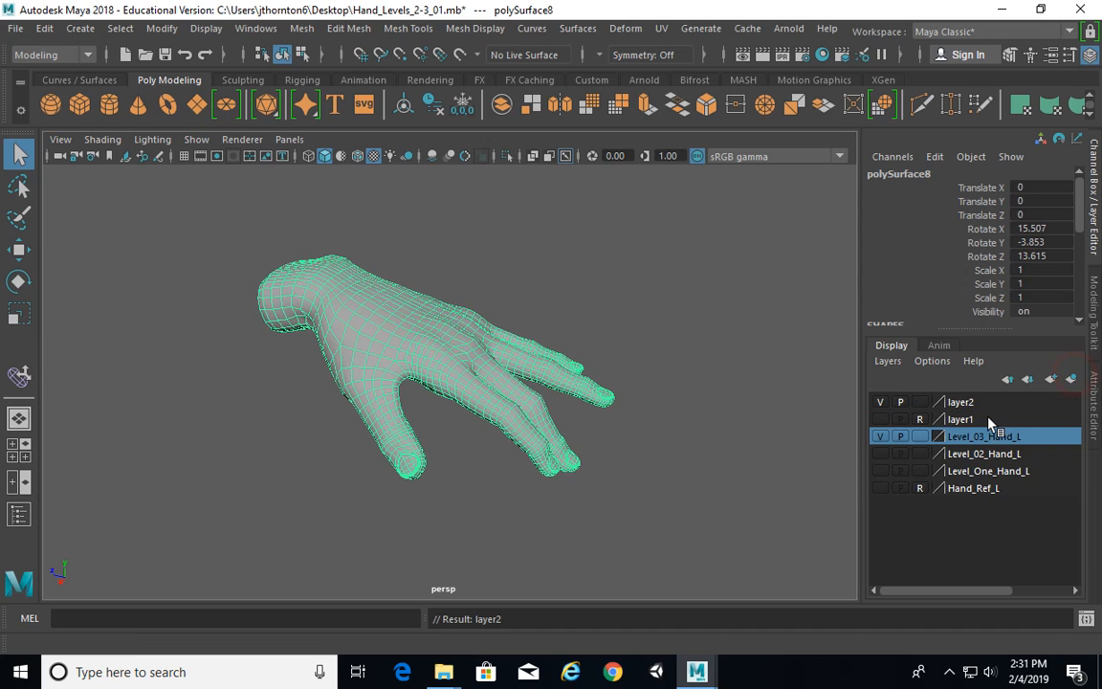
double_click(969, 403)
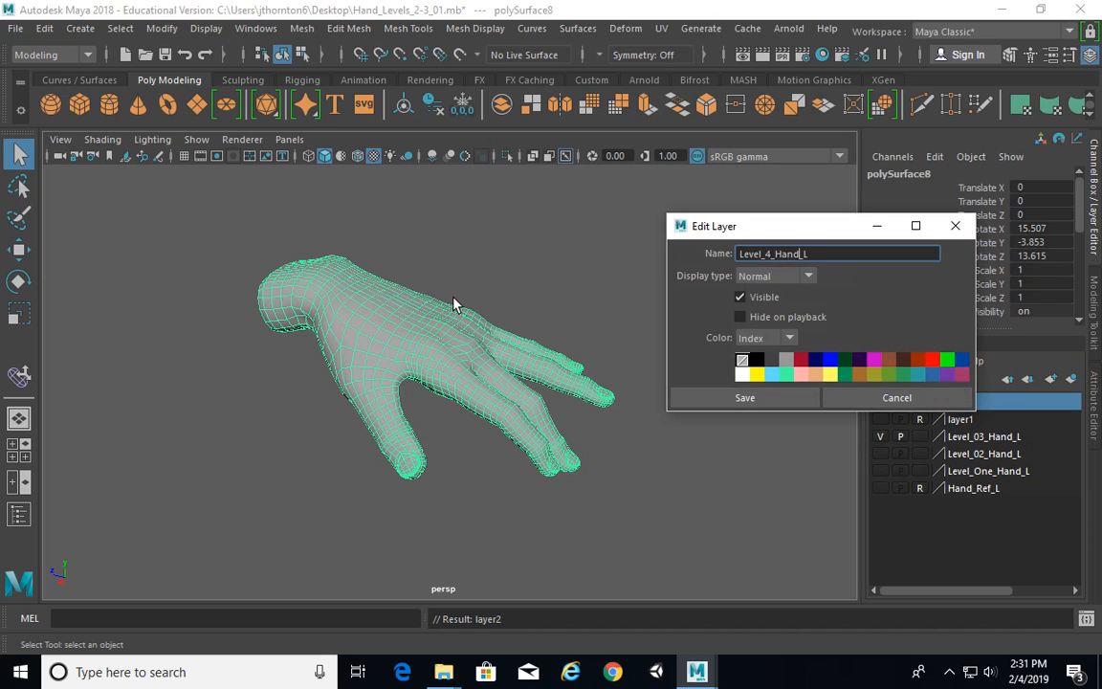
left_click(772, 398)
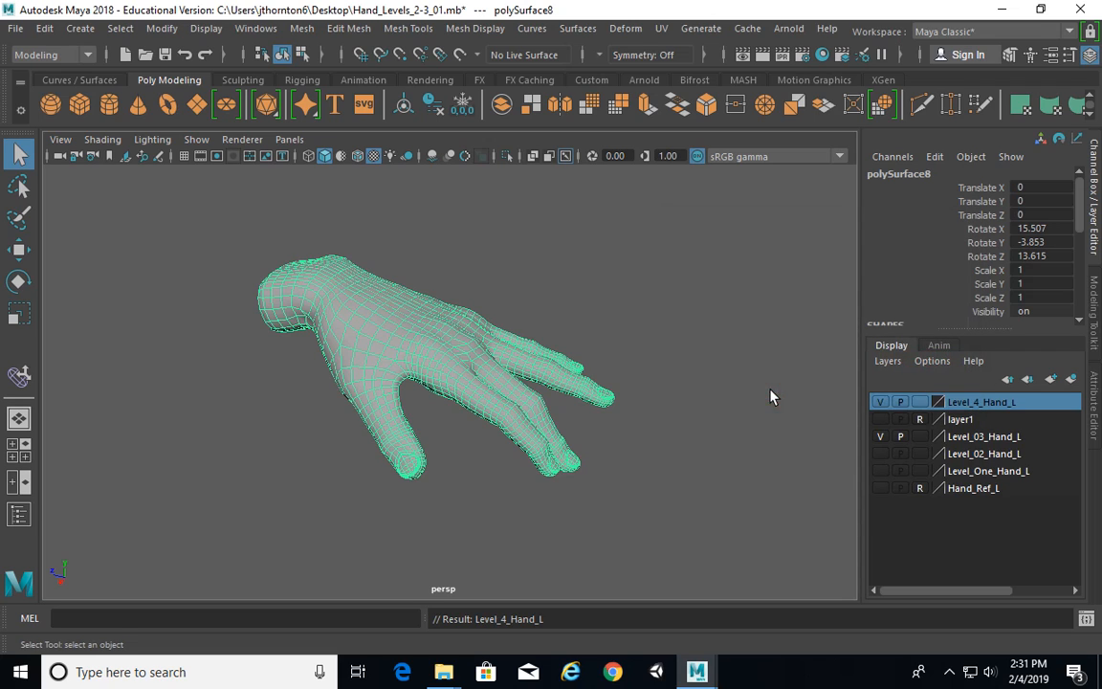
Toggle the Level_4_Hand_L layer's visibility and leave it hidden
left_click(878, 401)
left_click(878, 402)
left_click(879, 402)
Assign the original hand mesh to a new display layer named Hand_Pose_L
left_click(451, 360)
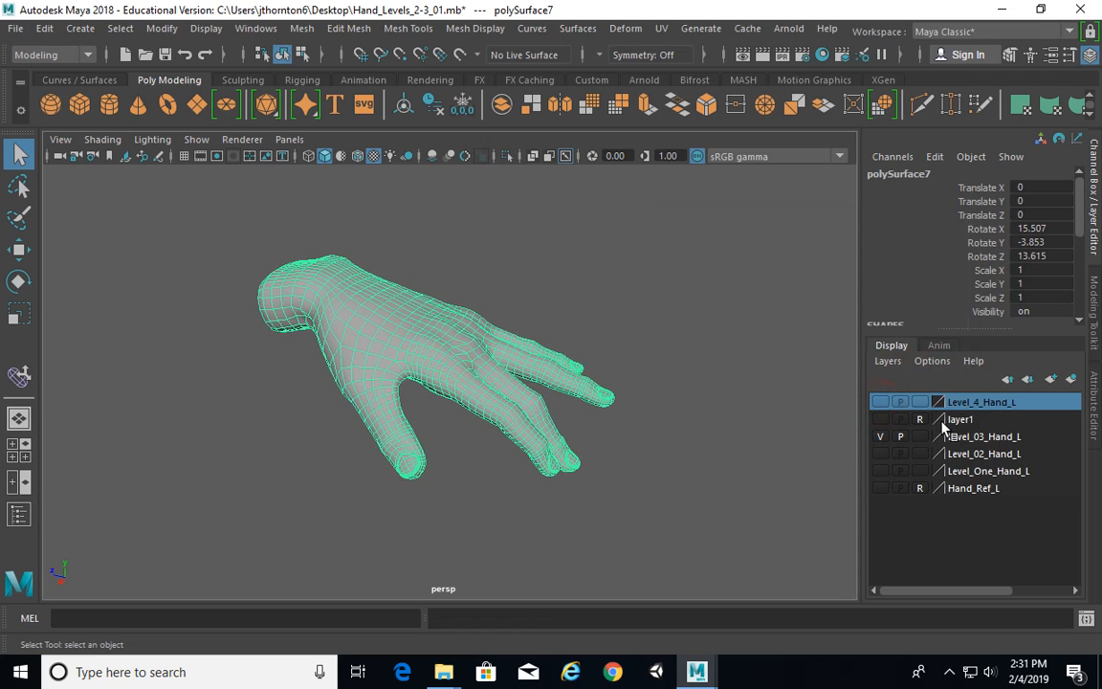
left_click(1070, 380)
double_click(1019, 401)
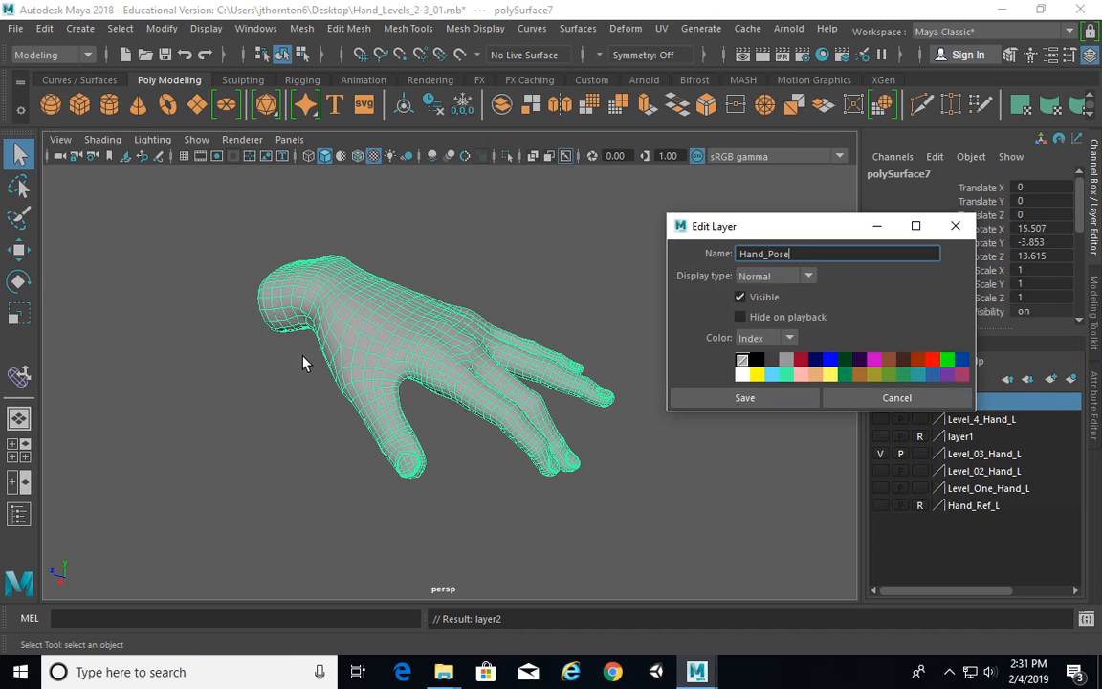
type("Hand_Pose_L")
left_click(784, 396)
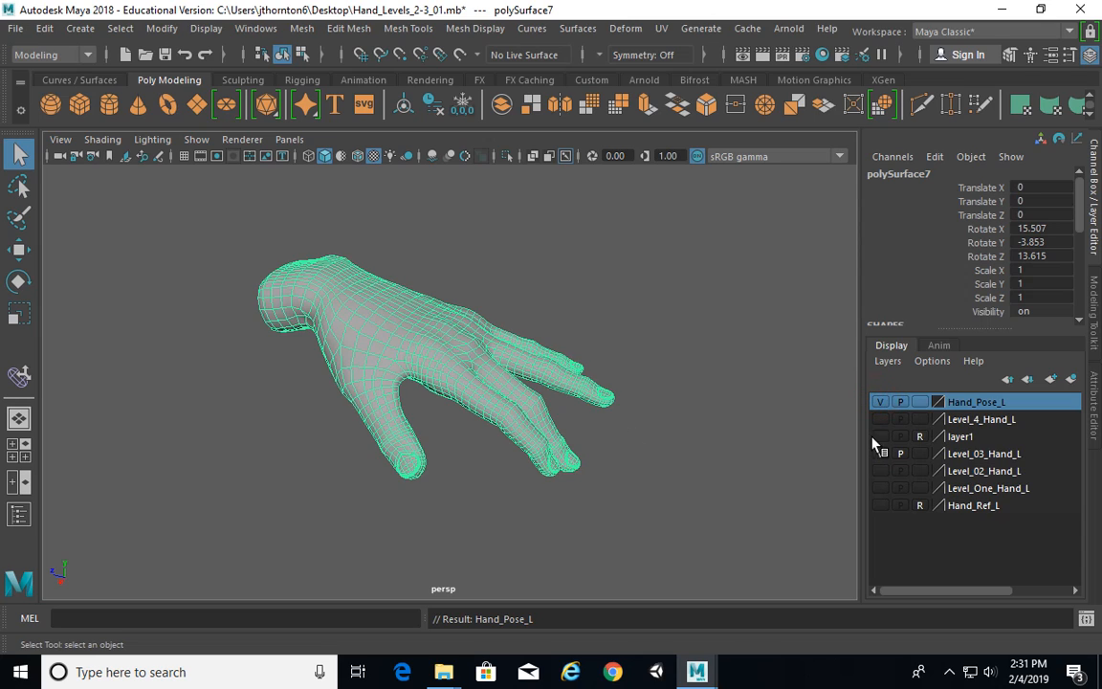
Hide the Hand_Pose_L layer and show the Level_4_Hand_L layer
left_click(880, 401)
left_click(880, 419)
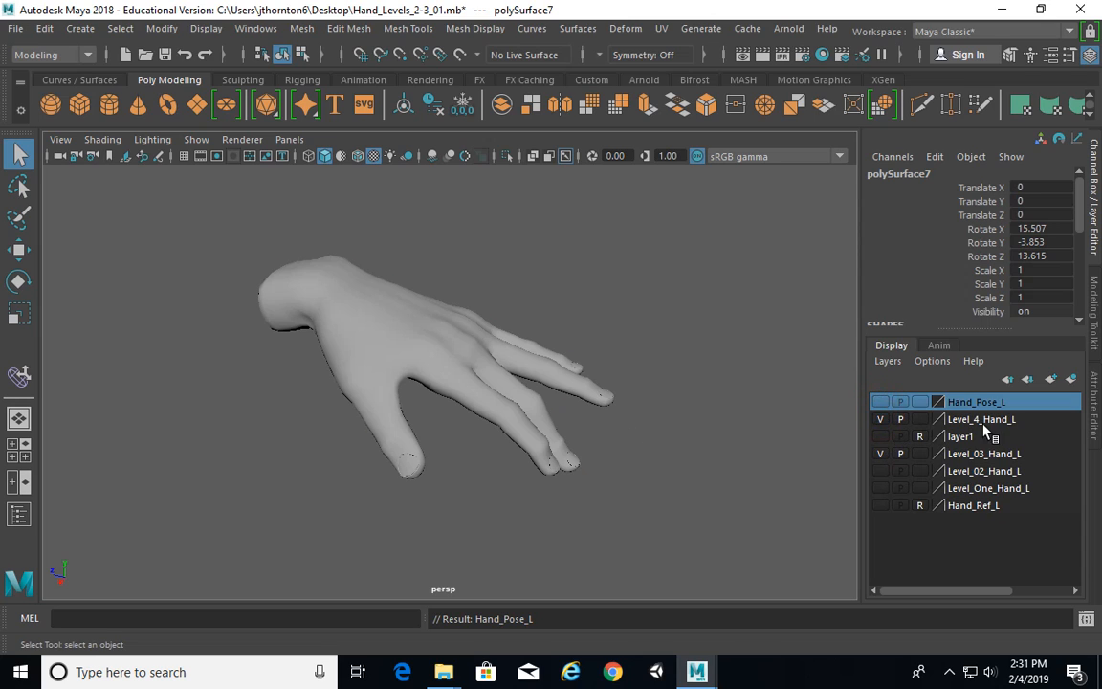
Move the Level_4_Hand_L layer above Hand_Pose_L and smooth its hand mesh with one division
left_click(1010, 381)
left_click(475, 393)
right_click_drag(538, 388, 589, 383, "alt")
left_click(636, 343)
left_click_drag(733, 435, 646, 428, "alt")
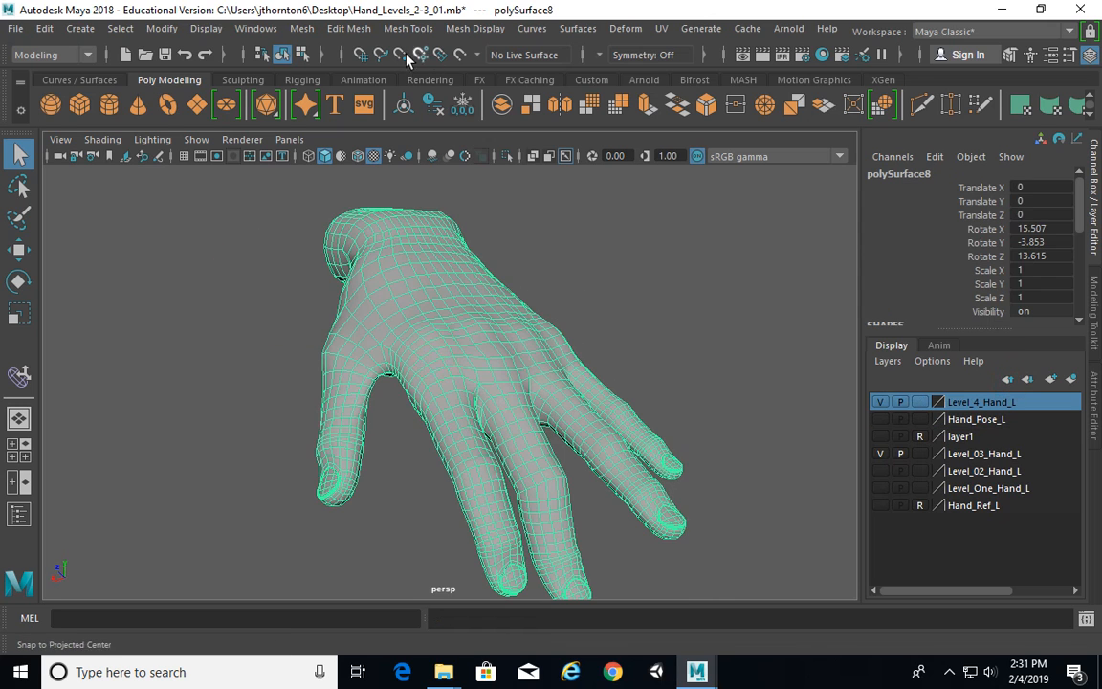
left_click_drag(441, 253, 296, 48, "alt")
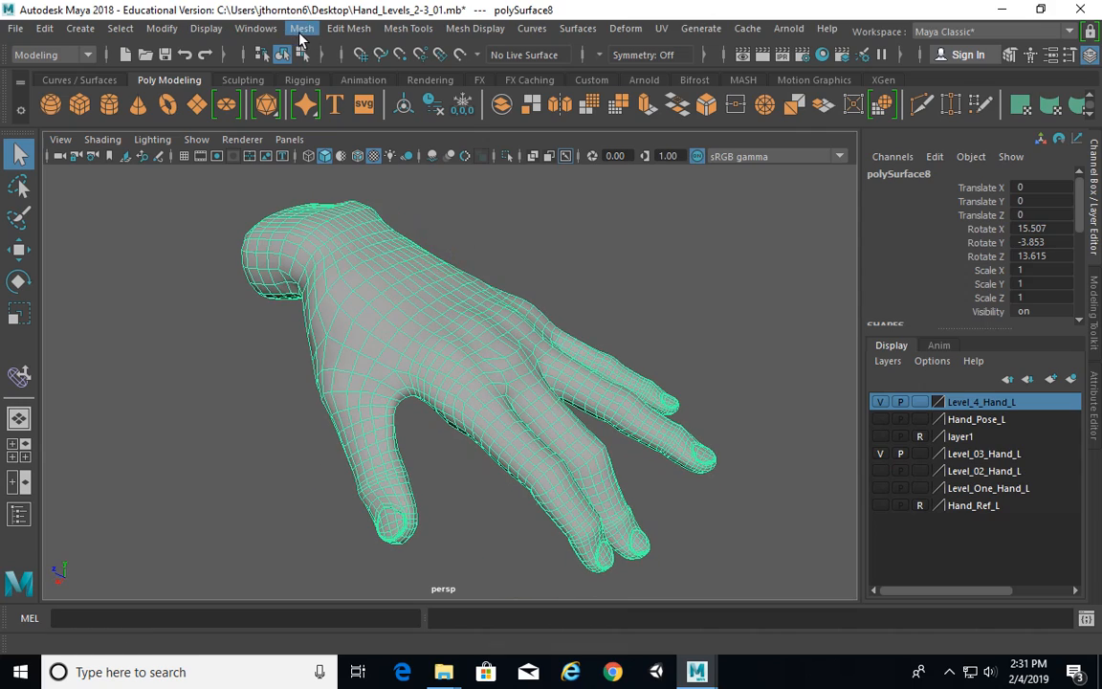
left_click(301, 29)
left_click(352, 170)
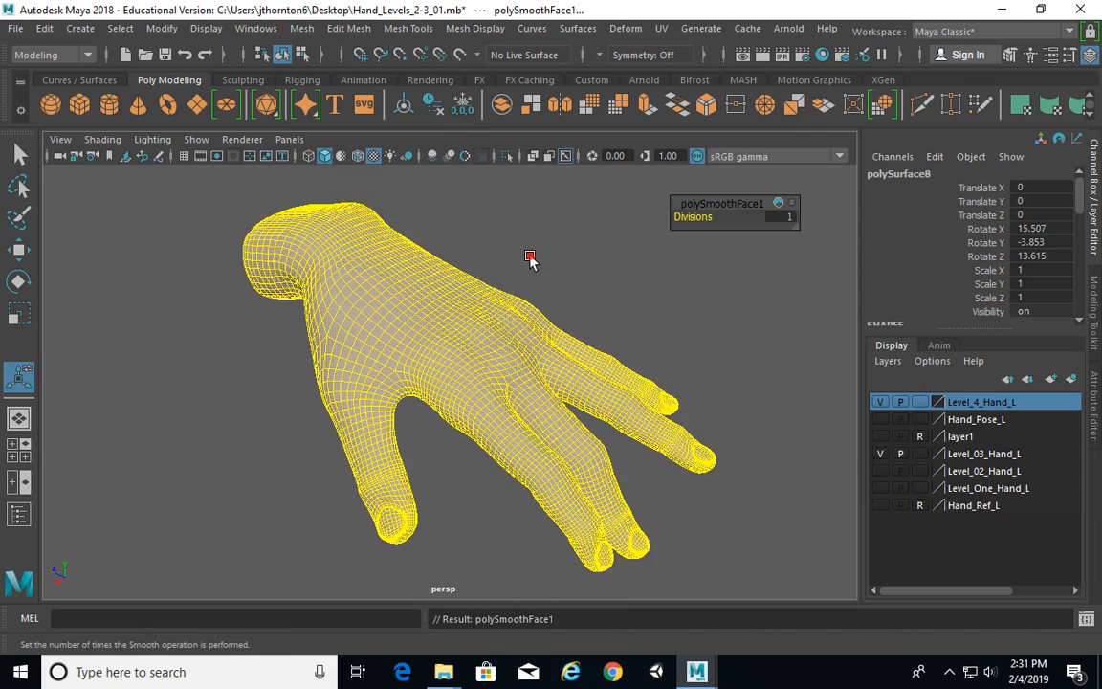
Delete the construction history of the smoothed Level 4 hand mesh
left_click_drag(530, 258, 576, 312, "alt")
left_click(576, 313)
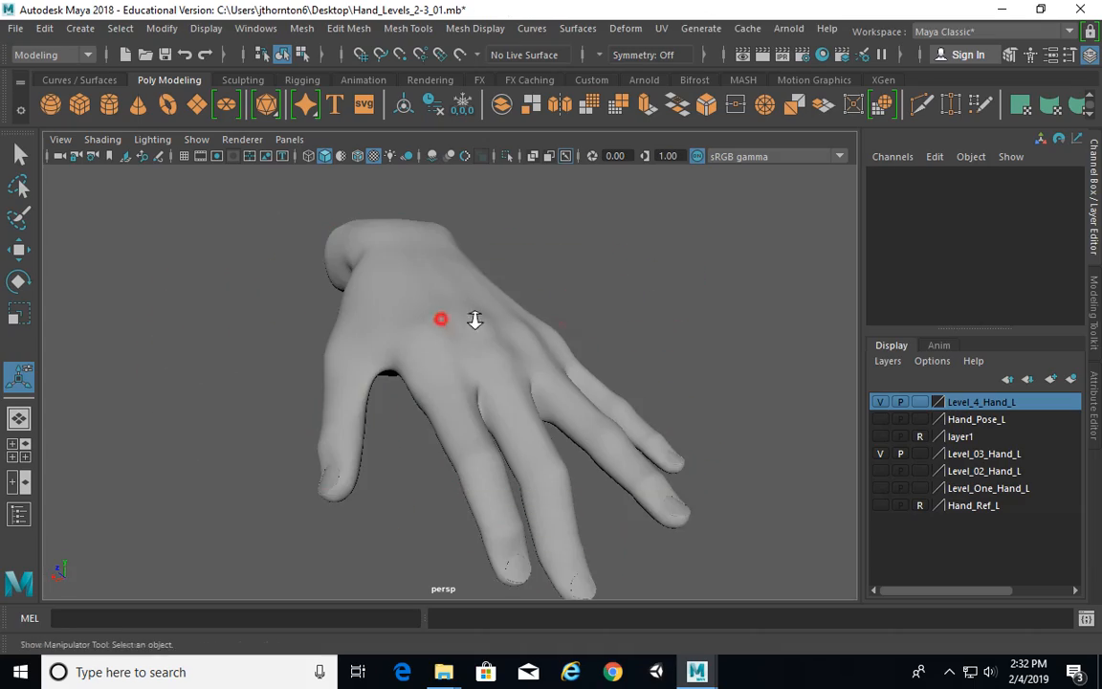
left_click_drag(475, 320, 423, 337, "alt")
left_click(549, 351)
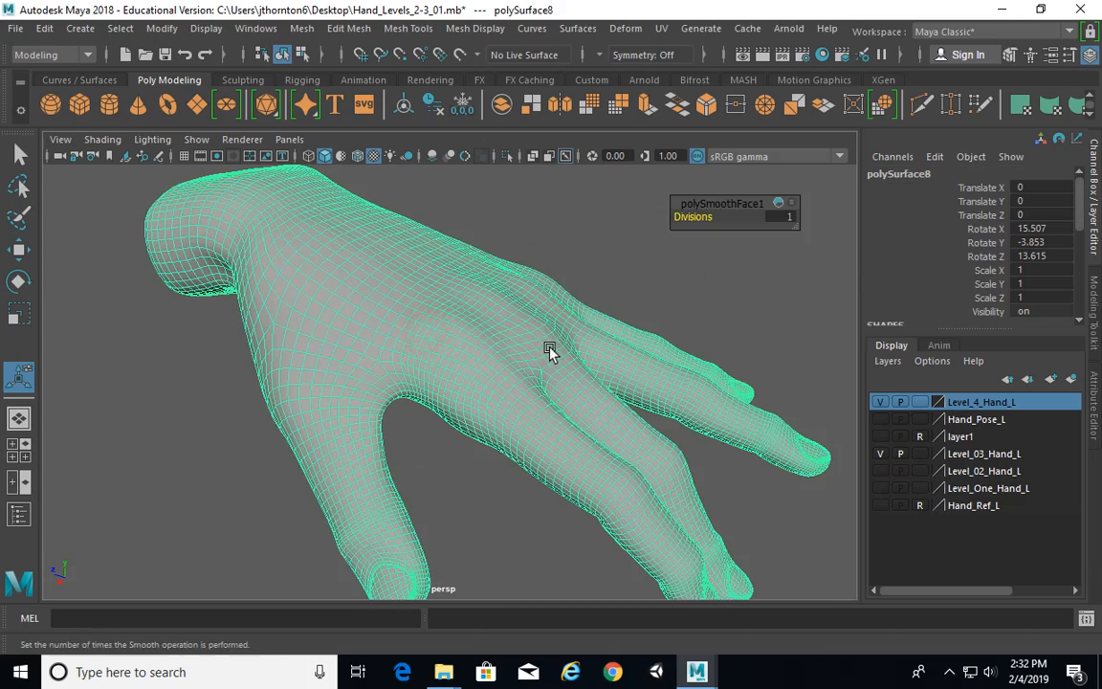
left_click_drag(549, 350, 317, 303, "alt")
left_click_drag(515, 297, 387, 287, "alt")
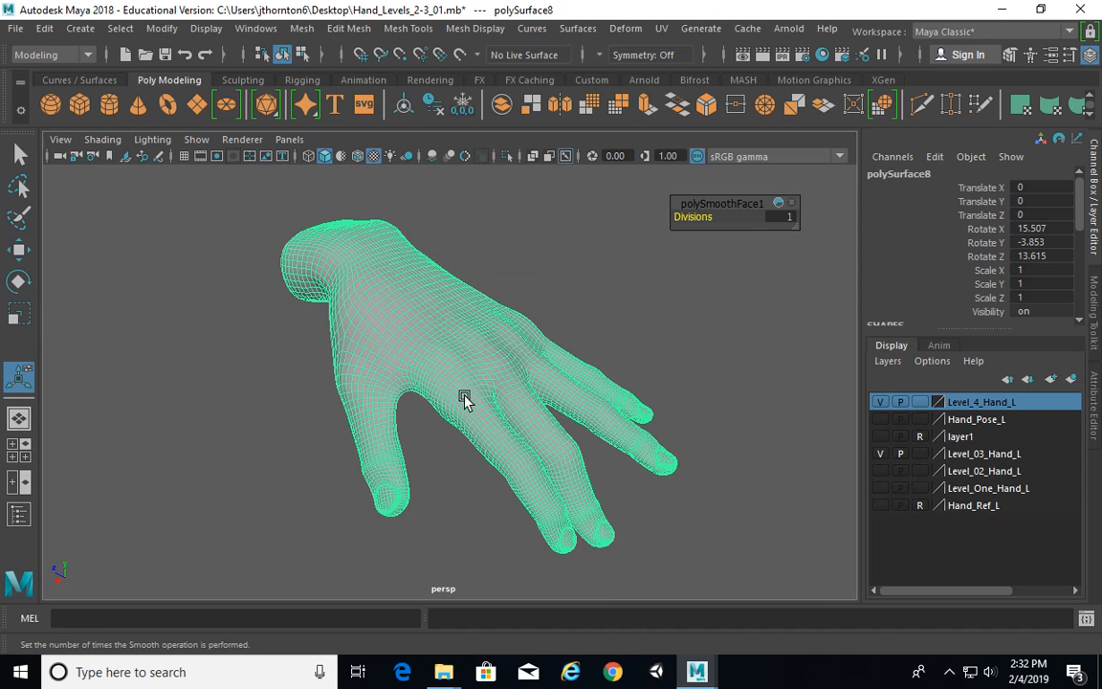
left_click_drag(1090, 218, 1088, 299)
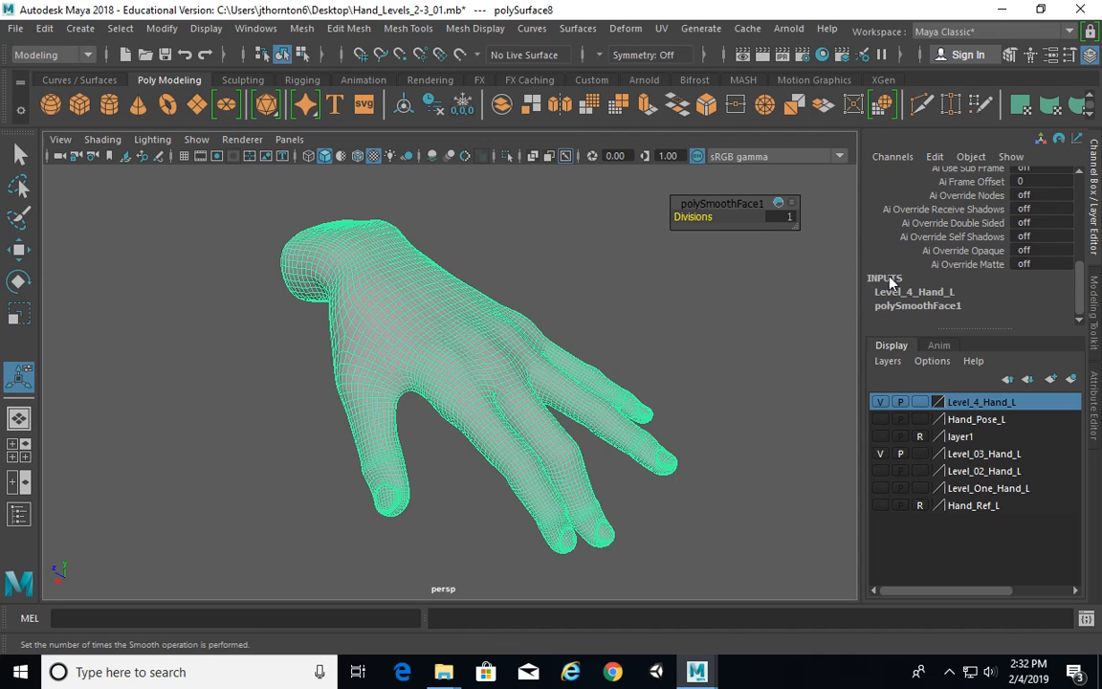
left_click(44, 30)
mouse_move(172, 231)
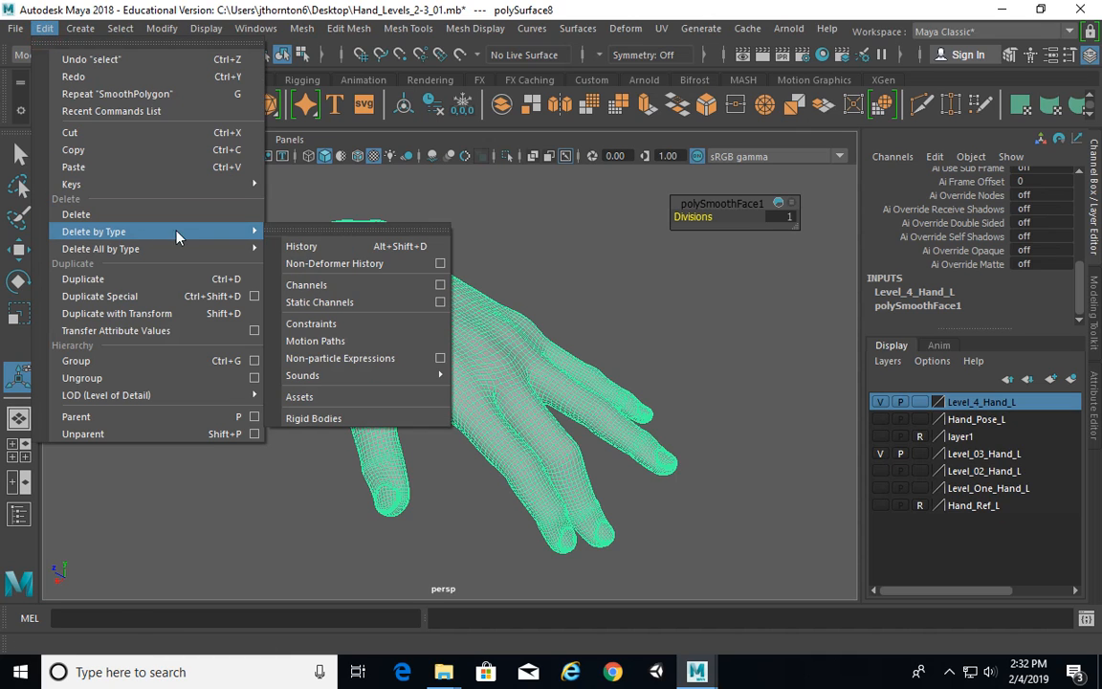
left_click(287, 246)
Activate the Sculpt tool on the hand mesh, adjust its brush size and lower its strength to about 0.19
mouse_move(391, 303)
left_mouse_down("alt")
mouse_move(542, 366)
mouse_move(620, 344)
mouse_move(659, 307)
mouse_move(525, 293)
mouse_move(539, 318)
mouse_move(635, 372)
mouse_move(659, 416)
mouse_move(635, 370)
mouse_move(357, 285)
mouse_move(376, 310)
left_mouse_up("alt")
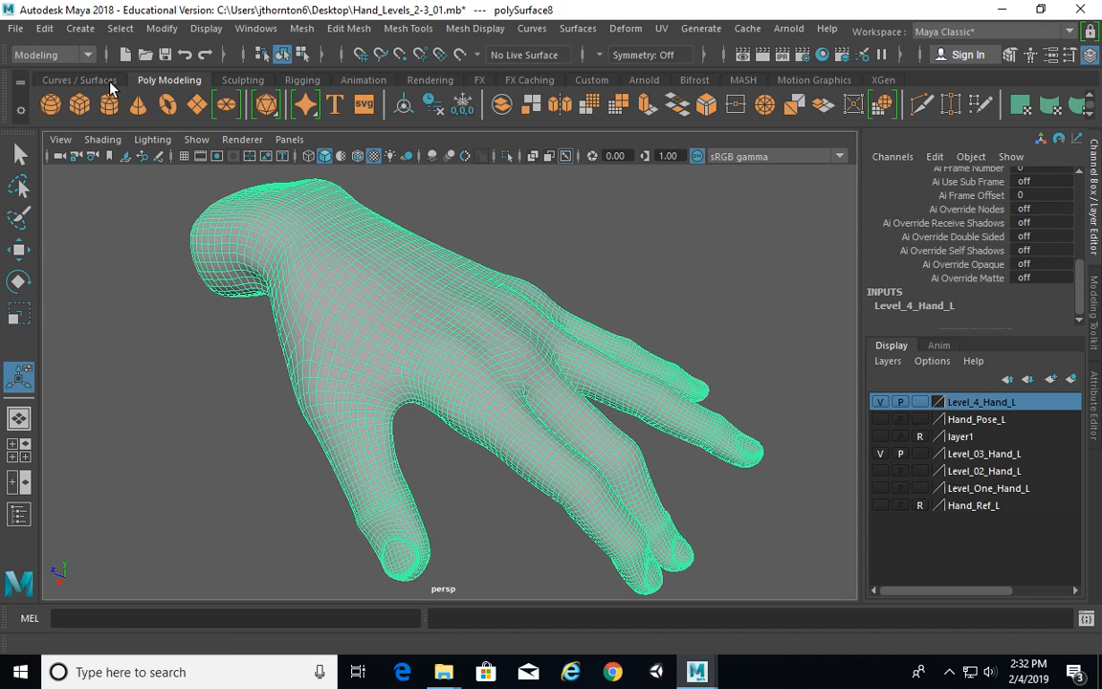
left_click(241, 80)
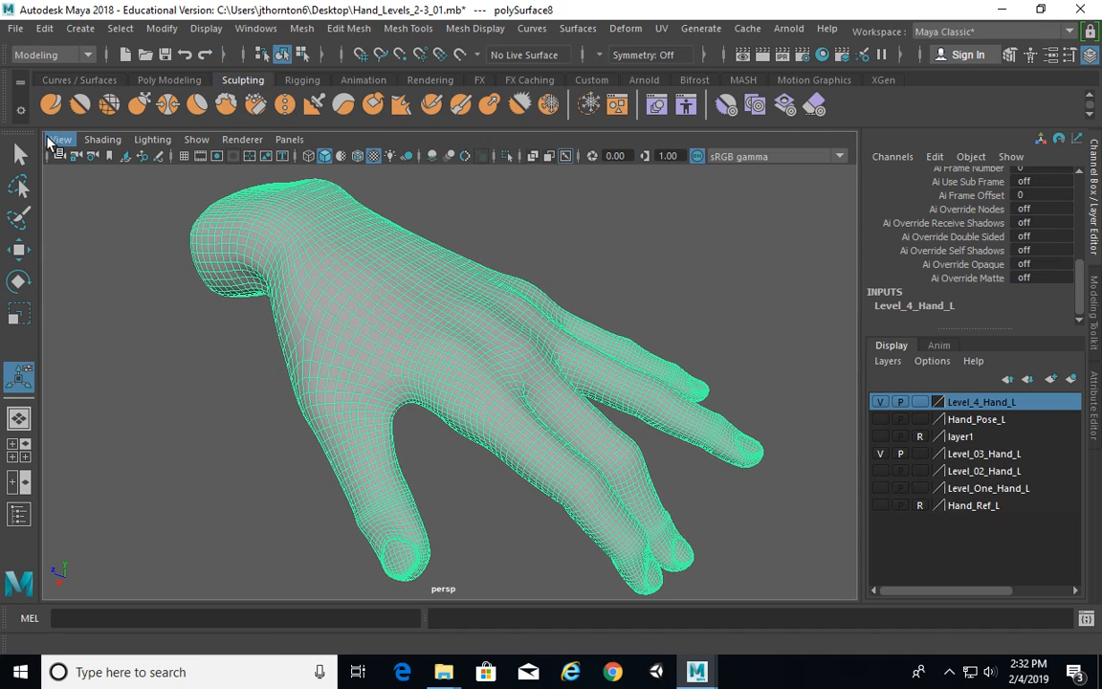
left_click(51, 103)
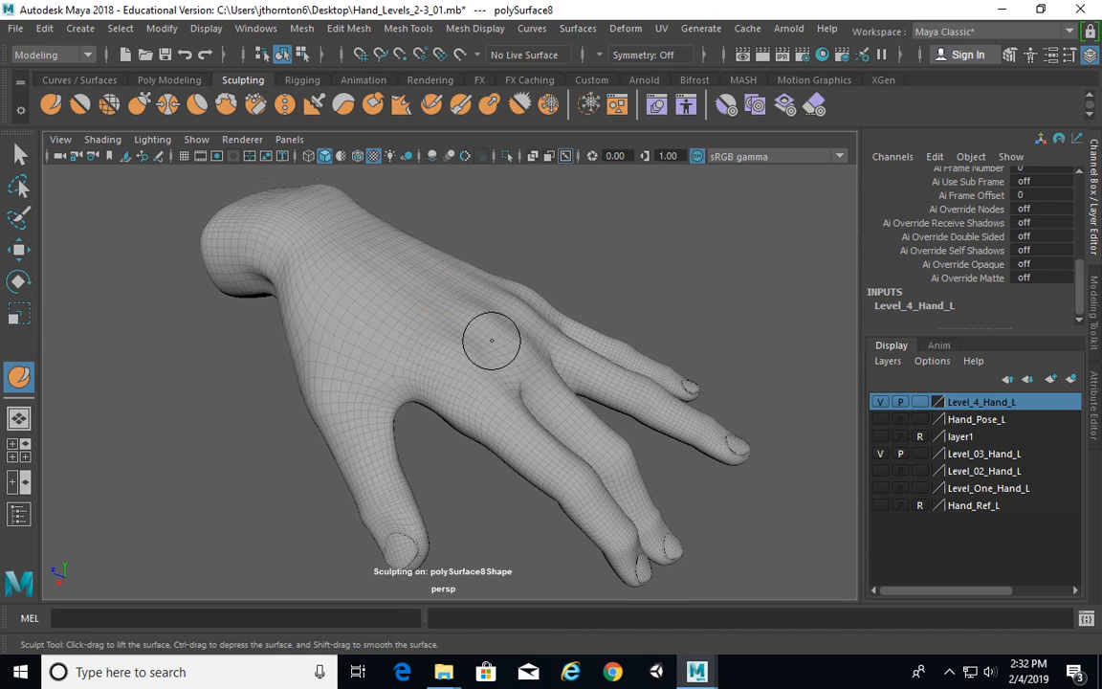
scroll(490, 341, "down", 3)
key("b")
left_click_drag(426, 337, 414, 282)
key("m")
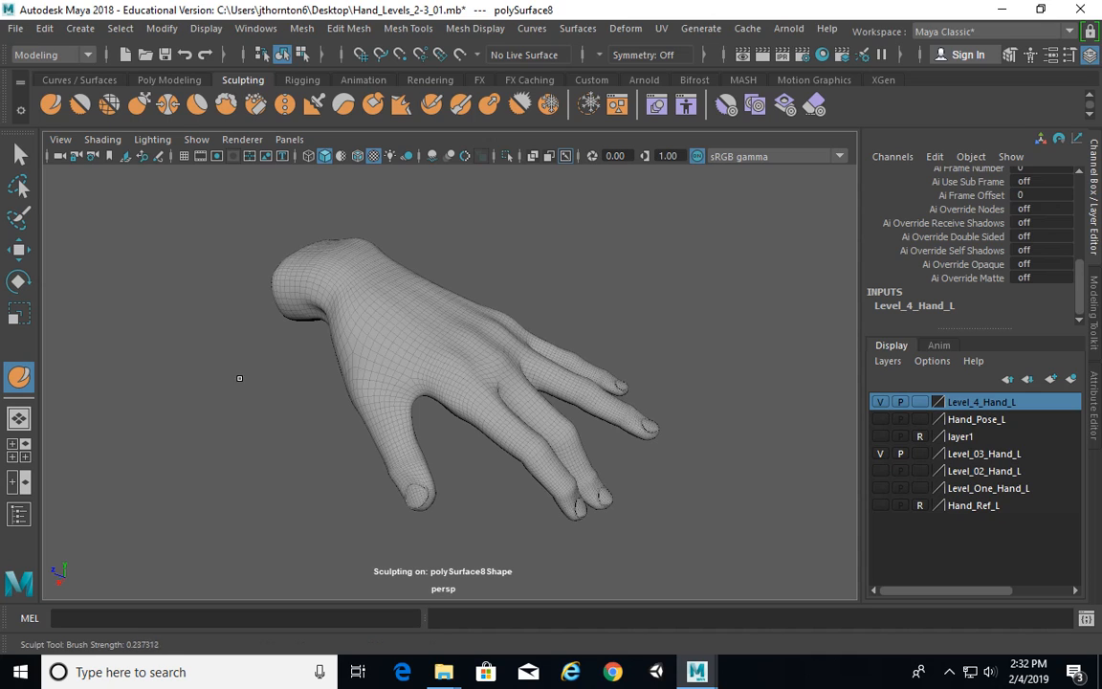
Try to raise the index finger's tendon on the back of the hand with broad Sculpt strokes
key("alt+space")
right_click_drag(438, 335, 511, 385, "alt")
mouse_move(511, 384)
left_mouse_down("alt")
mouse_move(474, 379)
mouse_move(435, 339)
mouse_move(433, 367)
mouse_move(432, 280)
left_mouse_up("alt")
left_click_drag(433, 361, 432, 363)
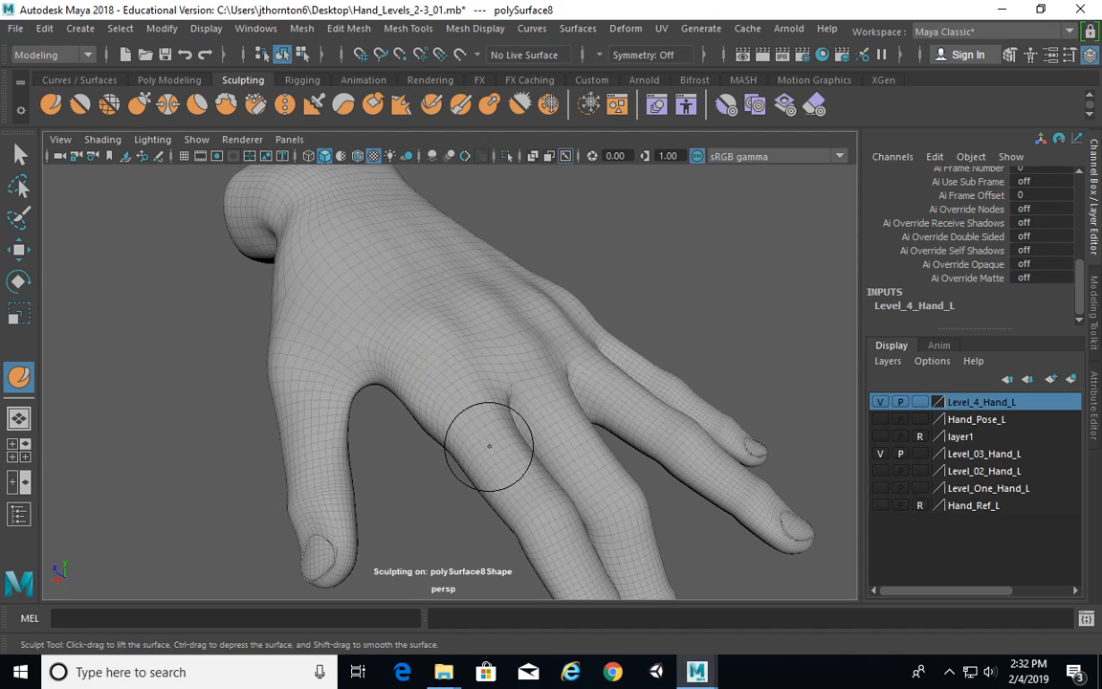
mouse_move(495, 401)
left_mouse_down("alt")
mouse_move(450, 410)
mouse_move(411, 293)
left_mouse_up("alt")
left_click_drag(436, 350, 415, 278)
left_click_drag(443, 342, 441, 294)
mouse_move(468, 399)
left_mouse_down("alt")
mouse_move(500, 361)
mouse_move(463, 347)
mouse_move(423, 413)
left_mouse_up("alt")
key("ctrl+z")
mouse_move(418, 342)
left_mouse_down()
mouse_move(408, 212)
mouse_move(408, 258)
left_mouse_up()
mouse_move(614, 387)
left_mouse_down("alt")
mouse_move(664, 367)
mouse_move(772, 356)
mouse_move(719, 361)
mouse_move(664, 337)
mouse_move(580, 362)
left_mouse_up("alt")
key("ctrl+z")
key("ctrl+z")
key("ctrl+z")
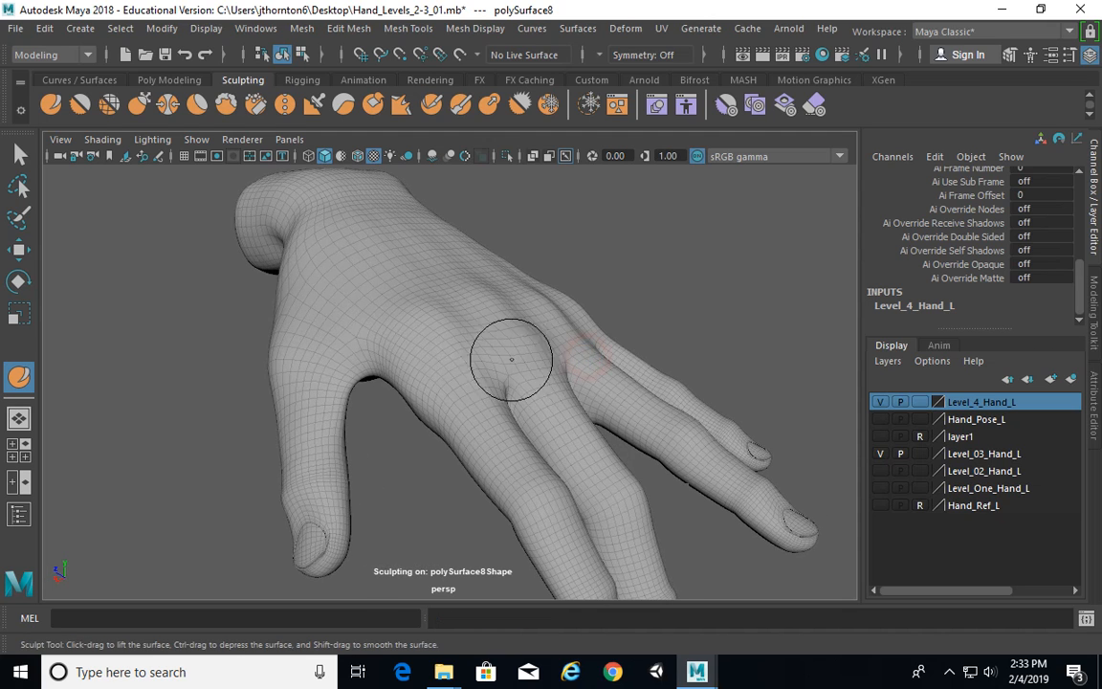
Reduce the Sculpt brush size to about 0.42 and raise the index finger's knuckle and tendon
key("b")
left_click_drag(377, 316, 366, 314)
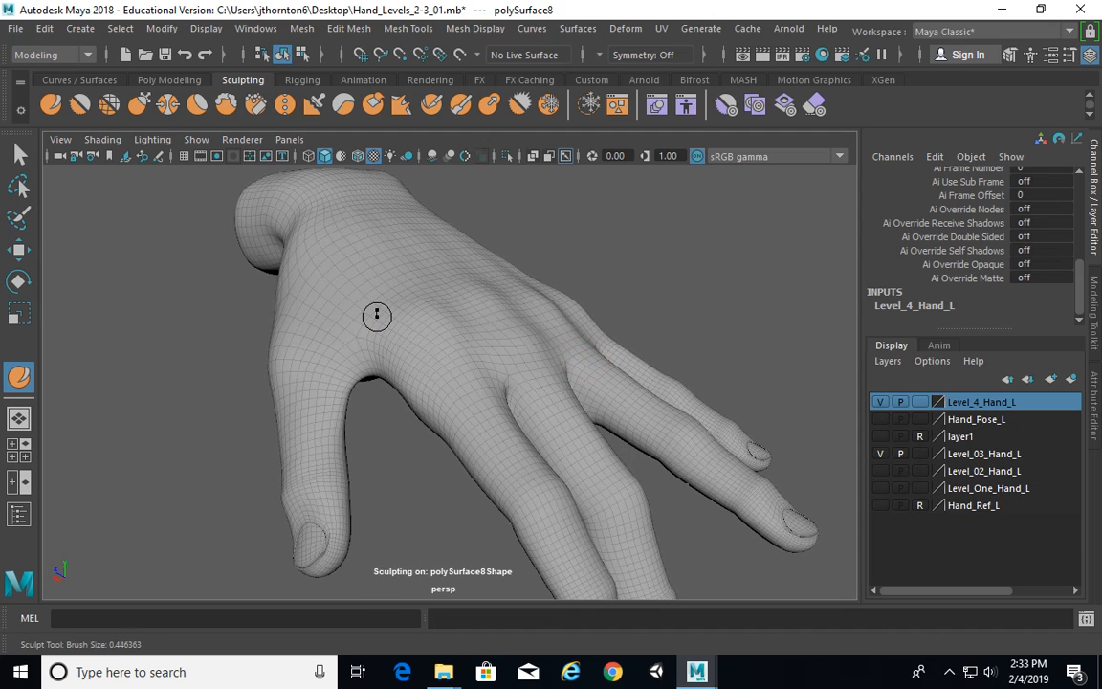
left_click_drag(443, 376, 455, 349, "alt")
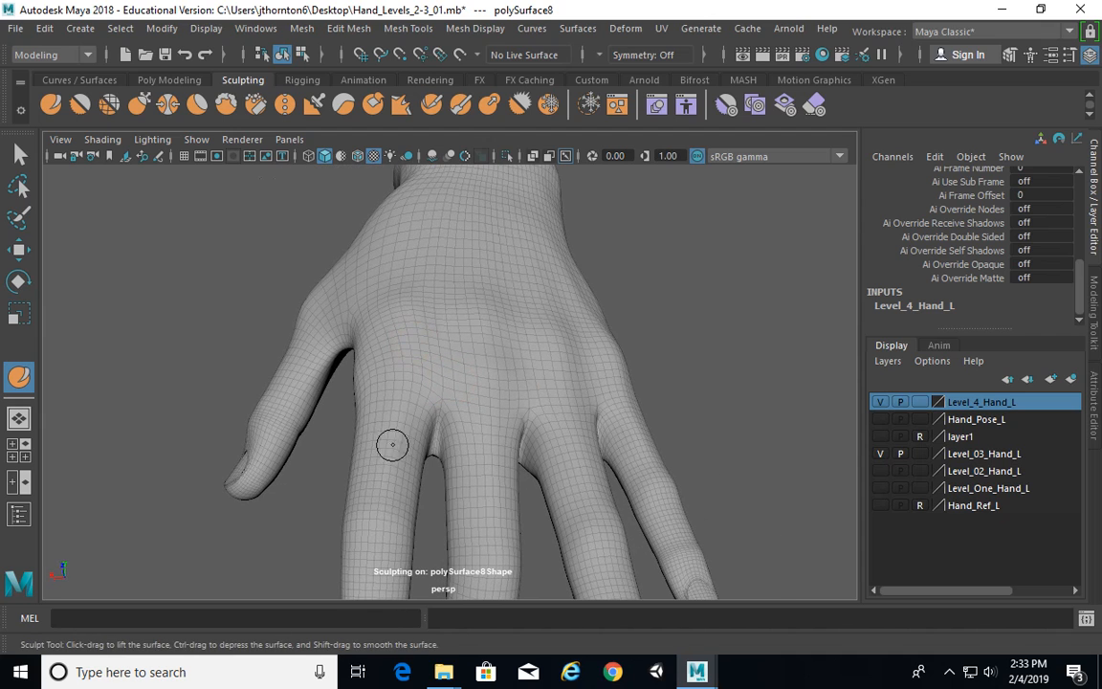
left_click_drag(384, 461, 391, 416)
left_click_drag(385, 468, 556, 393, "alt")
right_click_drag(556, 392, 577, 392, "alt")
right_click_drag(541, 391, 630, 401, "alt")
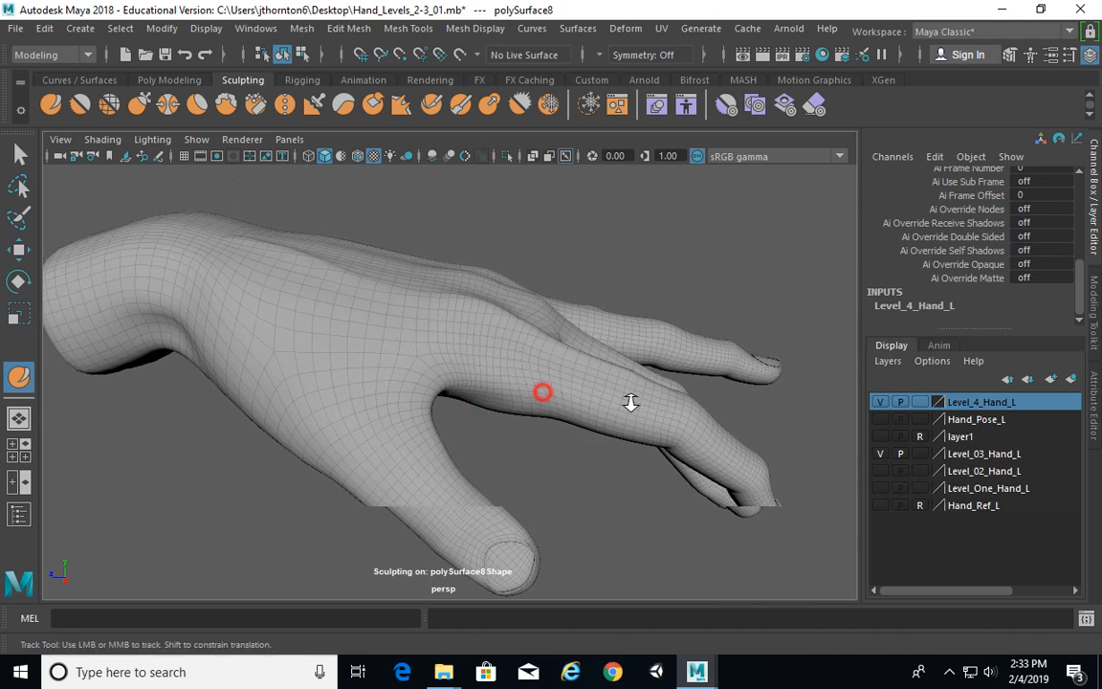
Turn off the wireframe display in the Sculpt tool's display settings
left_click_drag(620, 396, 296, 330, "alt")
double_click(24, 380)
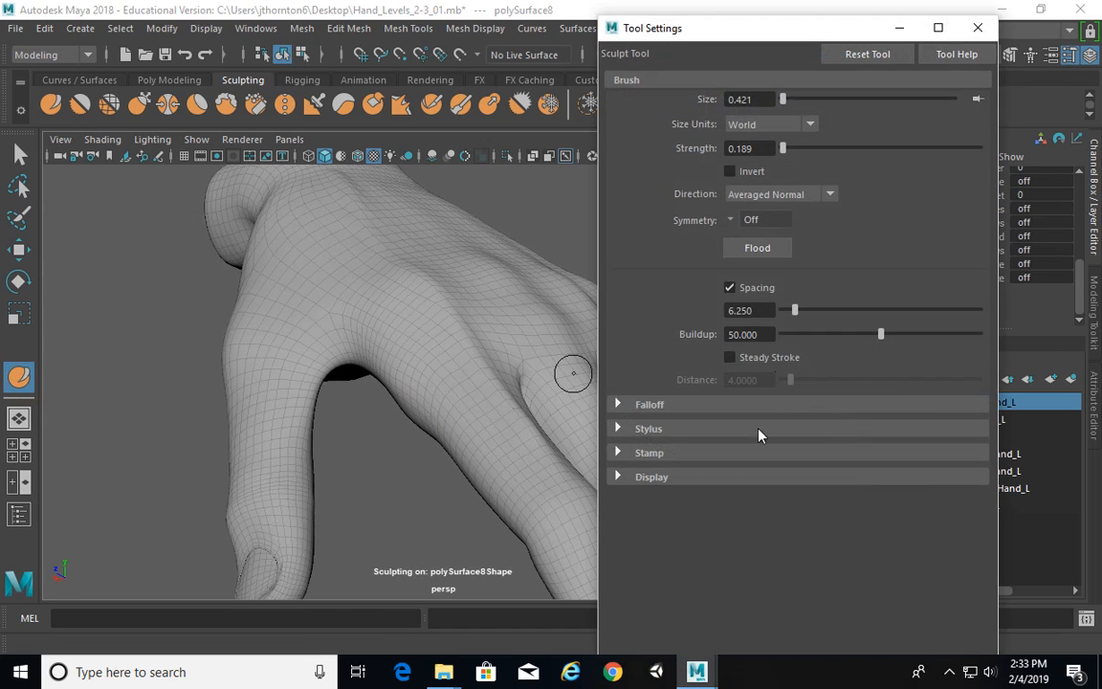
left_click(647, 478)
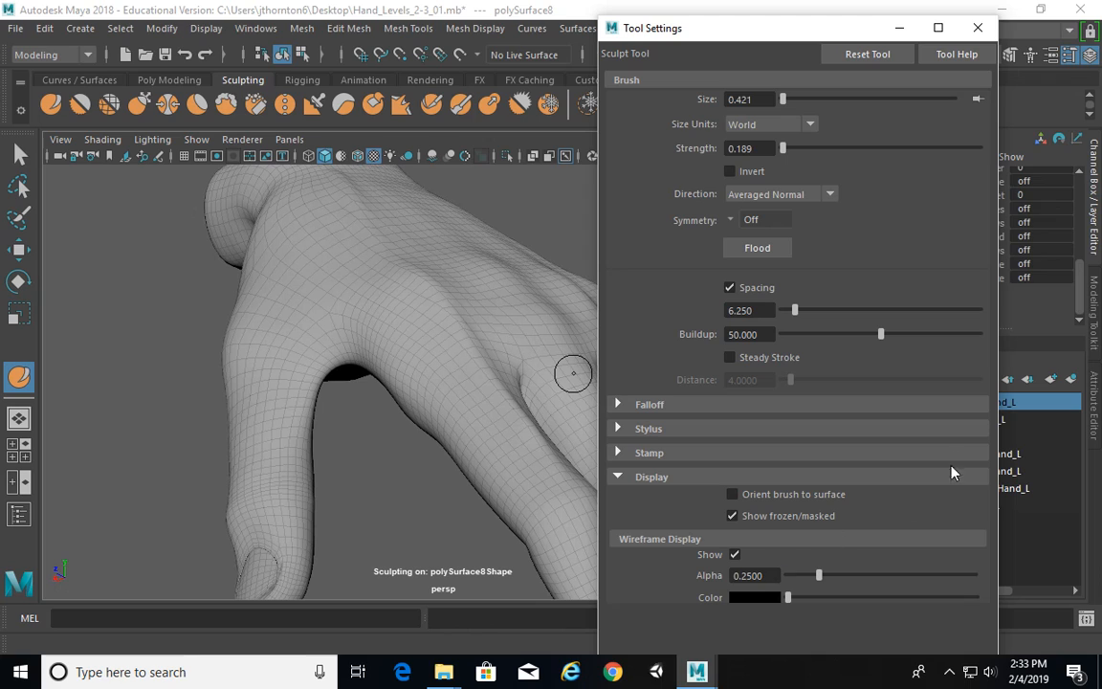
left_click_drag(994, 323, 1000, 427)
left_click(734, 556)
left_click(978, 27)
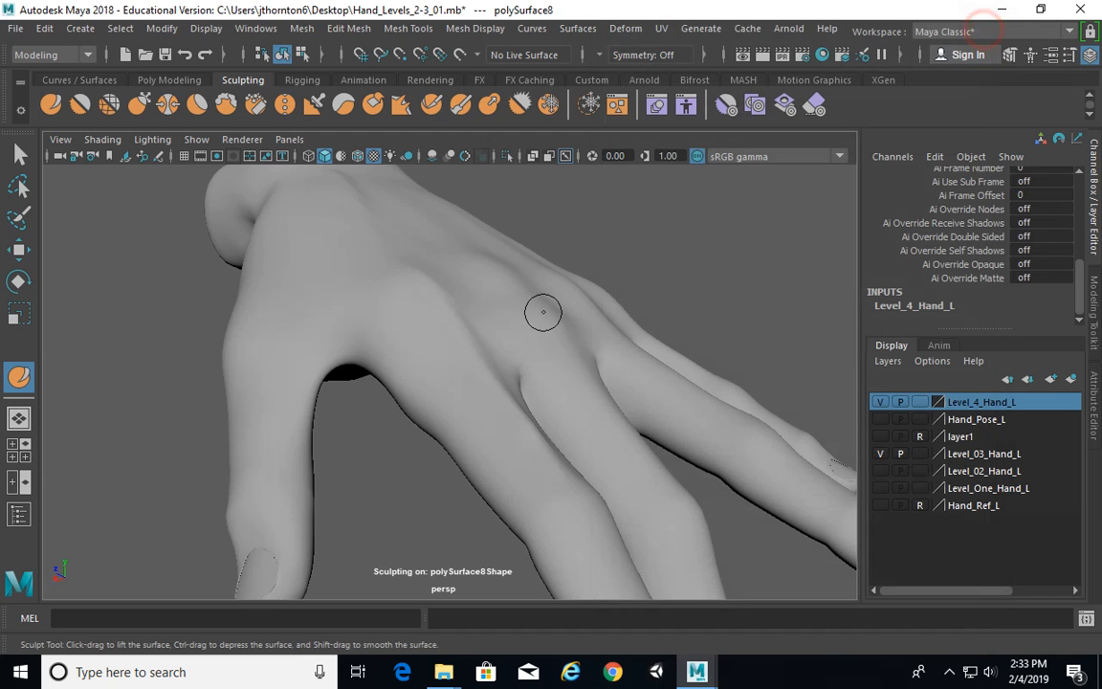
Adjust the Sculpt brush size and refine the index finger's tendon and knuckle on the back of the hand
mouse_move(538, 304)
left_mouse_down("alt")
mouse_move(473, 340)
mouse_move(435, 322)
mouse_move(426, 366)
left_mouse_up("alt")
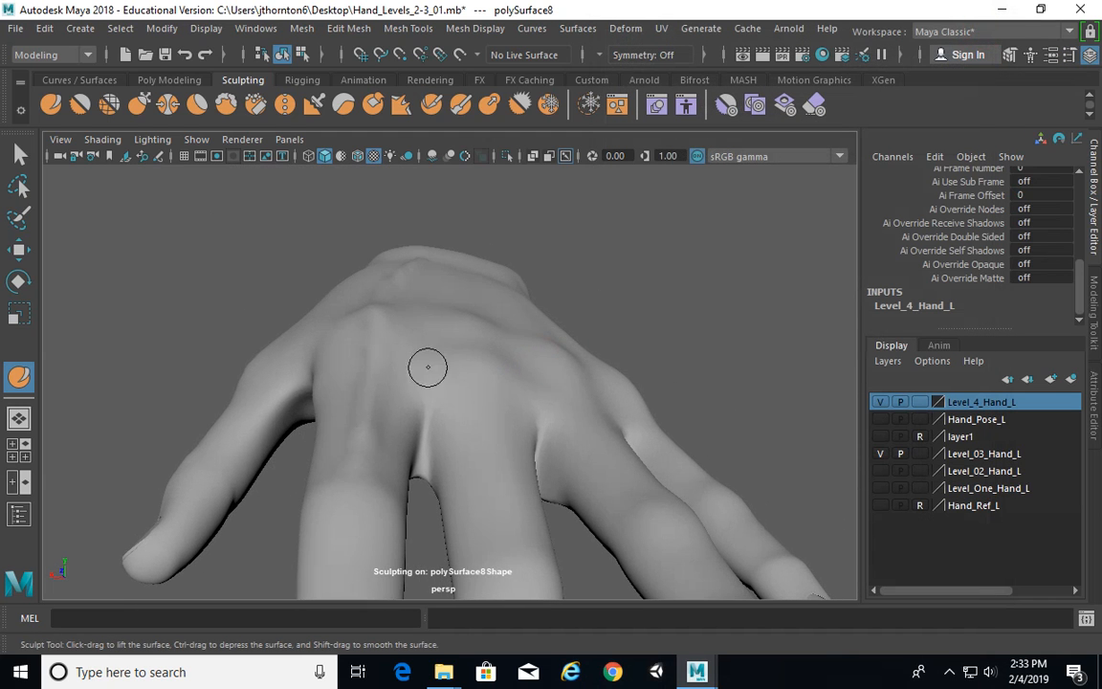
key("b")
mouse_move(378, 434)
left_mouse_down()
mouse_move(388, 431)
mouse_move(378, 422)
mouse_move(365, 435)
left_mouse_up()
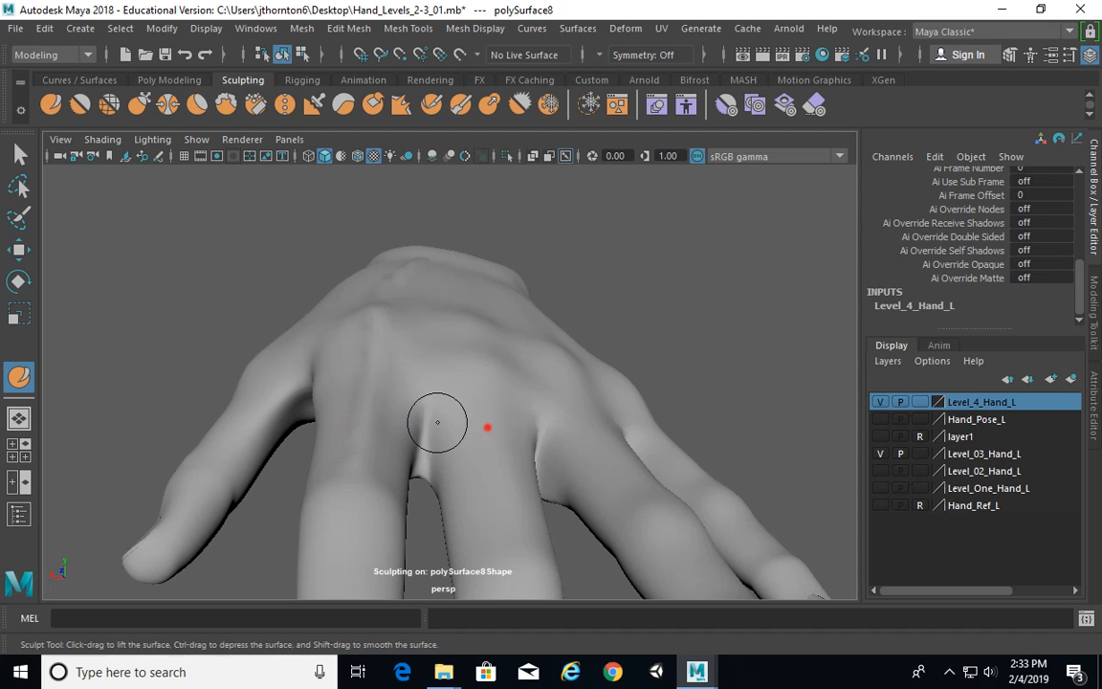
left_click_drag(393, 381, 512, 459, "alt")
mouse_move(577, 494)
left_mouse_down("alt")
mouse_move(539, 517)
mouse_move(313, 452)
left_mouse_up("alt")
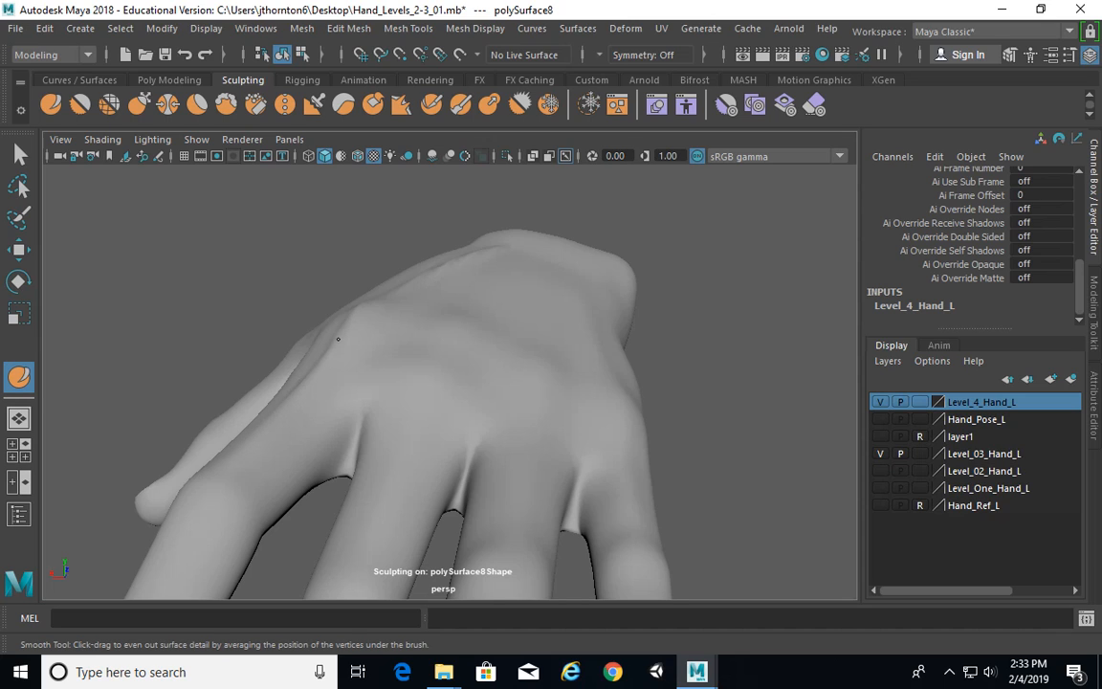
Smooth the index finger's tendon from its knuckle back to the wrist
mouse_move(386, 360)
left_mouse_down("alt")
mouse_move(364, 362)
mouse_move(405, 405)
mouse_move(325, 369)
left_mouse_up("alt")
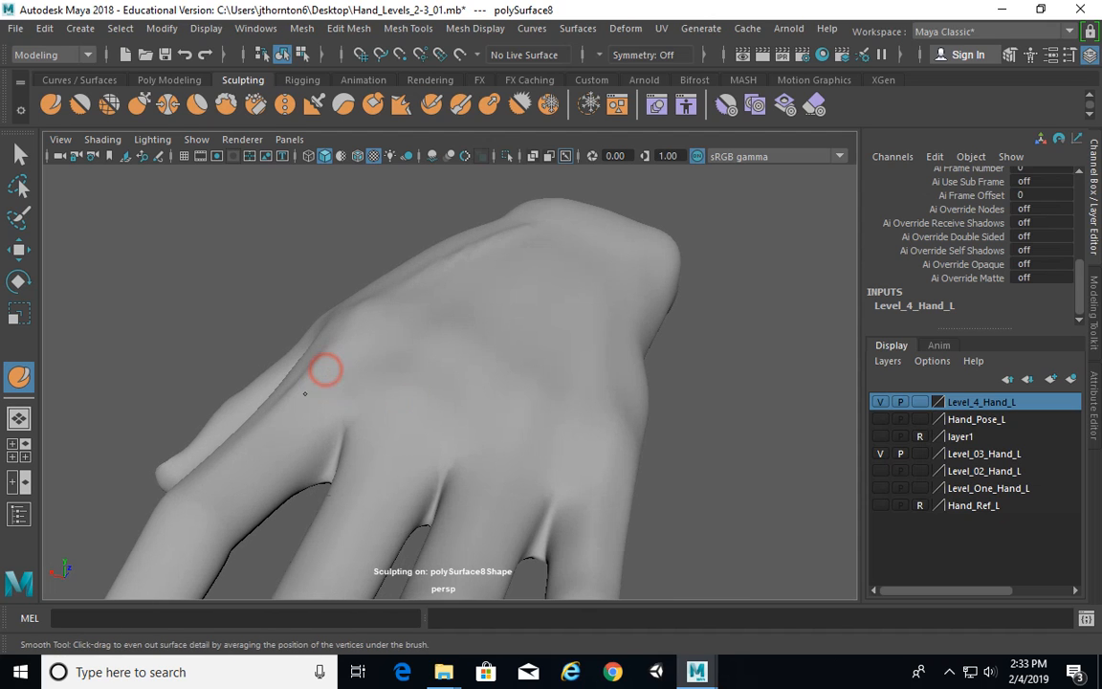
mouse_move(368, 314)
left_mouse_down("alt")
mouse_move(418, 357)
mouse_move(479, 339)
left_mouse_up("alt")
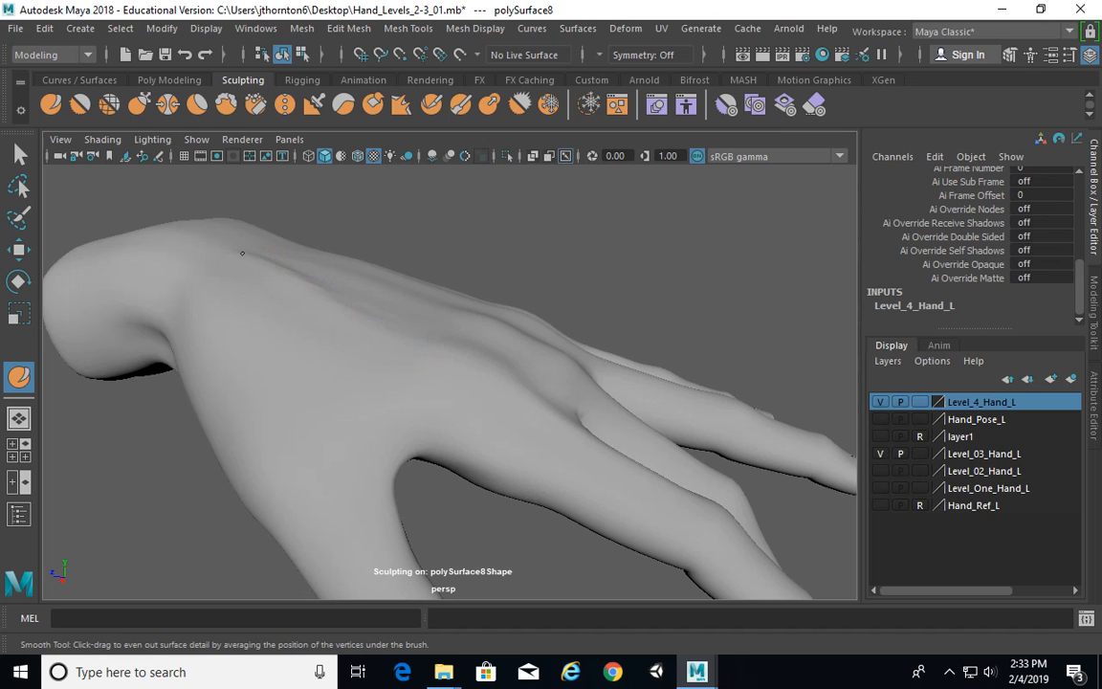
left_click_drag(253, 258, 322, 293, "alt")
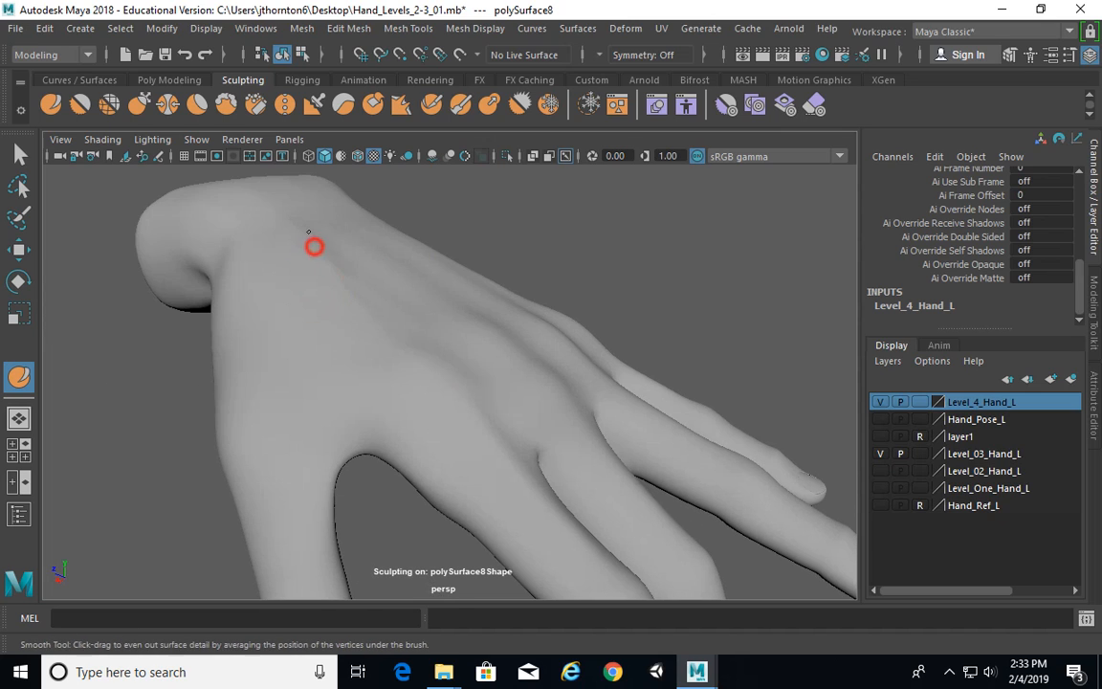
left_click_drag(469, 384, 465, 285, "alt")
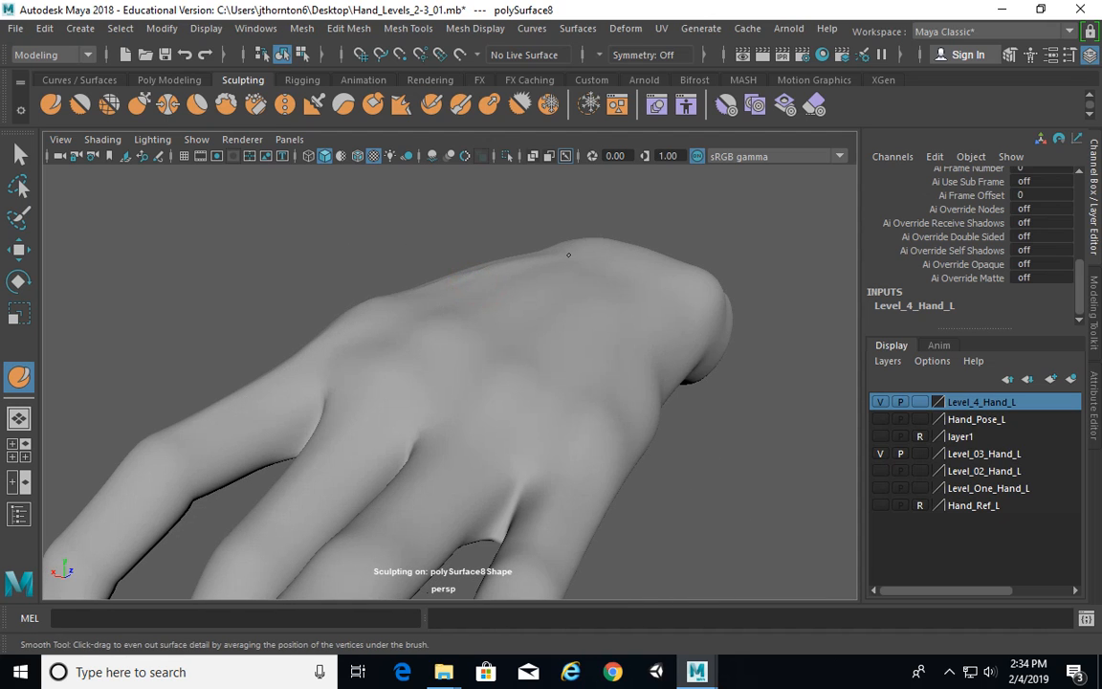
left_click_drag(569, 254, 593, 411, "alt")
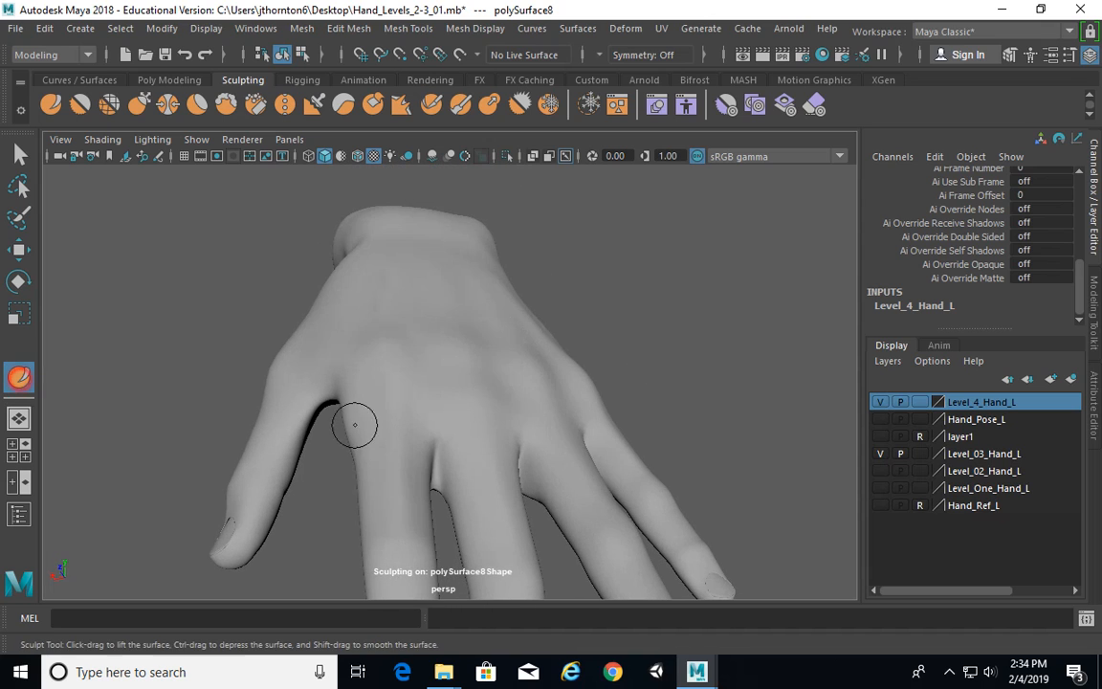
Sculpt the middle finger's tendon along the back of the hand, undoing a misplaced stroke, and smooth it into the surface
left_click_drag(352, 423, 463, 450, "alt")
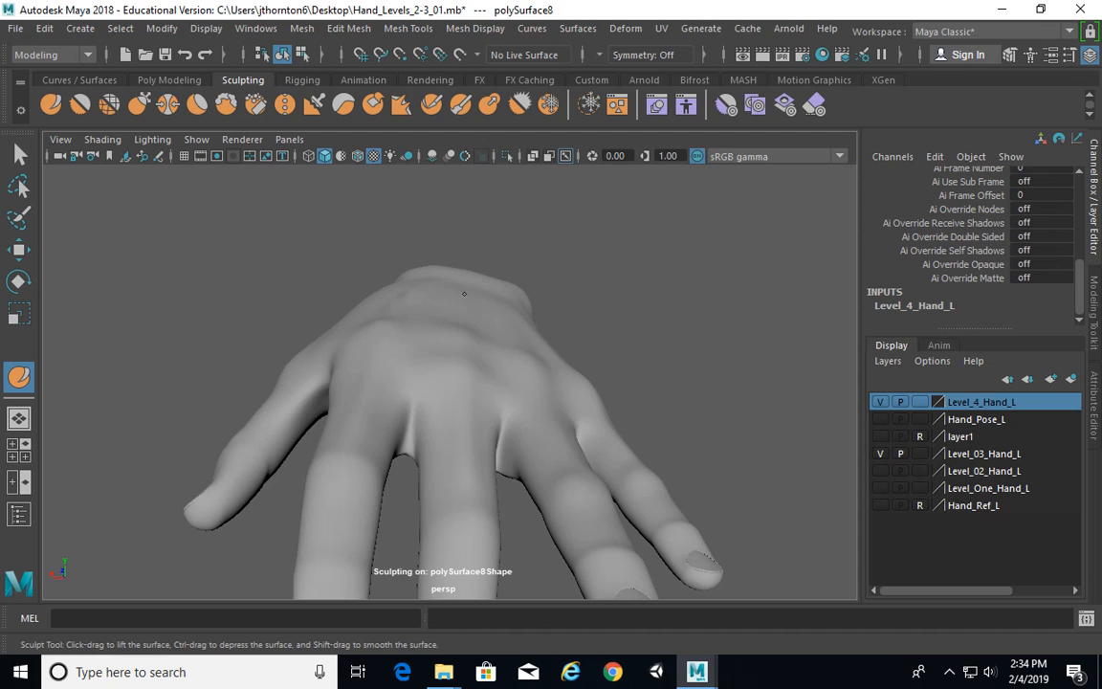
mouse_move(464, 294)
left_mouse_down("alt")
mouse_move(466, 365)
mouse_move(521, 399)
mouse_move(529, 311)
mouse_move(432, 496)
left_mouse_up("alt")
key("ctrl+z")
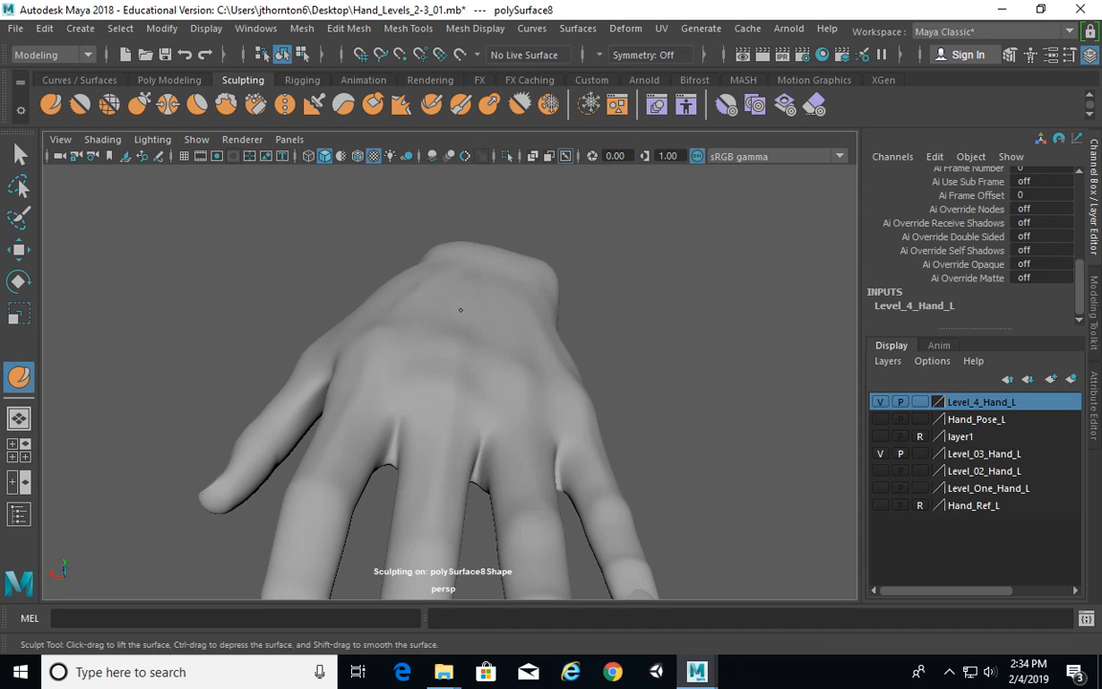
left_click_drag(532, 469, 456, 448, "alt")
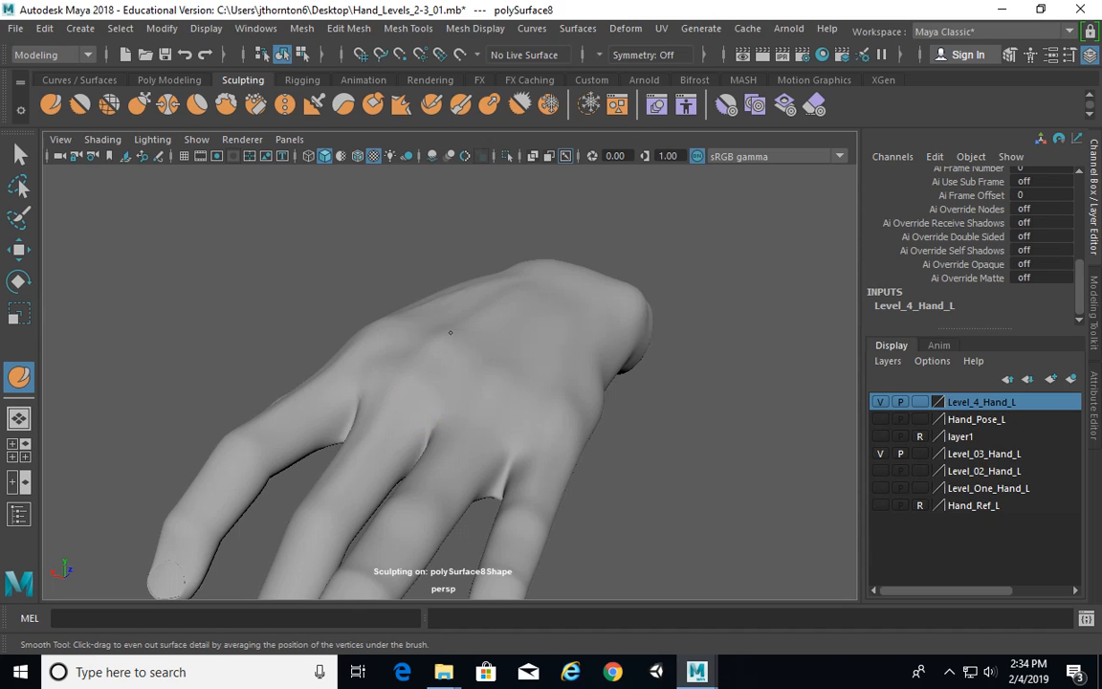
mouse_move(449, 332)
left_mouse_down("alt")
mouse_move(758, 361)
mouse_move(474, 368)
mouse_move(667, 384)
mouse_move(513, 381)
mouse_move(525, 423)
mouse_move(503, 382)
left_mouse_up("alt")
mouse_move(445, 352)
left_mouse_down("alt")
mouse_move(399, 313)
mouse_move(551, 322)
mouse_move(517, 468)
mouse_move(482, 419)
mouse_move(468, 440)
mouse_move(483, 387)
left_mouse_up("alt")
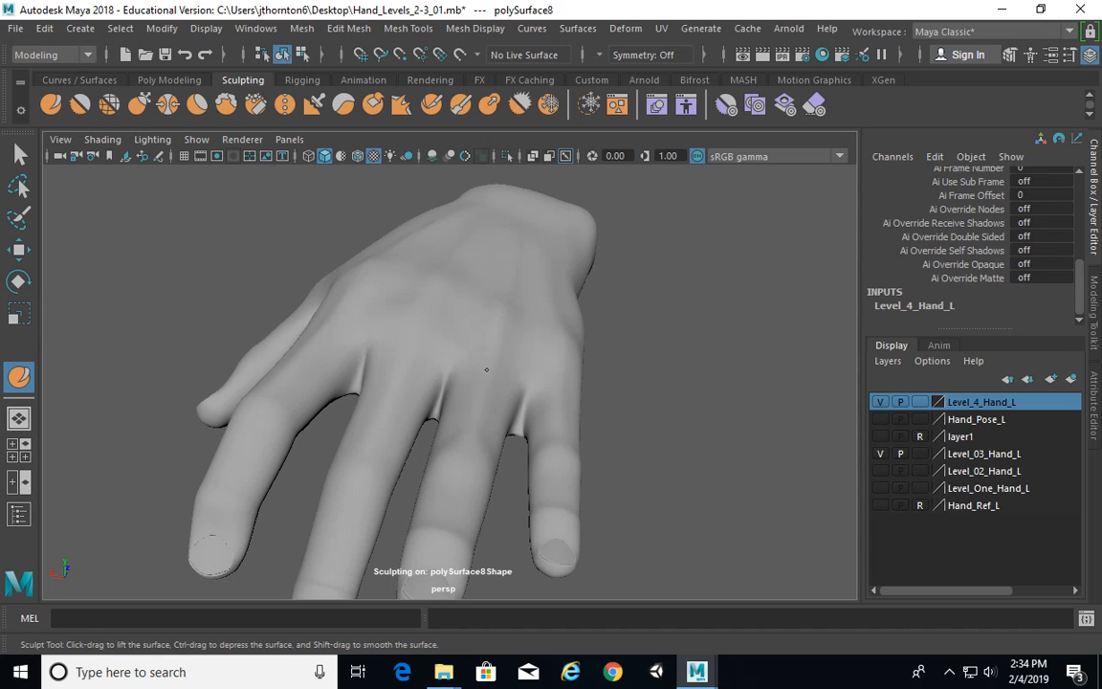
Refine and smooth the outer finger tendons across the back of the hand toward the wrist
left_click_drag(472, 428, 463, 400, "alt")
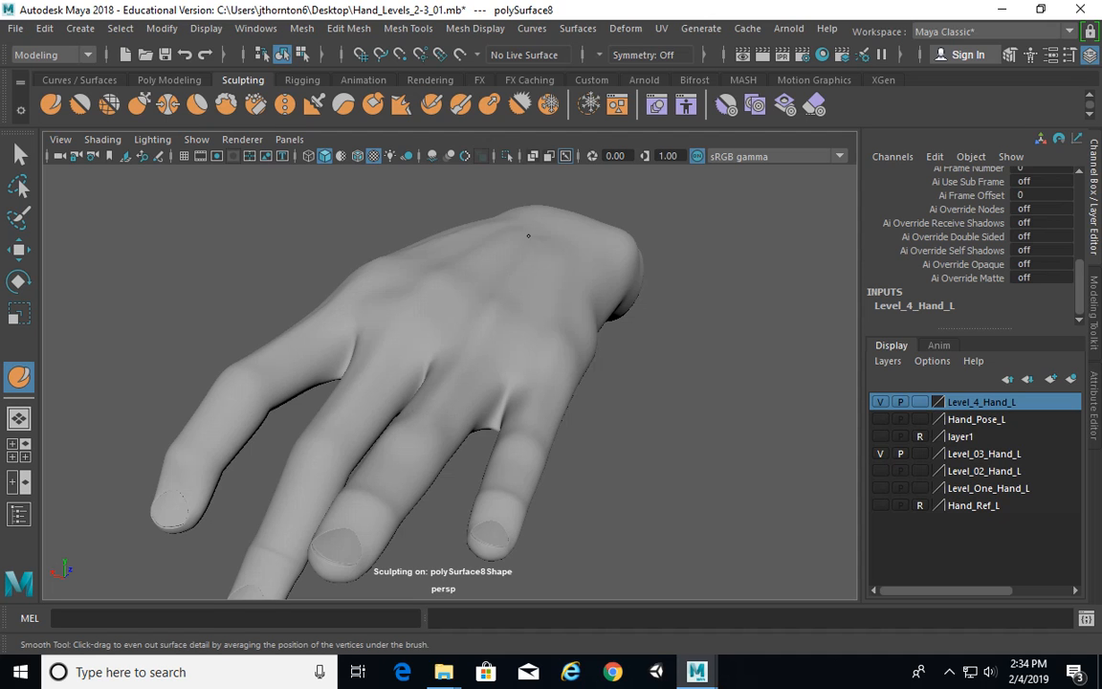
mouse_move(664, 335)
left_mouse_down("alt")
mouse_move(598, 320)
mouse_move(542, 330)
mouse_move(771, 349)
mouse_move(701, 335)
mouse_move(611, 352)
left_mouse_up("alt")
scroll(332, 290, "up", 3)
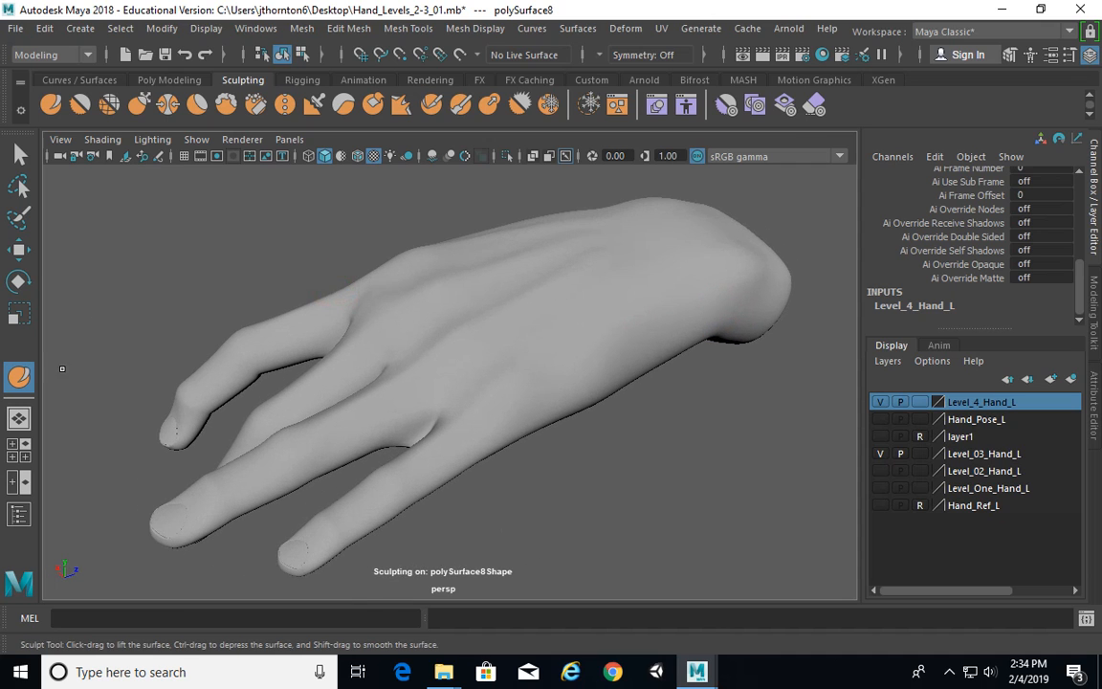
left_click_drag(447, 328, 423, 325, "alt")
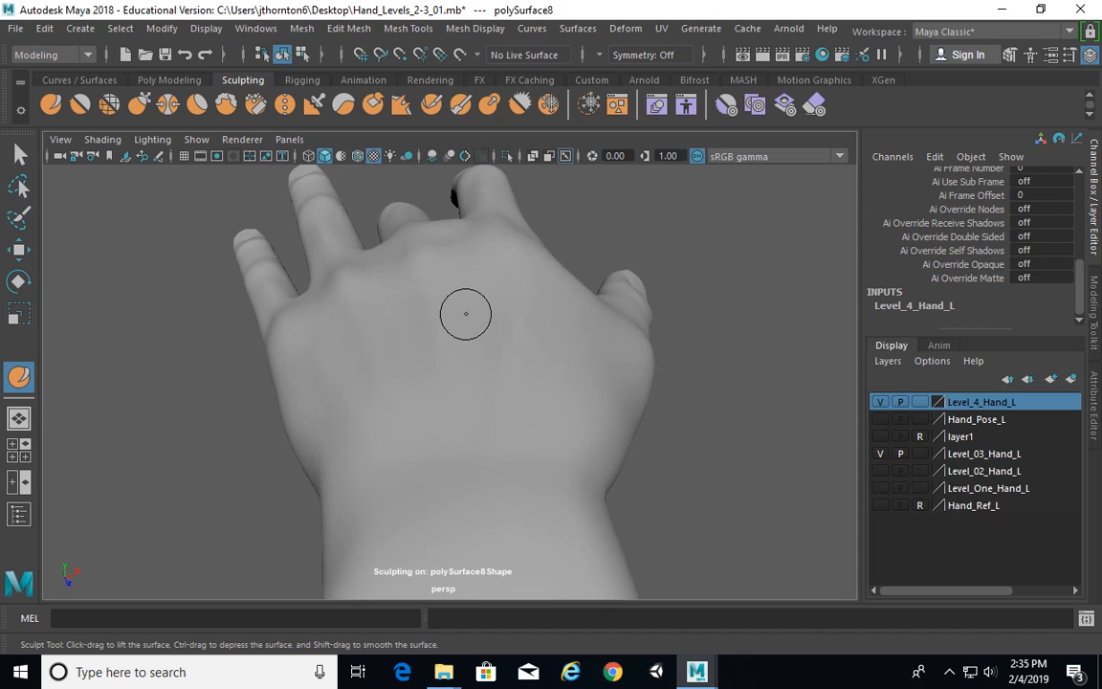
Refine and smooth the surface behind the index and middle knuckles on the back of the hand
left_click_drag(452, 311, 497, 278, "alt")
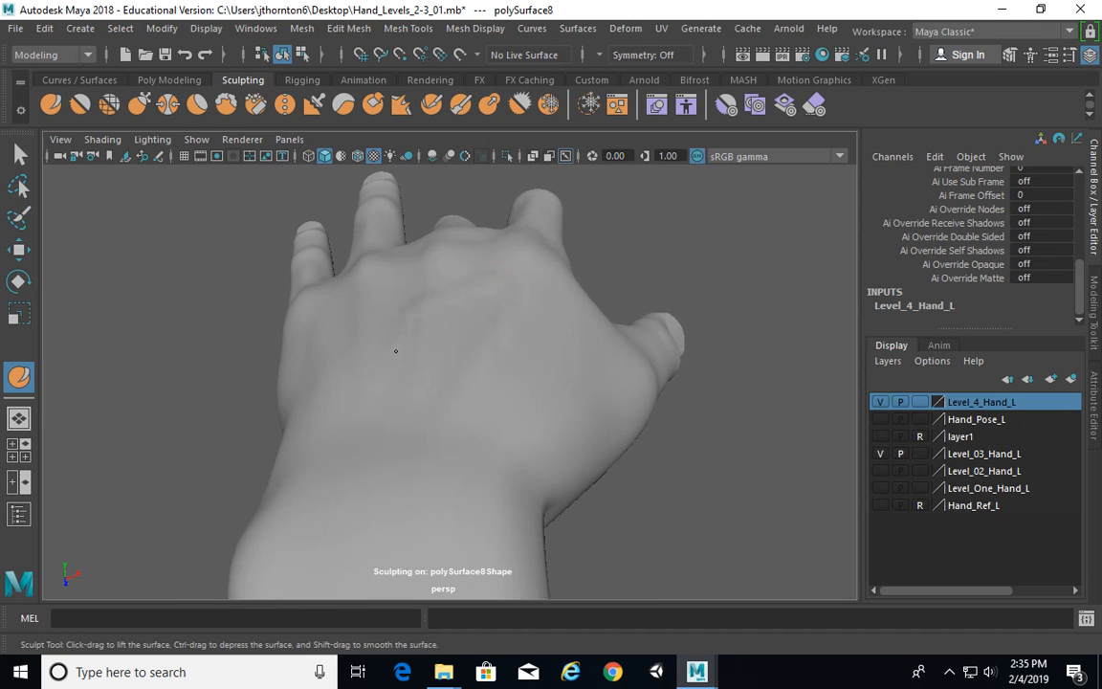
left_click_drag(342, 408, 410, 399, "alt")
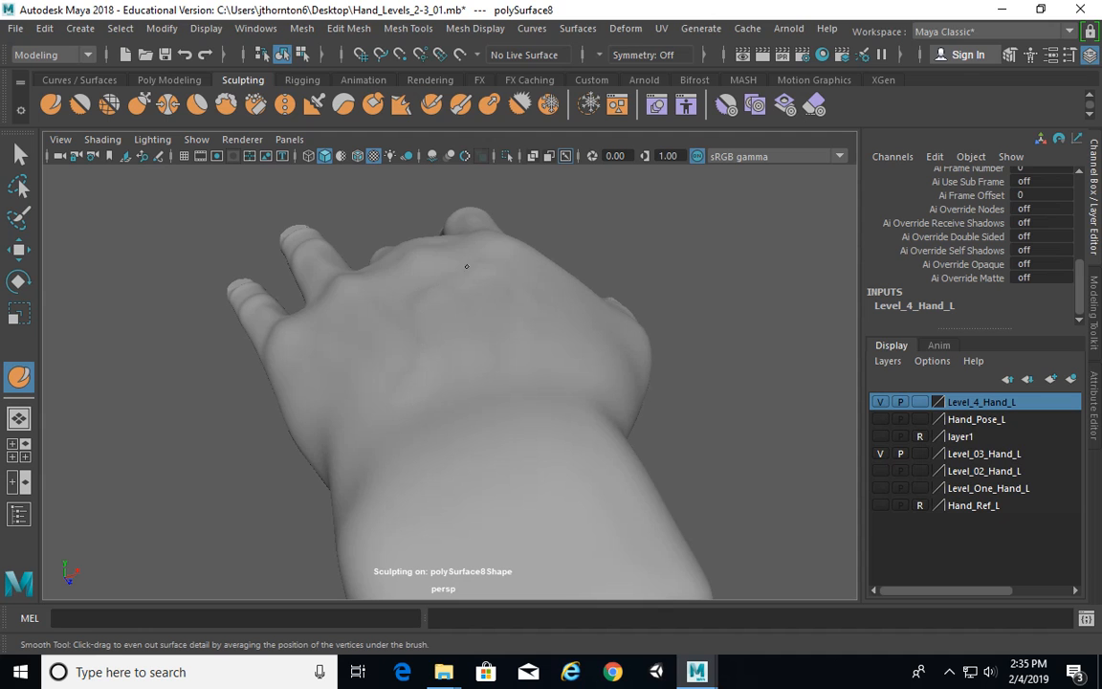
left_click_drag(478, 266, 971, 253, "alt")
Deselect the hand and examine its tendons, knuckles, thumb side and wrist from several angles
left_click_drag(993, 263, 957, 273, "alt")
left_click(945, 277)
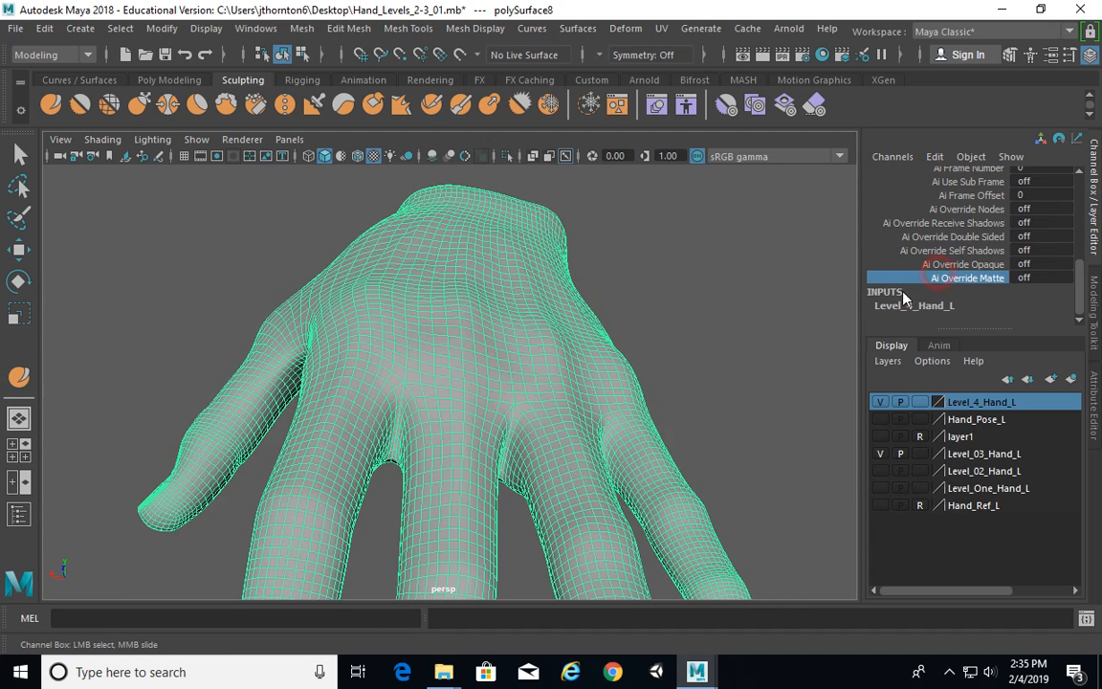
left_click(664, 295)
left_click_drag(758, 332, 532, 330, "alt")
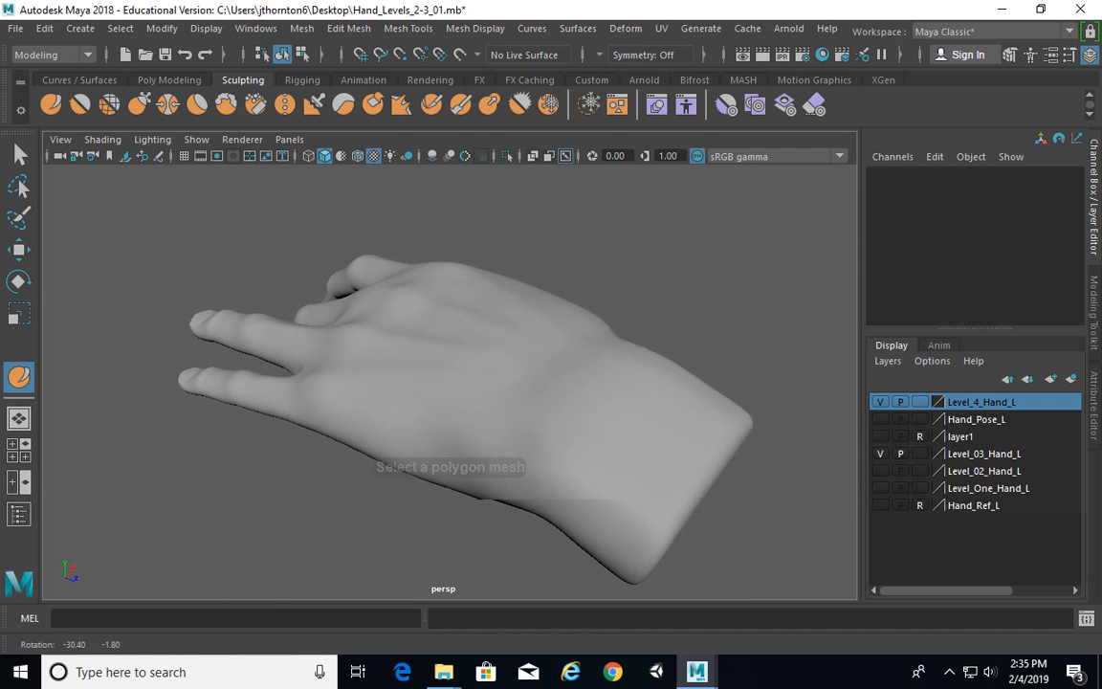
mouse_move(499, 369)
left_mouse_down("alt")
mouse_move(460, 369)
mouse_move(388, 331)
mouse_move(561, 388)
mouse_move(662, 387)
mouse_move(737, 364)
mouse_move(679, 391)
left_mouse_up("alt")
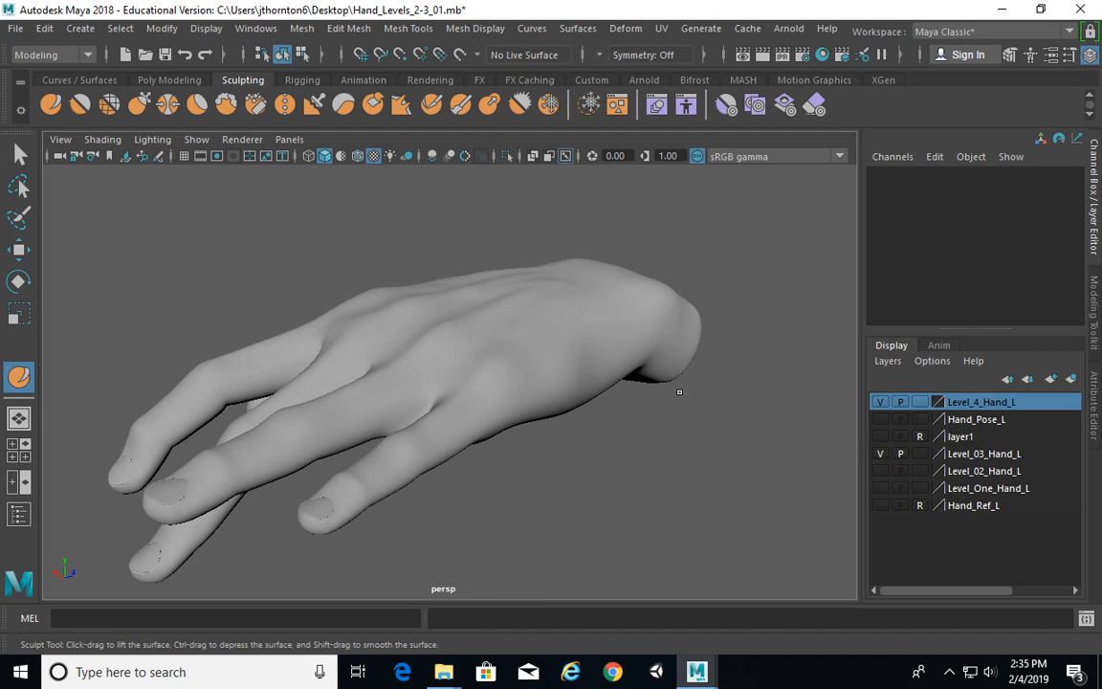
mouse_move(395, 319)
left_mouse_down("alt")
mouse_move(533, 350)
mouse_move(603, 349)
mouse_move(221, 329)
mouse_move(340, 352)
mouse_move(521, 354)
mouse_move(421, 365)
mouse_move(539, 382)
mouse_move(543, 352)
left_mouse_up("alt")
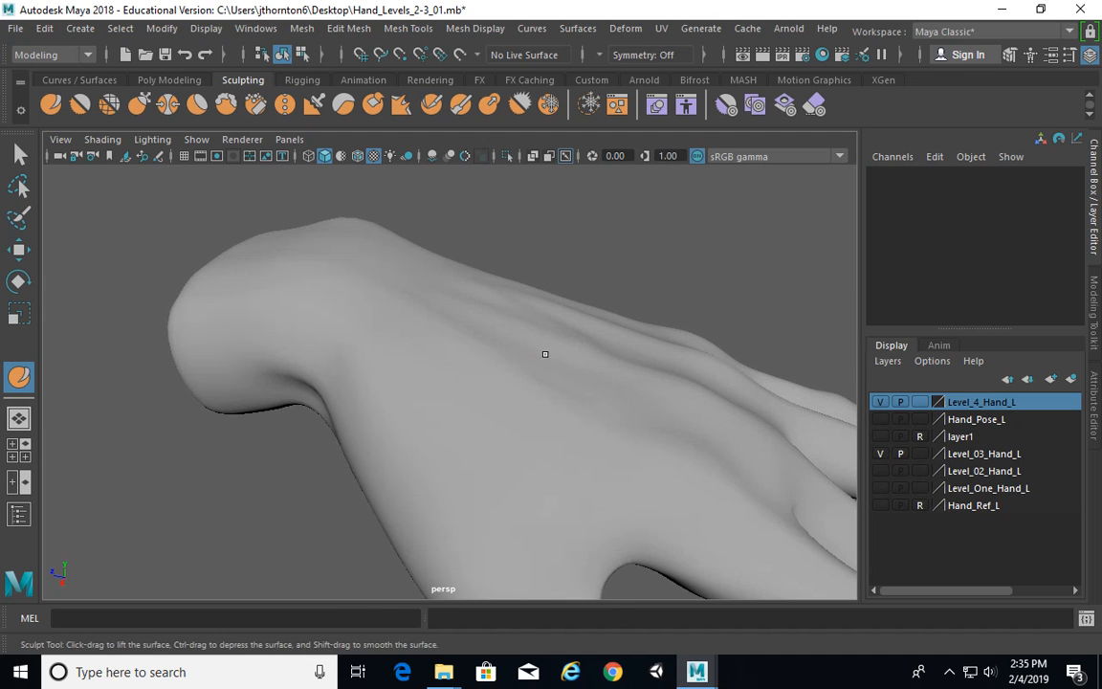
middle_click_drag(543, 352, 569, 357, "alt")
mouse_move(568, 357)
left_mouse_down("alt")
mouse_move(561, 376)
mouse_move(478, 362)
mouse_move(582, 378)
mouse_move(475, 357)
mouse_move(413, 364)
left_mouse_up("alt")
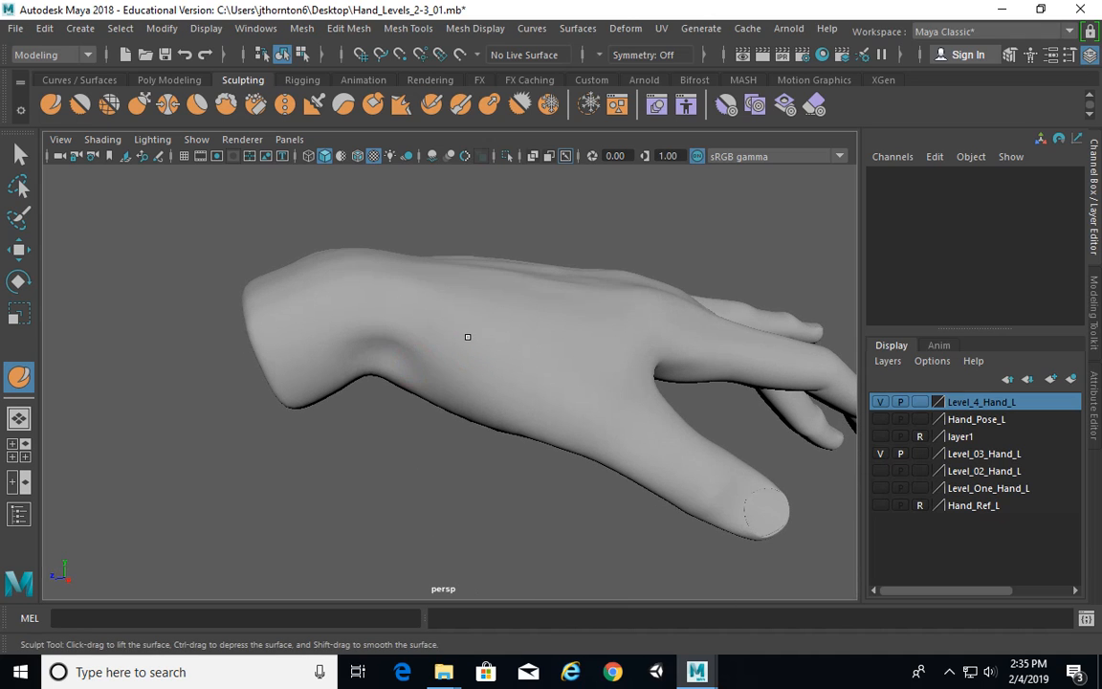
mouse_move(175, 376)
left_mouse_down("alt")
mouse_move(410, 337)
mouse_move(143, 351)
left_mouse_up("alt")
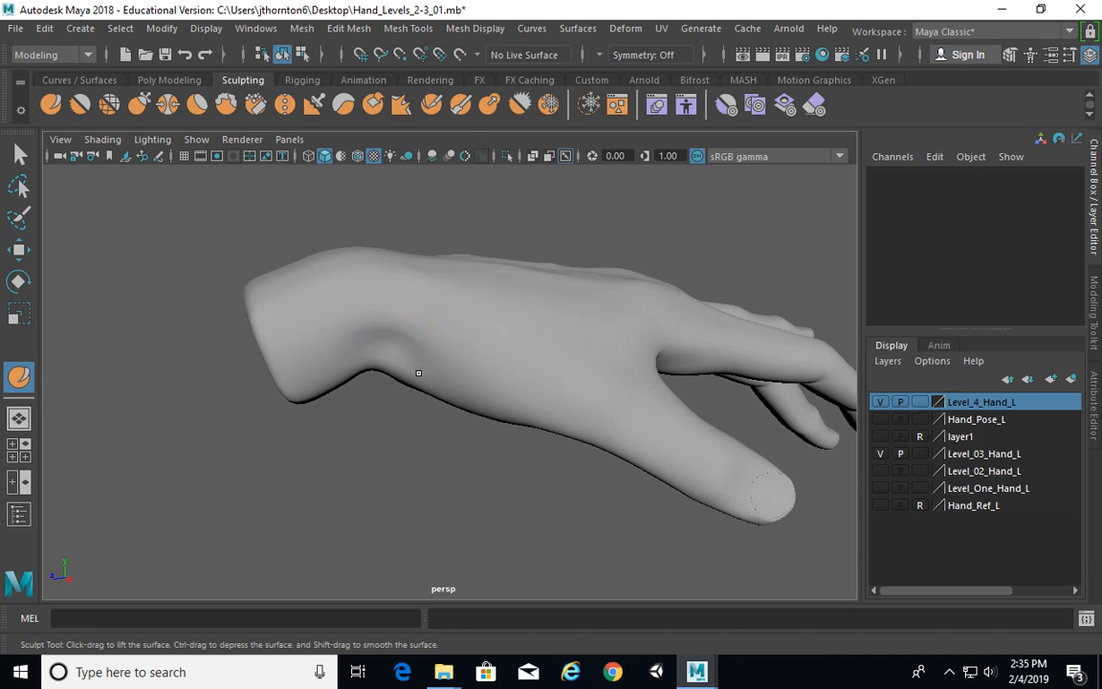
left_click_drag(418, 372, 398, 345, "alt")
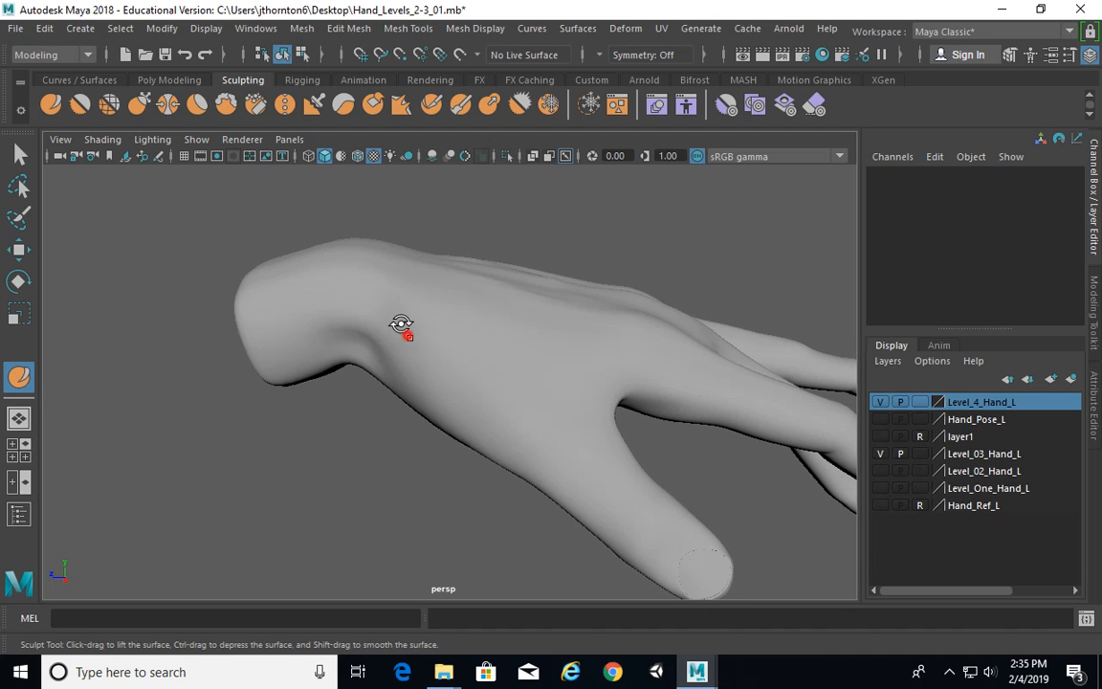
scroll(408, 335, "down", 5)
left_click_drag(504, 335, 379, 309, "alt")
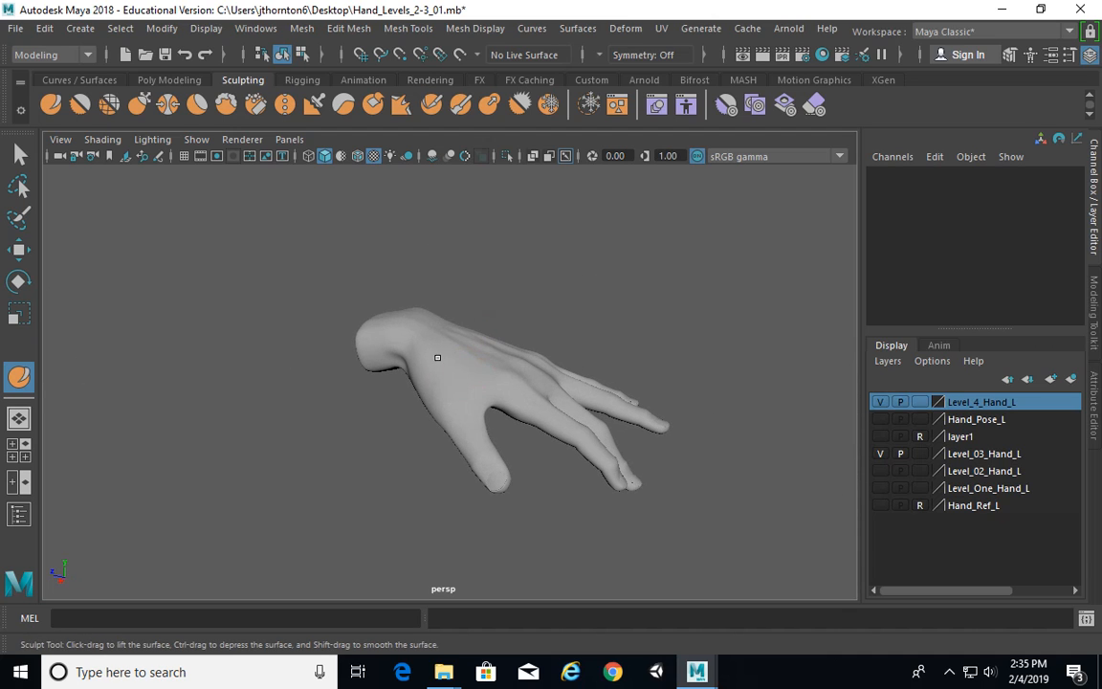
Reselect the hand mesh and adjust the Sculpt brush size for shaping the thumb side of the wrist
left_click(466, 332)
left_click_drag(467, 369, 131, 301, "alt")
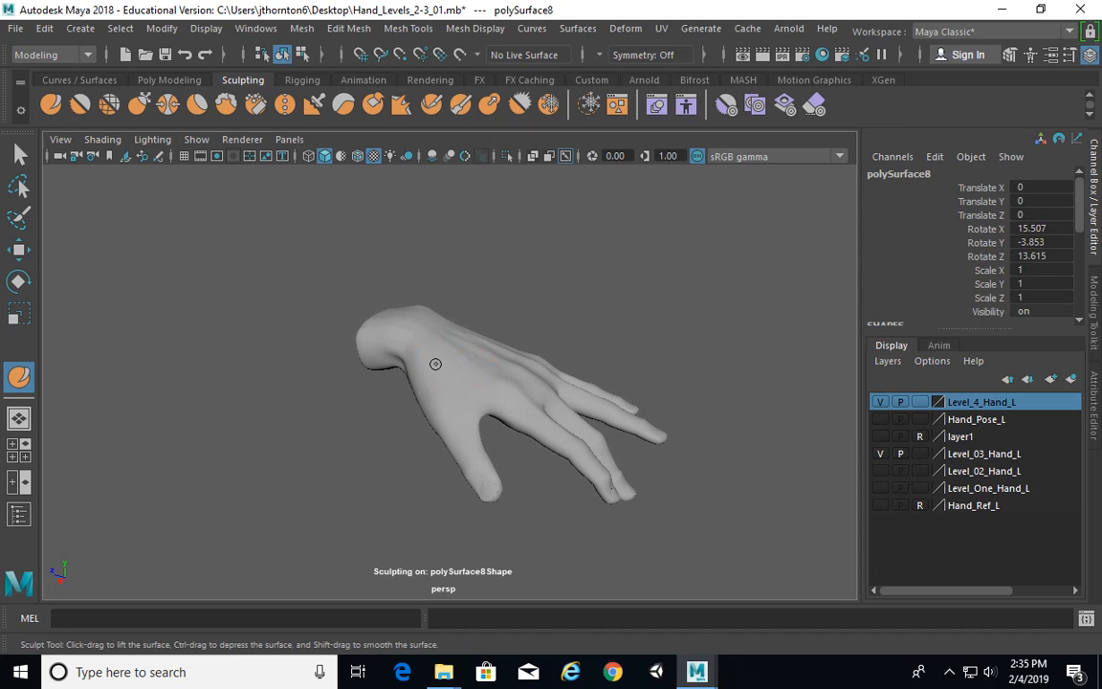
key("b")
mouse_move(436, 365)
left_mouse_down()
mouse_move(457, 365)
mouse_move(432, 314)
left_mouse_up()
scroll(405, 382, "up", 5)
right_click_drag(385, 335, 476, 342, "alt")
Sculpt the hollow where the thumb base meets the wrist and smooth its edges
left_click_drag(443, 365, 433, 369, "alt")
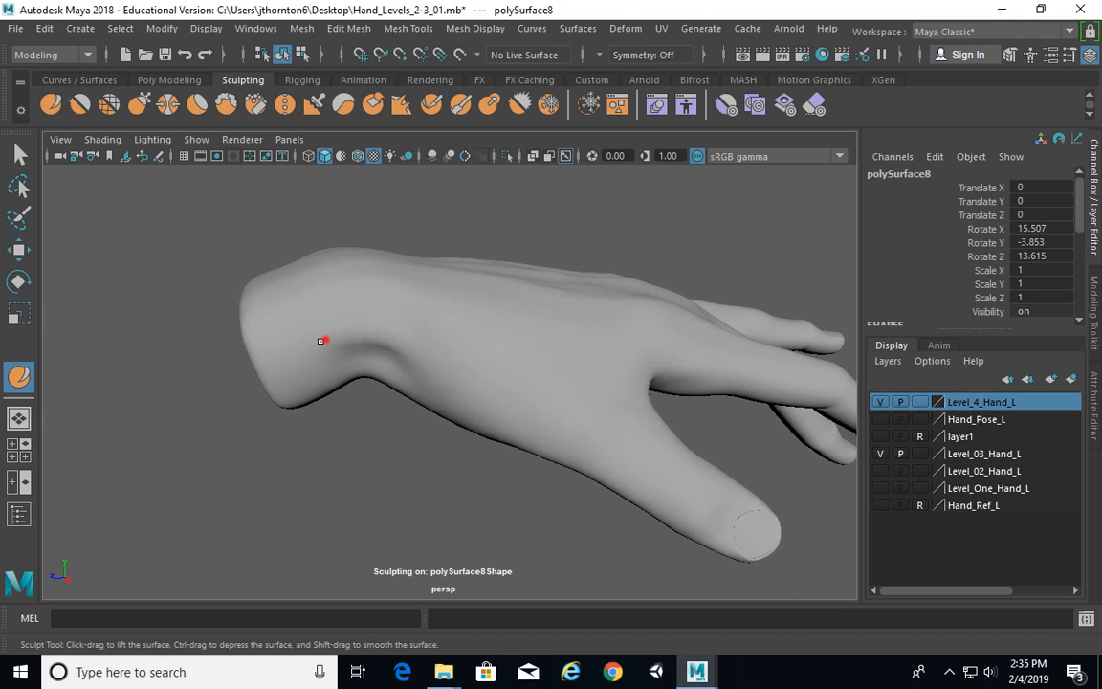
left_click_drag(388, 295, 452, 377, "alt")
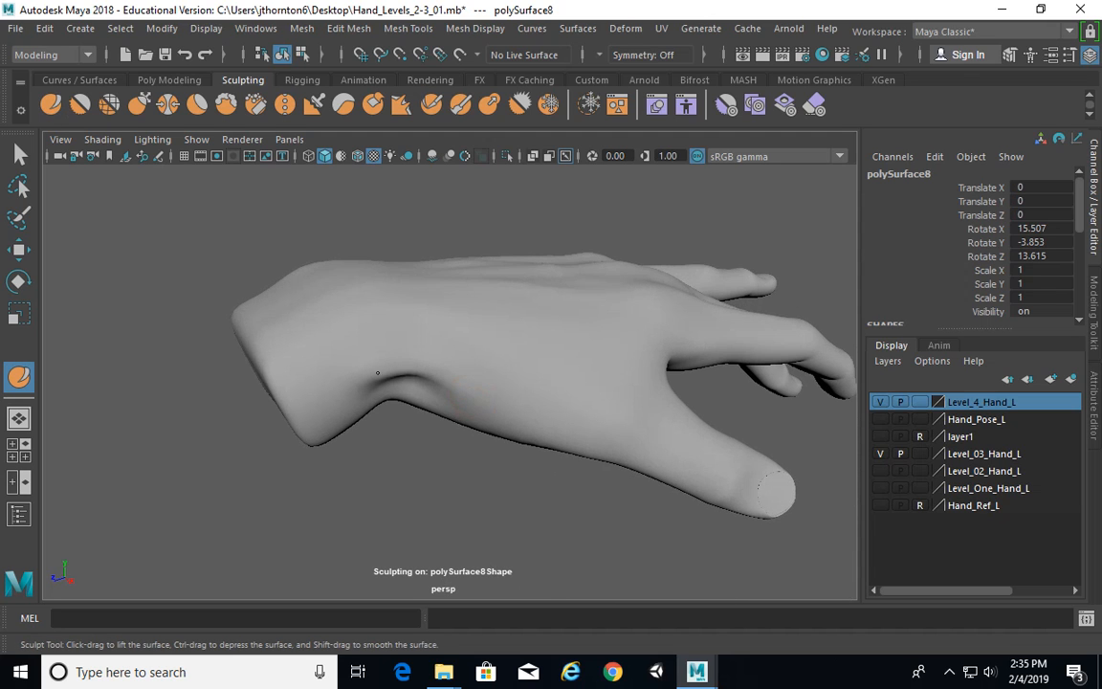
mouse_move(595, 410)
left_mouse_down("alt")
mouse_move(676, 406)
mouse_move(617, 410)
mouse_move(584, 387)
left_mouse_up("alt")
left_click_drag(353, 353, 395, 334, "shift")
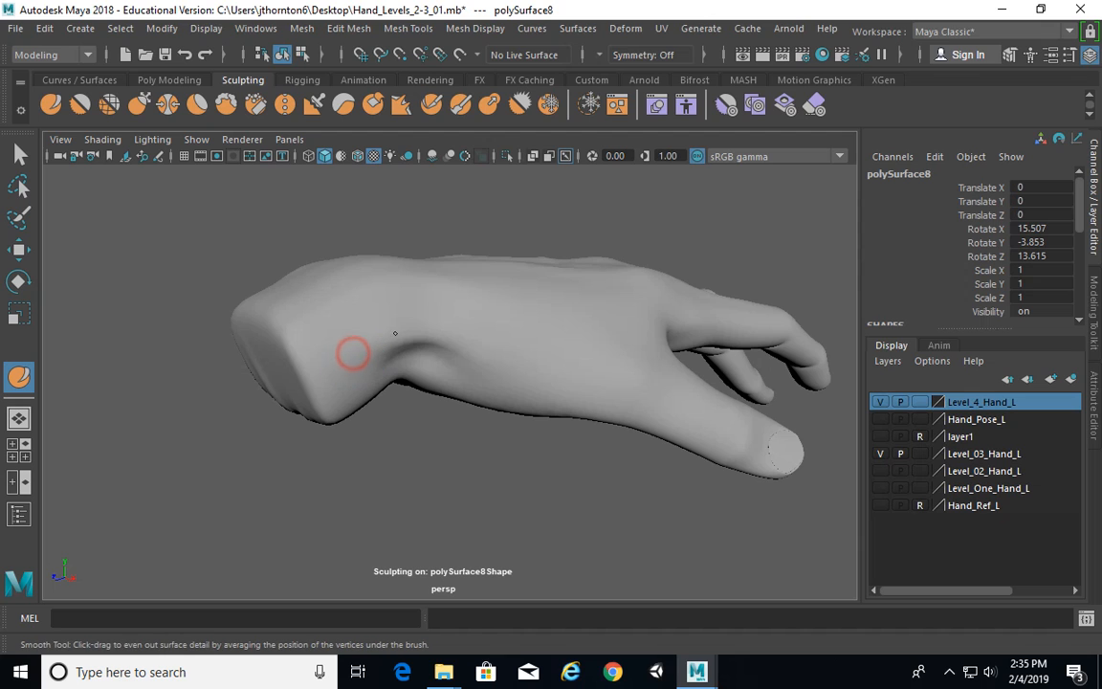
Smooth the thumb side of the wrist and depress the surface on its underside
mouse_move(460, 352)
left_mouse_down("alt")
mouse_move(512, 366)
mouse_move(512, 296)
mouse_move(438, 263)
left_mouse_up("alt")
left_click_drag(354, 225, 478, 268, "alt")
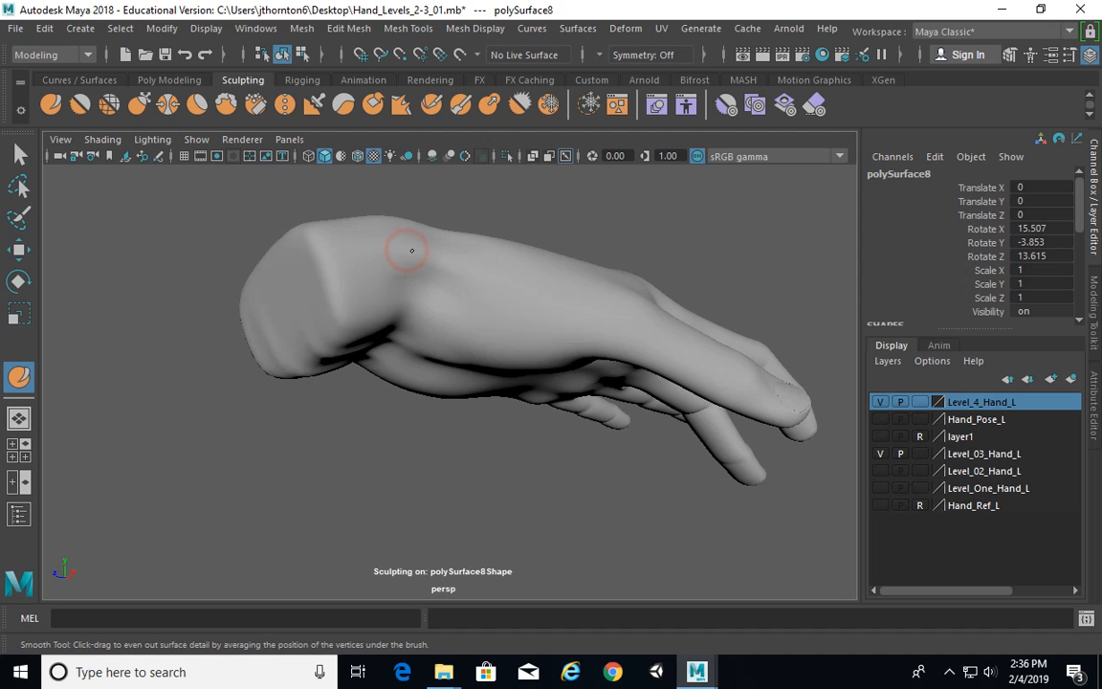
mouse_move(585, 327)
left_mouse_down("alt")
mouse_move(477, 414)
mouse_move(502, 465)
mouse_move(538, 396)
mouse_move(521, 334)
left_mouse_up("alt")
mouse_move(349, 317)
left_mouse_down("ctrl")
mouse_move(534, 359)
mouse_move(328, 345)
left_mouse_up("ctrl")
left_click_drag(538, 437, 605, 381, "alt")
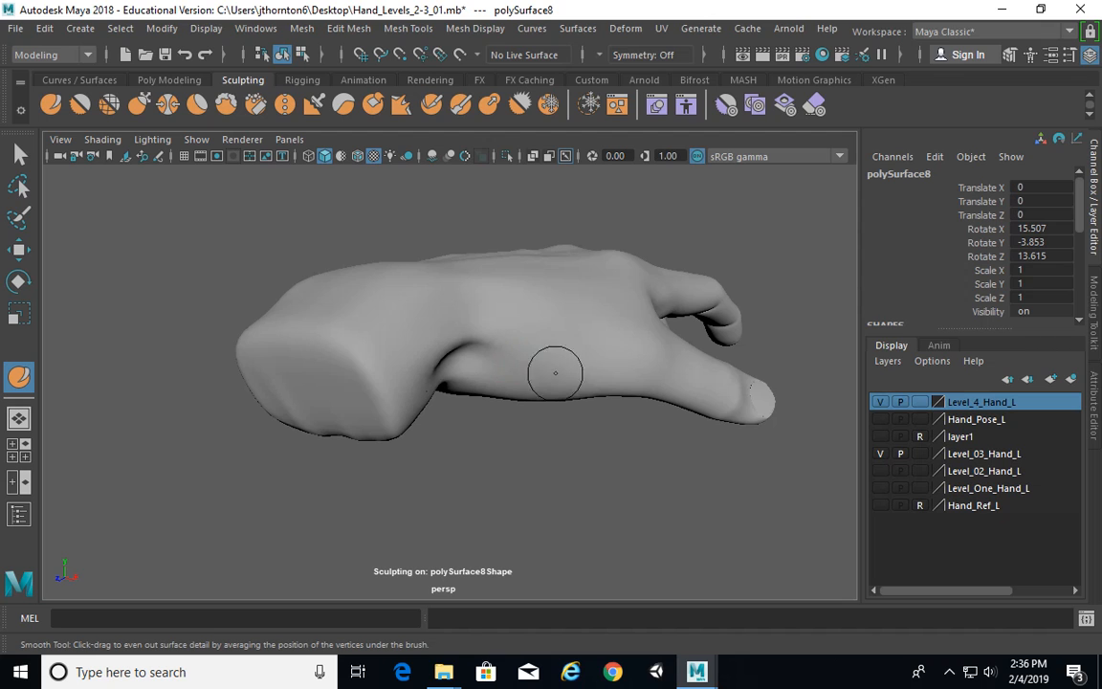
Smooth the transition from the wrist hollow into the thumb side of the back of the hand
mouse_move(555, 372)
left_mouse_down("alt")
mouse_move(527, 364)
mouse_move(509, 396)
mouse_move(491, 350)
mouse_move(403, 383)
mouse_move(499, 328)
mouse_move(667, 299)
mouse_move(566, 320)
mouse_move(529, 382)
mouse_move(558, 376)
mouse_move(574, 363)
mouse_move(484, 332)
mouse_move(533, 340)
mouse_move(417, 332)
mouse_move(387, 389)
mouse_move(310, 389)
mouse_move(375, 411)
mouse_move(585, 369)
left_mouse_up("alt")
scroll(379, 396, "up", 5)
left_click_drag(403, 372, 406, 348, "shift")
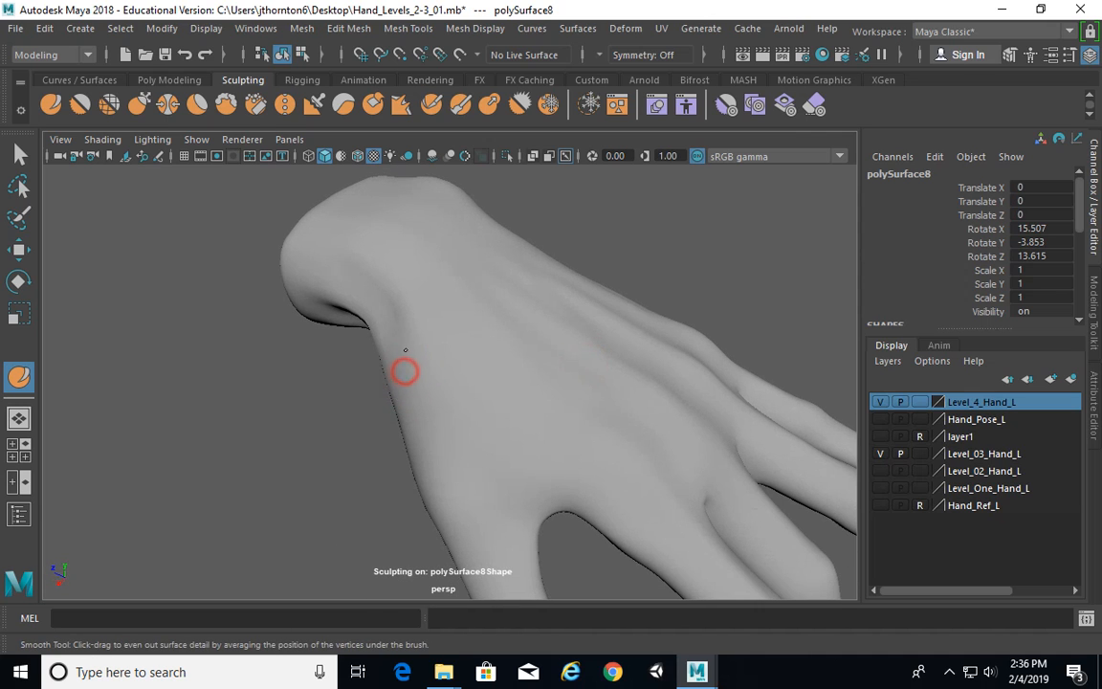
mouse_move(483, 387)
left_mouse_down("alt")
mouse_move(509, 382)
mouse_move(424, 338)
left_mouse_up("alt")
left_click_drag(489, 402, 490, 426, "alt")
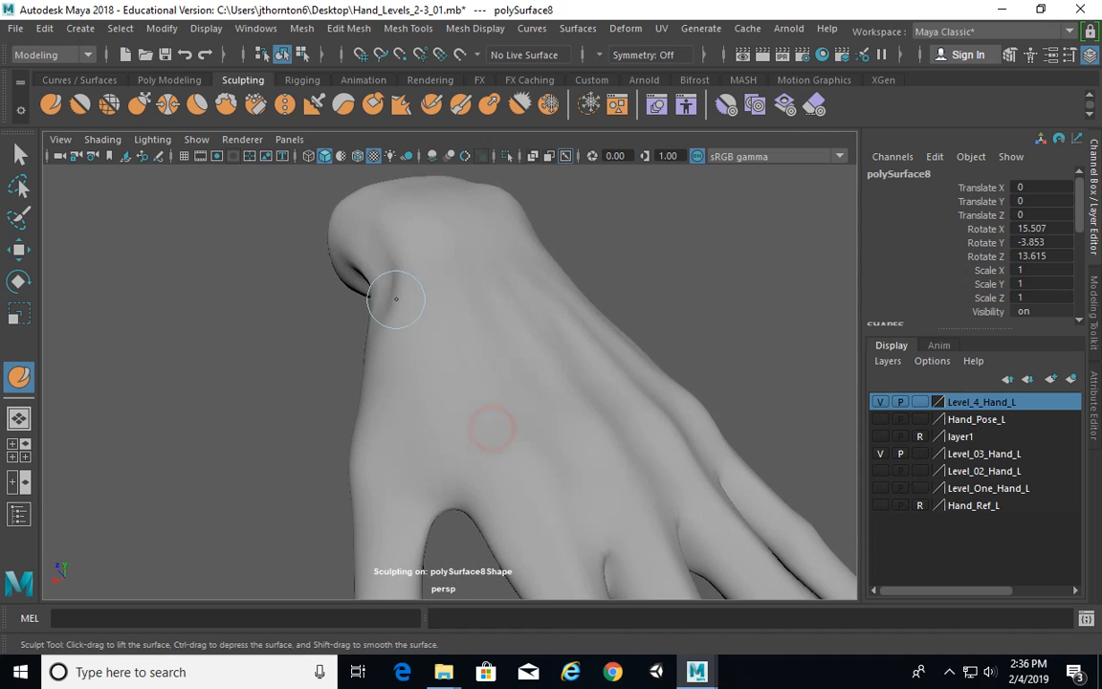
mouse_move(512, 315)
left_mouse_down("alt")
mouse_move(423, 323)
mouse_move(656, 315)
mouse_move(555, 277)
mouse_move(687, 257)
mouse_move(528, 255)
left_mouse_up("alt")
Sculpt lengthwise tendons on the palm side of the wrist and smooth them into the surface
mouse_move(585, 283)
left_mouse_down("alt")
mouse_move(586, 333)
mouse_move(630, 332)
mouse_move(622, 392)
left_mouse_up("alt")
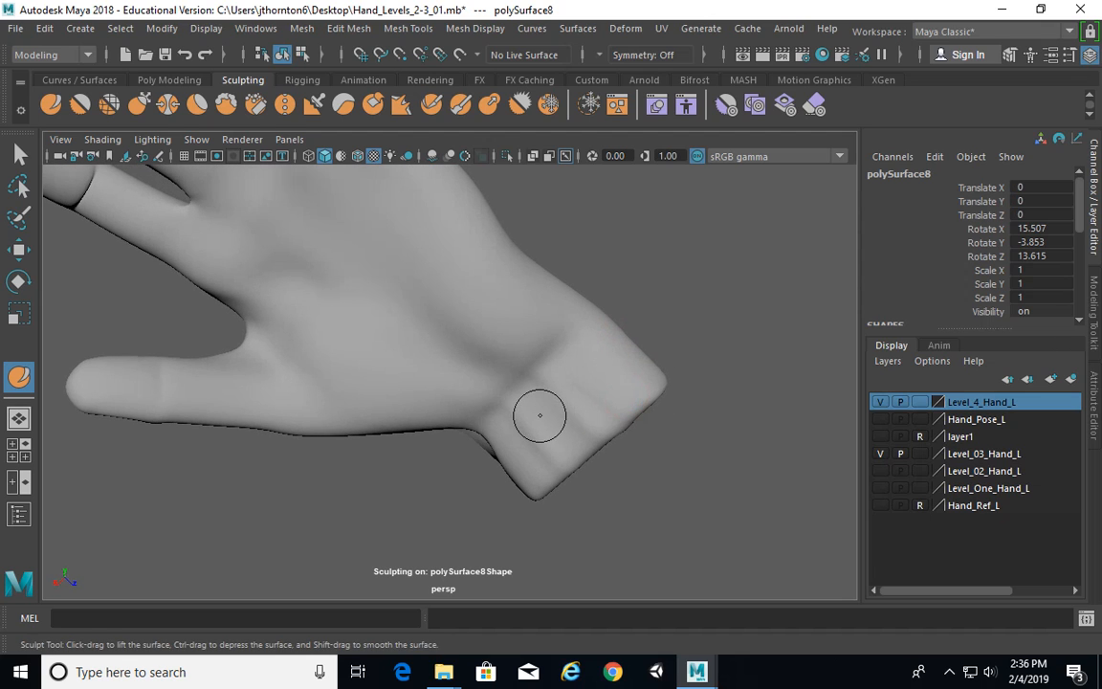
mouse_move(539, 416)
left_mouse_down("alt")
mouse_move(538, 376)
mouse_move(598, 496)
mouse_move(572, 433)
left_mouse_up("alt")
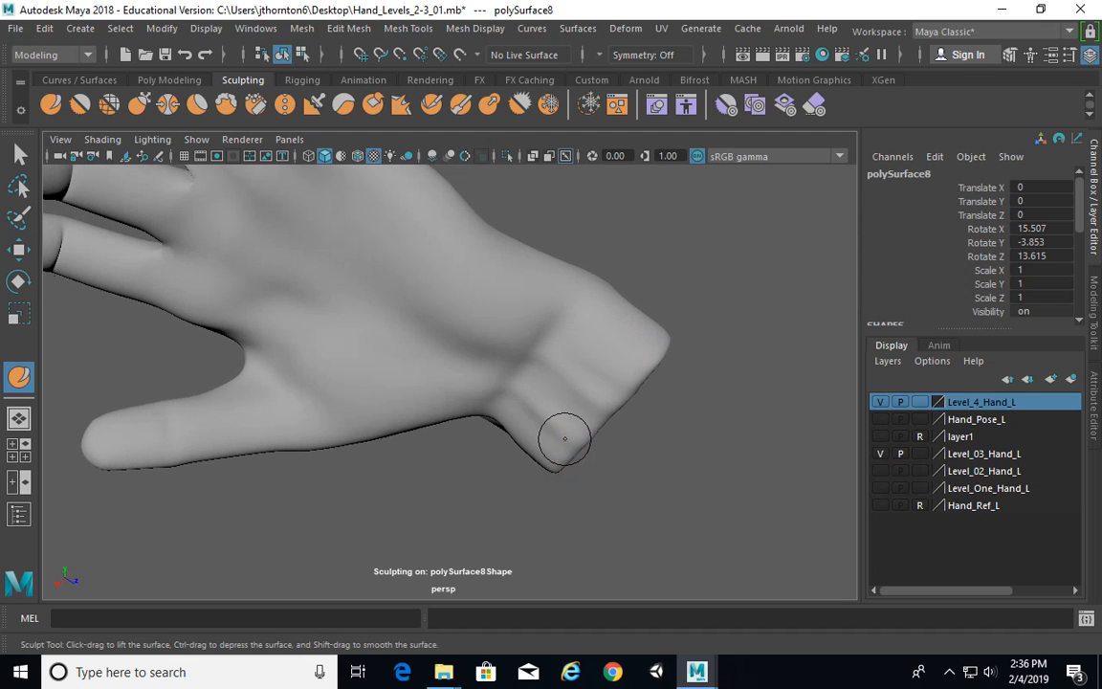
left_click_drag(547, 359, 557, 369)
left_click_drag(612, 397, 541, 347, "shift")
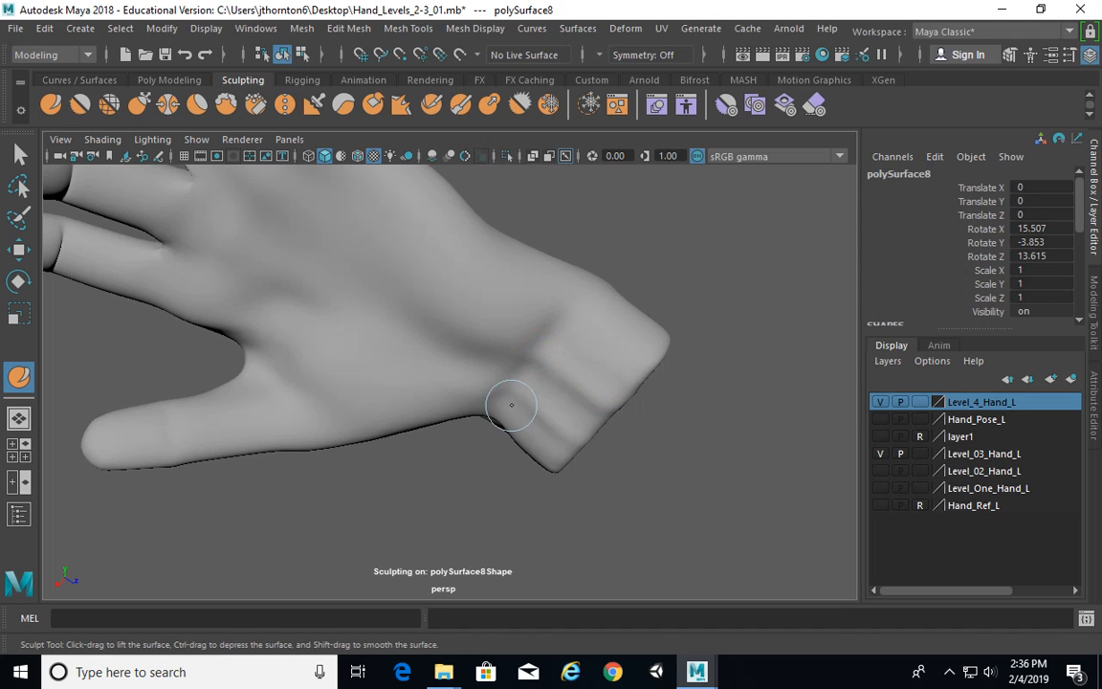
Shrink the Sculpt brush and carve creases in the palm below the index and middle fingers
mouse_move(552, 421)
left_mouse_down("alt")
mouse_move(525, 405)
mouse_move(536, 339)
mouse_move(573, 271)
mouse_move(456, 396)
mouse_move(476, 469)
mouse_move(424, 373)
left_mouse_up("alt")
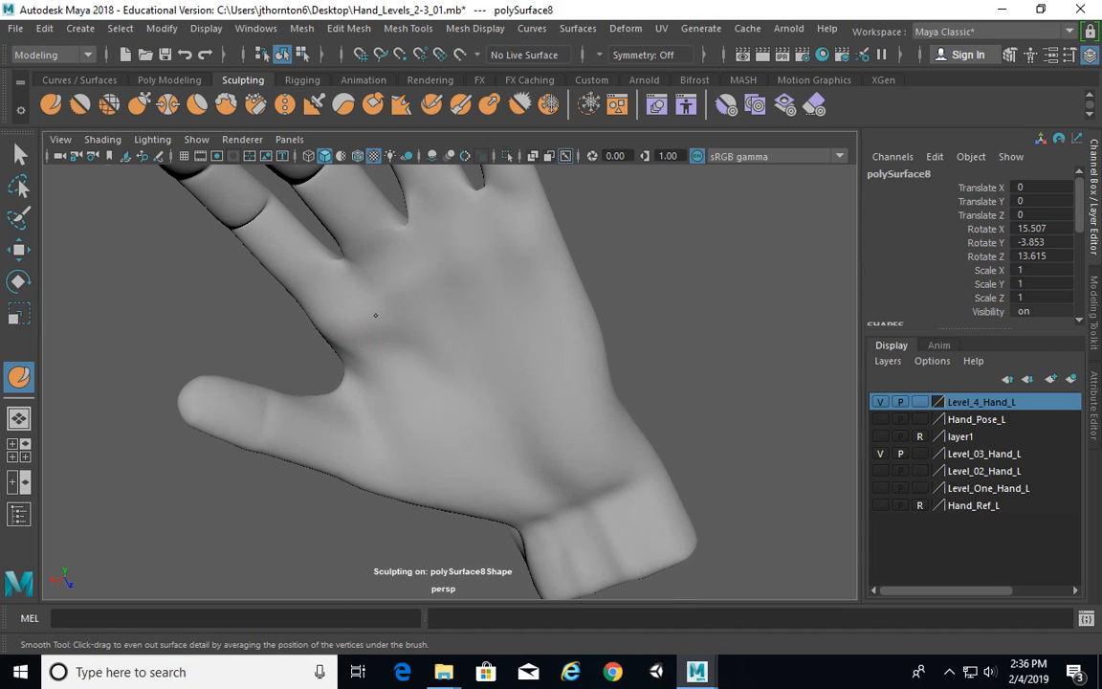
key("Caps_Lock")
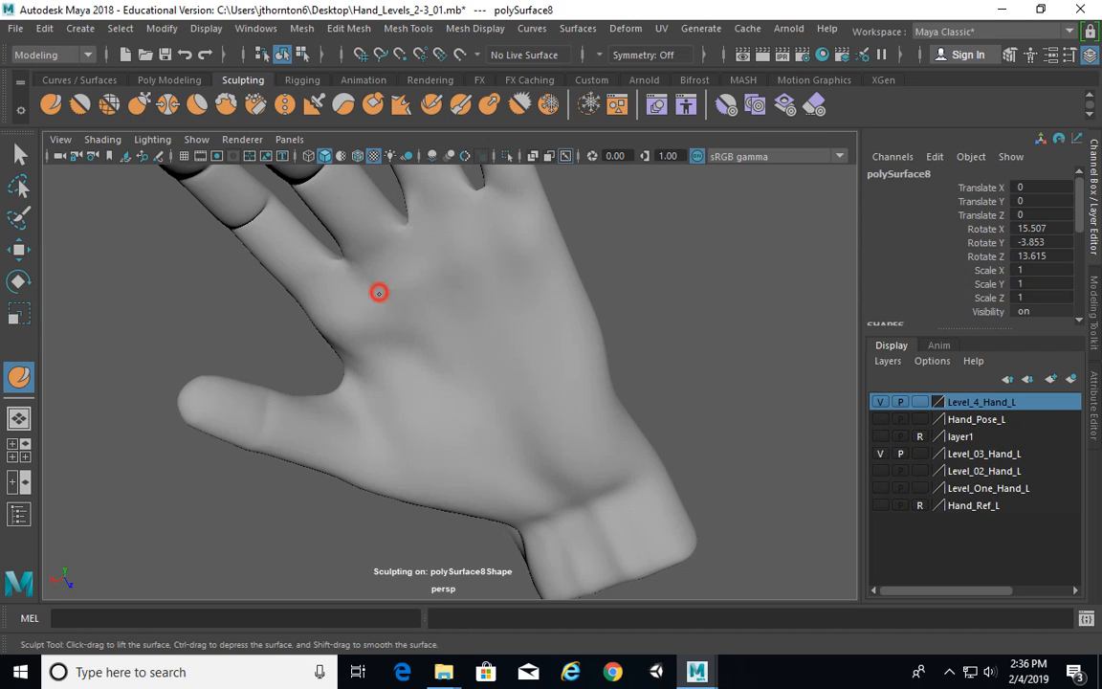
mouse_move(398, 325)
left_mouse_down("alt")
mouse_move(509, 302)
mouse_move(404, 278)
left_mouse_up("alt")
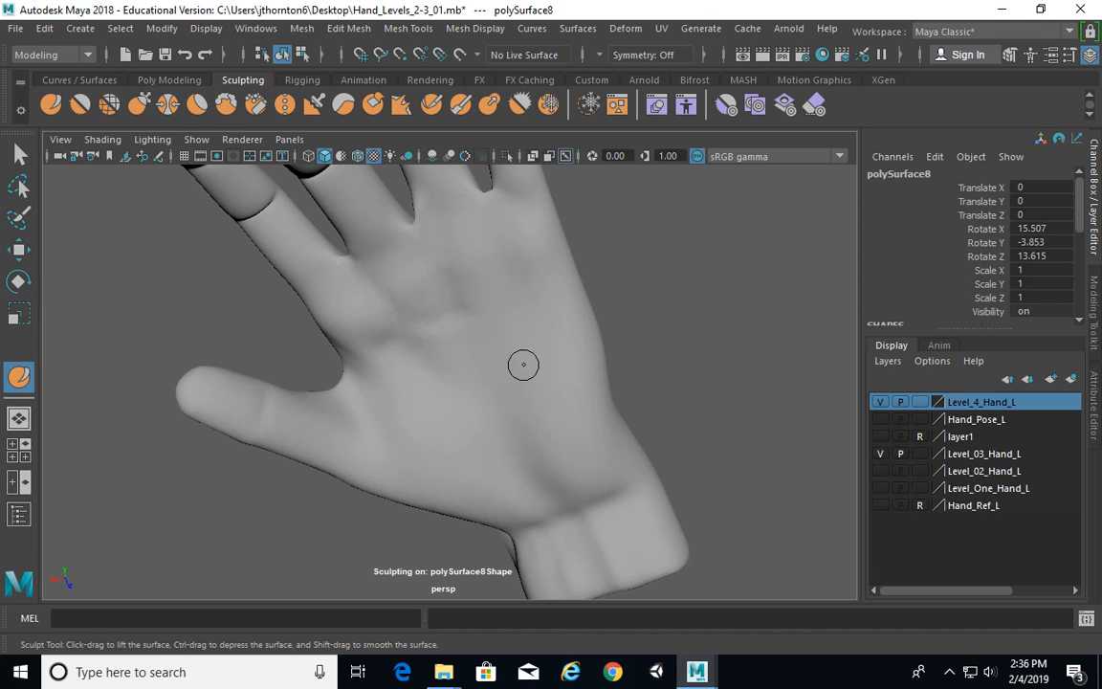
mouse_move(436, 300)
left_mouse_down("alt")
mouse_move(539, 253)
mouse_move(559, 271)
mouse_move(439, 302)
left_mouse_up("alt")
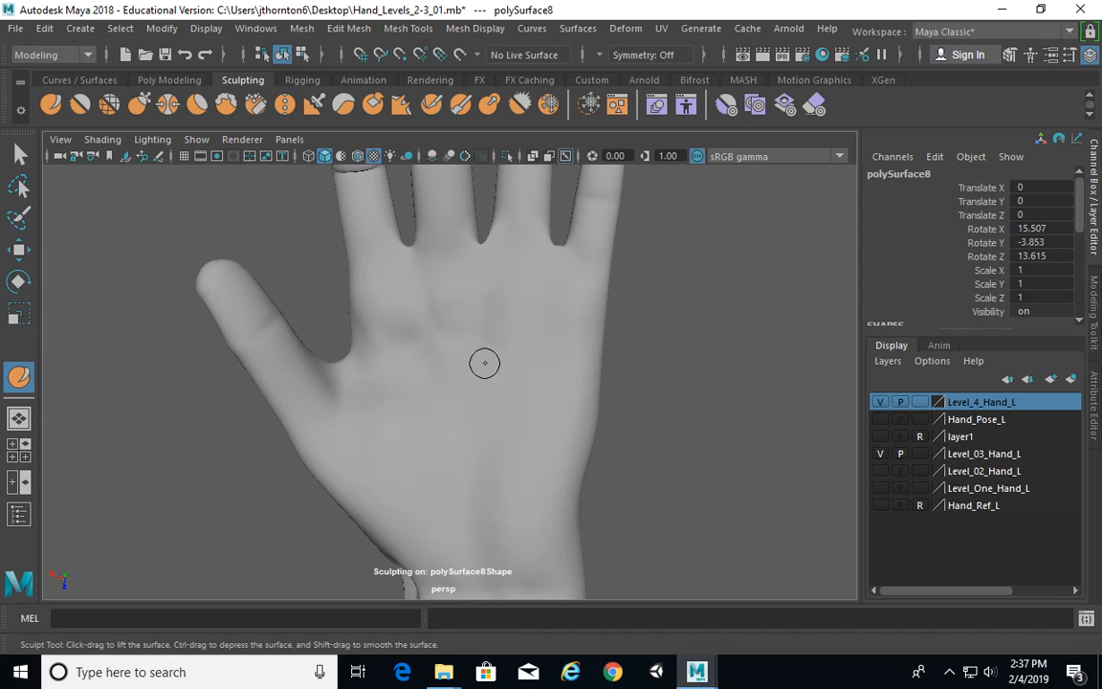
Extend the upper palm crease from below the index finger across to the little-finger edge of the hand
mouse_move(484, 363)
left_mouse_down("alt")
mouse_move(473, 413)
mouse_move(440, 328)
left_mouse_up("alt")
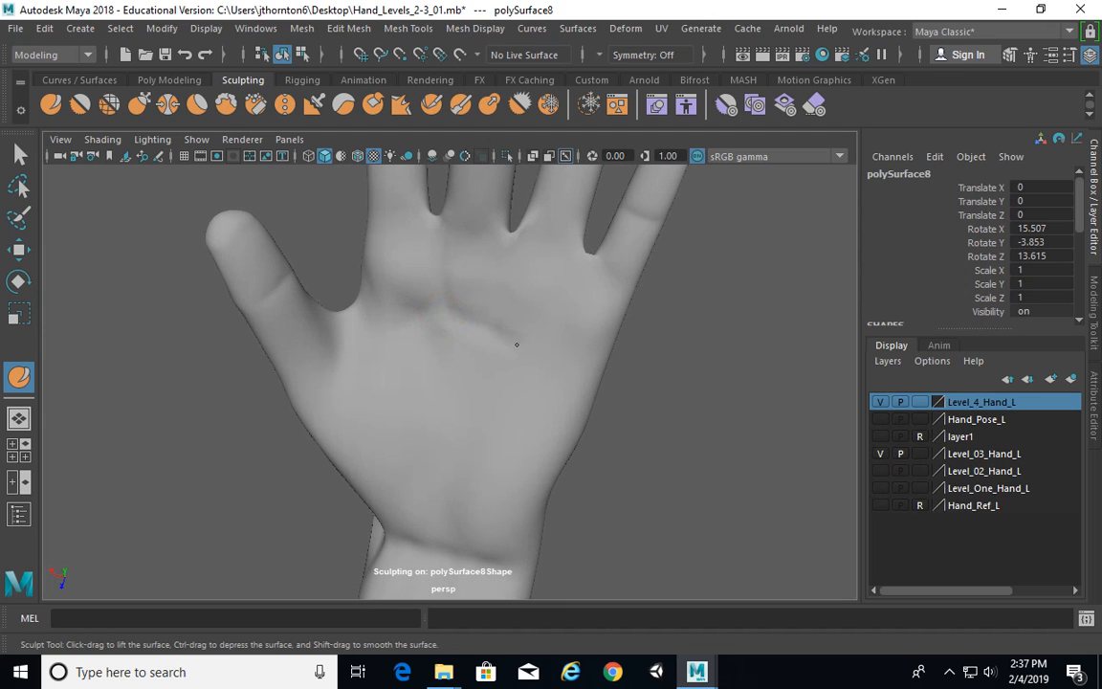
left_click_drag(565, 418, 566, 401, "alt")
left_click_drag(617, 347, 619, 367, "alt")
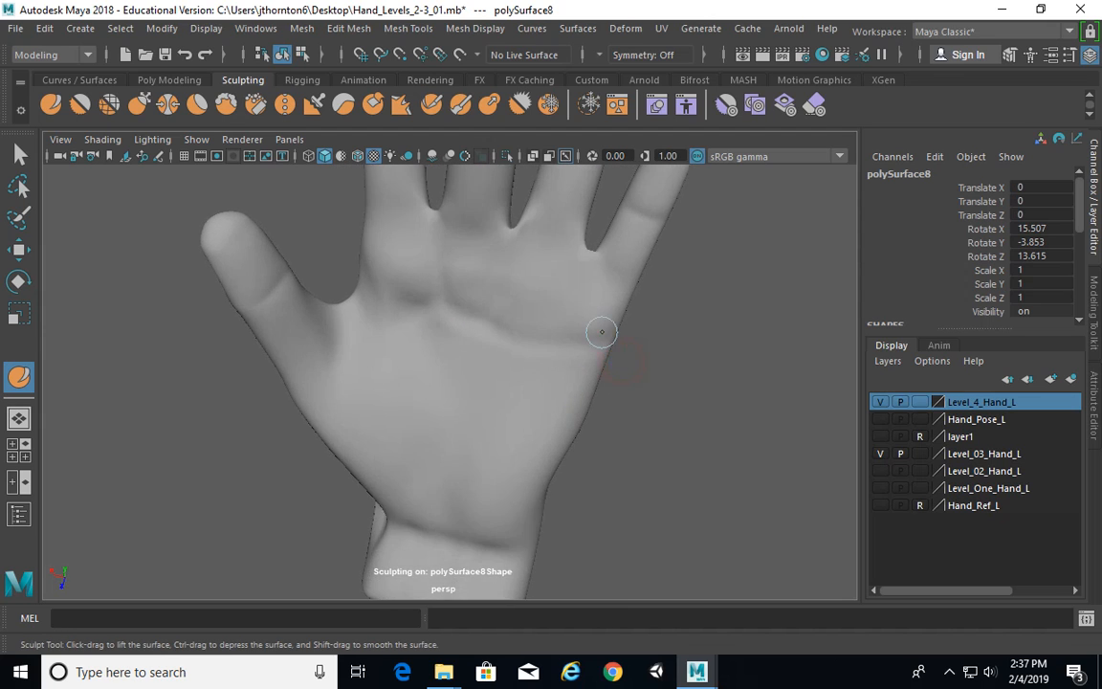
Enlarge the brush and smooth the upper palm crease to soften it
mouse_move(597, 327)
left_mouse_down("shift")
mouse_move(578, 347)
mouse_move(483, 325)
mouse_move(493, 346)
left_mouse_up("shift")
key("b")
left_click_drag(510, 314, 466, 308, "shift")
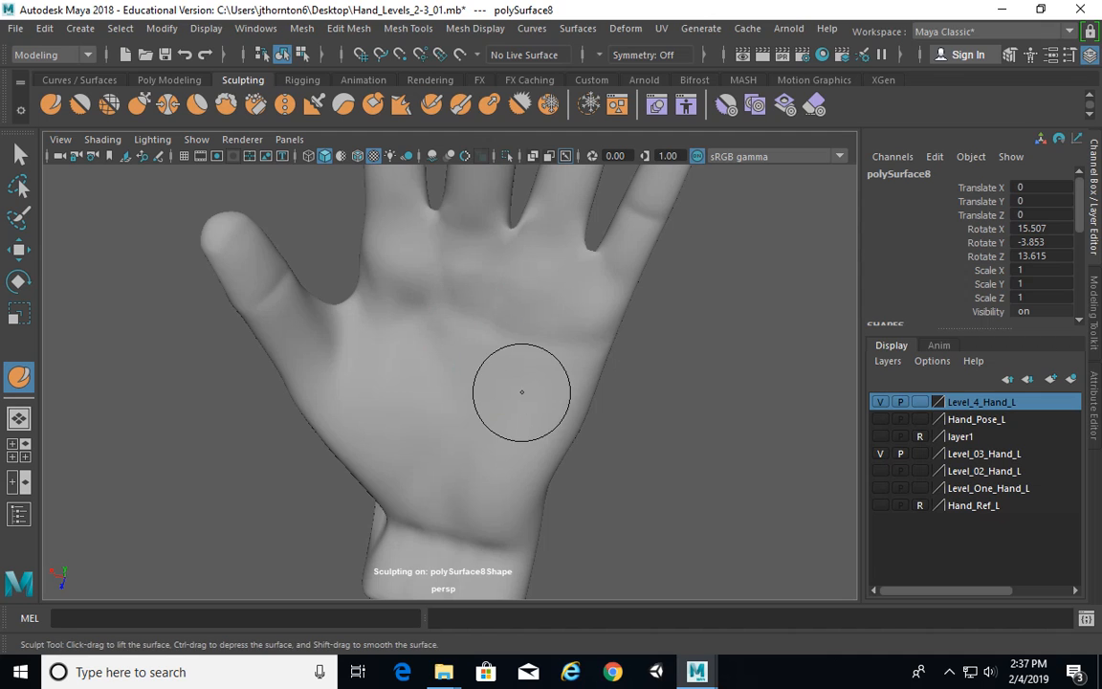
Resize the brush and carve a lengthwise crease up the palm's centre and a curved crease around the thumb base
mouse_move(469, 451)
left_mouse_down("alt")
mouse_move(448, 403)
mouse_move(479, 411)
mouse_move(516, 399)
mouse_move(476, 419)
left_mouse_up("alt")
key("b")
key("b")
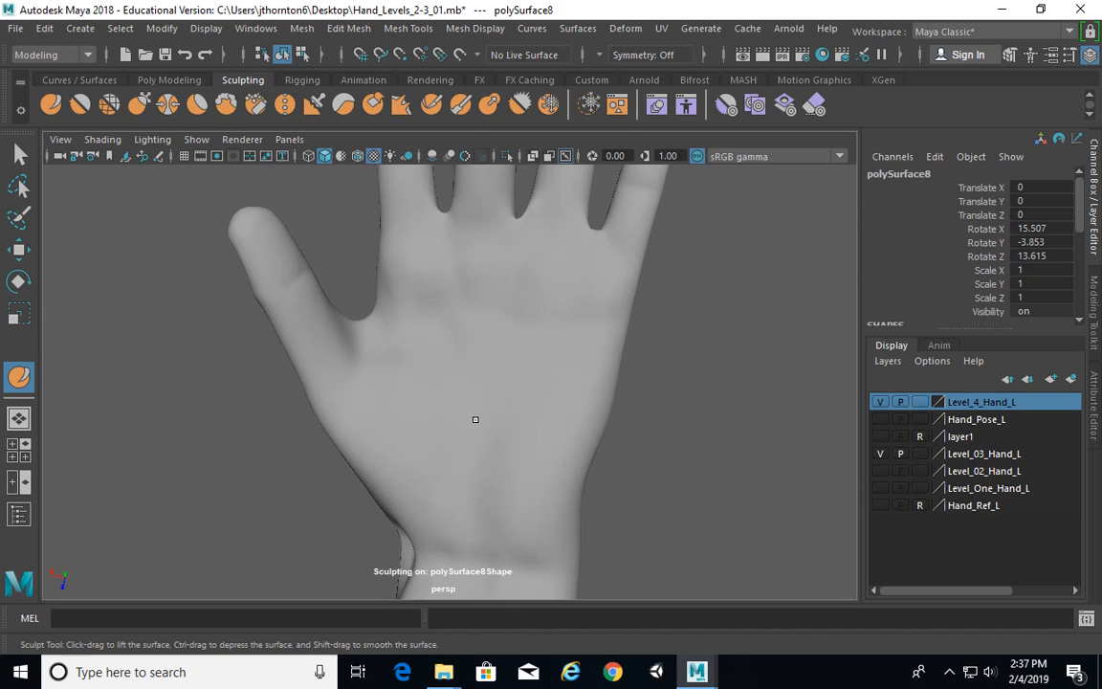
middle_click_drag(482, 444, 476, 420, "alt")
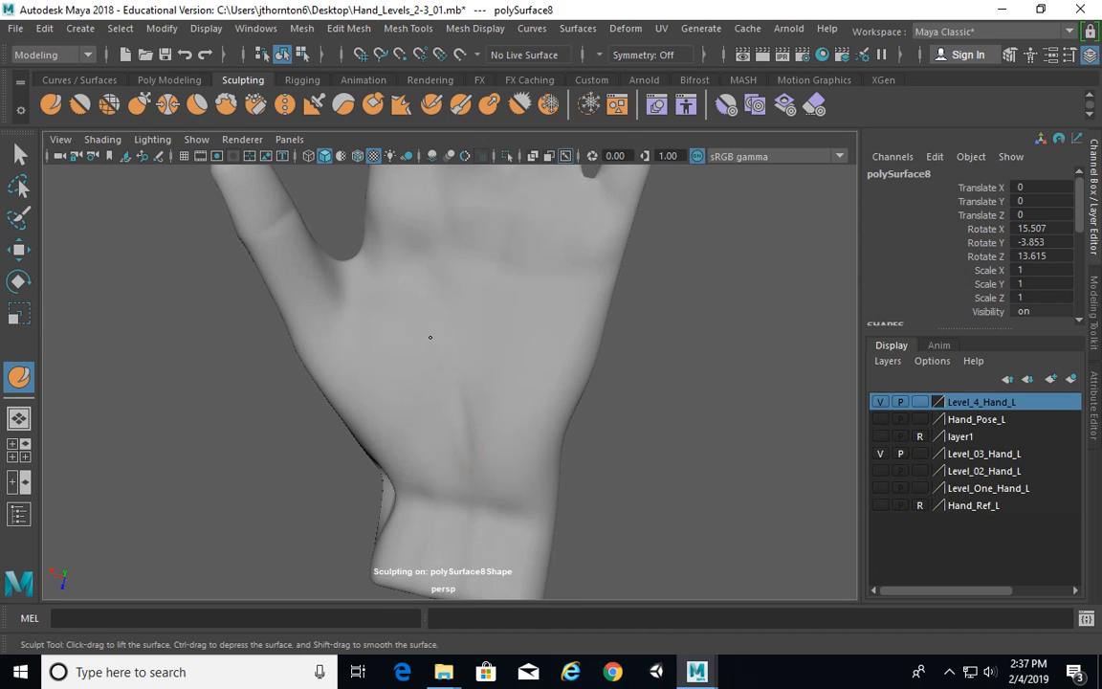
left_click_drag(522, 460, 459, 419, "alt")
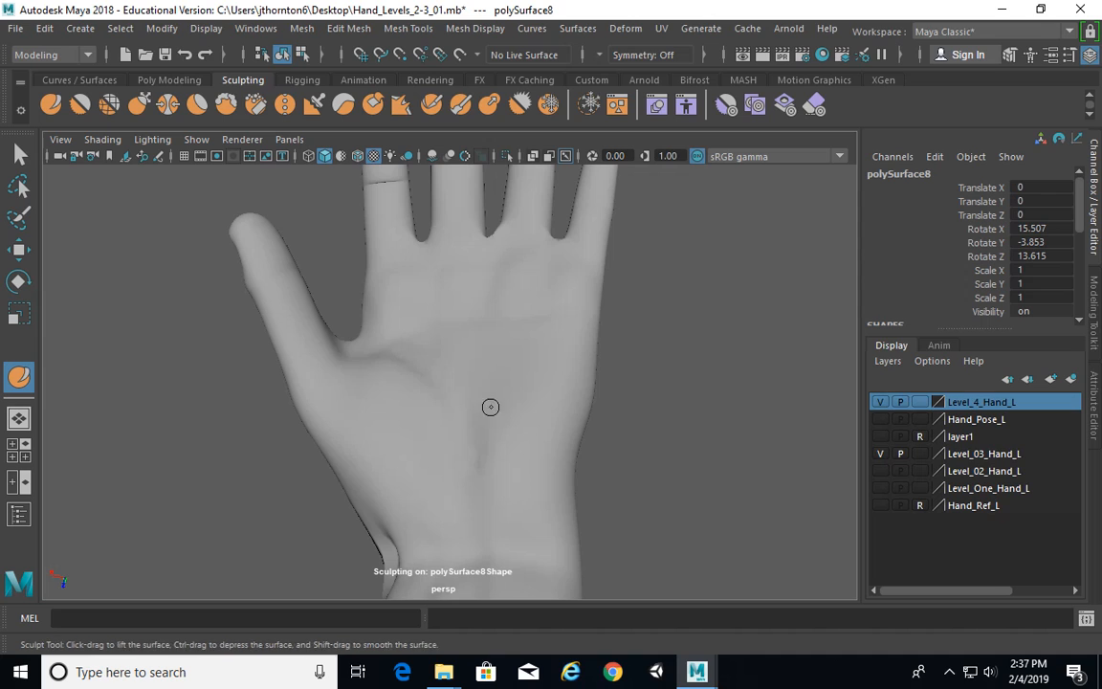
Extend and soften the diagonal palm crease running from below the index finger toward the little-finger side of the palm
mouse_move(490, 405)
left_mouse_down("alt")
mouse_move(566, 487)
mouse_move(454, 444)
mouse_move(373, 388)
left_mouse_up("alt")
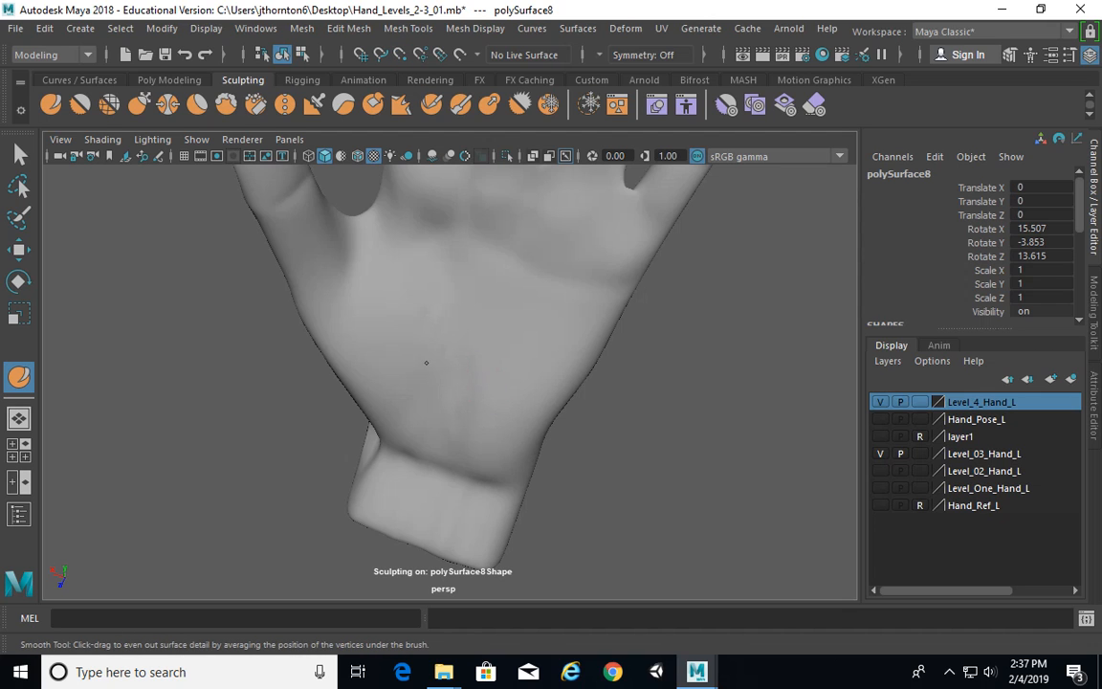
mouse_move(462, 430)
left_mouse_down("alt")
mouse_move(509, 369)
mouse_move(470, 347)
mouse_move(484, 389)
mouse_move(483, 352)
mouse_move(469, 350)
left_mouse_up("alt")
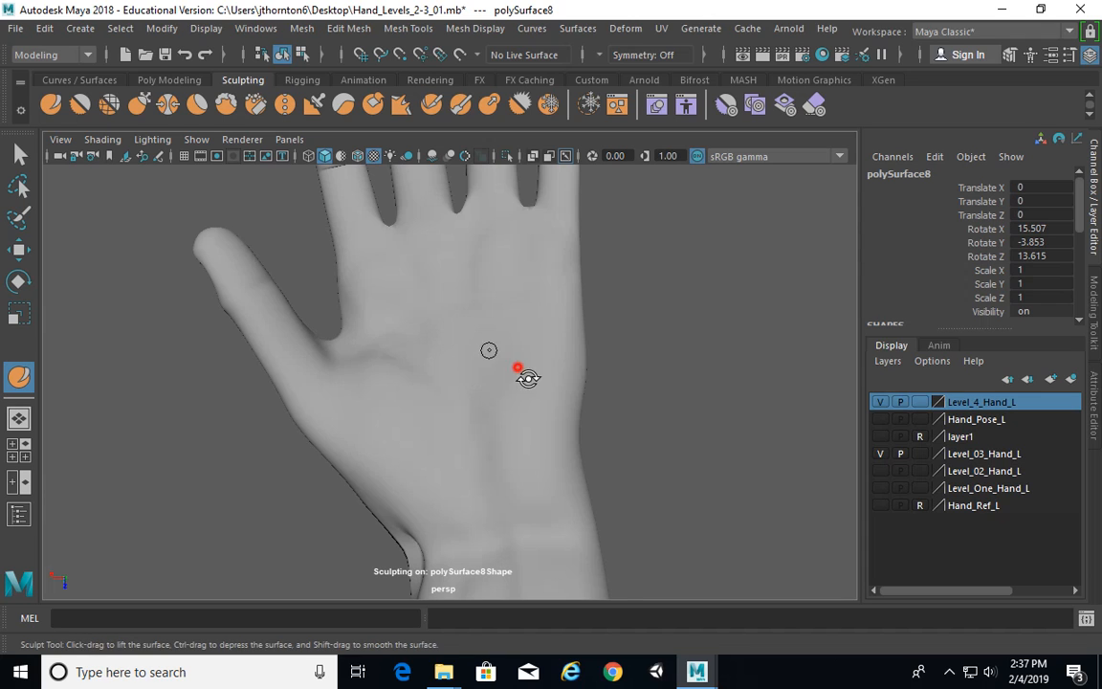
mouse_move(526, 376)
left_mouse_down("alt")
mouse_move(479, 401)
mouse_move(499, 332)
mouse_move(512, 392)
left_mouse_up("alt")
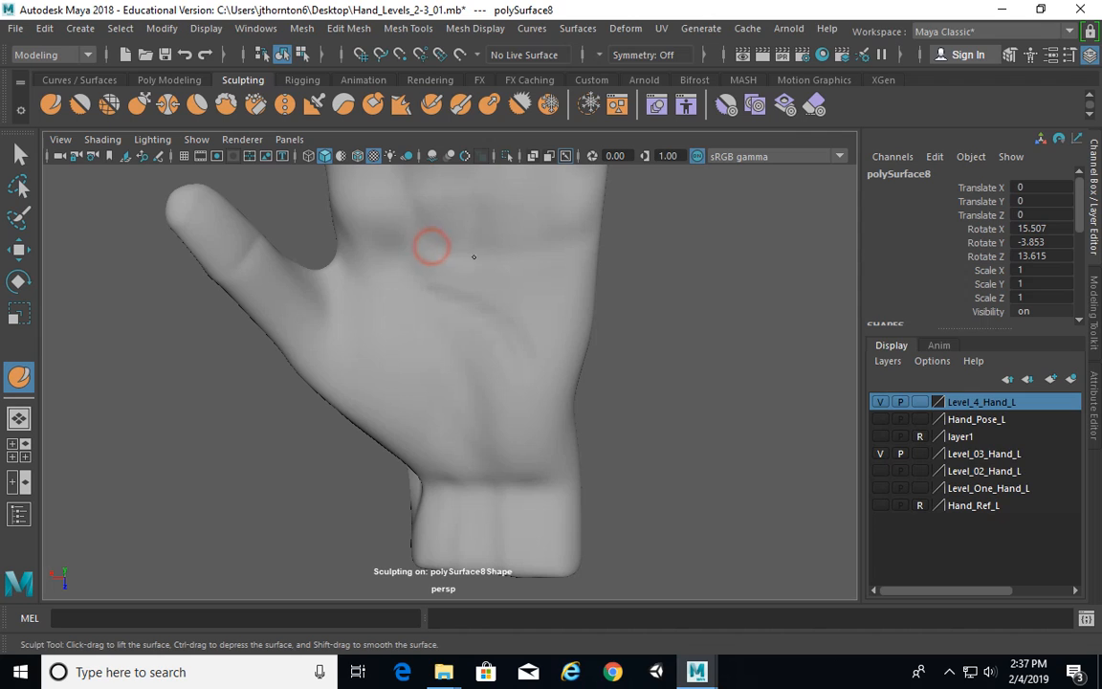
left_click_drag(648, 278, 552, 318, "alt")
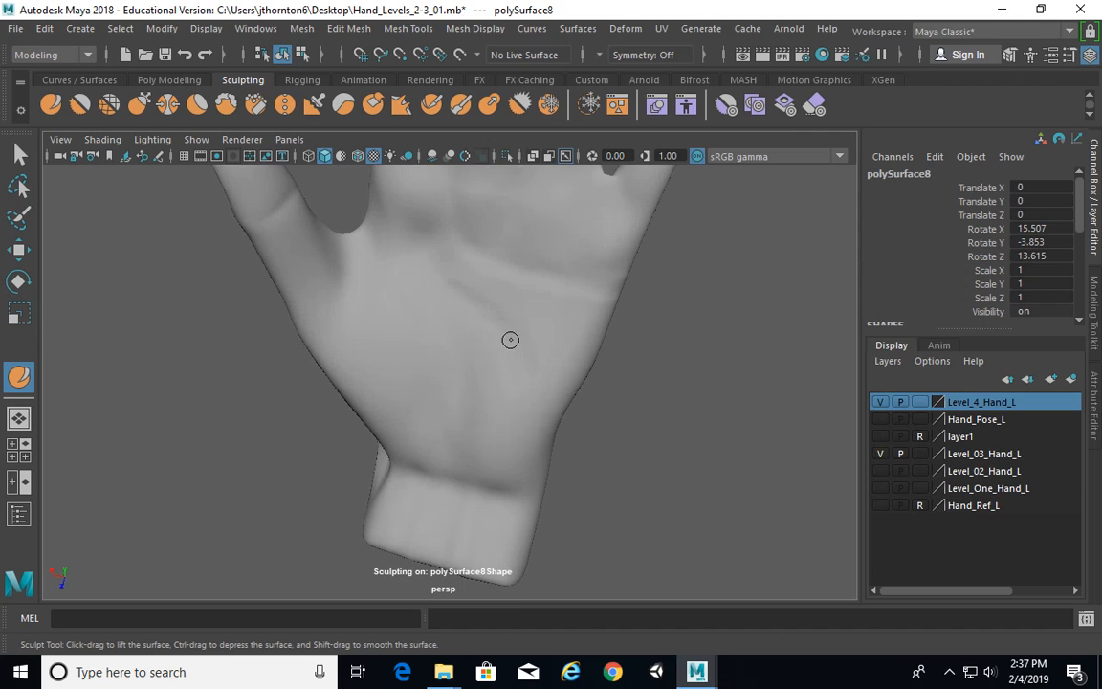
left_click_drag(498, 342, 464, 277, "ctrl")
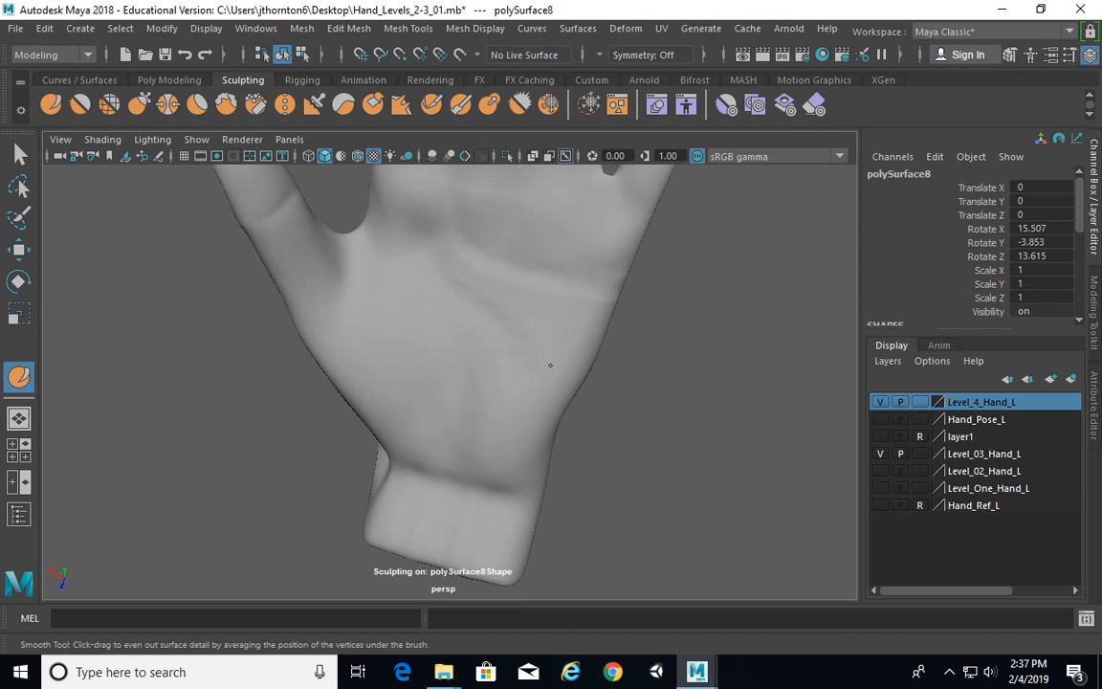
left_click_drag(429, 270, 410, 327, "alt")
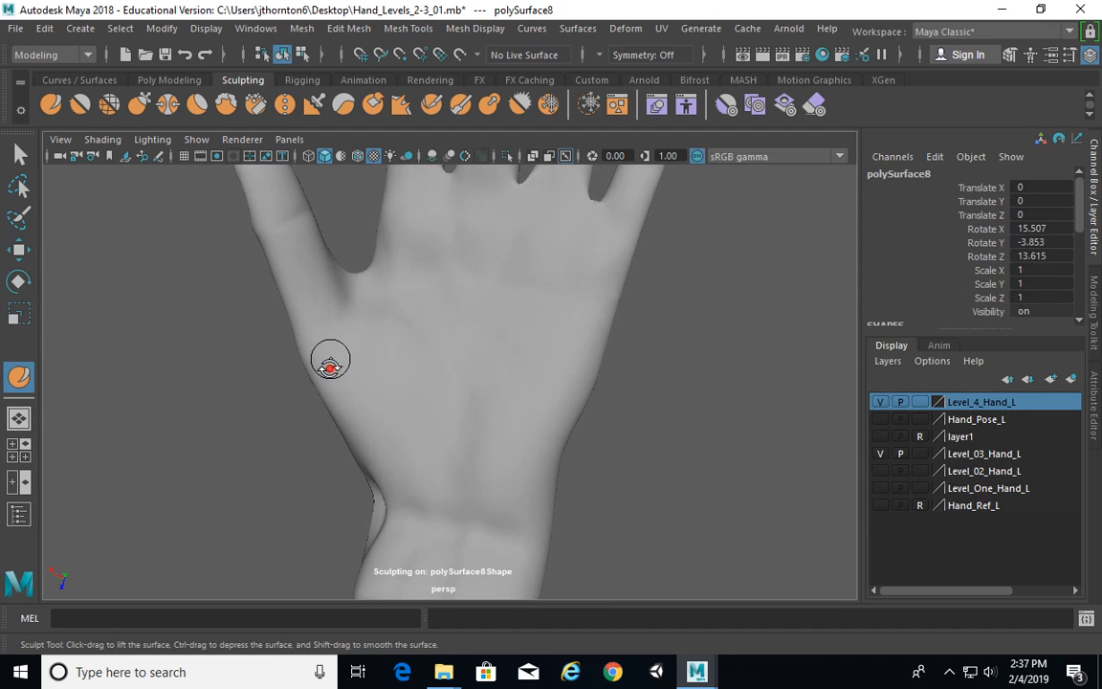
Enlarge the Sculpt brush and shape the thumb-base pad along the crease below the thumb web on the palm side
mouse_move(330, 363)
left_mouse_down("alt")
mouse_move(365, 352)
mouse_move(365, 374)
mouse_move(393, 383)
mouse_move(394, 372)
left_mouse_up("alt")
mouse_move(365, 305)
left_mouse_down()
mouse_move(335, 346)
mouse_move(308, 343)
left_mouse_up()
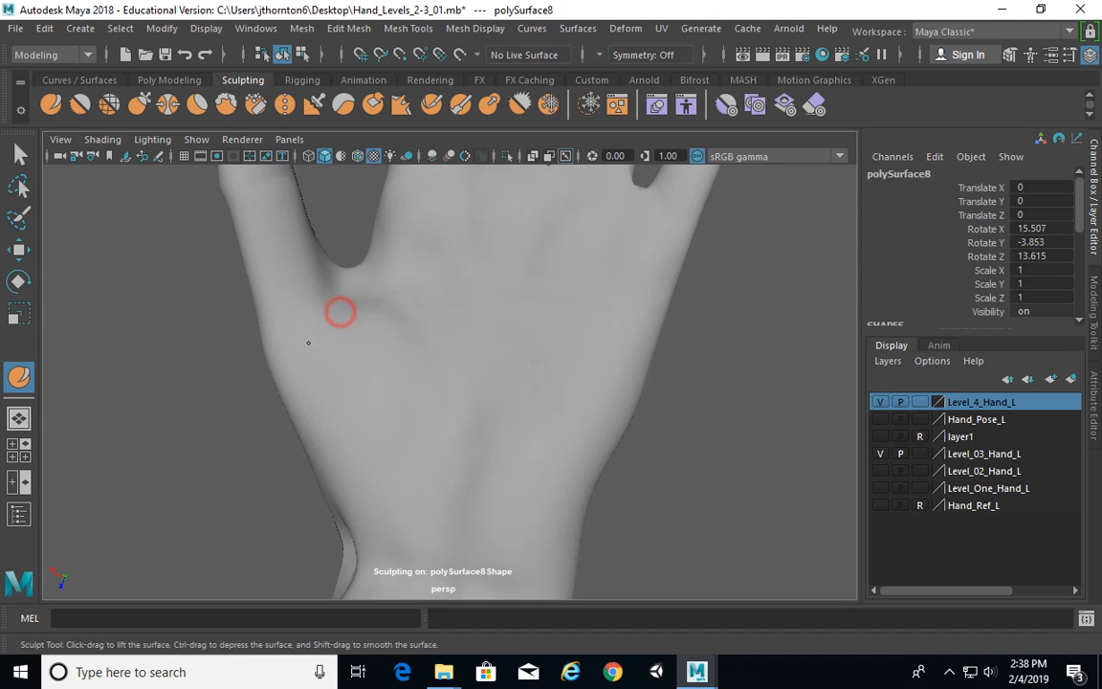
mouse_move(383, 373)
left_mouse_down("alt")
mouse_move(418, 307)
mouse_move(374, 376)
left_mouse_up("alt")
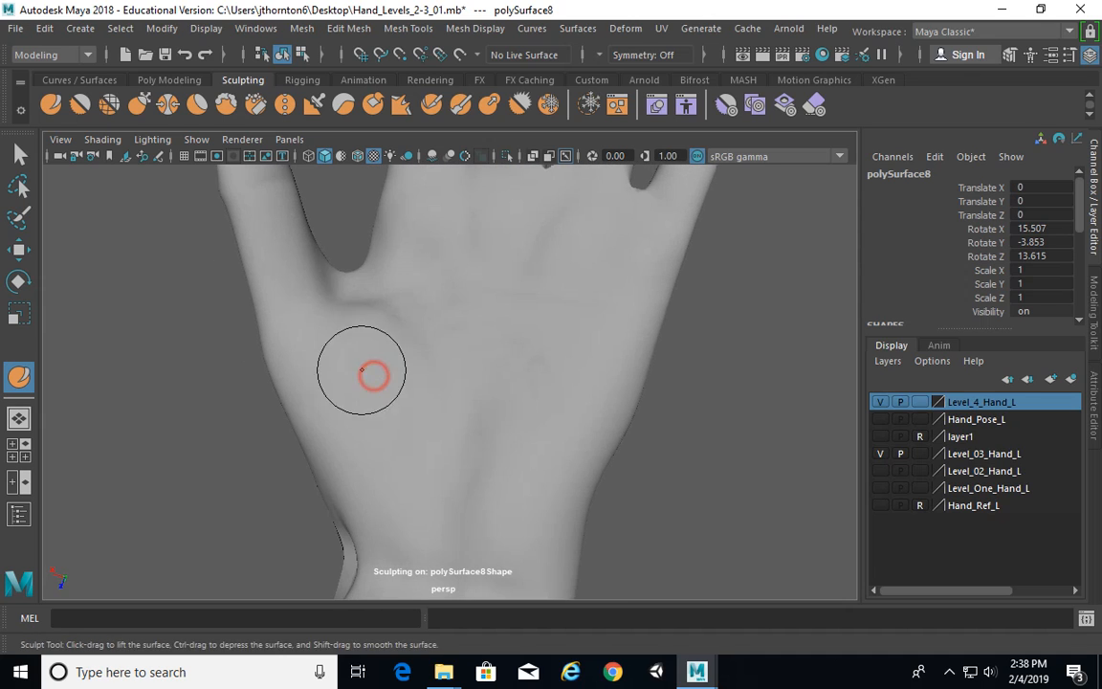
mouse_move(321, 295)
left_mouse_down()
mouse_move(300, 322)
mouse_move(356, 327)
left_mouse_up()
Sculpt the web between the thumb and index finger on the back of the hand
mouse_move(423, 318)
left_mouse_down("alt")
mouse_move(336, 306)
mouse_move(277, 315)
mouse_move(428, 401)
mouse_move(418, 288)
mouse_move(457, 386)
mouse_move(419, 294)
mouse_move(382, 276)
mouse_move(534, 408)
mouse_move(543, 401)
mouse_move(468, 394)
left_mouse_up("alt")
scroll(408, 246, "down", 3)
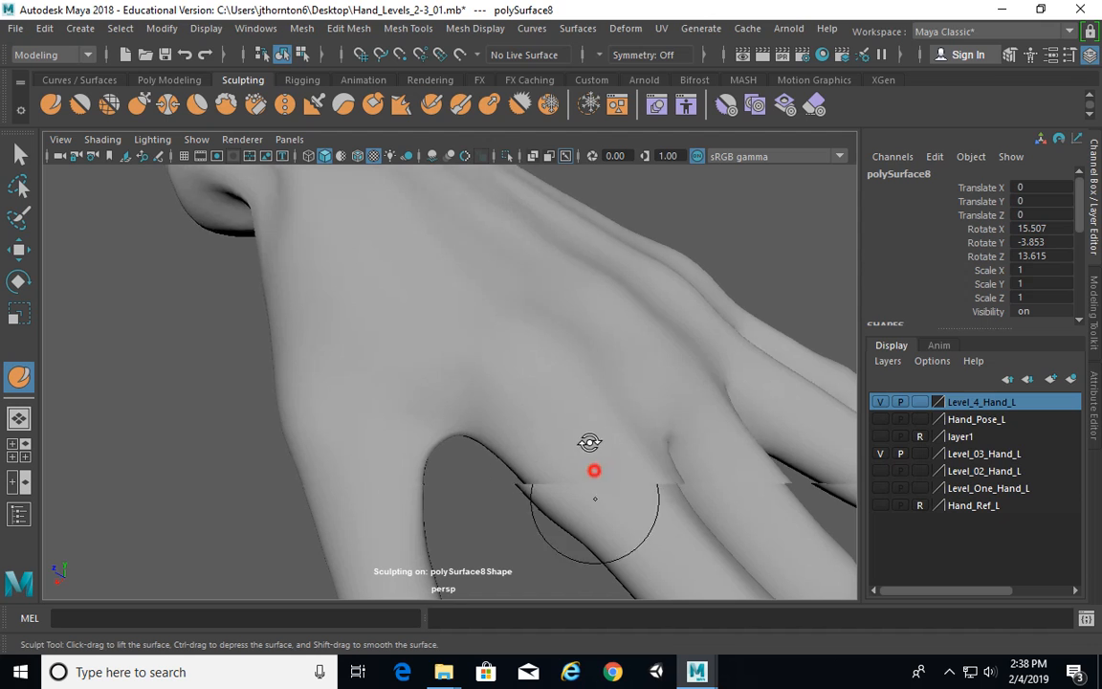
left_click_drag(590, 448, 499, 397, "alt")
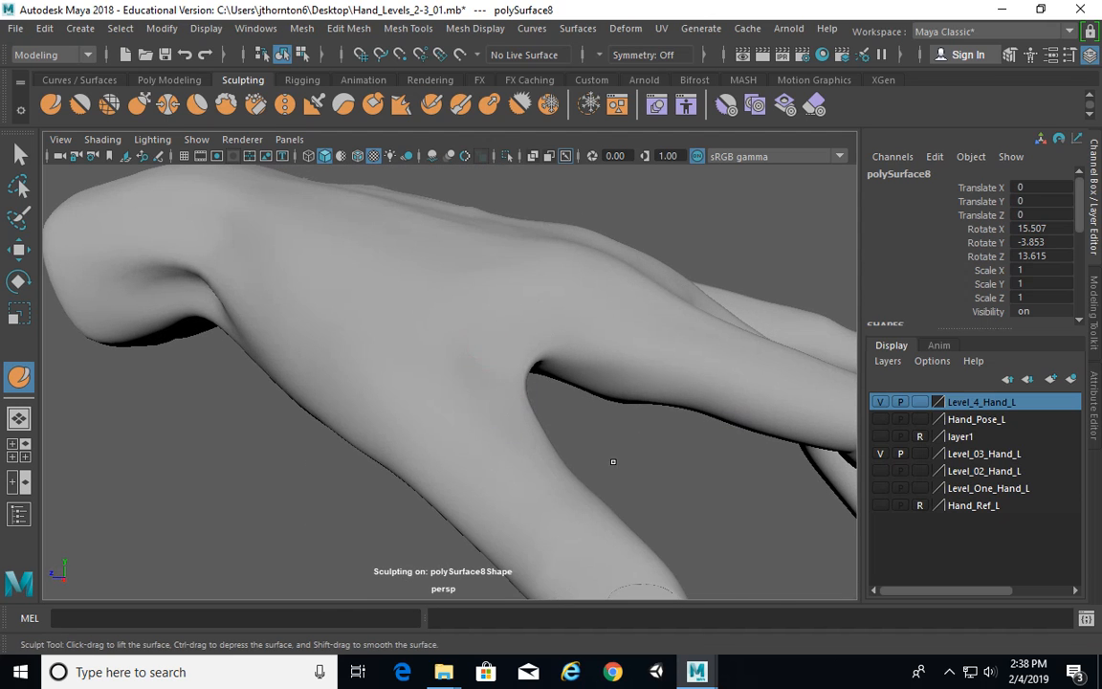
left_click_drag(614, 461, 648, 458, "alt")
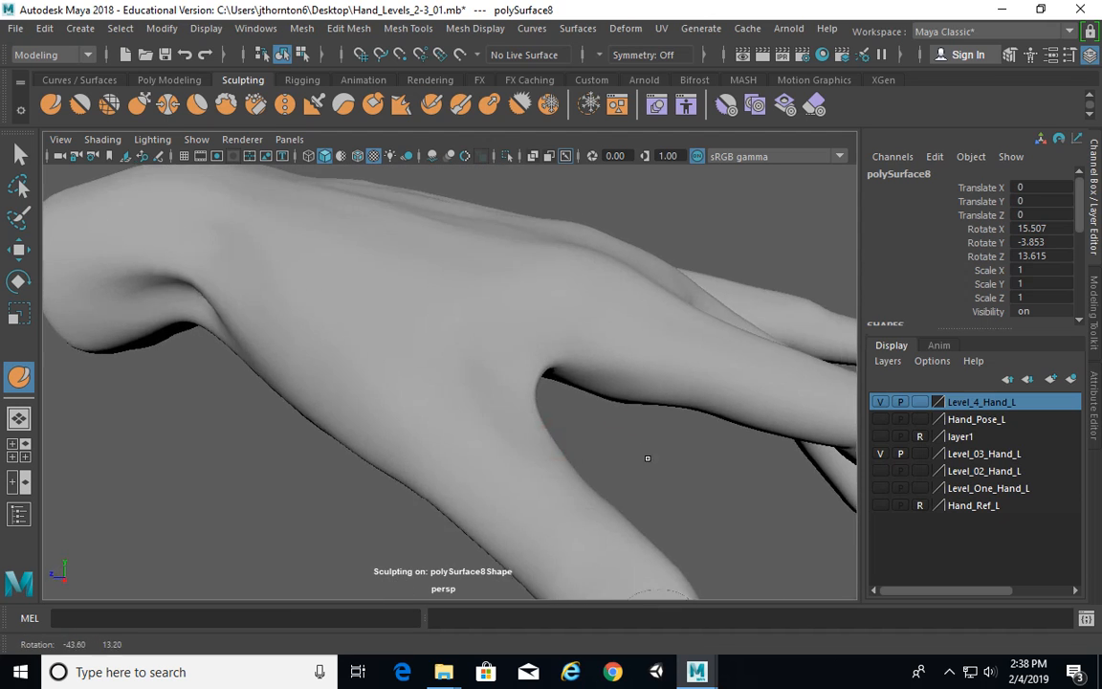
left_click_drag(563, 462, 499, 344)
left_click_drag(573, 340, 629, 369)
Sculpt the thumb's upper joint just behind the nail and smooth the knuckle's edges
left_click_drag(699, 457, 574, 445, "alt")
scroll(478, 421, "down", 6)
mouse_move(445, 413)
left_mouse_down("alt")
mouse_move(573, 365)
mouse_move(511, 376)
mouse_move(533, 432)
left_mouse_up("alt")
right_click_drag(398, 465, 618, 468, "alt")
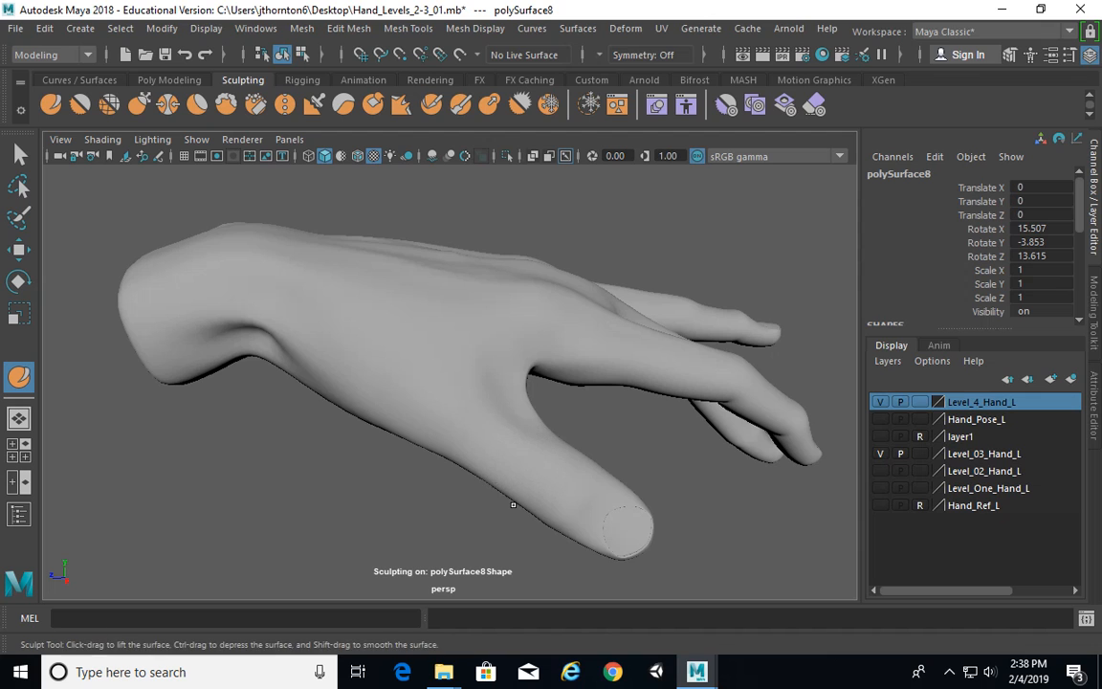
mouse_move(512, 505)
left_mouse_down("alt")
mouse_move(573, 421)
mouse_move(571, 387)
left_mouse_up("alt")
right_click_drag(569, 413, 693, 426, "alt")
mouse_move(589, 421)
left_mouse_down("alt")
mouse_move(622, 387)
mouse_move(582, 426)
mouse_move(558, 411)
left_mouse_up("alt")
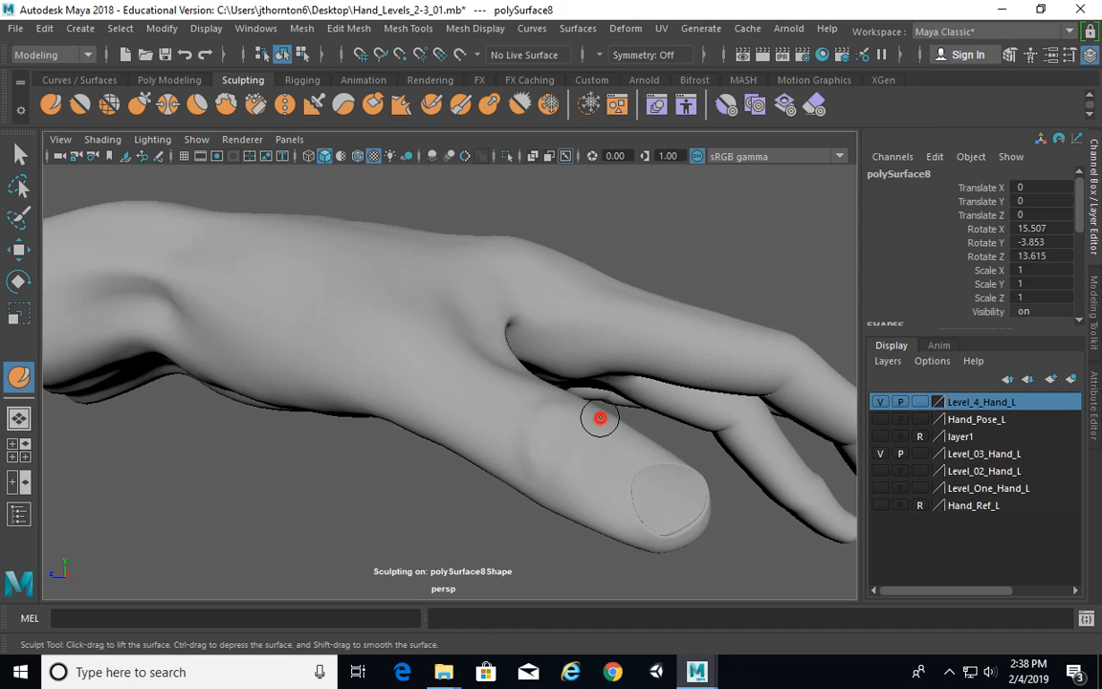
key("shift")
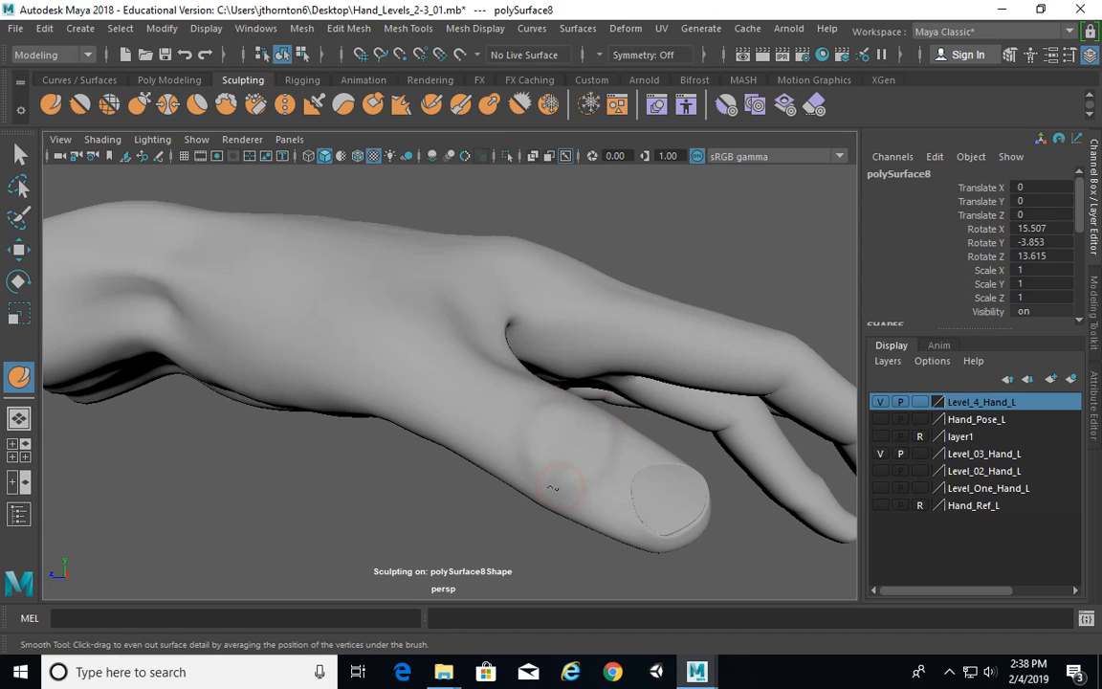
mouse_move(570, 494)
left_mouse_down("shift")
mouse_move(620, 438)
mouse_move(596, 414)
left_mouse_up("shift")
Adjust the brush size and strength, then build up and smooth the index finger's middle knuckle
left_click_drag(703, 502, 610, 517, "alt")
right_click_drag(574, 474, 464, 488, "alt")
left_click_drag(461, 492, 537, 520, "alt")
right_click_drag(491, 513, 646, 465, "alt")
mouse_move(646, 466)
left_mouse_down("alt")
mouse_move(499, 470)
mouse_move(556, 443)
mouse_move(543, 433)
left_mouse_up("alt")
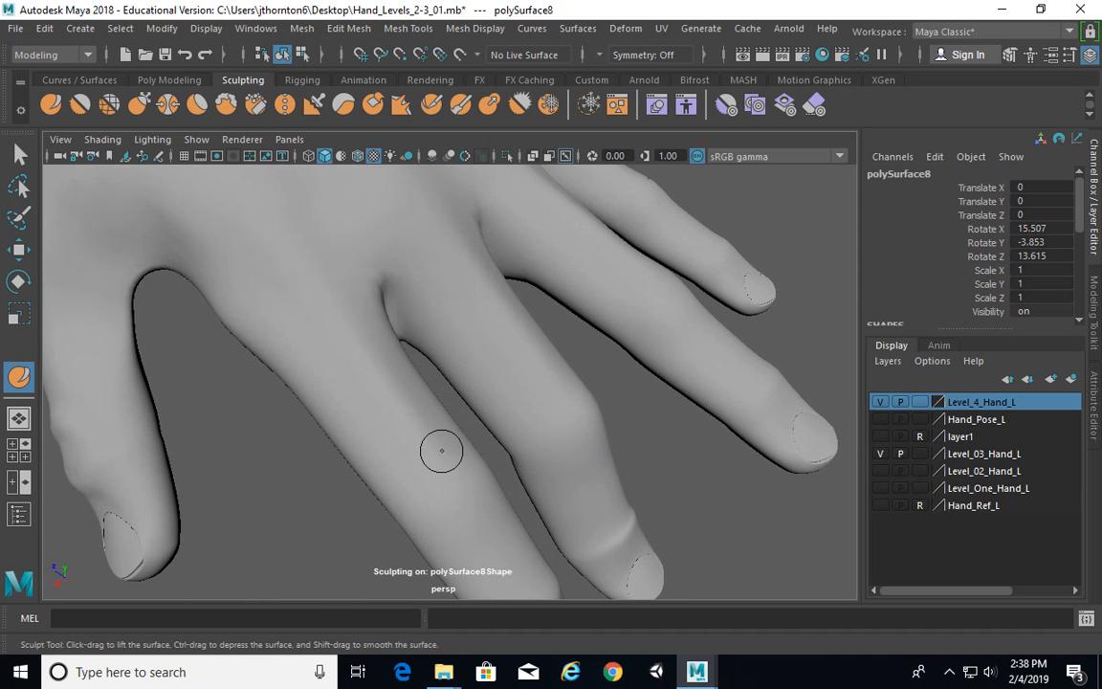
key("b")
mouse_move(440, 447)
left_mouse_down()
mouse_move(435, 435)
mouse_move(398, 439)
left_mouse_up()
key("m")
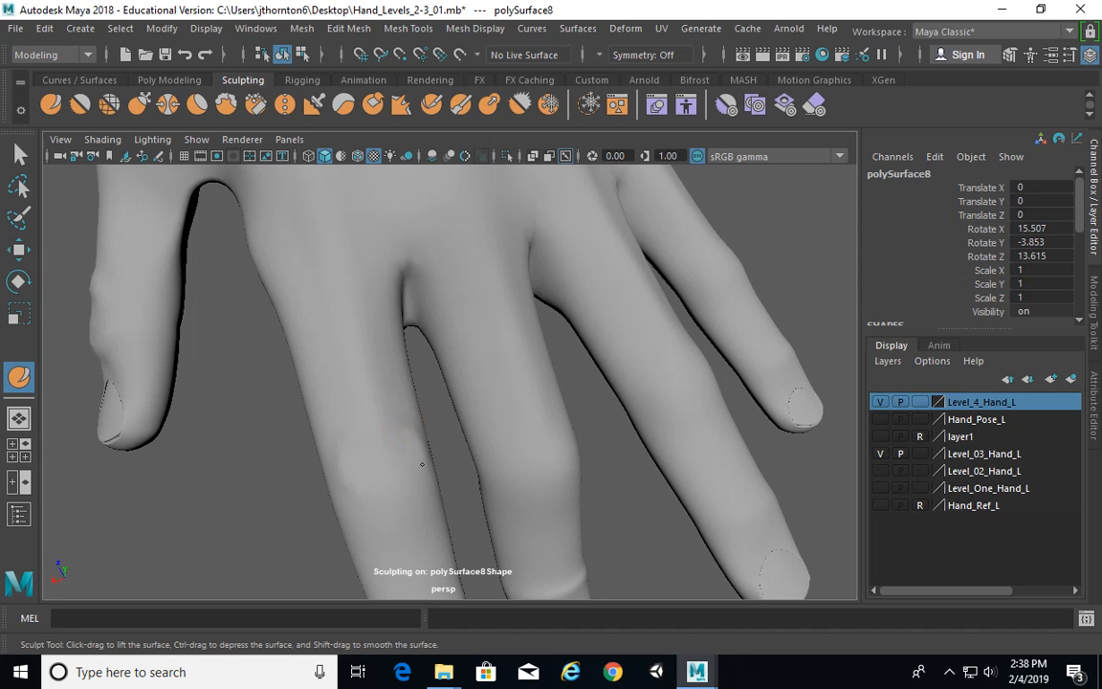
left_click_drag(504, 479, 568, 432, "alt")
key("shift")
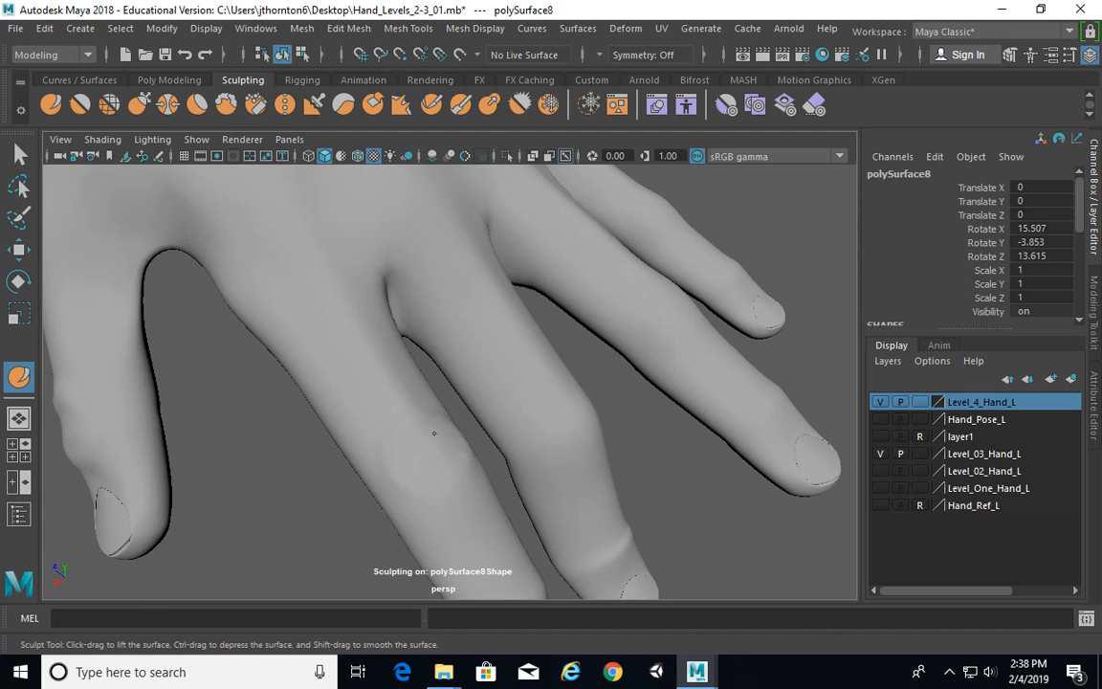
mouse_move(445, 448)
left_mouse_down("alt")
mouse_move(534, 418)
mouse_move(469, 353)
mouse_move(336, 359)
mouse_move(524, 423)
mouse_move(438, 384)
mouse_move(462, 371)
mouse_move(445, 422)
mouse_move(516, 438)
mouse_move(402, 468)
mouse_move(546, 462)
mouse_move(593, 443)
mouse_move(487, 462)
mouse_move(551, 460)
mouse_move(409, 457)
mouse_move(423, 452)
left_mouse_up("alt")
key("shift")
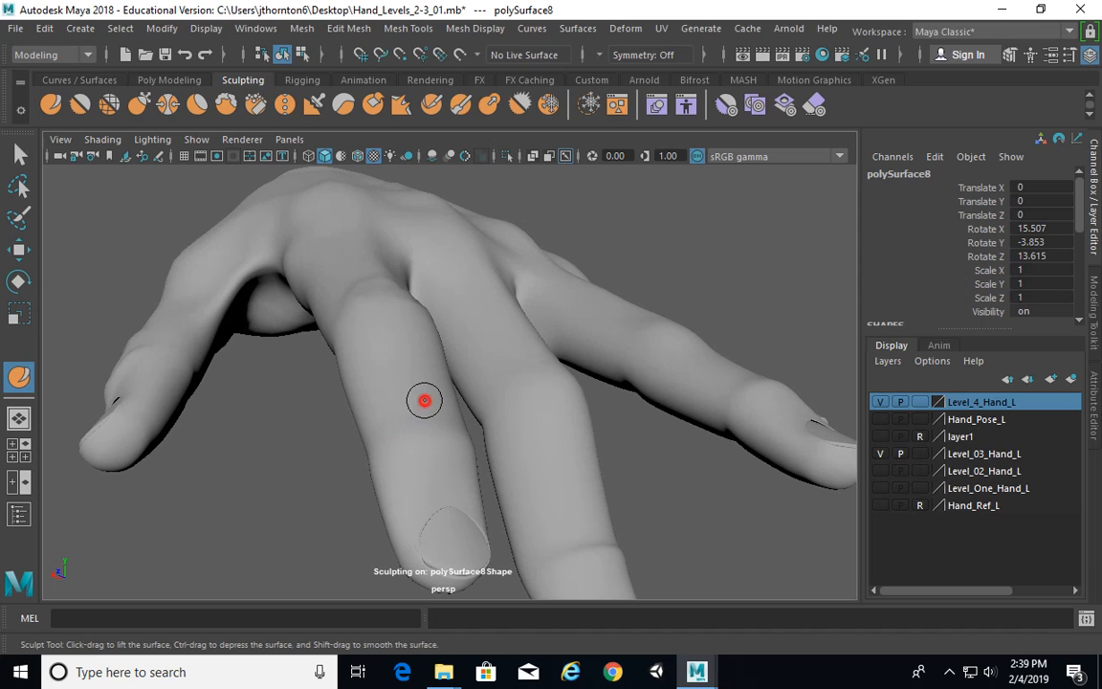
Adjust the brush strength, then sculpt and smooth the index finger's end joint behind the nail
key("m")
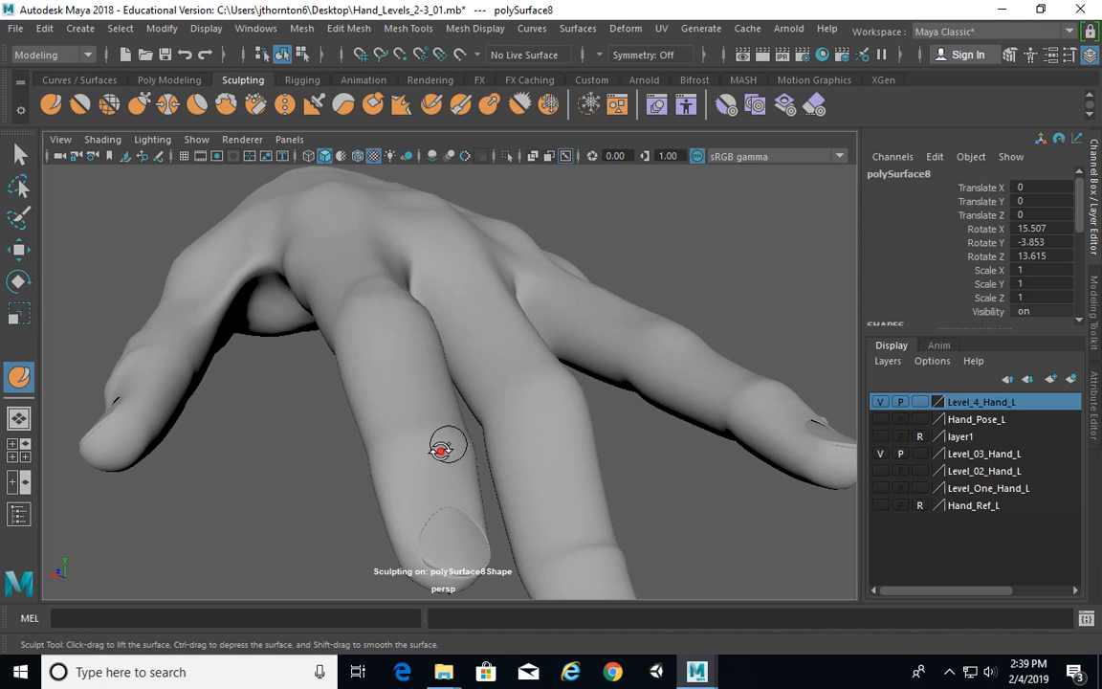
left_click_drag(443, 449, 410, 446, "alt")
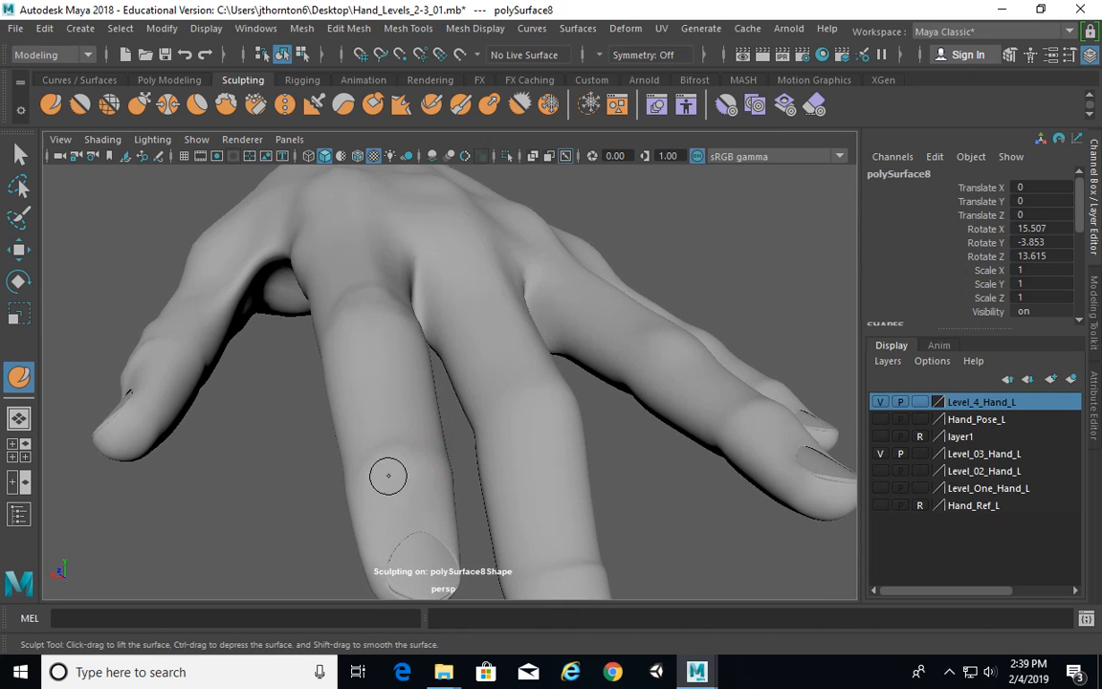
left_click_drag(400, 485, 379, 490)
key("shift")
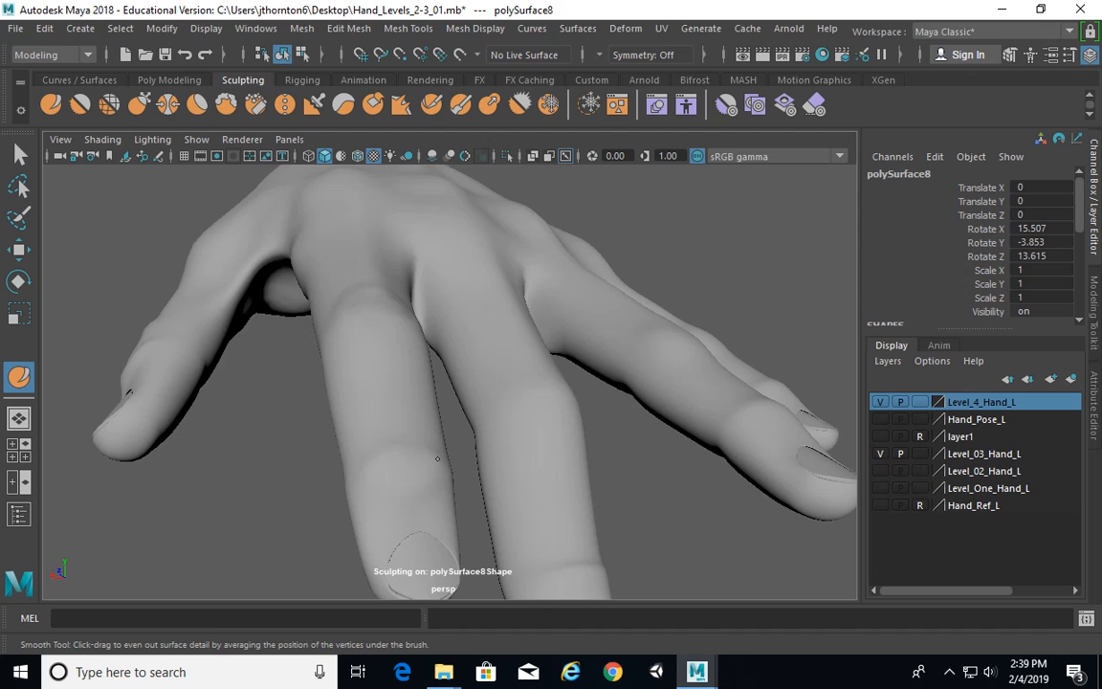
Smooth the middle finger's middle knuckle into the surrounding surface
mouse_move(399, 490)
left_mouse_down("alt")
mouse_move(359, 422)
mouse_move(595, 418)
mouse_move(444, 413)
mouse_move(532, 462)
mouse_move(482, 491)
mouse_move(492, 479)
mouse_move(452, 418)
mouse_move(539, 445)
mouse_move(509, 411)
mouse_move(490, 415)
left_mouse_up("alt")
key("shift")
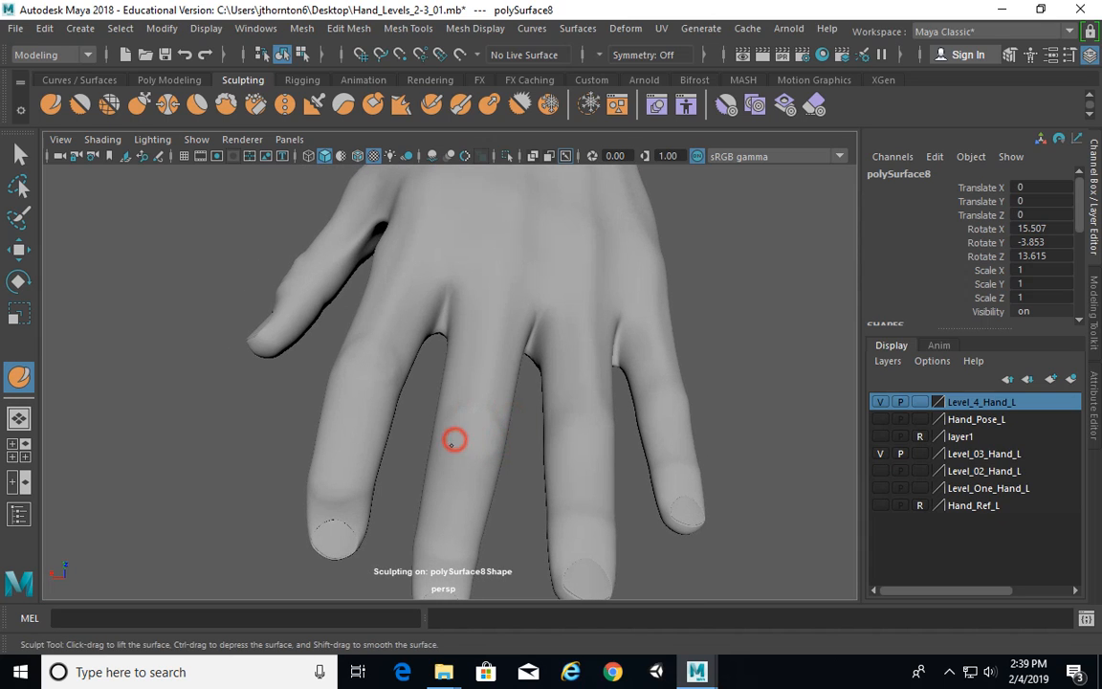
left_click_drag(500, 416, 450, 418, "shift")
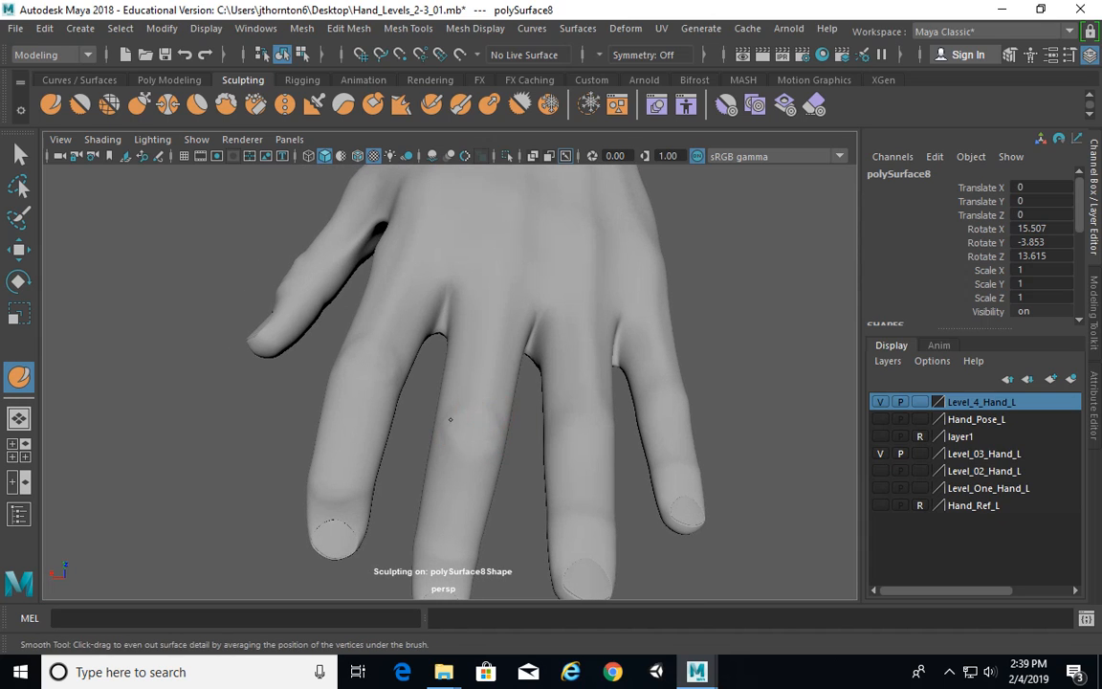
Examine the sculpted hand from the back, thumb side, palm and little-finger side
left_click_drag(535, 449, 486, 376, "alt")
right_click_drag(486, 376, 421, 380, "alt")
left_click_drag(543, 386, 691, 399, "alt")
middle_click_drag(513, 408, 576, 411, "alt")
right_click_drag(310, 410, 456, 413, "alt")
mouse_move(457, 413)
left_mouse_down("alt")
mouse_move(509, 411)
mouse_move(554, 445)
mouse_move(667, 448)
mouse_move(746, 431)
mouse_move(806, 388)
mouse_move(574, 402)
mouse_move(376, 369)
mouse_move(514, 347)
mouse_move(573, 374)
mouse_move(526, 273)
mouse_move(692, 297)
mouse_move(679, 335)
mouse_move(696, 375)
mouse_move(517, 368)
left_mouse_up("alt")
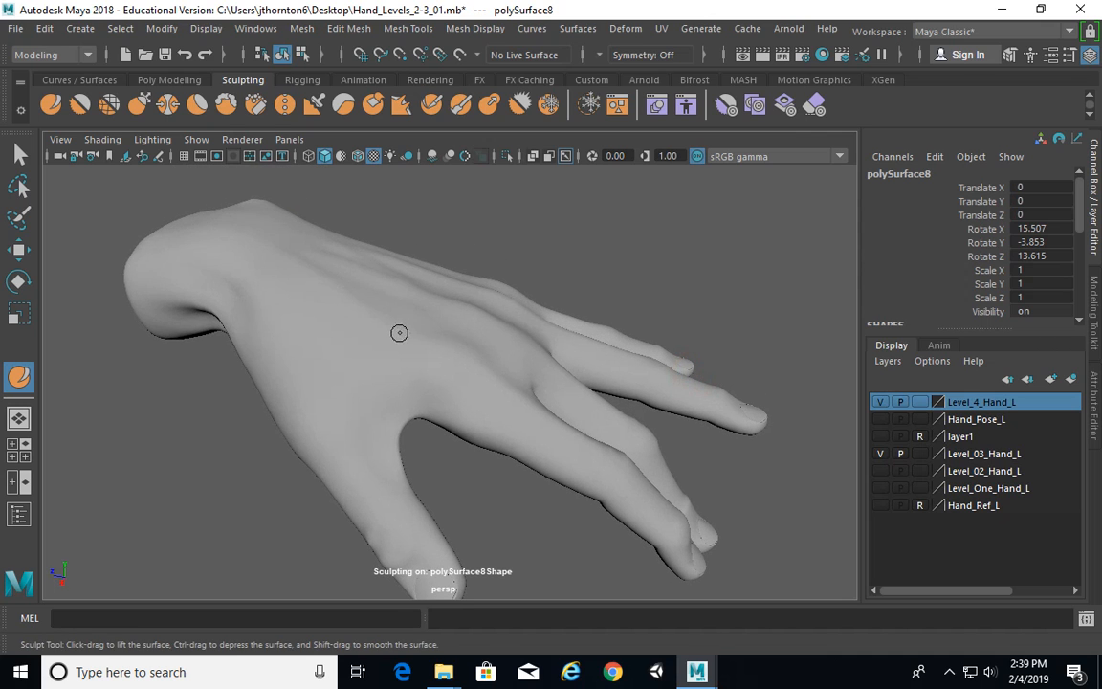
left_click_drag(448, 354, 488, 273, "alt")
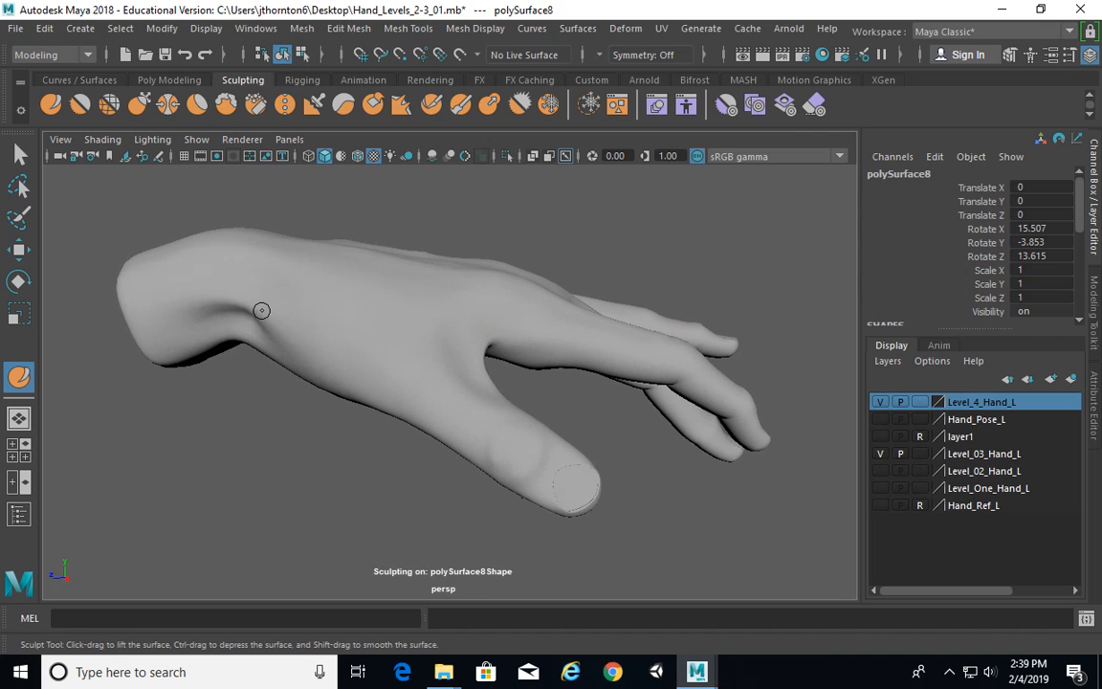
left_click_drag(445, 379, 465, 301, "alt")
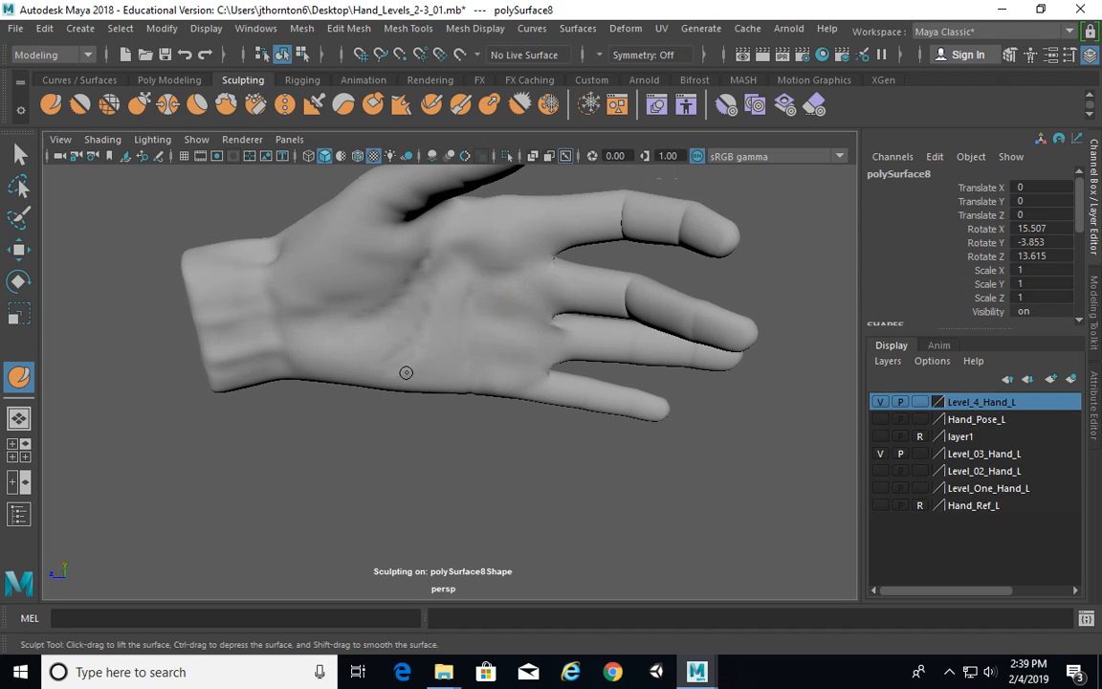
mouse_move(392, 358)
left_mouse_down()
mouse_move(380, 357)
mouse_move(387, 366)
left_mouse_up()
mouse_move(531, 315)
left_mouse_down("alt")
mouse_move(546, 323)
mouse_move(490, 254)
mouse_move(554, 278)
mouse_move(603, 361)
mouse_move(563, 418)
mouse_move(540, 355)
mouse_move(531, 427)
mouse_move(332, 386)
mouse_move(408, 399)
mouse_move(359, 362)
left_mouse_up("alt")
mouse_move(359, 362)
right_mouse_down("alt")
mouse_move(568, 448)
mouse_move(560, 462)
right_mouse_up("alt")
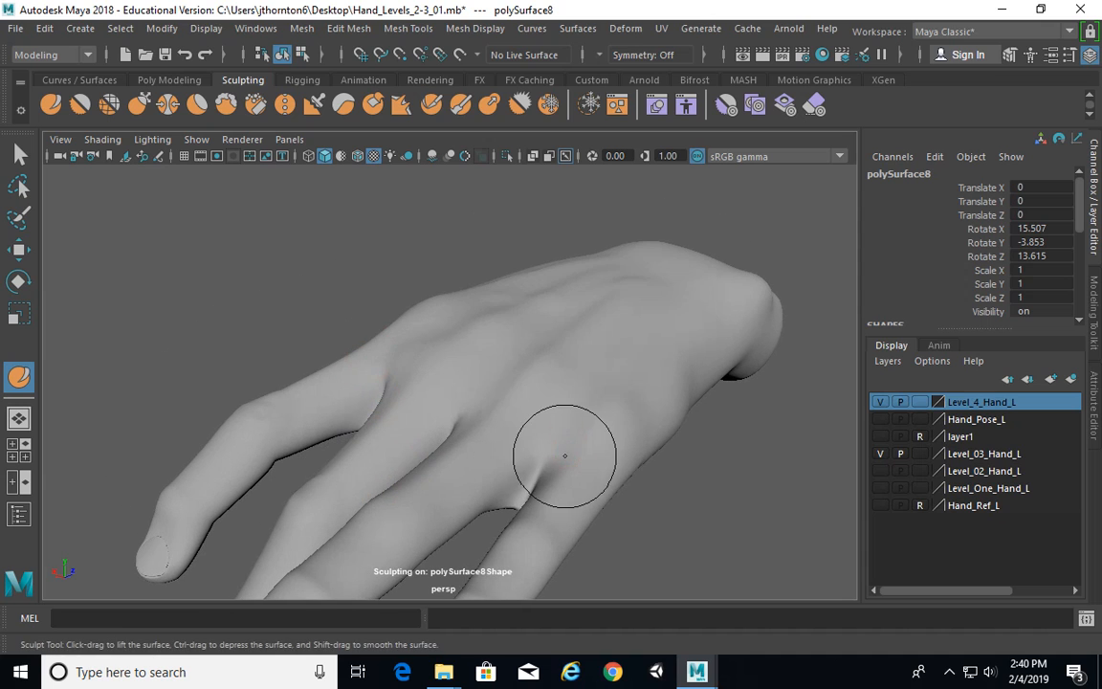
mouse_move(467, 381)
left_mouse_down("alt")
mouse_move(580, 393)
mouse_move(641, 365)
left_mouse_up("alt")
Resize the brush, then build up and smooth the index finger's base knuckle on the back of the hand
key("b")
left_click_drag(414, 331, 430, 456)
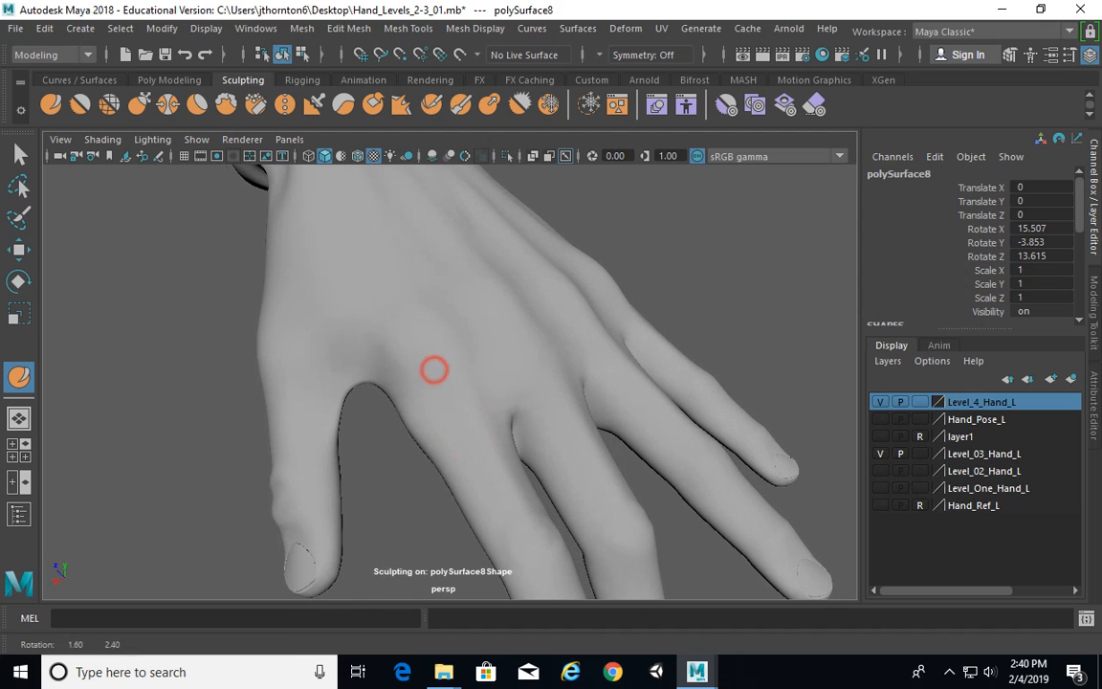
mouse_move(531, 332)
left_mouse_down("alt")
mouse_move(600, 300)
mouse_move(536, 341)
left_mouse_up("alt")
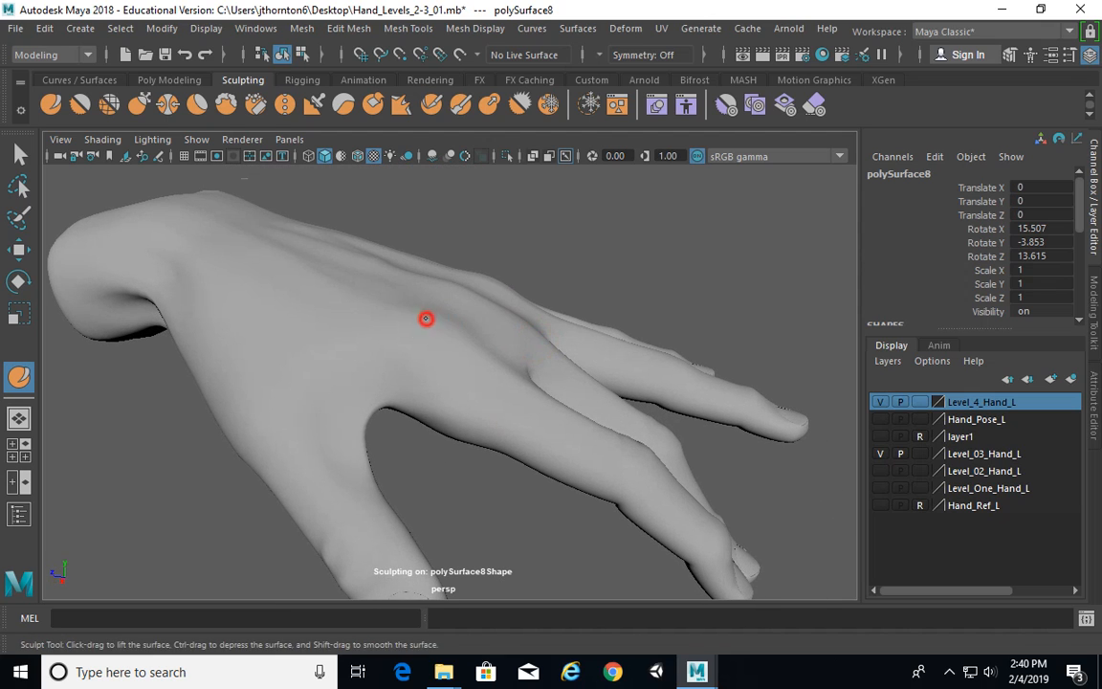
mouse_move(425, 318)
left_mouse_down("shift")
mouse_move(468, 359)
mouse_move(405, 324)
mouse_move(538, 290)
mouse_move(476, 330)
mouse_move(427, 341)
mouse_move(590, 365)
mouse_move(624, 352)
mouse_move(431, 344)
mouse_move(647, 290)
mouse_move(573, 307)
mouse_move(480, 353)
mouse_move(453, 327)
mouse_move(475, 353)
mouse_move(603, 363)
mouse_move(462, 349)
left_mouse_up("shift")
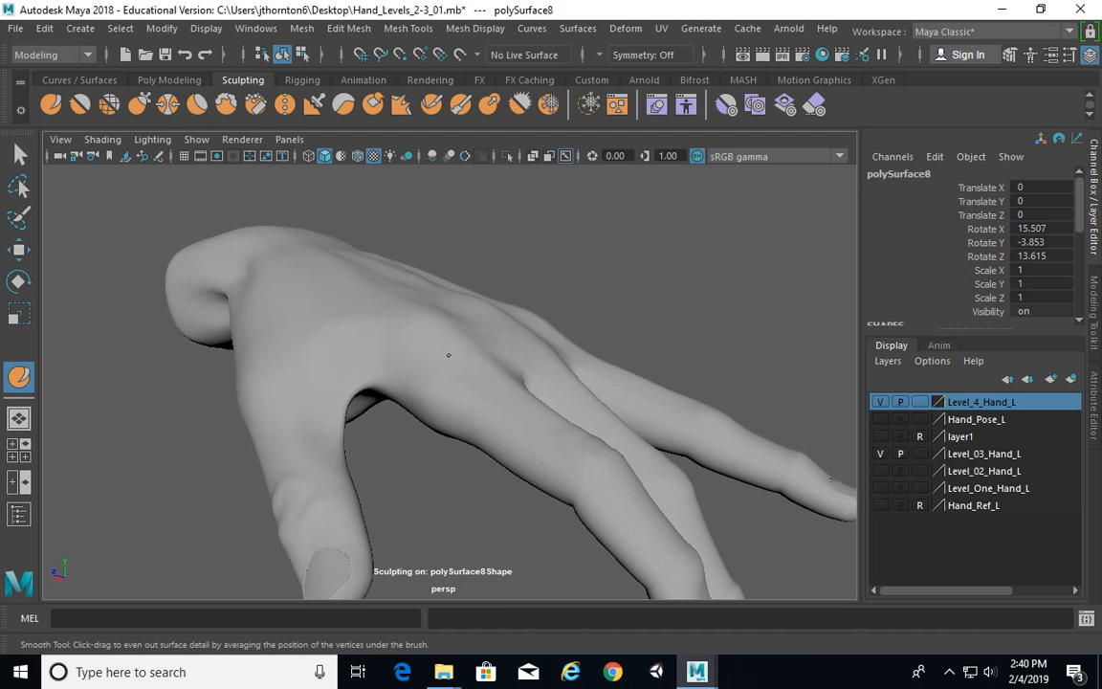
Shape and smooth the base knuckles of the middle, ring and little fingers
mouse_move(413, 293)
left_mouse_down("alt")
mouse_move(536, 401)
mouse_move(445, 322)
mouse_move(494, 338)
mouse_move(504, 301)
mouse_move(537, 314)
left_mouse_up("alt")
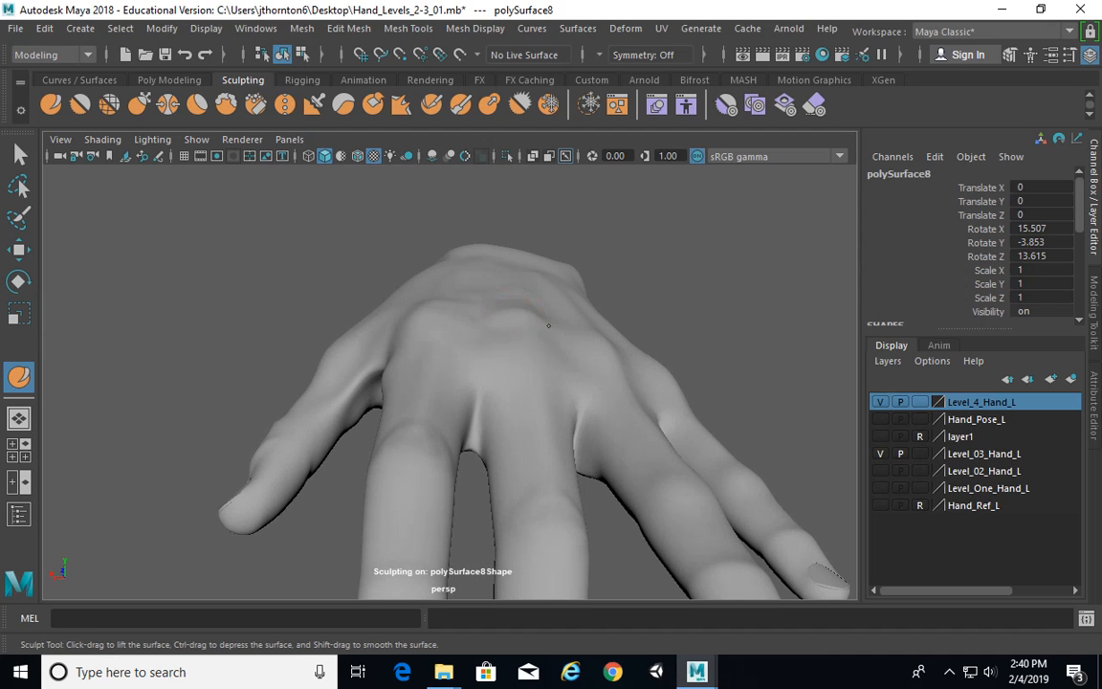
mouse_move(507, 314)
left_mouse_down("alt")
mouse_move(645, 371)
mouse_move(482, 318)
left_mouse_up("alt")
mouse_move(536, 339)
left_mouse_down("alt")
mouse_move(470, 347)
mouse_move(444, 330)
mouse_move(627, 375)
mouse_move(582, 332)
mouse_move(632, 355)
mouse_move(600, 360)
mouse_move(572, 328)
mouse_move(666, 424)
left_mouse_up("alt")
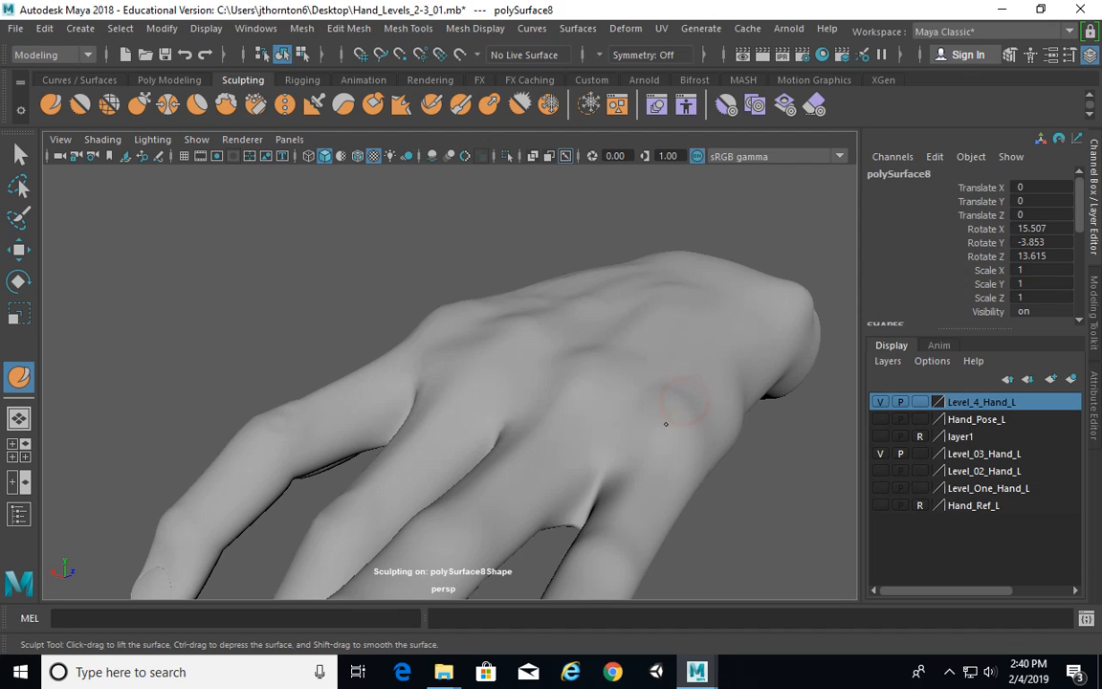
Leave the Sculpt tool and deselect the hand mesh
left_click_drag(756, 430, 608, 391, "alt")
key("f")
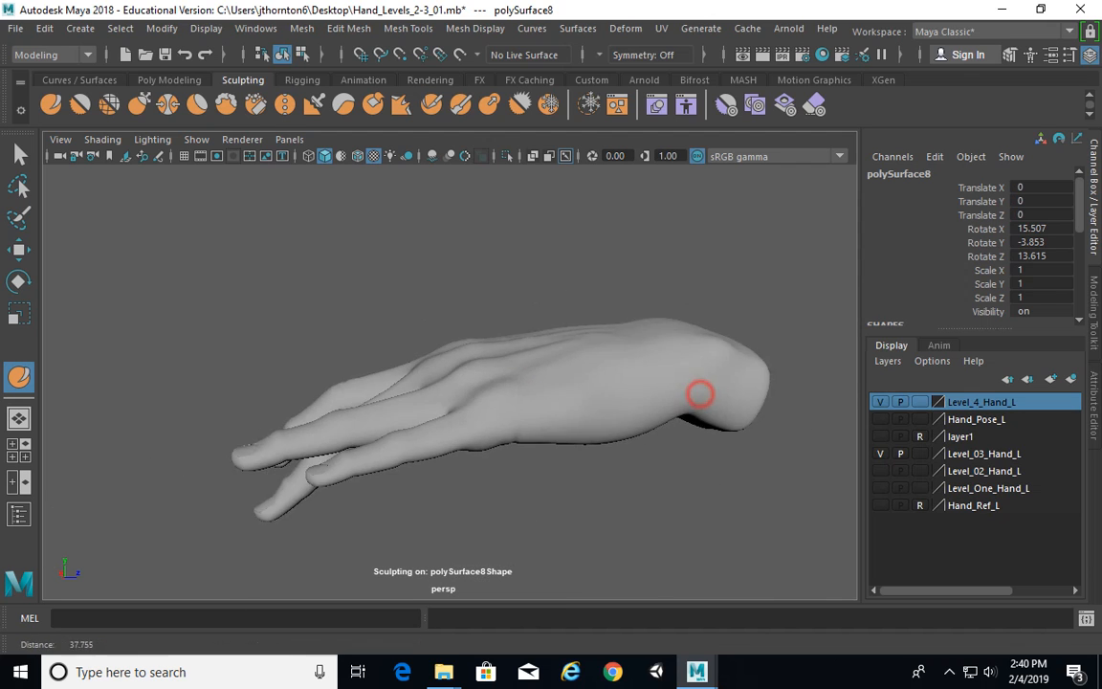
left_click_drag(701, 394, 695, 319, "alt")
scroll(580, 323, "up", 3)
middle_click_drag(578, 324, 580, 391, "alt")
scroll(459, 376, "up", 3)
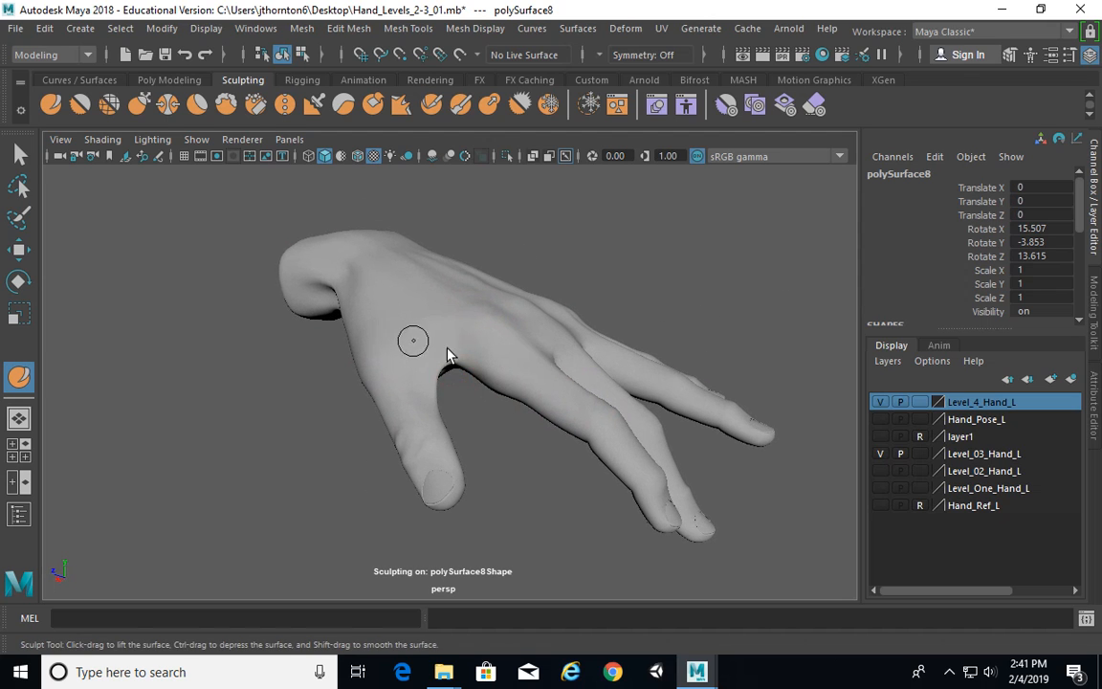
middle_click_drag(499, 348, 474, 344, "alt")
left_click_drag(575, 361, 578, 359, "alt")
left_click(23, 152)
left_click(501, 231)
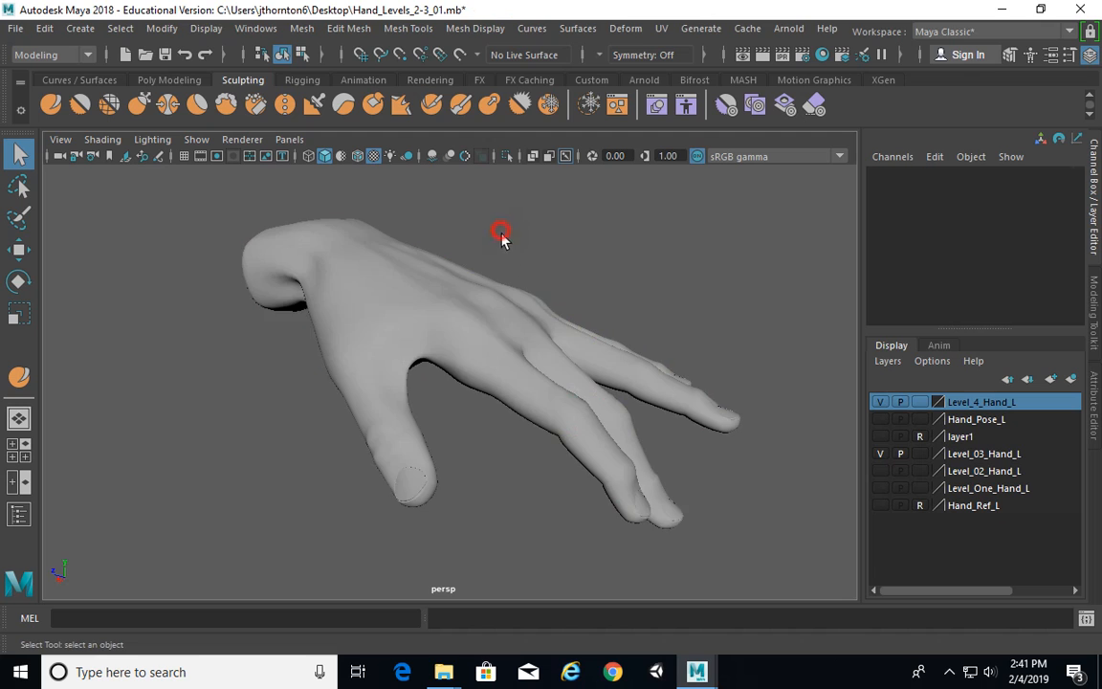
Select the hand mesh and toggle the Level_4_Hand_L layer's visibility to check which geometry it holds
left_click_drag(501, 234, 457, 325, "alt")
left_click(444, 325)
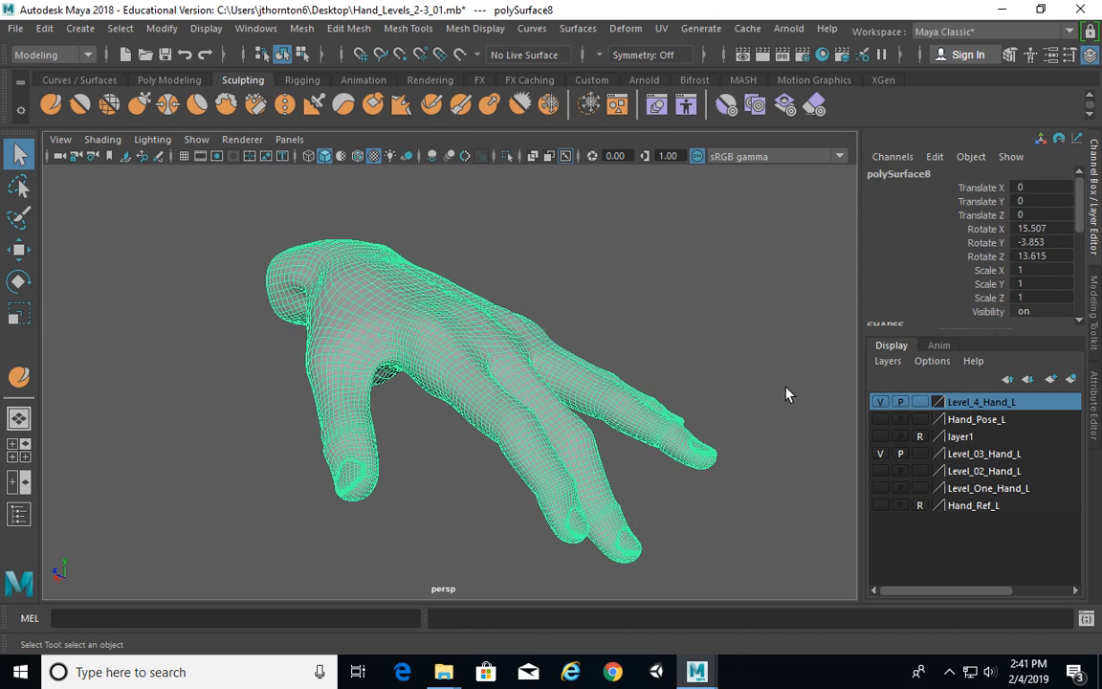
left_click(885, 401)
left_click(884, 402)
left_click_drag(539, 386, 590, 356, "alt")
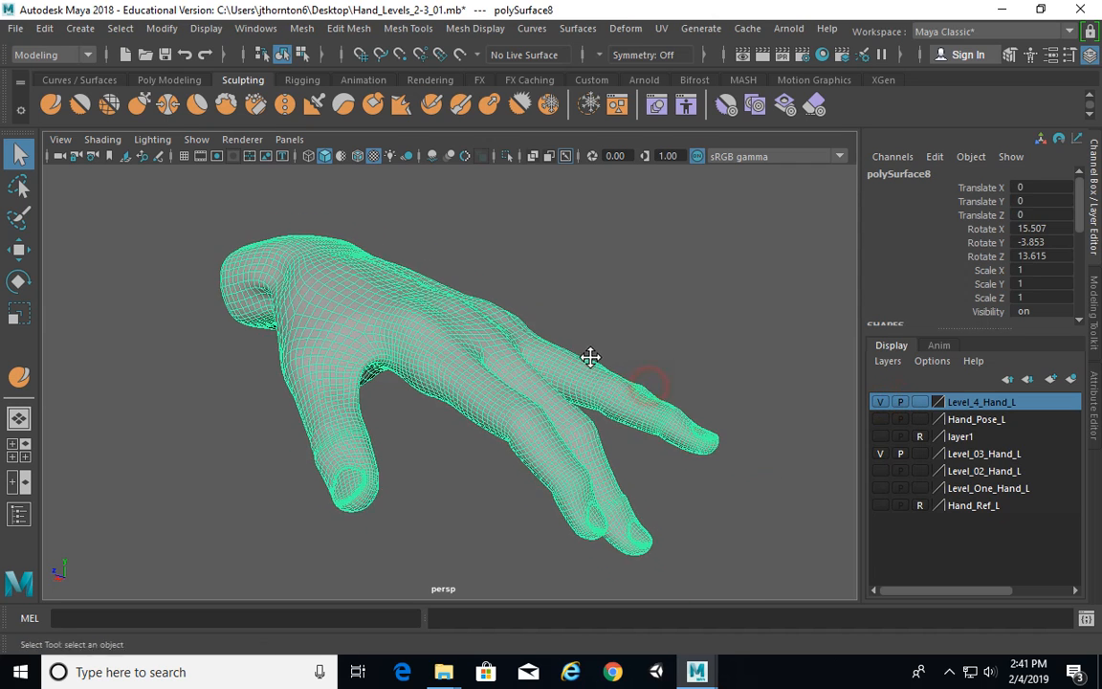
middle_click_drag(590, 356, 583, 350, "alt")
left_click_drag(731, 374, 700, 371, "alt")
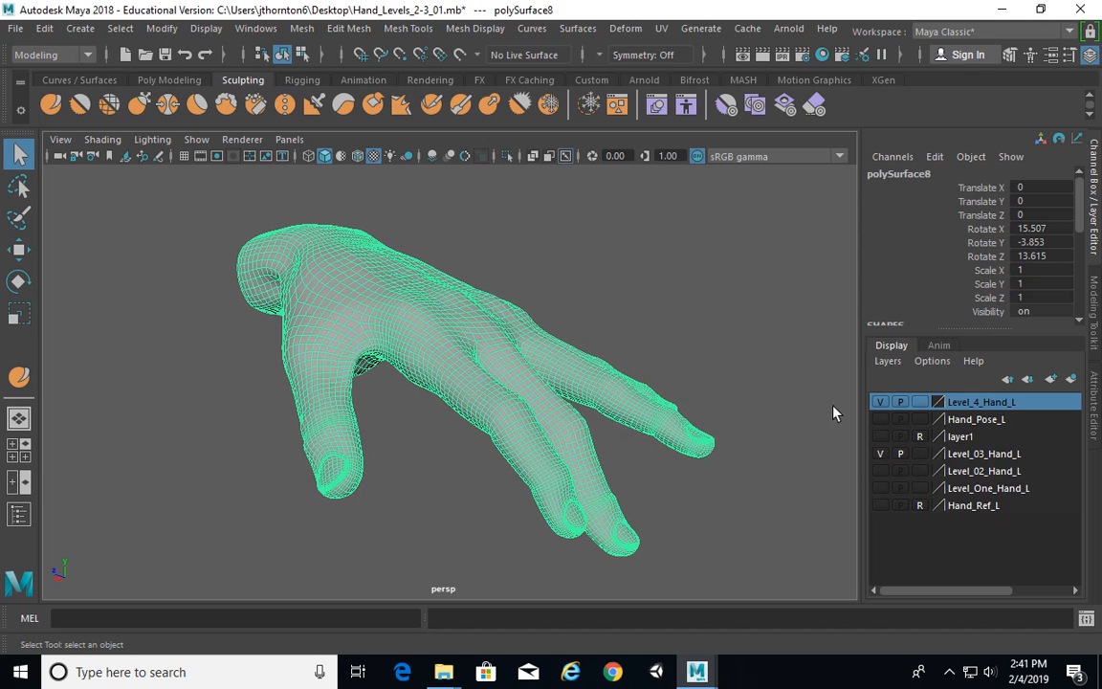
Save the scene to the Desktop under the new name Hand_Levels_4-6_01.mb
left_click(19, 30)
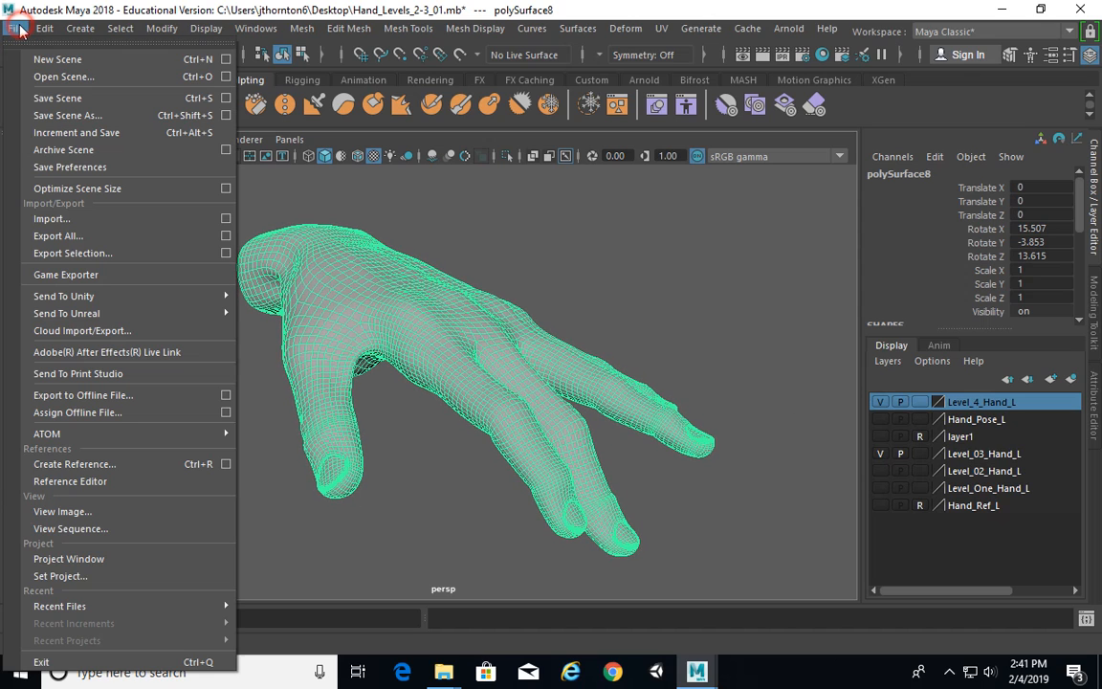
left_click(67, 115)
left_click(111, 143)
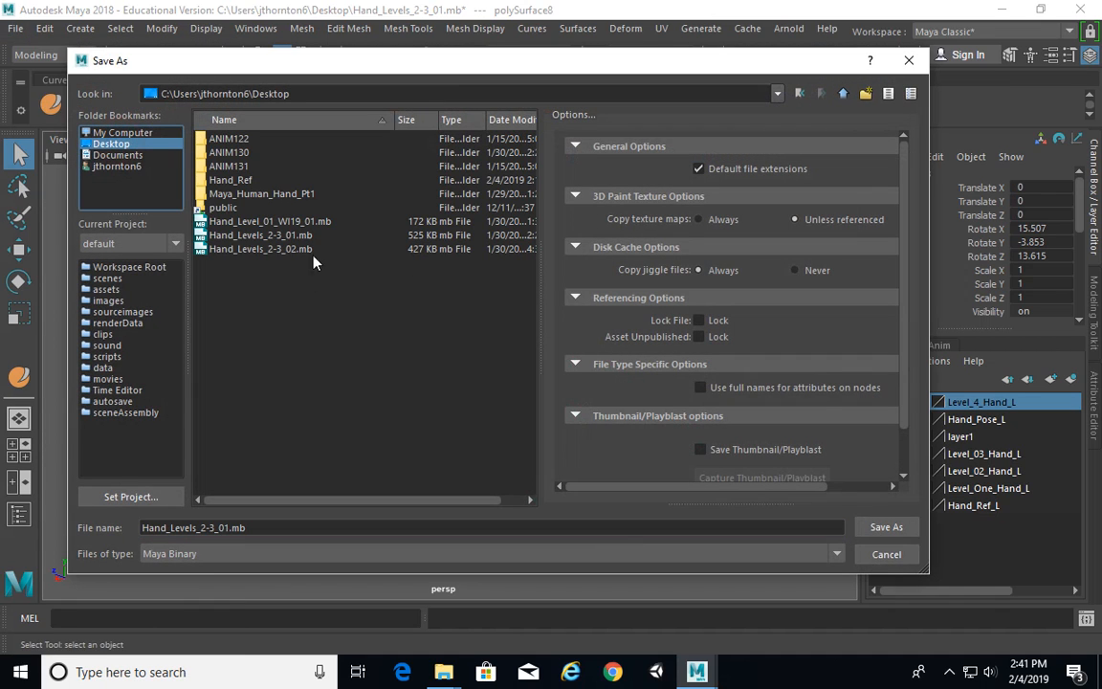
left_click(284, 250)
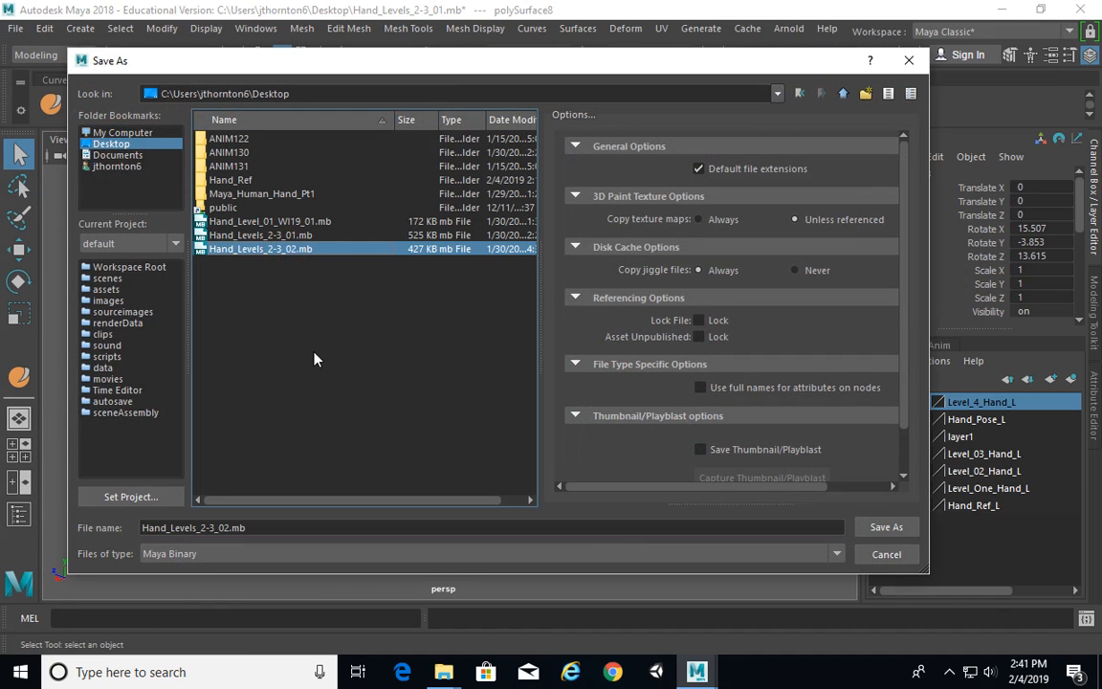
left_click(299, 525)
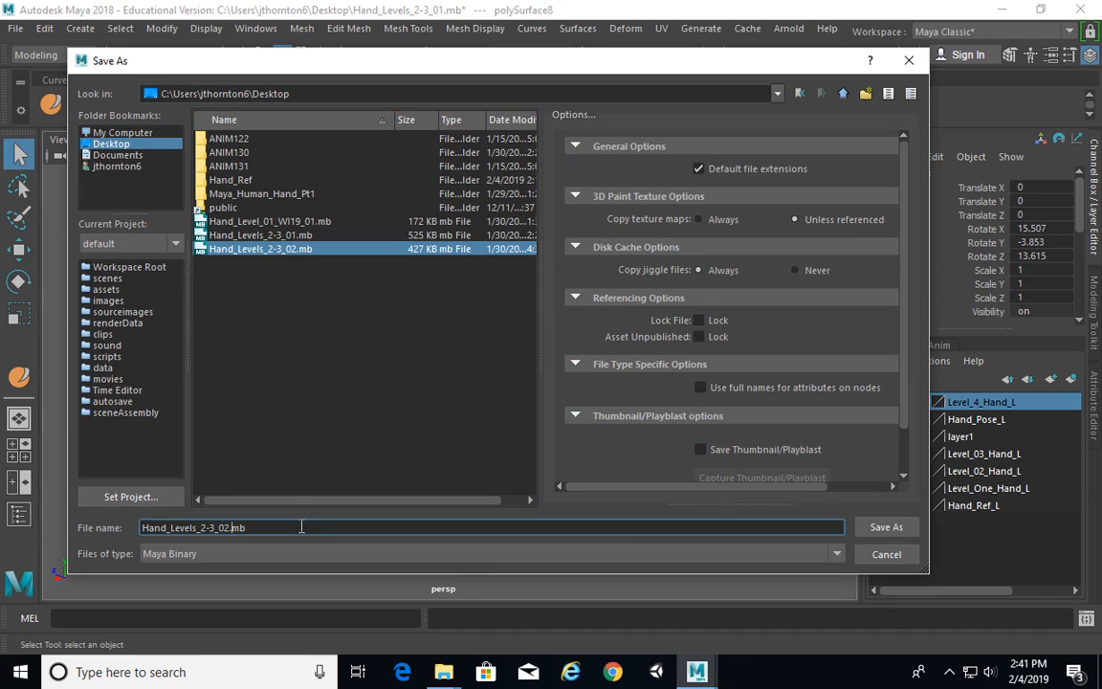
key("BackSpace")
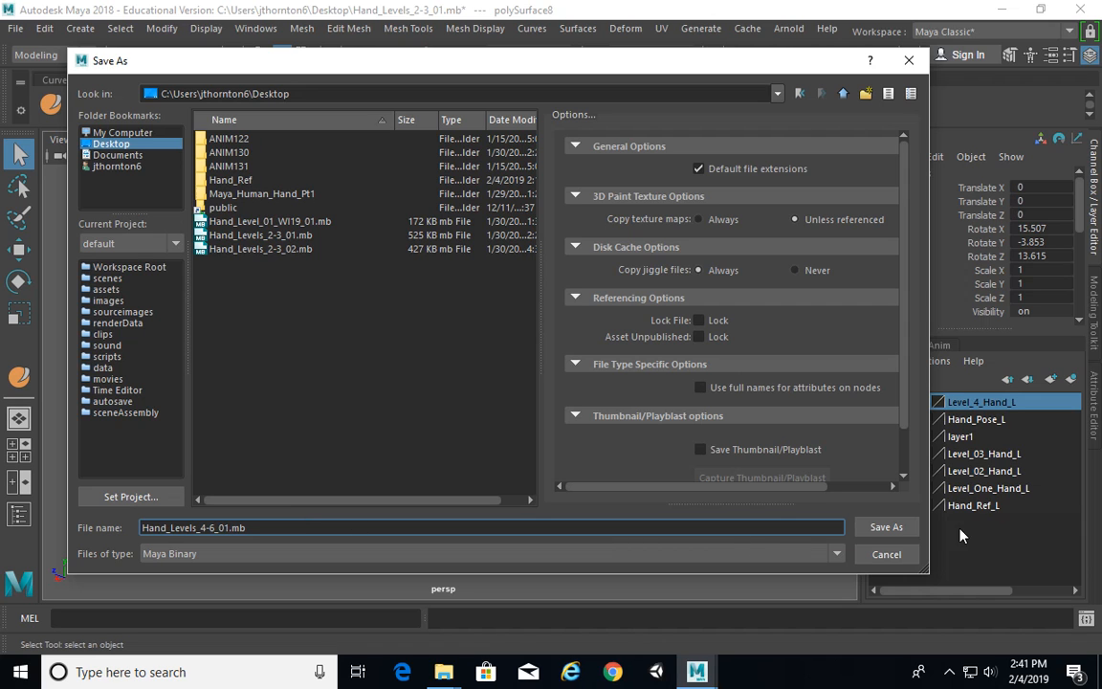
left_click(886, 527)
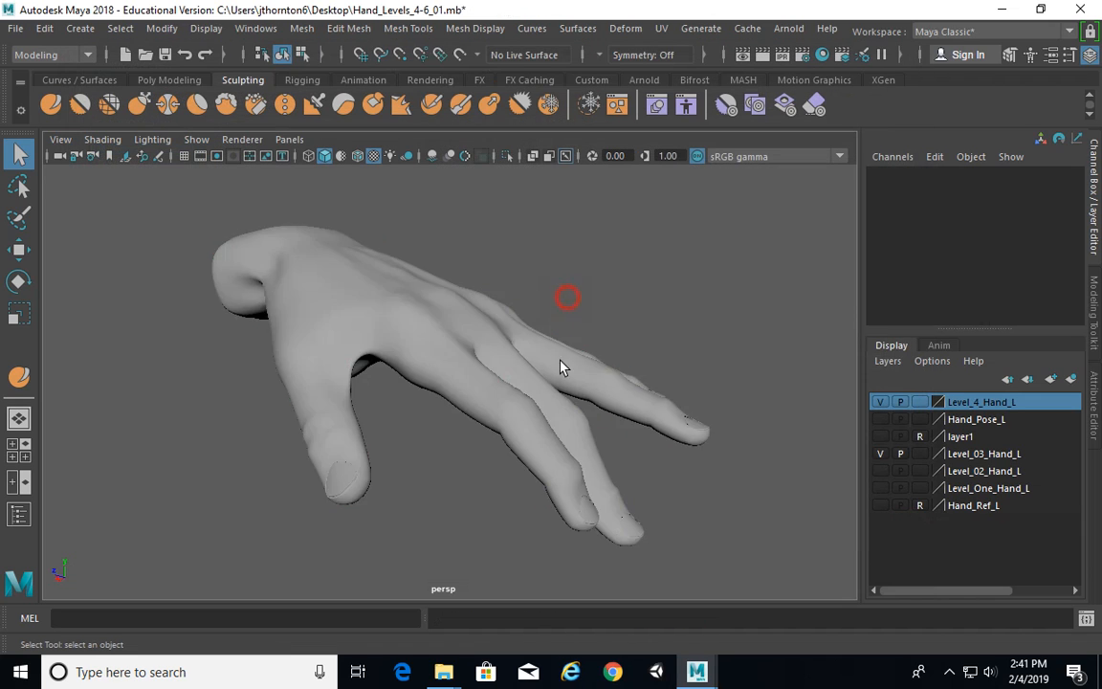
Select the level 4 hand mesh and duplicate it, checking the copy by toggling the Level_4_Hand_L layer's visibility
left_click_drag(561, 370, 381, 350, "alt")
left_click(382, 345)
left_click_drag(482, 383, 424, 349, "alt")
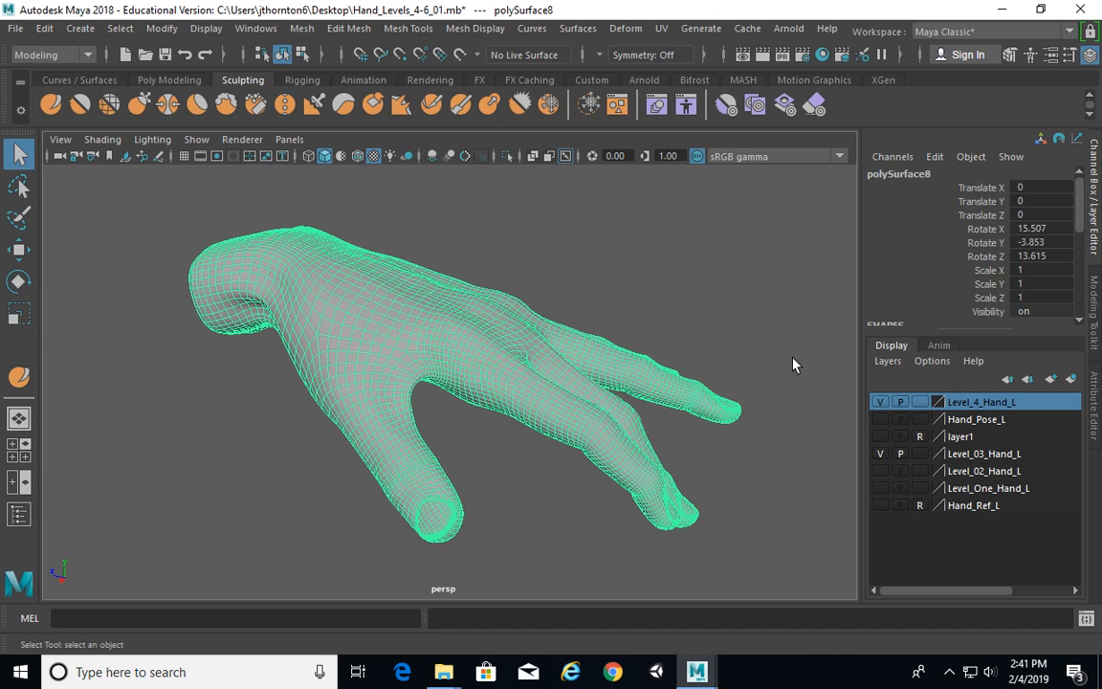
left_click_drag(793, 364, 668, 364, "alt")
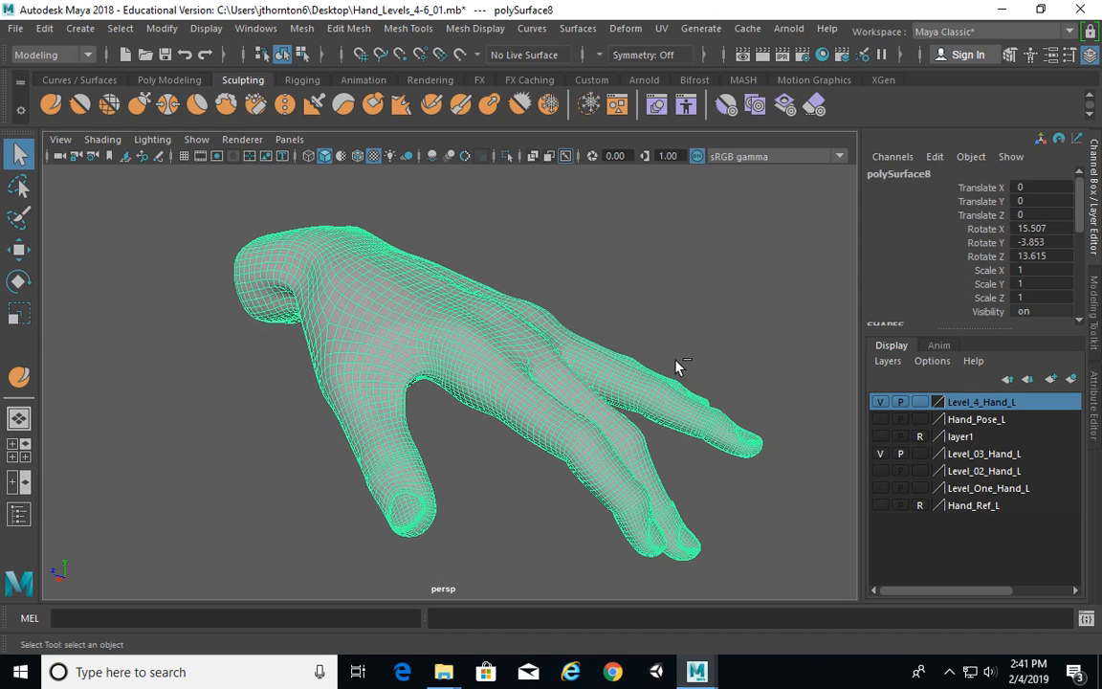
key("ctrl+d")
left_click(880, 402)
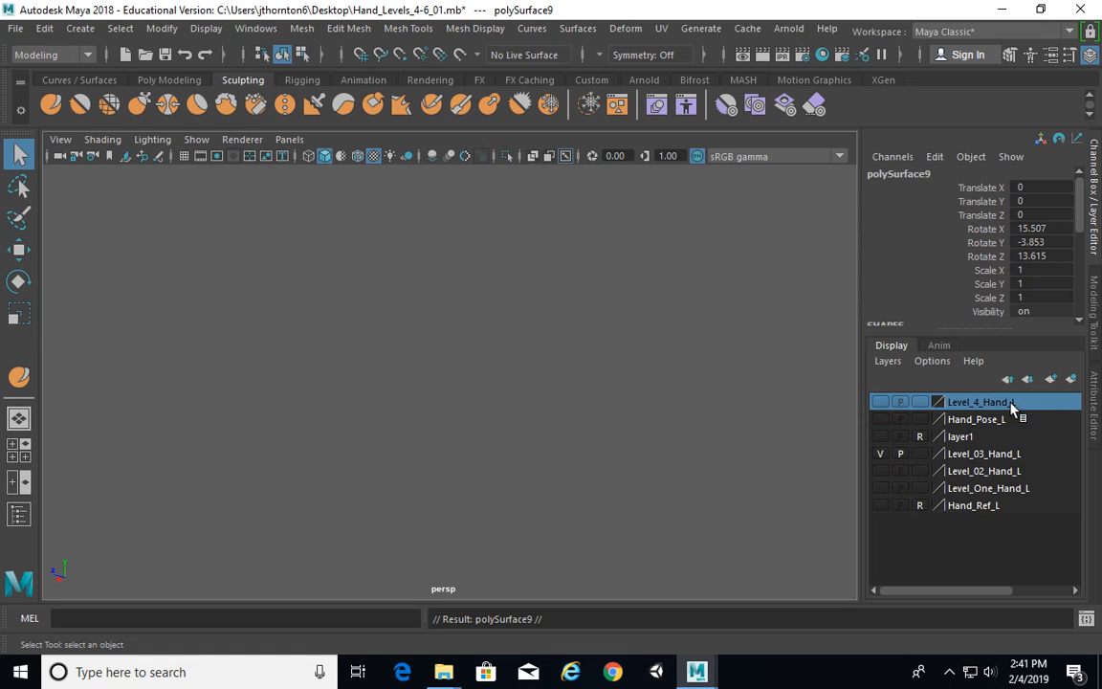
left_click(880, 402)
Put the duplicated hand in a new display layer named Level_5_L and hide the Level_4_Hand_L layer
left_click(1071, 378)
left_click(881, 419)
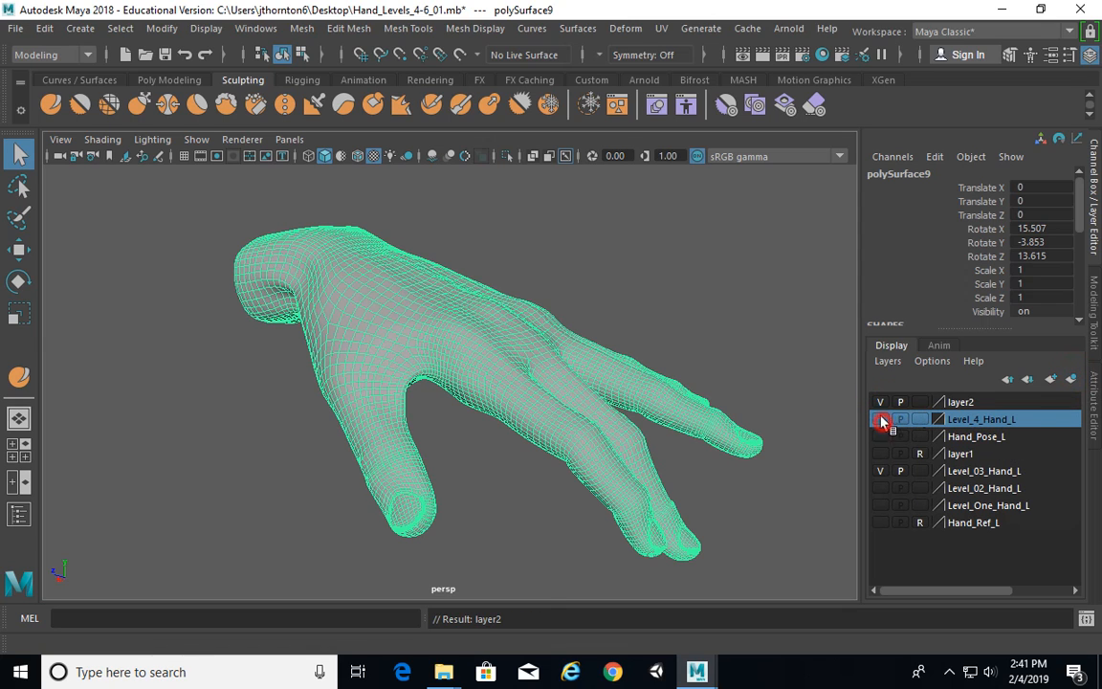
double_click(962, 402)
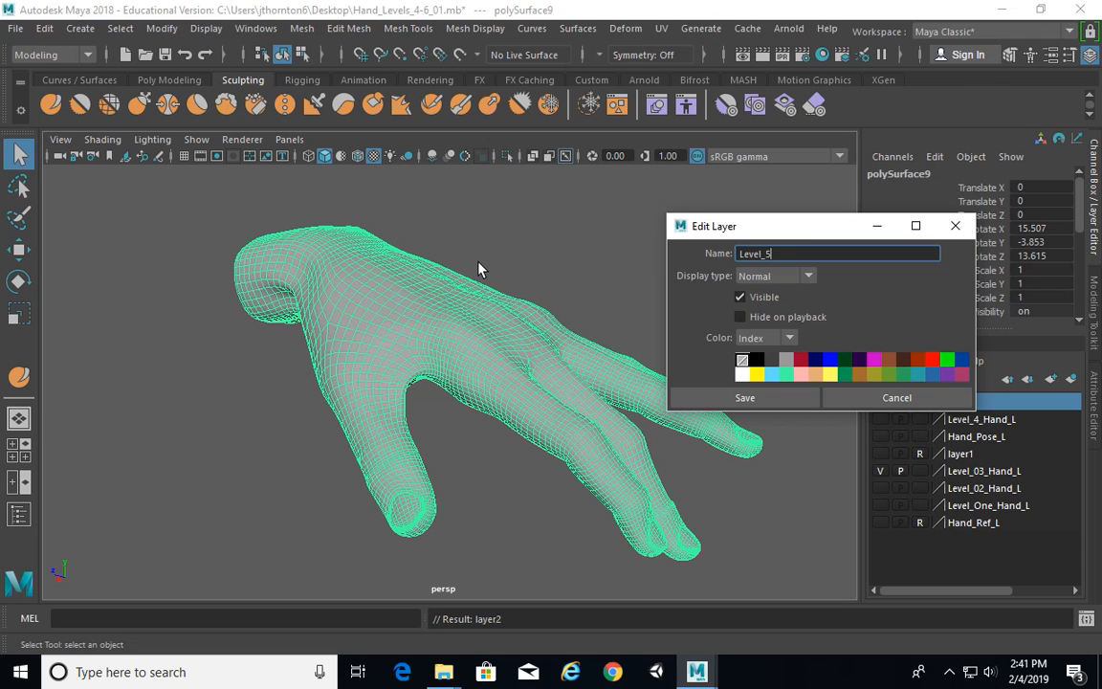
left_click(760, 397)
Smooth the Level_5_L hand mesh with one division
left_click_drag(452, 400, 478, 311, "alt")
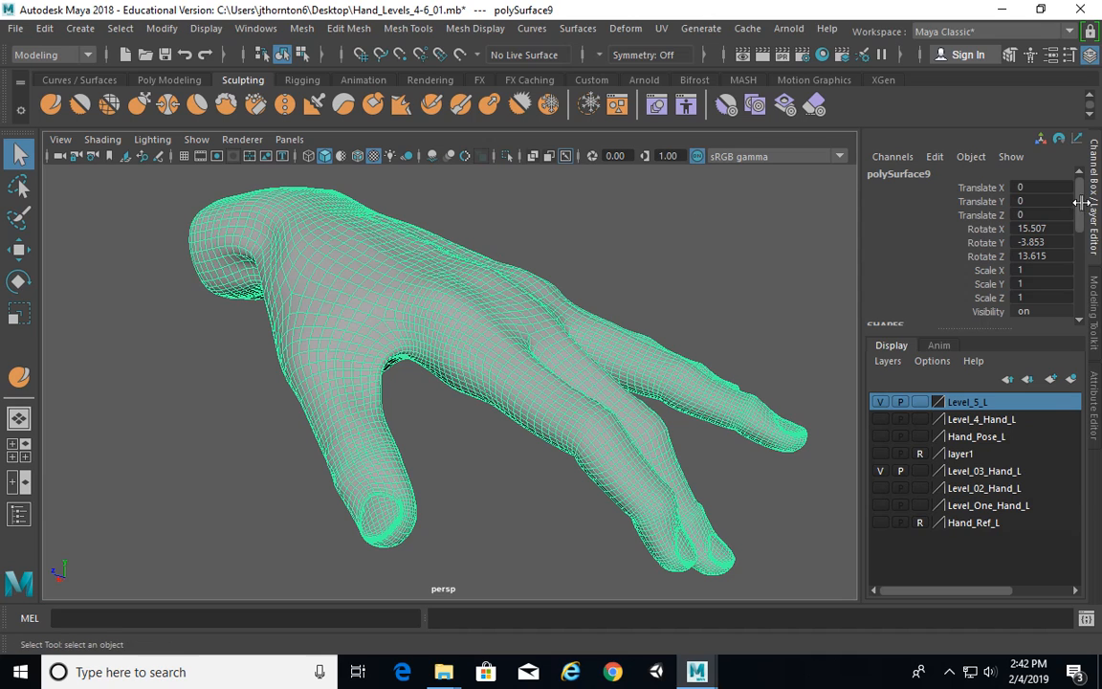
scroll(972, 191, "down", 10)
left_click(300, 29)
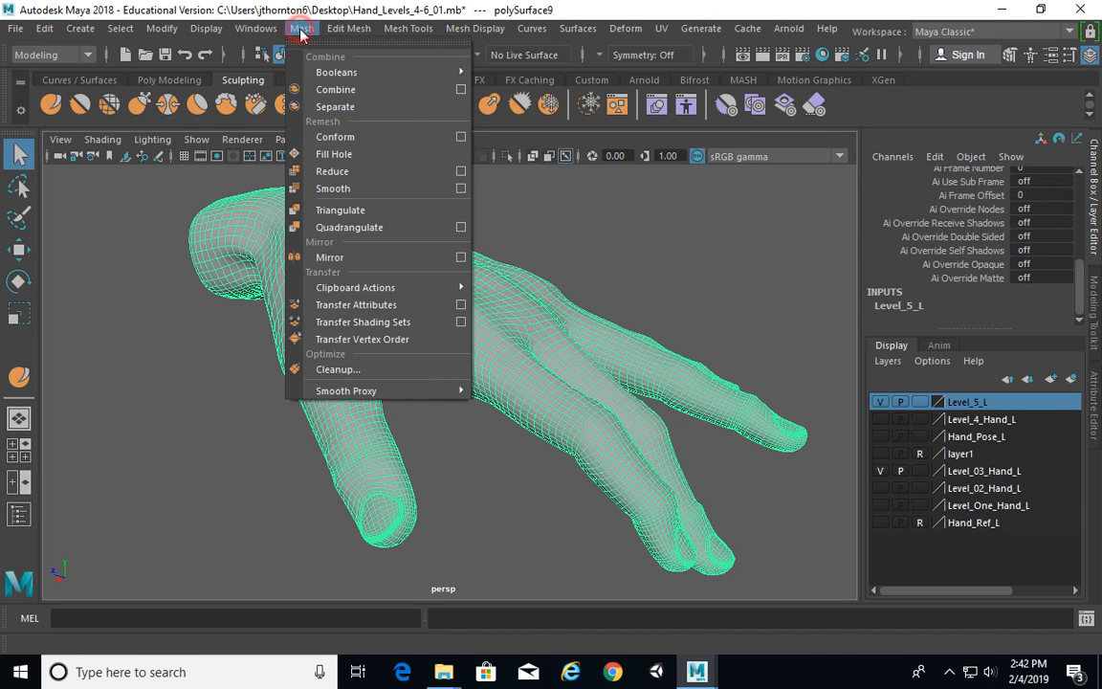
left_click(359, 183)
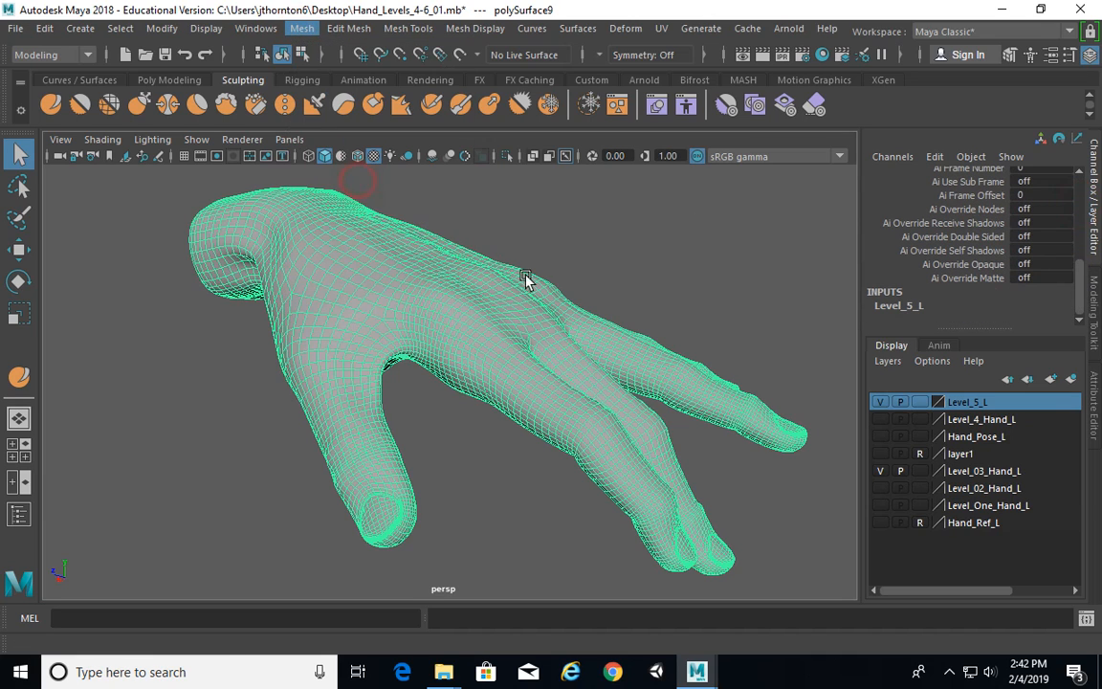
left_click_drag(529, 285, 457, 277, "alt")
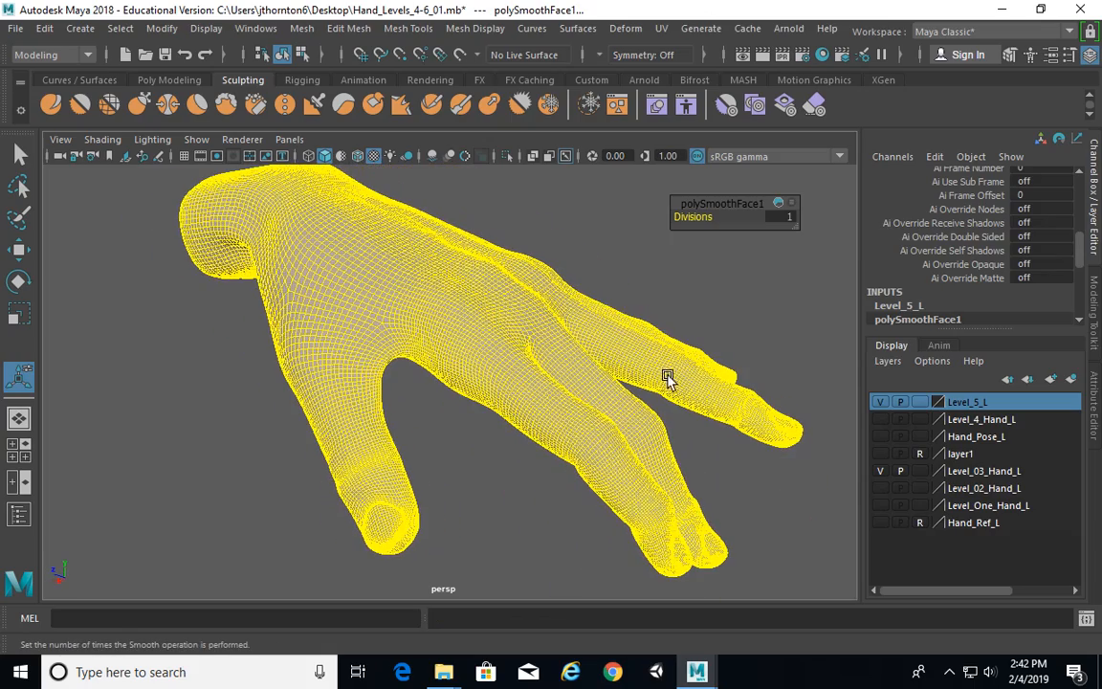
Examine the smoothed level 5 hand from several angles, with and without its wireframe showing
mouse_move(315, 263)
left_mouse_down("alt")
mouse_move(487, 266)
mouse_move(468, 233)
mouse_move(435, 252)
mouse_move(410, 84)
mouse_move(426, 218)
mouse_move(396, 263)
mouse_move(518, 292)
mouse_move(416, 301)
mouse_move(529, 317)
mouse_move(507, 249)
left_mouse_up("alt")
left_click(416, 299)
left_click(502, 241)
left_click_drag(622, 359, 475, 285, "alt")
left_click(499, 305)
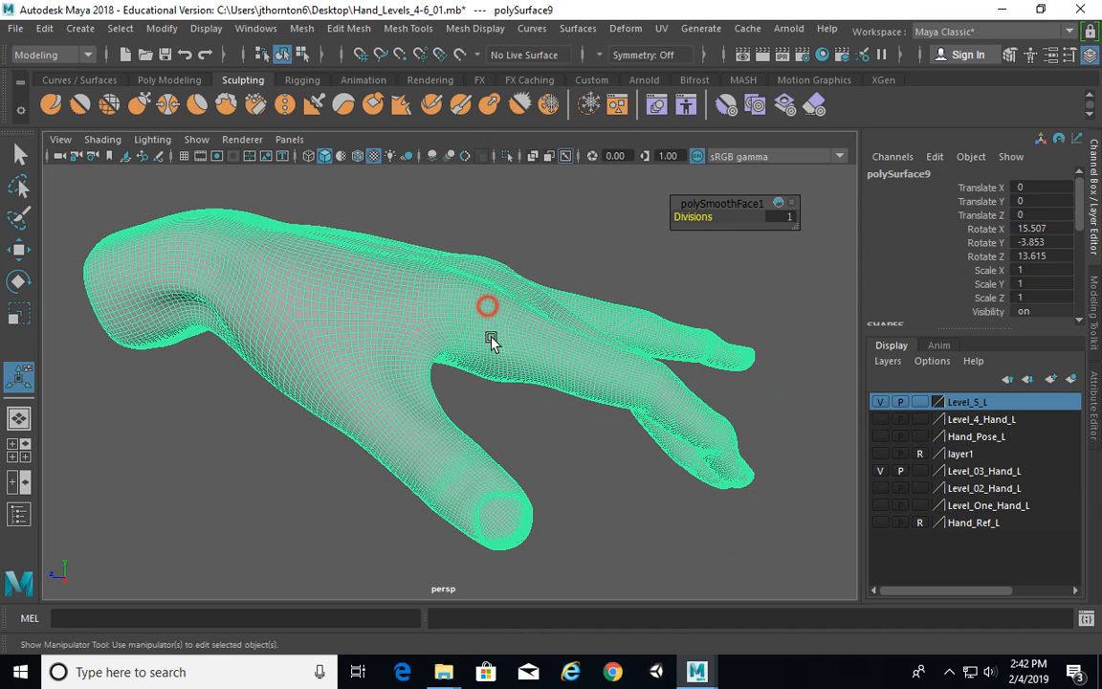
left_click(598, 255)
left_click_drag(536, 321, 620, 391, "alt")
mouse_move(512, 383)
left_mouse_down("alt")
mouse_move(448, 325)
mouse_move(622, 340)
mouse_move(407, 319)
mouse_move(604, 363)
mouse_move(558, 305)
left_mouse_up("alt")
Activate the Sculpt tool on the level 5 hand and sculpt the tendon forms on the back of the hand
left_click(52, 106)
left_click(580, 323)
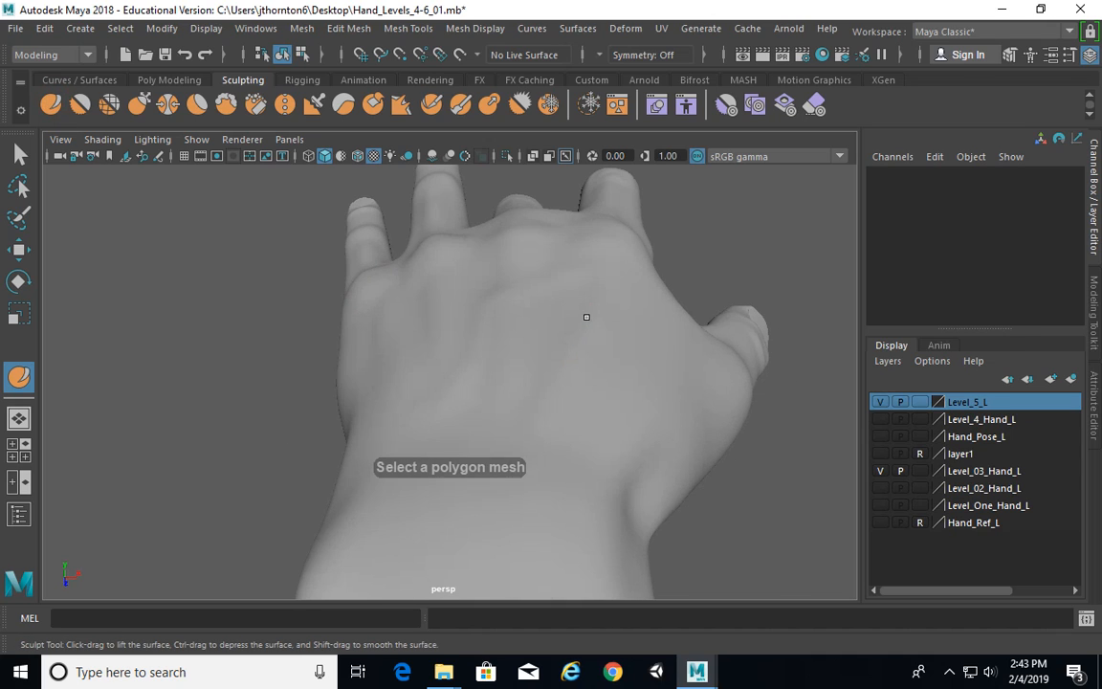
mouse_move(646, 352)
right_mouse_down("alt")
mouse_move(527, 340)
mouse_move(582, 335)
right_mouse_up("alt")
right_click_drag(486, 323, 555, 322, "alt")
left_click_drag(566, 312, 550, 456)
left_click_drag(577, 309, 627, 302)
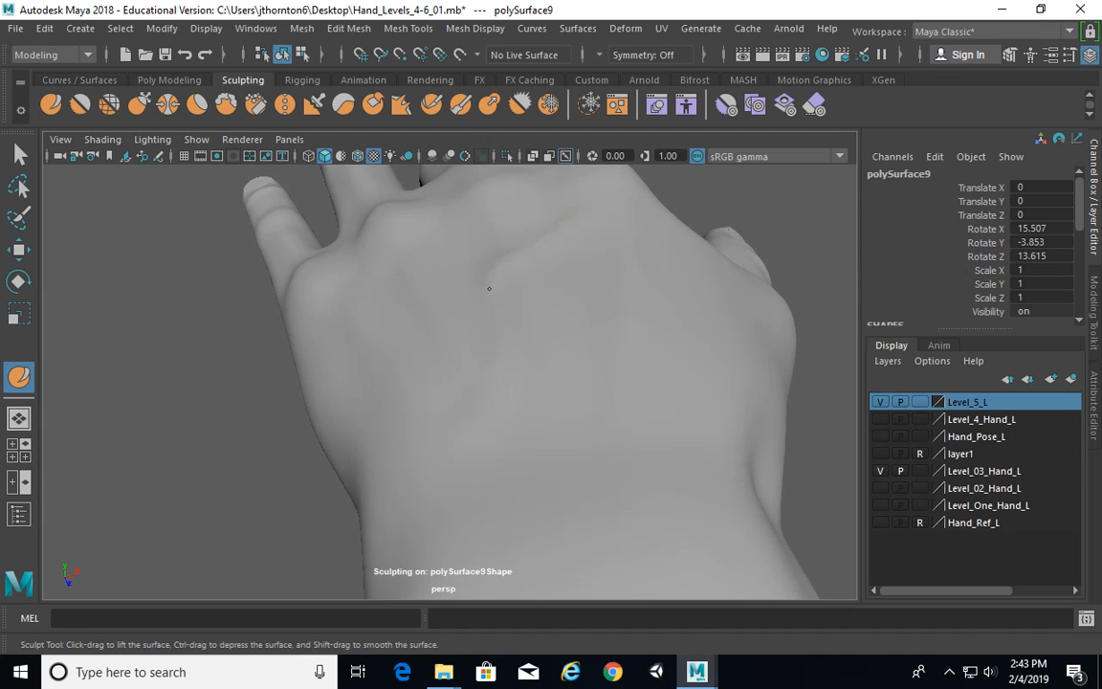
Build up and smooth the tendon ridges running from the knuckles toward the wrist
mouse_move(472, 411)
left_mouse_down("alt")
mouse_move(509, 387)
mouse_move(485, 369)
mouse_move(512, 369)
mouse_move(492, 379)
mouse_move(469, 371)
left_mouse_up("alt")
right_click_drag(469, 371, 521, 367, "alt")
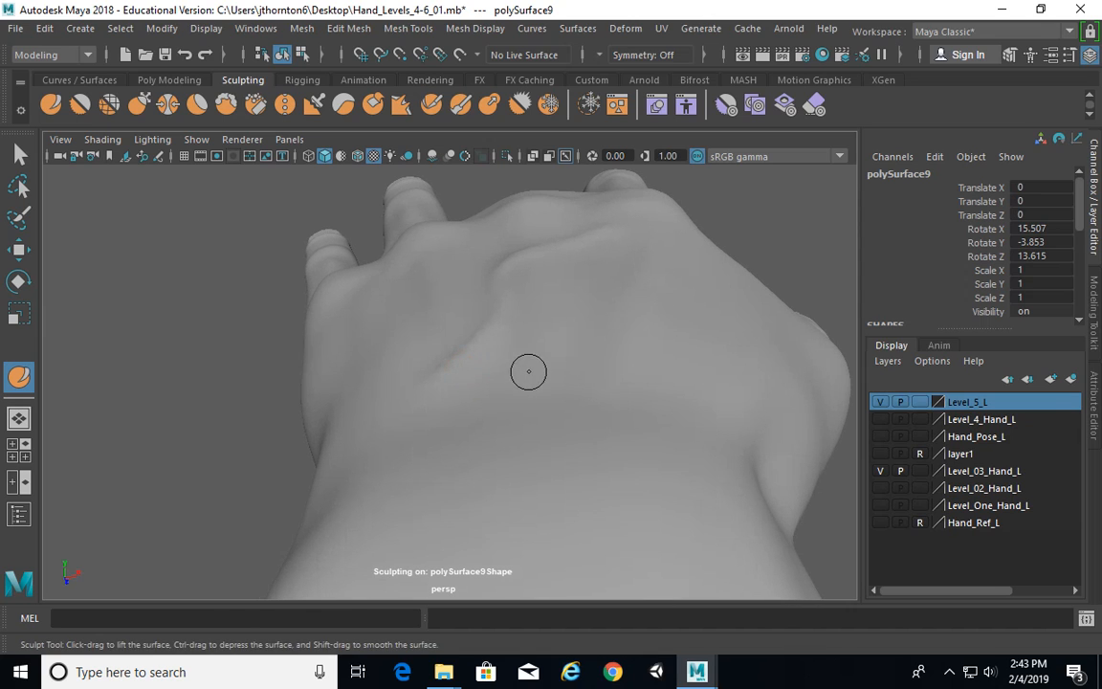
left_click_drag(517, 374, 517, 374)
left_click_drag(457, 347, 407, 310, "shift")
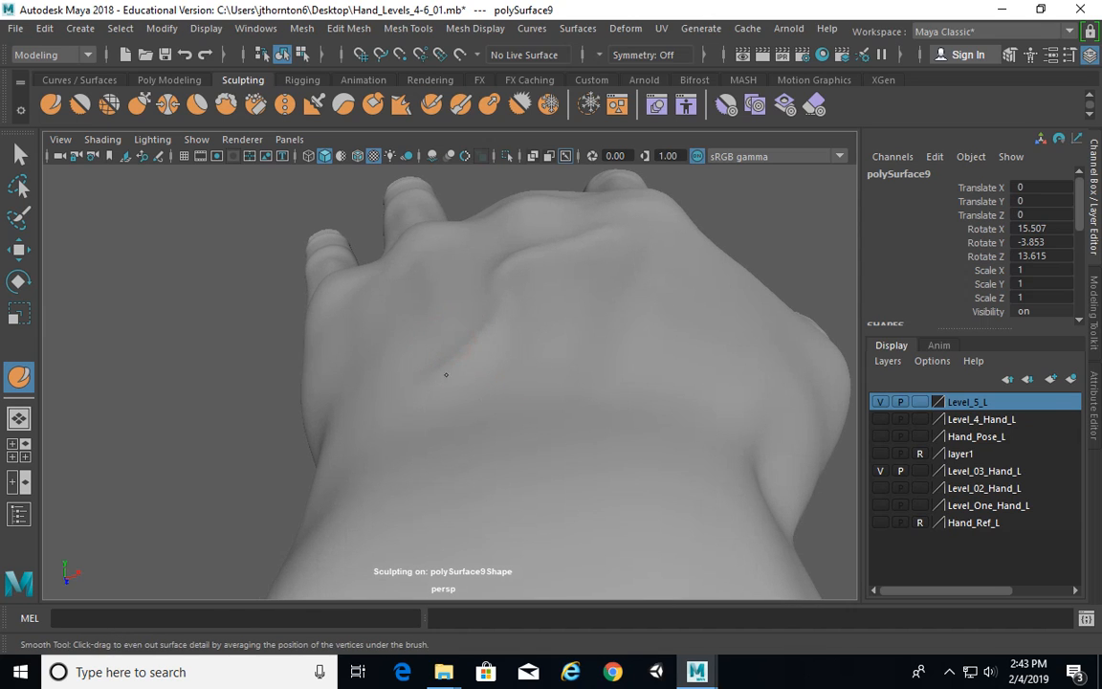
mouse_move(446, 375)
left_mouse_down()
mouse_move(490, 313)
mouse_move(585, 233)
mouse_move(565, 319)
mouse_move(511, 324)
mouse_move(595, 381)
left_mouse_up()
left_click_drag(328, 359, 489, 336, "alt")
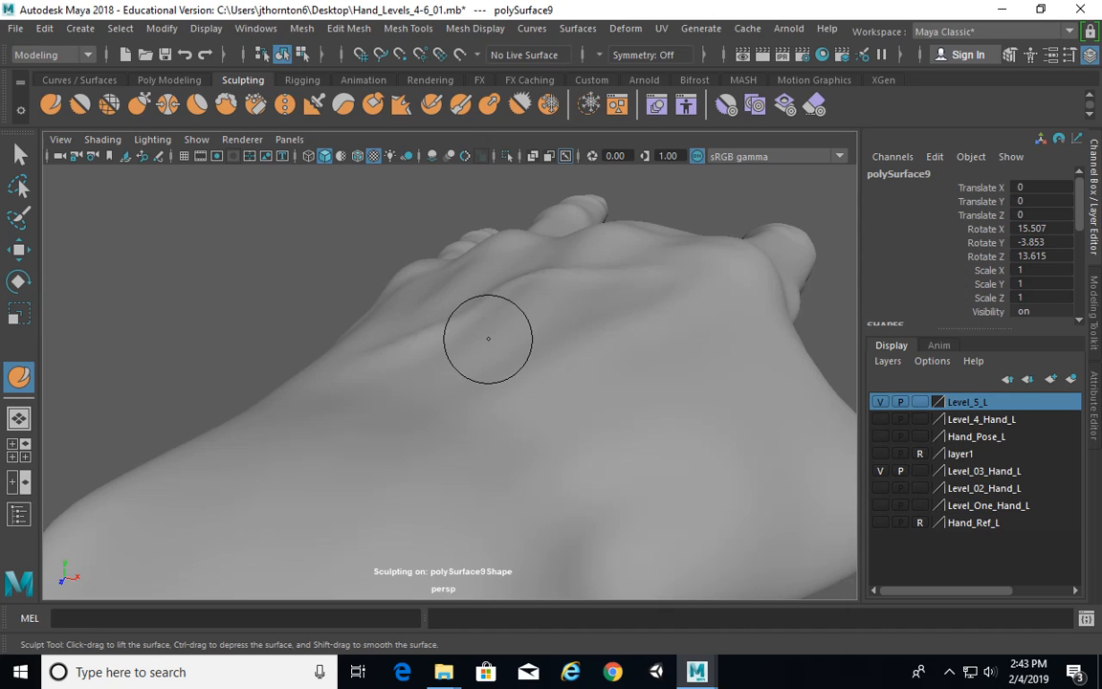
left_click_drag(490, 339, 547, 328, "alt")
mouse_move(474, 310)
left_mouse_down("shift")
mouse_move(462, 305)
mouse_move(480, 312)
left_mouse_up("shift")
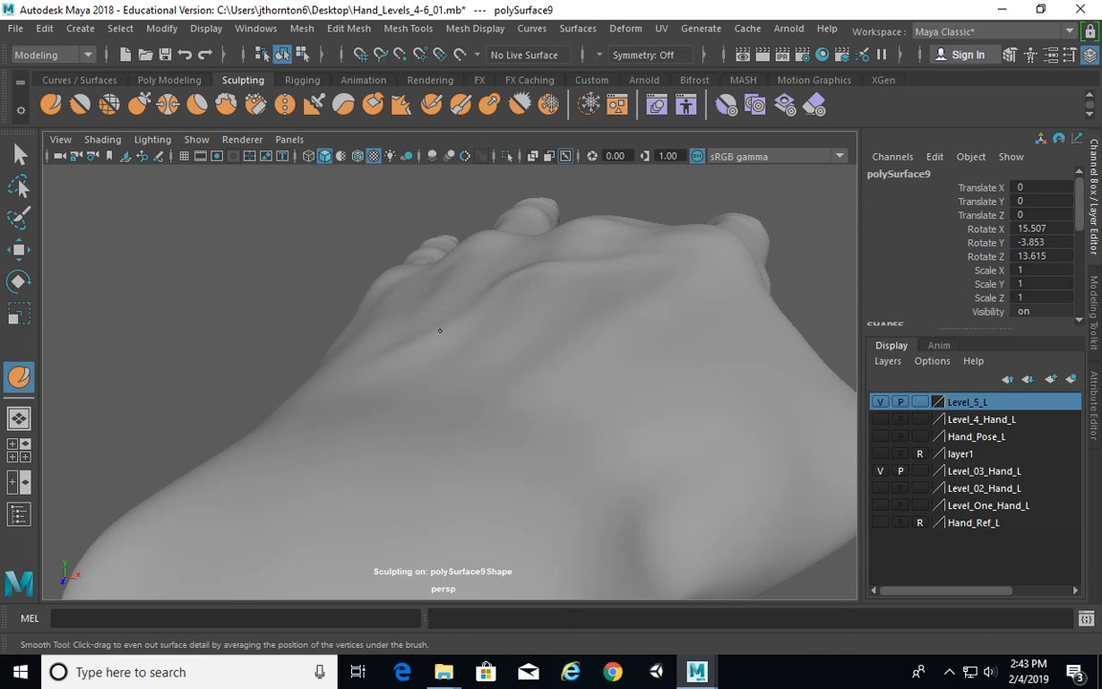
mouse_move(495, 281)
left_mouse_down("alt")
mouse_move(748, 325)
mouse_move(502, 357)
mouse_move(529, 400)
mouse_move(728, 322)
mouse_move(784, 322)
mouse_move(763, 336)
mouse_move(664, 335)
mouse_move(641, 367)
mouse_move(617, 306)
mouse_move(521, 364)
mouse_move(529, 289)
mouse_move(509, 336)
mouse_move(472, 313)
mouse_move(381, 336)
mouse_move(388, 310)
mouse_move(396, 373)
mouse_move(411, 353)
left_mouse_up("alt")
Carve the upper palm crease from below the index and middle fingers to the little-finger edge, redoing a stroke, and smooth it
key("b")
mouse_move(416, 288)
left_mouse_down("alt")
mouse_move(413, 233)
mouse_move(423, 315)
mouse_move(386, 273)
left_mouse_up("alt")
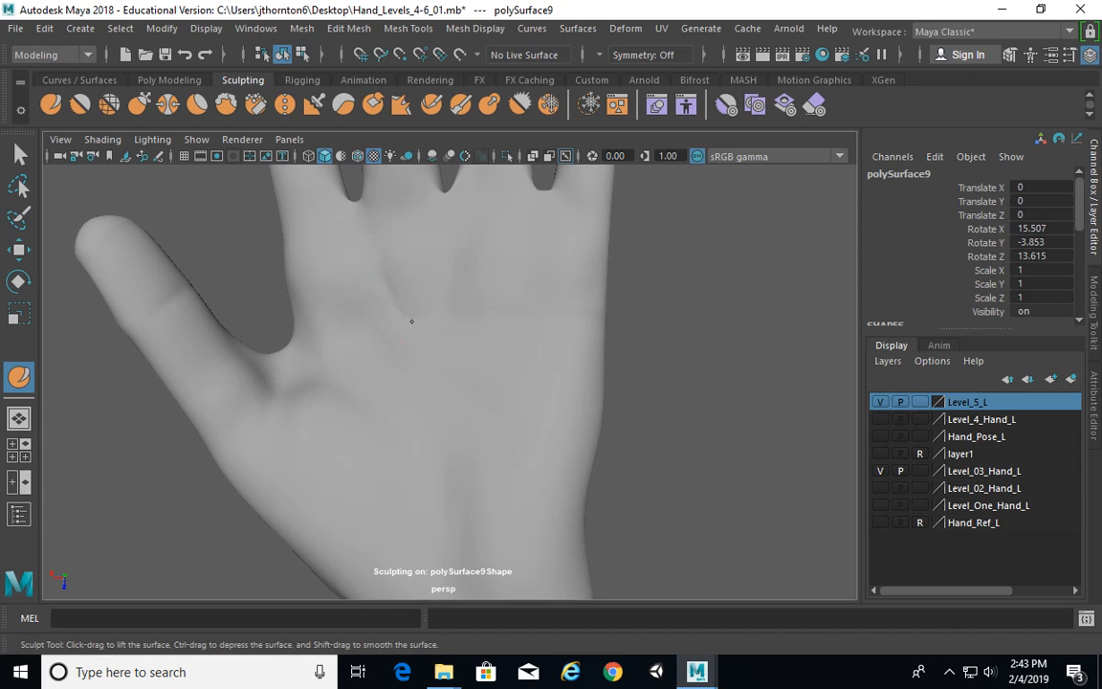
left_click_drag(640, 361, 461, 401, "alt")
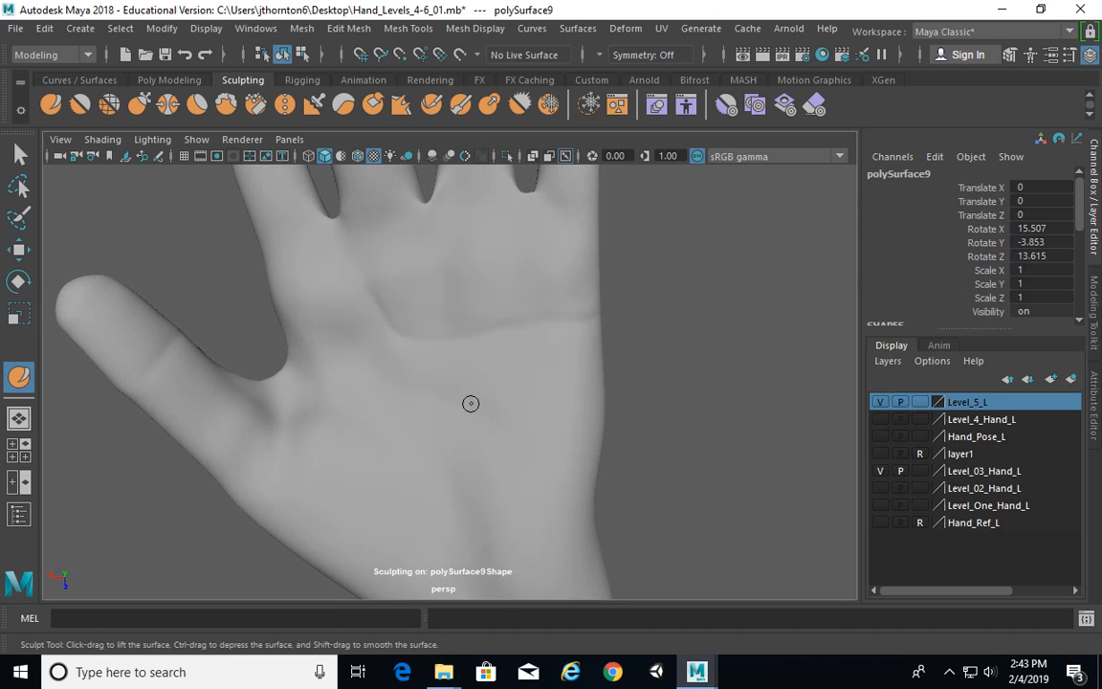
key("ctrl+z")
left_click_drag(574, 327, 544, 328)
mouse_move(523, 354)
left_mouse_down("alt")
mouse_move(519, 339)
mouse_move(479, 344)
mouse_move(478, 325)
left_mouse_up("alt")
key("b")
mouse_move(428, 296)
left_mouse_down()
mouse_move(509, 344)
mouse_move(407, 318)
left_mouse_up()
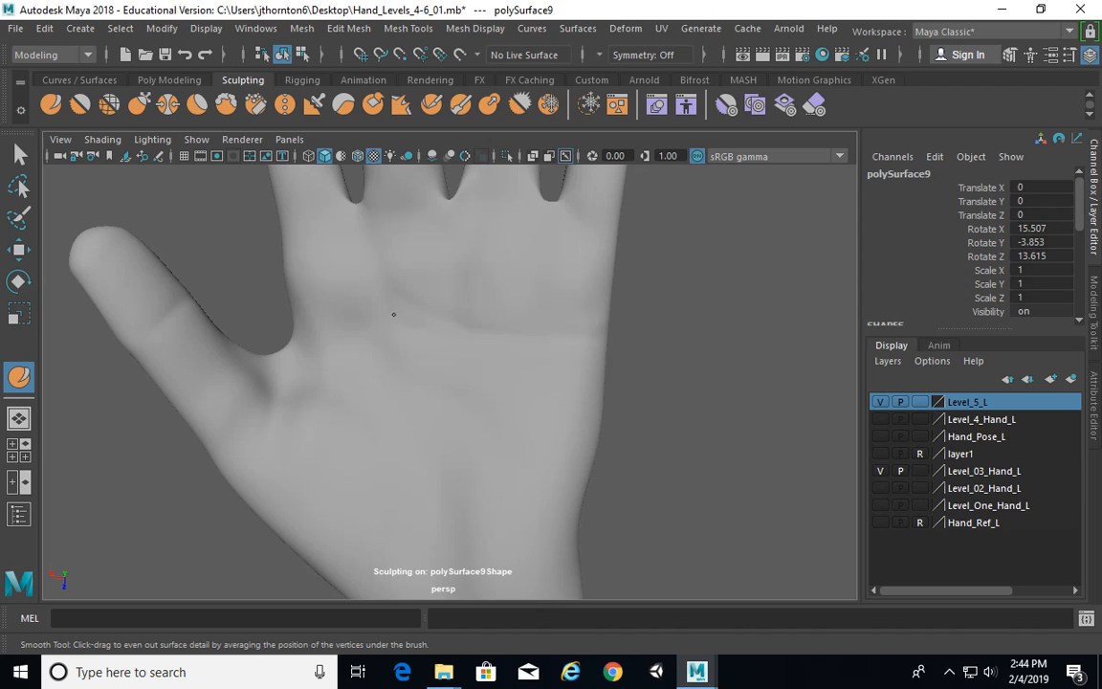
Carve and smooth a second palm crease running diagonally from above the thumb web across the middle of the palm
left_click_drag(503, 380, 414, 358, "alt")
key("b")
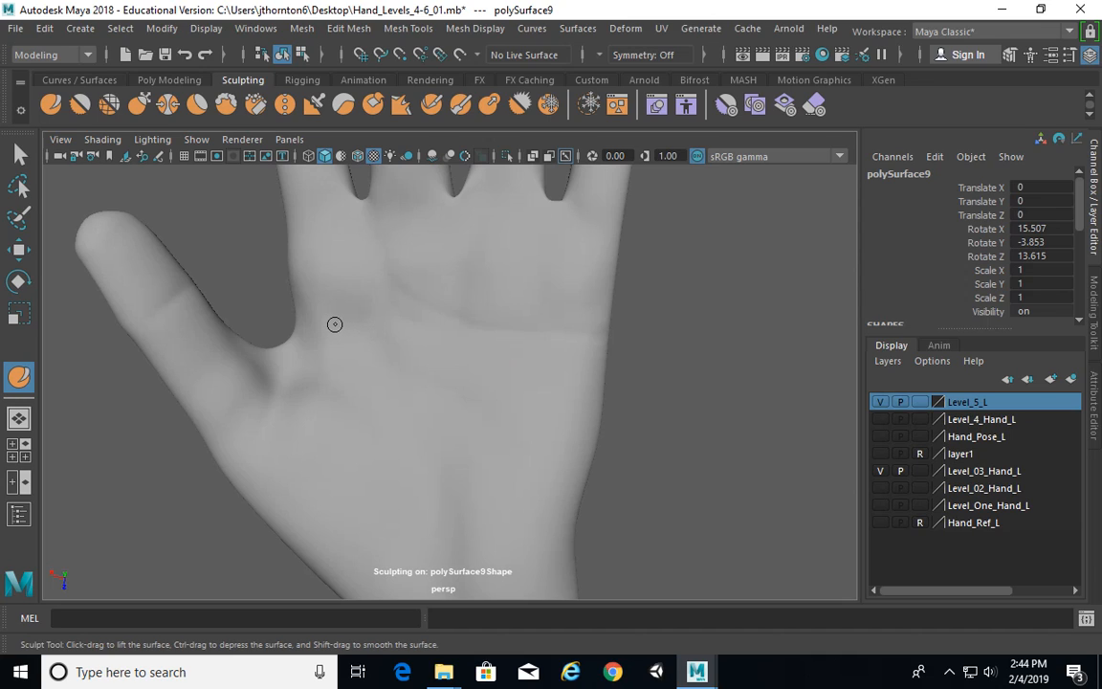
left_click_drag(324, 323, 353, 339, "ctrl")
mouse_move(504, 409)
left_mouse_down("shift")
mouse_move(514, 440)
mouse_move(555, 420)
mouse_move(471, 378)
left_mouse_up("shift")
key("b")
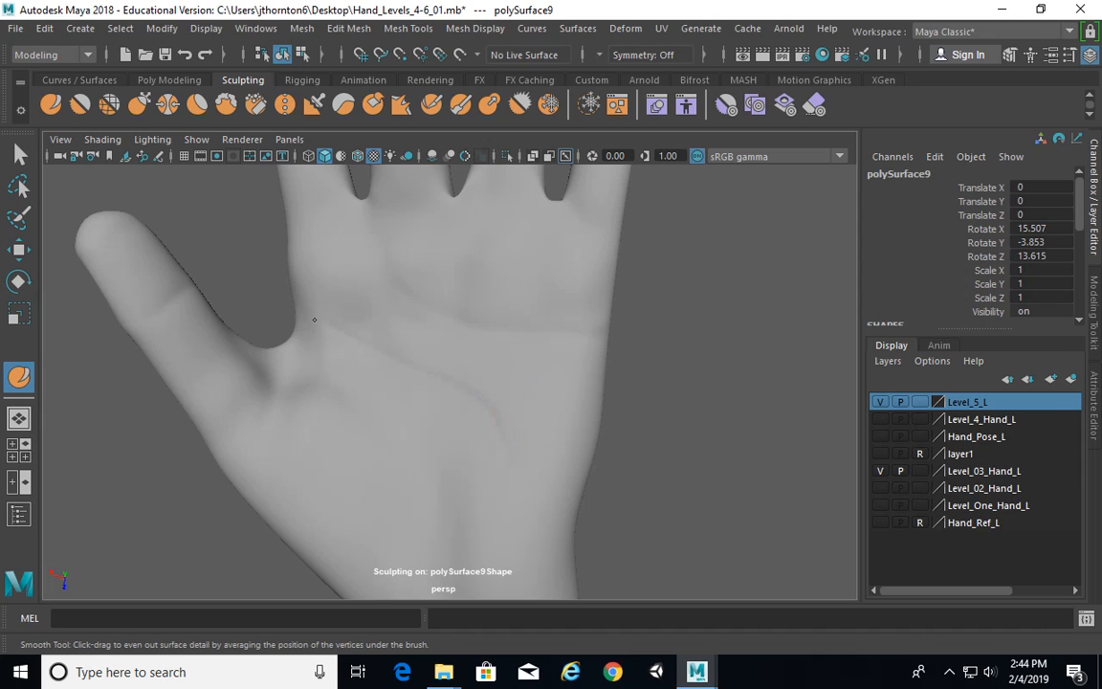
mouse_move(503, 456)
left_mouse_down("alt")
mouse_move(546, 445)
mouse_move(535, 426)
left_mouse_up("alt")
left_click_drag(376, 379, 406, 356, "alt")
mouse_move(542, 487)
left_mouse_down("alt")
mouse_move(541, 453)
mouse_move(561, 478)
left_mouse_up("alt")
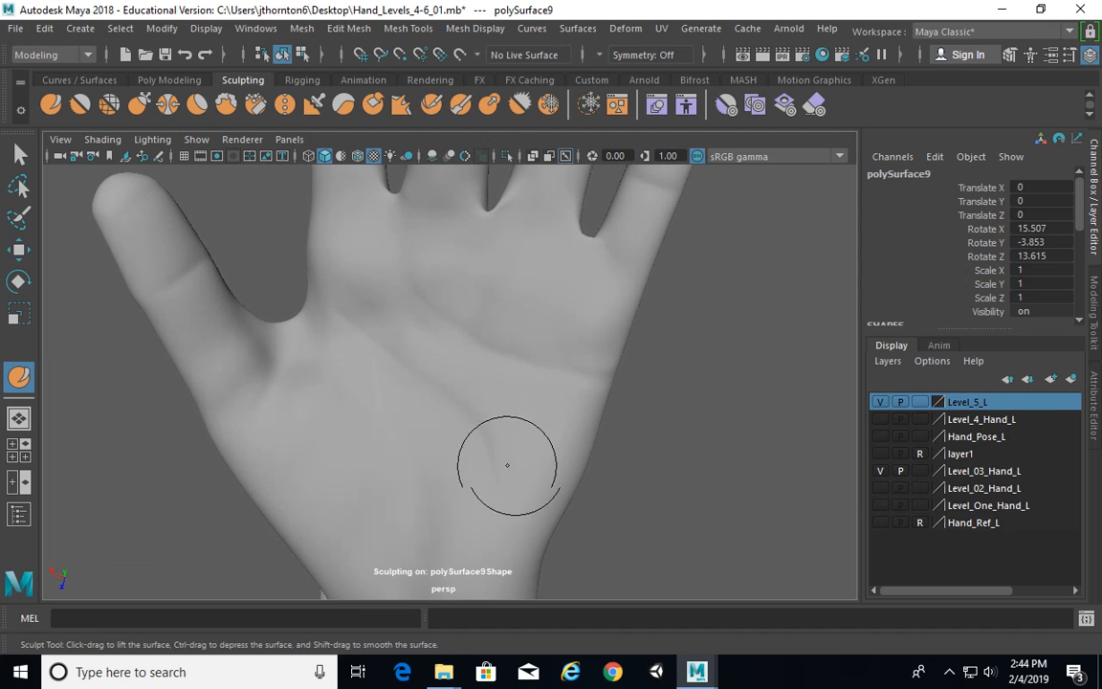
Resize the brush and carve the crease that curves around the thumb mound toward the wrist
mouse_move(440, 426)
left_mouse_down("alt")
mouse_move(430, 418)
mouse_move(443, 406)
mouse_move(360, 405)
left_mouse_up("alt")
key("b")
key("b")
key("b")
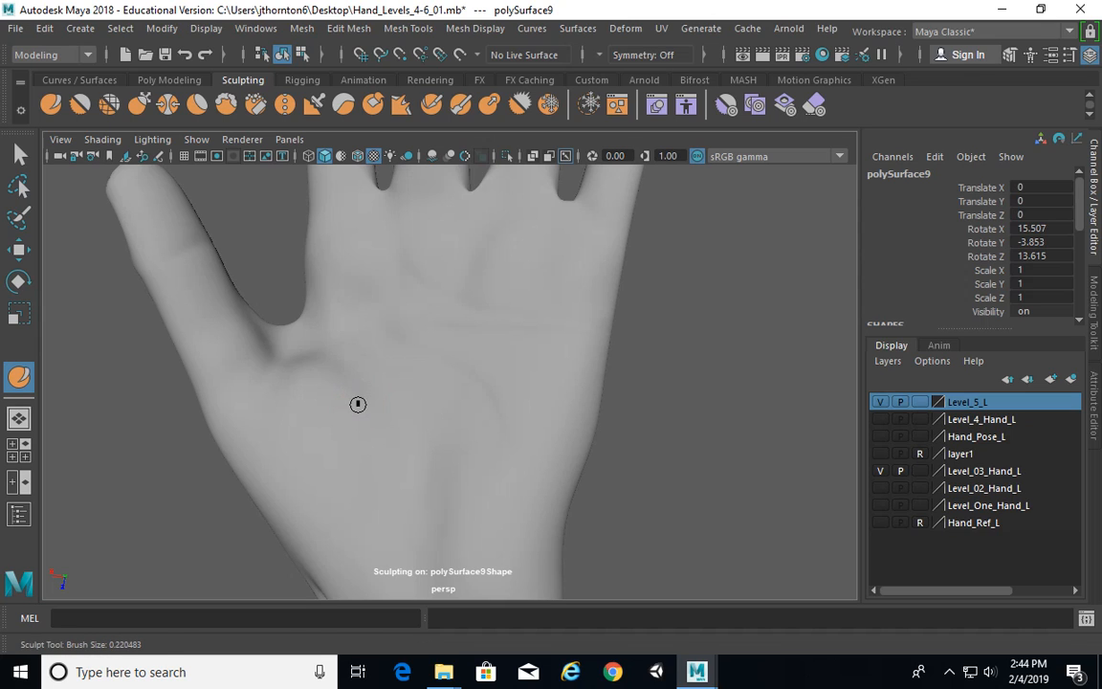
left_click_drag(433, 400, 438, 398, "alt")
key("b")
left_click_drag(433, 399, 438, 398)
key("b")
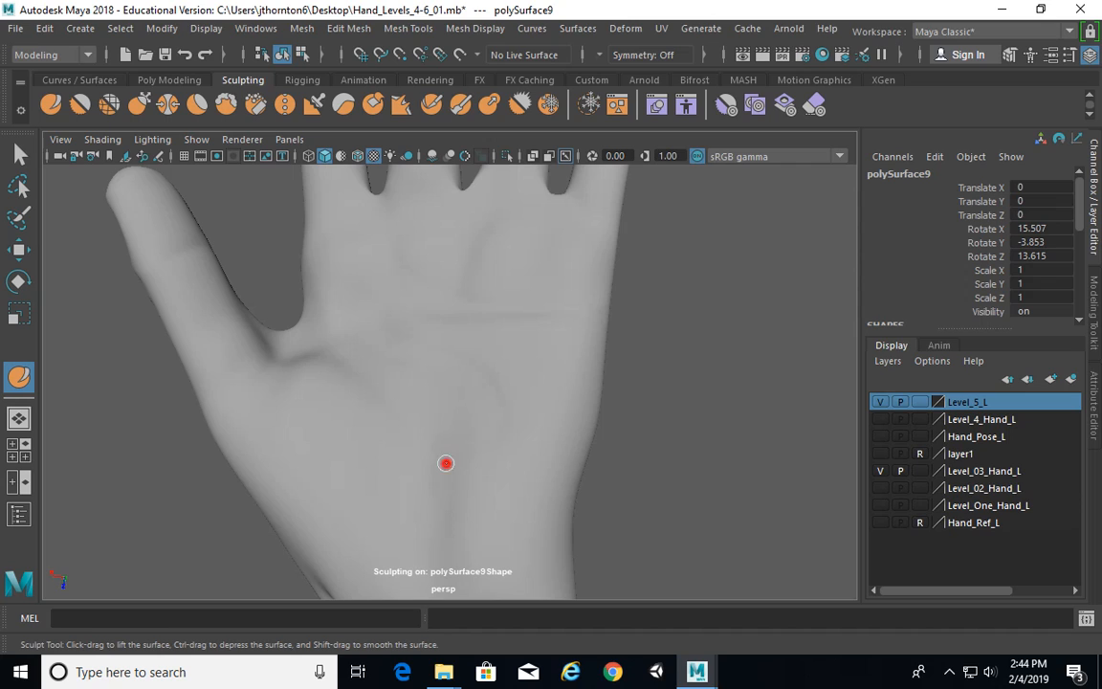
left_click_drag(446, 463, 440, 440)
mouse_move(495, 465)
left_mouse_down("alt")
mouse_move(530, 461)
mouse_move(528, 450)
mouse_move(492, 473)
mouse_move(485, 446)
mouse_move(513, 468)
left_mouse_up("alt")
Smooth the thumb-mound crease toward the wrist and check the palm creases up close
key("b")
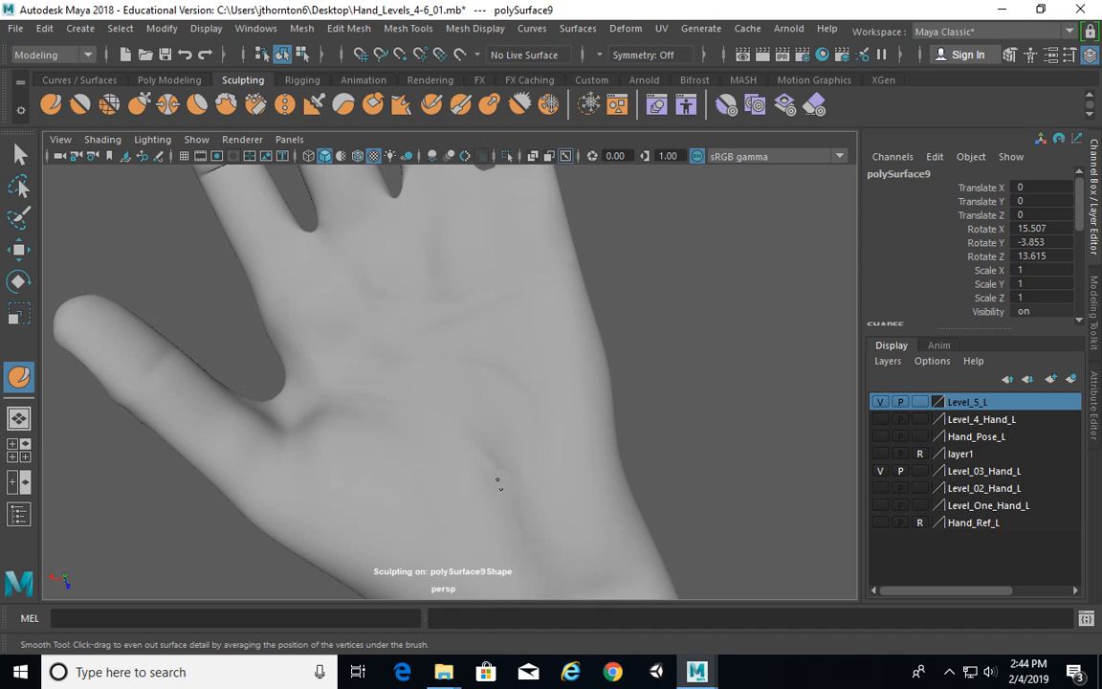
left_click_drag(507, 469, 427, 391, "alt")
scroll(404, 359, "up", 3)
scroll(574, 356, "up", 4)
mouse_move(580, 354)
left_mouse_down("alt")
mouse_move(600, 302)
mouse_move(406, 284)
left_mouse_up("alt")
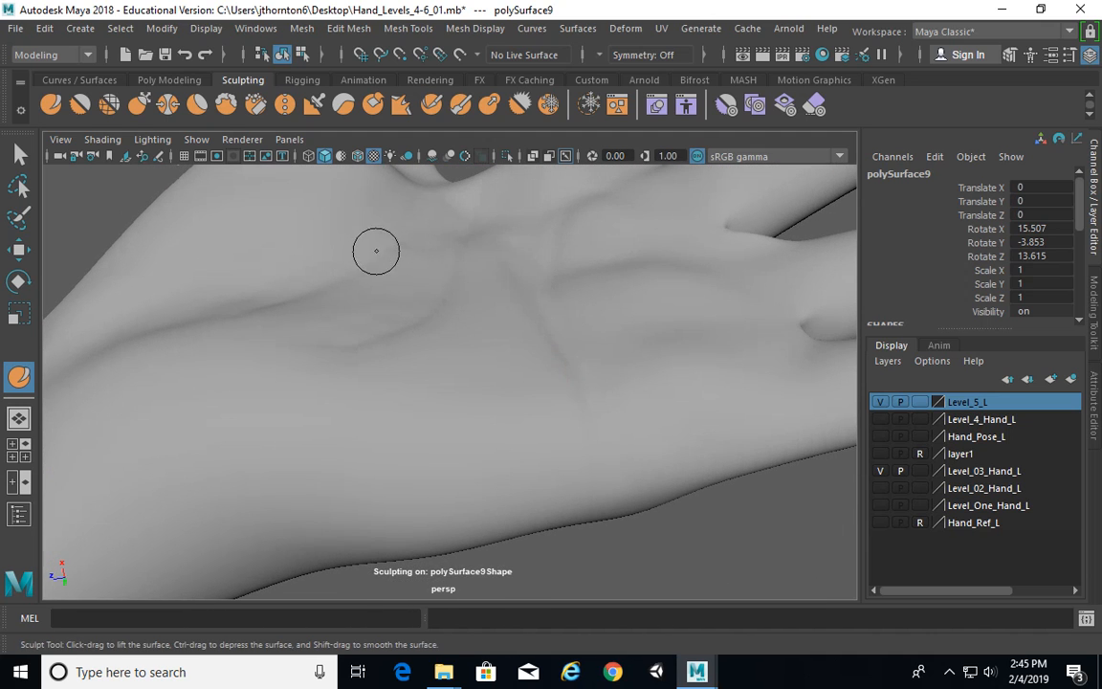
Soften the hooked crease beside the thumb mound, blending it into the centre of the palm with the Smooth tool
mouse_move(431, 250)
left_mouse_down("alt")
mouse_move(551, 277)
mouse_move(440, 276)
left_mouse_up("alt")
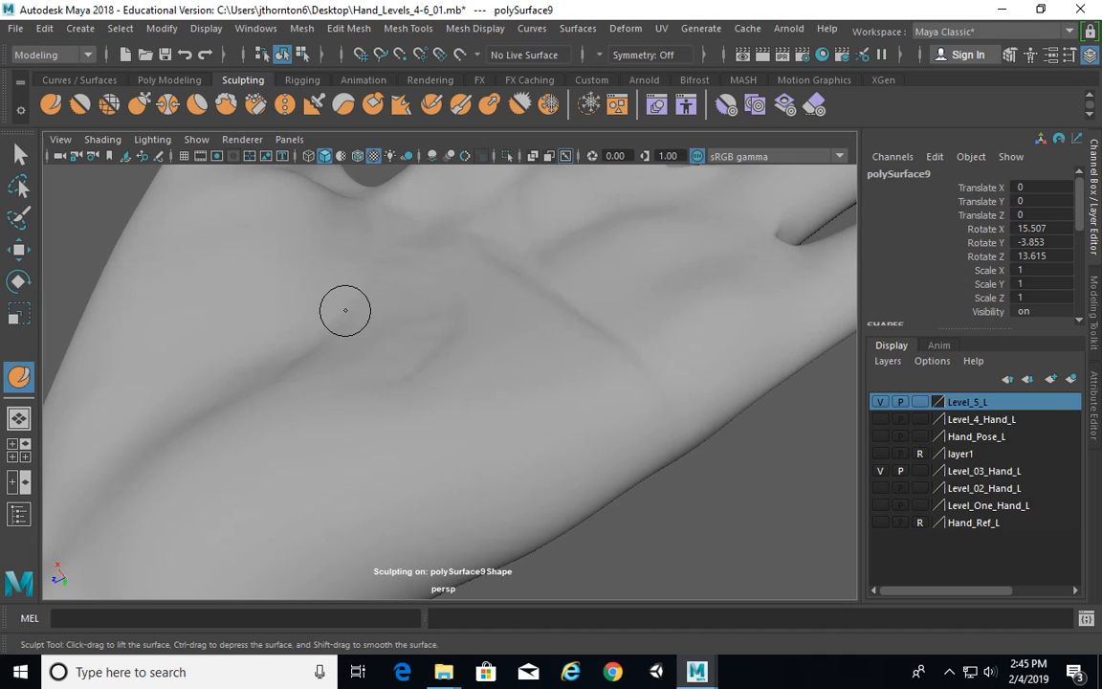
left_click_drag(401, 317, 358, 349, "alt")
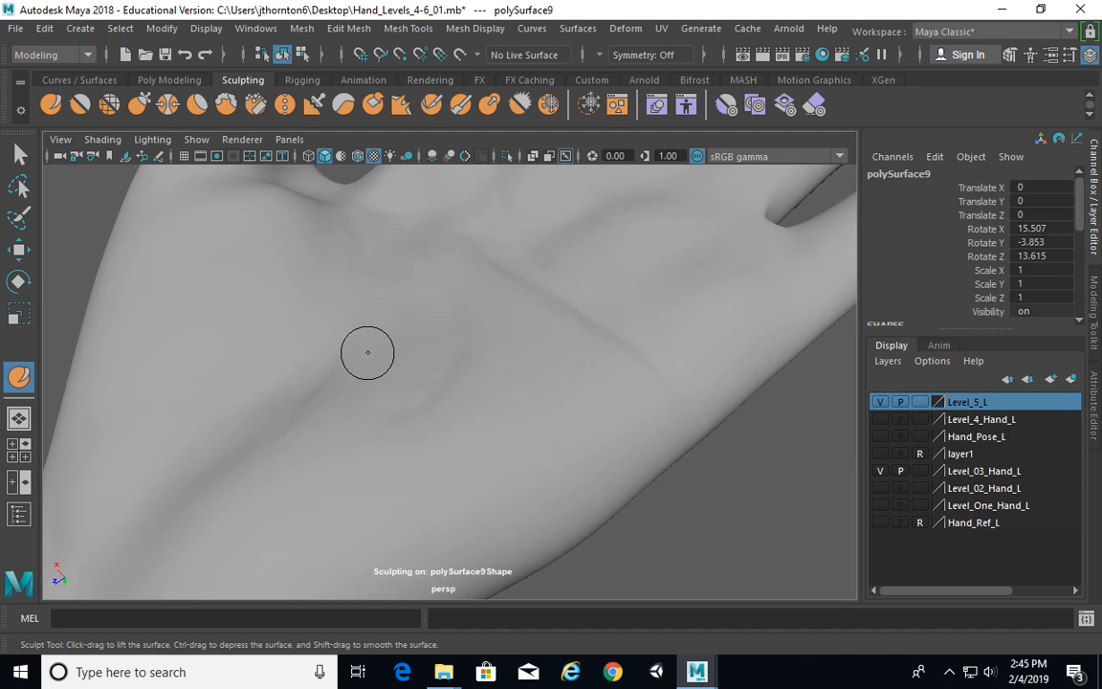
mouse_move(382, 315)
left_mouse_down("alt")
mouse_move(440, 216)
mouse_move(475, 241)
mouse_move(388, 345)
mouse_move(424, 350)
mouse_move(457, 380)
left_mouse_up("alt")
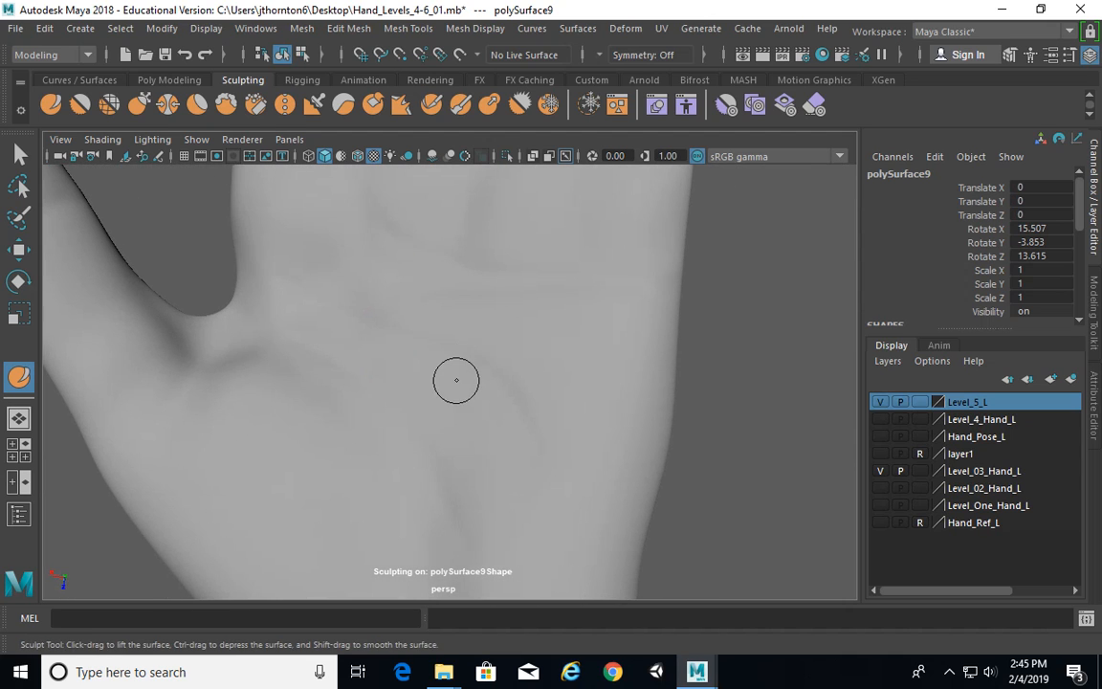
left_click_drag(525, 374, 352, 249, "alt")
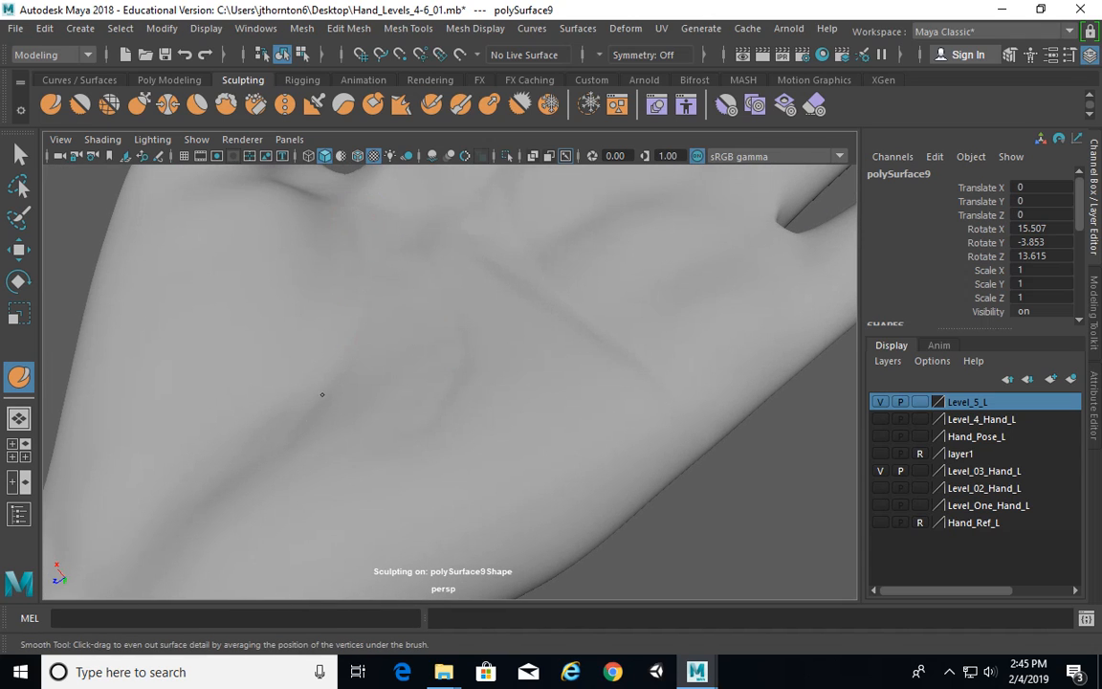
left_click(408, 233)
right_click_drag(521, 271, 640, 320, "alt")
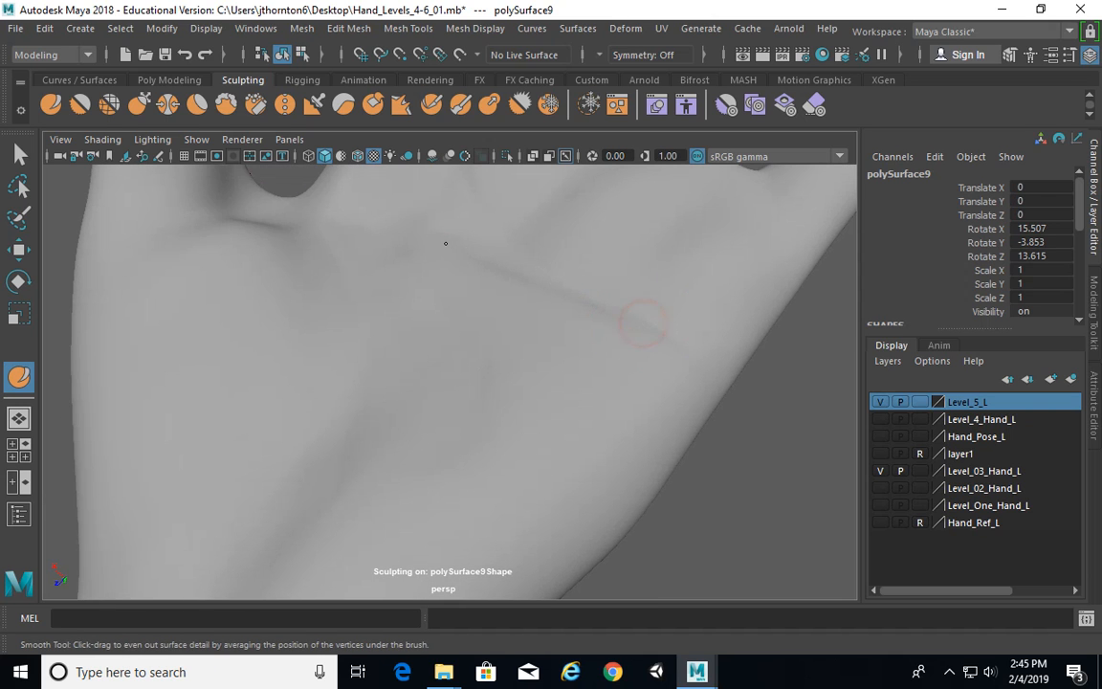
right_click_drag(443, 244, 383, 244, "alt")
mouse_move(574, 315)
left_mouse_down("alt")
mouse_move(703, 306)
mouse_move(699, 347)
mouse_move(935, 332)
mouse_move(529, 293)
mouse_move(603, 357)
mouse_move(529, 370)
left_mouse_up("alt")
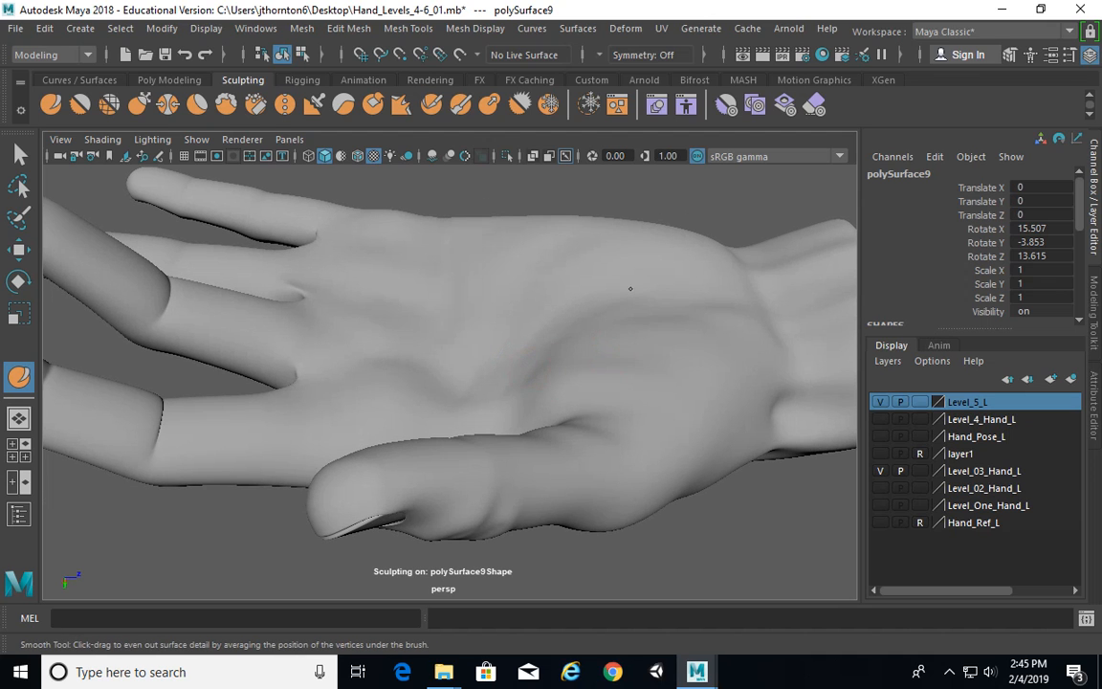
Examine the palm's profile and the index finger's joint creases from several angles
left_click_drag(713, 319, 498, 315, "alt")
right_click_drag(498, 315, 610, 339, "alt")
left_click_drag(610, 340, 578, 332, "alt")
right_click_drag(598, 362, 660, 363, "alt")
middle_click_drag(568, 356, 517, 369, "alt")
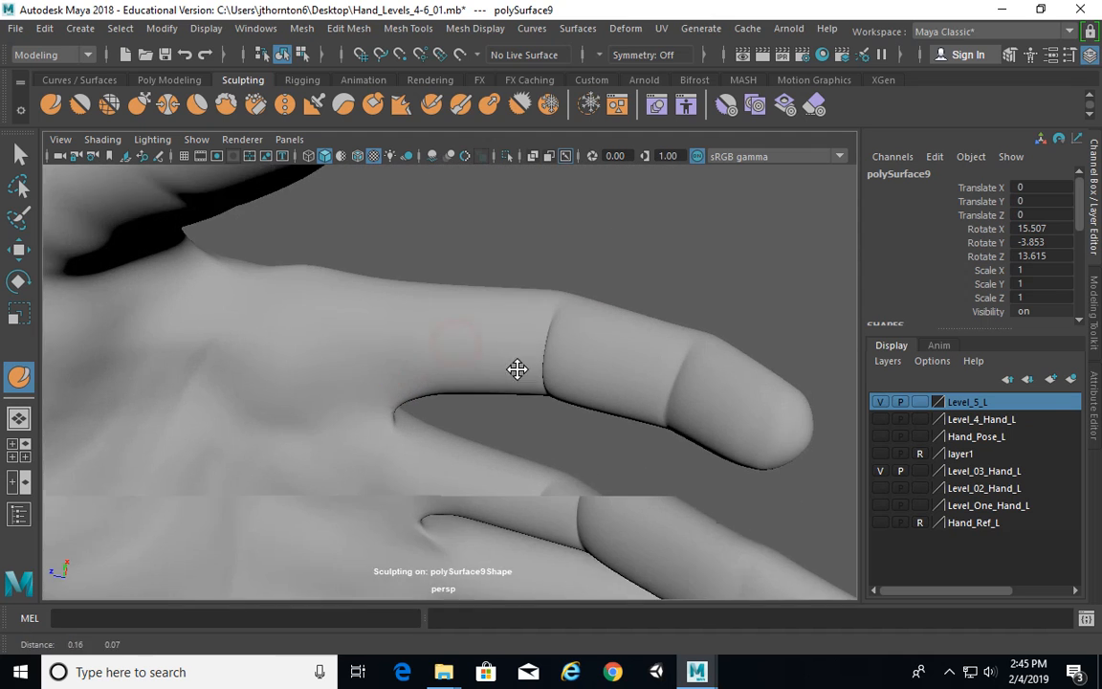
left_click_drag(517, 369, 479, 359, "alt")
right_click_drag(470, 357, 583, 362, "alt")
left_click_drag(563, 364, 518, 365, "alt")
middle_click_drag(534, 366, 571, 379, "alt")
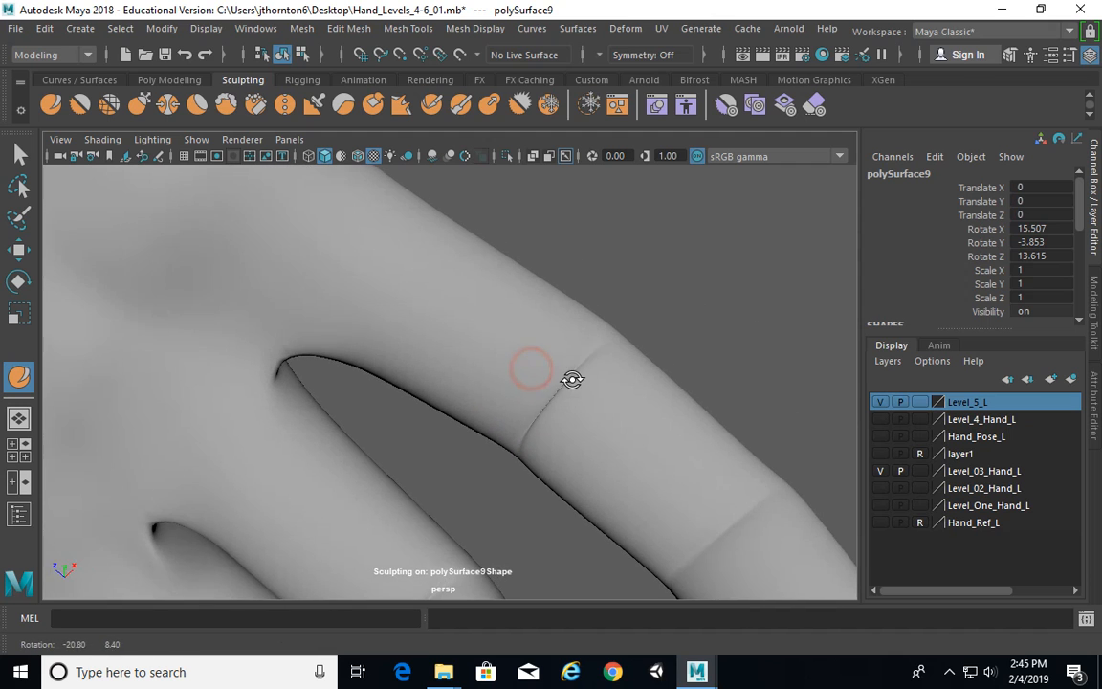
right_click_drag(536, 379, 600, 375, "alt")
mouse_move(585, 370)
left_mouse_down("alt")
mouse_move(558, 368)
mouse_move(534, 332)
left_mouse_up("alt")
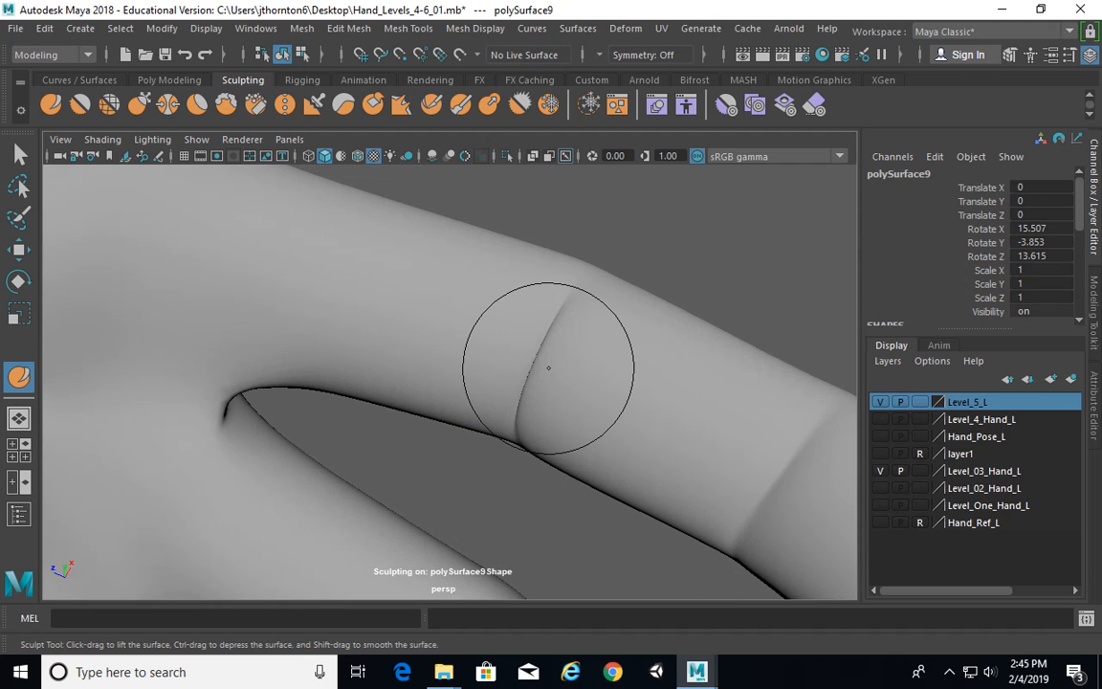
key("space")
key("space")
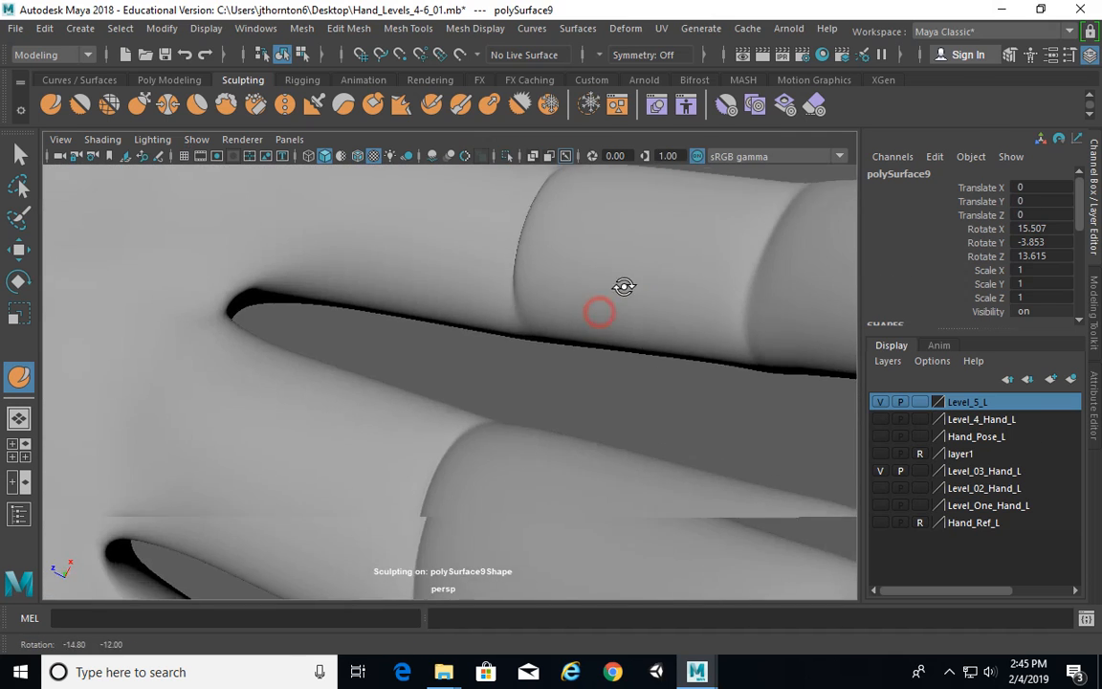
right_click_drag(624, 285, 669, 287, "alt")
left_click_drag(669, 287, 574, 399, "alt")
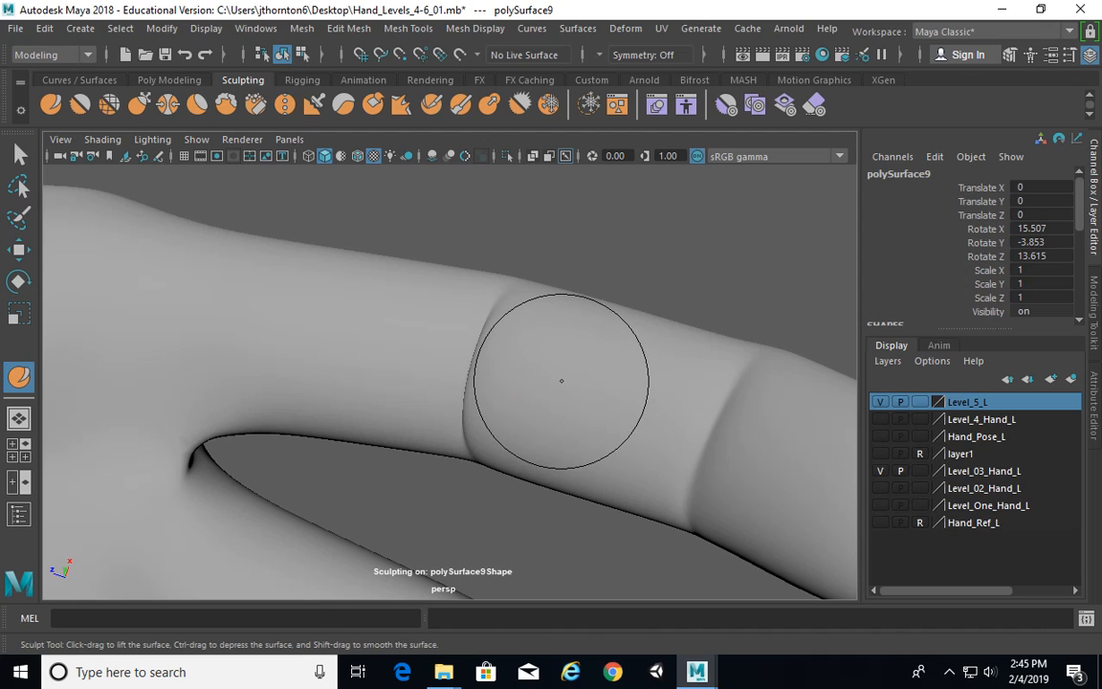
Shrink the Sculpt brush and carve a fine second crease across the index finger, just above its middle joint crease
mouse_move(521, 372)
left_mouse_down("alt")
mouse_move(364, 342)
mouse_move(418, 340)
mouse_move(473, 401)
left_mouse_up("alt")
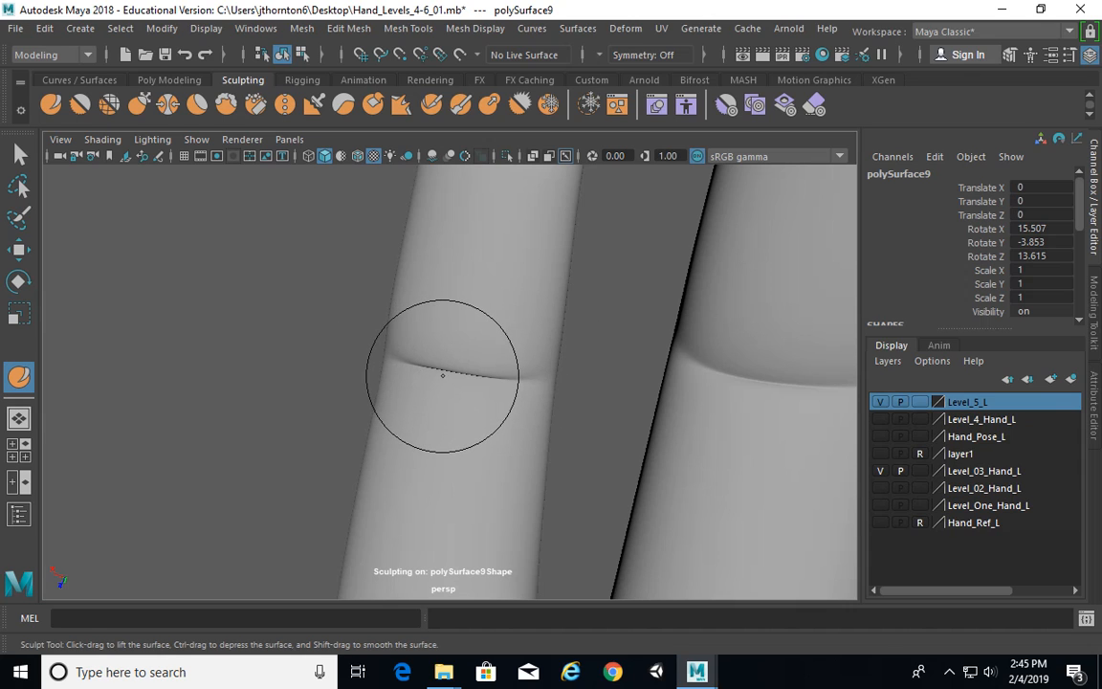
mouse_move(502, 324)
left_mouse_down("alt")
mouse_move(457, 335)
mouse_move(452, 317)
mouse_move(436, 318)
left_mouse_up("alt")
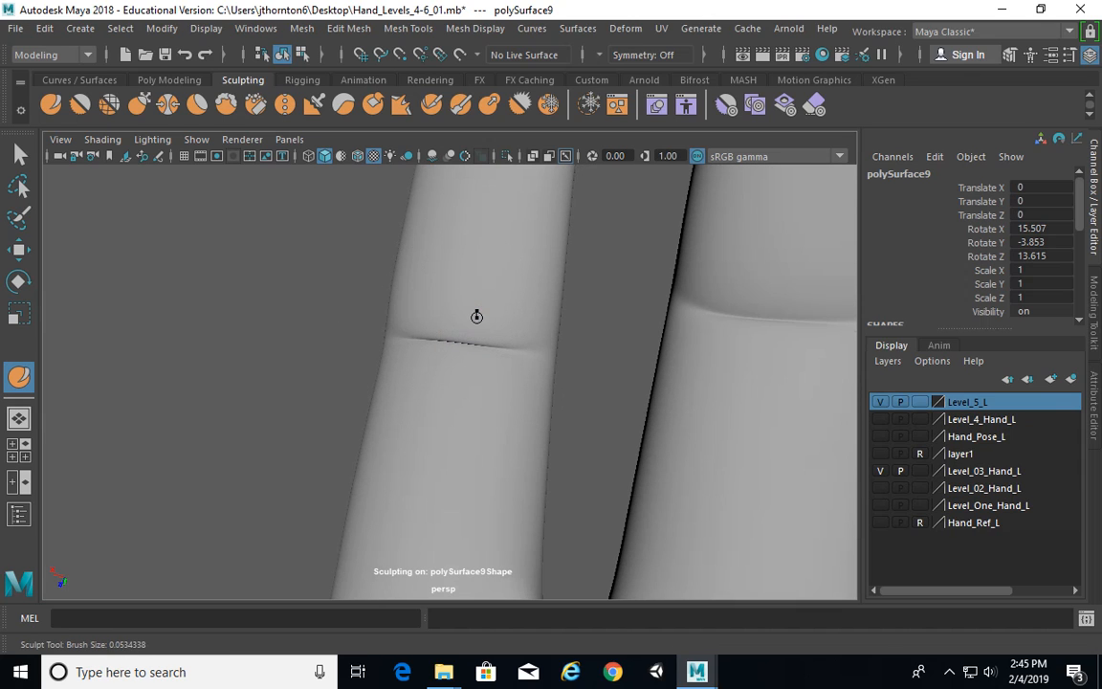
left_click_drag(498, 299, 495, 289)
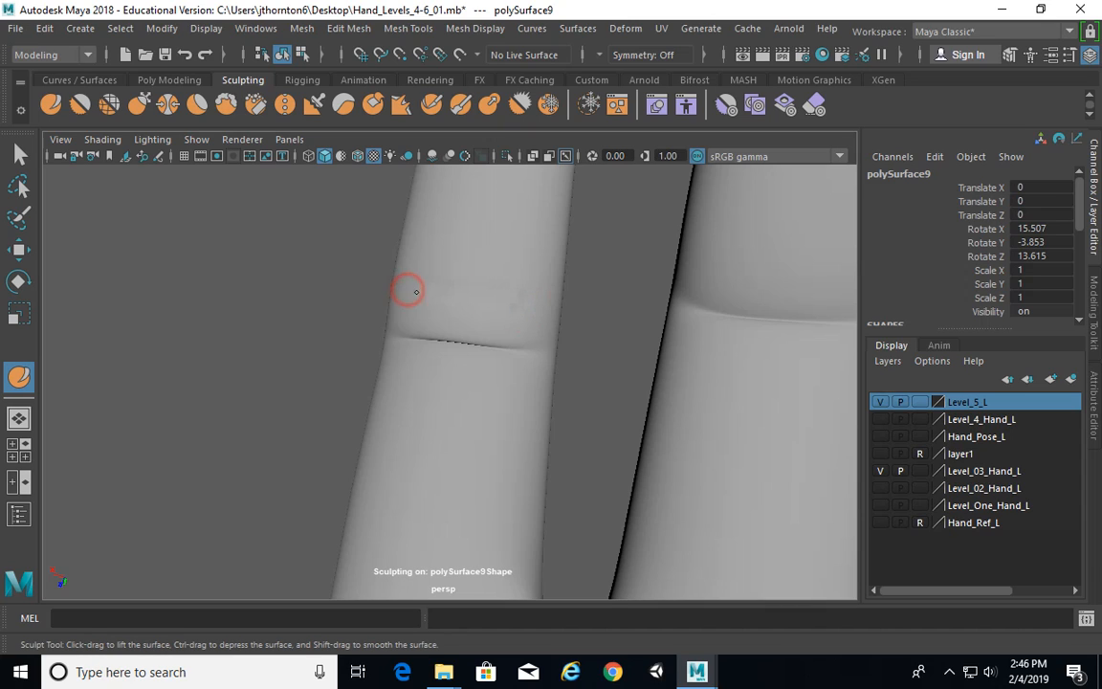
left_click_drag(489, 315, 533, 211, "alt")
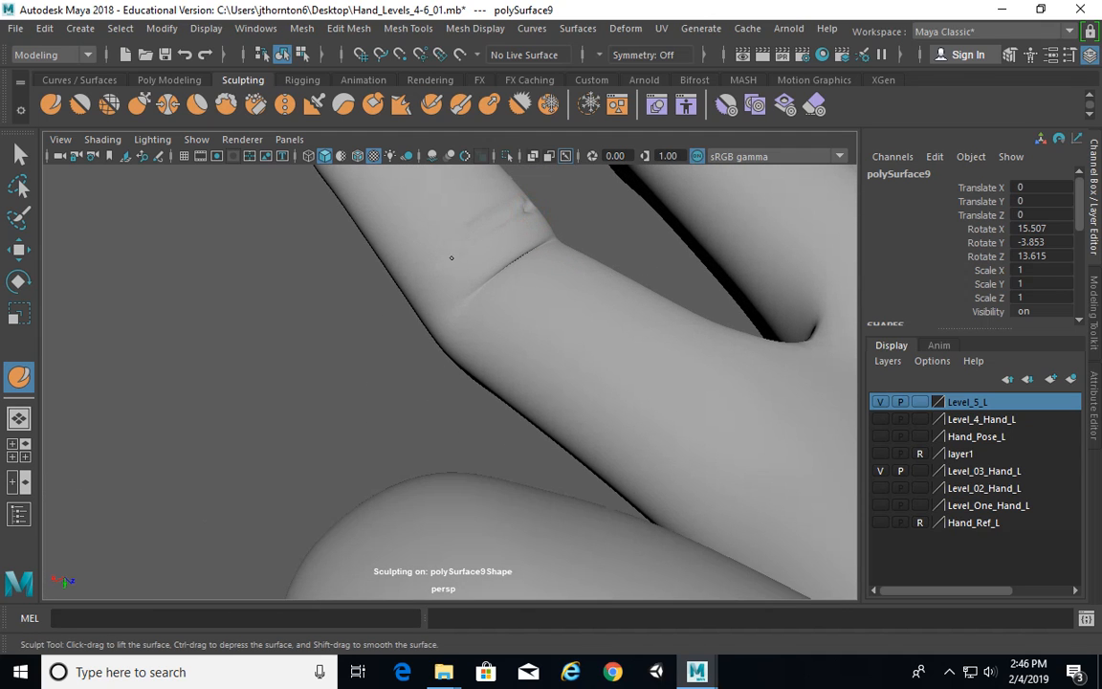
Extend the index finger's second crease around the side of the finger and soften its rough spots
left_click_drag(435, 264, 431, 364, "alt")
right_click_drag(431, 364, 558, 344, "alt")
mouse_move(559, 344)
left_mouse_down("alt")
mouse_move(595, 328)
mouse_move(531, 450)
mouse_move(378, 236)
mouse_move(358, 255)
mouse_move(352, 238)
mouse_move(197, 209)
left_mouse_up("alt")
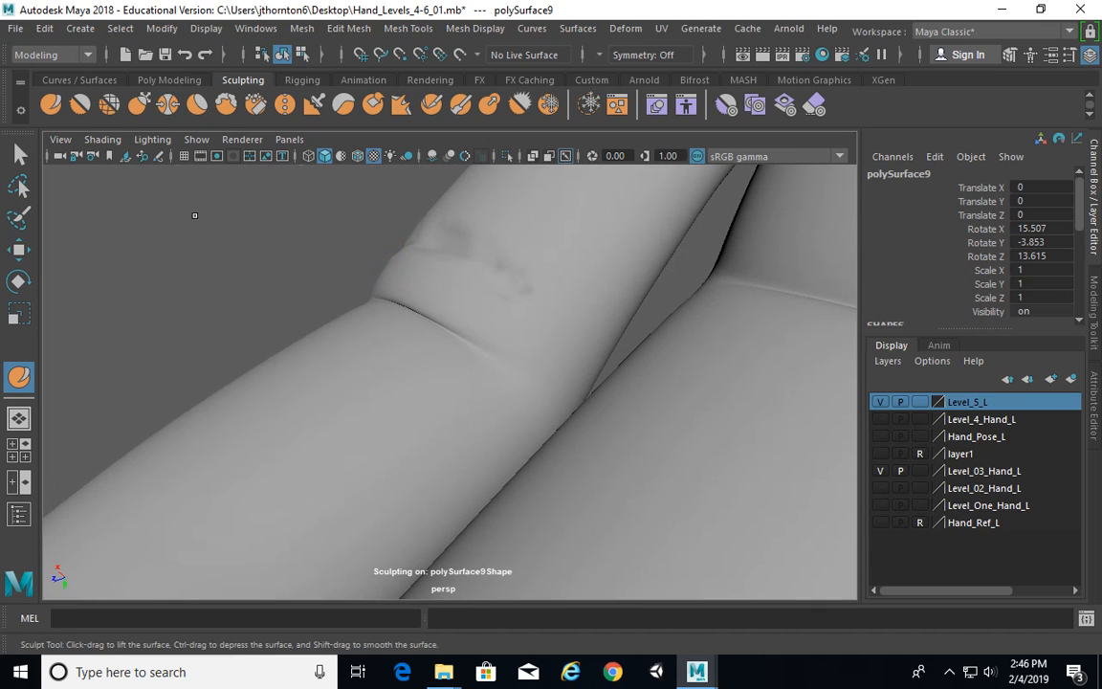
left_click_drag(451, 261, 447, 233, "alt")
left_click_drag(495, 270, 447, 284, "alt")
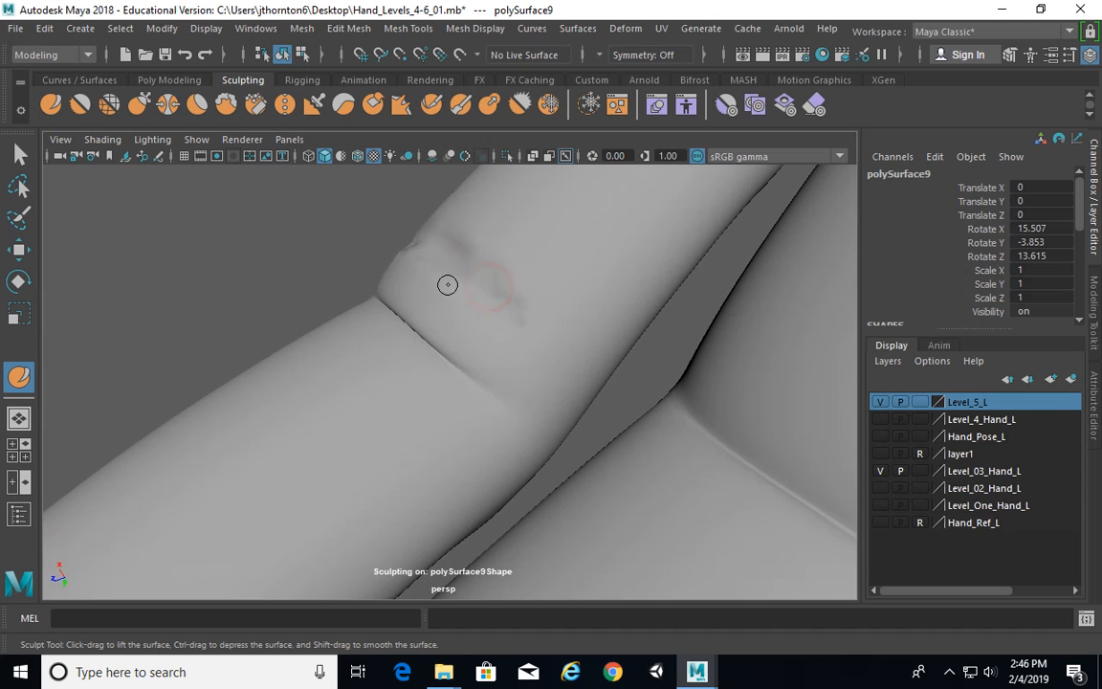
mouse_move(540, 320)
left_mouse_down("alt")
mouse_move(616, 332)
mouse_move(581, 331)
left_mouse_up("alt")
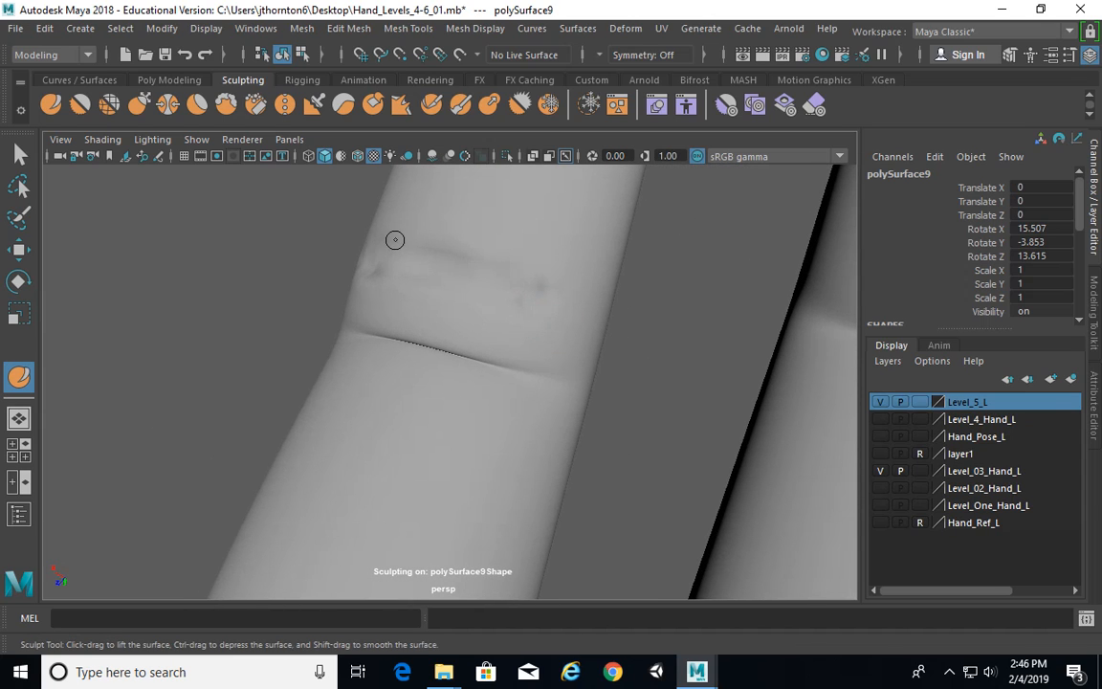
Switch to the Pinch tool, resize its brush and pinch along the index finger's second crease
left_click(168, 105)
left_click_drag(463, 303, 474, 340, "alt")
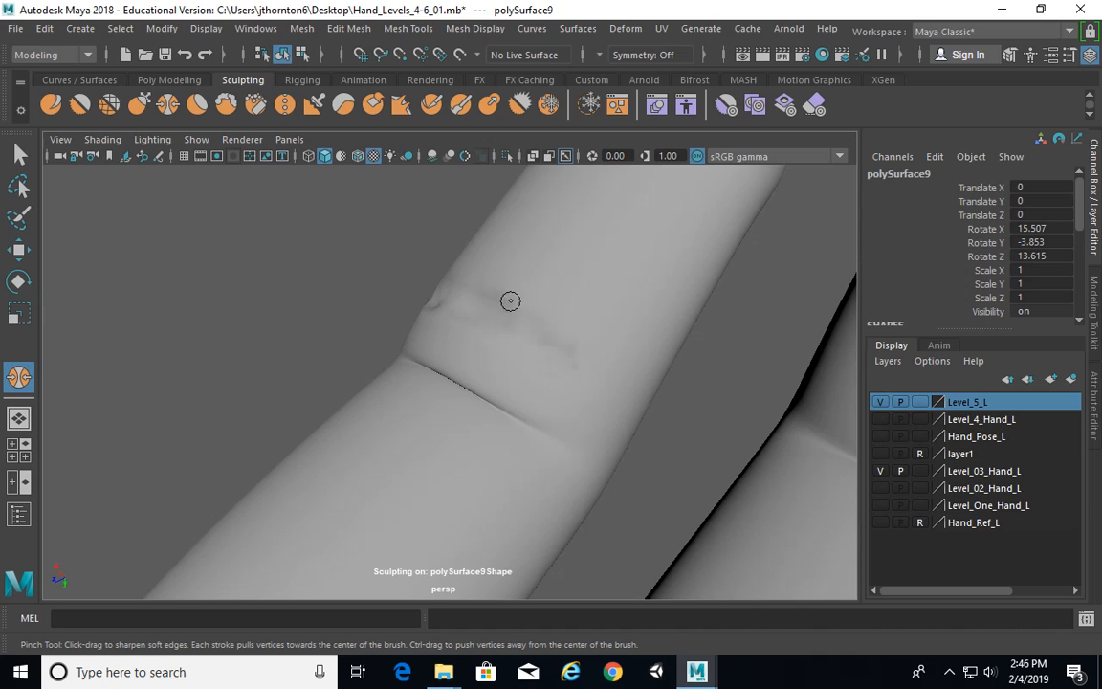
left_click_drag(503, 337, 558, 277)
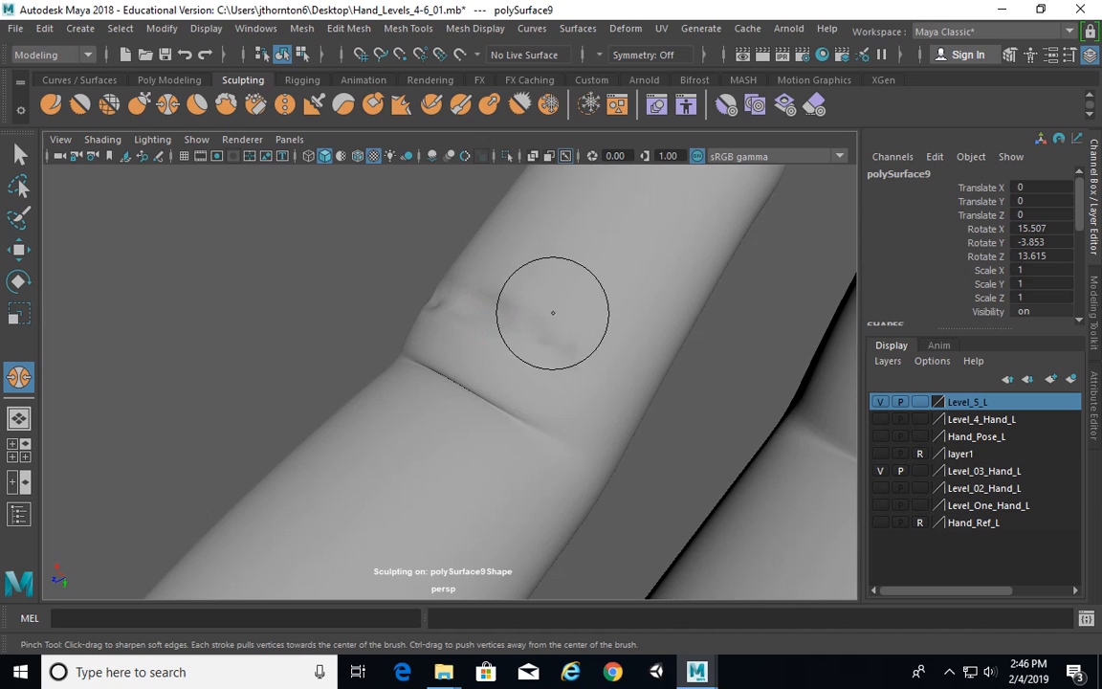
left_click_drag(547, 344, 548, 340)
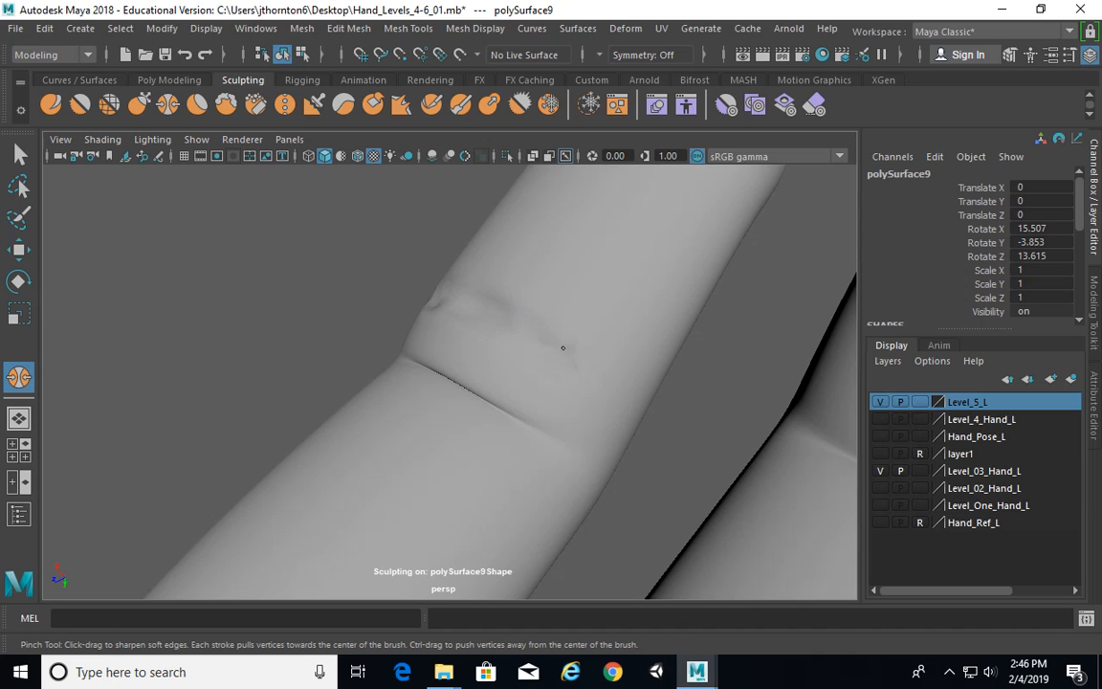
middle_click_drag(571, 346, 531, 337, "alt")
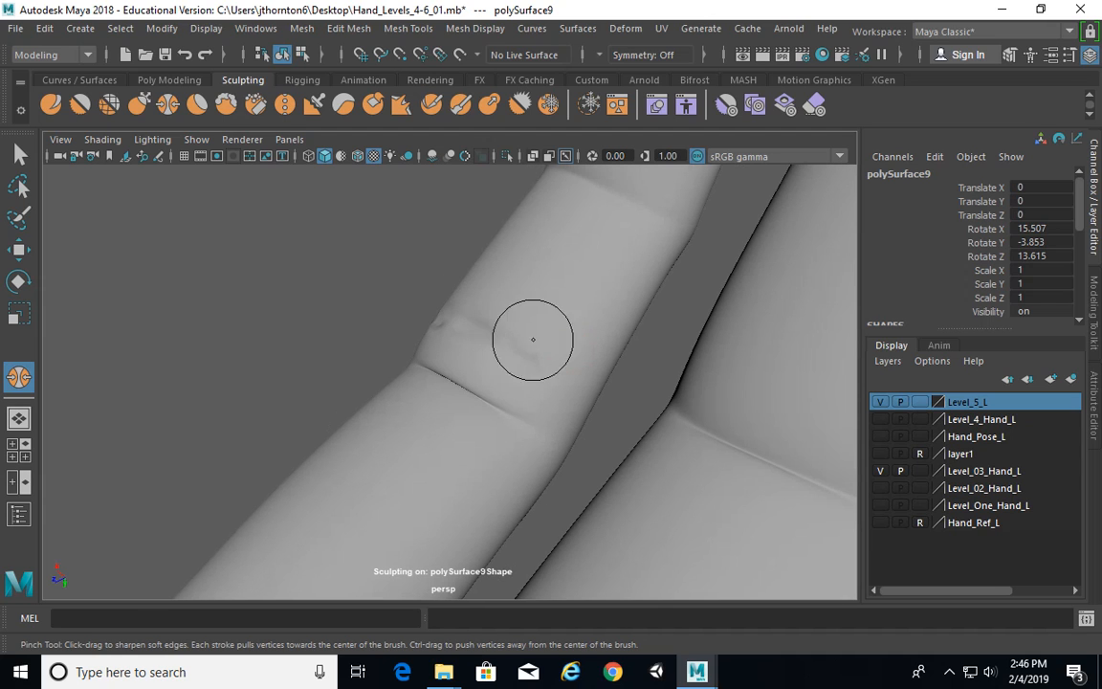
left_click_drag(502, 369, 423, 210)
Raise the Pinch tool's strength to 100
double_click(29, 375)
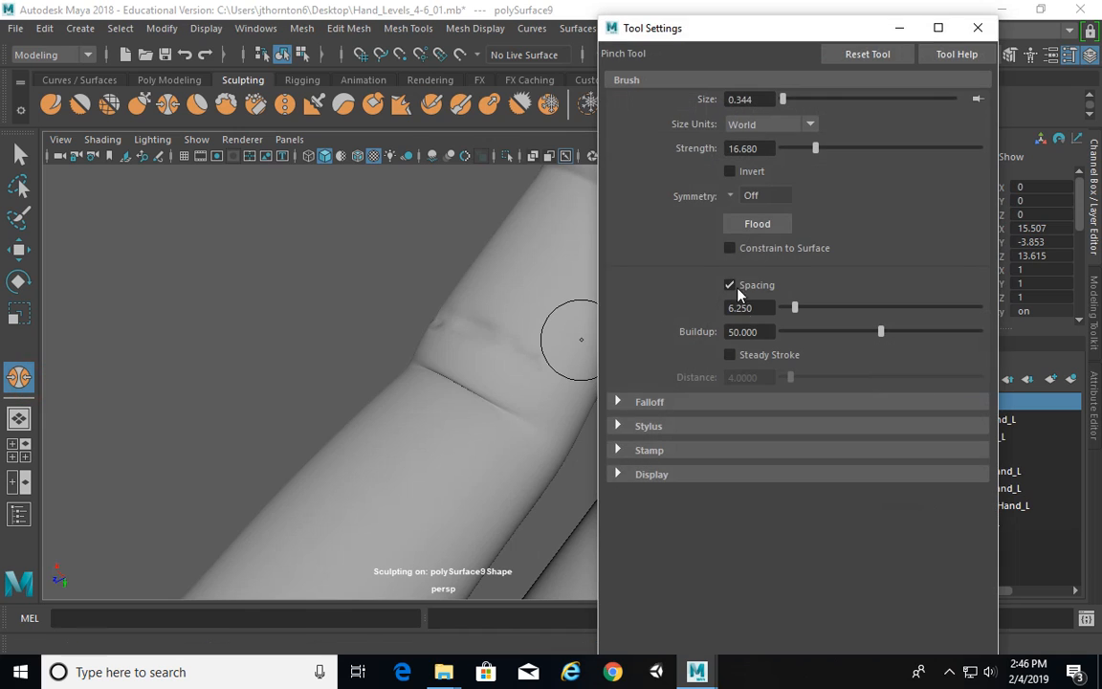
left_click_drag(477, 315, 408, 300, "alt")
scroll(435, 334, "up", 3)
left_click_drag(451, 357, 490, 341, "alt")
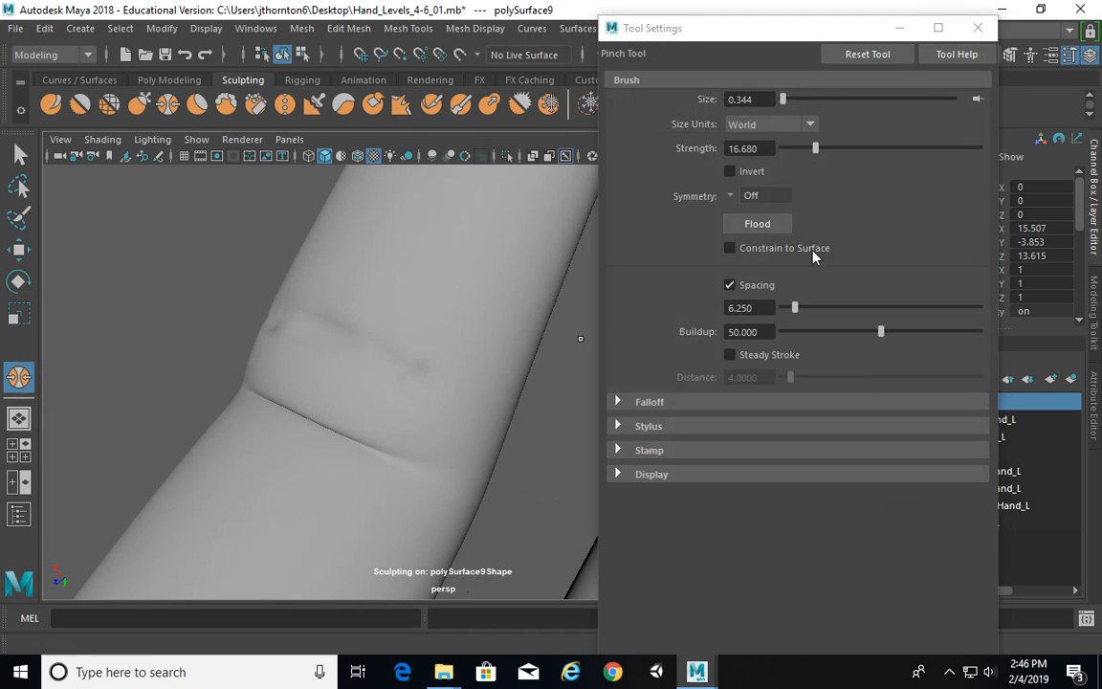
left_click_drag(815, 148, 979, 148)
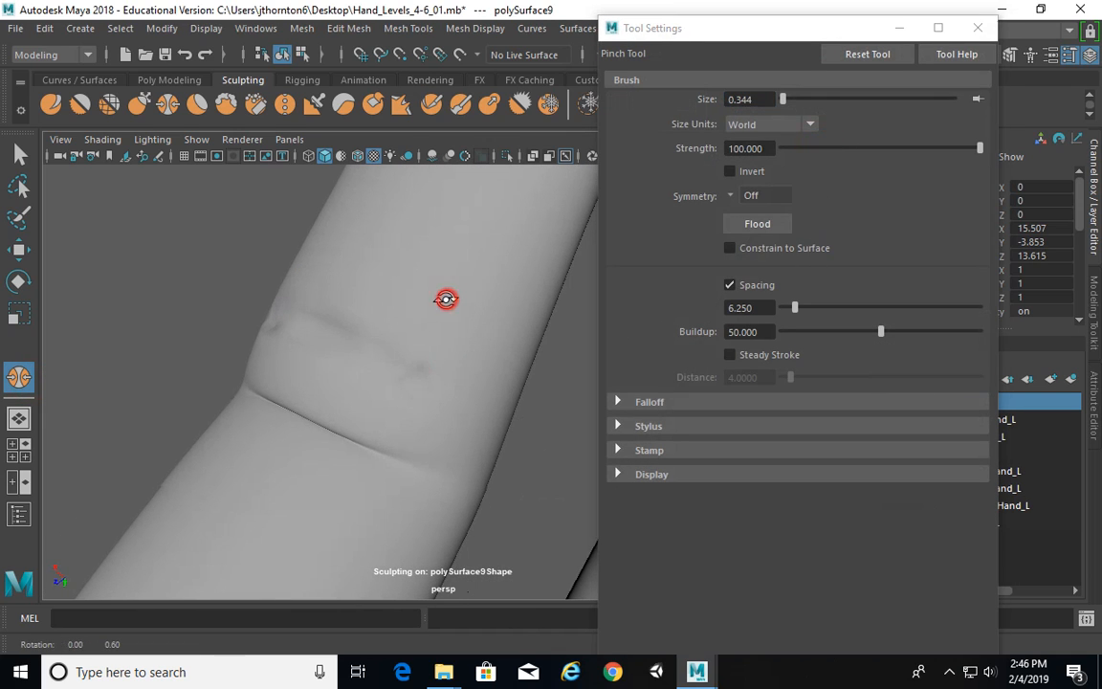
Pinch the index finger's second crease sharper across the finger and around its sides, and put the tool settings away
mouse_move(481, 291)
left_mouse_down()
mouse_move(419, 354)
mouse_move(431, 381)
left_mouse_up()
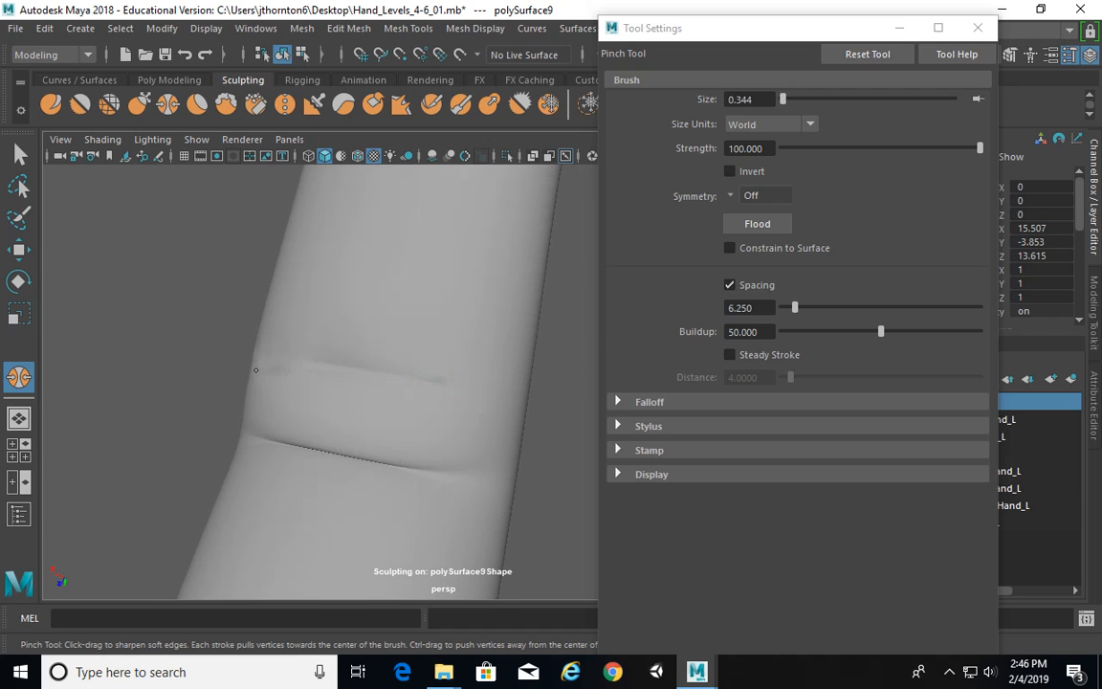
left_click_drag(255, 369, 382, 381, "alt")
left_click_drag(510, 358, 542, 303)
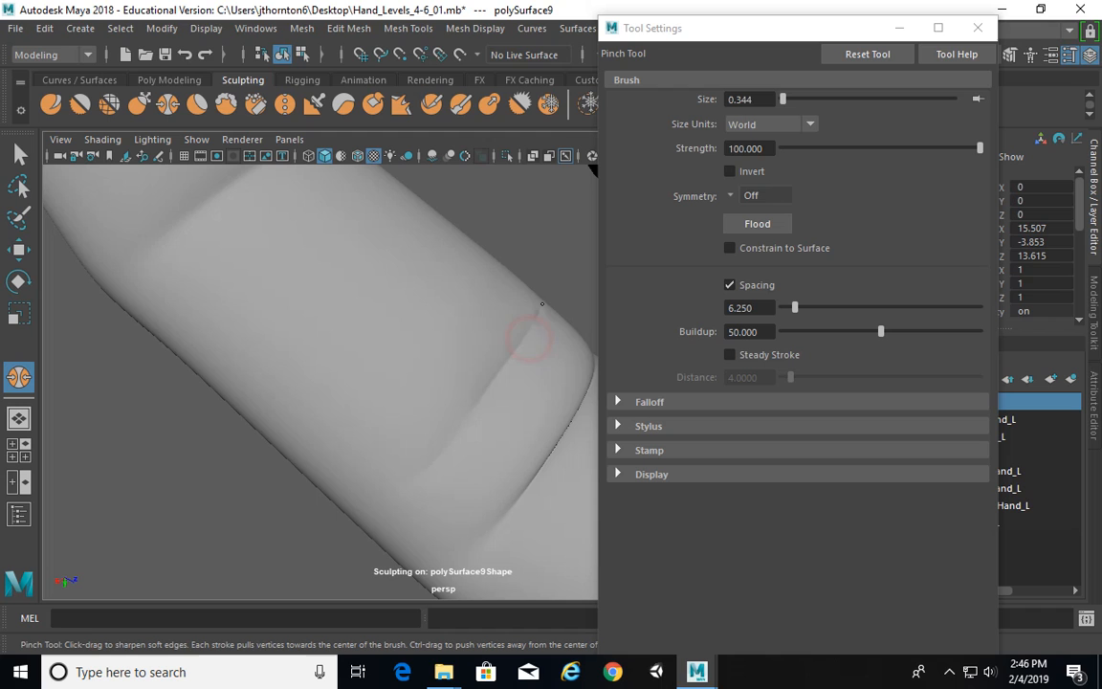
mouse_move(502, 367)
left_mouse_down("alt")
mouse_move(468, 327)
mouse_move(583, 357)
mouse_move(328, 391)
mouse_move(278, 434)
mouse_move(268, 464)
mouse_move(435, 408)
mouse_move(453, 335)
mouse_move(319, 384)
mouse_move(296, 422)
mouse_move(408, 387)
left_mouse_up("alt")
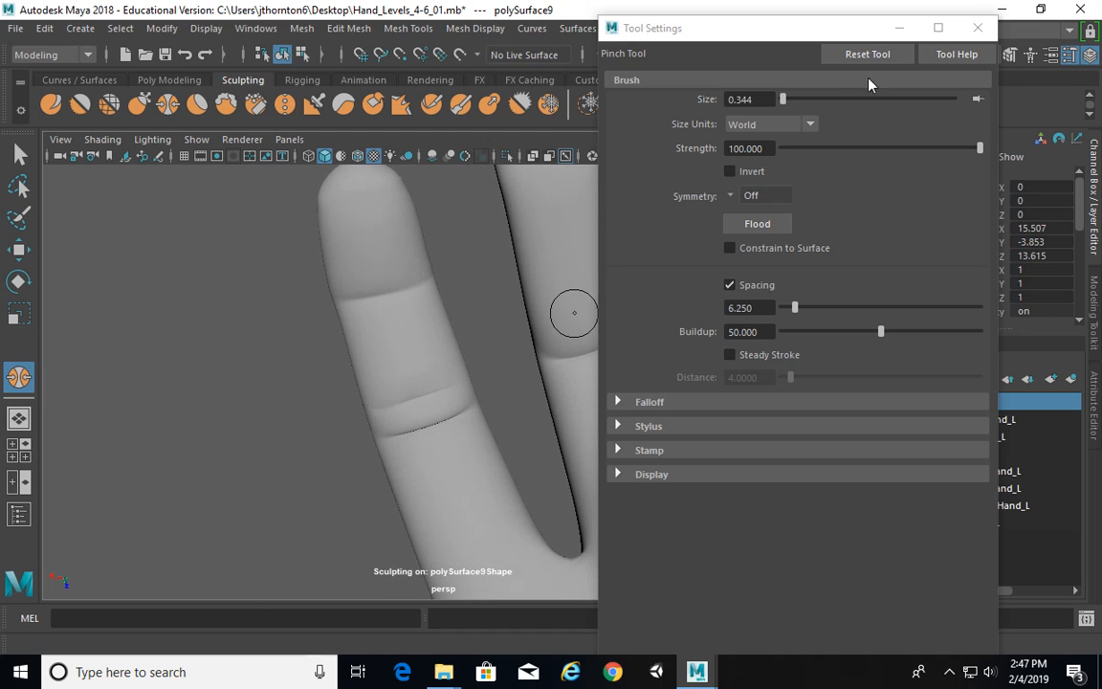
left_click(901, 28)
Check the palm creases against the finger joints and examine the middle finger's middle joint crease up close
mouse_move(340, 435)
left_mouse_down("alt")
mouse_move(551, 450)
mouse_move(418, 435)
mouse_move(482, 349)
mouse_move(477, 376)
mouse_move(336, 437)
mouse_move(357, 374)
left_mouse_up("alt")
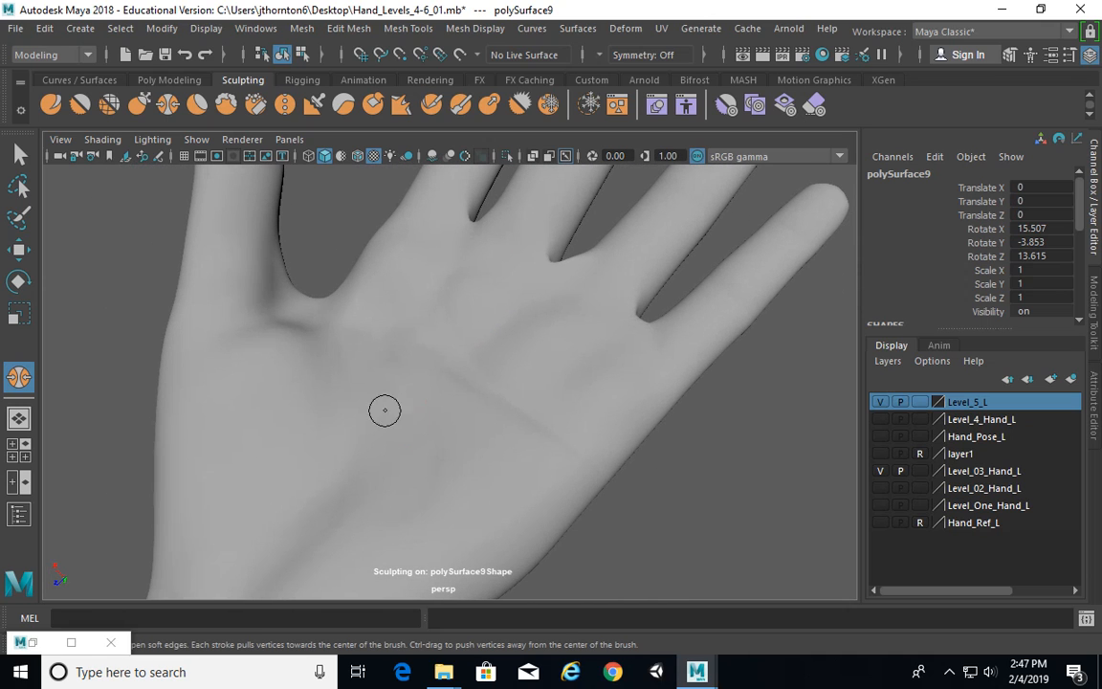
left_click_drag(482, 337, 521, 310, "alt")
right_click_drag(526, 313, 413, 315, "alt")
left_click_drag(434, 413, 435, 457, "alt")
right_click_drag(393, 322, 488, 294, "alt")
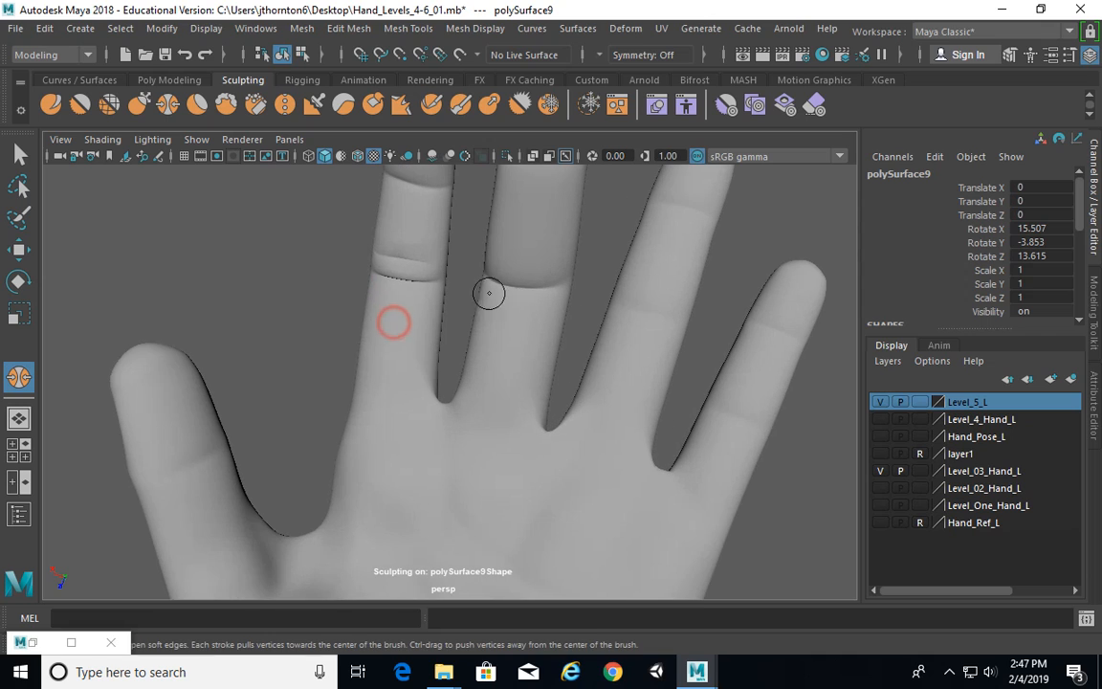
mouse_move(474, 273)
left_mouse_down("alt")
mouse_move(514, 256)
mouse_move(502, 253)
left_mouse_up("alt")
right_click_drag(500, 253, 600, 263, "alt")
middle_click_drag(603, 263, 606, 369, "alt")
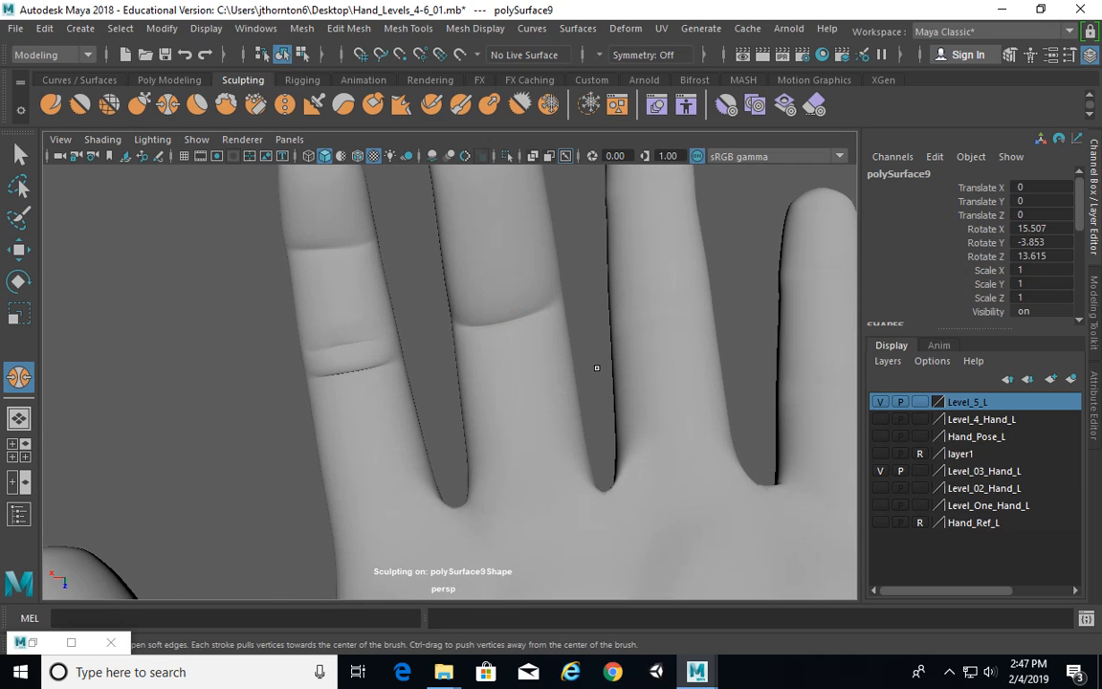
middle_click_drag(499, 375, 488, 402, "alt")
left_click_drag(487, 382, 487, 367, "alt")
right_click_drag(467, 366, 578, 374, "alt")
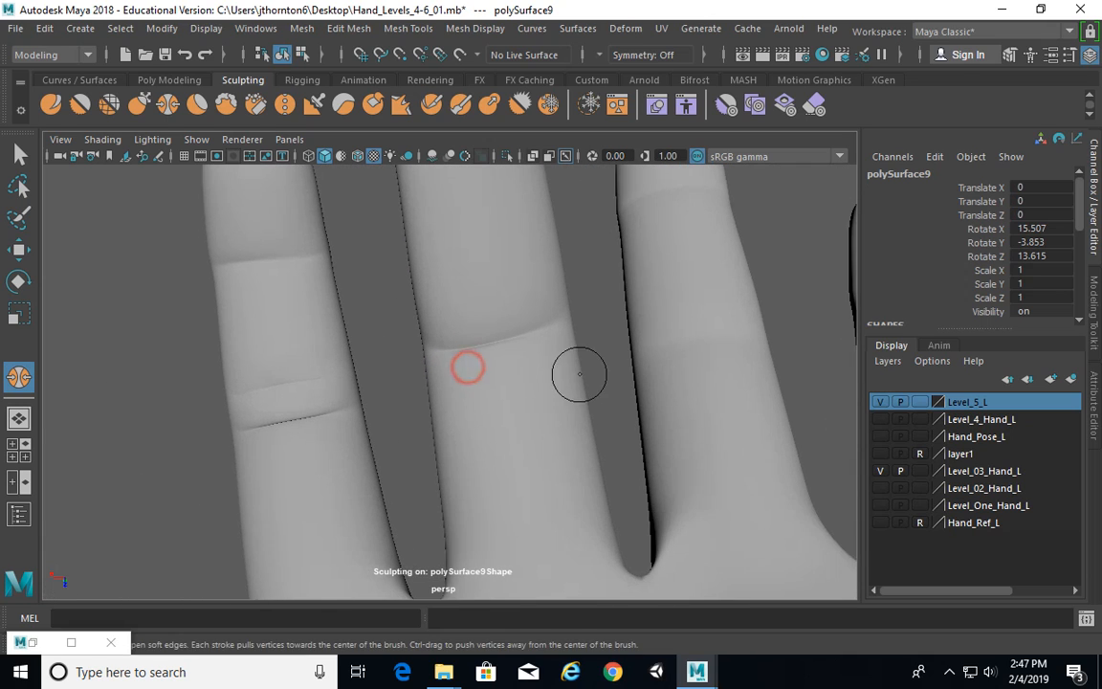
left_click_drag(578, 374, 550, 386, "alt")
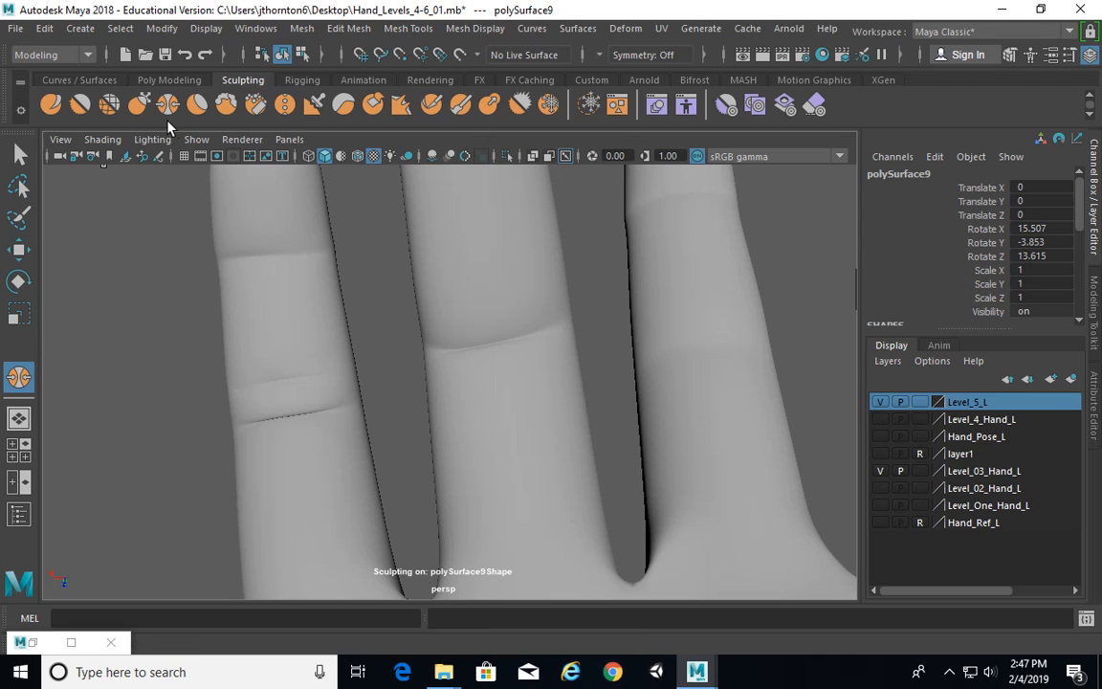
Sculpt a second crease with the Sculpt tool just above the middle finger's middle-joint crease, across the finger and around its sides
left_click(81, 107)
left_click(51, 104)
mouse_move(418, 313)
right_mouse_down("alt")
mouse_move(505, 363)
mouse_move(504, 347)
right_mouse_up("alt")
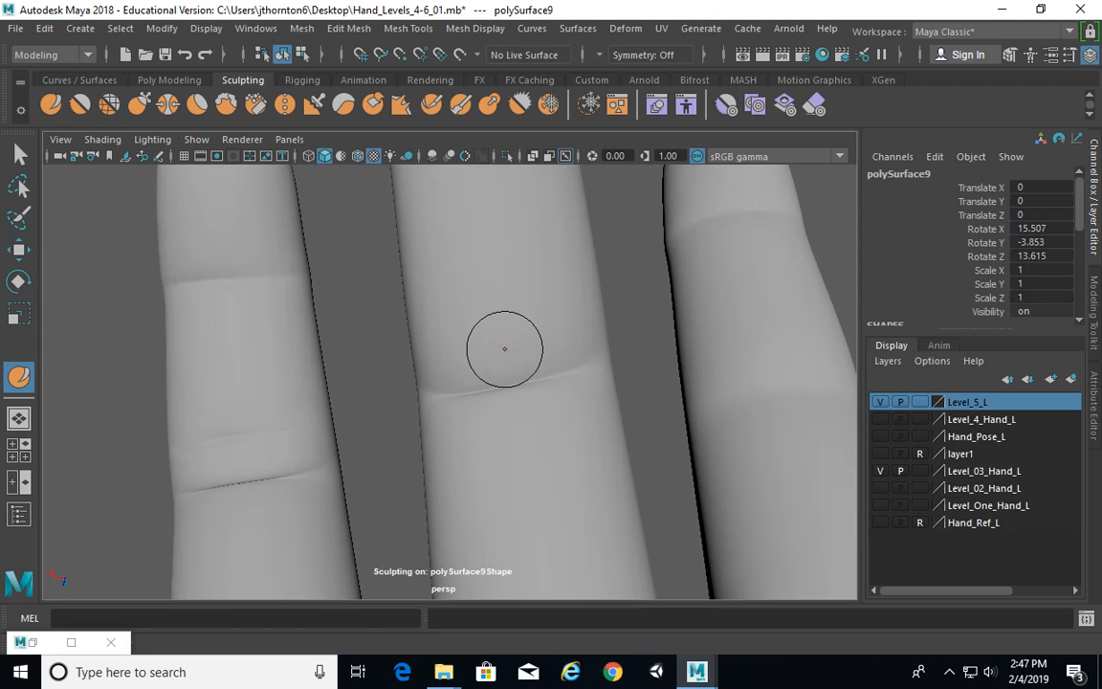
left_click_drag(500, 318, 500, 312)
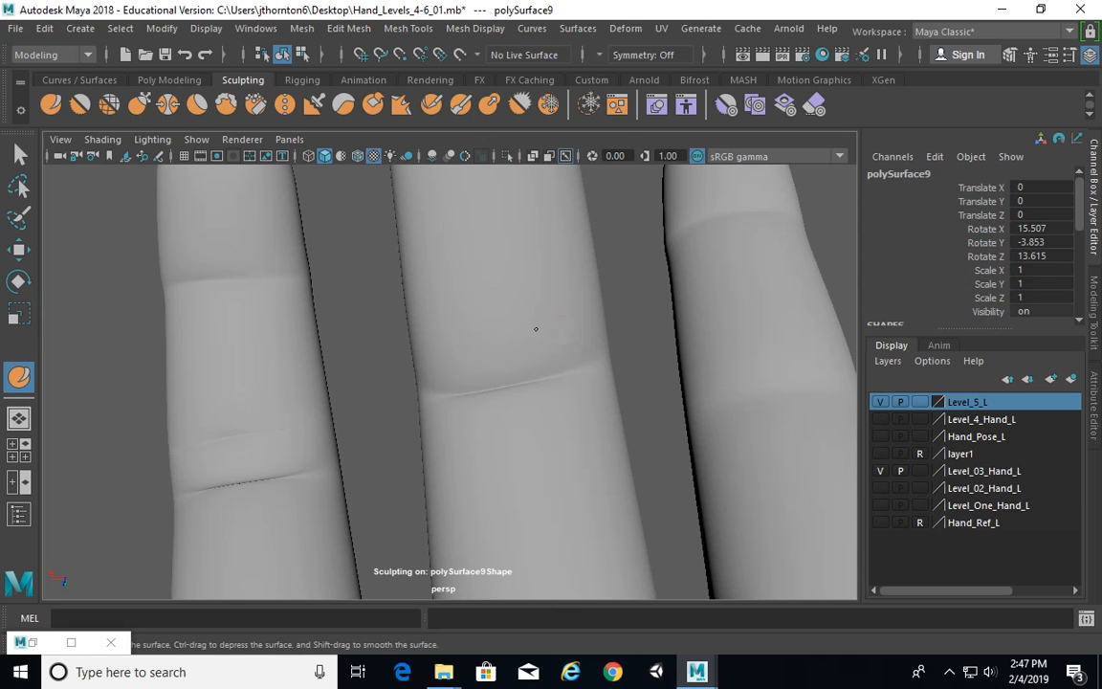
left_click_drag(561, 362, 565, 370, "alt")
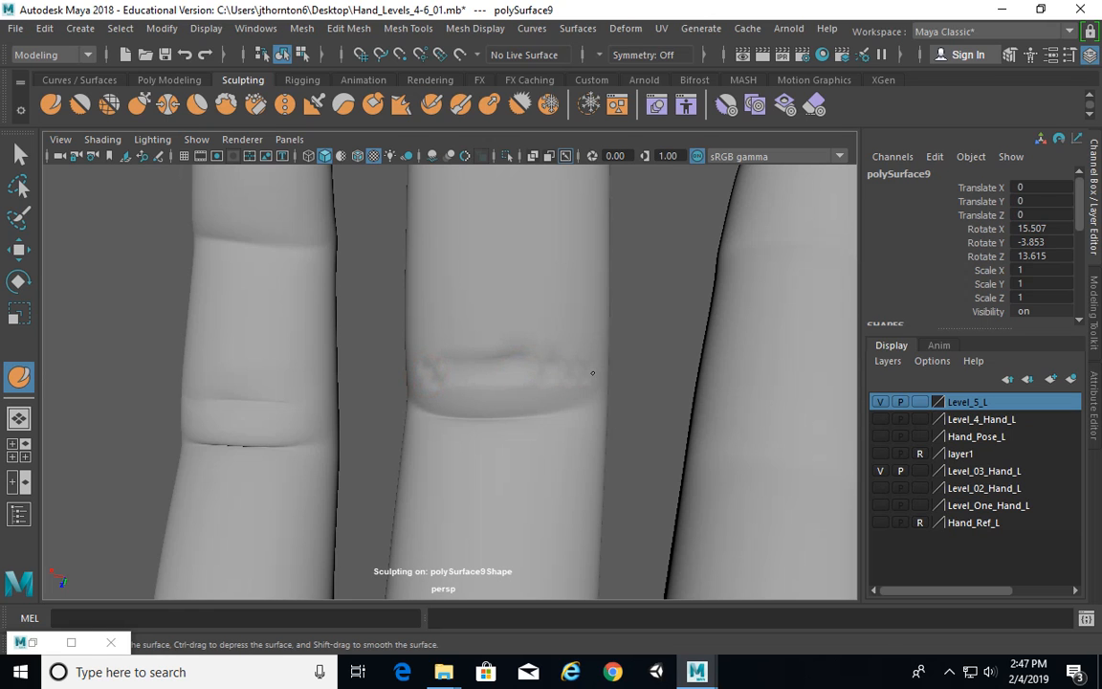
left_click_drag(603, 356, 548, 331, "alt")
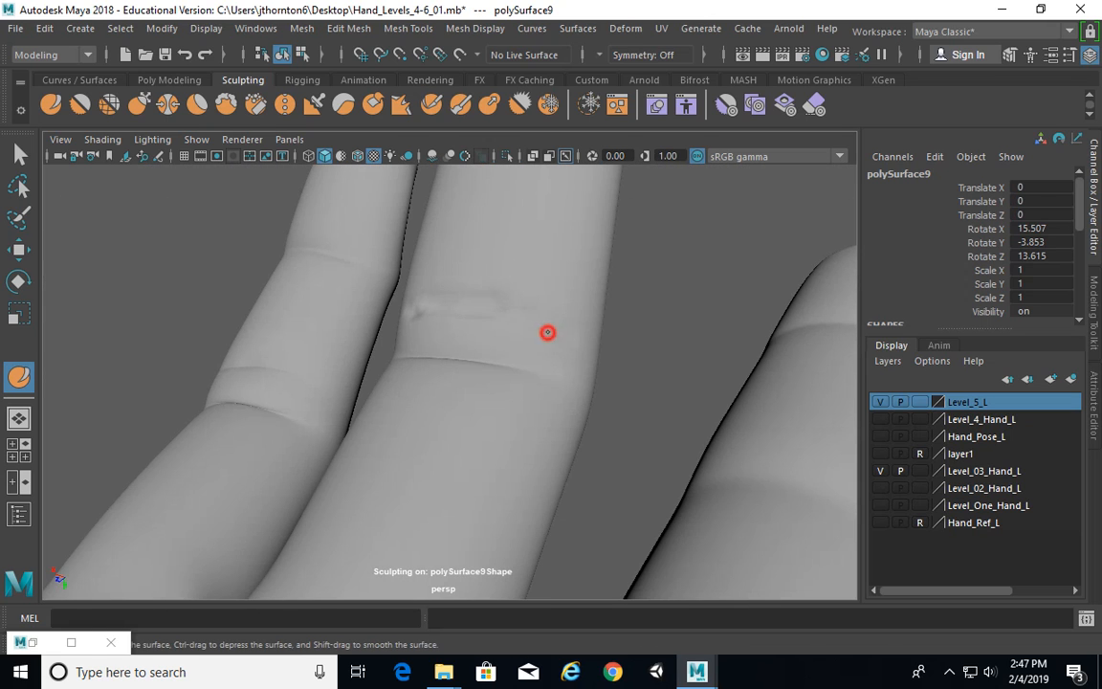
left_click_drag(419, 301, 580, 313, "alt")
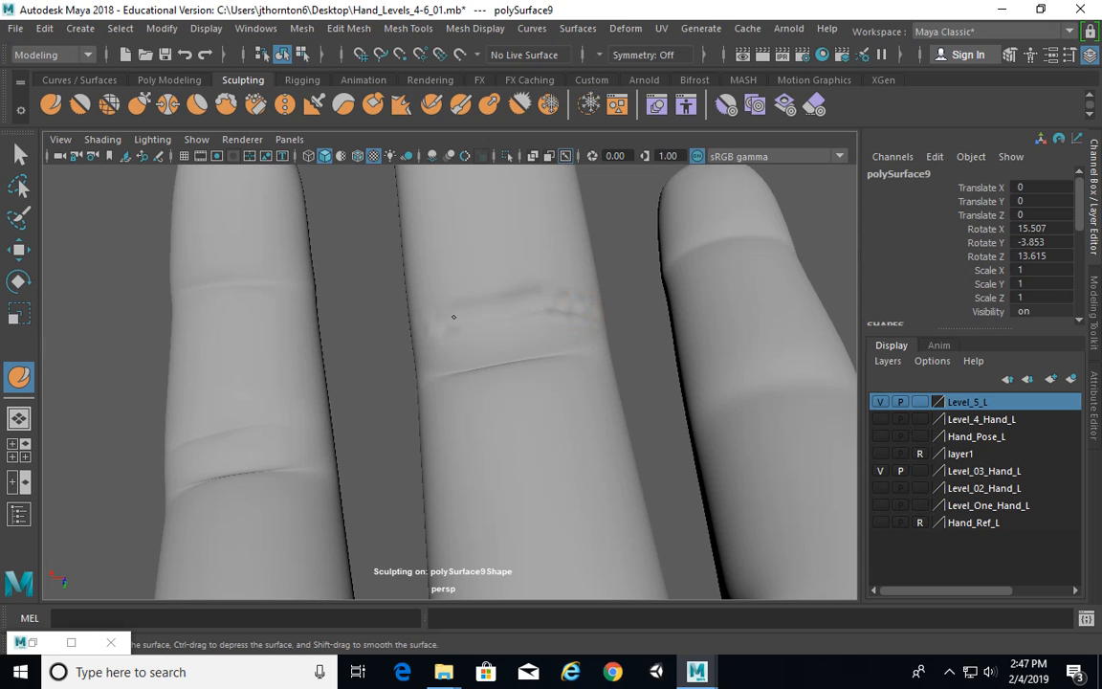
mouse_move(454, 317)
left_mouse_down("alt")
mouse_move(691, 307)
mouse_move(560, 340)
mouse_move(484, 332)
left_mouse_up("alt")
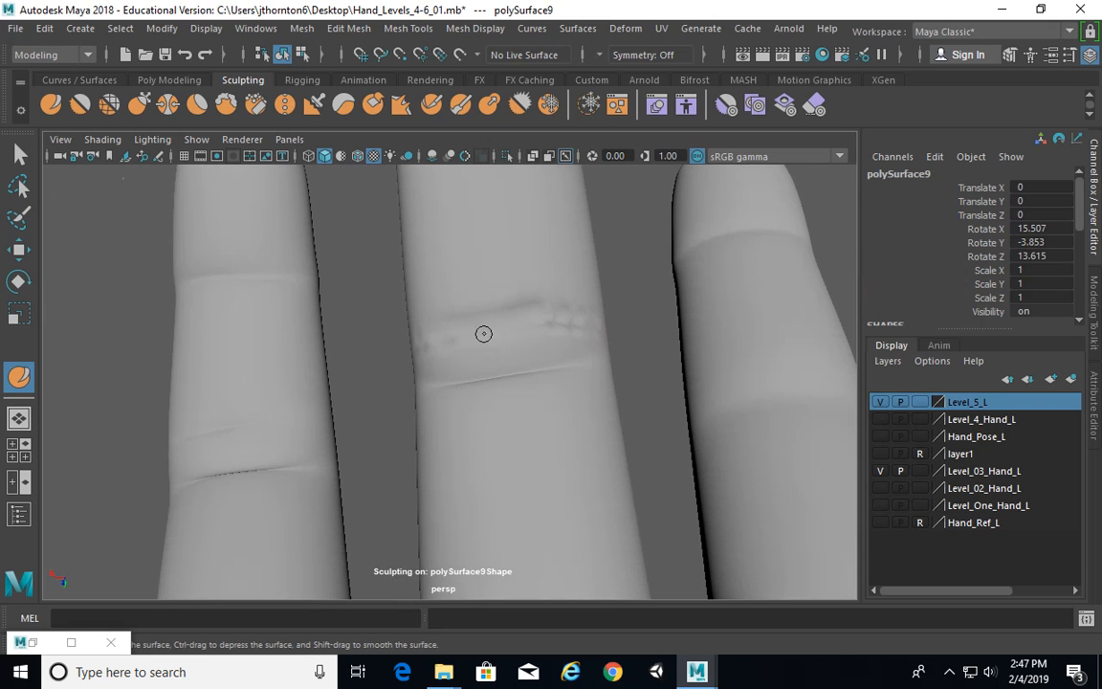
left_click_drag(585, 334, 110, 339, "alt")
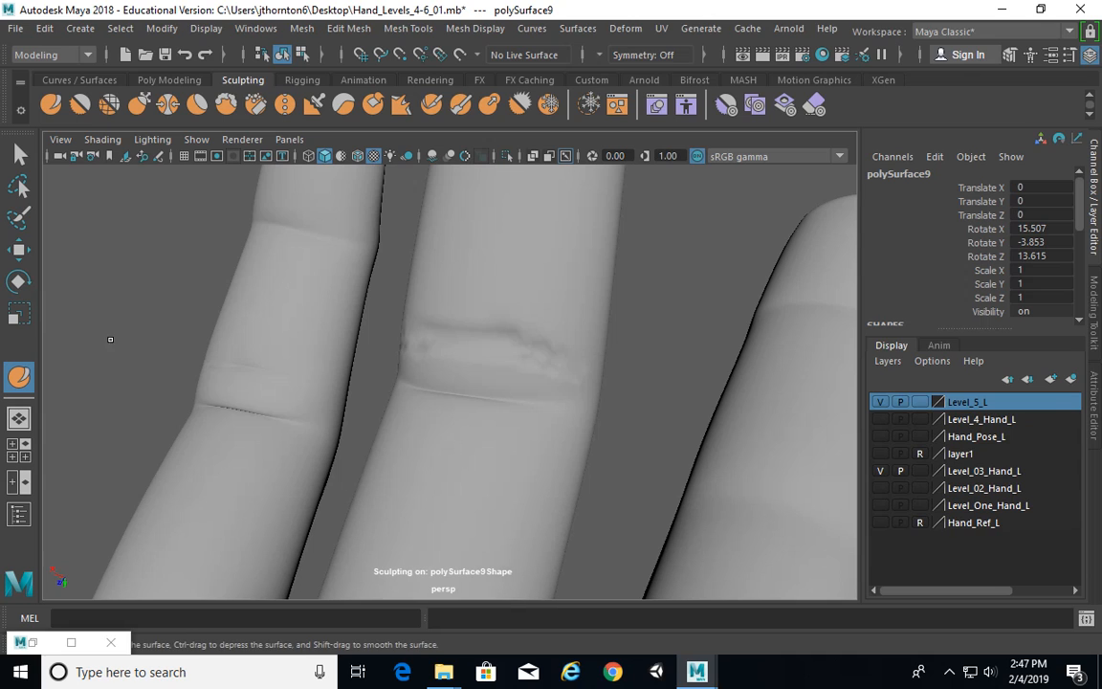
Switch to the Pinch tool at strength 100 and pinch along the middle finger's second crease and around its sides
left_click(165, 103)
double_click(168, 105)
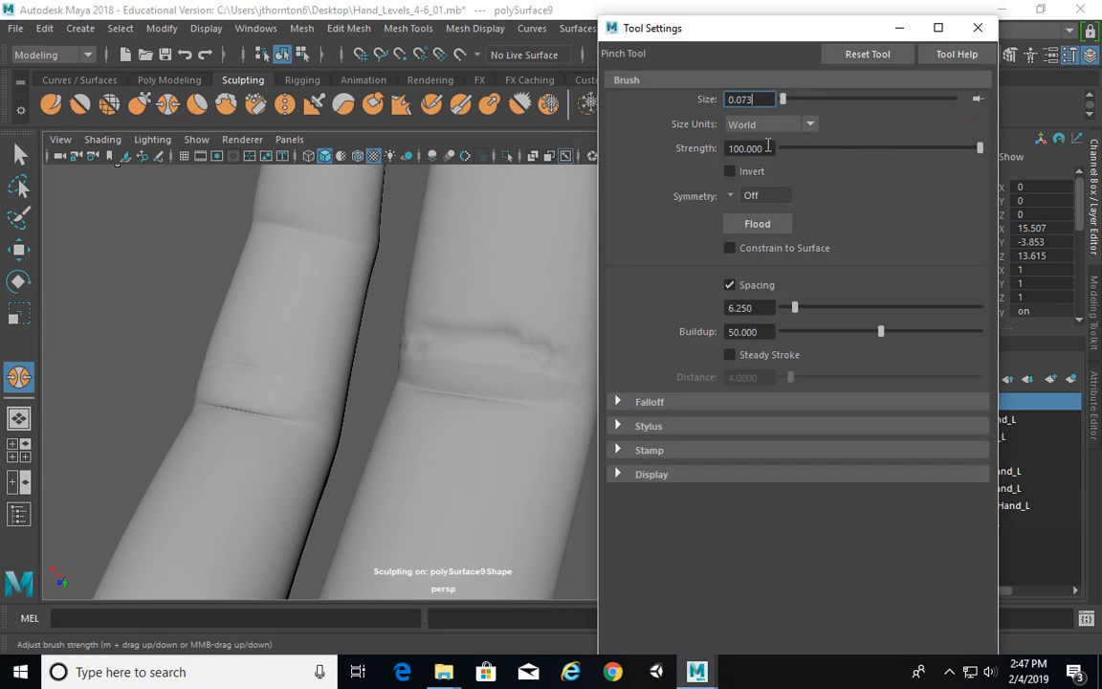
left_click(977, 28)
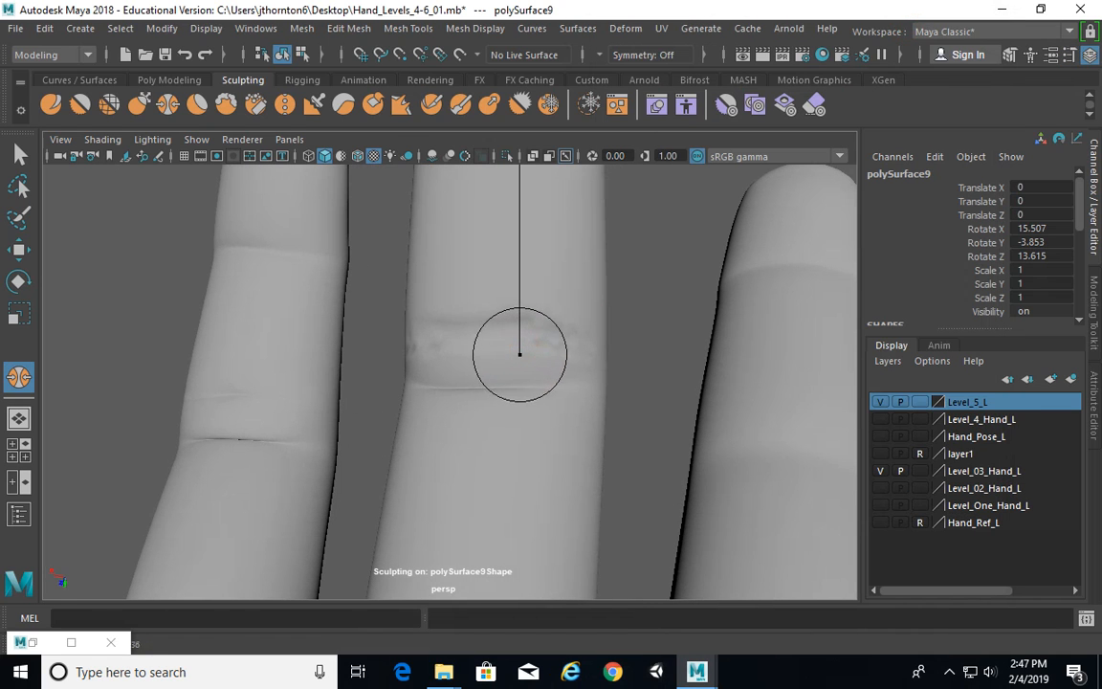
left_click_drag(560, 344, 558, 343)
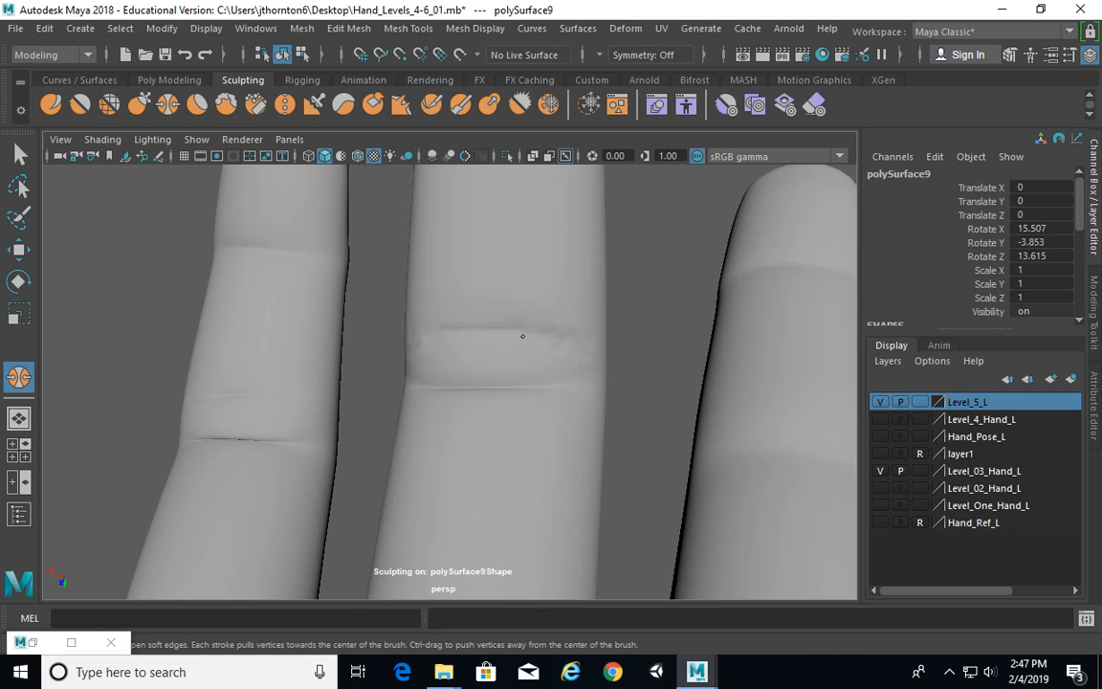
mouse_move(583, 348)
left_mouse_down("alt")
mouse_move(603, 357)
mouse_move(504, 307)
left_mouse_up("alt")
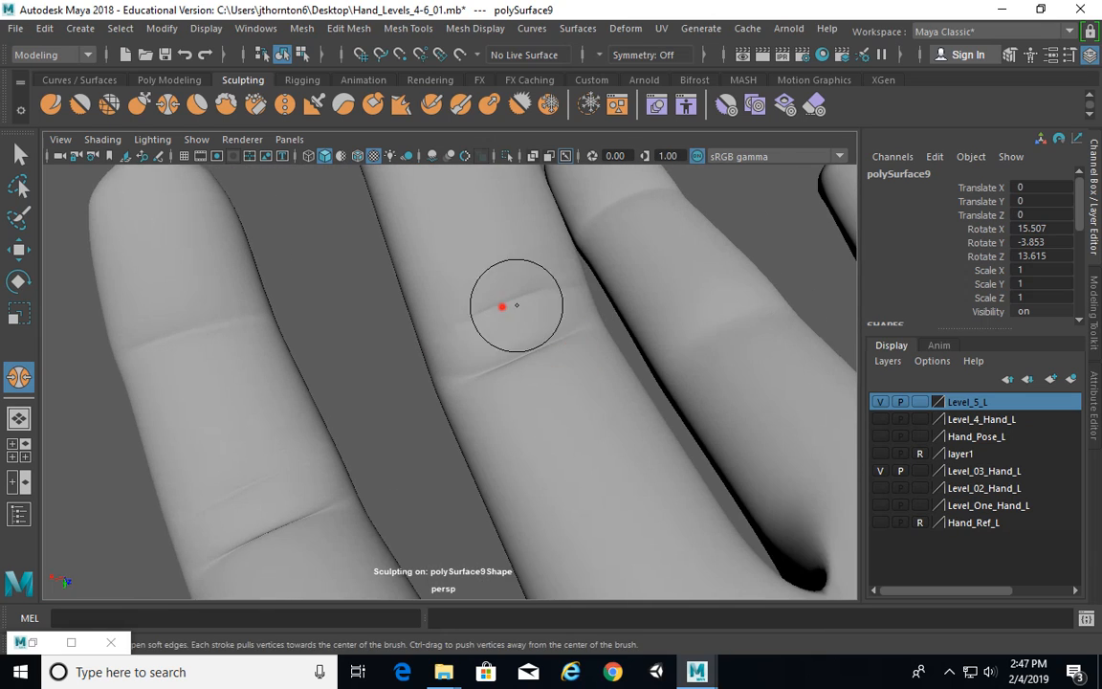
left_click_drag(438, 337, 504, 370, "alt")
left_click_drag(535, 327, 615, 393, "alt")
Check the finger creases on the whole hand and examine the mesh density at the back of the index finger's middle knuckle
right_click_drag(615, 393, 462, 409, "alt")
middle_click_drag(462, 408, 473, 433, "alt")
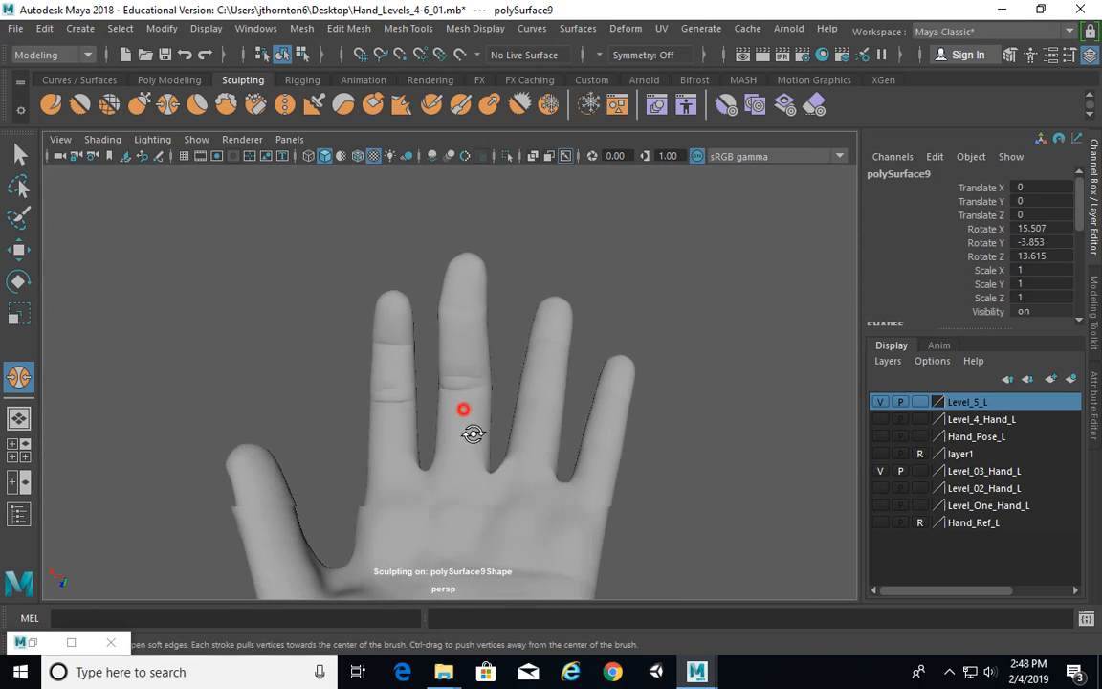
mouse_move(472, 433)
left_mouse_down("alt")
mouse_move(482, 440)
mouse_move(502, 380)
mouse_move(559, 387)
mouse_move(533, 430)
mouse_move(443, 444)
mouse_move(564, 363)
mouse_move(500, 307)
left_mouse_up("alt")
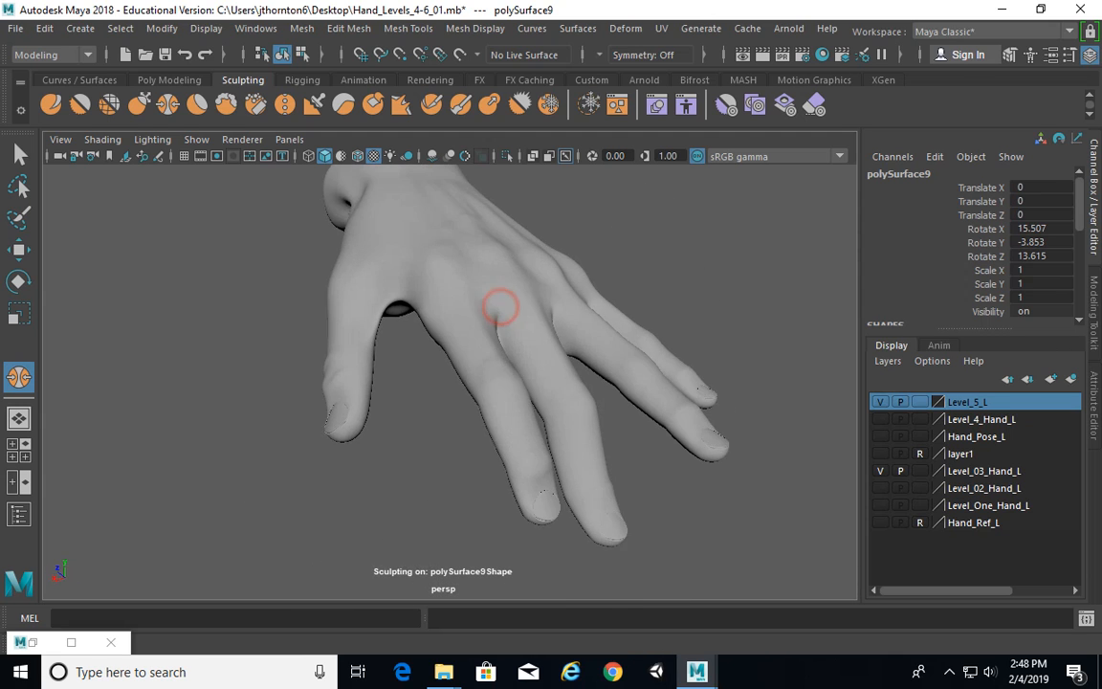
right_click_drag(483, 391, 631, 394, "alt")
mouse_move(574, 397)
left_mouse_down("alt")
mouse_move(499, 404)
mouse_move(486, 359)
left_mouse_up("alt")
middle_click_drag(487, 358, 516, 374, "alt")
right_click_drag(274, 428, 382, 424, "alt")
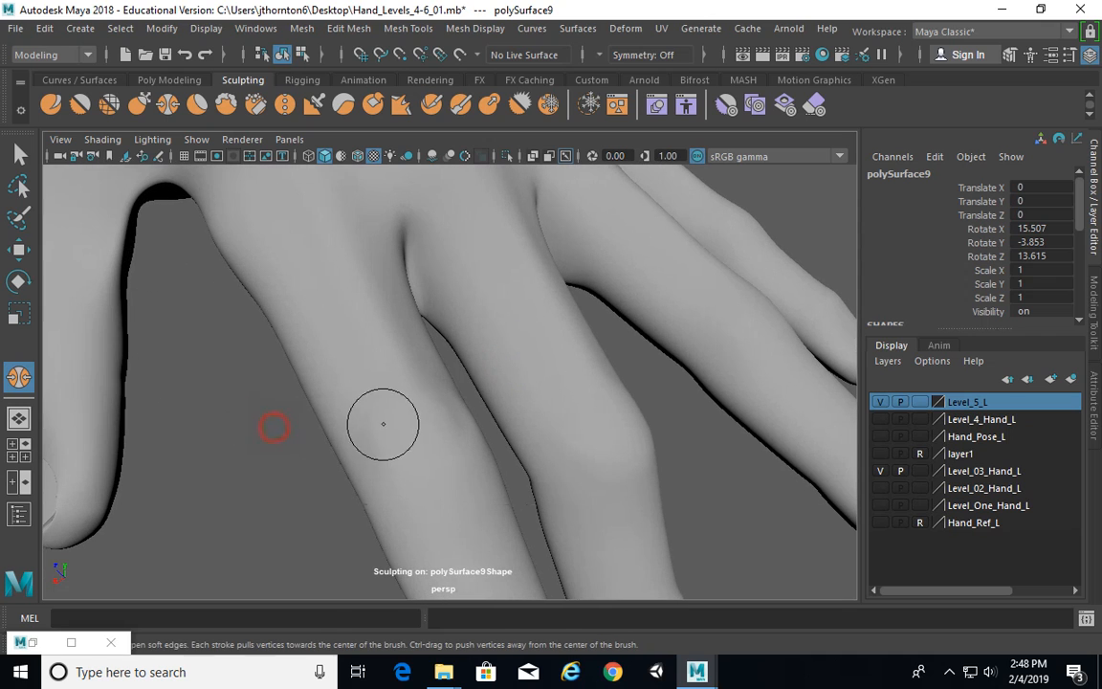
left_click_drag(431, 447, 349, 482, "alt")
mouse_move(350, 483)
middle_mouse_down("alt")
mouse_move(458, 453)
mouse_move(447, 396)
middle_mouse_up("alt")
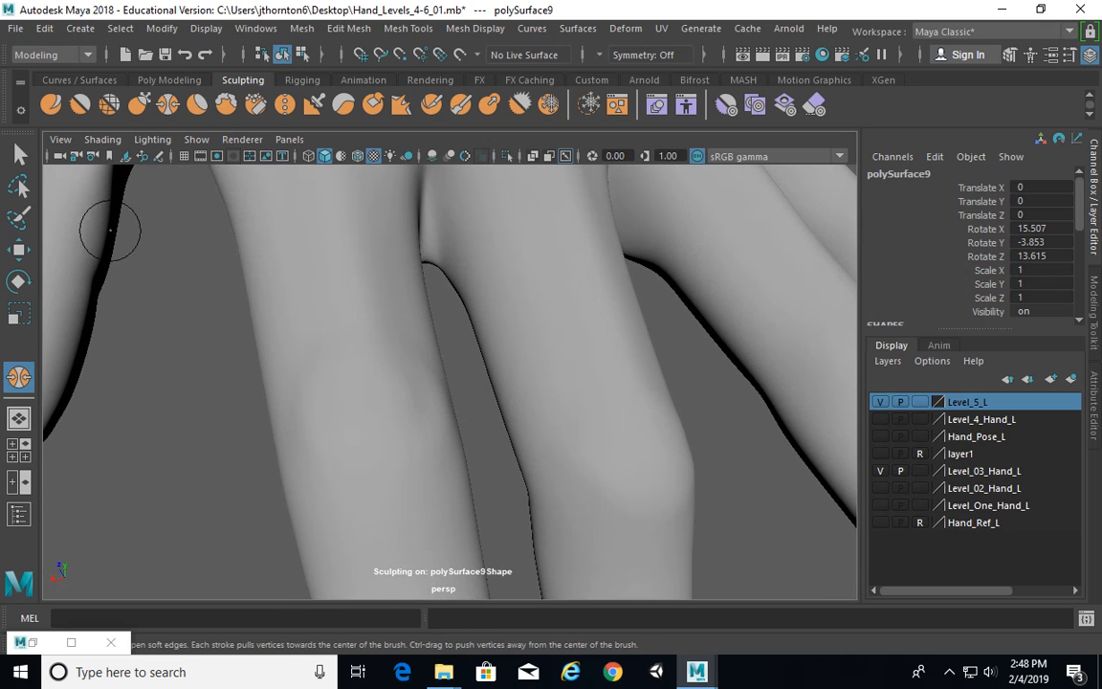
left_click(19, 153)
mouse_move(399, 348)
left_mouse_down("alt")
mouse_move(406, 376)
mouse_move(388, 381)
mouse_move(382, 341)
left_mouse_up("alt")
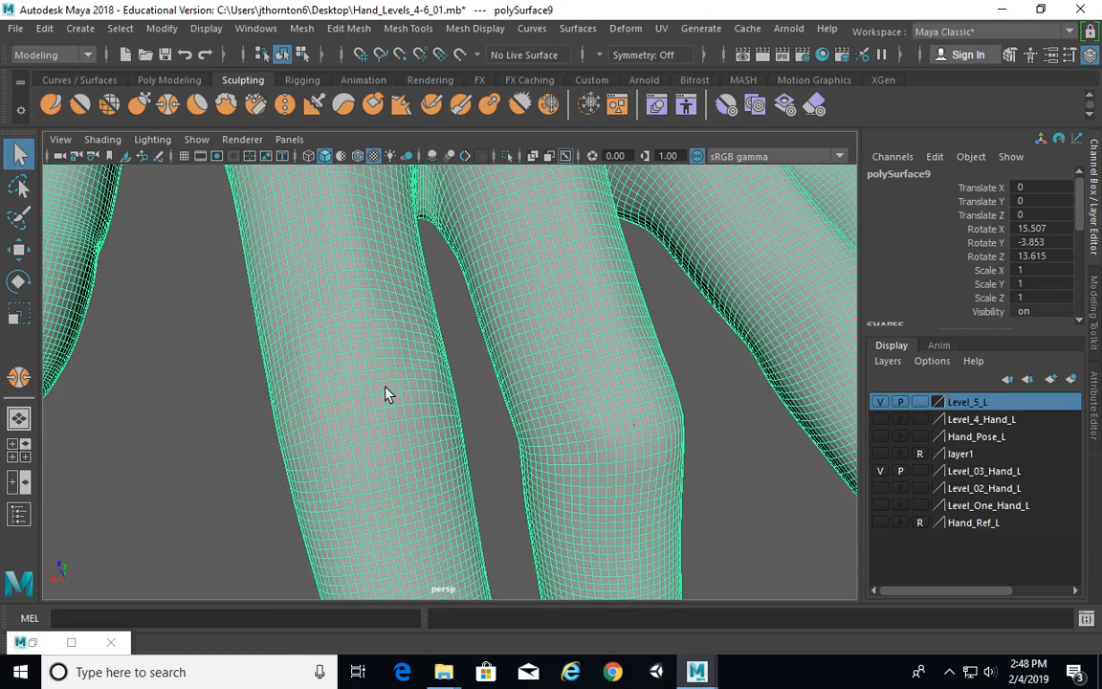
Review the Pinch tool's settings, switch to the Sculpt tool and shrink its brush for knuckle wrinkles
double_click(18, 376)
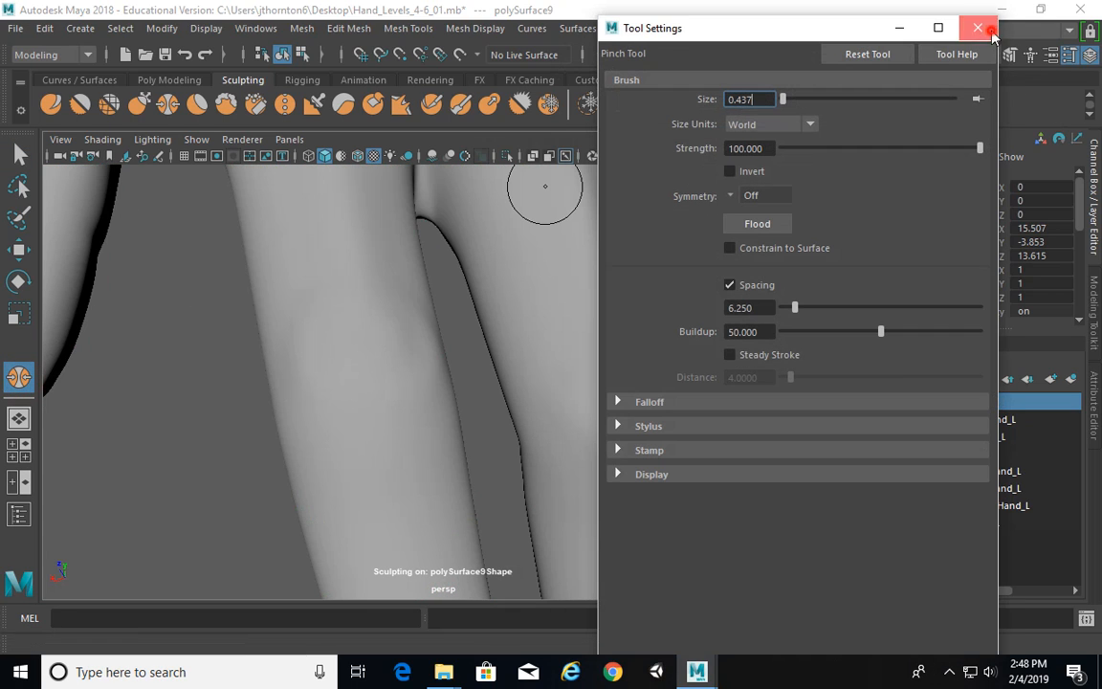
left_click(992, 33)
double_click(51, 104)
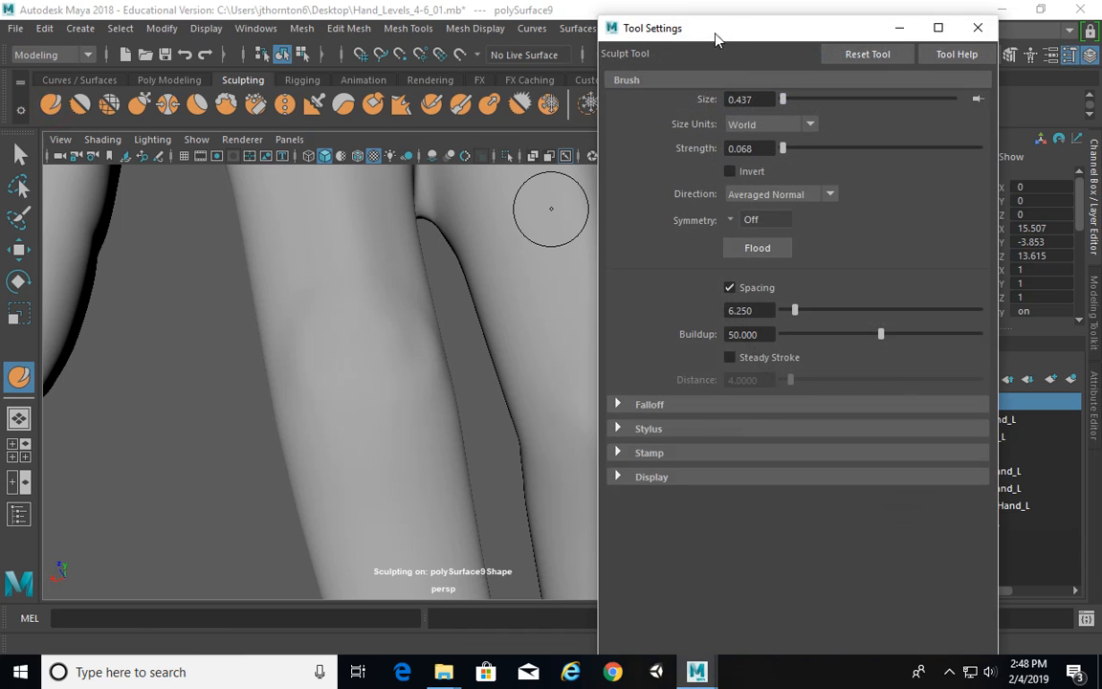
left_click_drag(709, 32, 699, 27)
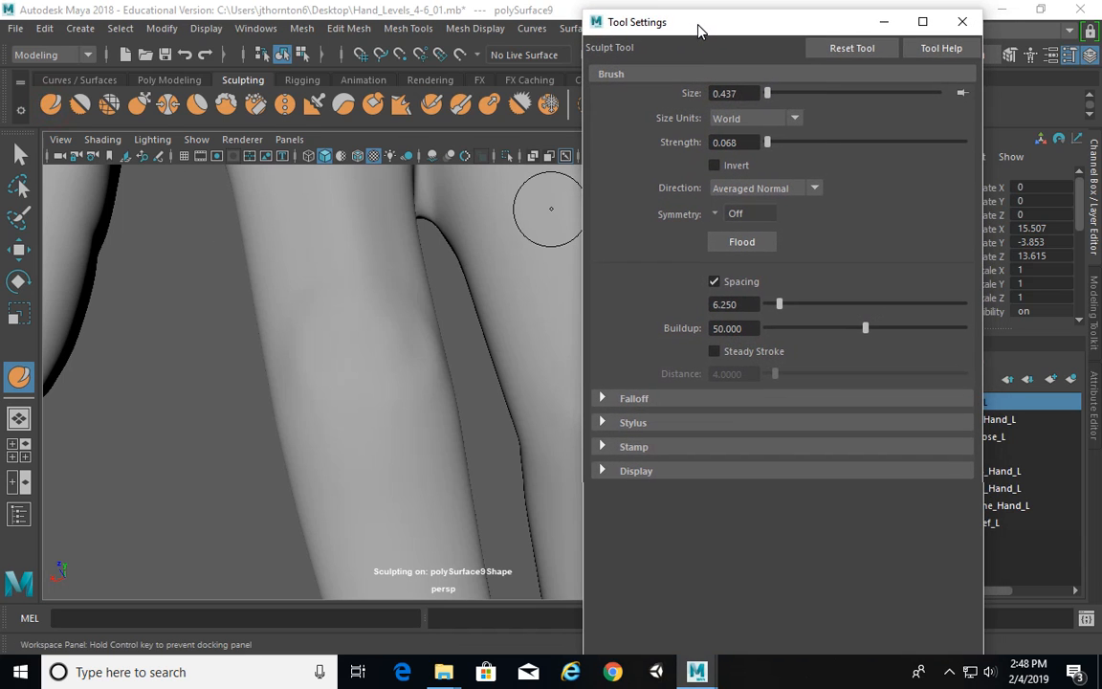
left_click(958, 26)
left_click_drag(327, 337, 324, 337)
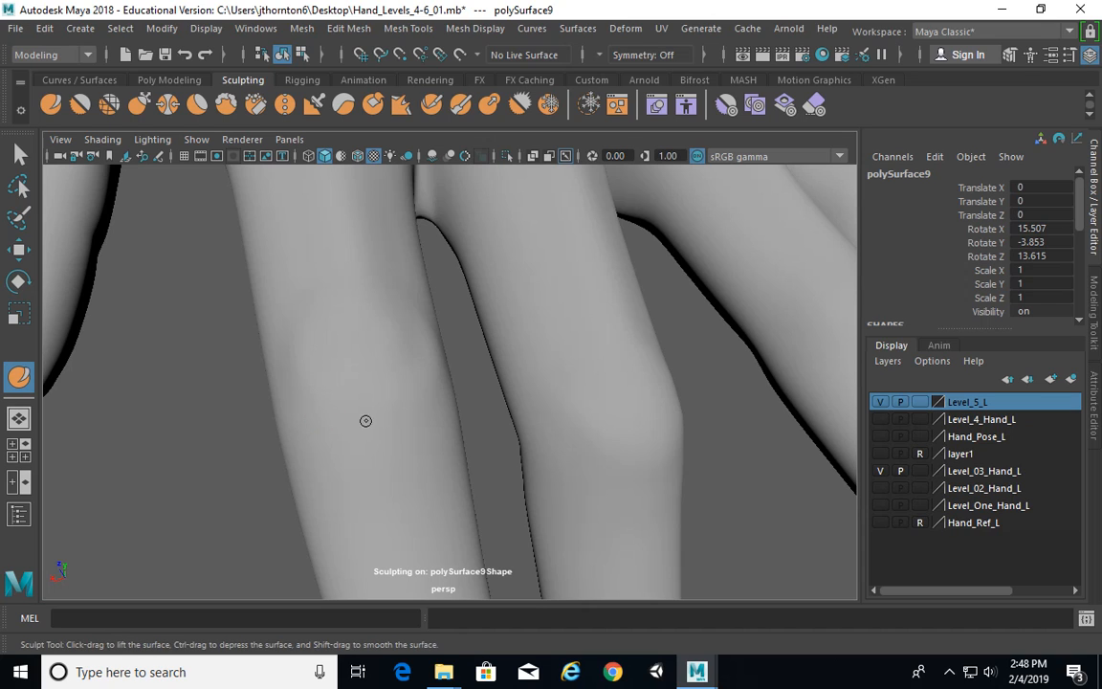
Try sculpting small wrinkles over the back of the index finger's middle knuckle, and undo the strokes
mouse_move(364, 418)
left_mouse_down("alt")
mouse_move(370, 410)
mouse_move(368, 494)
left_mouse_up("alt")
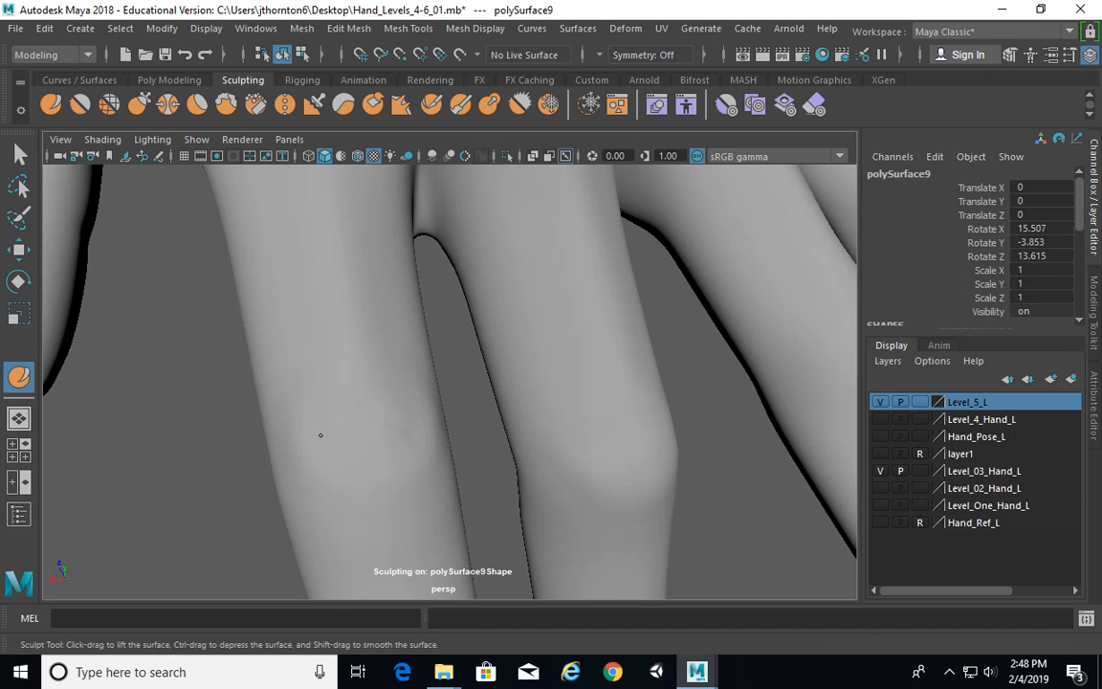
left_click_drag(325, 434, 393, 399, "alt")
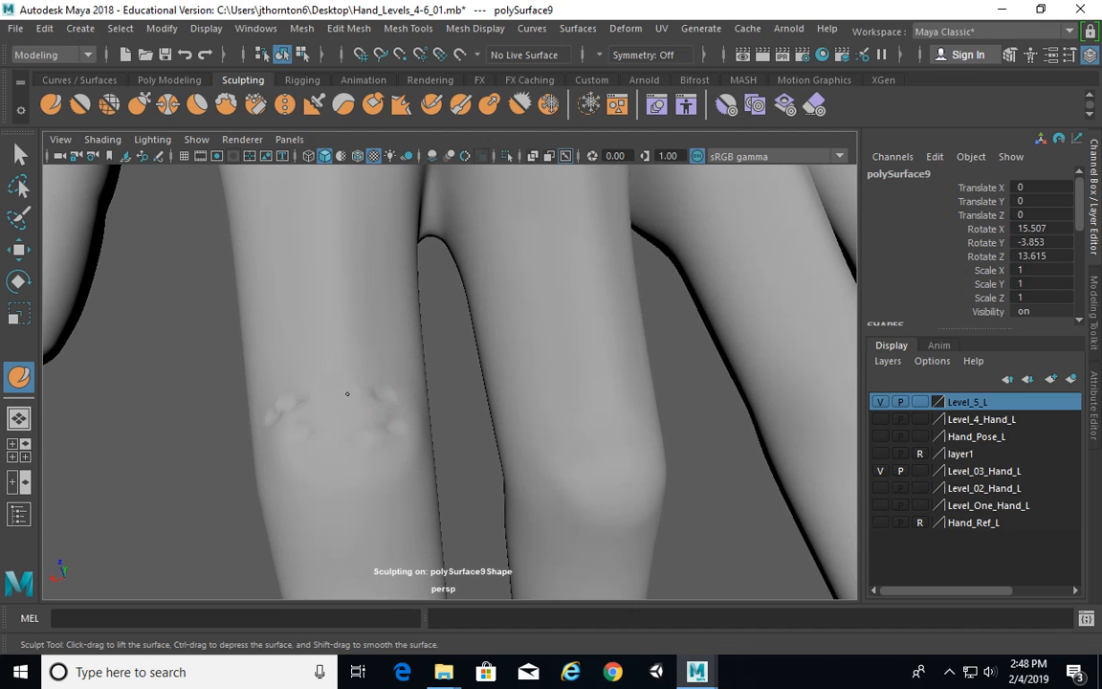
left_click_drag(398, 397, 440, 411, "alt")
middle_click_drag(440, 411, 335, 386, "alt")
scroll(363, 383, "up", 3)
middle_click_drag(306, 239, 380, 277, "alt")
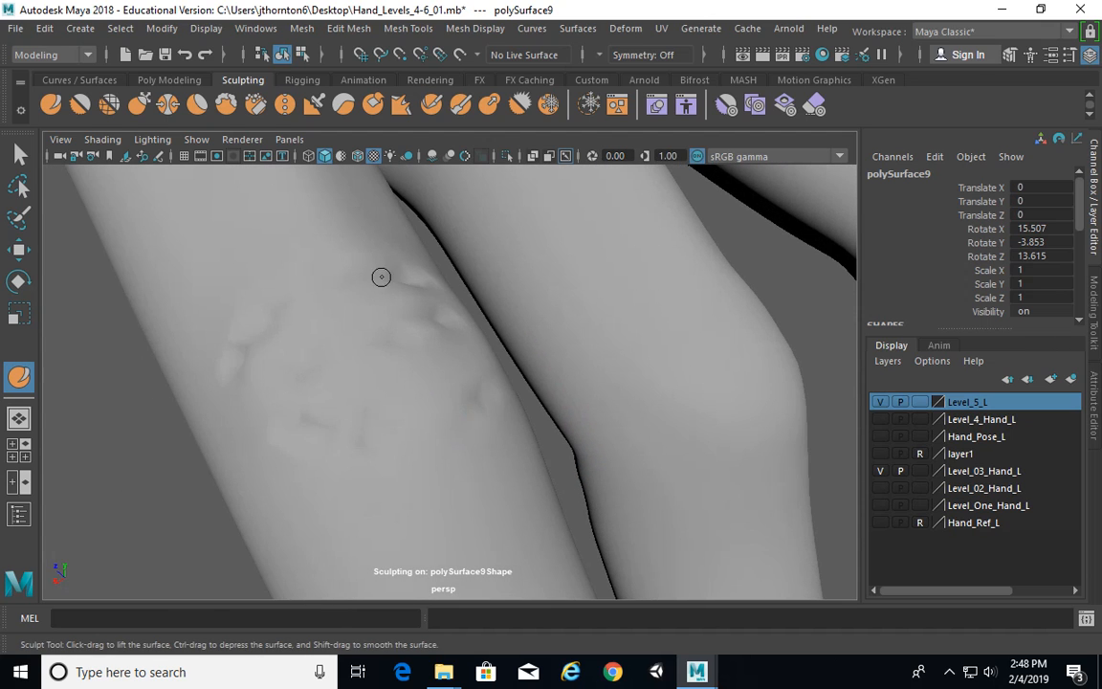
mouse_move(509, 382)
left_mouse_down("alt")
mouse_move(563, 376)
mouse_move(530, 385)
left_mouse_up("alt")
key("ctrl+z")
key("ctrl+z")
key("ctrl+z")
key("ctrl+z")
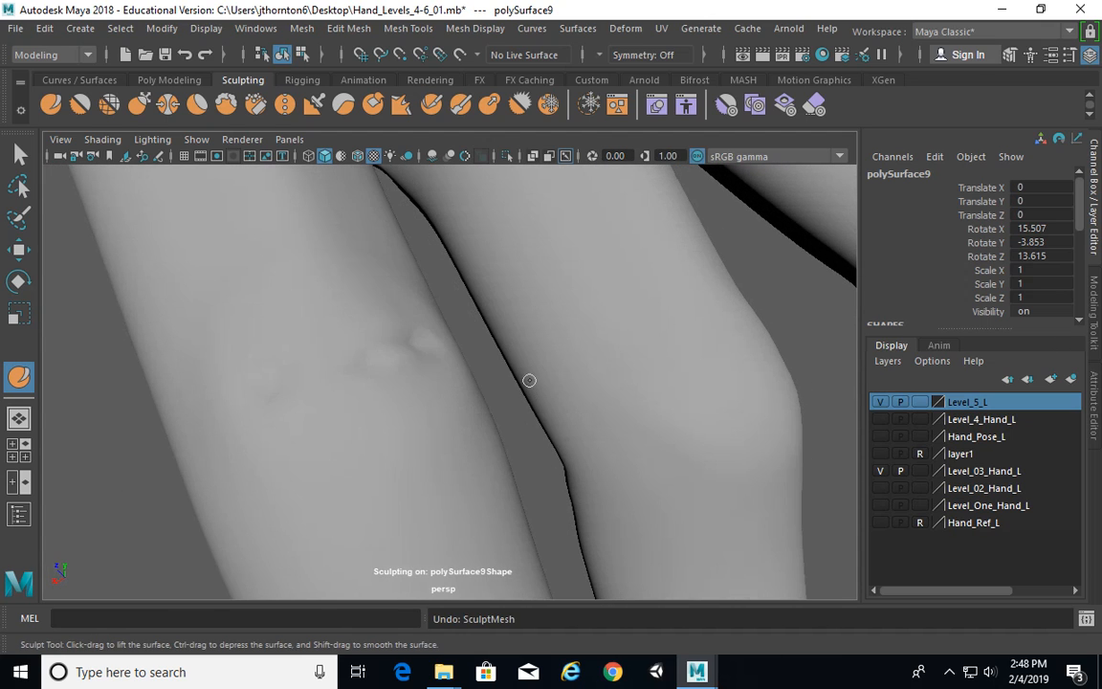
Try to sculpt a thin wrinkle across the back of the index finger's middle knuckle and sharpen it with the Pinch tool
left_click_drag(415, 390, 383, 394, "alt")
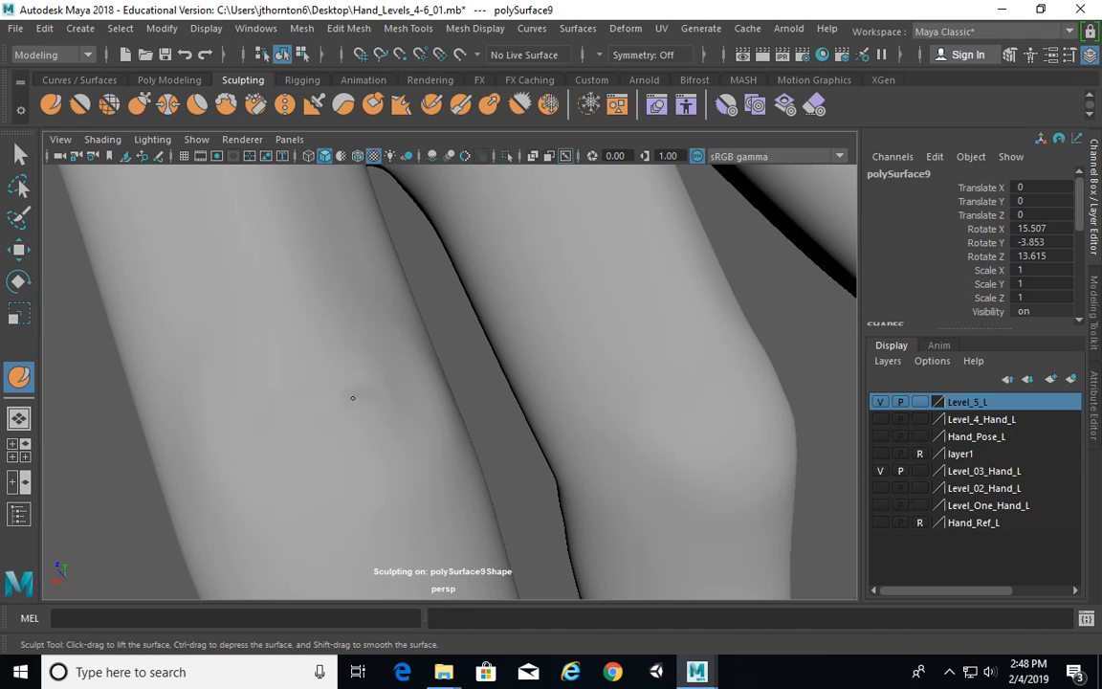
mouse_move(309, 407)
left_mouse_down("alt")
mouse_move(451, 391)
mouse_move(479, 376)
mouse_move(457, 386)
left_mouse_up("alt")
key("ctrl+z")
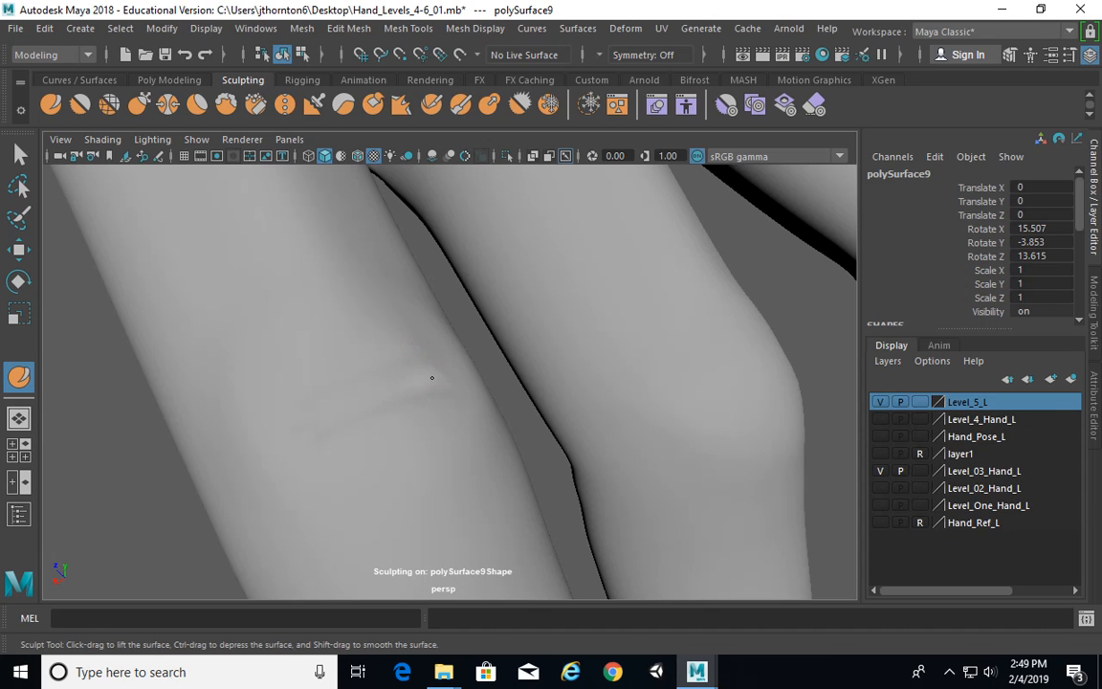
mouse_move(280, 441)
left_mouse_down("alt")
mouse_move(605, 396)
mouse_move(149, 320)
left_mouse_up("alt")
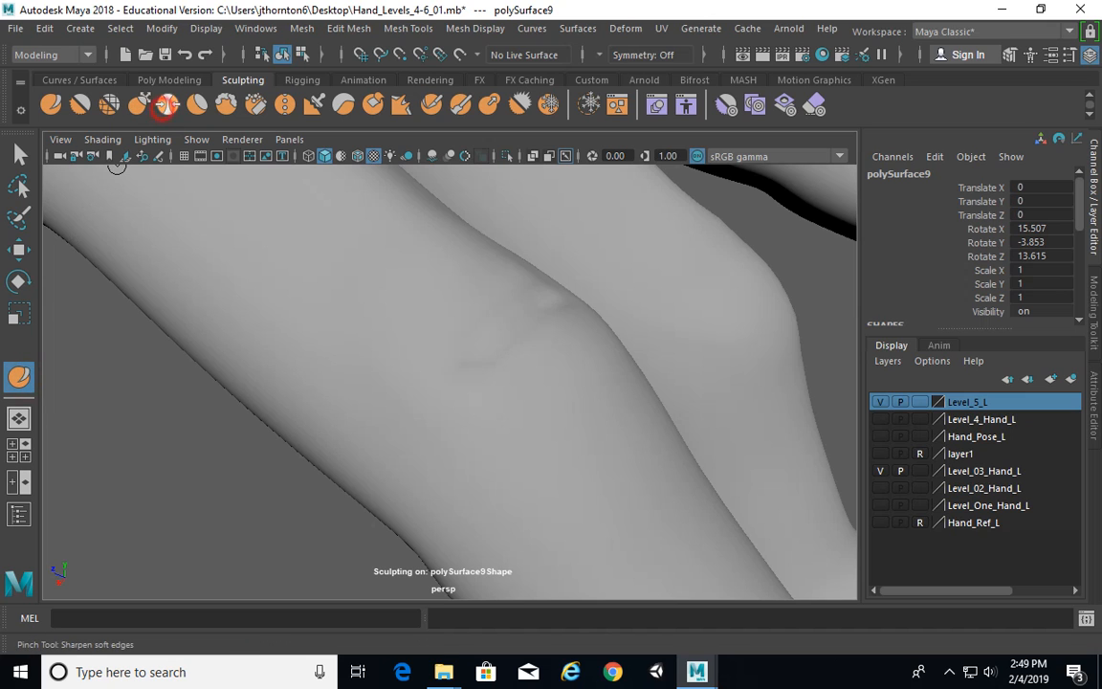
mouse_move(287, 230)
left_mouse_down("alt")
mouse_move(405, 315)
mouse_move(358, 365)
mouse_move(393, 401)
left_mouse_up("alt")
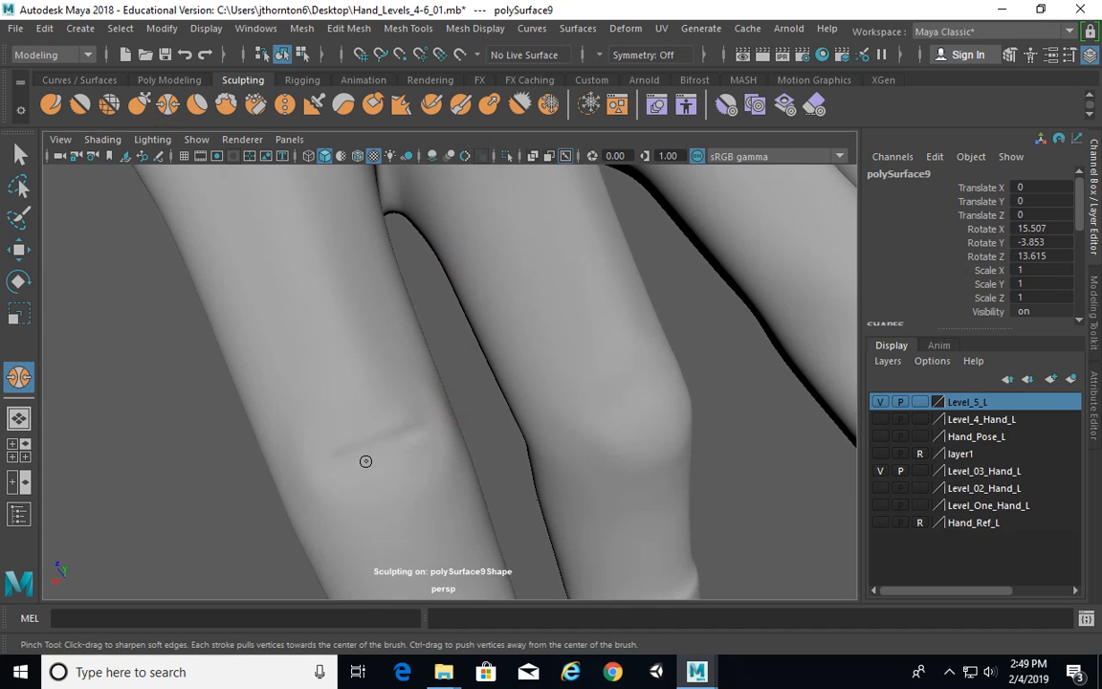
key("b")
mouse_move(365, 461)
left_mouse_down()
mouse_move(417, 449)
mouse_move(406, 438)
mouse_move(573, 430)
mouse_move(608, 418)
mouse_move(526, 428)
left_mouse_up()
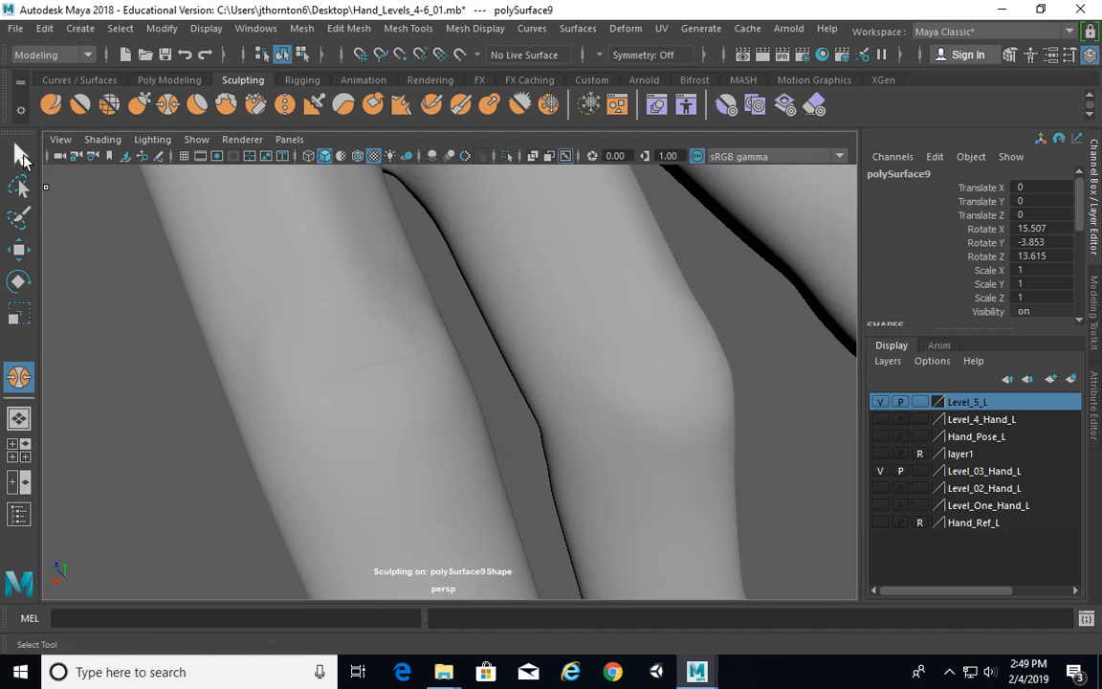
Try to sculpt a curved fold below the index finger's knuckle wrinkle with the Sculpt tool
left_click(57, 101)
mouse_move(343, 333)
left_mouse_down("alt")
mouse_move(470, 343)
mouse_move(413, 365)
mouse_move(448, 360)
left_mouse_up("alt")
key("b")
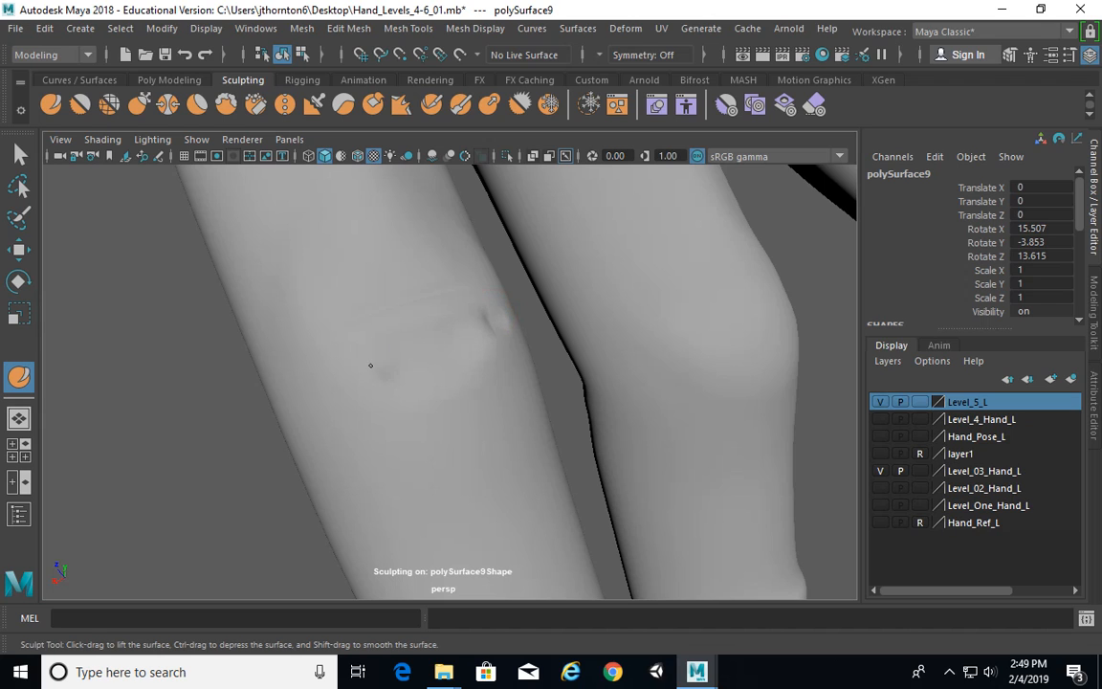
left_click_drag(370, 364, 550, 378, "alt")
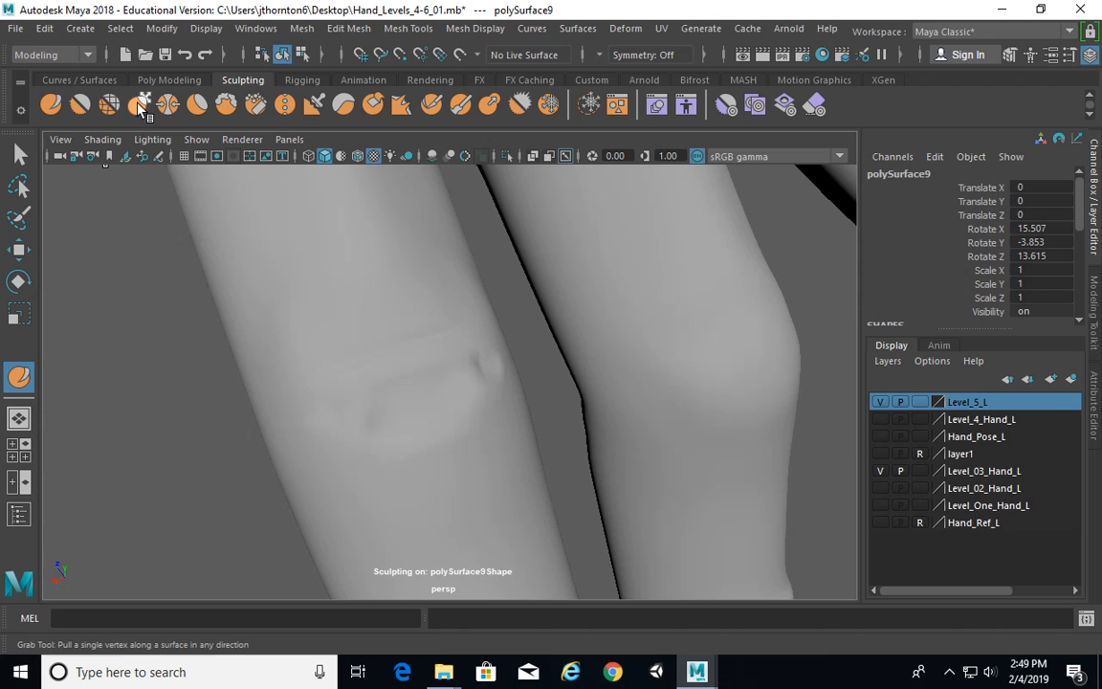
Try to sharpen the index finger's knuckle folds with a resized Pinch tool brush
left_click(167, 107)
left_click_drag(462, 298, 414, 330, "alt")
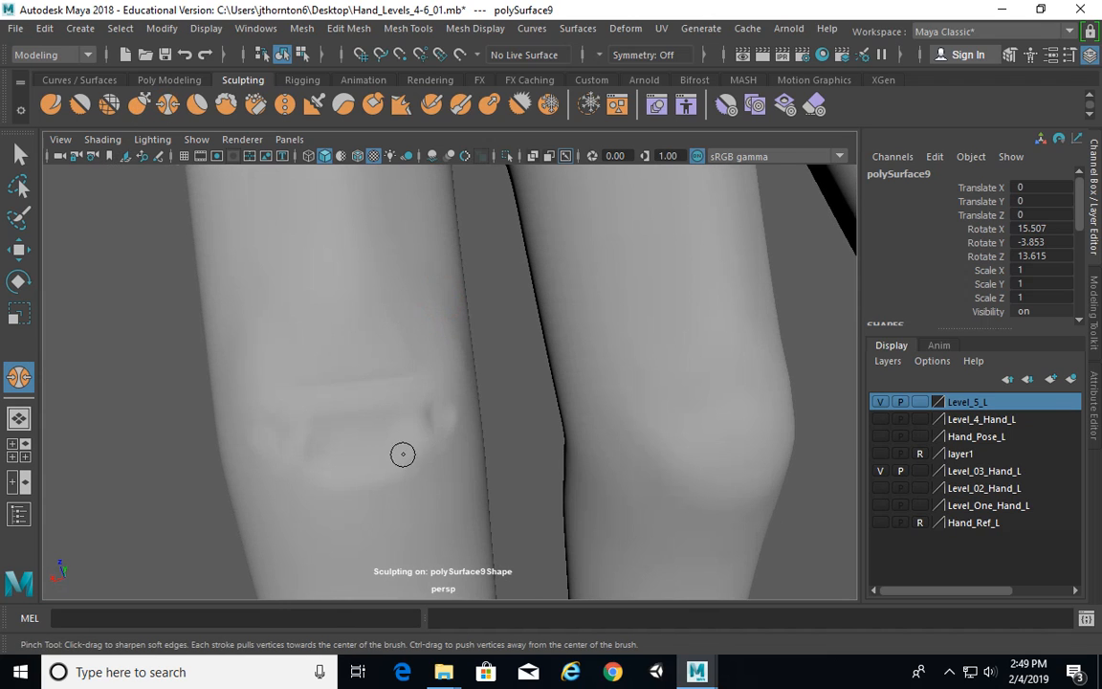
key("b")
mouse_move(403, 451)
left_mouse_down()
mouse_move(445, 451)
mouse_move(414, 424)
left_mouse_up()
left_click_drag(333, 439, 468, 376, "alt")
left_click_drag(295, 394, 574, 363, "alt")
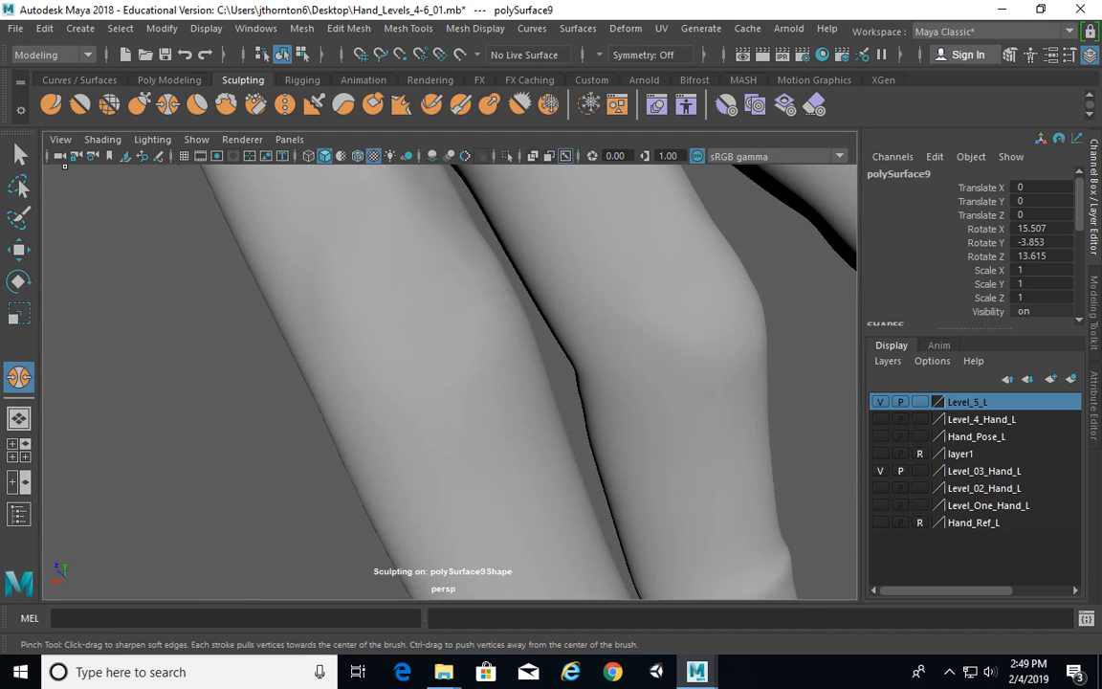
Leave the Pinch tool, select the hand mesh and start the Paint Selection Tool at the middle finger's knuckle
left_click(20, 153)
left_click_drag(674, 326, 647, 325, "alt")
middle_click_drag(647, 325, 600, 407, "alt")
left_click_drag(600, 407, 464, 394, "alt")
left_click_drag(249, 323, 593, 396, "alt")
left_click(616, 320)
left_click(546, 337)
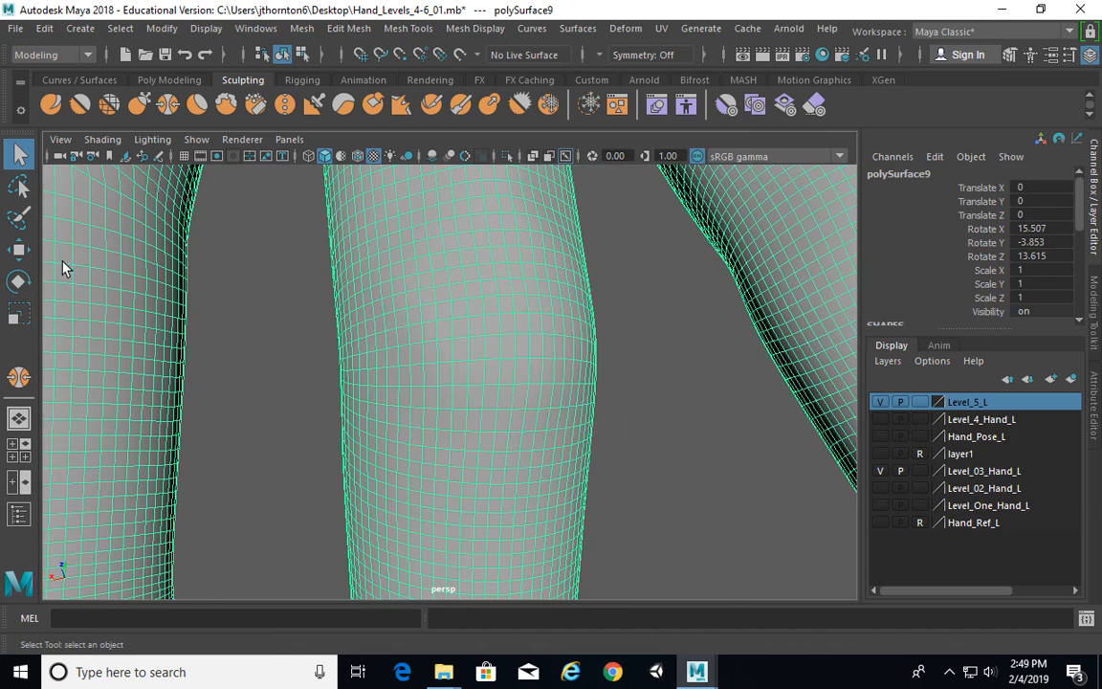
left_click(18, 216)
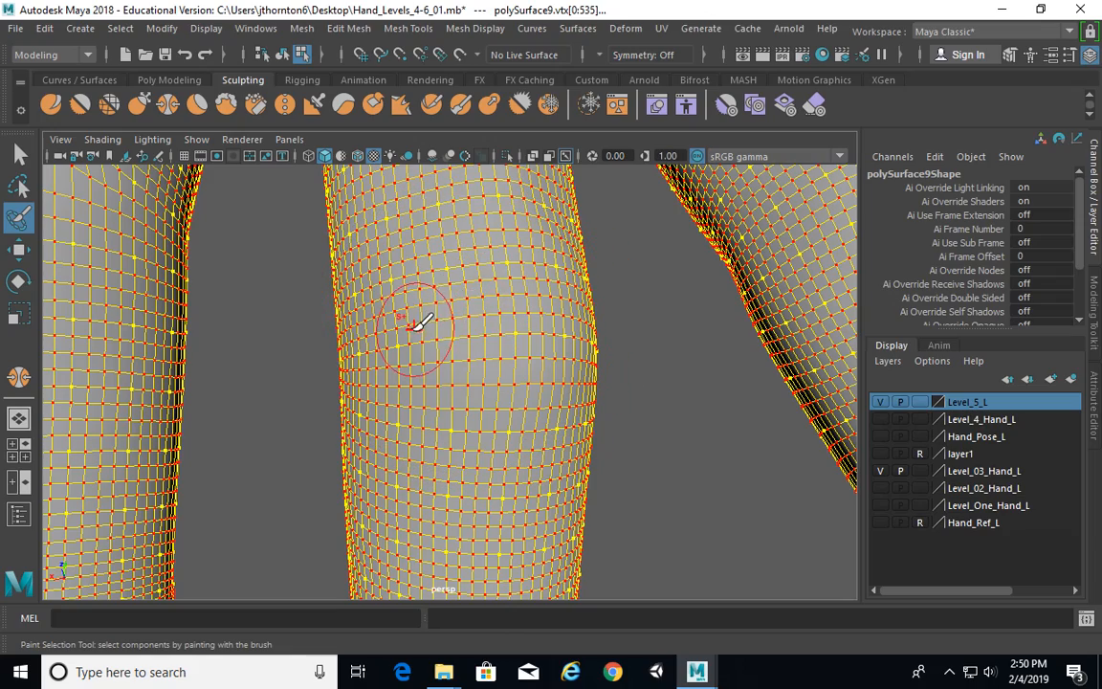
scroll(543, 320, "down", 6)
left_click_drag(569, 310, 574, 315)
key("q")
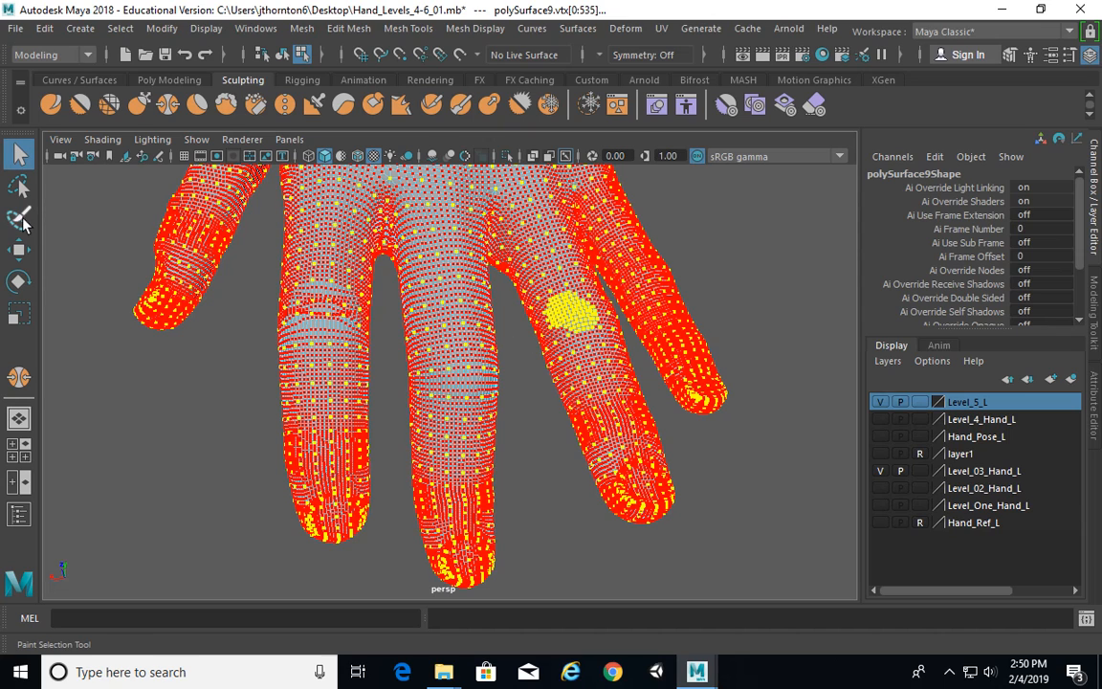
left_click(19, 215)
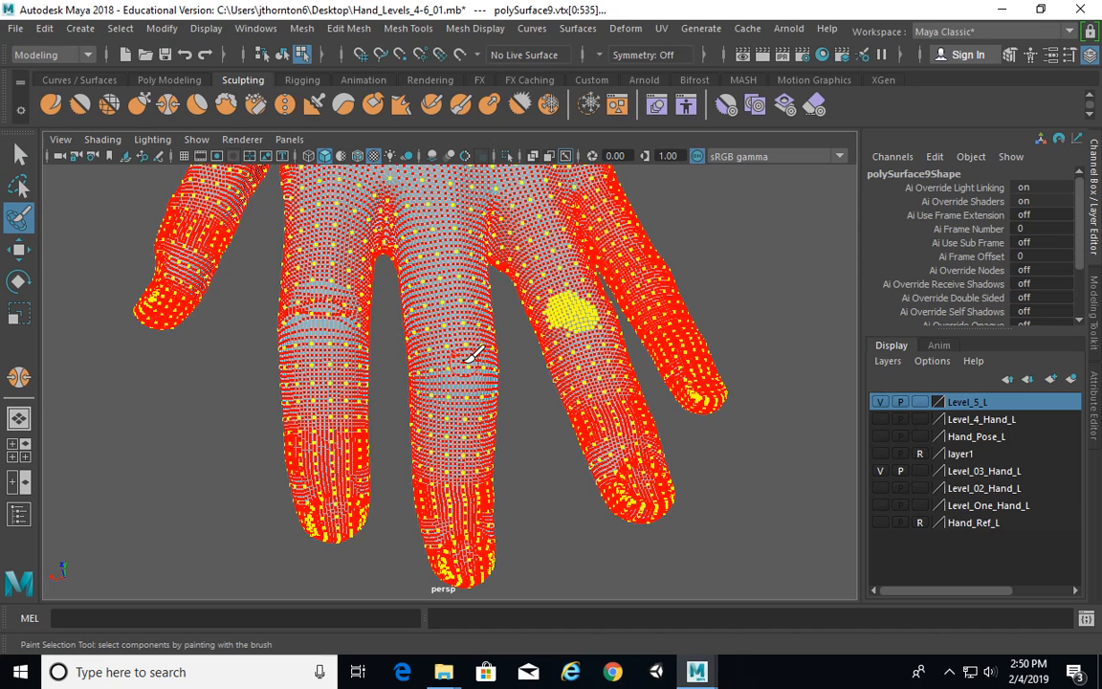
left_click_drag(460, 327, 460, 328)
left_click(22, 156)
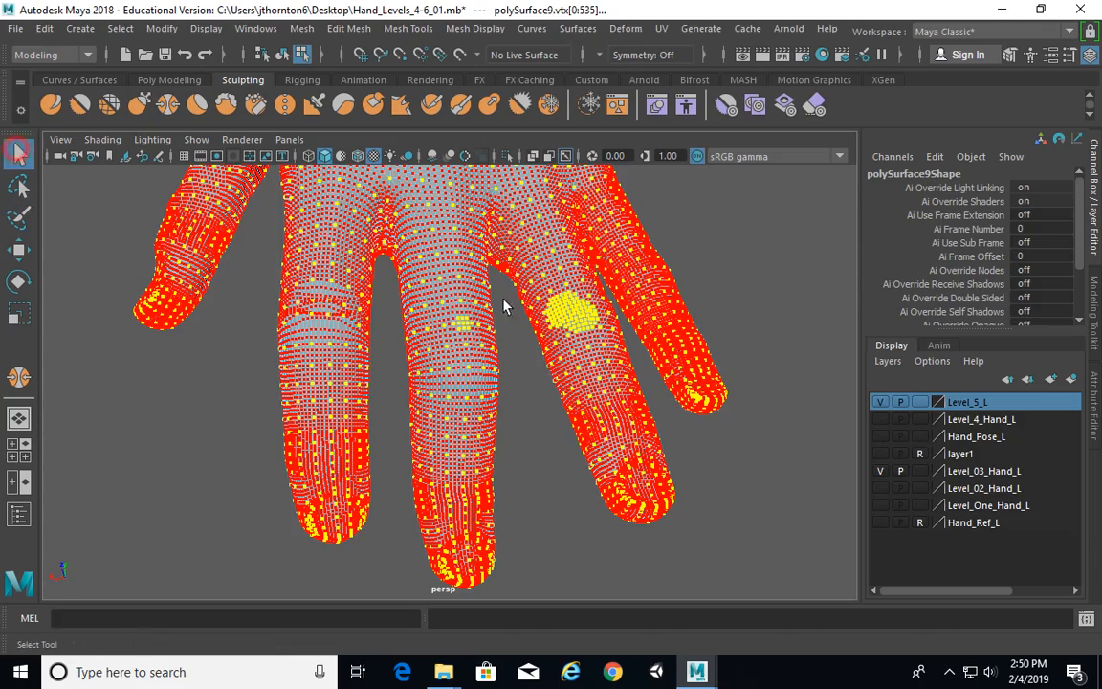
scroll(631, 335, "down", 5)
left_click_drag(719, 508, 70, 153)
scroll(666, 279, "up", 1)
scroll(667, 278, "up", 5)
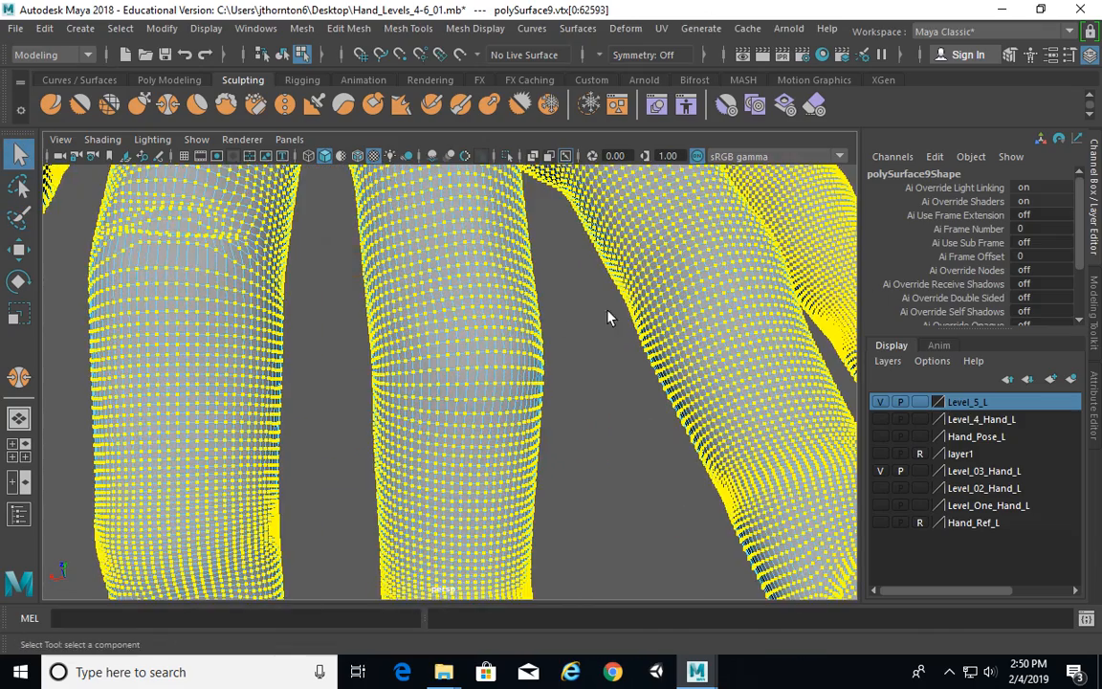
scroll(607, 315, "down", 6)
left_click(563, 286)
scroll(732, 306, "up", 3)
scroll(470, 293, "up", 4)
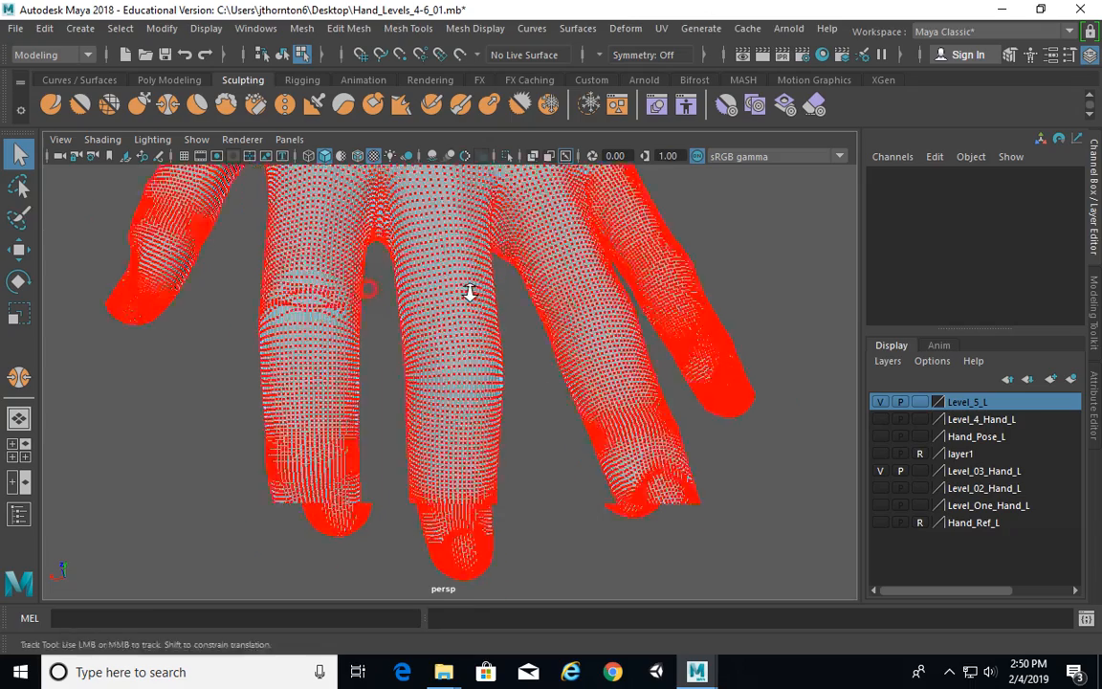
Paint-select five separate rows of vertices across the back of the middle finger's middle knuckle with a reduced brush
left_click(19, 217)
right_click_drag(438, 383, 479, 381, "alt")
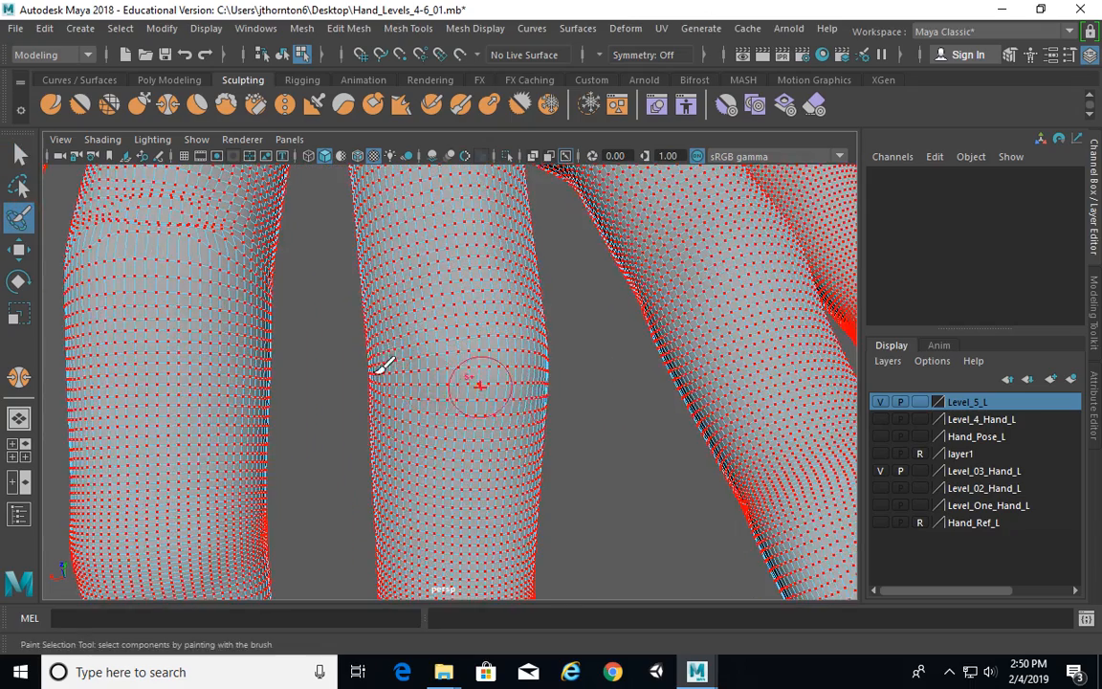
right_click_drag(362, 366, 509, 372, "alt")
key("b")
mouse_move(530, 278)
left_mouse_down()
mouse_move(476, 279)
mouse_move(508, 276)
mouse_move(496, 324)
mouse_move(349, 304)
mouse_move(368, 306)
left_mouse_up()
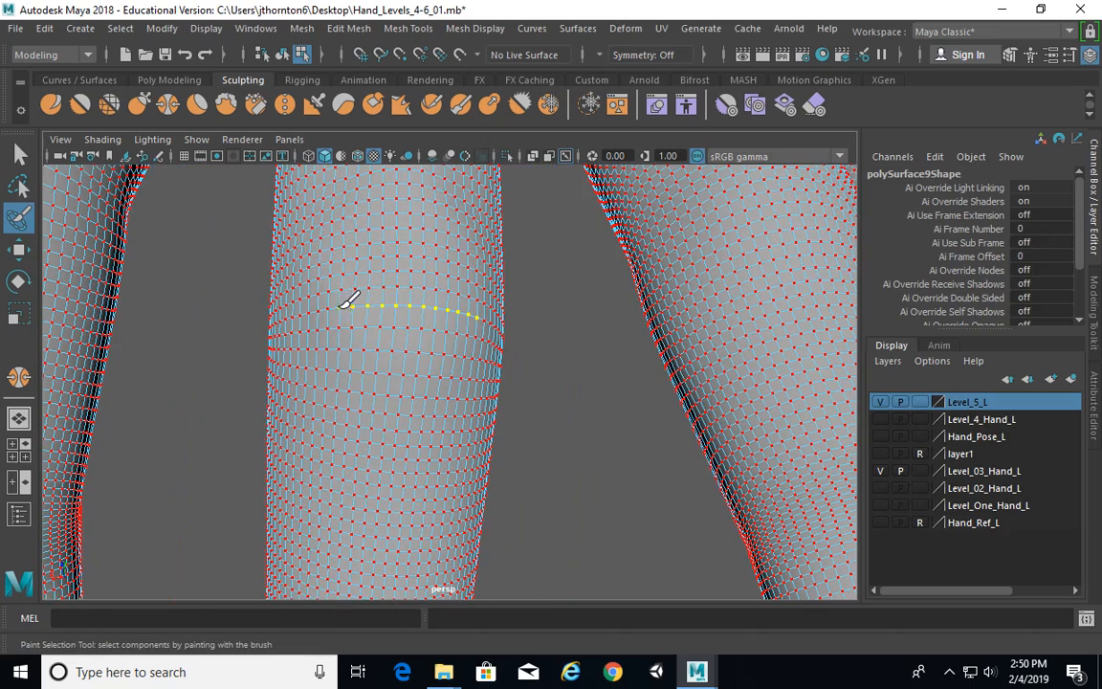
left_click_drag(472, 308, 477, 313)
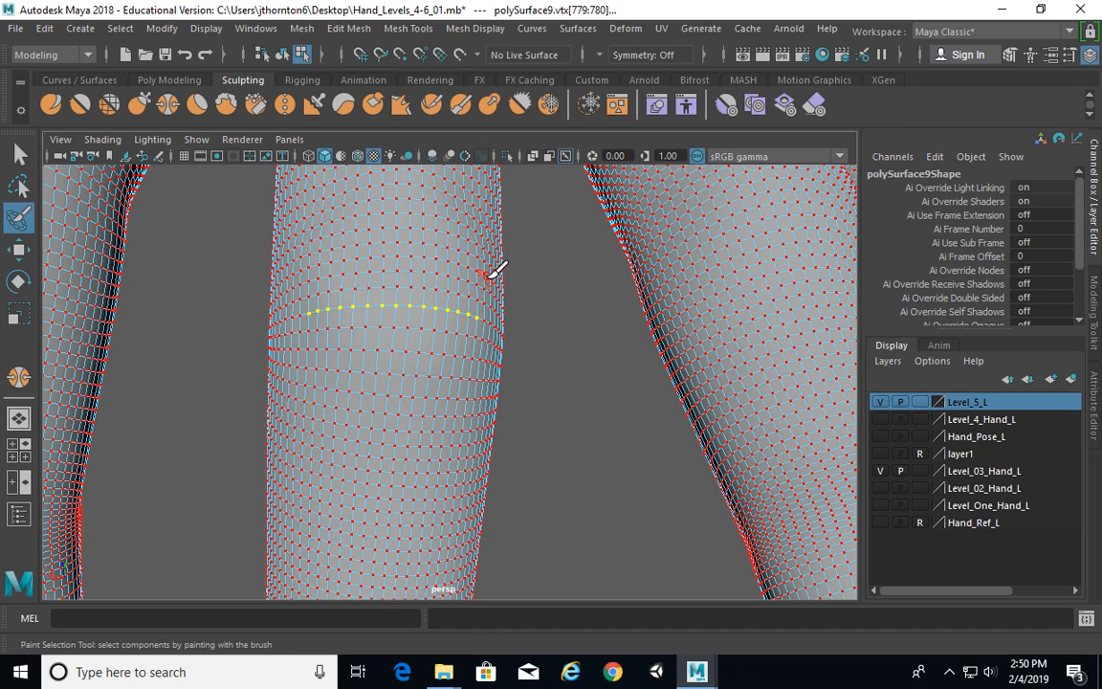
left_click(478, 273)
left_click_drag(303, 336, 344, 351)
mouse_move(331, 238)
left_mouse_down()
mouse_move(402, 220)
mouse_move(381, 213)
left_mouse_up()
middle_click_drag(422, 346, 424, 316, "alt")
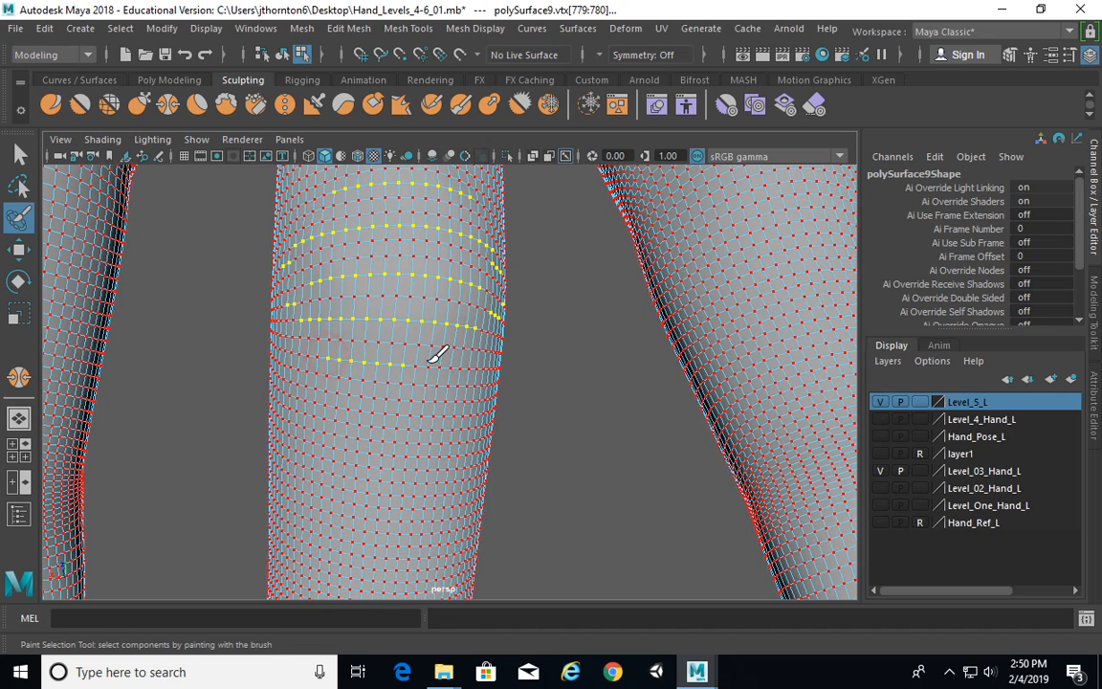
Shift the selected vertex rows with the Move tool to form knuckle wrinkles, and return to object selection
right_click_drag(591, 383, 526, 348, "alt")
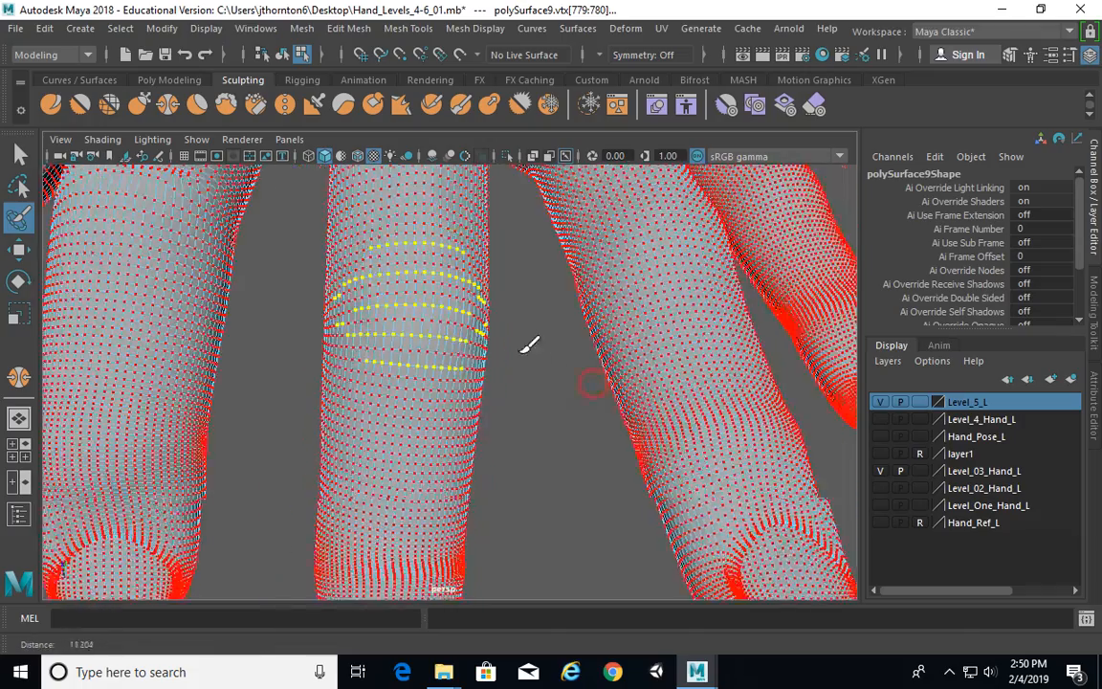
left_click_drag(526, 349, 571, 423, "alt")
key("w")
right_click_drag(555, 427, 578, 369, "alt")
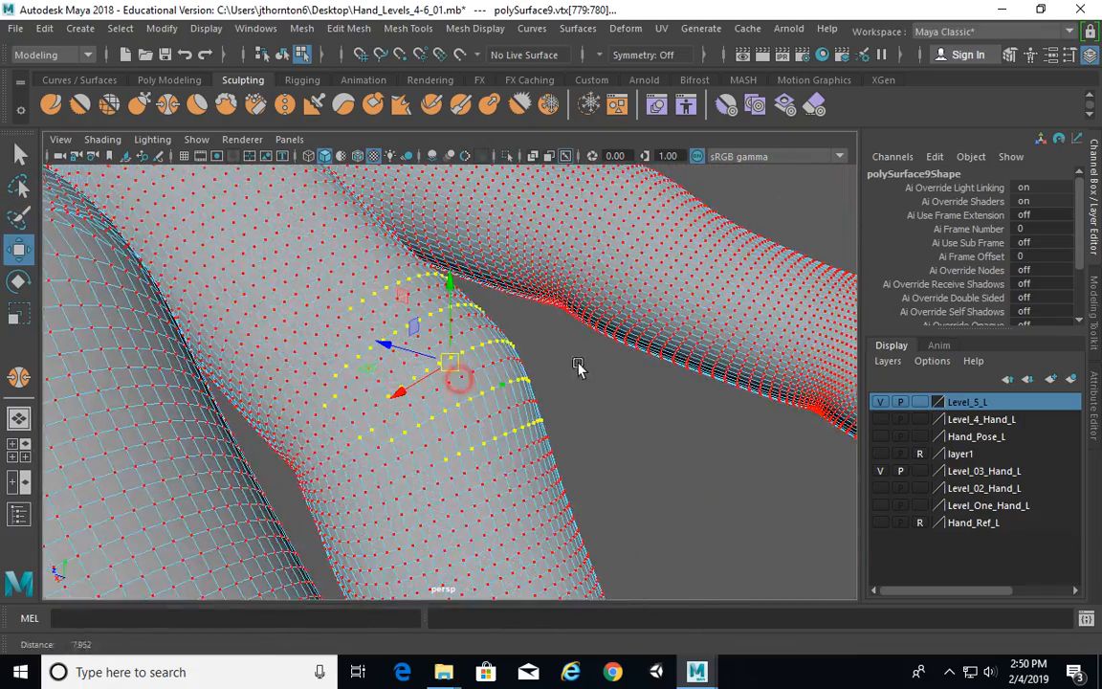
left_click_drag(578, 369, 417, 380, "alt")
left_click(489, 371)
left_click_drag(484, 381, 438, 382, "alt")
left_click(20, 154)
key("F8")
left_click(492, 423)
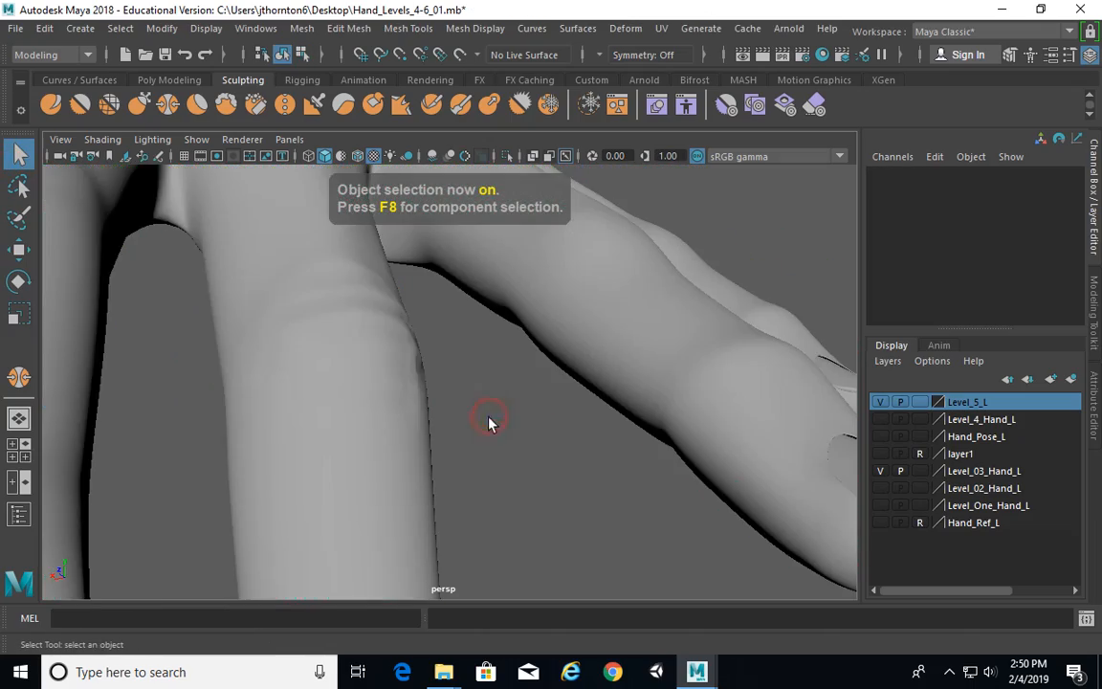
Examine the middle finger's knuckle wrinkles against the whole hand from several angles
left_click_drag(491, 423, 535, 455, "alt")
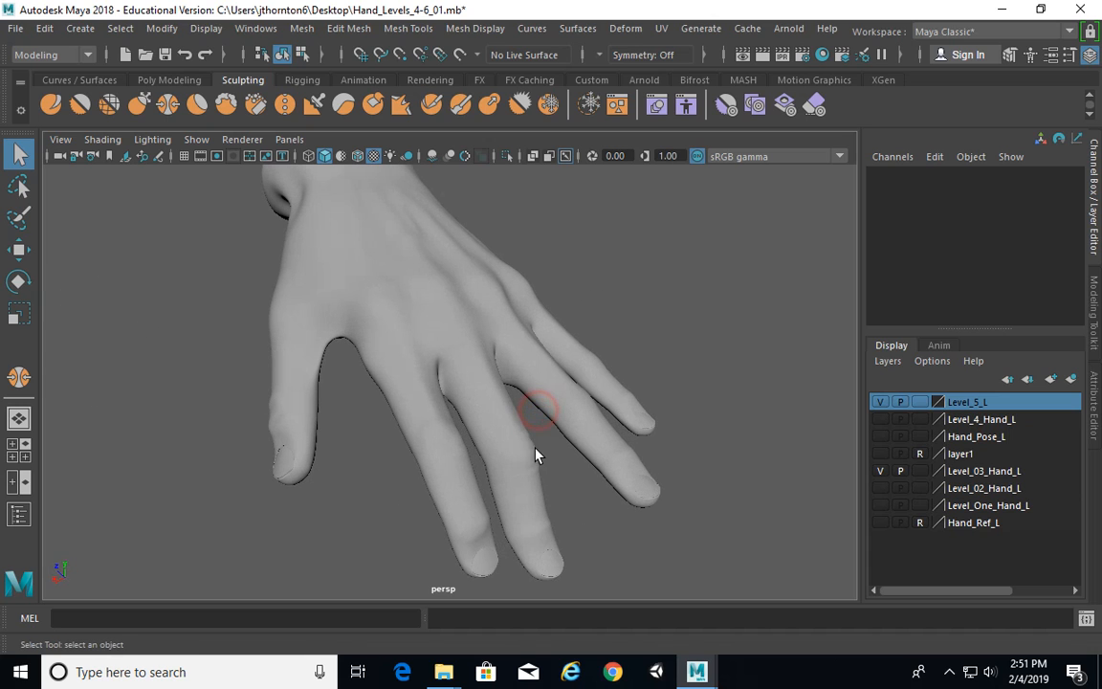
right_click_drag(487, 445, 566, 404, "alt")
left_click_drag(565, 404, 445, 379, "alt")
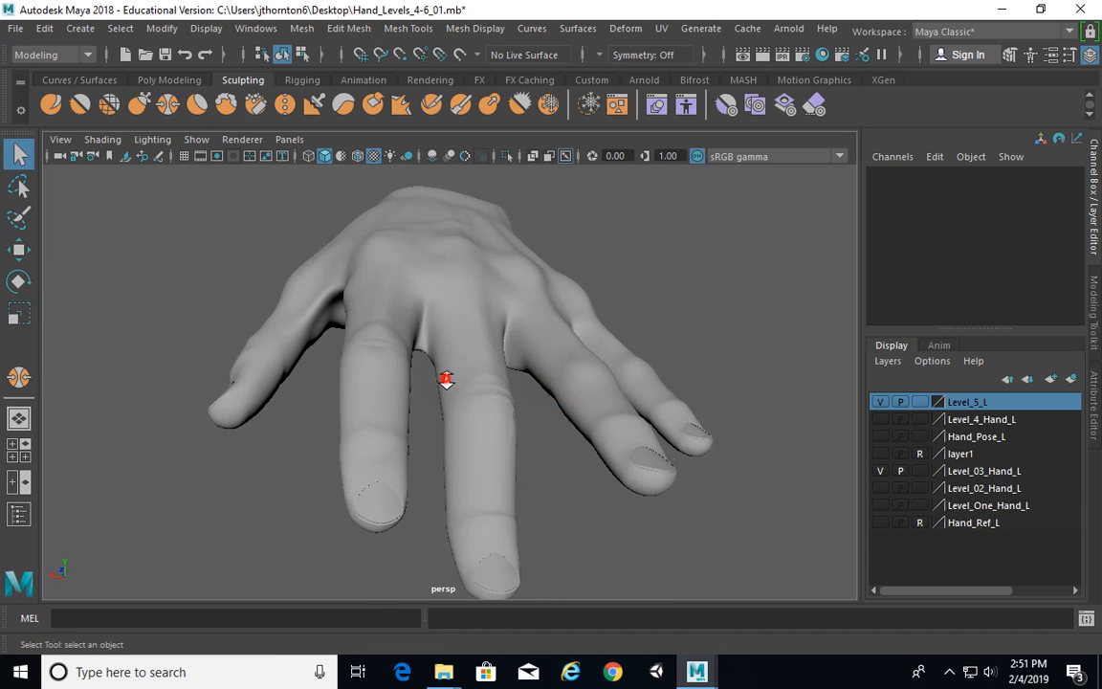
right_click_drag(445, 379, 520, 392, "alt")
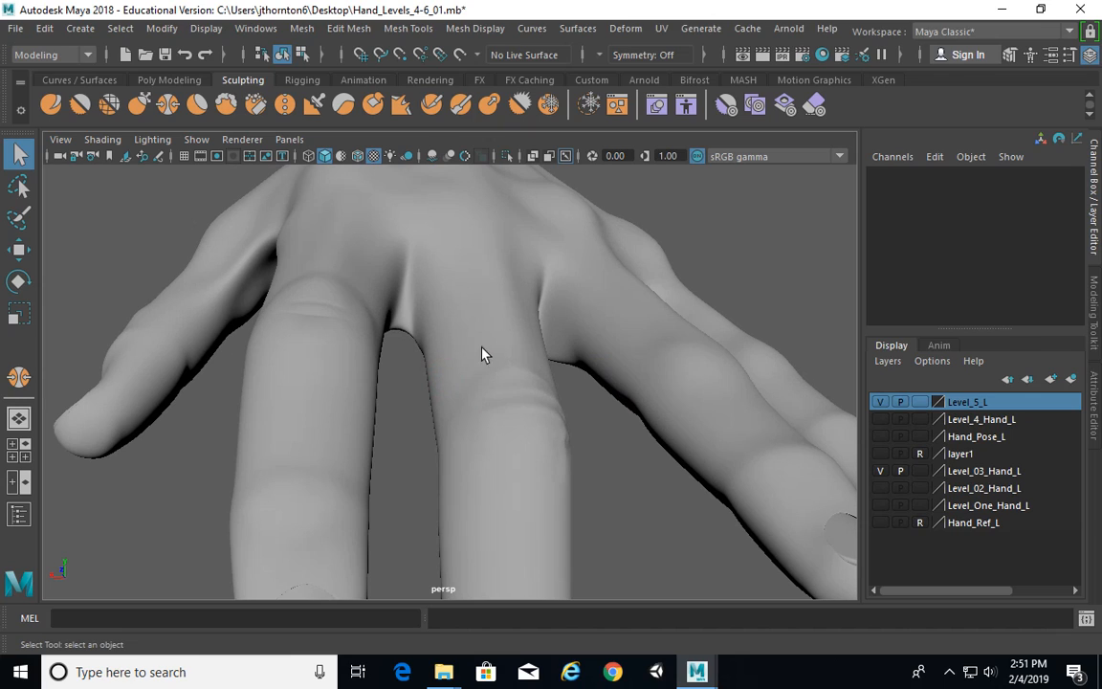
left_click(620, 376)
left_click_drag(542, 350, 601, 348, "alt")
left_click(714, 255)
right_click_drag(620, 362, 534, 328, "alt")
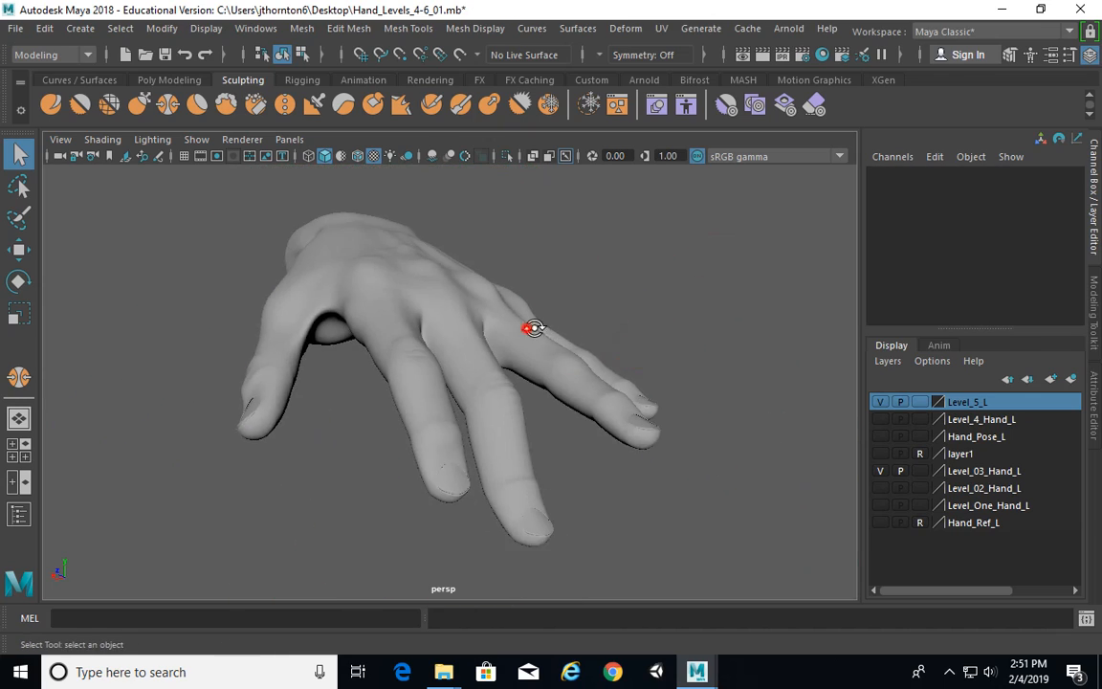
left_click_drag(534, 327, 460, 335, "alt")
Select the hand mesh and inspect the wireframe rows around the middle finger's knuckle wrinkles
left_click(444, 305)
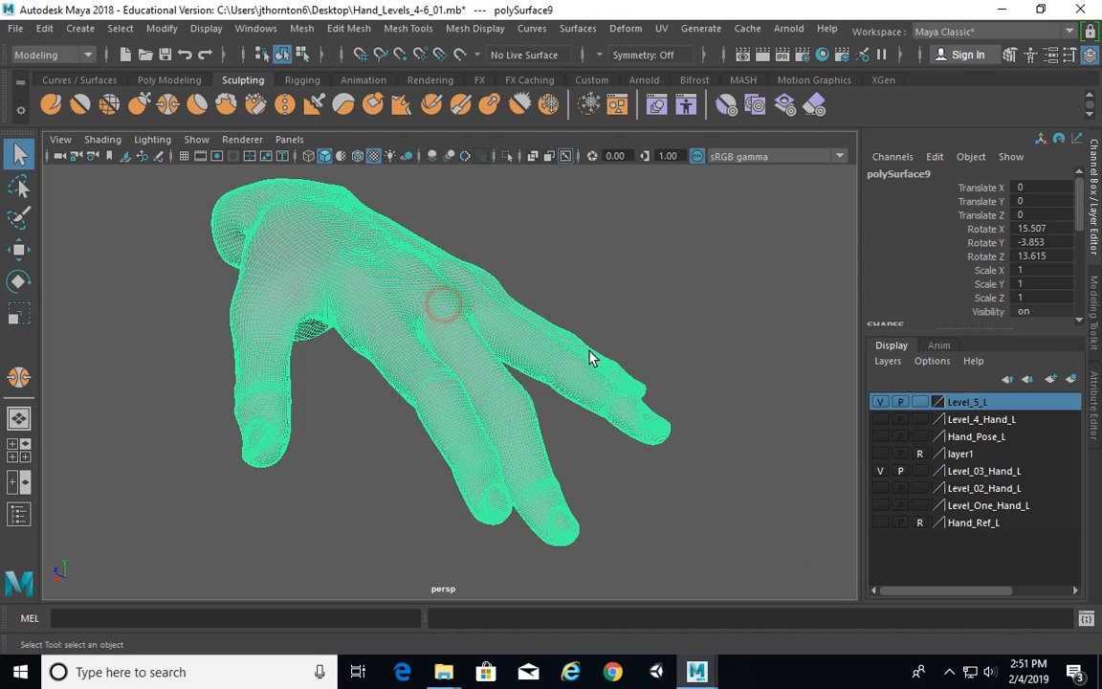
left_click(680, 332)
right_click_drag(238, 437, 613, 441, "alt")
mouse_move(614, 441)
left_mouse_down("alt")
mouse_move(597, 441)
mouse_move(605, 437)
left_mouse_up("alt")
left_click(620, 428)
middle_click_drag(669, 450, 509, 404, "alt")
left_click_drag(507, 403, 462, 407, "alt")
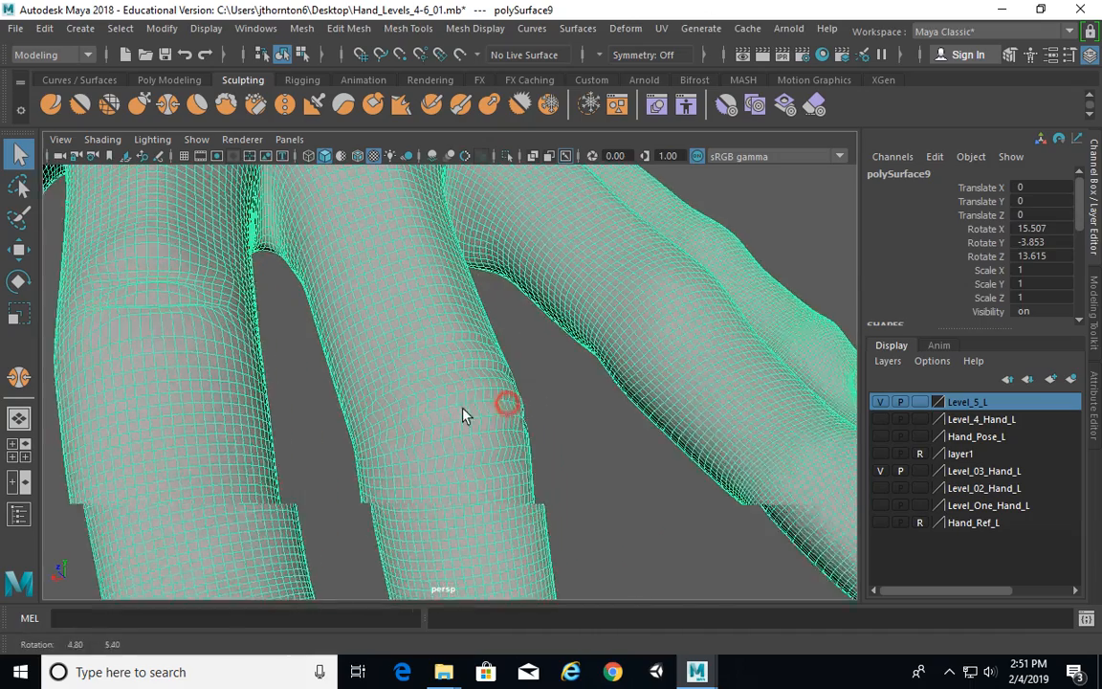
right_click_drag(455, 407, 569, 410, "alt")
right_click_drag(405, 368, 450, 319, "alt")
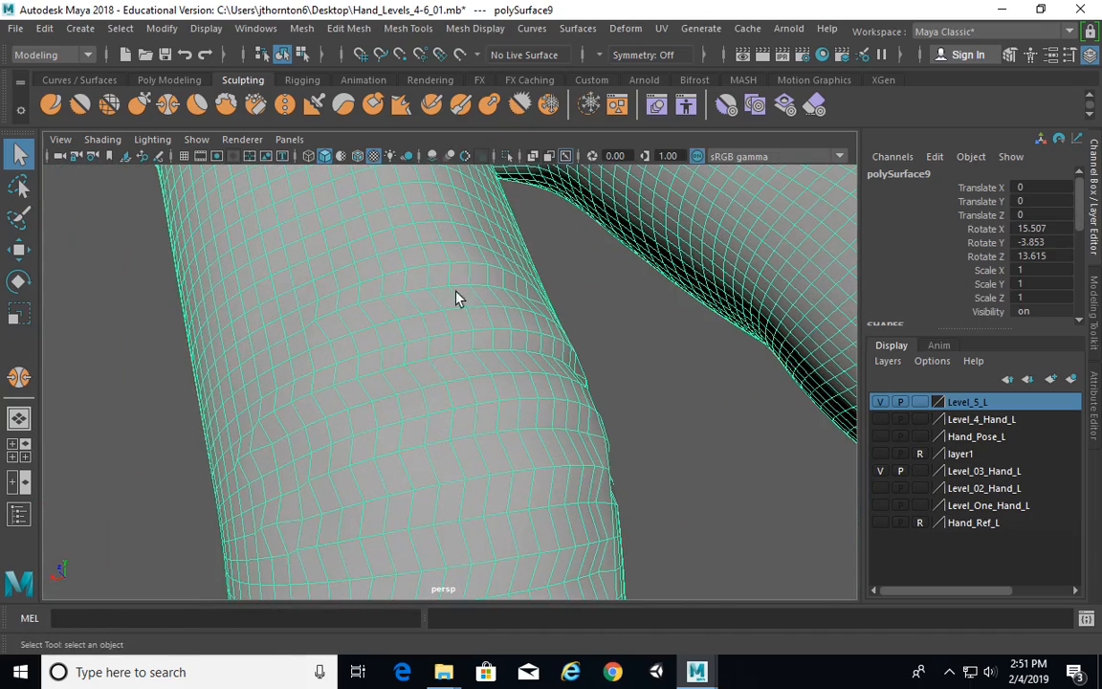
left_click_drag(456, 298, 423, 261, "alt")
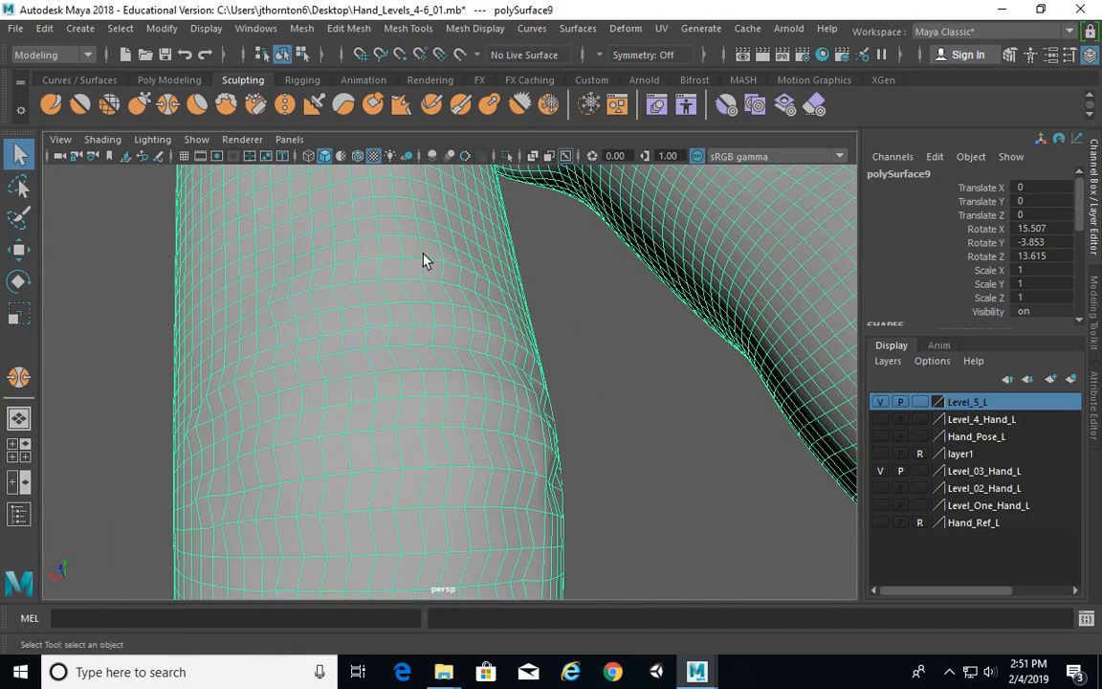
Turn on the wireframe display in the Pinch tool's display settings
left_click(143, 103)
mouse_move(509, 288)
left_mouse_down("alt")
mouse_move(571, 389)
mouse_move(560, 392)
left_mouse_up("alt")
double_click(19, 379)
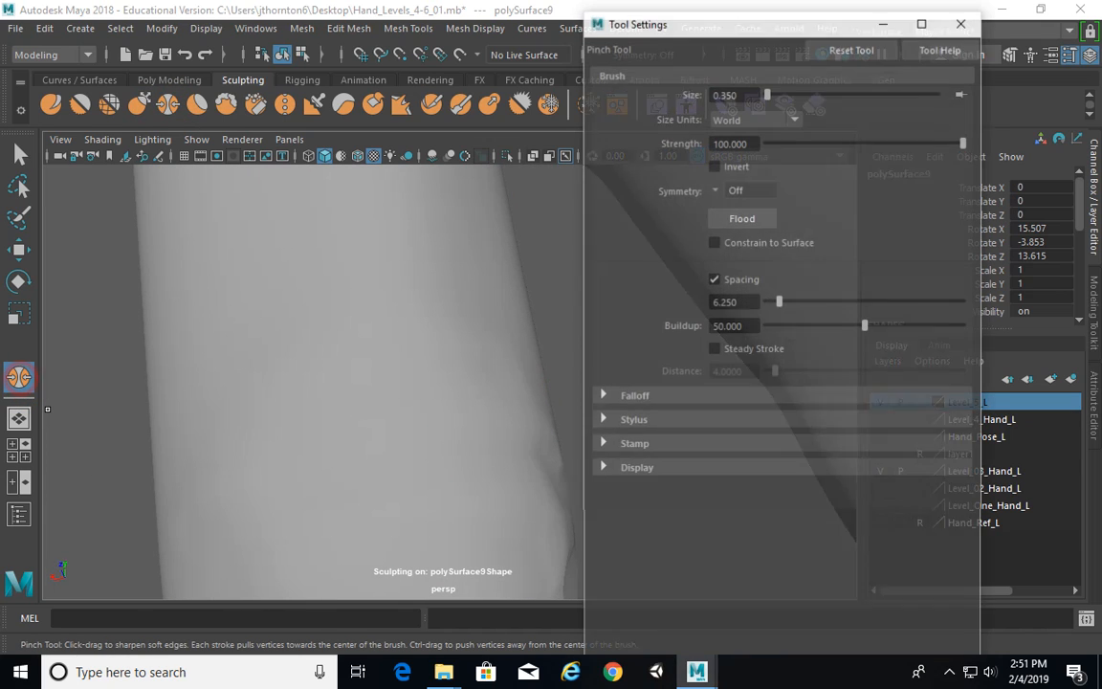
left_click(650, 468)
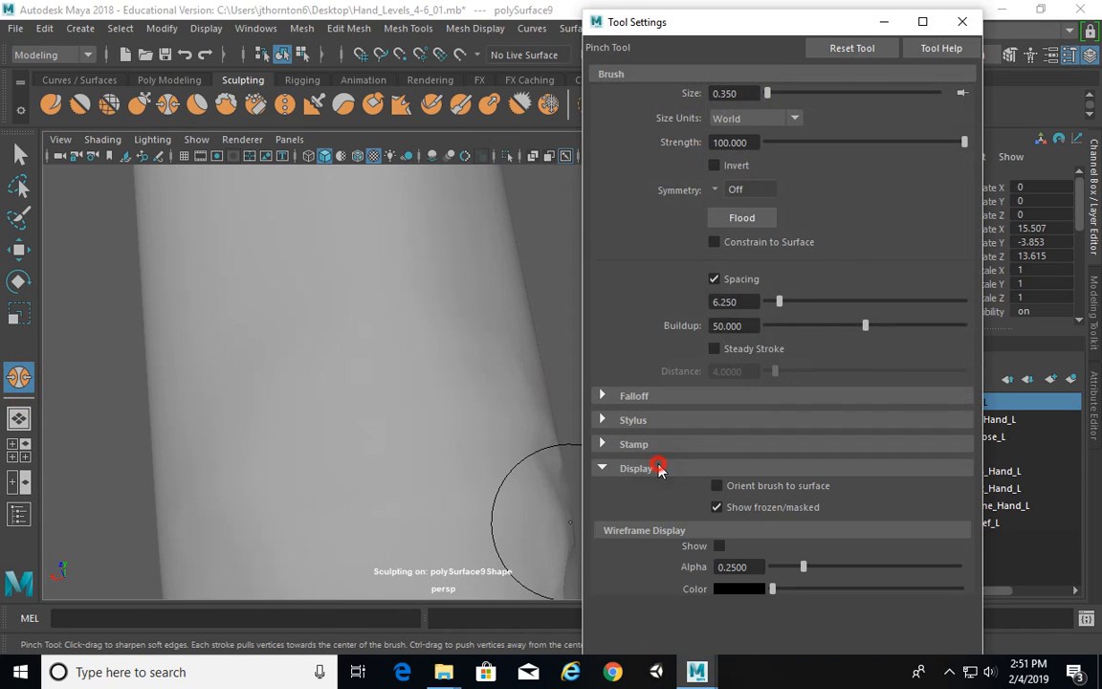
left_click(720, 546)
left_click(963, 22)
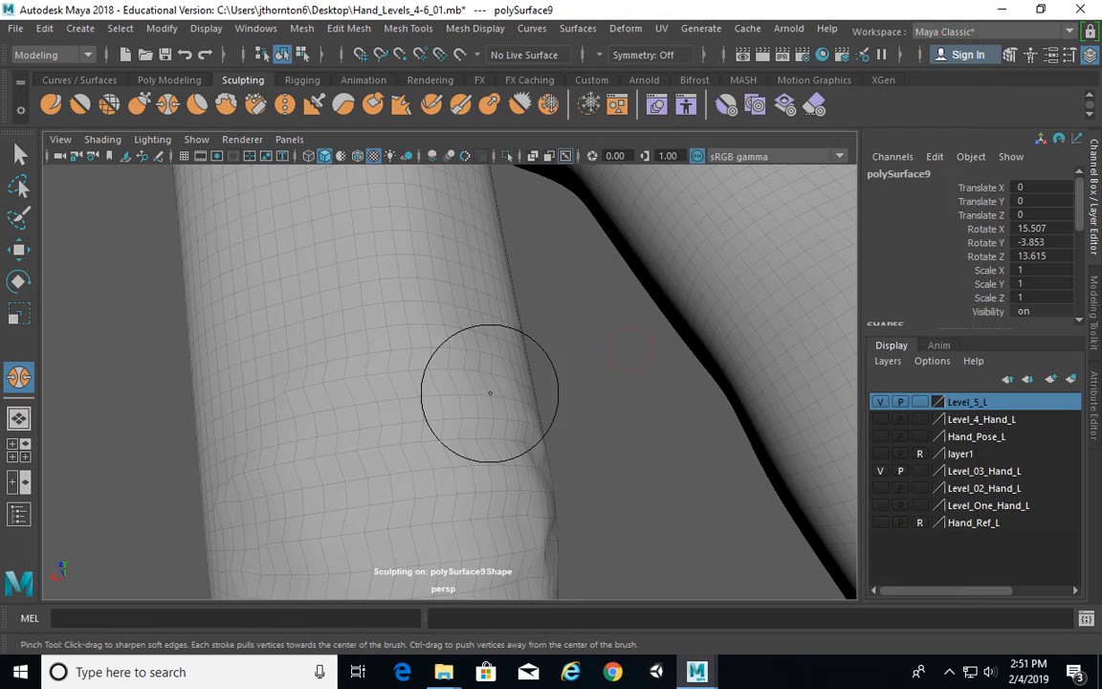
Sharpen the upper wrinkle rows across the back of the middle finger's knuckle with the Pinch tool
left_click_drag(434, 348, 473, 378)
left_click_drag(264, 402, 299, 391)
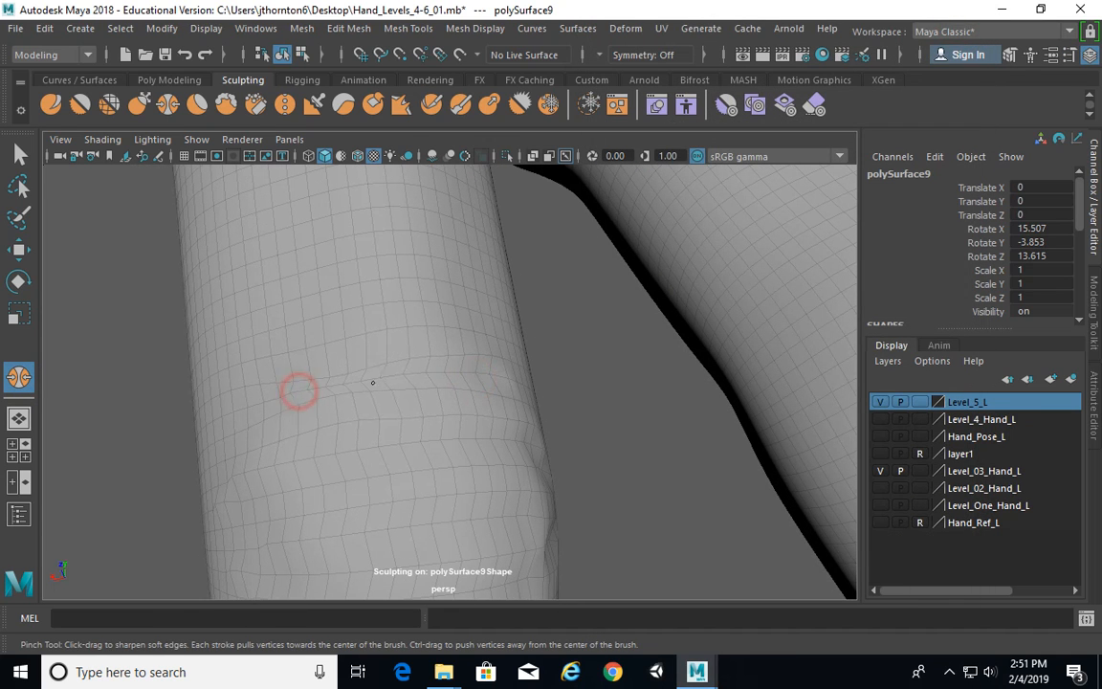
mouse_move(529, 380)
left_mouse_down()
mouse_move(530, 455)
mouse_move(514, 422)
left_mouse_up()
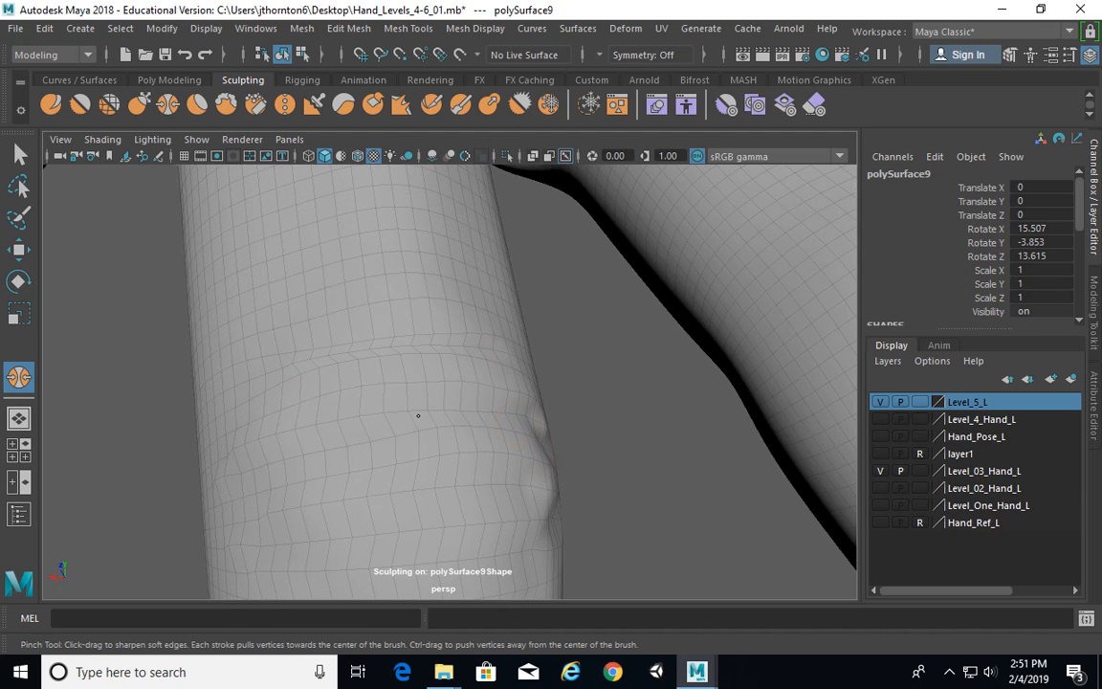
left_click_drag(296, 422, 320, 426)
mouse_move(524, 468)
left_mouse_down("alt")
mouse_move(560, 512)
mouse_move(621, 455)
mouse_move(572, 432)
mouse_move(505, 432)
left_mouse_up("alt")
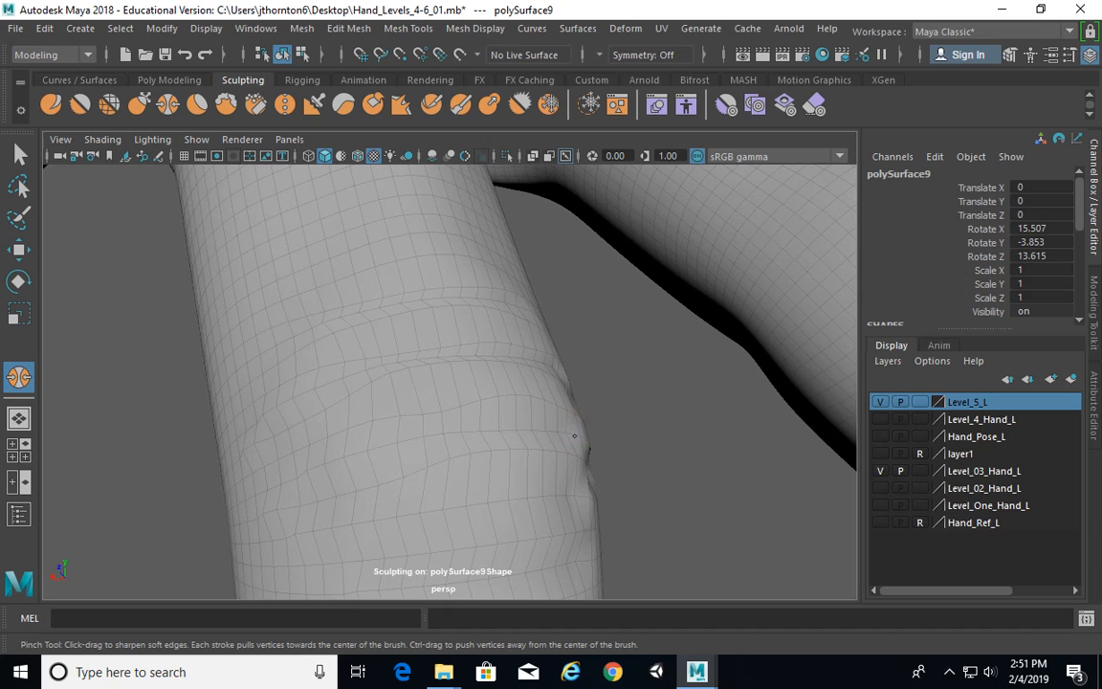
Pinch the lower wrinkle rows and the wrinkle ends at the side of the middle finger's knuckle
left_click_drag(574, 437, 489, 427)
left_click_drag(543, 474, 519, 418, "alt")
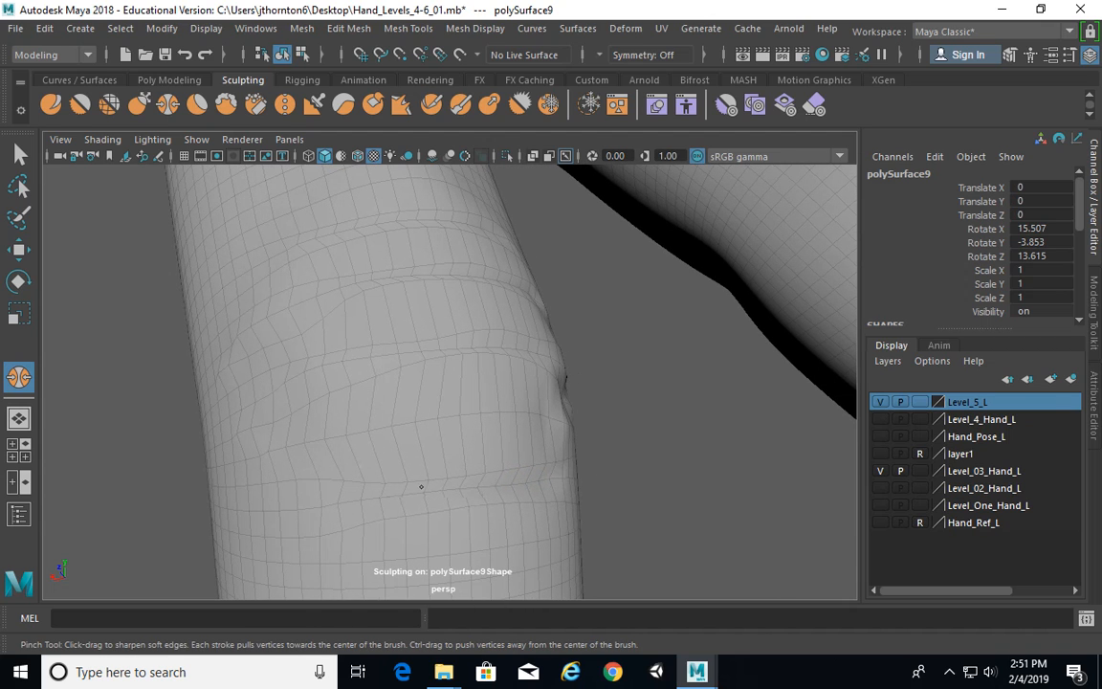
left_click_drag(553, 462, 477, 453, "alt")
left_click_drag(495, 471, 532, 444, "alt")
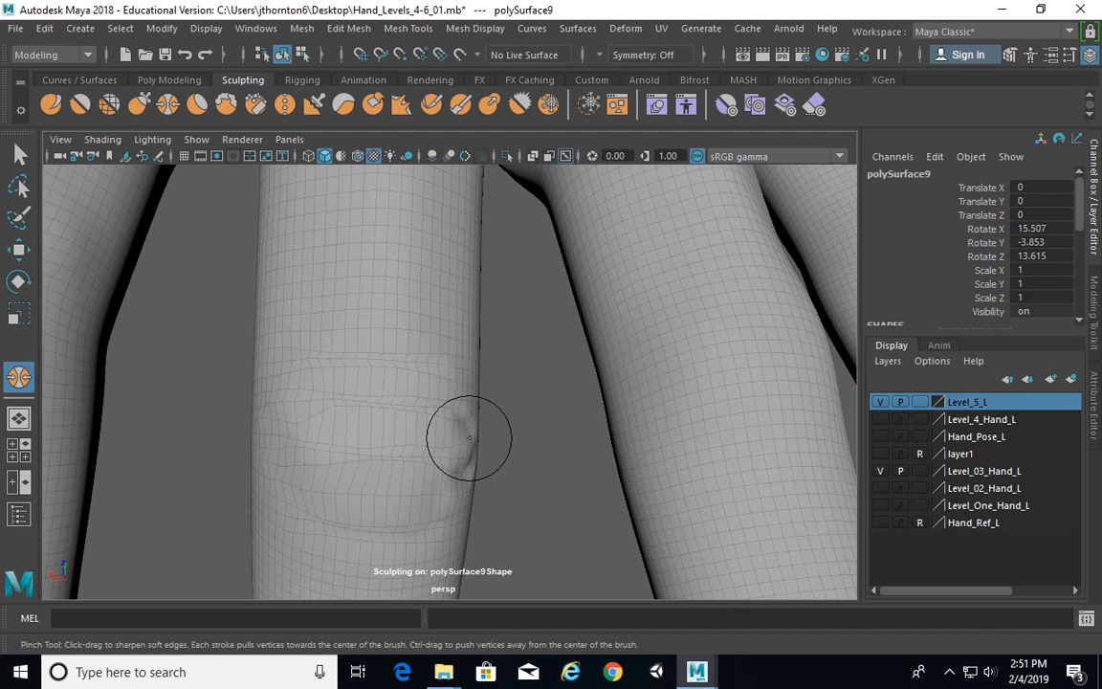
left_click_drag(445, 417, 413, 401)
mouse_move(426, 455)
left_mouse_down()
mouse_move(360, 450)
mouse_move(449, 473)
mouse_move(431, 497)
mouse_move(373, 494)
mouse_move(693, 487)
mouse_move(73, 344)
left_mouse_up()
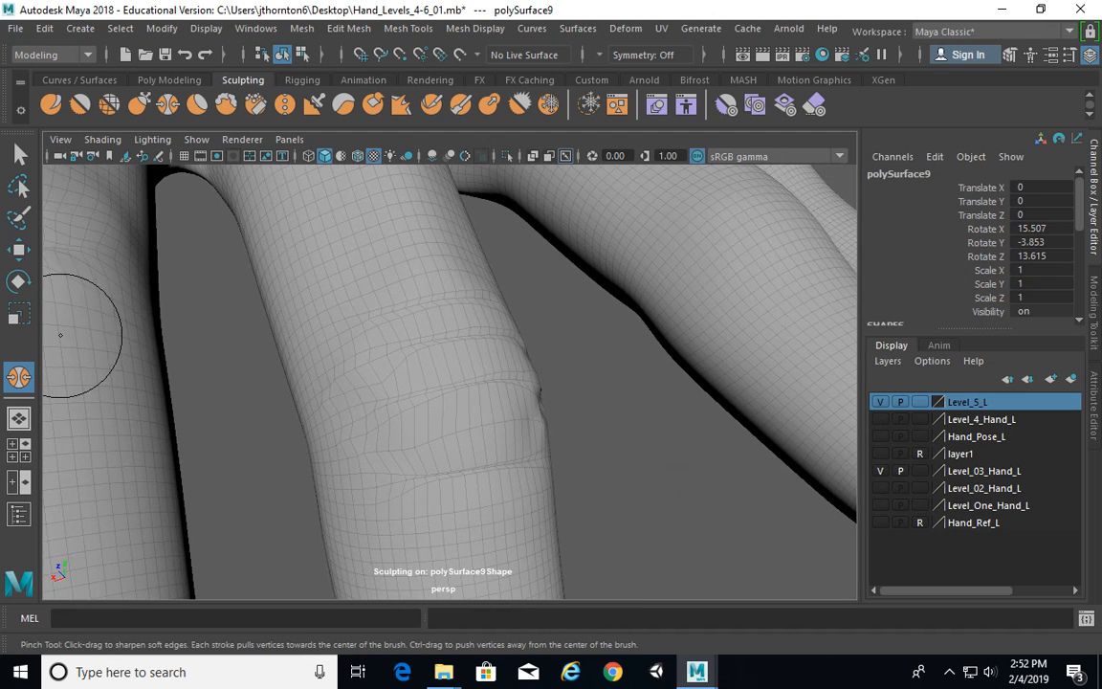
Turn off the wireframe display in the Pinch tool's settings and close them
double_click(18, 376)
left_click(653, 468)
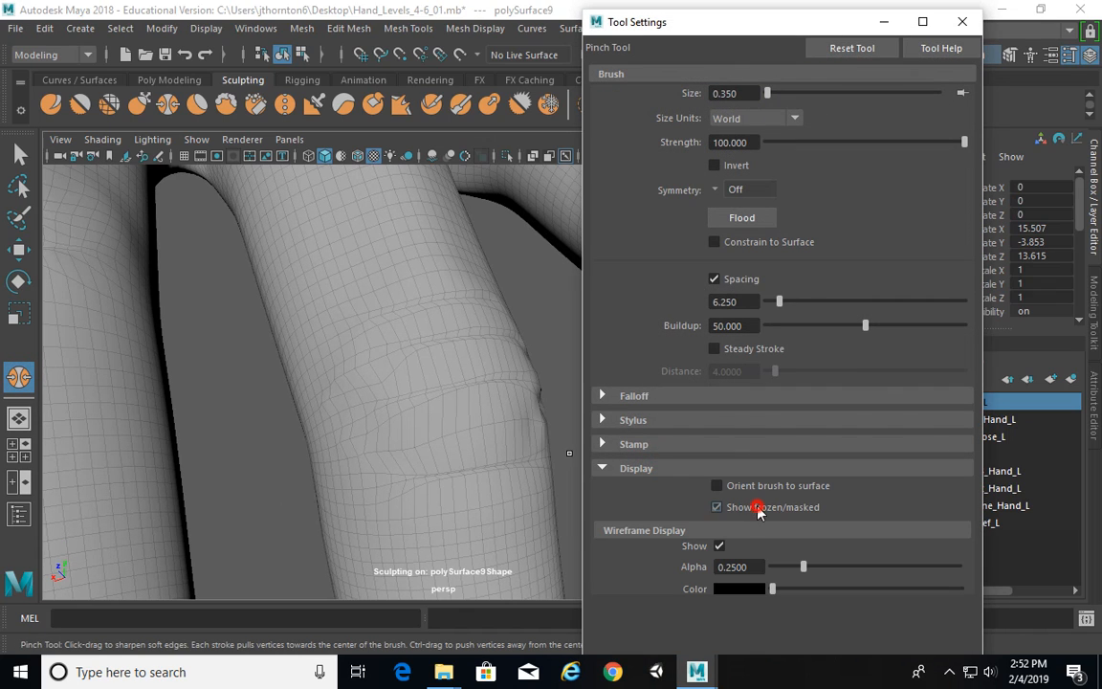
left_click(719, 545)
mouse_move(467, 357)
left_mouse_down("alt")
mouse_move(327, 323)
mouse_move(485, 357)
mouse_move(589, 327)
mouse_move(406, 304)
mouse_move(352, 332)
mouse_move(406, 369)
mouse_move(370, 300)
left_mouse_up("alt")
left_click(961, 21)
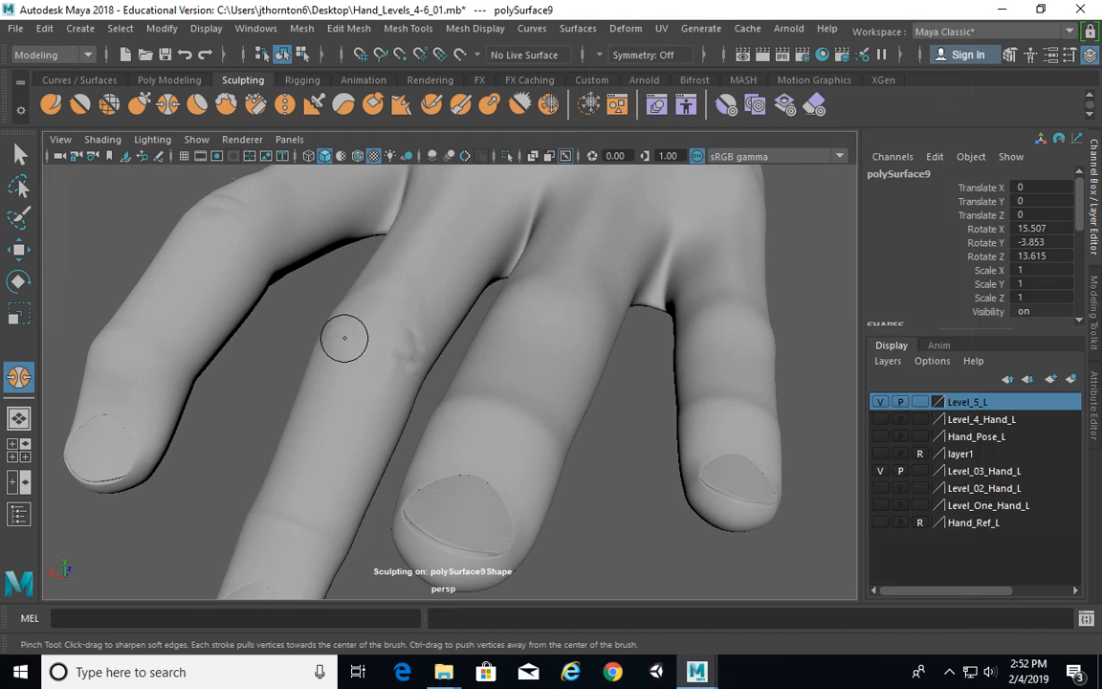
Examine the pinched middle finger wrinkles and the neighbouring knuckles, up close and against the whole hand
left_click_drag(457, 371, 612, 379, "alt")
right_click_drag(612, 379, 435, 387, "alt")
left_click_drag(435, 387, 383, 408, "alt")
right_click_drag(383, 408, 535, 409, "alt")
middle_click_drag(362, 372, 320, 357, "alt")
right_click_drag(320, 357, 411, 421, "alt")
middle_click_drag(370, 427, 503, 413, "alt")
right_click_drag(502, 413, 364, 391, "alt")
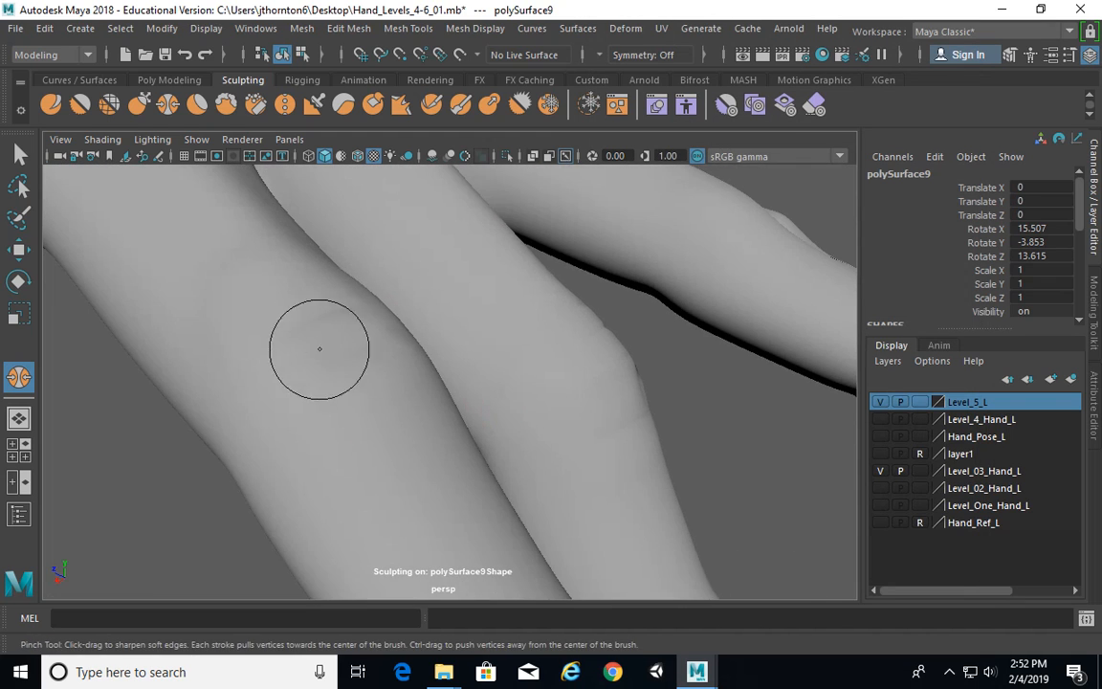
left_click_drag(320, 349, 531, 376, "alt")
right_click_drag(531, 376, 460, 381, "alt")
mouse_move(460, 381)
left_mouse_down("alt")
mouse_move(138, 313)
mouse_move(309, 291)
left_mouse_up("alt")
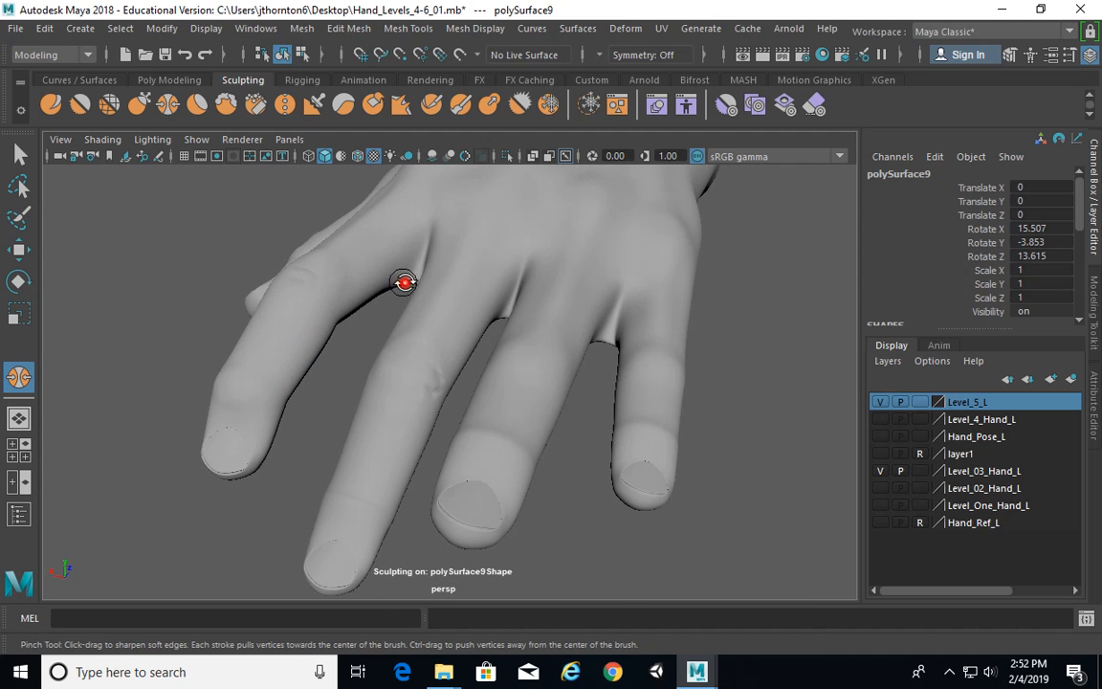
Duplicate the level 5 hand mesh and put the copy into a new display layer
left_click_drag(404, 282, 482, 290, "alt")
right_click_drag(564, 301, 460, 300, "alt")
middle_click_drag(460, 301, 458, 315, "alt")
left_click_drag(458, 315, 581, 395, "alt")
key("q")
left_click(432, 361)
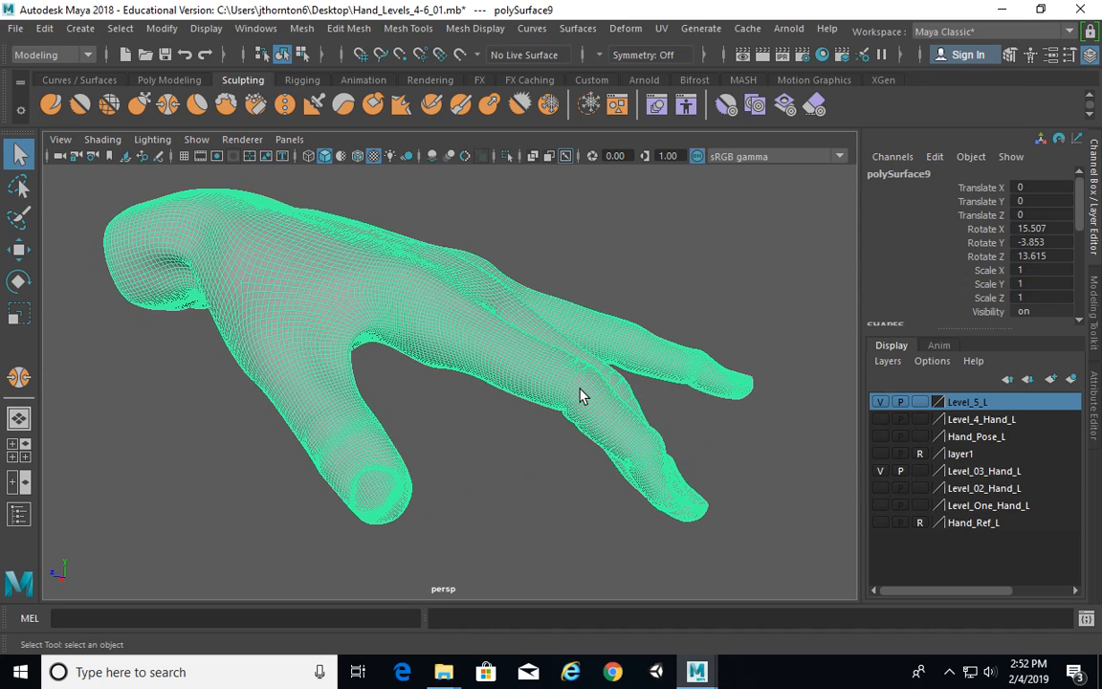
right_click_drag(599, 310, 586, 347, "alt")
key("ctrl+d")
left_click(1070, 379)
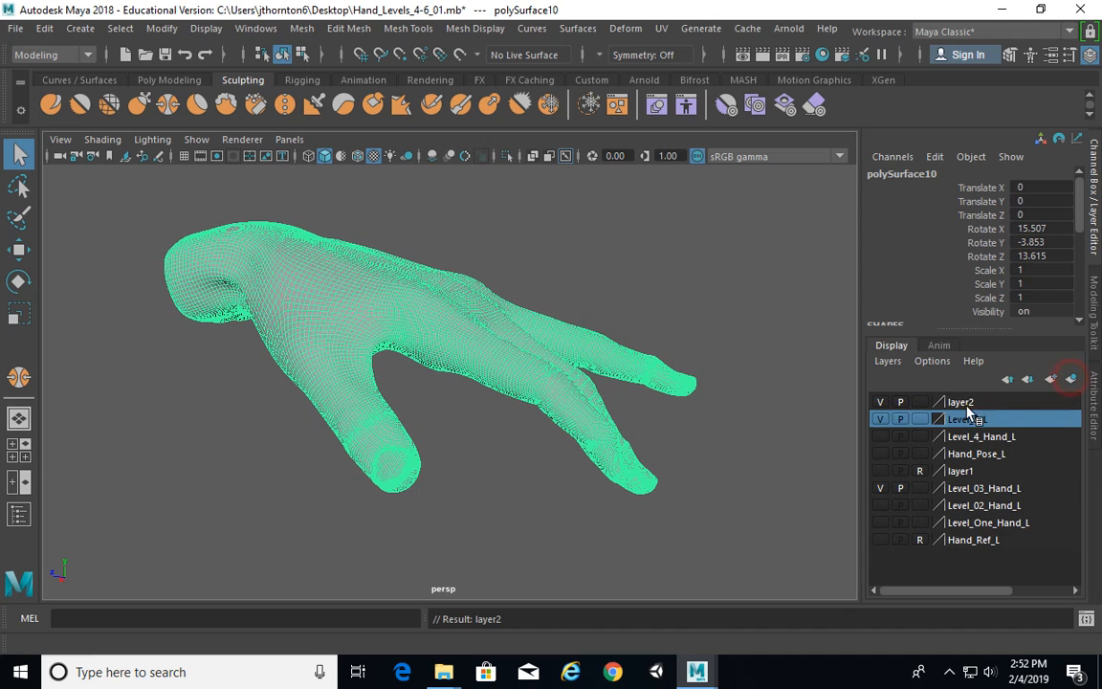
Name the new layer Level_06_Hand_L and hide the Level_5_L layer
double_click(959, 401)
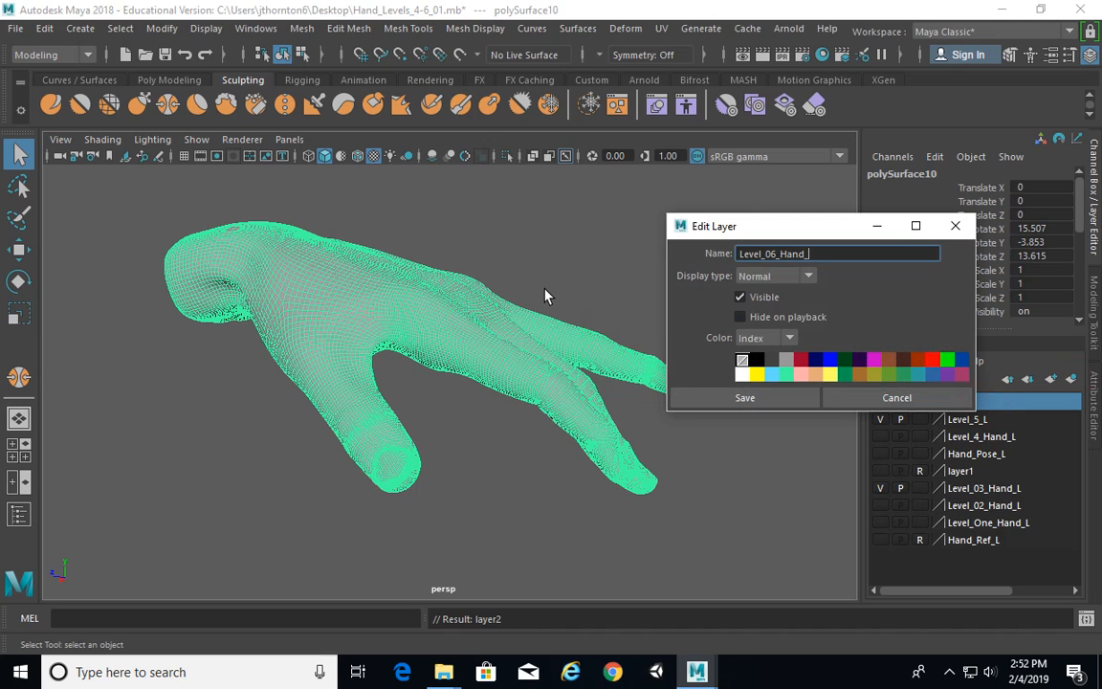
left_click(781, 398)
left_click(881, 404)
left_click(881, 405)
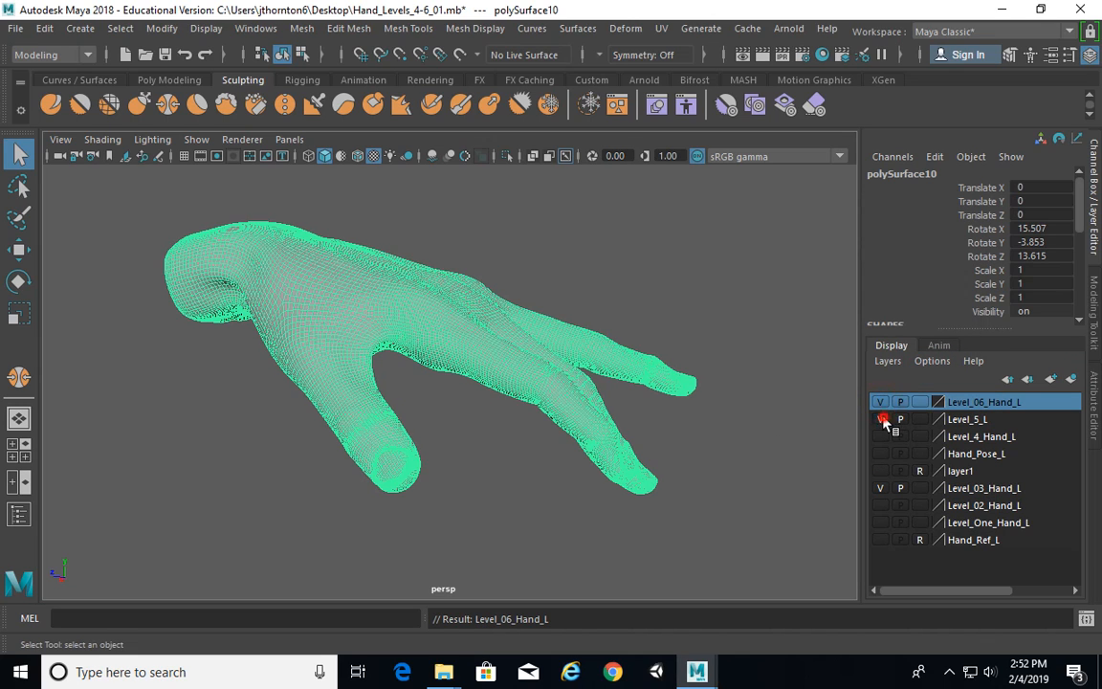
left_click(883, 418)
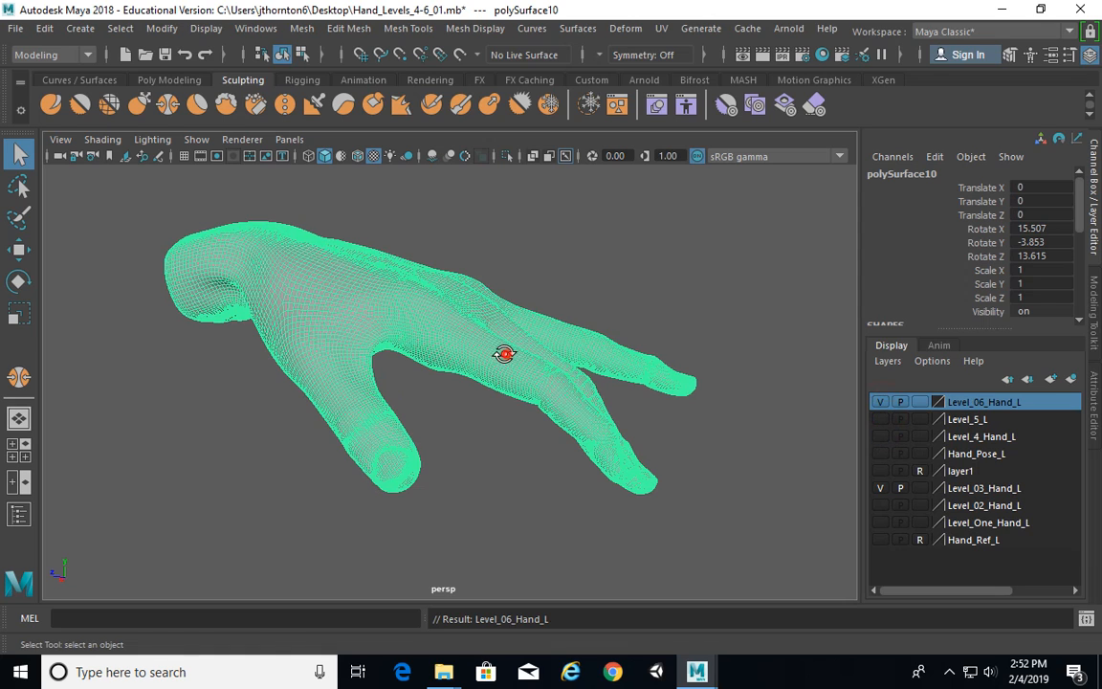
Smooth the duplicated hand mesh with 1 division and delete its construction history
mouse_move(504, 354)
left_mouse_down("alt")
mouse_move(433, 332)
mouse_move(518, 370)
left_mouse_up("alt")
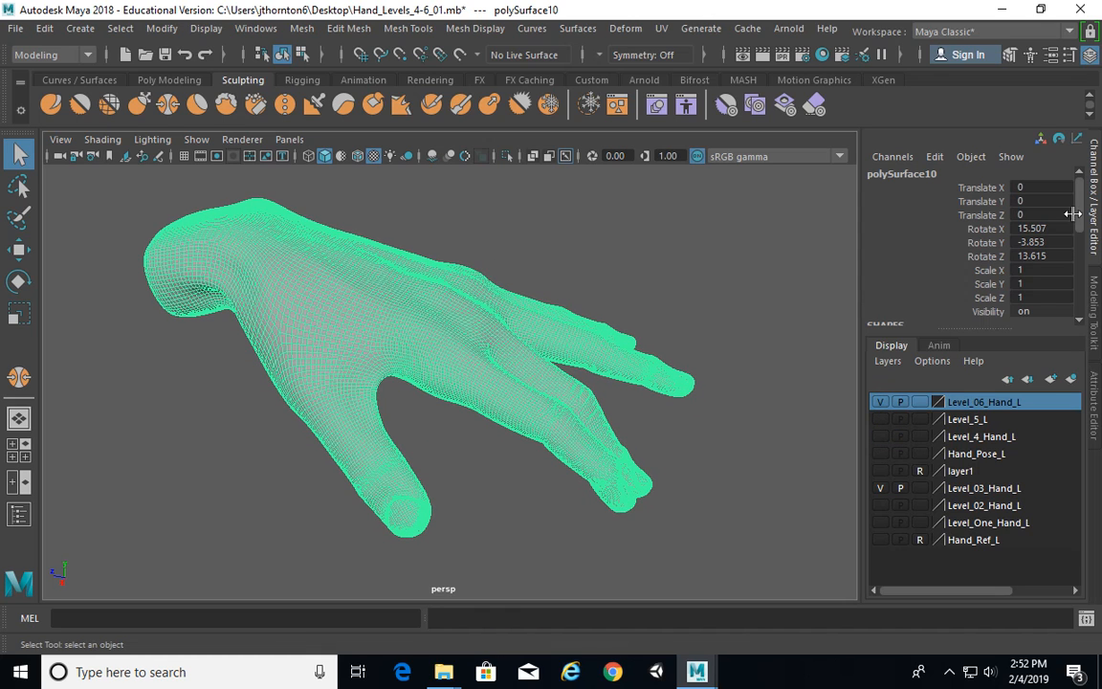
left_click_drag(1079, 206, 1085, 304)
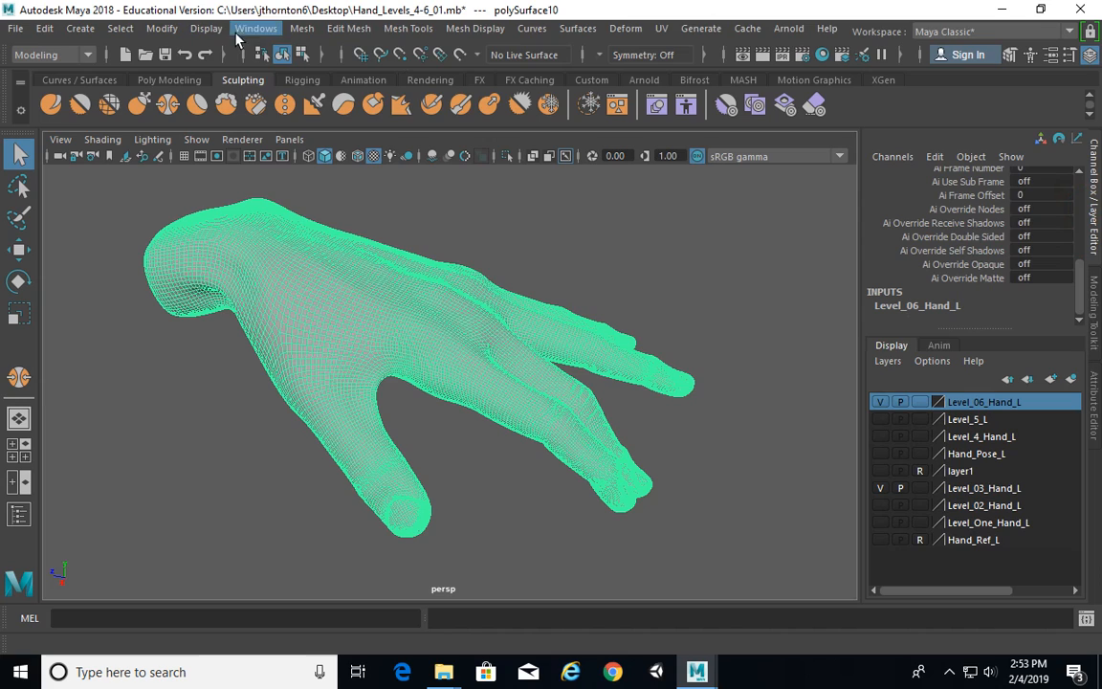
left_click(301, 27)
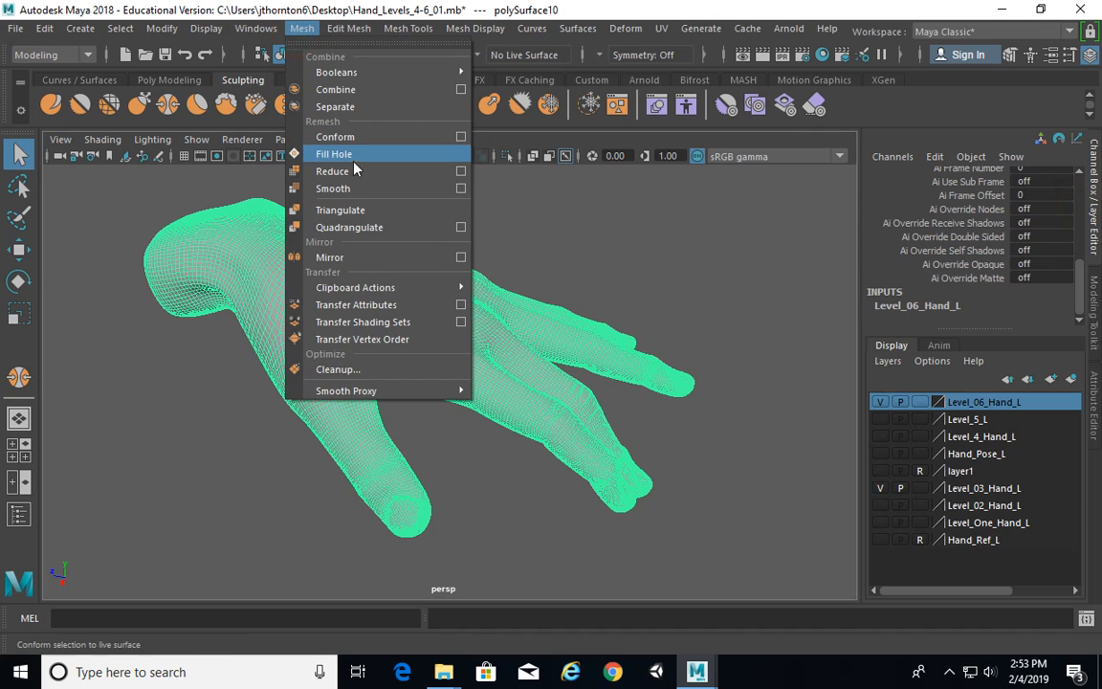
left_click(330, 187)
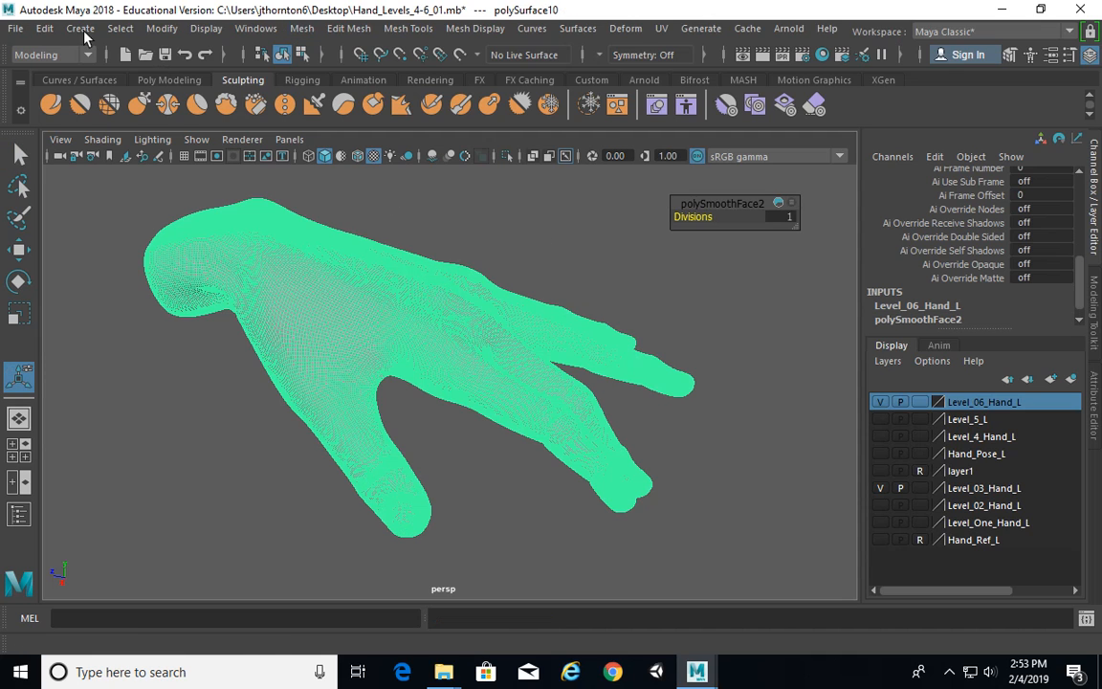
left_click(44, 27)
mouse_move(115, 237)
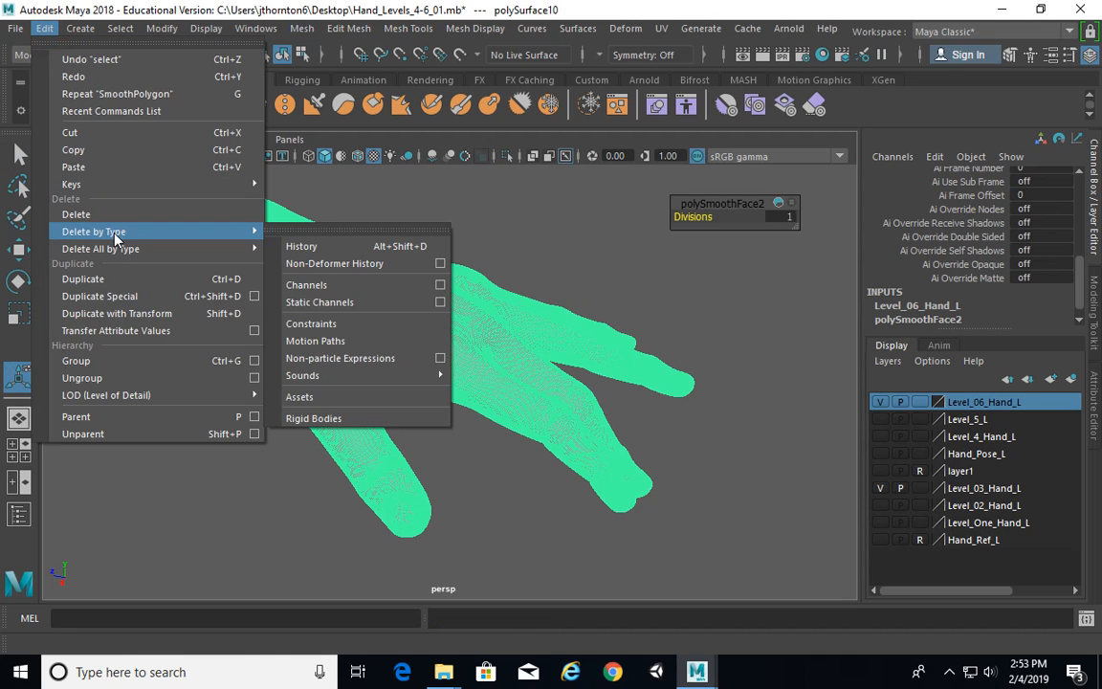
left_click(300, 246)
Examine the smoothed mesh's density along the fingers, both with the mesh selected and deselected
left_click(693, 346)
left_click_drag(693, 345, 494, 348, "alt")
right_click_drag(492, 347, 603, 350, "alt")
middle_click_drag(602, 349, 426, 320, "alt")
right_click_drag(423, 319, 519, 333, "alt")
left_click(423, 336)
left_click_drag(483, 373, 469, 393, "alt")
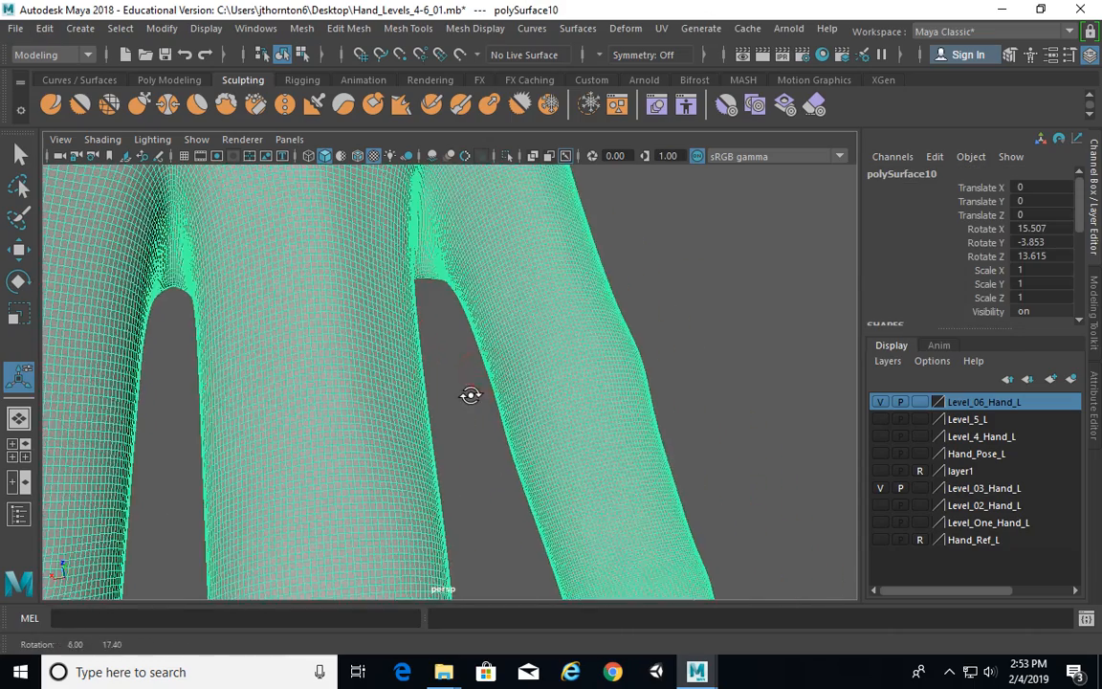
middle_click_drag(470, 393, 454, 364, "alt")
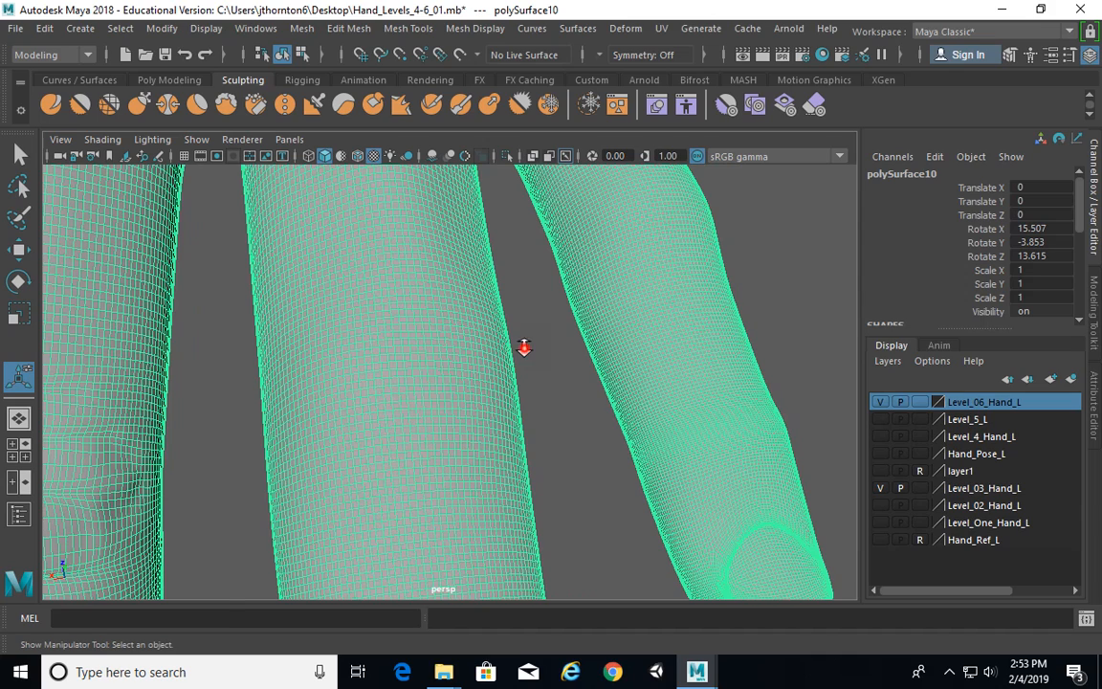
right_click_drag(526, 350, 498, 279, "alt")
left_click(502, 278)
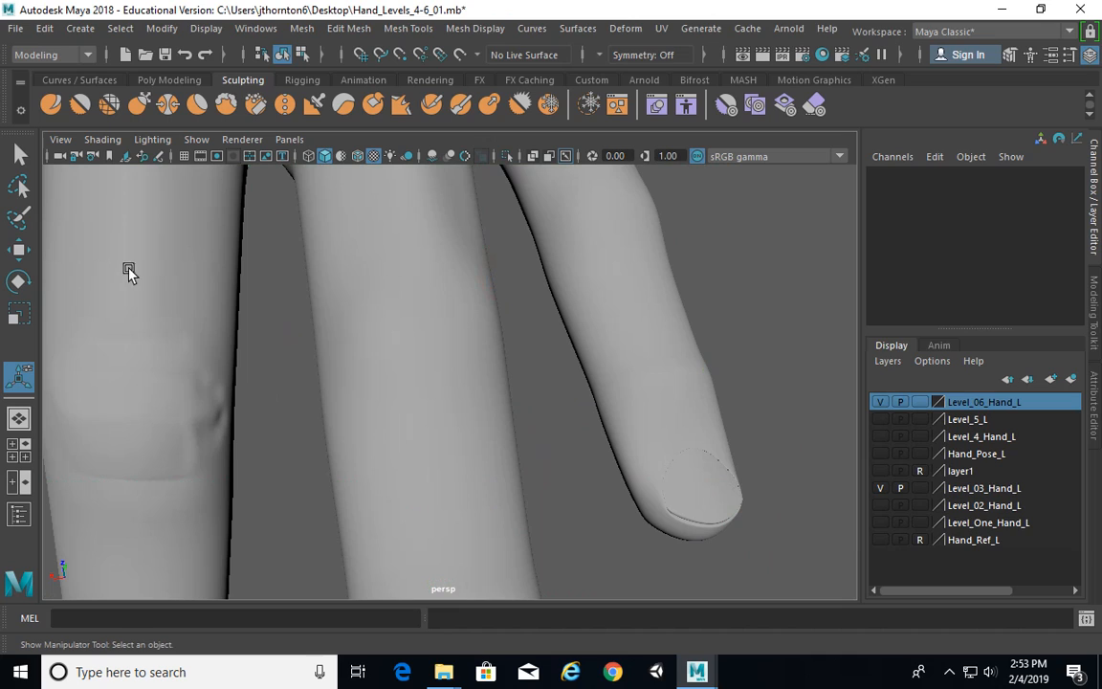
left_click(409, 291)
middle_click_drag(445, 371, 458, 341, "alt")
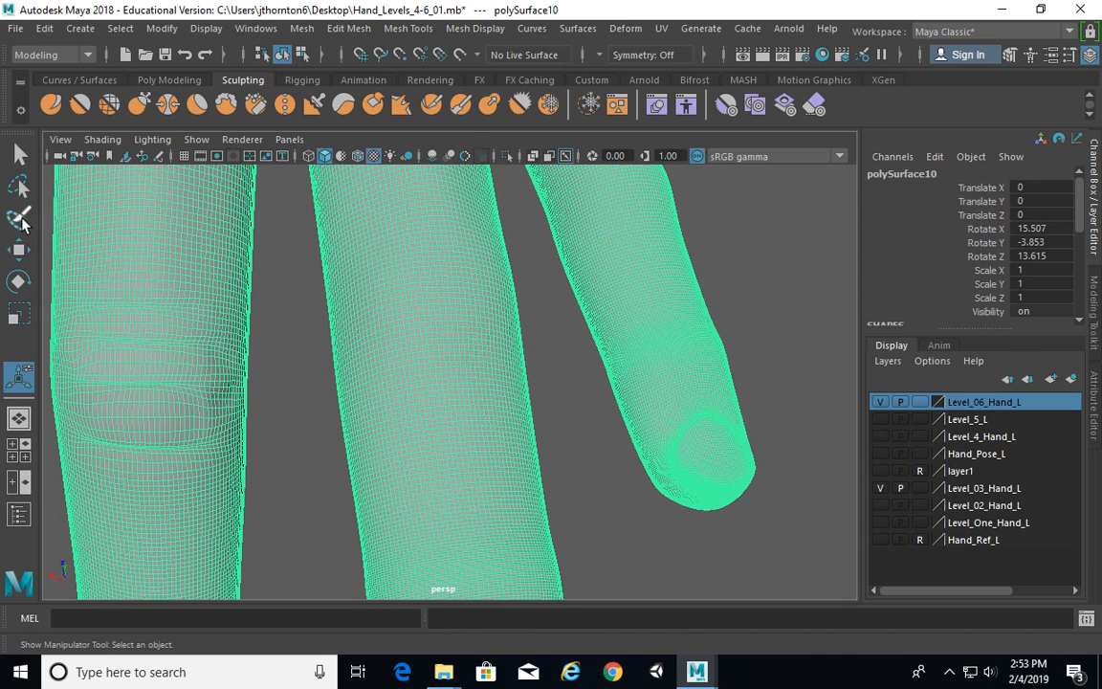
Switch the hand mesh to vertex selection and clear all vertices that are already selected
left_click(18, 216)
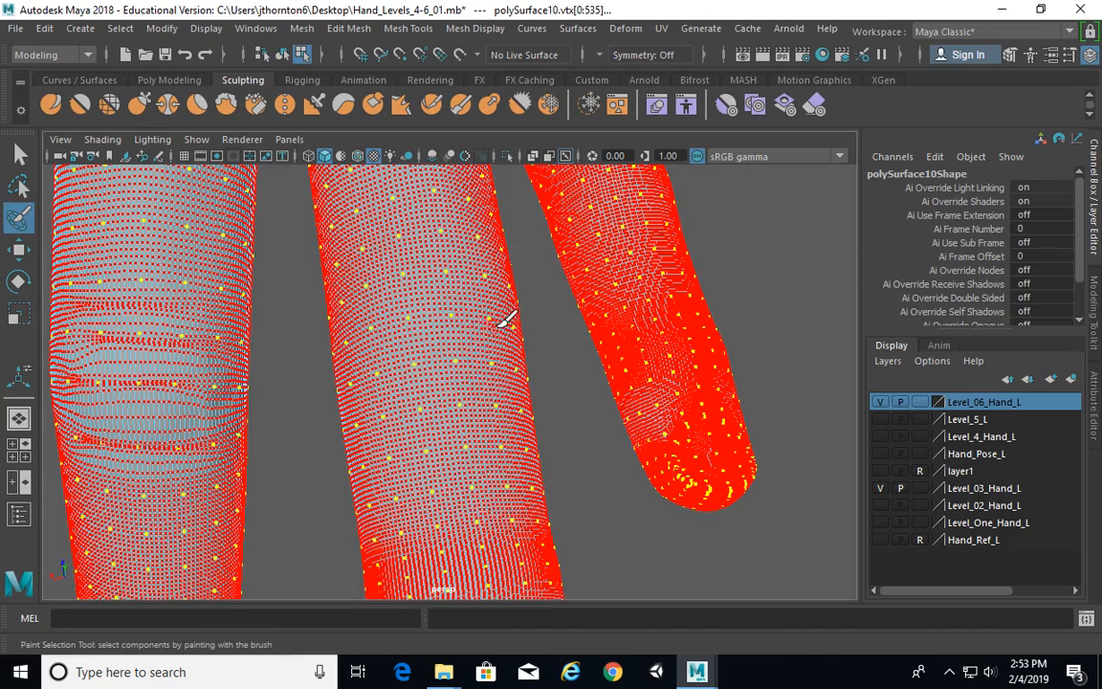
right_click_drag(507, 320, 55, 191, "alt")
left_click(21, 152)
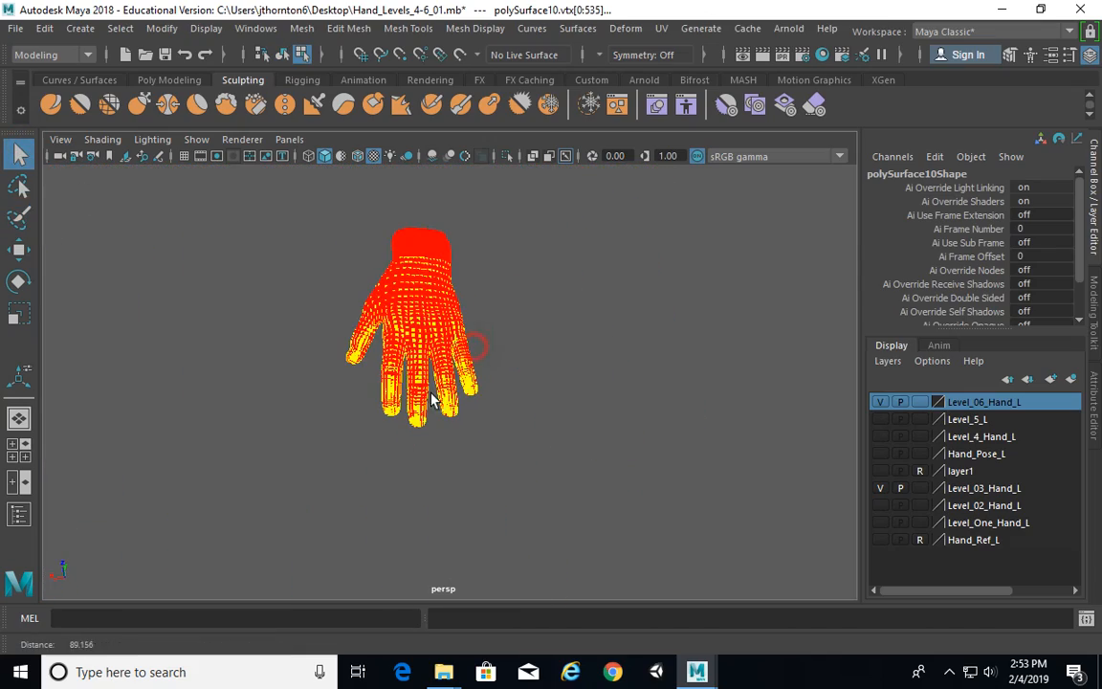
left_click(504, 304)
right_click_drag(197, 347, 713, 358, "alt")
right_click_drag(520, 362, 249, 322, "alt")
middle_click_drag(388, 328, 400, 333, "alt")
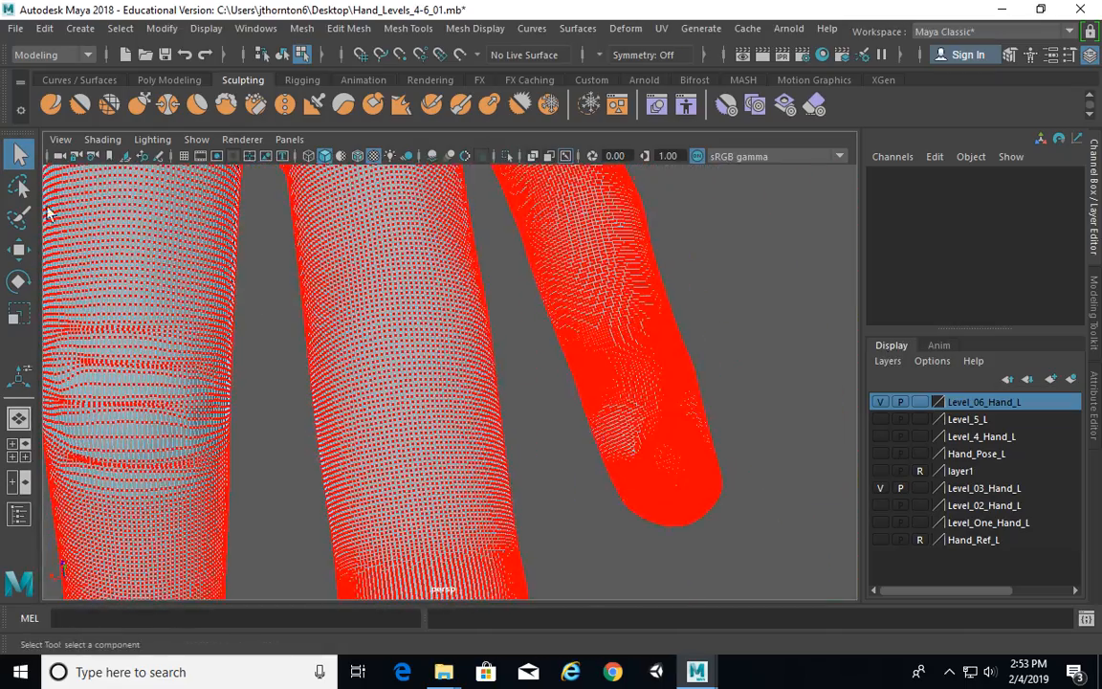
Paint-select a row of vertices across the back of the ring finger's knuckle, plus a short piece at its thumb-side end
left_click(21, 217)
mouse_move(259, 280)
right_mouse_down("alt")
mouse_move(332, 320)
mouse_move(404, 330)
mouse_move(432, 320)
right_mouse_up("alt")
mouse_move(441, 326)
left_mouse_down("alt")
mouse_move(406, 327)
mouse_move(412, 313)
left_mouse_up("alt")
key("b")
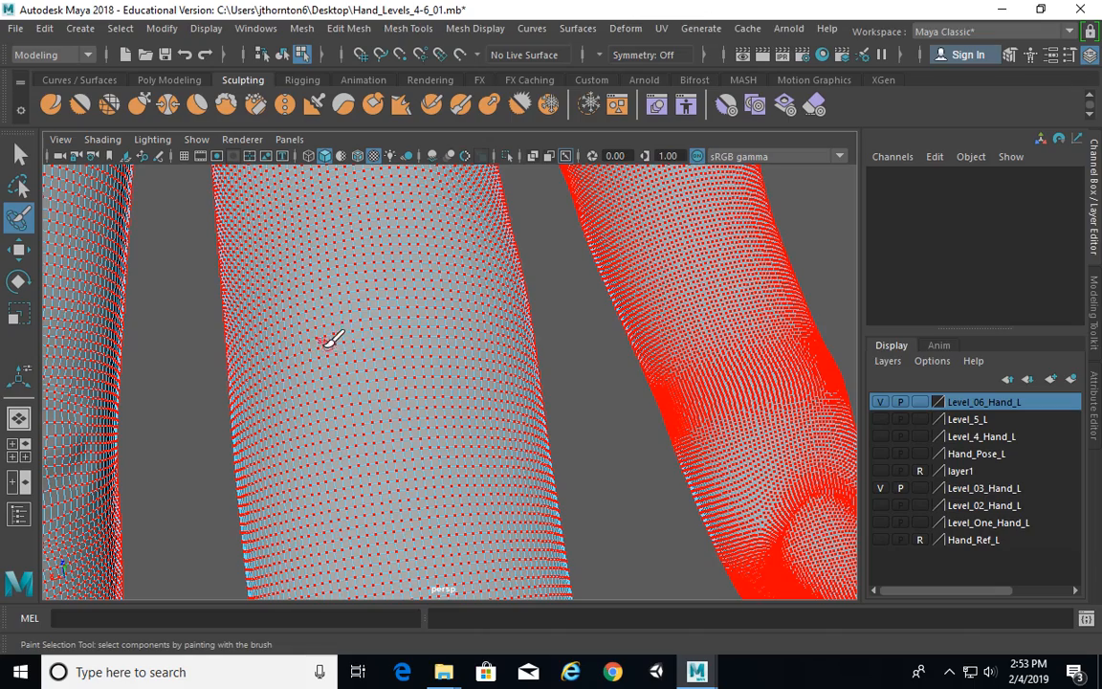
mouse_move(301, 346)
left_mouse_down()
mouse_move(455, 327)
mouse_move(504, 337)
mouse_move(458, 363)
left_mouse_up()
mouse_move(370, 347)
left_mouse_down()
mouse_move(348, 355)
mouse_move(388, 346)
left_mouse_up()
left_click(365, 351)
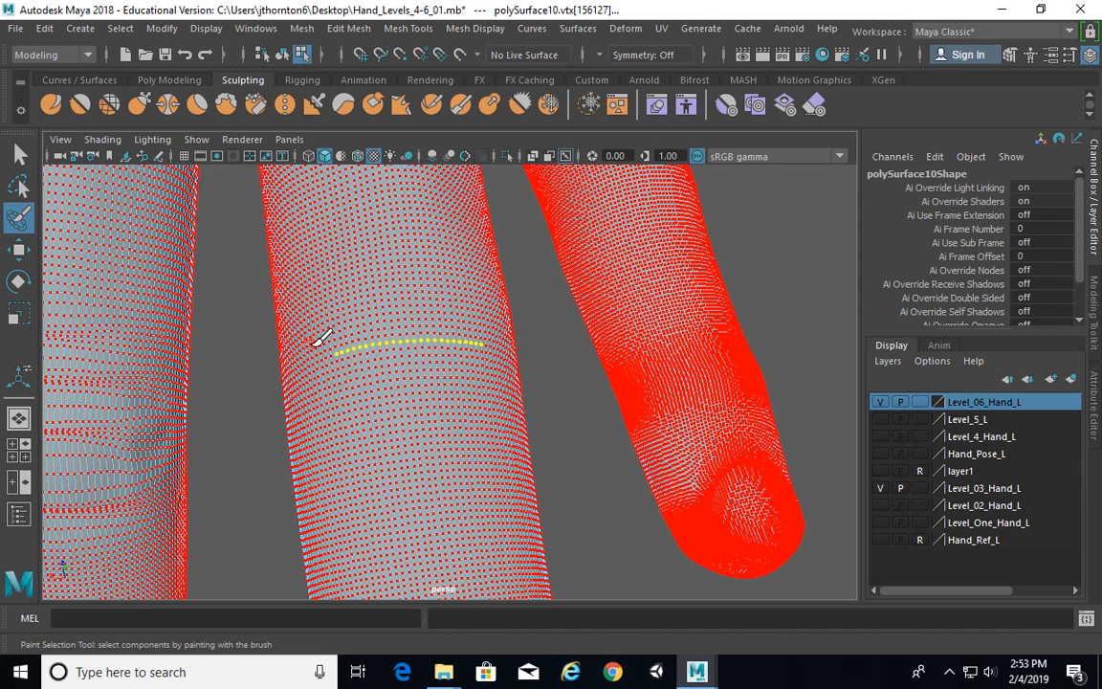
left_click(313, 342)
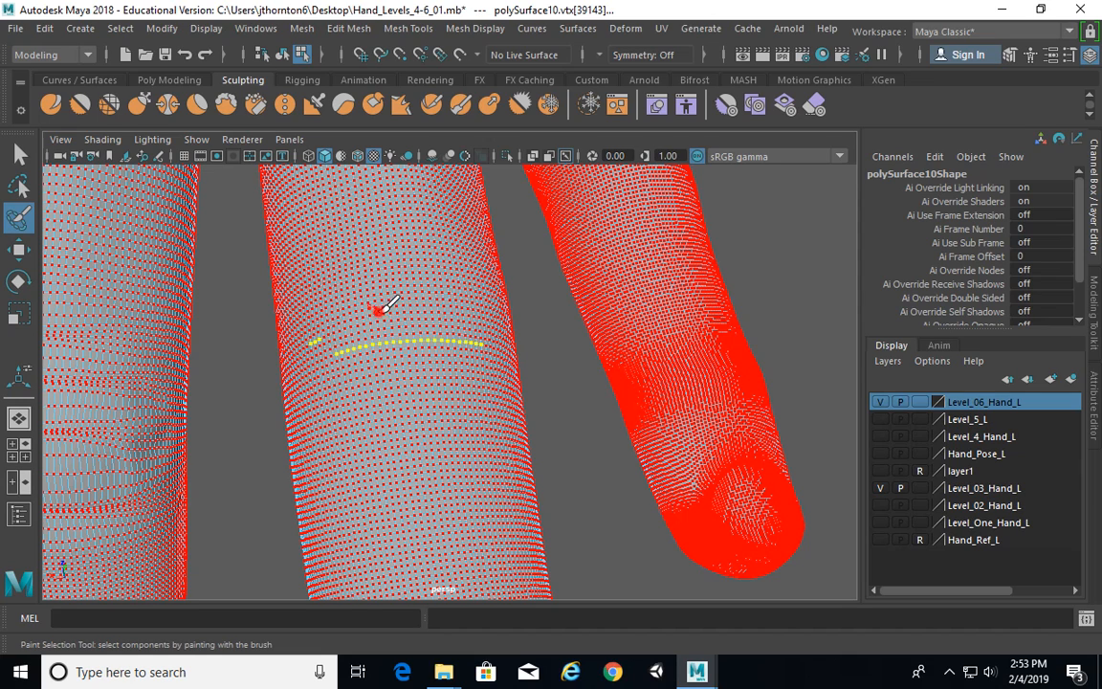
Add a curved vertex row above the first one and a stepped row below it, with ends bending around the knuckle
left_click(382, 312)
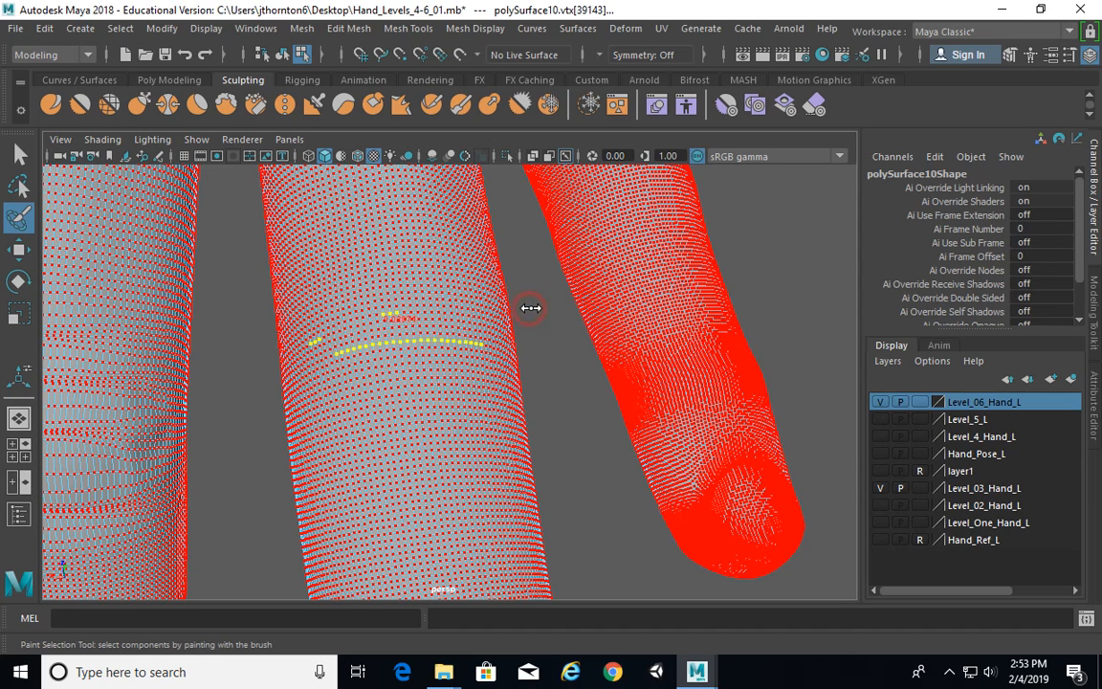
scroll(382, 312, "up", 3)
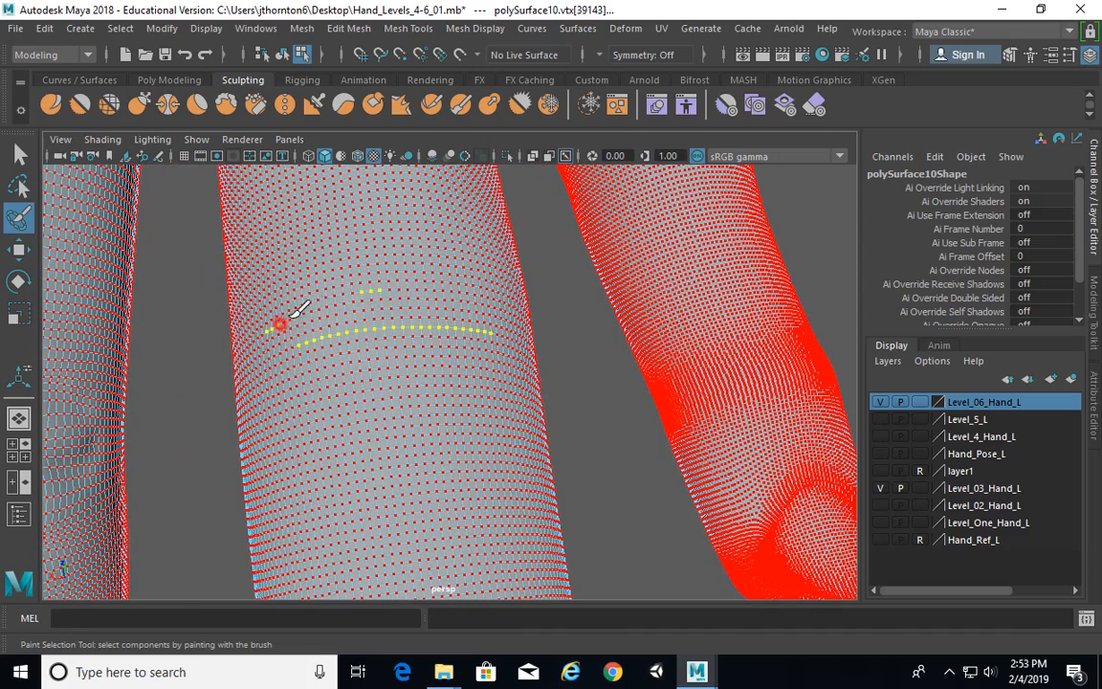
mouse_move(292, 311)
left_mouse_down()
mouse_move(376, 291)
mouse_move(476, 291)
left_mouse_up()
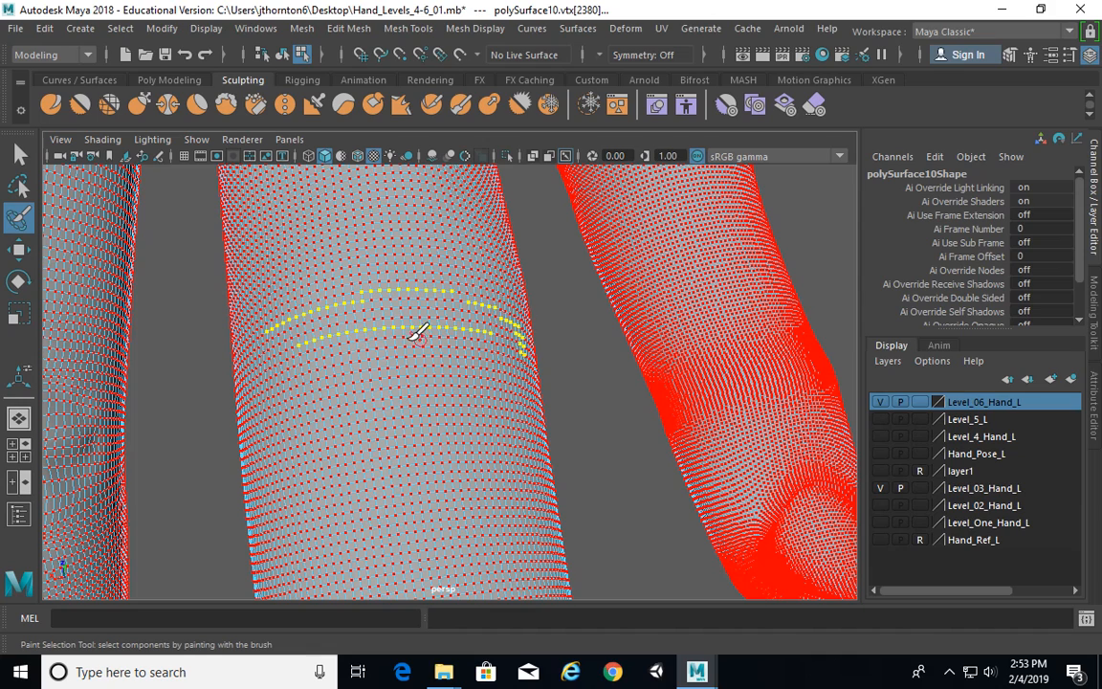
mouse_move(254, 330)
left_mouse_down()
mouse_move(271, 355)
mouse_move(388, 392)
left_mouse_up()
Add another vertex row above the ring finger's wrinkle selection and a curved row beneath it
left_click_drag(527, 299, 512, 299, "alt")
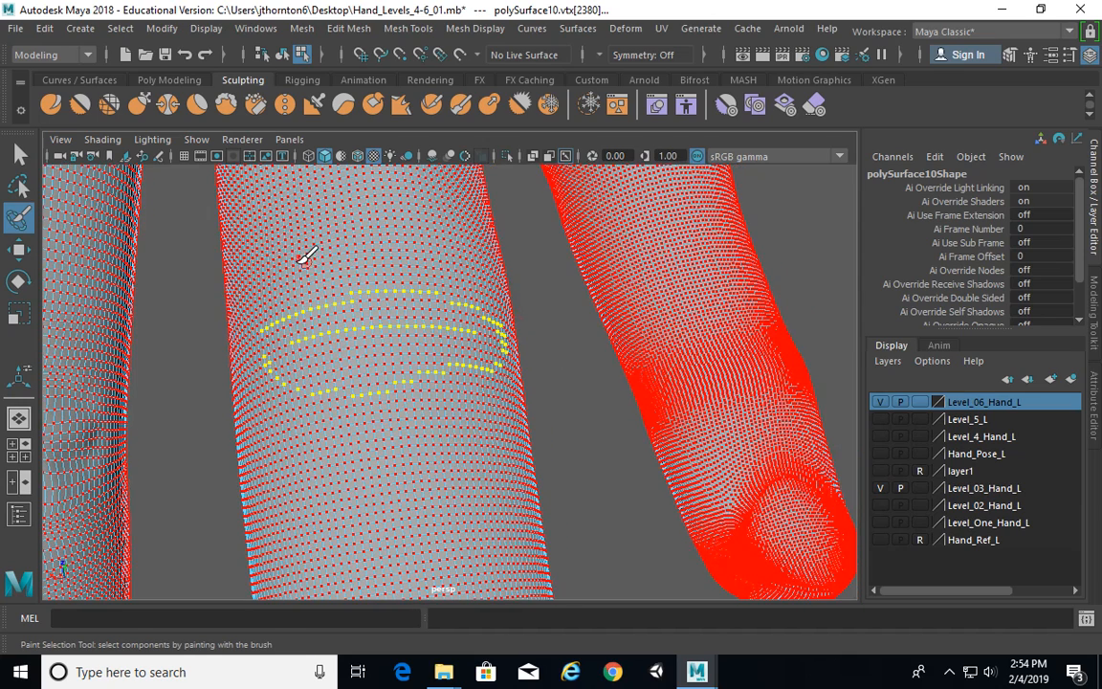
mouse_move(287, 274)
left_mouse_down()
mouse_move(415, 259)
mouse_move(477, 276)
left_mouse_up()
mouse_move(335, 257)
left_mouse_down("alt")
mouse_move(442, 345)
mouse_move(401, 364)
left_mouse_up("alt")
mouse_move(288, 401)
left_mouse_down()
mouse_move(423, 409)
mouse_move(462, 376)
left_mouse_up()
left_click_drag(289, 393, 342, 383, "alt")
Deselect the doubled vertices in the lowest wrinkle row and add one more row above the knuckle
right_click_drag(366, 402, 485, 406, "alt")
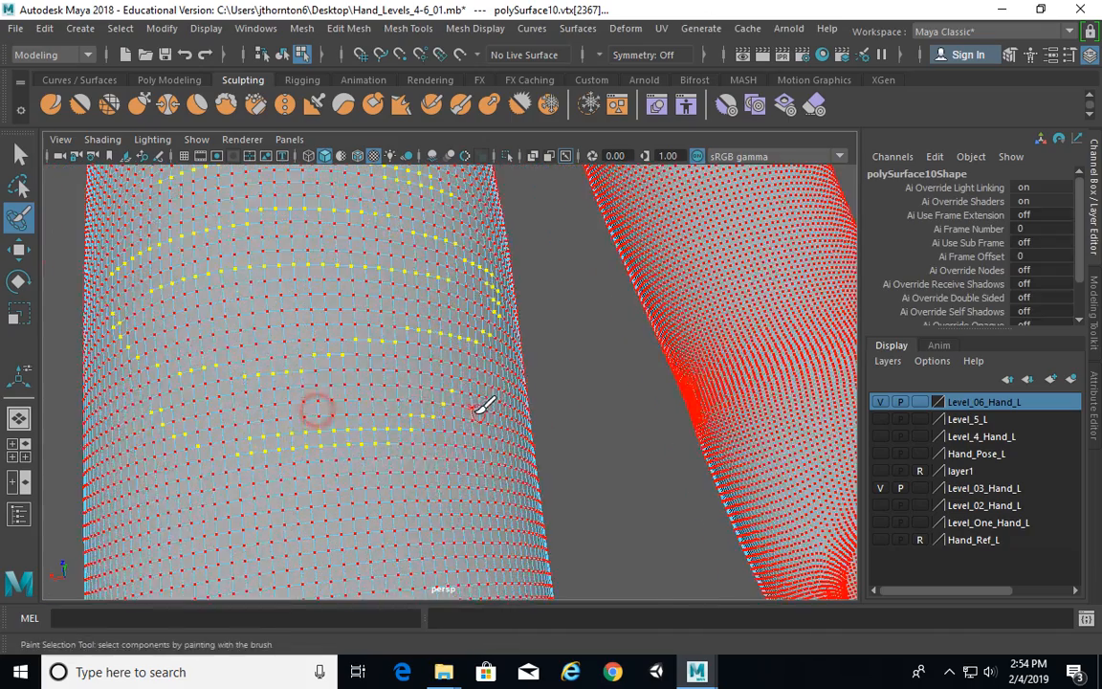
left_click_drag(485, 405, 352, 344, "alt")
left_click(284, 337, "ctrl")
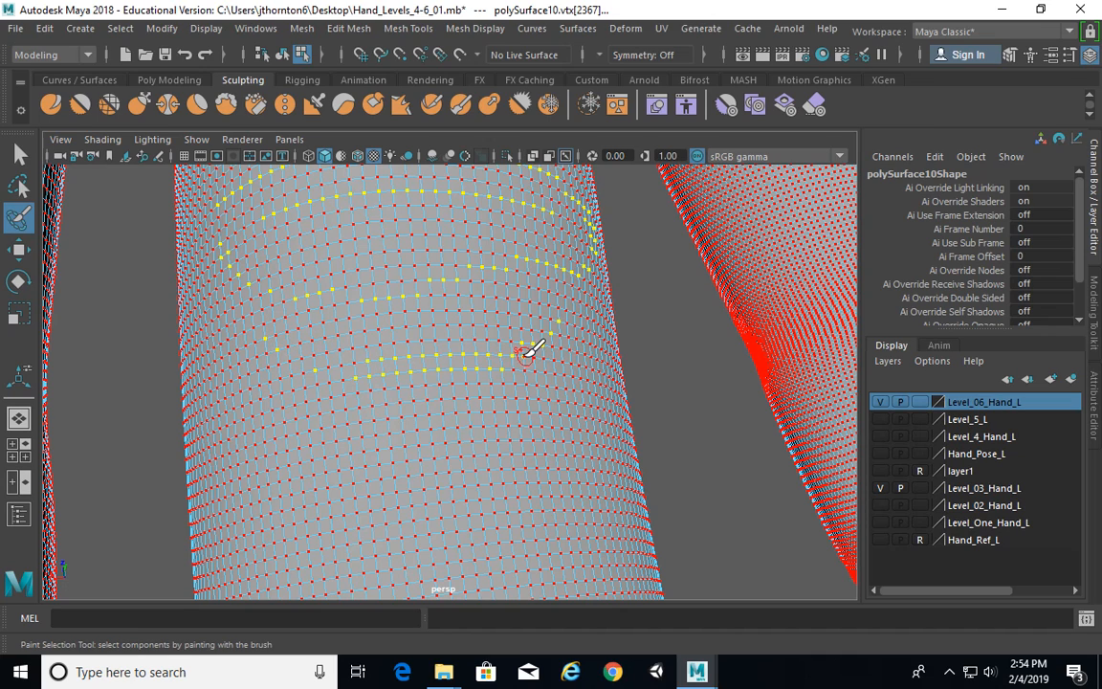
left_click_drag(520, 357, 383, 362, "ctrl")
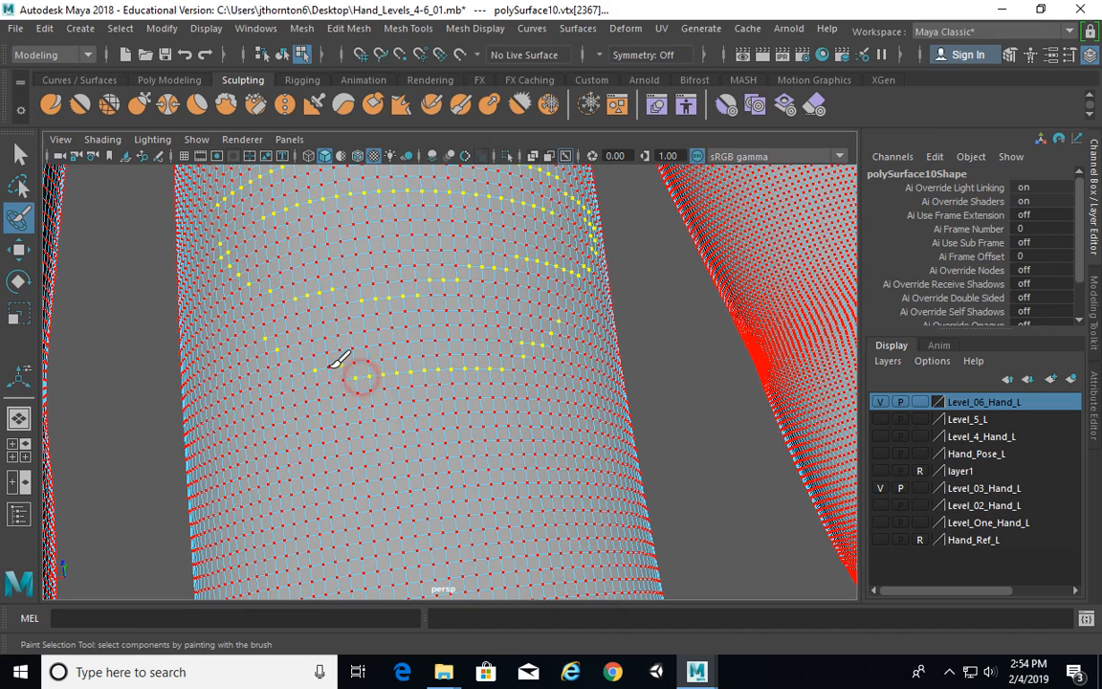
right_click_drag(658, 343, 612, 333, "alt")
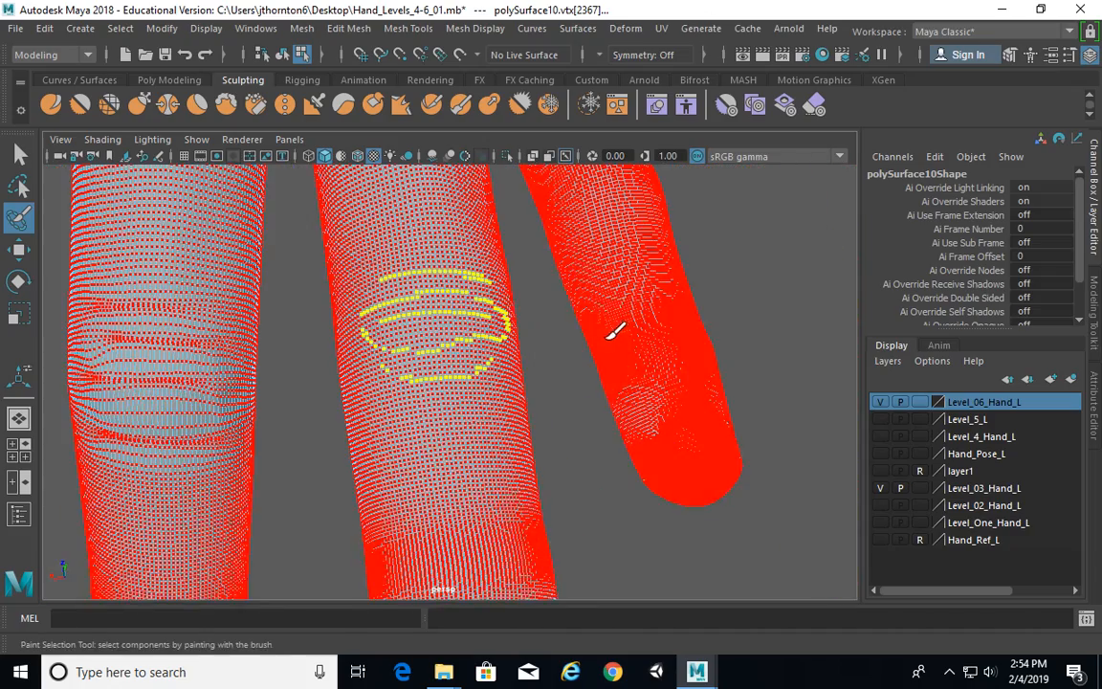
left_click_drag(610, 338, 649, 351, "alt")
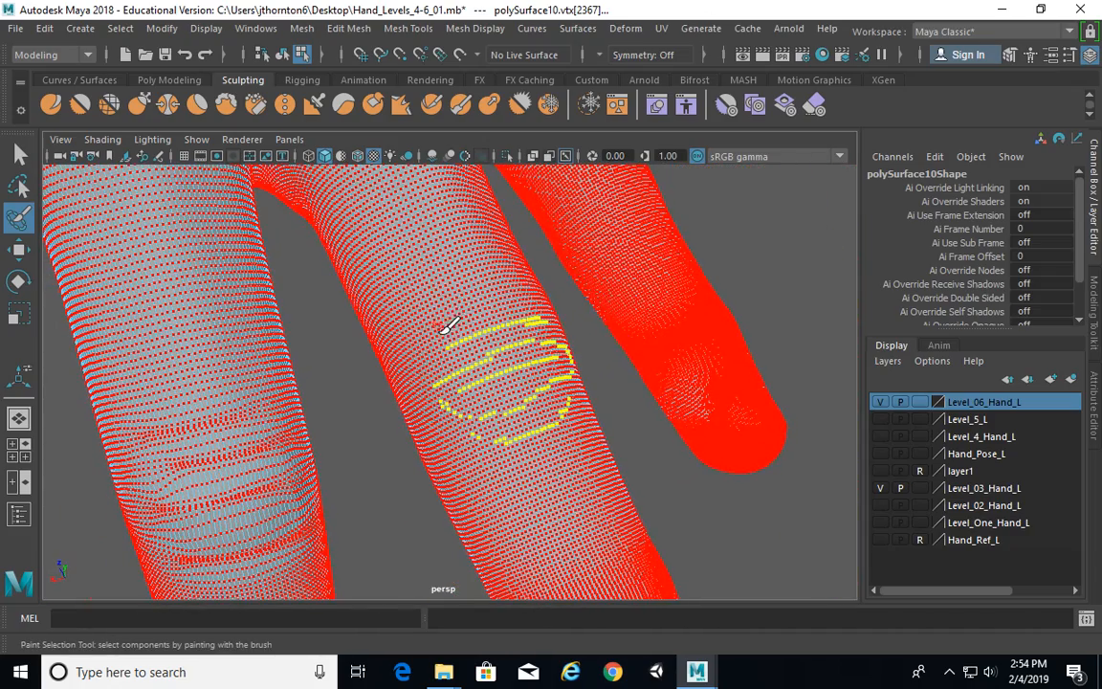
mouse_move(443, 324)
left_mouse_down()
mouse_move(517, 293)
mouse_move(644, 332)
left_mouse_up()
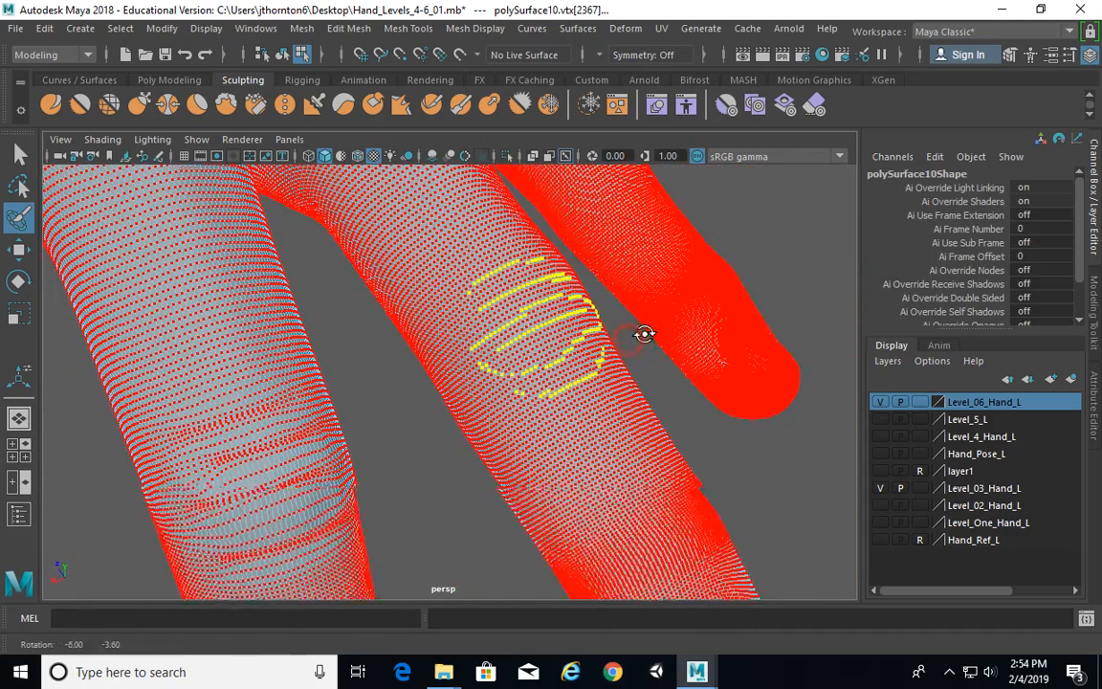
Push the selected vertex rows into the ring finger with the Move tool, clear the selection and return to object mode
key("w")
right_click_drag(564, 337, 495, 445, "alt")
left_click_drag(494, 443, 510, 342, "alt")
left_click(650, 302)
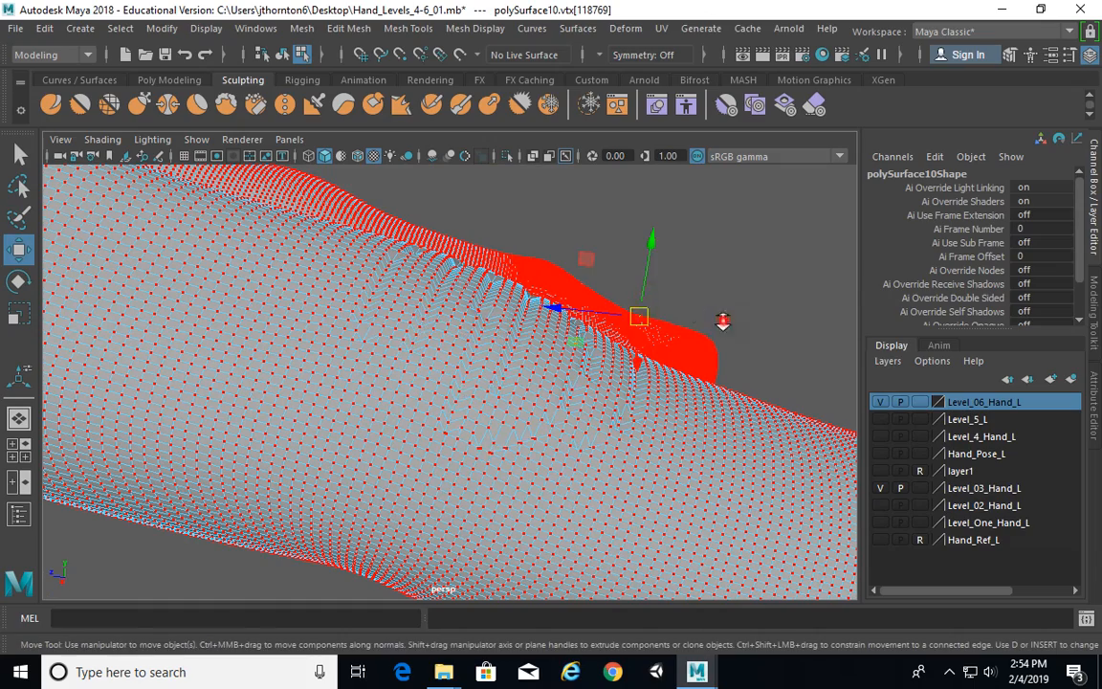
scroll(723, 321, "down", 2)
left_click(17, 156)
left_click(559, 237)
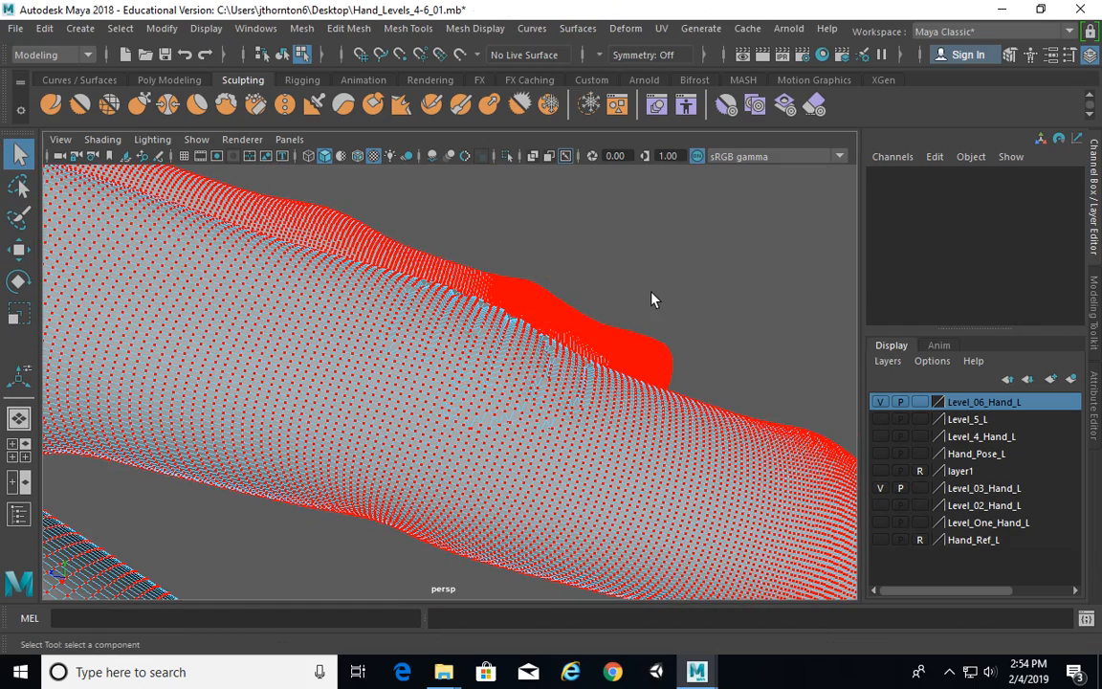
key("F8")
left_click(691, 307)
Select the level 6 hand mesh in object mode, framed on the ring finger's creased knuckle
left_click_drag(721, 374, 292, 418, "alt")
right_click_drag(298, 416, 560, 378, "alt")
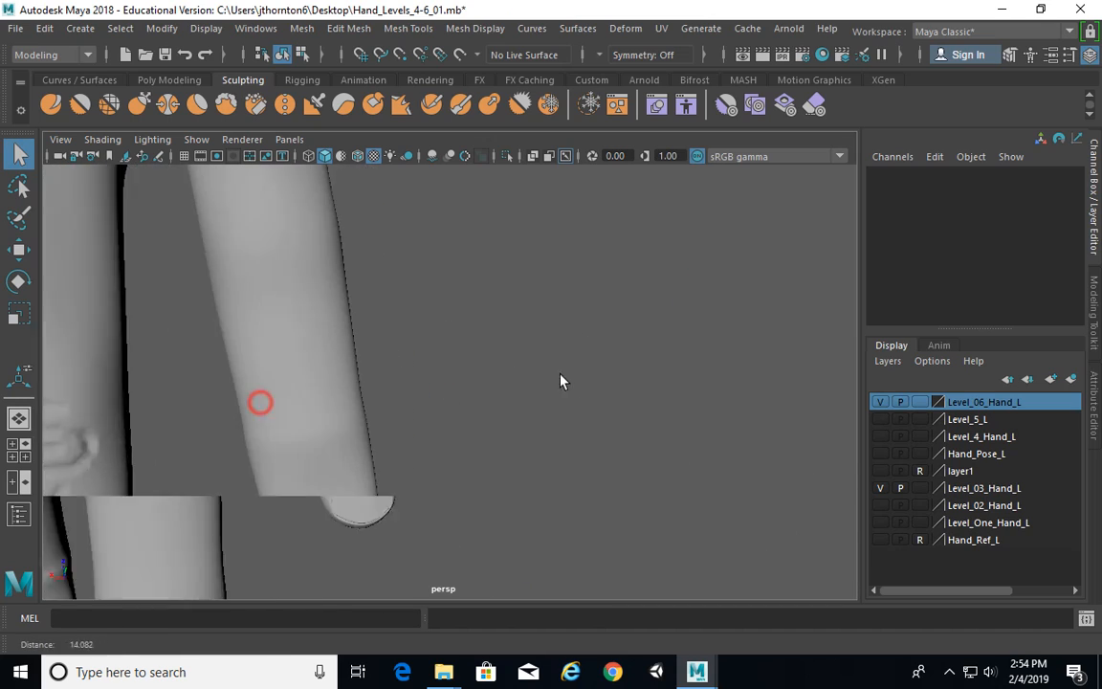
middle_click_drag(450, 394, 834, 296, "alt")
middle_click_drag(486, 365, 506, 352, "alt")
left_click(433, 285)
right_click_drag(382, 323, 521, 321, "alt")
middle_click_drag(513, 291, 471, 370, "alt")
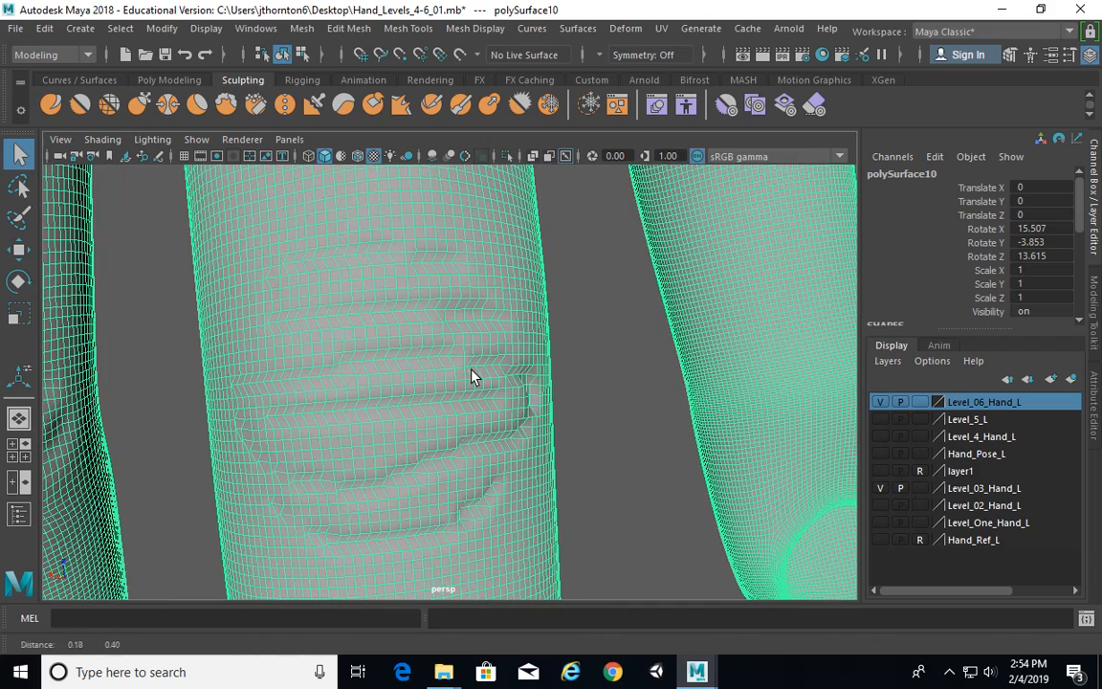
Resize the Pinch tool's brush and sharpen the upper and middle wrinkle rows across the ring finger's knuckle
left_click(168, 103)
mouse_move(452, 259)
left_mouse_down()
mouse_move(439, 256)
mouse_move(475, 278)
mouse_move(401, 254)
left_mouse_up()
key("ctrl+z")
key("b")
middle_click_drag(444, 269, 509, 289, "alt")
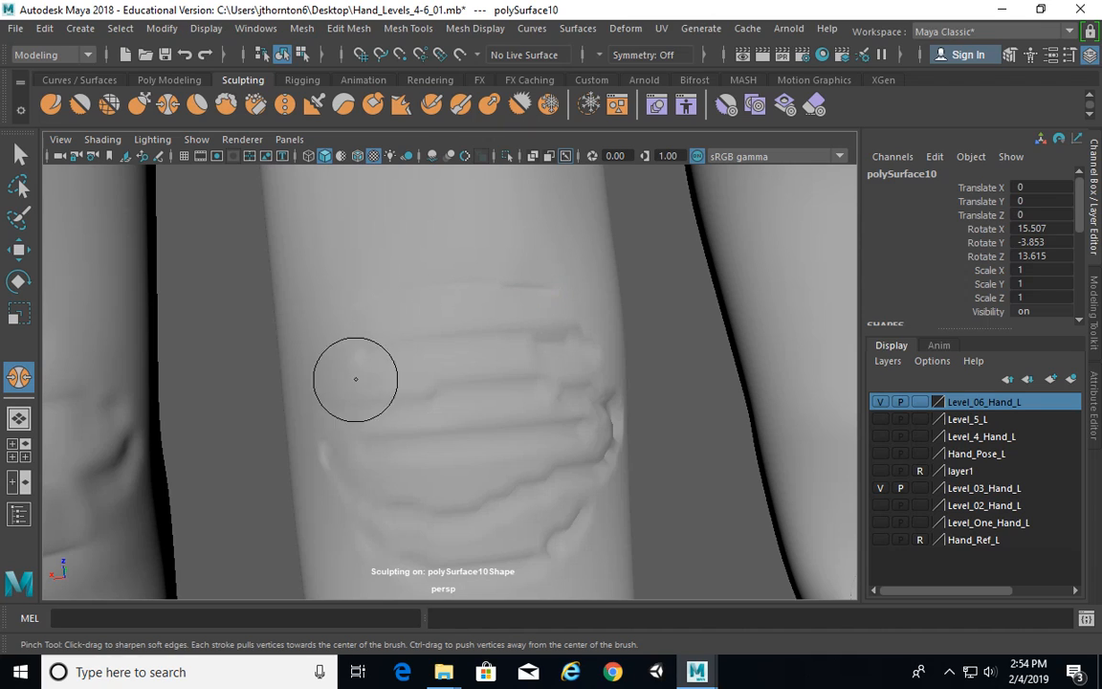
key("b")
mouse_move(349, 358)
left_mouse_down()
mouse_move(321, 357)
mouse_move(333, 358)
left_mouse_up()
left_click_drag(354, 406, 494, 395)
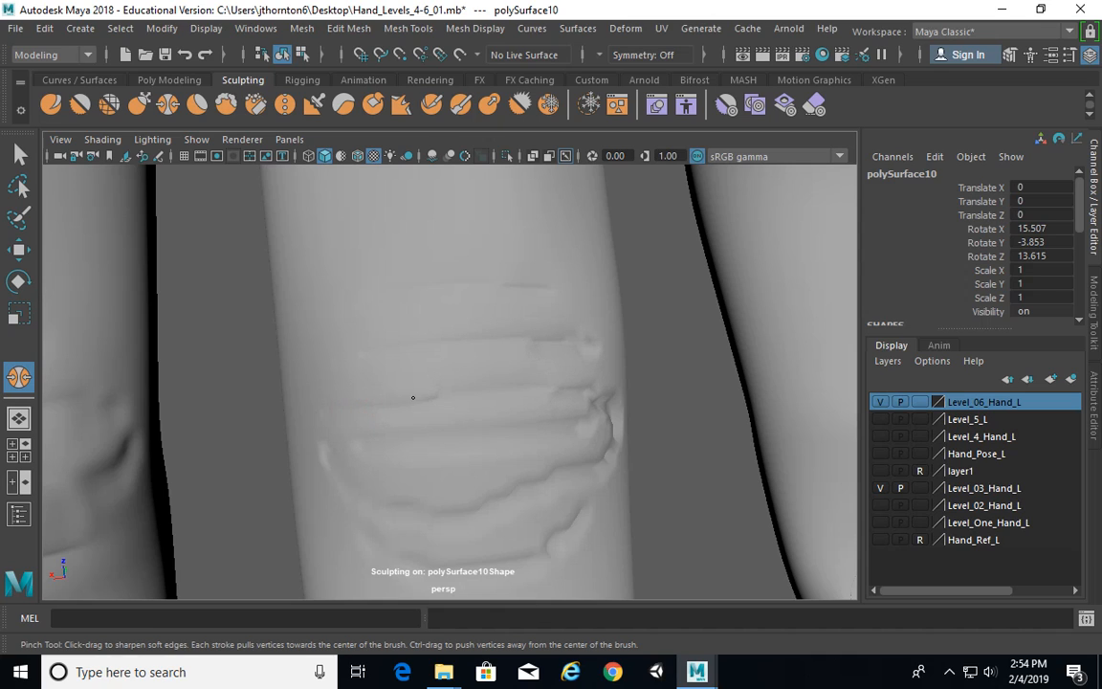
Pinch the wrinkle ends along the outer side of the ring finger's knuckle and the short lowest crease
mouse_move(592, 336)
left_mouse_down()
mouse_move(549, 341)
mouse_move(594, 347)
left_mouse_up()
left_click_drag(603, 401, 614, 403)
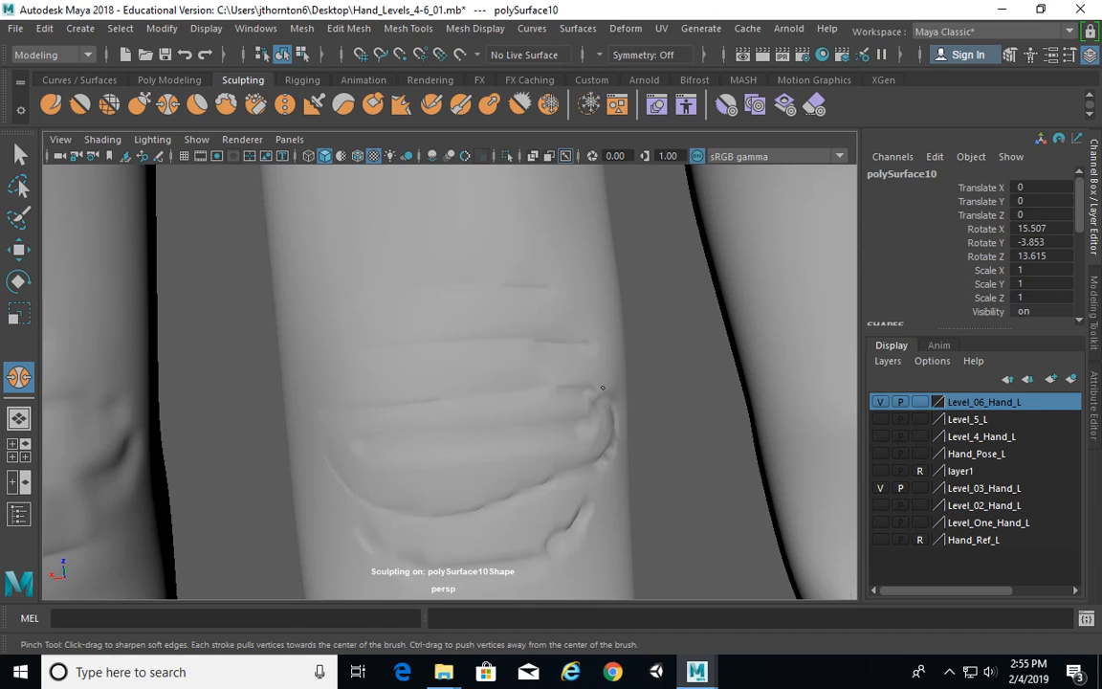
left_click_drag(603, 388, 573, 438)
scroll(594, 419, "down", 3)
mouse_move(593, 418)
left_mouse_down("alt")
mouse_move(561, 377)
mouse_move(441, 447)
left_mouse_up("alt")
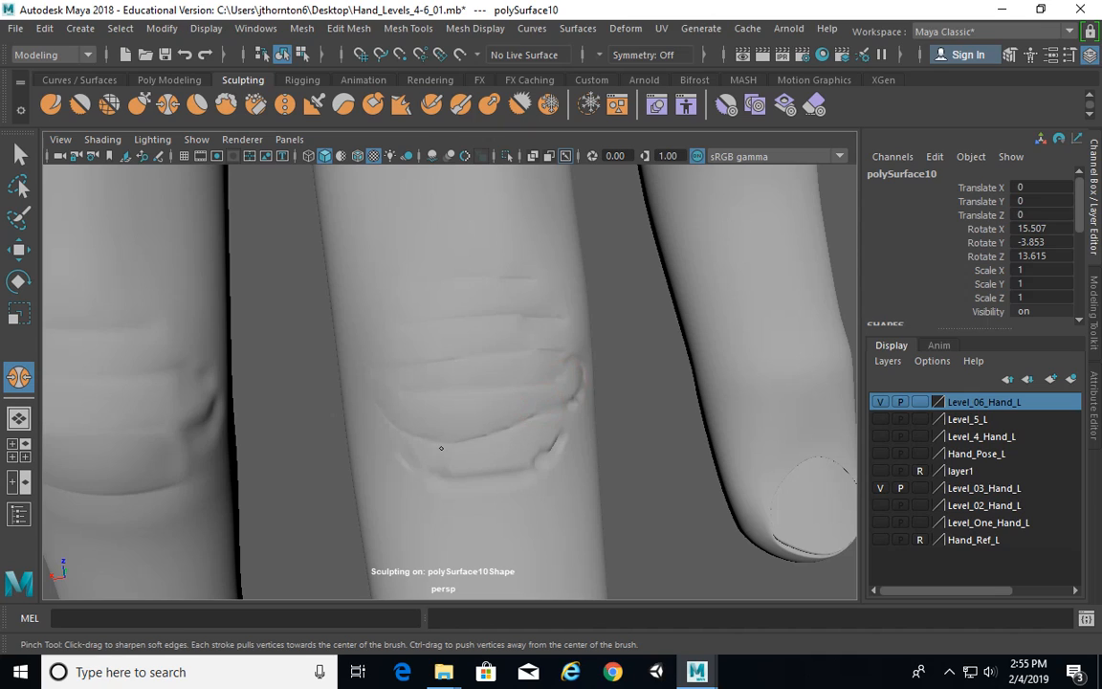
left_click_drag(546, 434, 547, 452)
Pinch the two lowest ring finger wrinkles from several angles and smooth the rough spots around the knuckle
left_click_drag(449, 474, 491, 345, "alt")
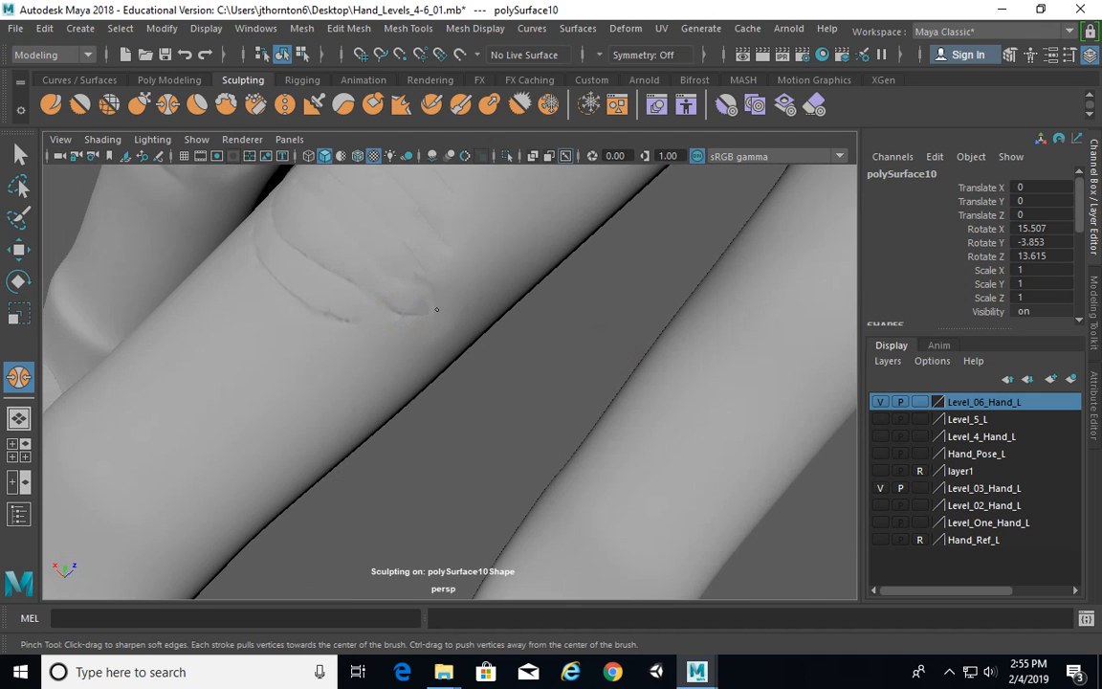
mouse_move(421, 274)
left_mouse_down("alt")
mouse_move(516, 307)
mouse_move(541, 374)
left_mouse_up("alt")
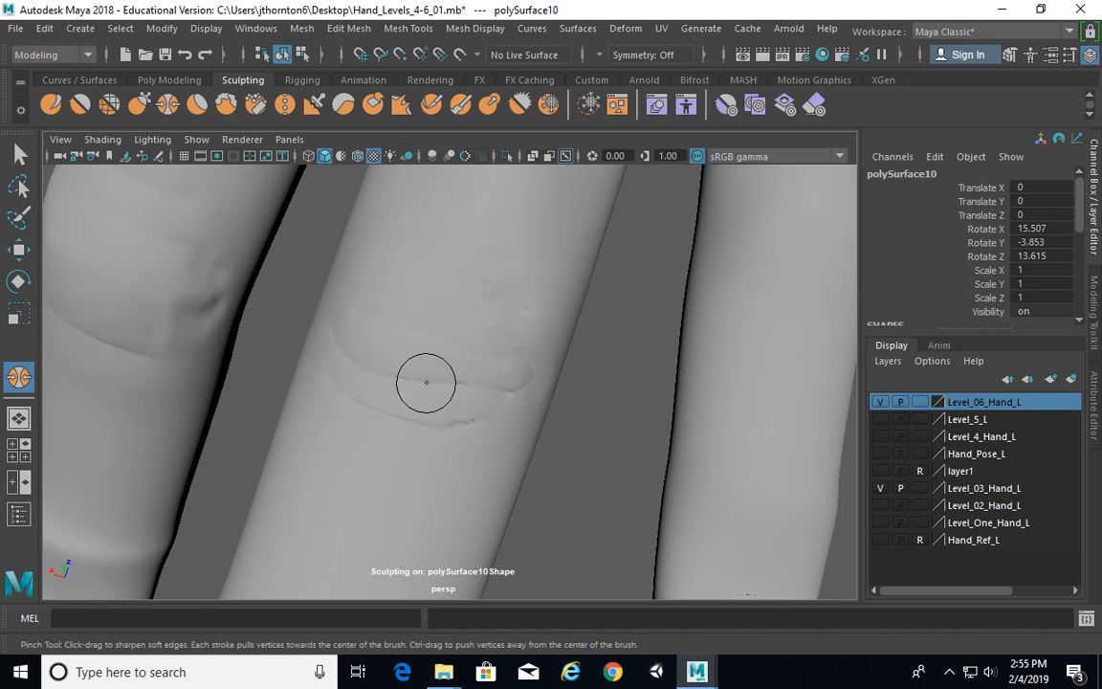
mouse_move(426, 381)
left_mouse_down()
mouse_move(488, 407)
mouse_move(466, 411)
mouse_move(467, 384)
mouse_move(524, 393)
mouse_move(539, 372)
left_mouse_up()
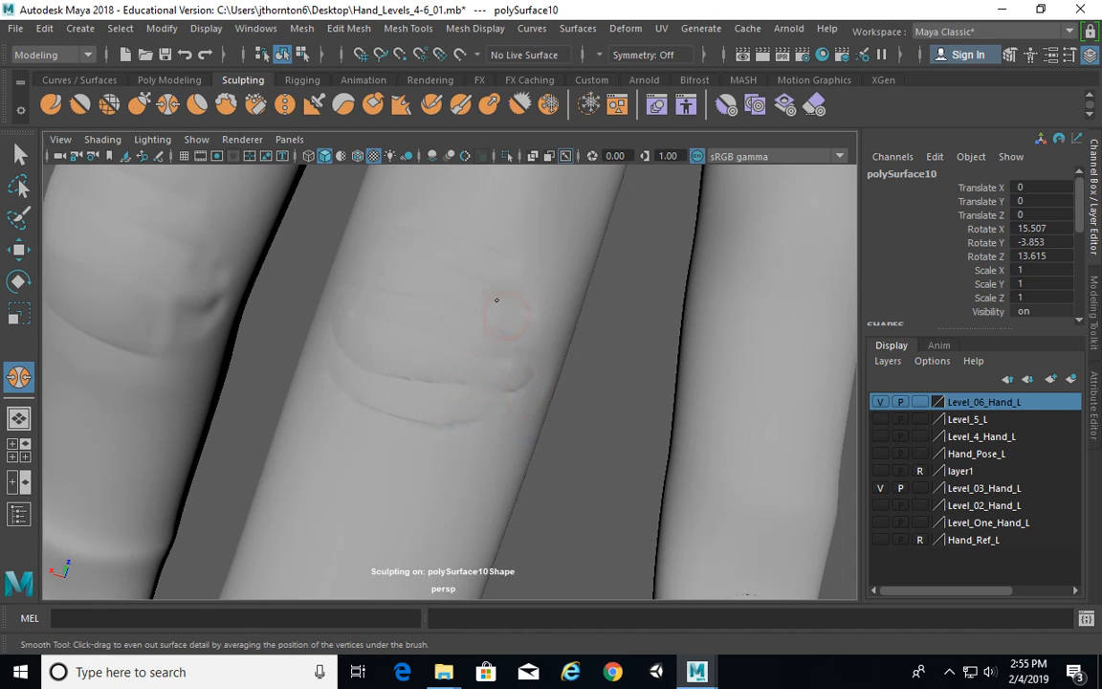
left_click_drag(521, 253, 621, 388, "alt")
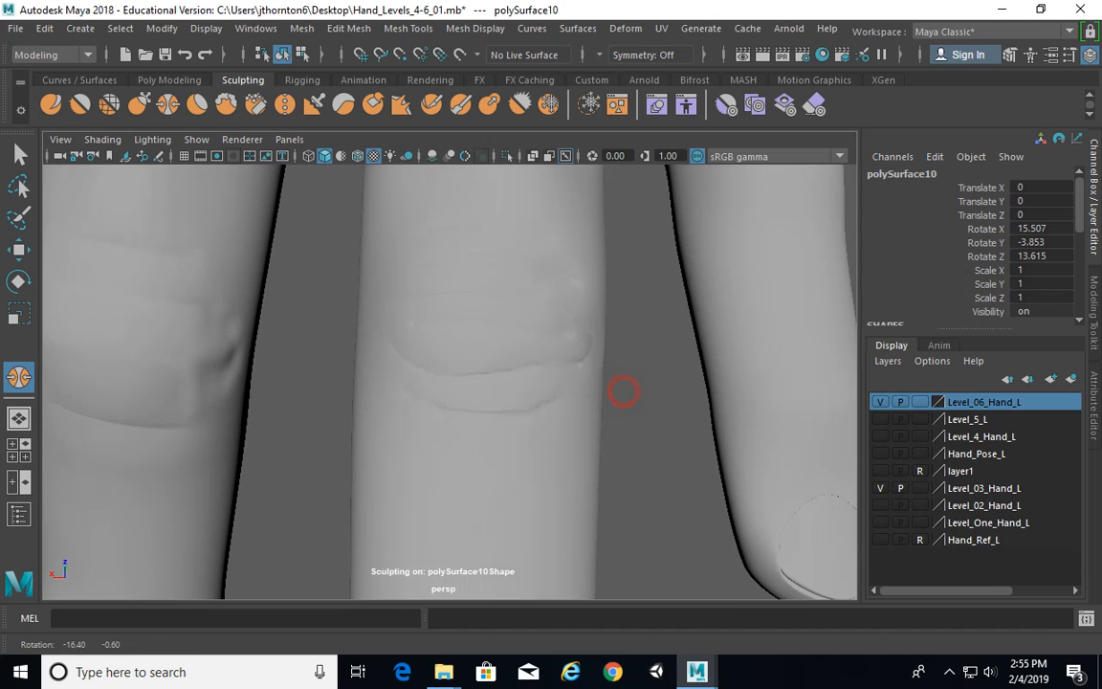
mouse_move(610, 443)
left_mouse_down("alt")
mouse_move(608, 381)
mouse_move(490, 431)
left_mouse_up("alt")
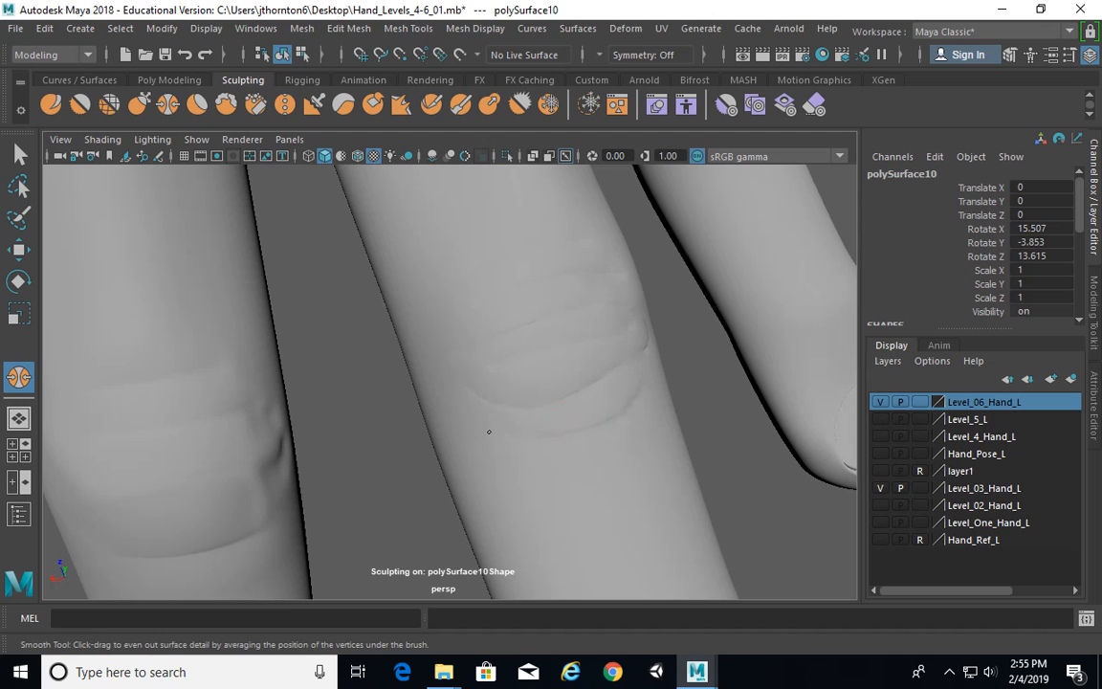
mouse_move(646, 347)
left_mouse_down("shift")
mouse_move(634, 285)
mouse_move(477, 290)
mouse_move(513, 305)
mouse_move(408, 261)
mouse_move(344, 270)
mouse_move(576, 266)
mouse_move(365, 309)
left_mouse_up("shift")
Sculpt a thin curved crease on the palm around the thumb base, from the thumb web towards the wrist
right_click_drag(364, 309, 692, 337, "alt")
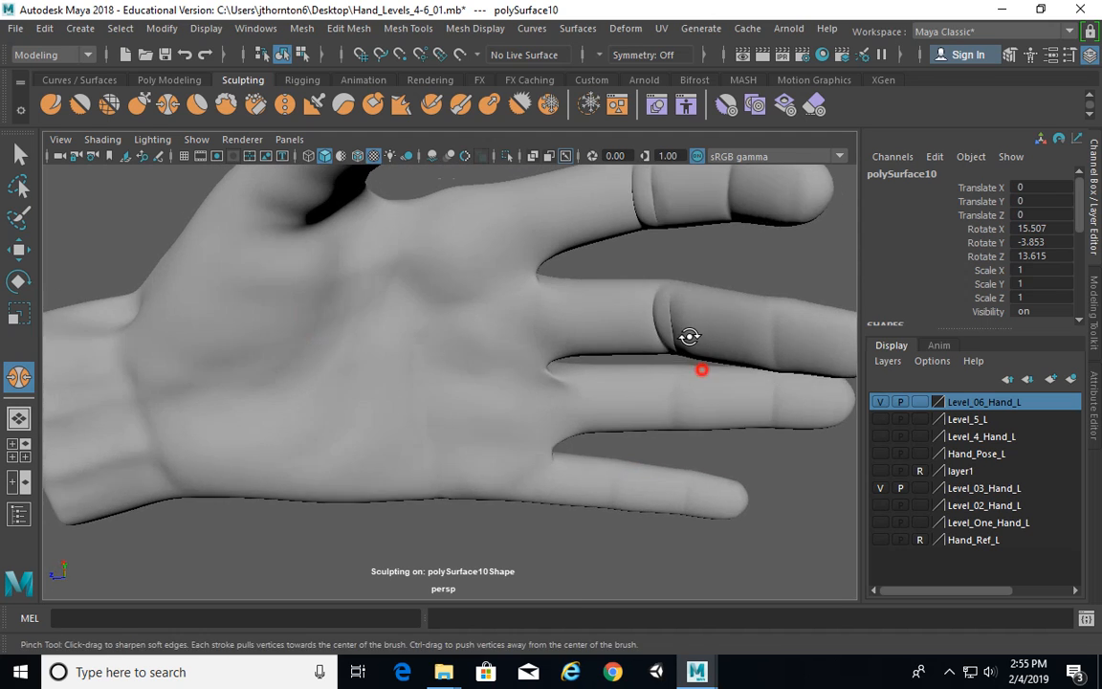
mouse_move(692, 337)
left_mouse_down("alt")
mouse_move(593, 335)
mouse_move(645, 364)
mouse_move(449, 313)
mouse_move(468, 365)
mouse_move(479, 350)
mouse_move(485, 358)
left_mouse_up("alt")
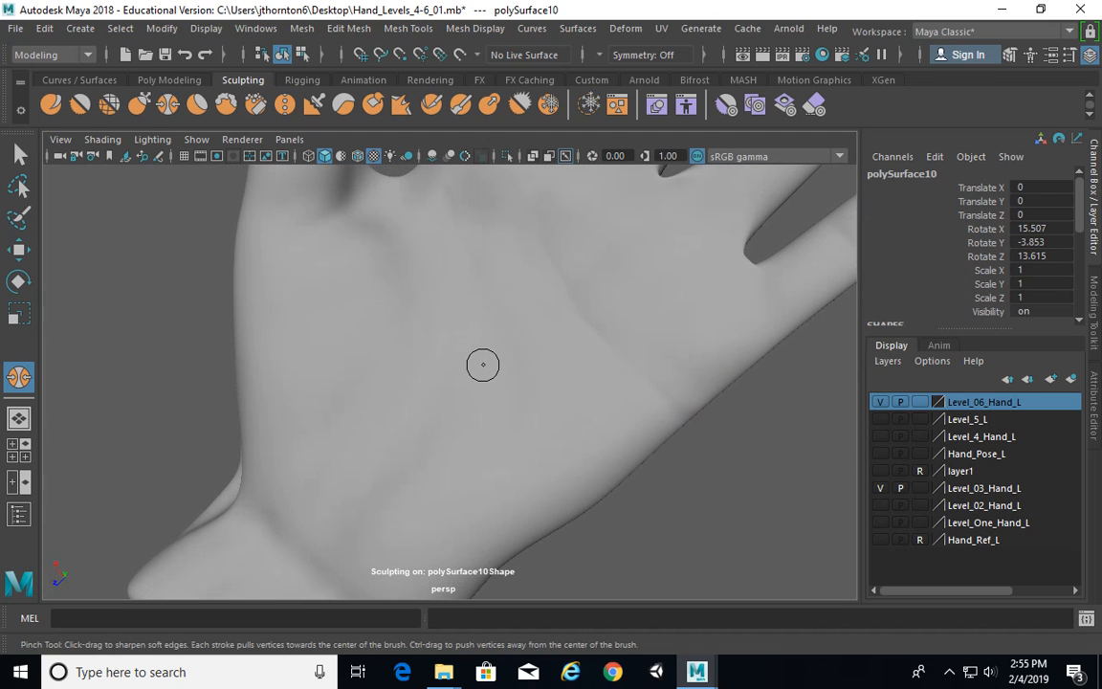
left_click_drag(475, 445, 553, 364, "alt")
left_click_drag(431, 305, 480, 313, "alt")
left_click(51, 103)
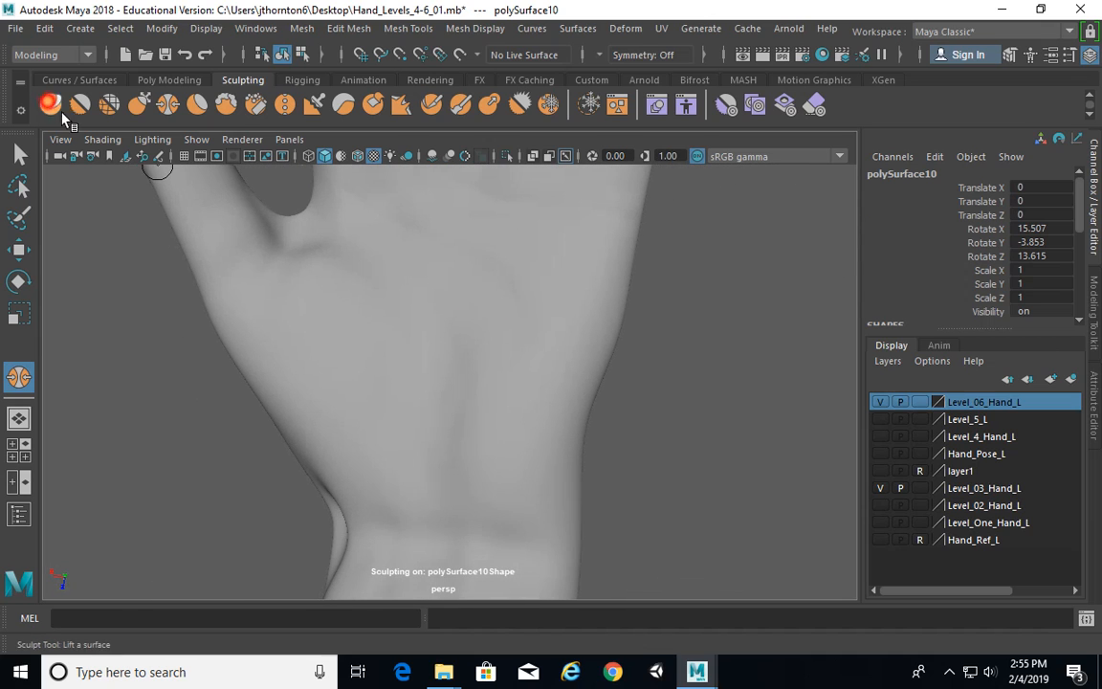
left_click_drag(393, 344, 398, 344, "alt")
key("b")
left_click_drag(487, 337, 488, 335)
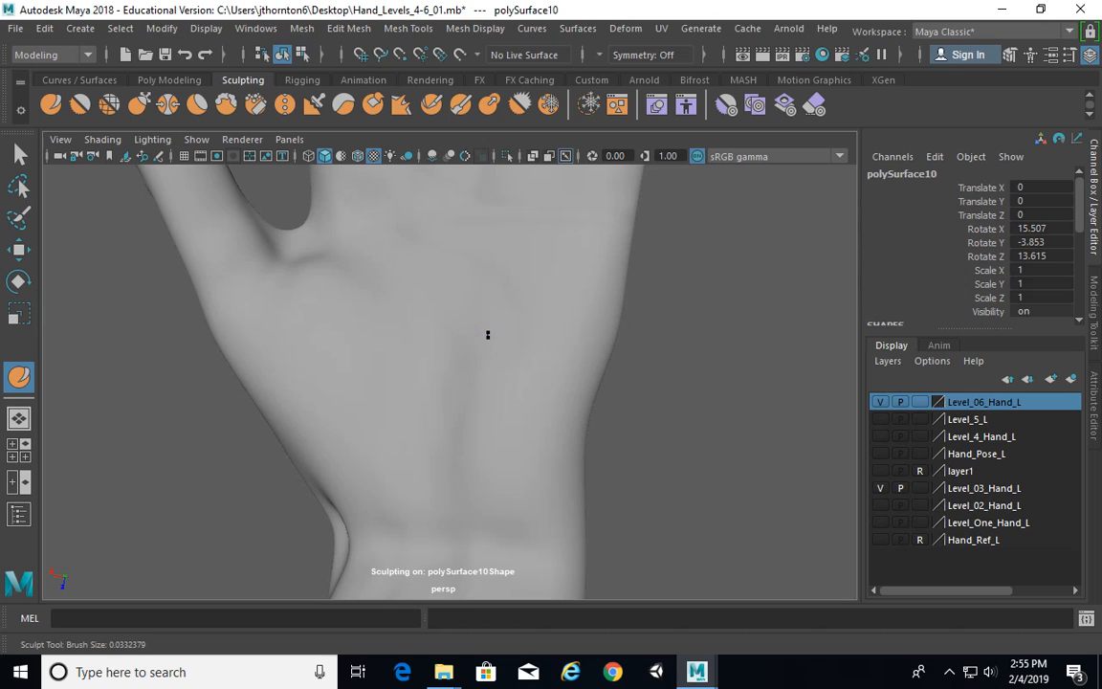
mouse_move(488, 336)
right_mouse_down("alt")
mouse_move(487, 388)
mouse_move(452, 430)
right_mouse_up("alt")
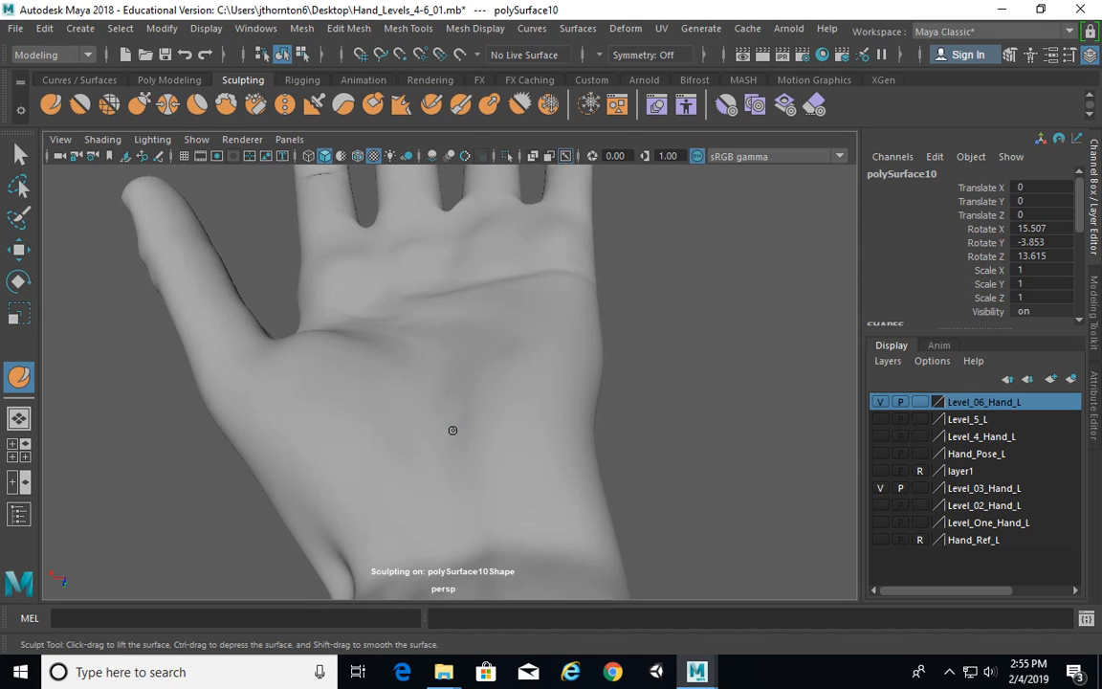
left_click_drag(448, 462, 450, 416)
right_click_drag(361, 332, 464, 487, "alt")
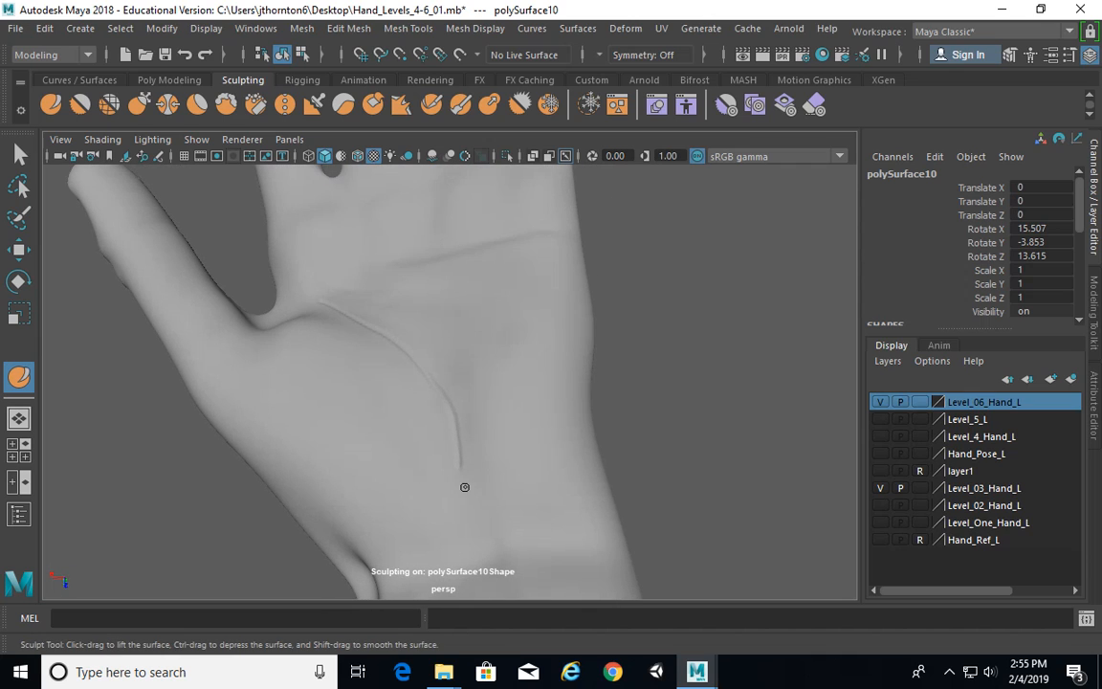
Sharpen the palm crease around the thumb base with the Pinch tool and smooth along its length
left_click(167, 103)
key("b")
mouse_move(458, 483)
left_mouse_down()
mouse_move(471, 483)
mouse_move(455, 441)
left_mouse_up()
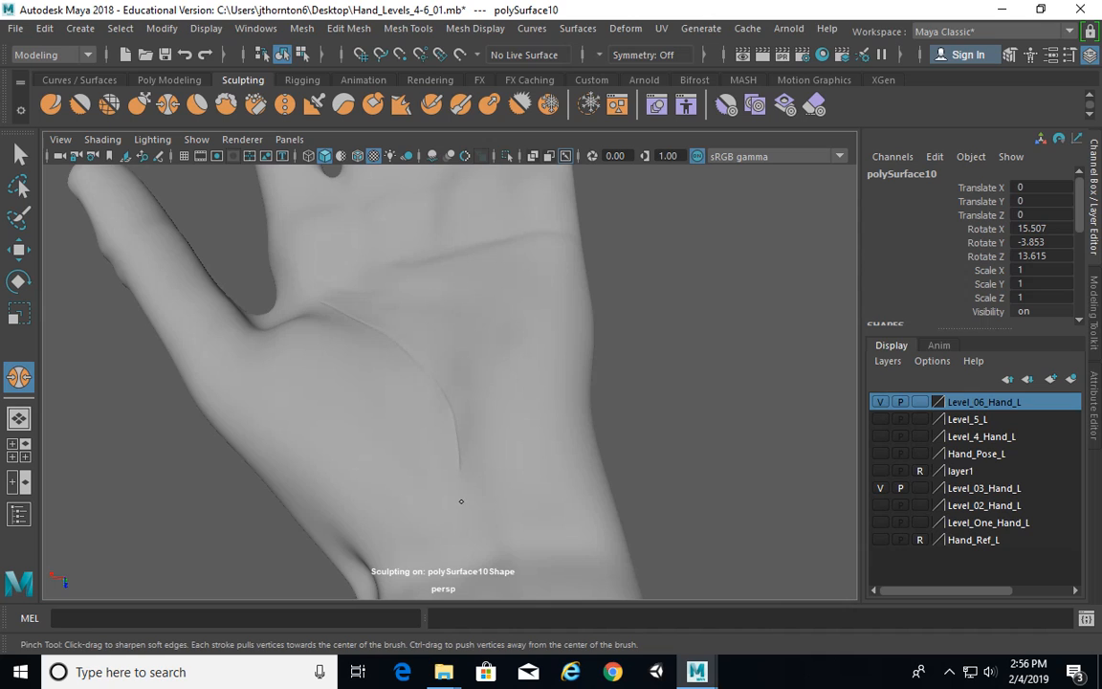
left_click_drag(531, 447, 587, 453, "alt")
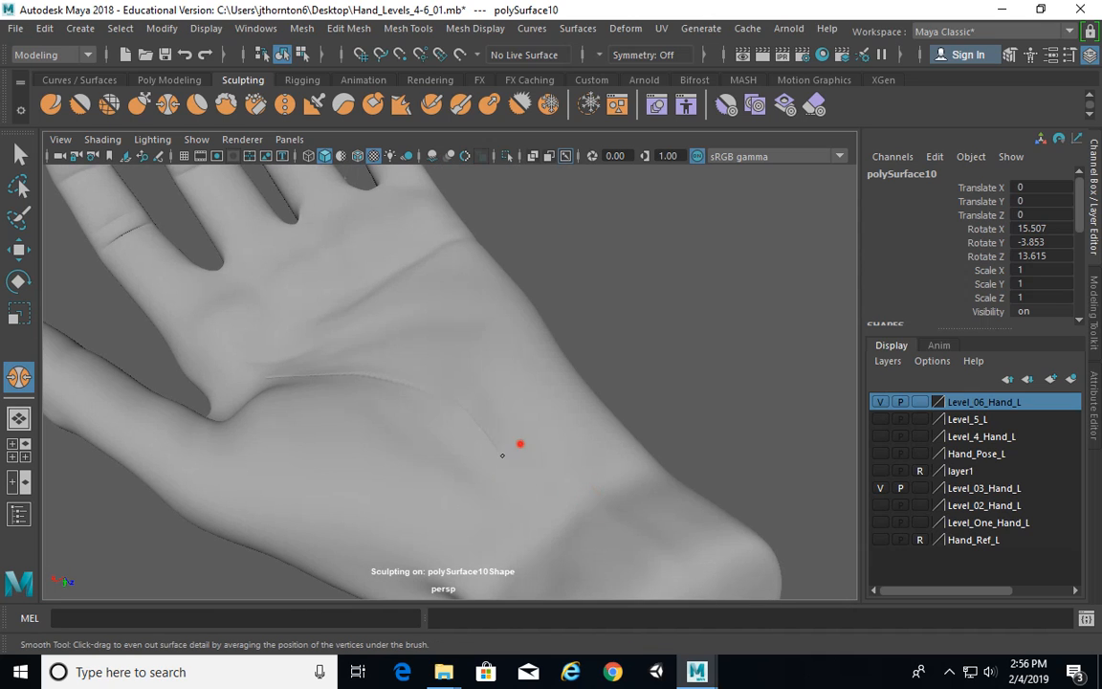
left_click_drag(502, 455, 425, 374, "alt")
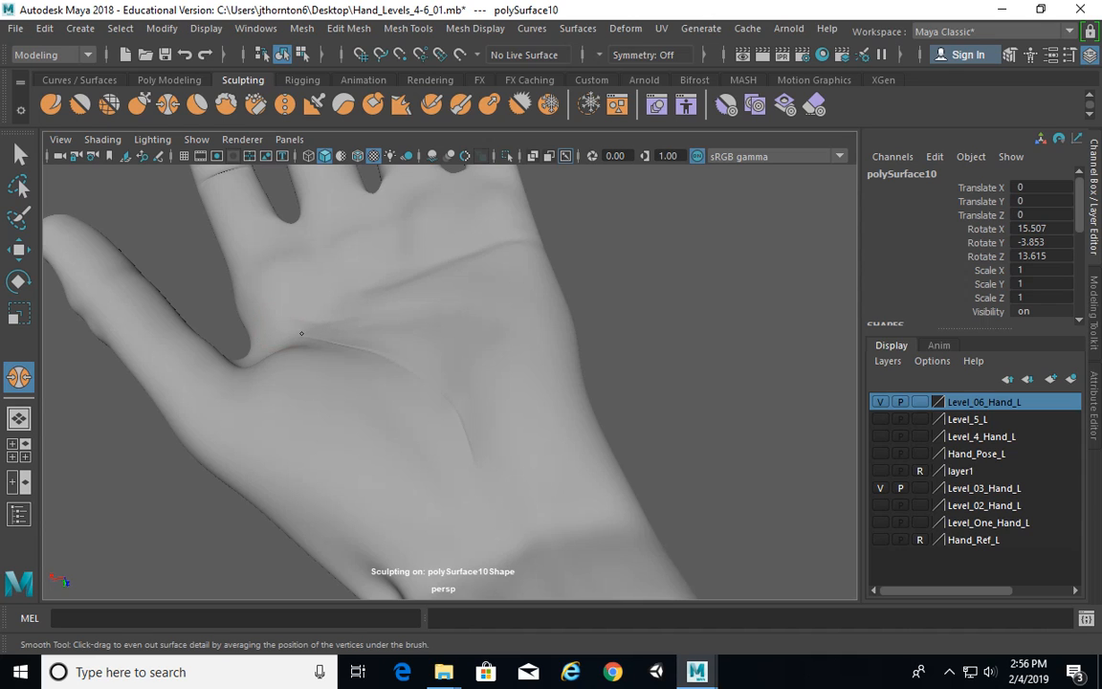
left_click_drag(302, 333, 462, 423, "alt")
Sculpt two more thin palm creases, one across below the fingers and one from the thumb web towards mid-palm
key("p")
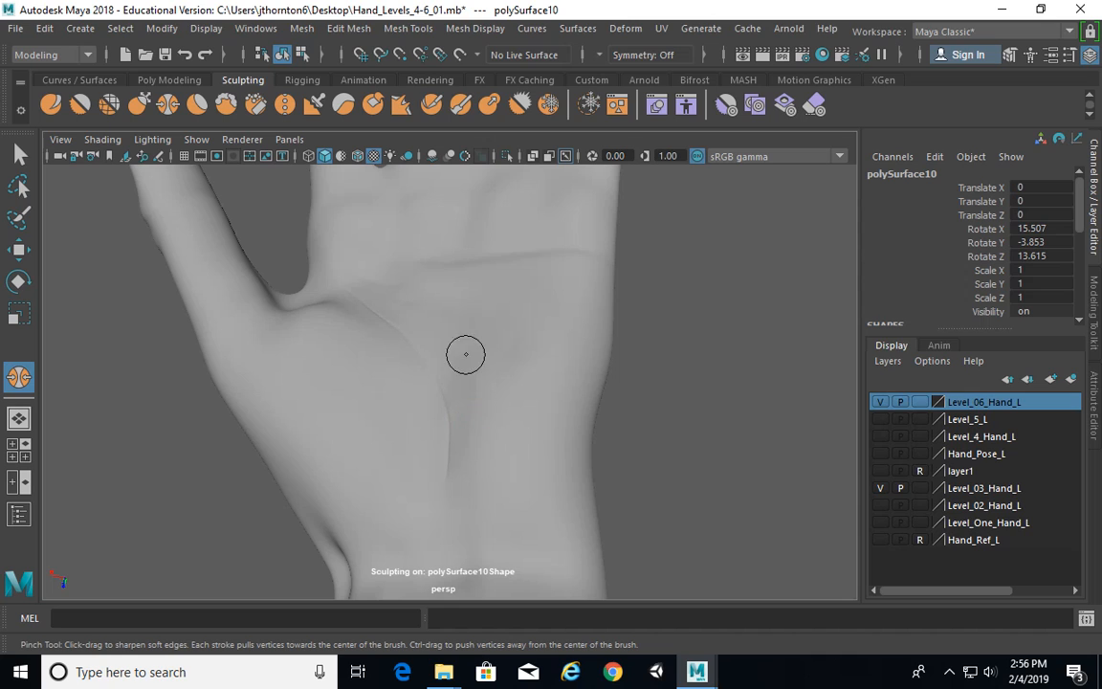
mouse_move(477, 335)
left_mouse_down()
mouse_move(488, 326)
mouse_move(482, 310)
mouse_move(465, 310)
mouse_move(472, 343)
left_mouse_up()
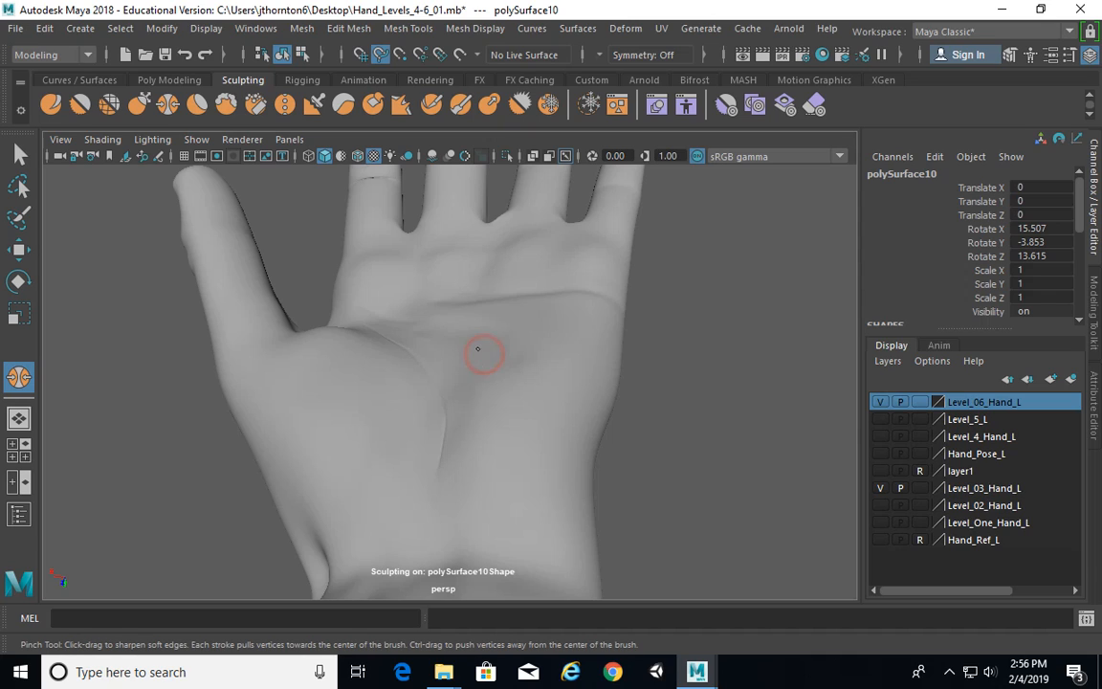
left_click(51, 103)
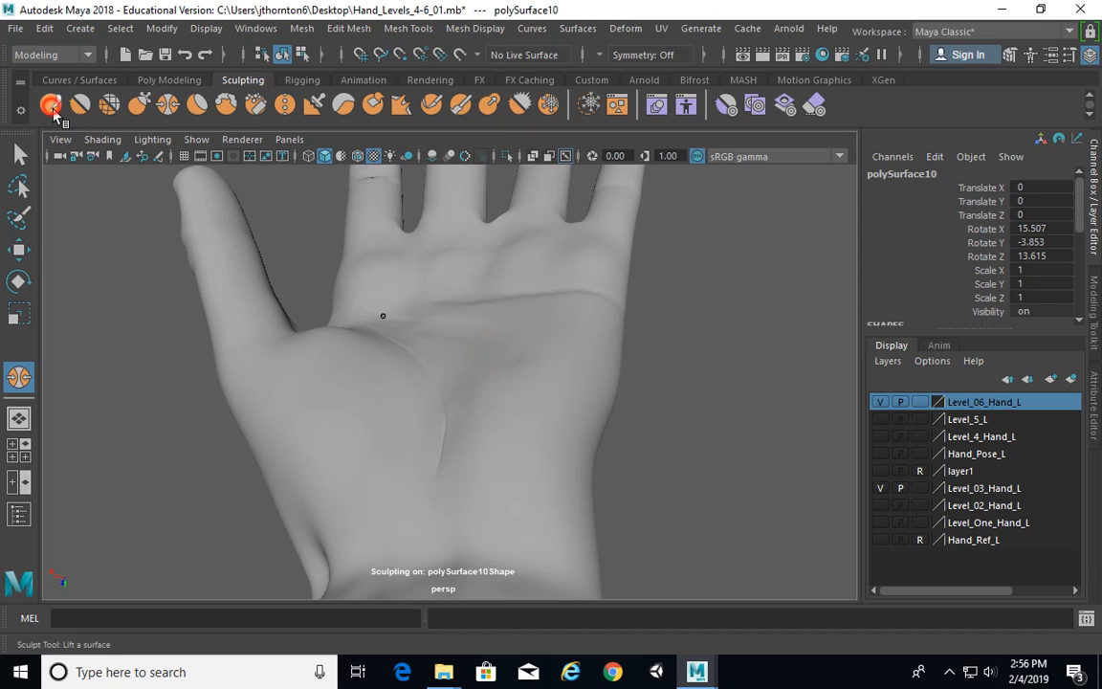
left_click_drag(507, 401, 505, 421, "alt")
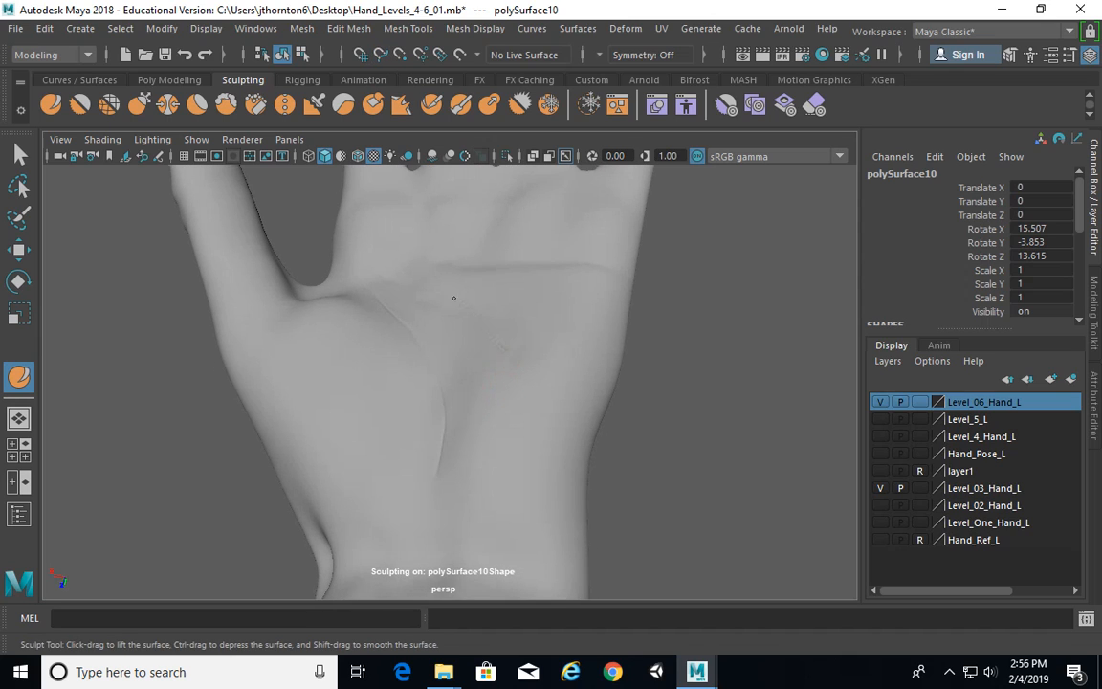
mouse_move(376, 272)
left_mouse_down("alt")
mouse_move(585, 313)
mouse_move(488, 261)
left_mouse_up("alt")
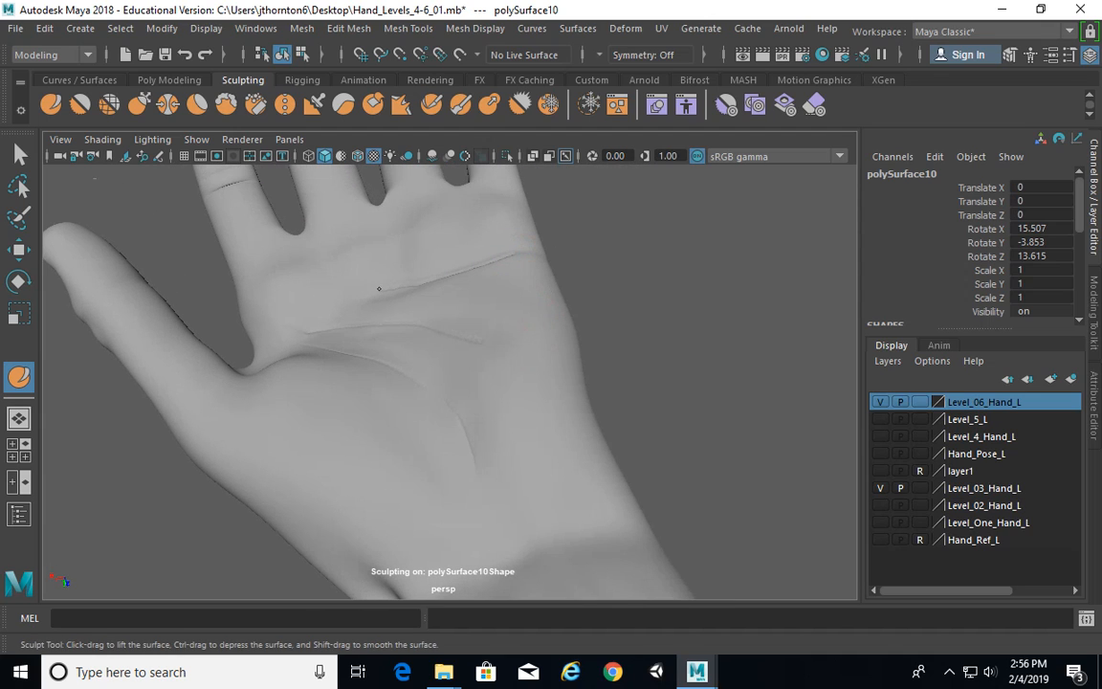
left_click_drag(483, 355, 517, 335, "alt")
middle_click_drag(517, 335, 566, 404, "alt")
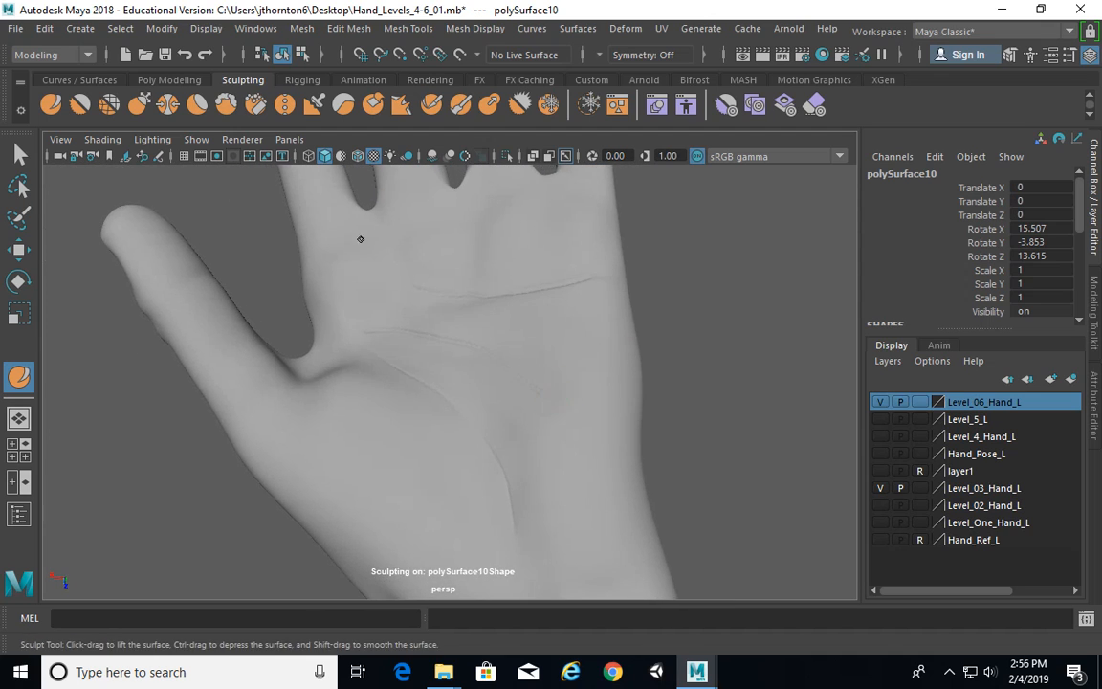
left_click_drag(507, 315, 426, 297, "alt")
scroll(426, 298, "up", 3)
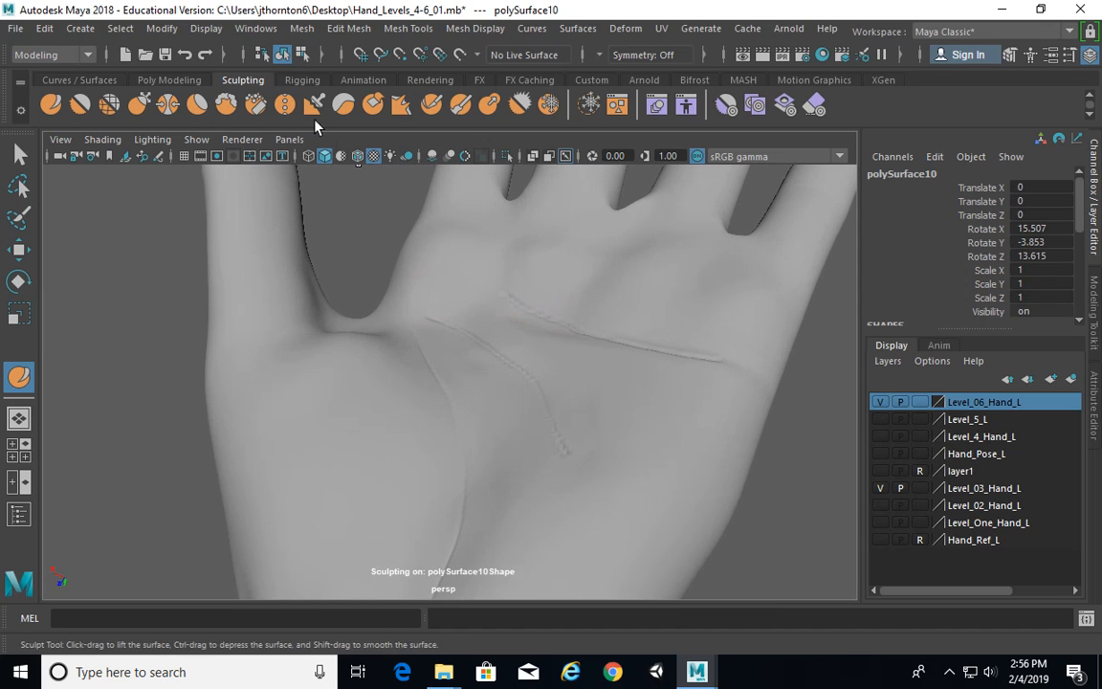
Pinch both new palm creases with a resized brush, working along the mid-palm line and the line below the fingers
left_click(168, 106)
right_click_drag(542, 330, 628, 349, "alt")
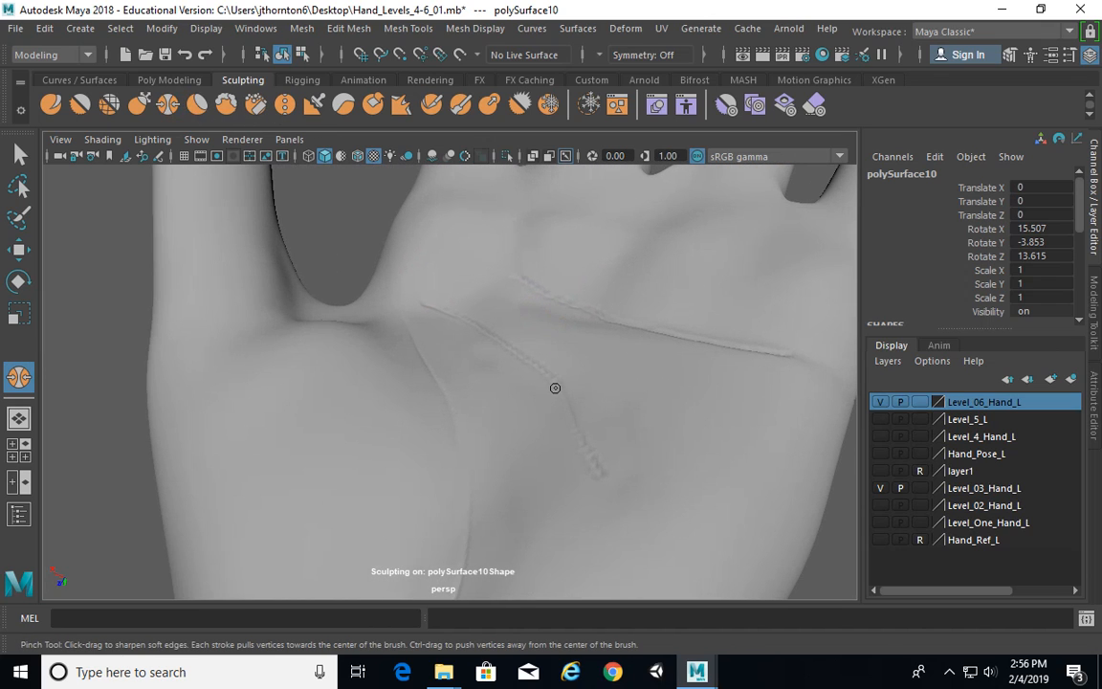
key("b")
left_click_drag(580, 406, 606, 408)
left_click_drag(601, 469, 571, 418)
mouse_move(517, 282)
left_mouse_down()
mouse_move(534, 276)
mouse_move(597, 308)
left_mouse_up()
left_click_drag(595, 459, 534, 362)
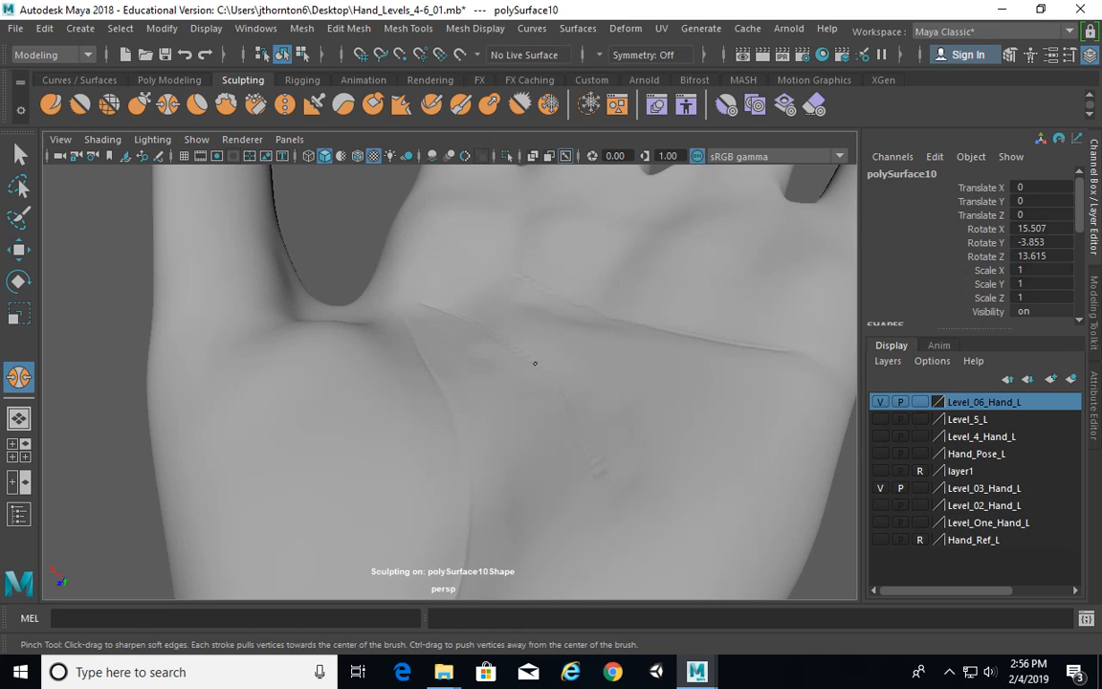
left_click_drag(656, 446, 601, 421, "alt")
left_click_drag(598, 446, 533, 394)
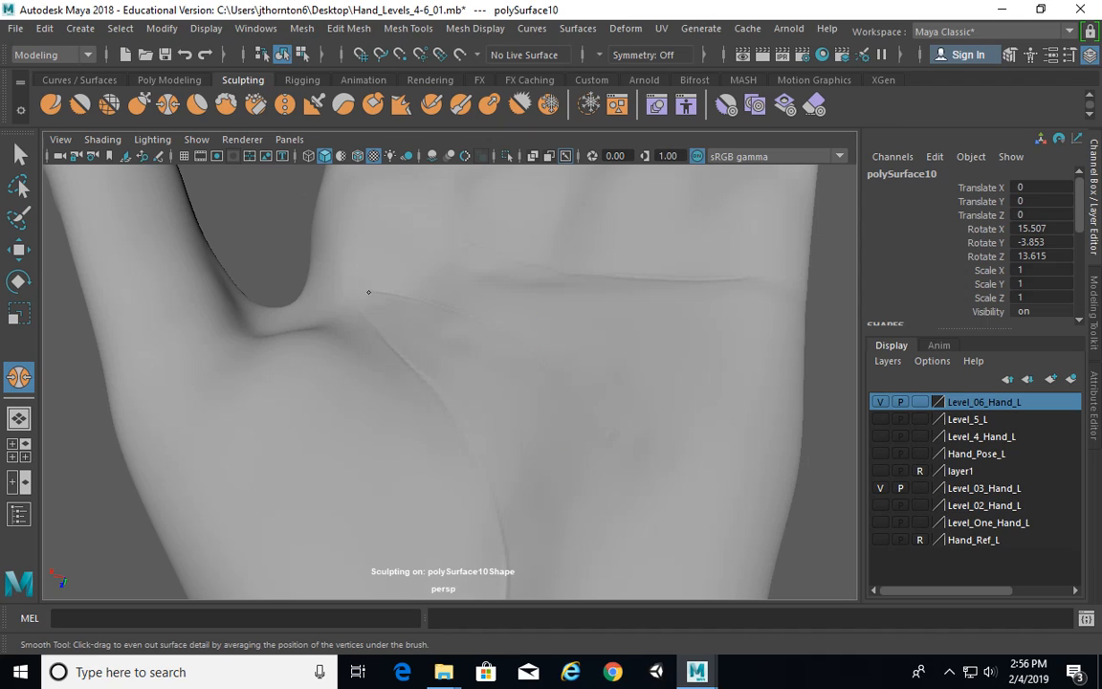
Smooth the palm creases around their starting points near the index finger and thumb web
left_click(474, 231)
left_click(790, 296)
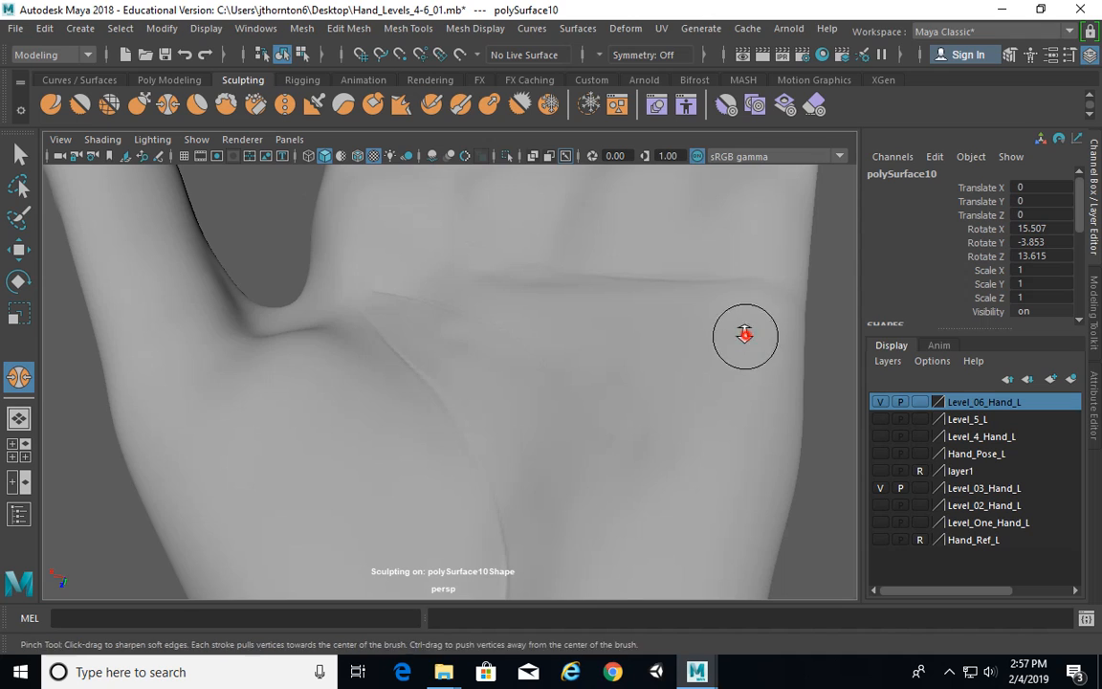
right_click_drag(745, 332, 624, 374, "alt")
left_click_drag(624, 374, 625, 425, "alt")
left_click_drag(589, 347, 581, 334, "alt")
left_click(433, 260, "shift")
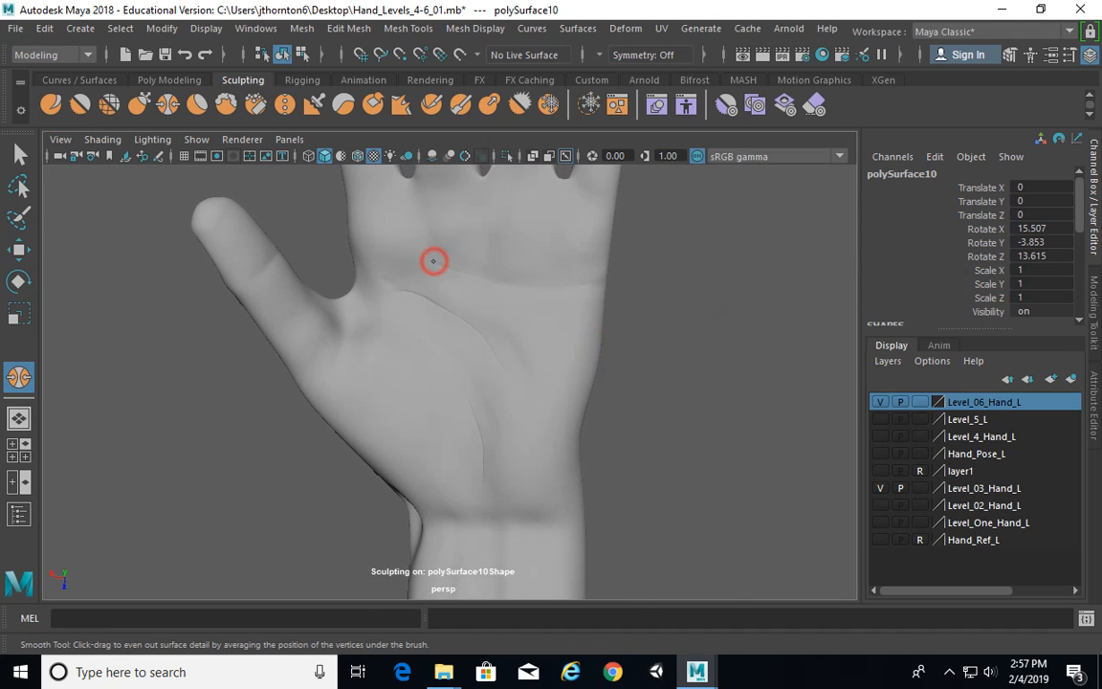
left_click_drag(404, 291, 399, 298, "shift")
right_click_drag(715, 327, 639, 327, "alt")
left_click_drag(639, 327, 660, 457, "alt")
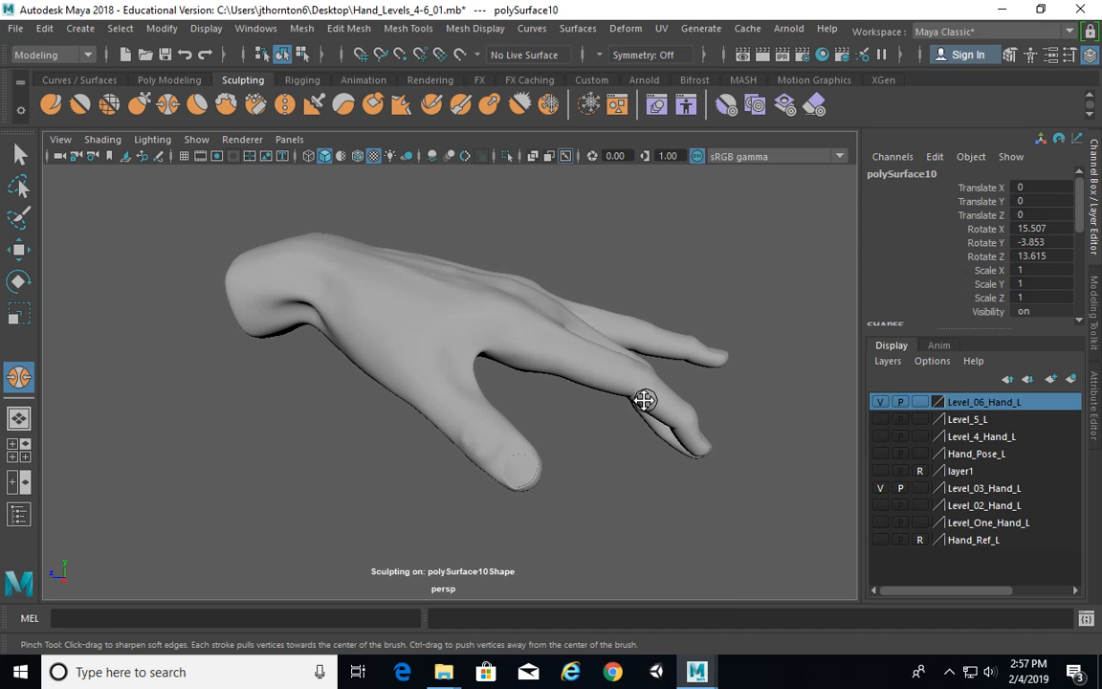
middle_click_drag(645, 401, 629, 398, "alt")
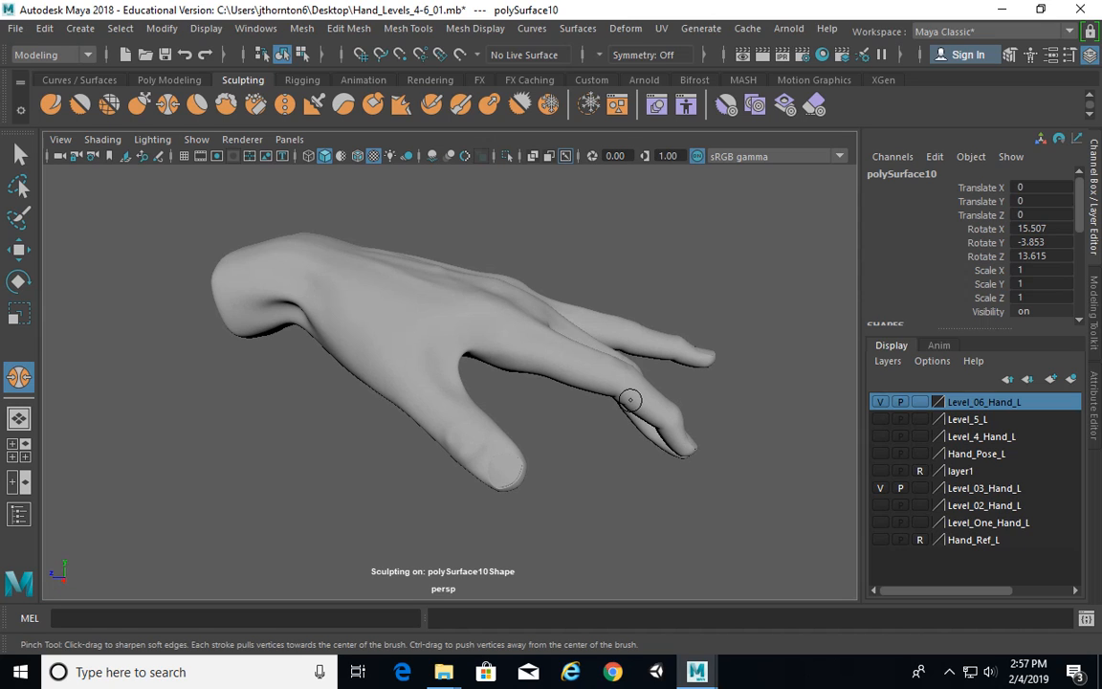
left_click_drag(627, 276, 561, 324, "alt")
middle_click_drag(560, 324, 541, 319, "alt")
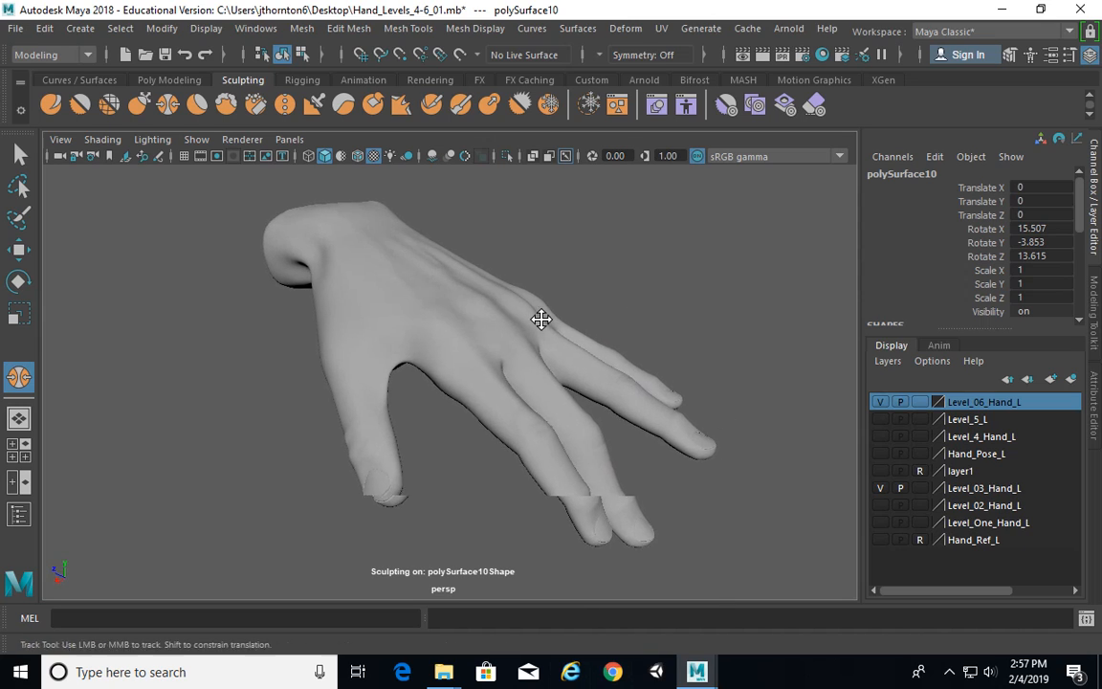
left_click_drag(542, 318, 573, 337, "alt")
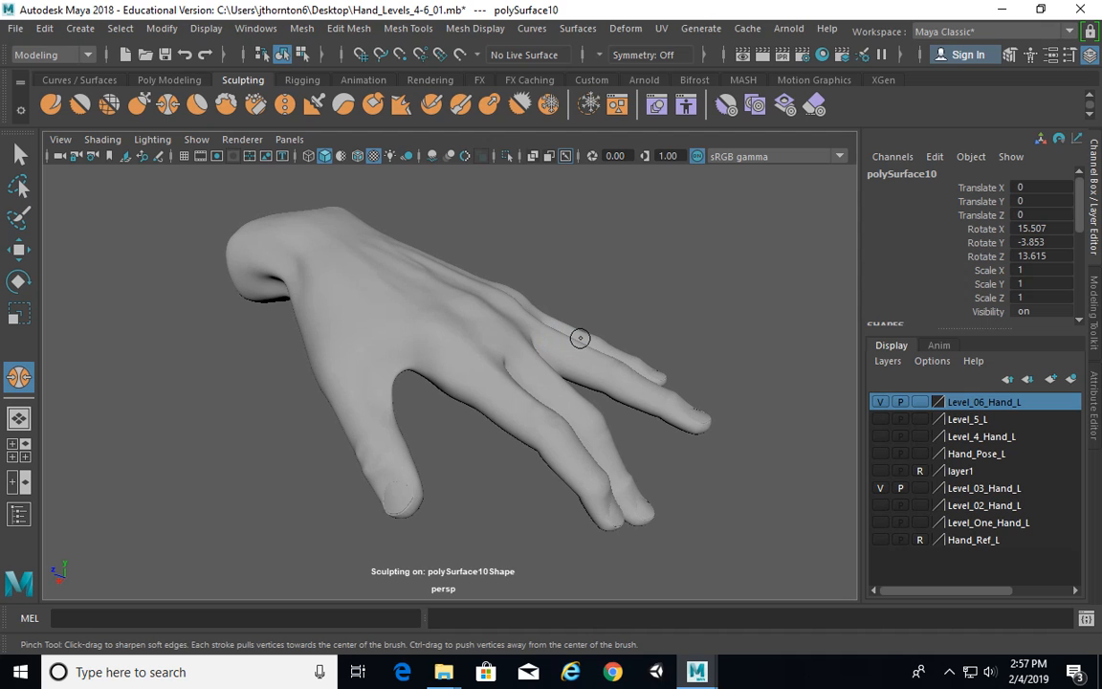
mouse_move(566, 323)
left_mouse_down("alt")
mouse_move(382, 284)
mouse_move(445, 276)
mouse_move(558, 302)
mouse_move(574, 327)
mouse_move(627, 313)
mouse_move(419, 296)
mouse_move(569, 289)
mouse_move(699, 315)
mouse_move(766, 298)
mouse_move(814, 237)
mouse_move(838, 231)
mouse_move(714, 233)
mouse_move(689, 278)
mouse_move(623, 317)
mouse_move(643, 303)
mouse_move(672, 305)
mouse_move(704, 336)
mouse_move(606, 307)
mouse_move(606, 293)
mouse_move(707, 310)
mouse_move(745, 227)
mouse_move(735, 276)
mouse_move(640, 321)
mouse_move(490, 323)
mouse_move(720, 323)
mouse_move(700, 316)
mouse_move(711, 324)
left_mouse_up("alt")
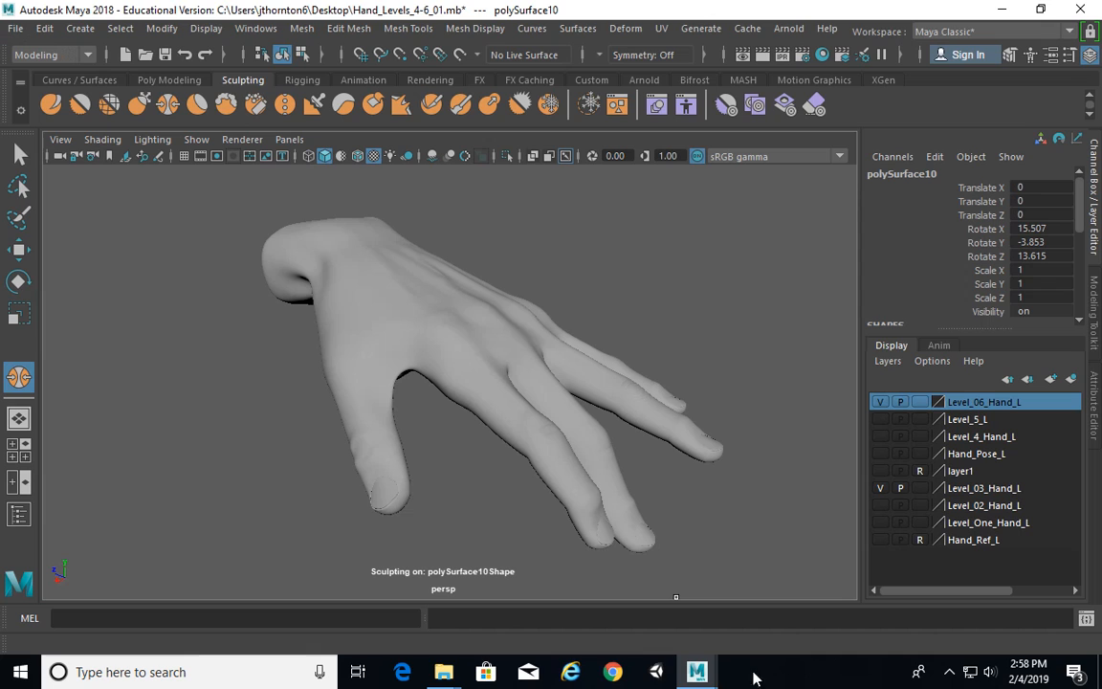
left_click(260, 669)
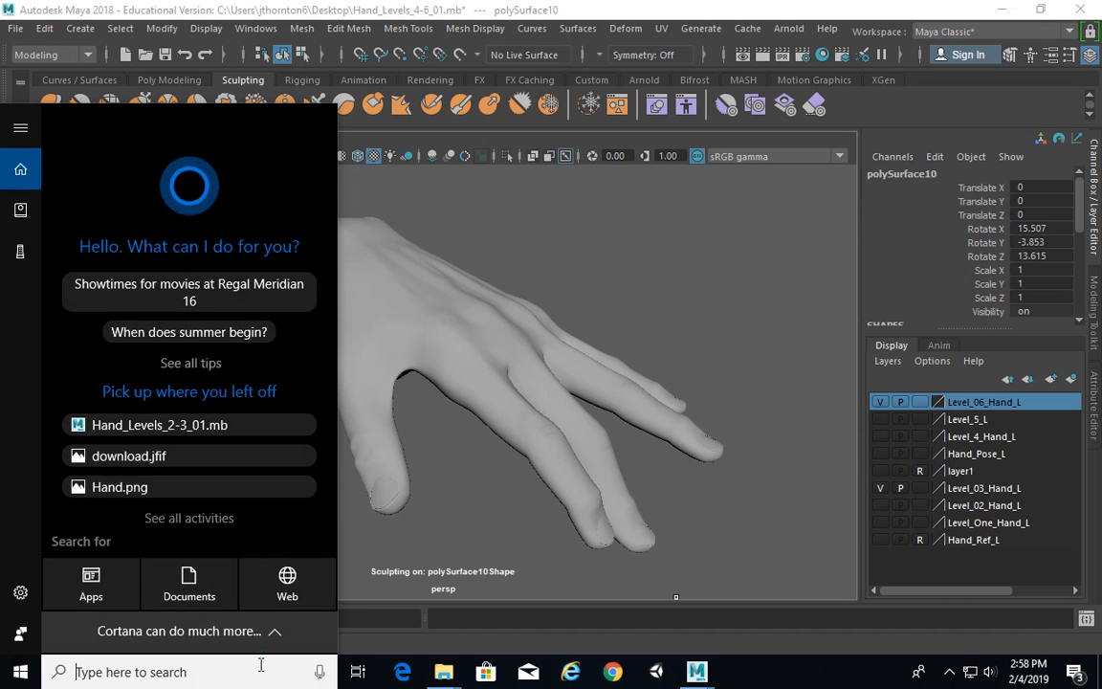
type("bani")
type("di")
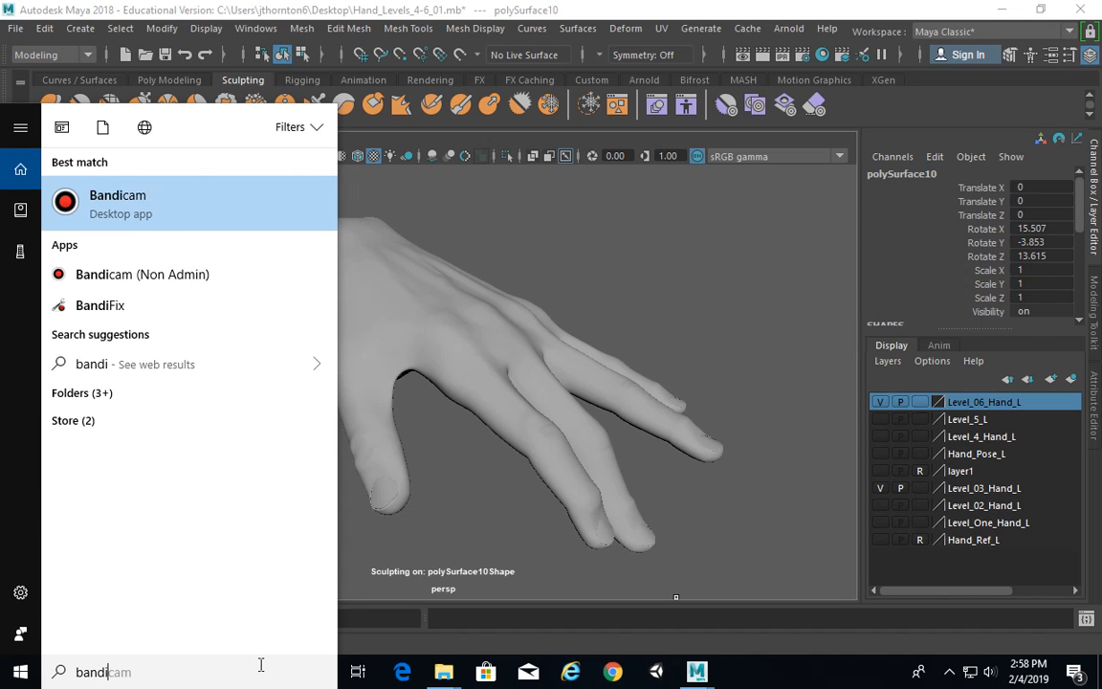
left_click(211, 205)
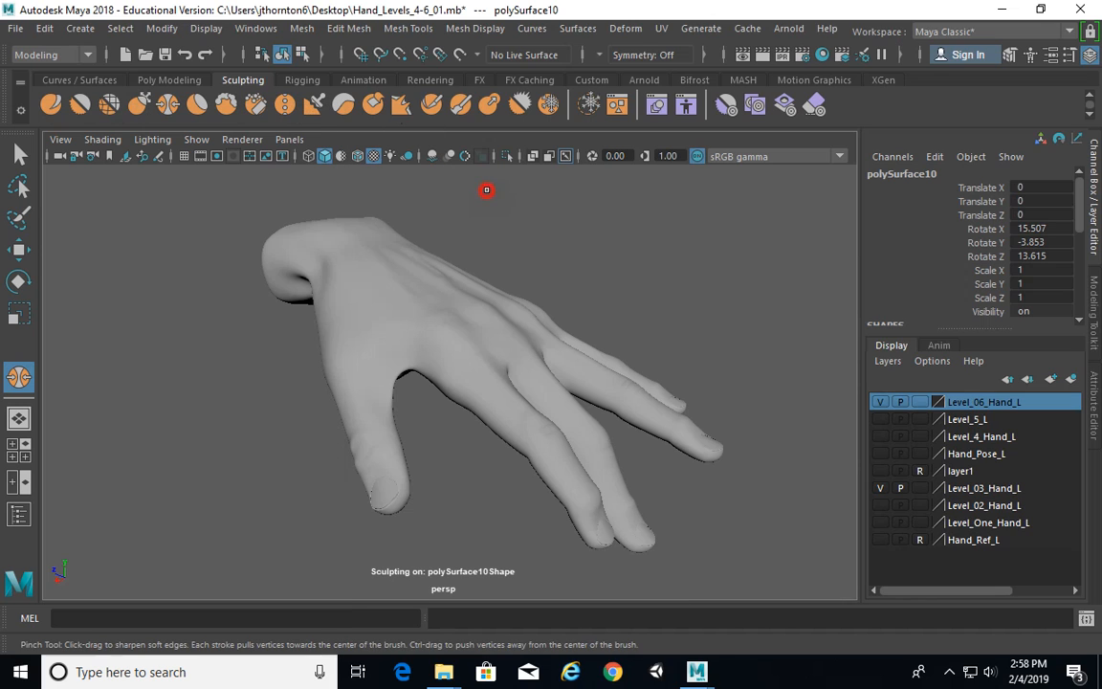
Leave the Pinch tool and delete the construction history of the sculpted hand mesh
left_click(21, 155)
left_click_drag(438, 298, 495, 330, "alt")
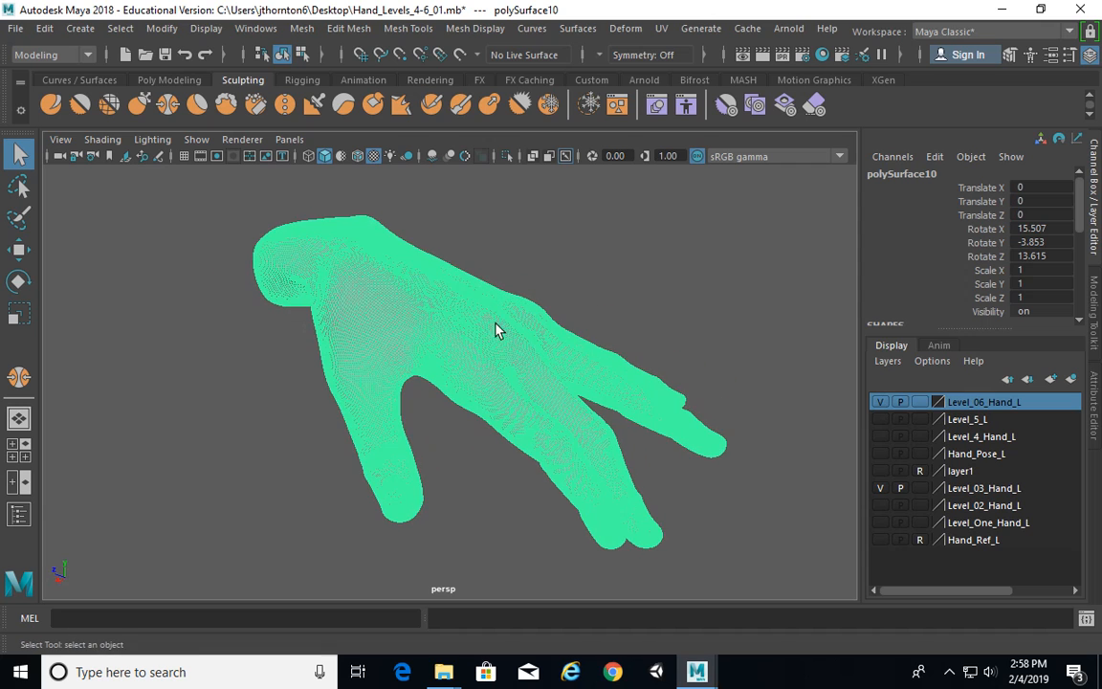
left_click(642, 318)
left_click_drag(684, 403, 677, 360, "alt")
left_click(467, 311)
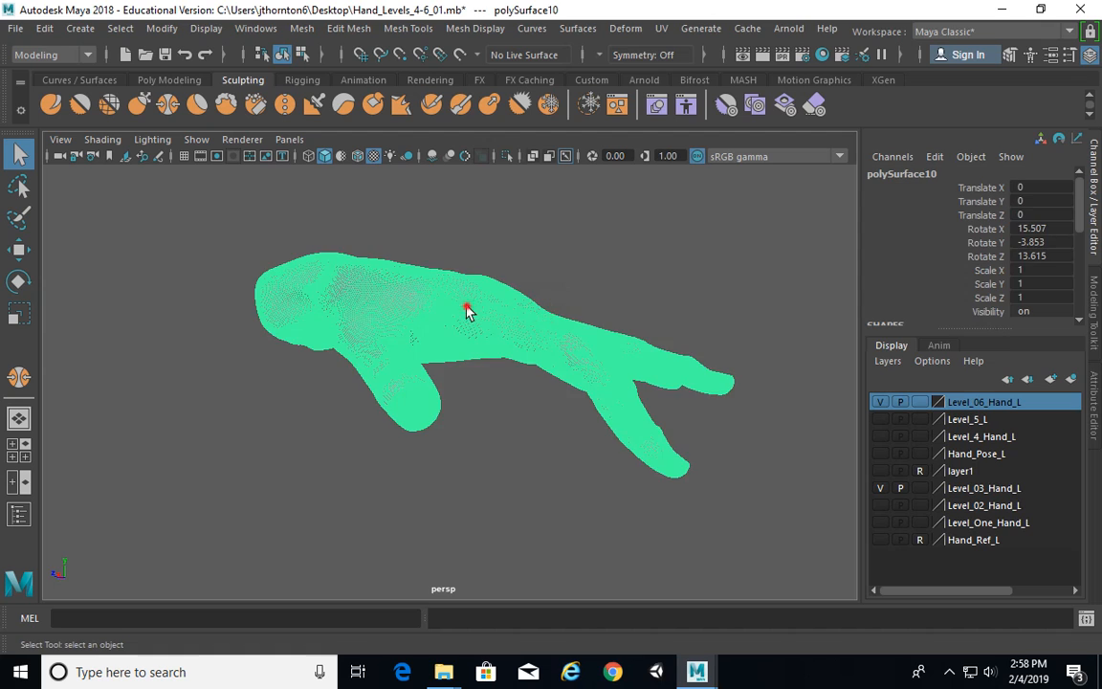
left_click_drag(467, 311, 536, 344, "alt")
left_click(45, 27)
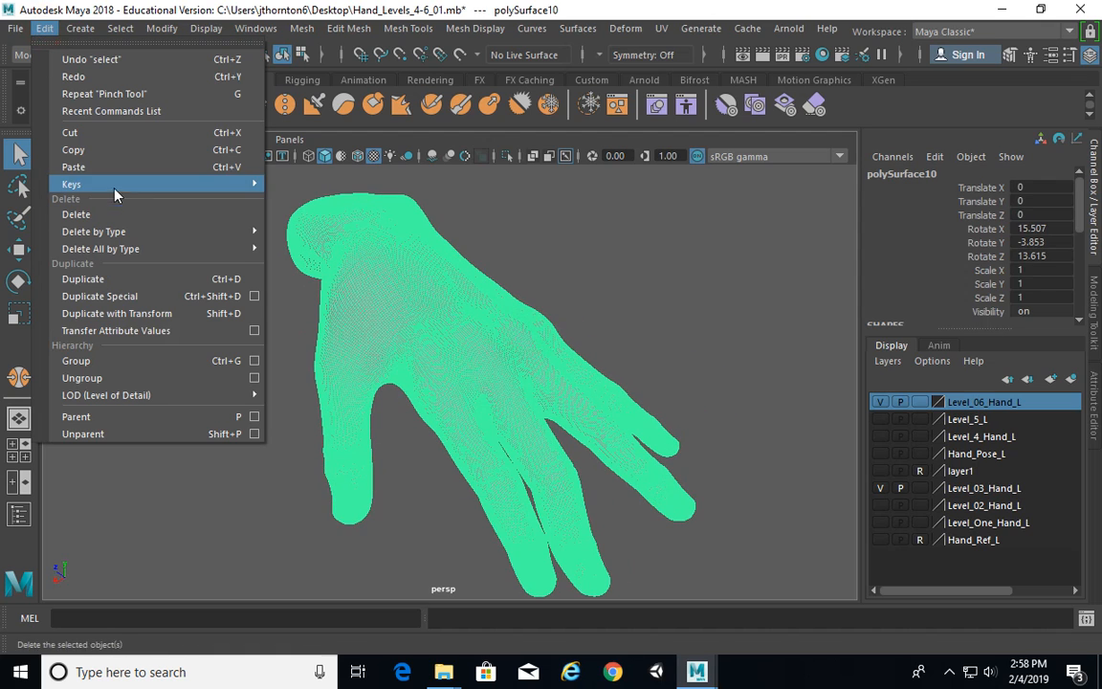
mouse_move(115, 231)
left_click(313, 239)
left_click(603, 287)
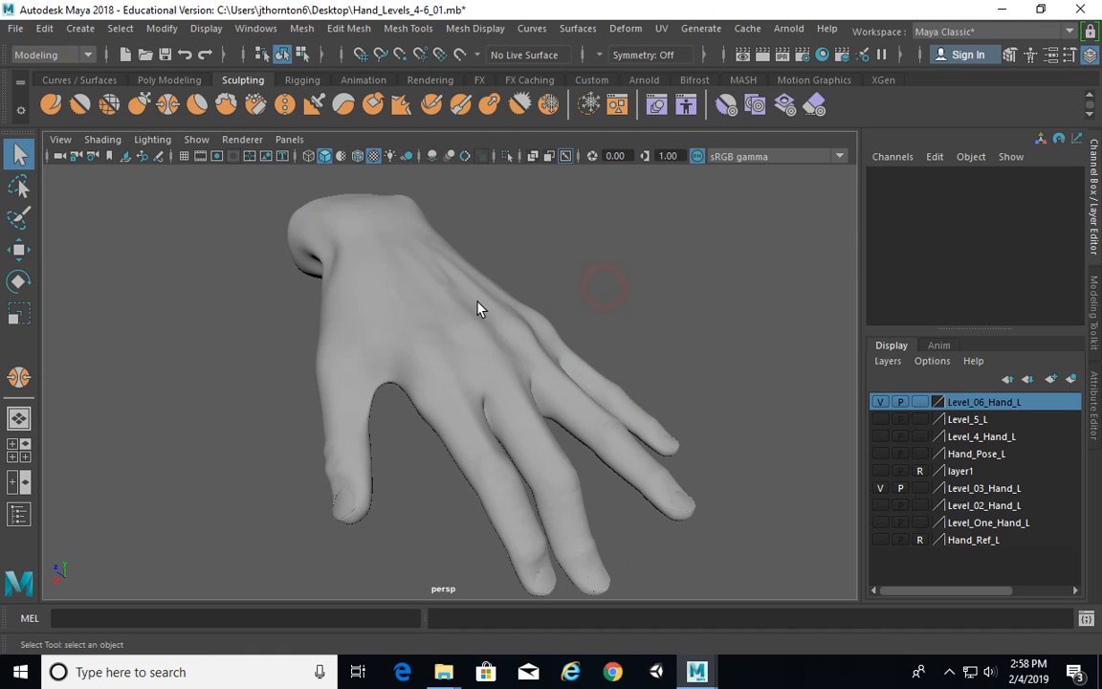
Duplicate the sculpted hand and move the copy clear of the original along X, to about -15.08
mouse_move(473, 342)
left_mouse_down("alt")
mouse_move(489, 323)
mouse_move(476, 324)
left_mouse_up("alt")
left_click(489, 323)
left_click(657, 330)
left_click(659, 301)
left_click(476, 324)
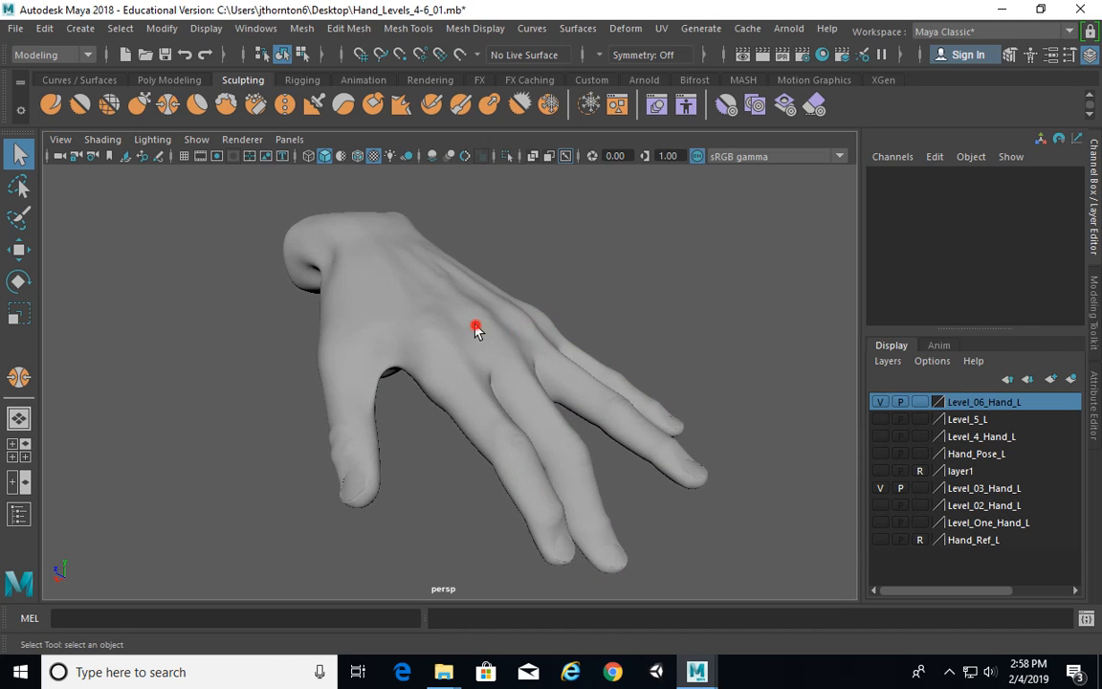
right_click_drag(730, 340, 578, 309, "alt")
key("ctrl+d")
key("w")
key("e")
left_click_drag(549, 322, 469, 320, "alt")
key("w")
left_click_drag(400, 289, 582, 277)
Rotate the duplicated hand palm-up, to about 21° in X, -3° in Y and 181° in Z
key("e")
left_click_drag(520, 173, 578, 219)
left_click_drag(690, 292, 529, 310)
left_click(729, 254)
left_click(529, 310)
Lower the palm-up copy beside the original hand, fine-tune its placement and deselect it
key("w")
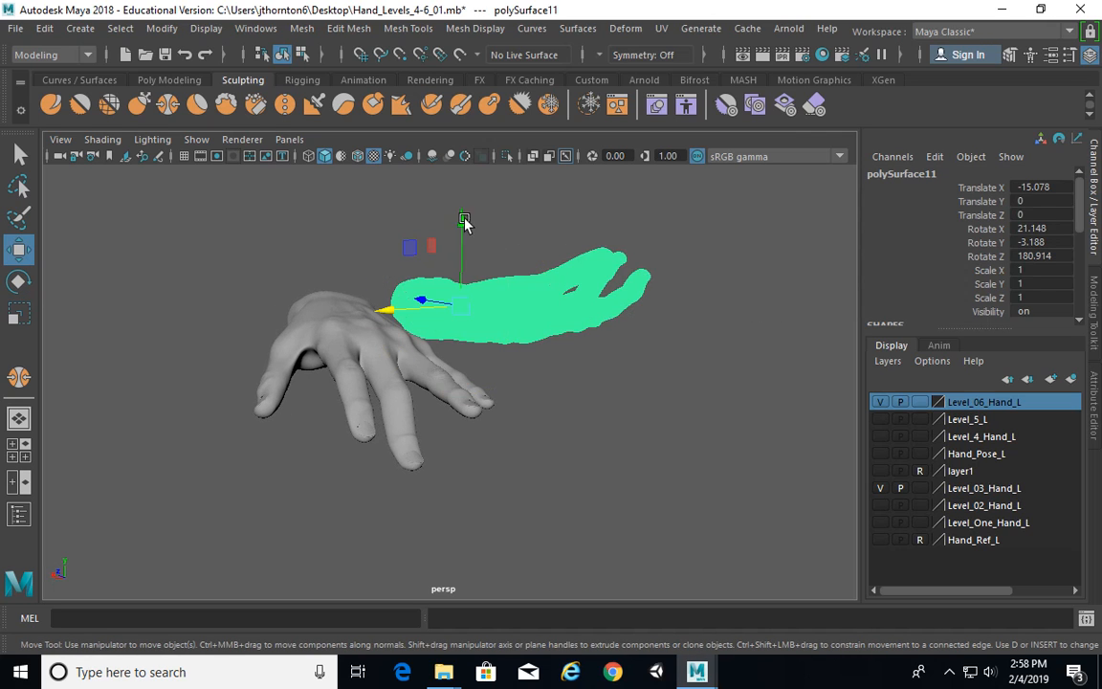
left_click_drag(461, 215, 478, 236)
left_click_drag(582, 337, 606, 273, "alt")
left_click_drag(560, 202, 565, 213)
left_click(674, 393)
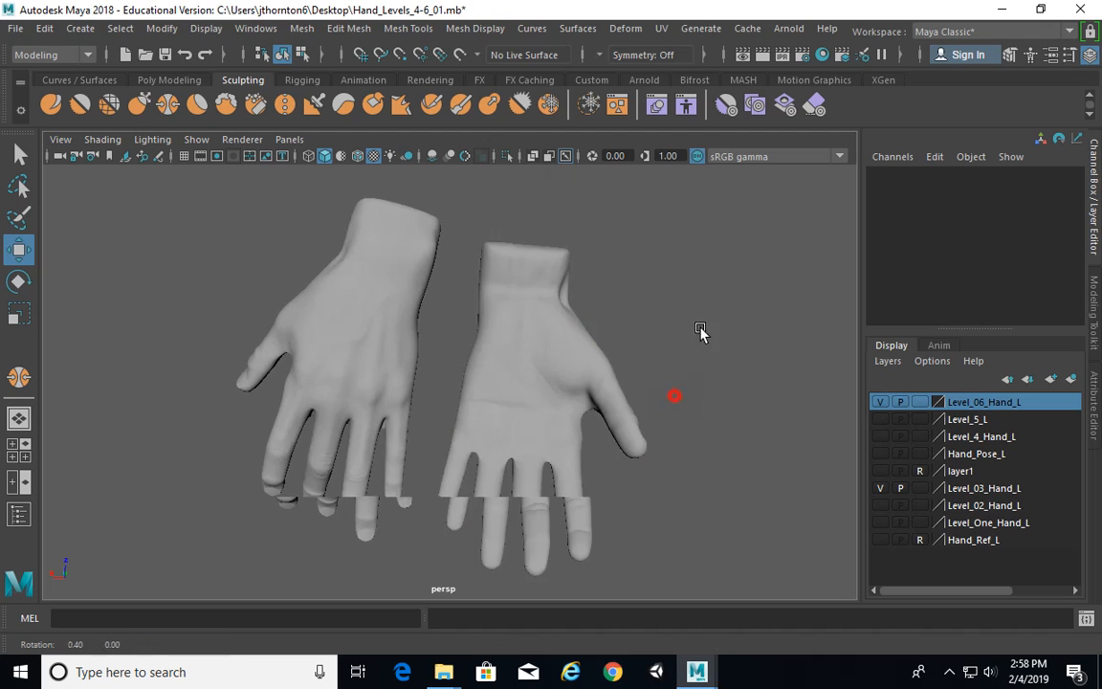
left_click_drag(701, 332, 681, 373, "alt")
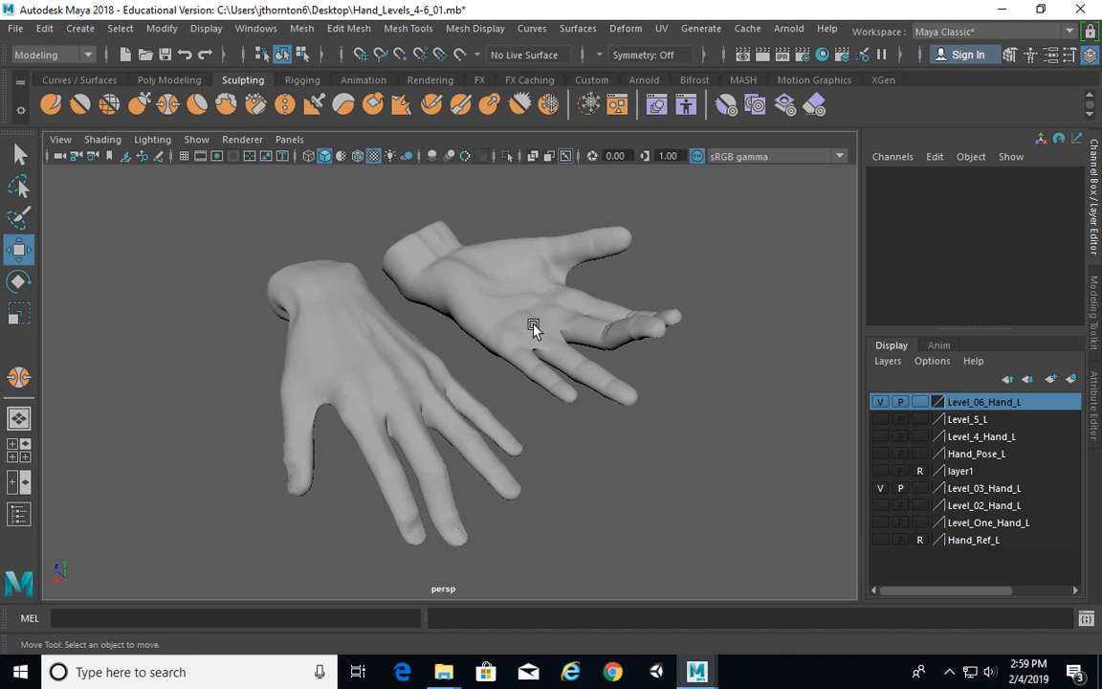
left_click(538, 292)
left_click(735, 288)
mouse_move(675, 331)
left_mouse_down("alt")
mouse_move(715, 337)
mouse_move(590, 345)
mouse_move(617, 313)
mouse_move(863, 295)
mouse_move(671, 331)
left_mouse_up("alt")
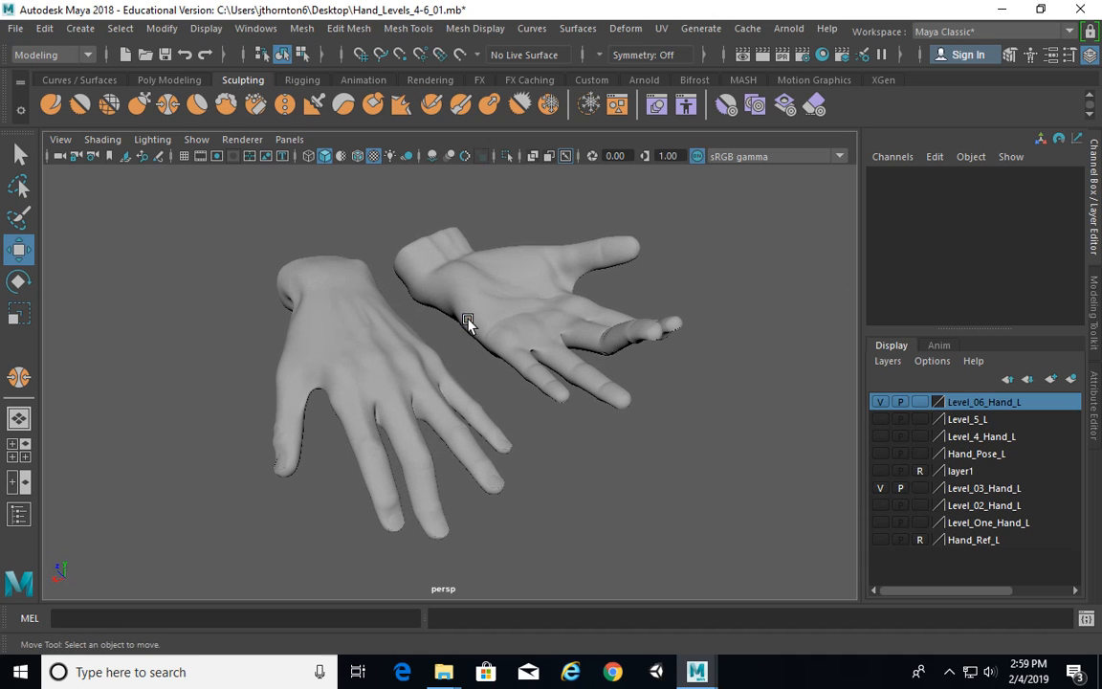
left_click_drag(470, 320, 536, 330, "alt")
left_click(177, 677)
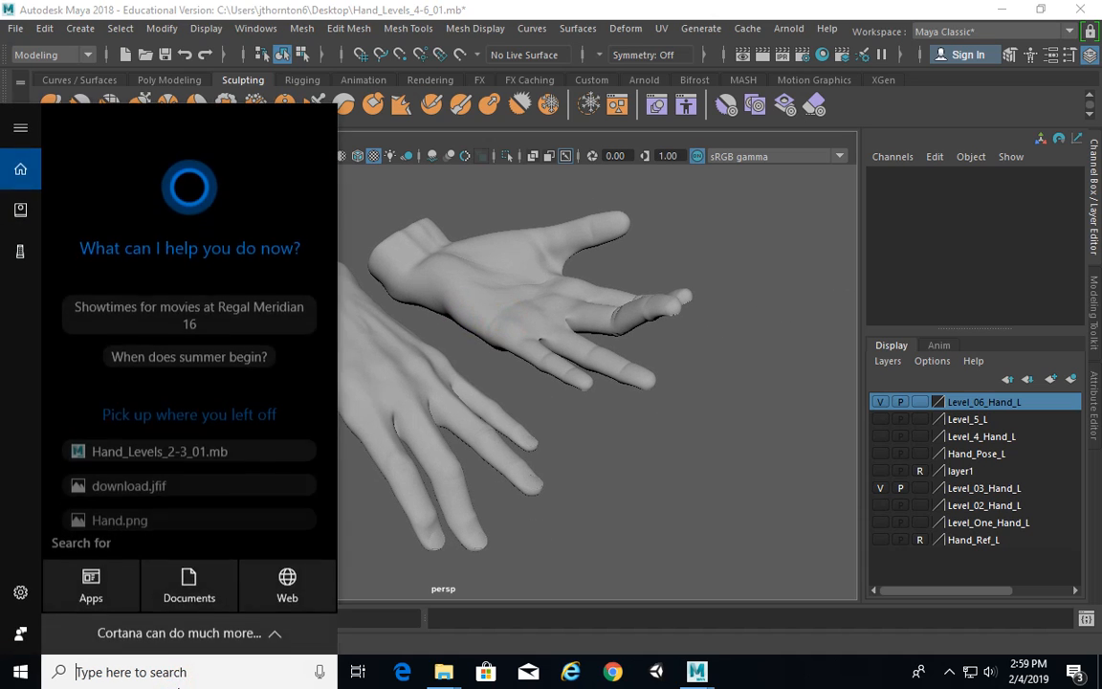
type("band")
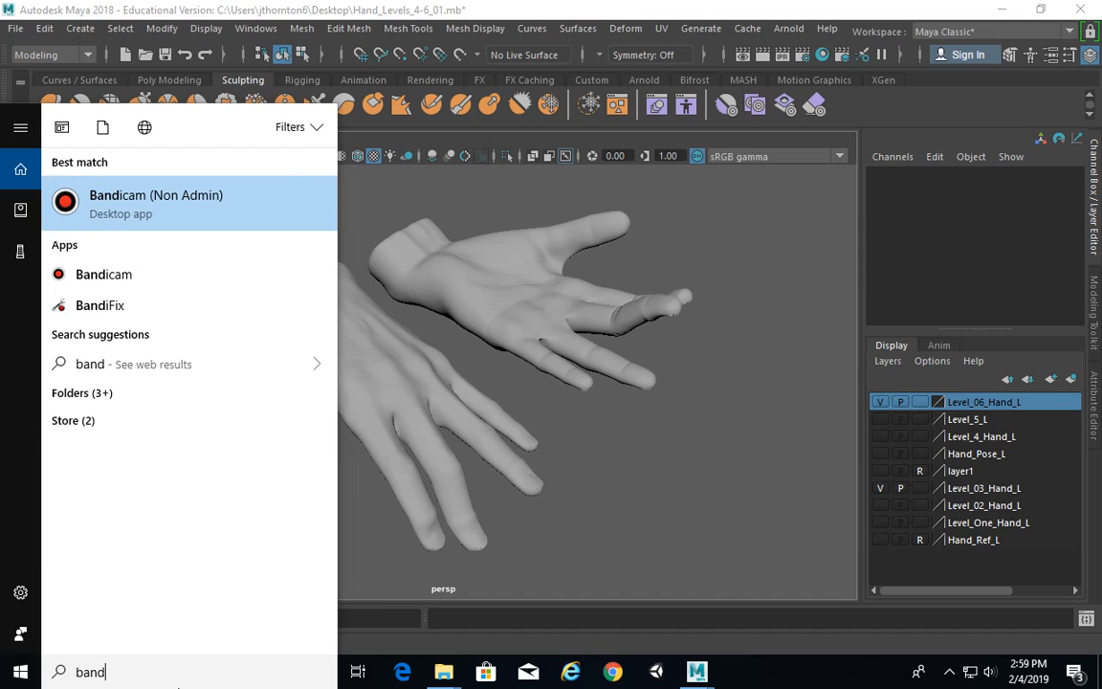
left_click(192, 206)
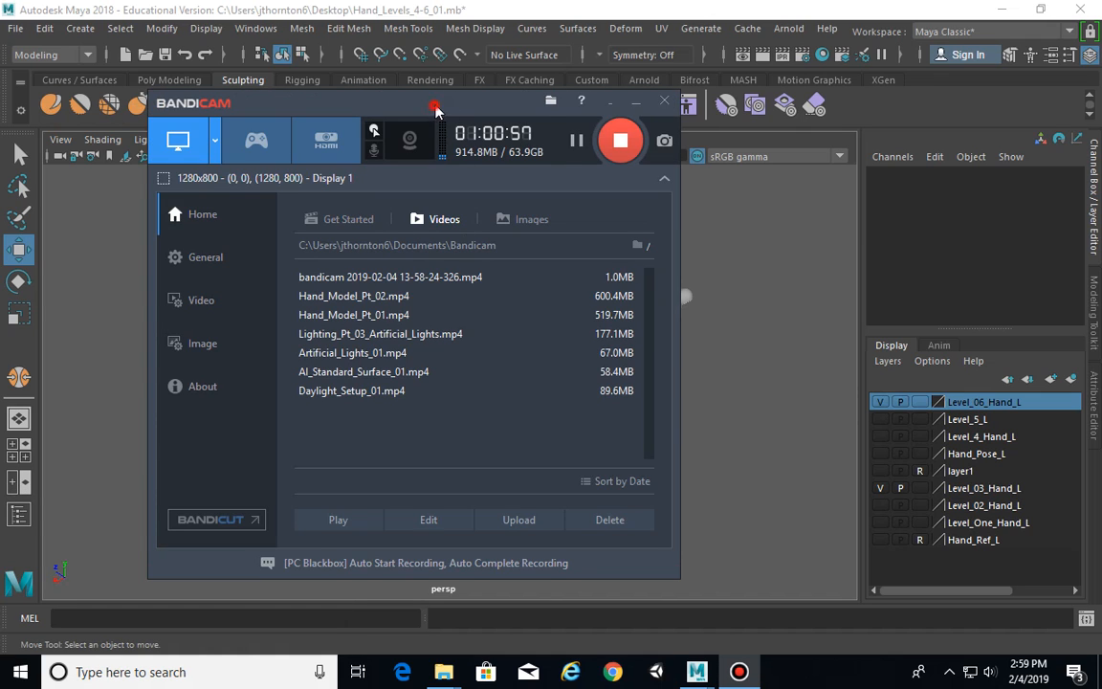
left_click_drag(434, 110, 457, 590)
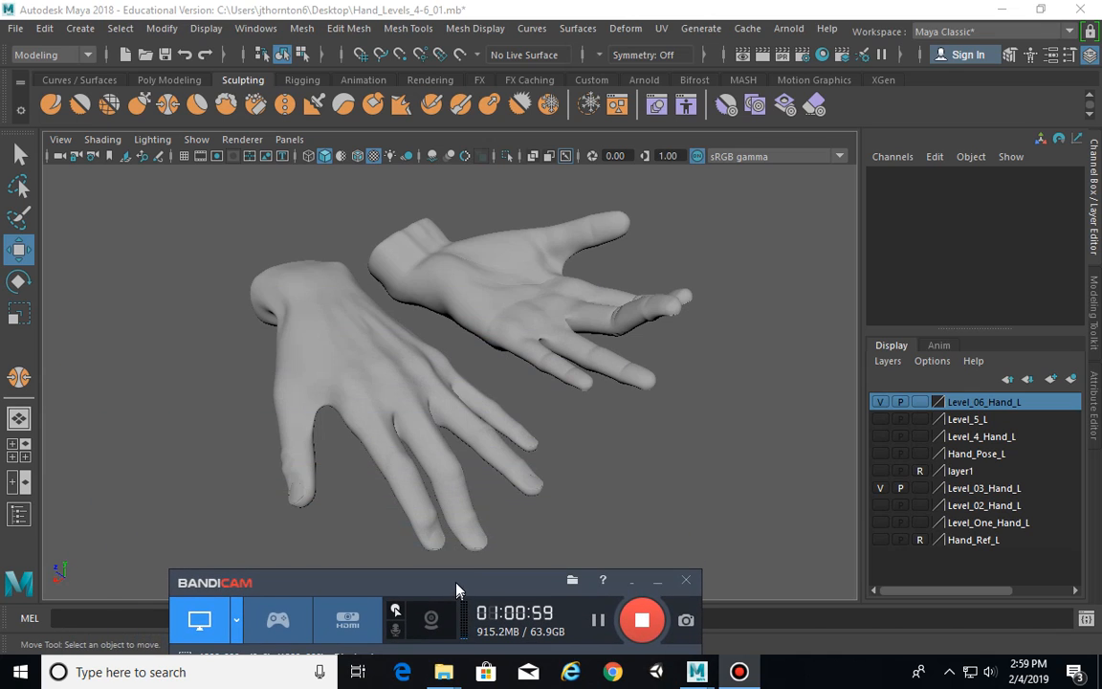